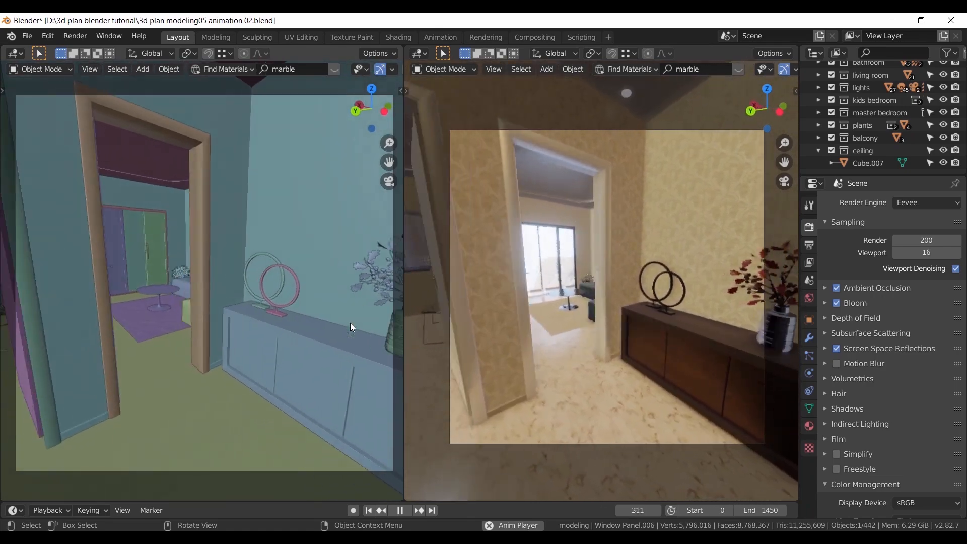
Stop the animation playback and change the viewport shading
key("space")
key("z")
left_click(613, 240)
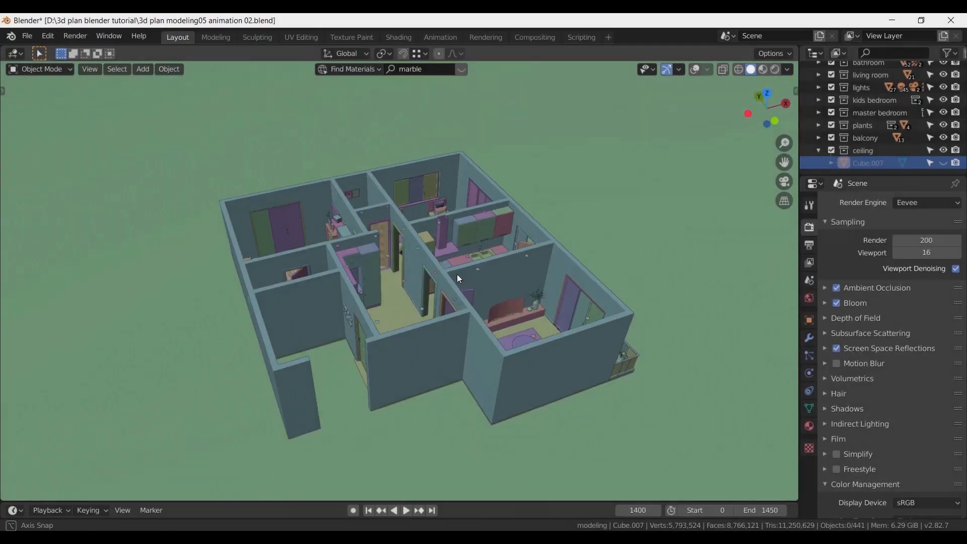
Inspect the apartment model from above in Material Preview shading, beside the reference plan image
mouse_move(457, 274)
middle_mouse_down()
mouse_move(476, 284)
mouse_move(467, 286)
middle_mouse_up()
key("z")
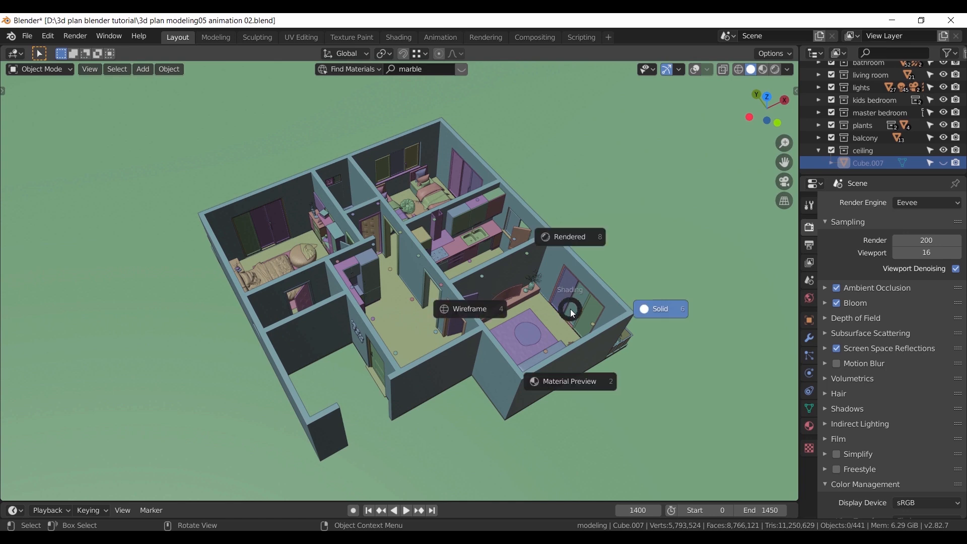
left_click(573, 360)
key("KP_7")
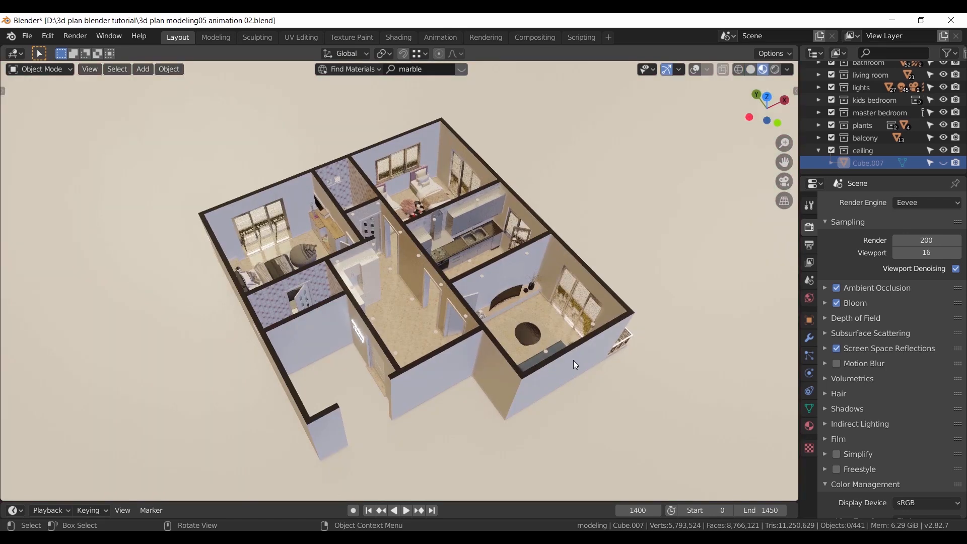
middle_click_drag(560, 352, 733, 318, "shift")
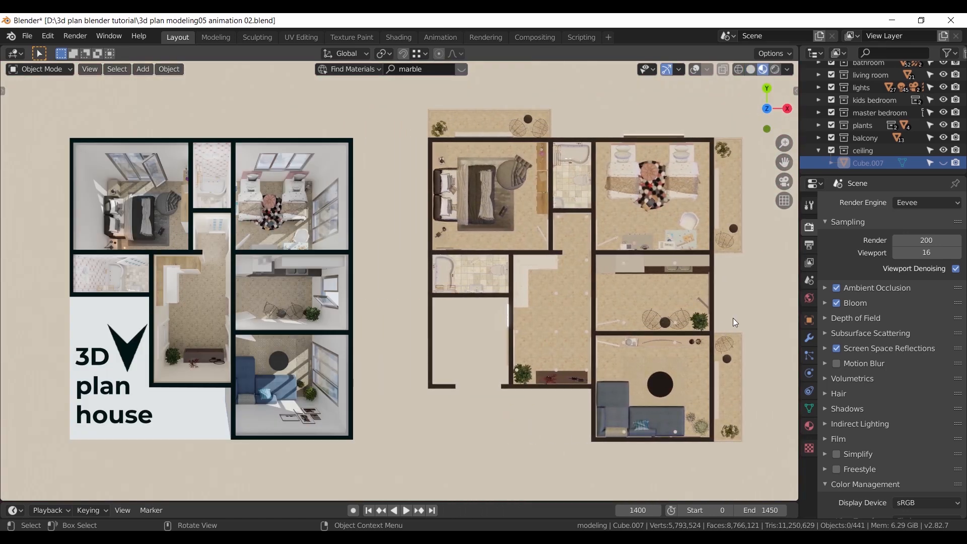
mouse_move(736, 322)
middle_mouse_down("shift")
mouse_move(572, 343)
mouse_move(518, 328)
middle_mouse_up("shift")
Inspect the apartment model in Rendered shading from the top and at an angle, and return to Solid shading
key("z")
left_click(521, 265)
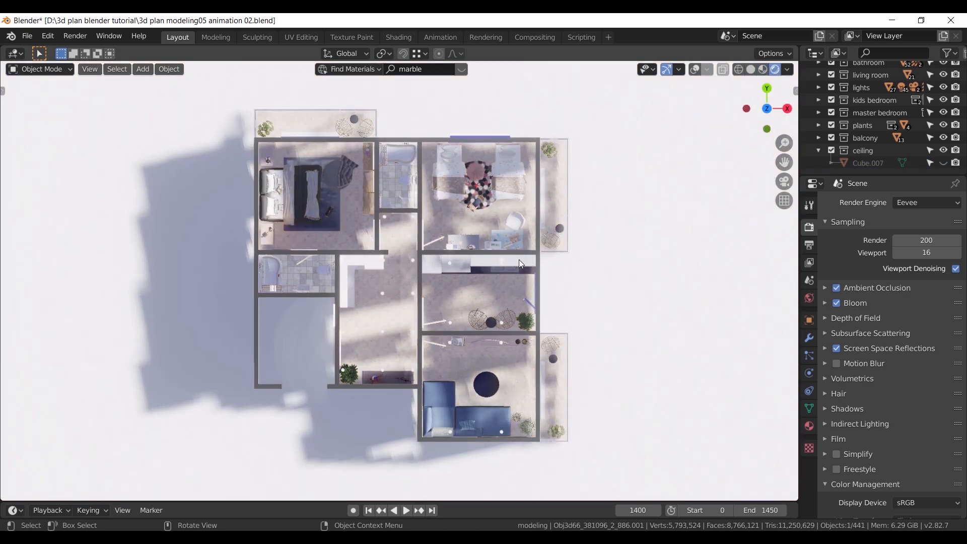
middle_click_drag(424, 259, 435, 294)
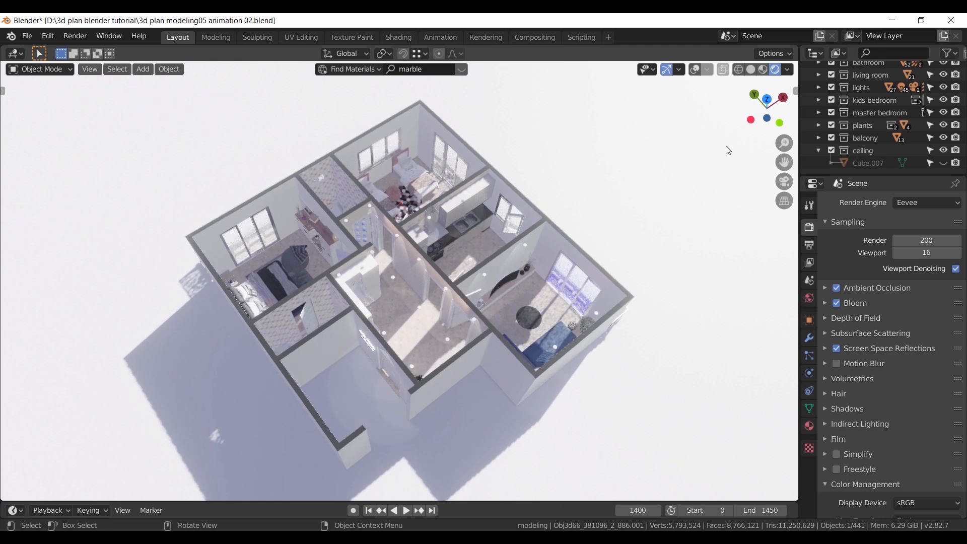
left_click(751, 70)
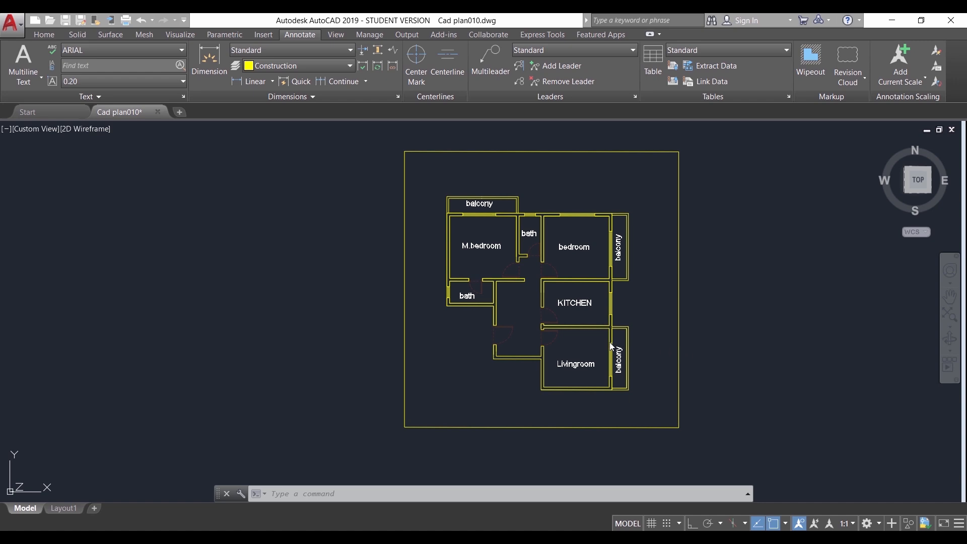
In AutoCAD, open Save As for the Cad plan010 floor plan and set the file type to AutoCAD 2007/LT2007 DXF
scroll(610, 343, "up", 2)
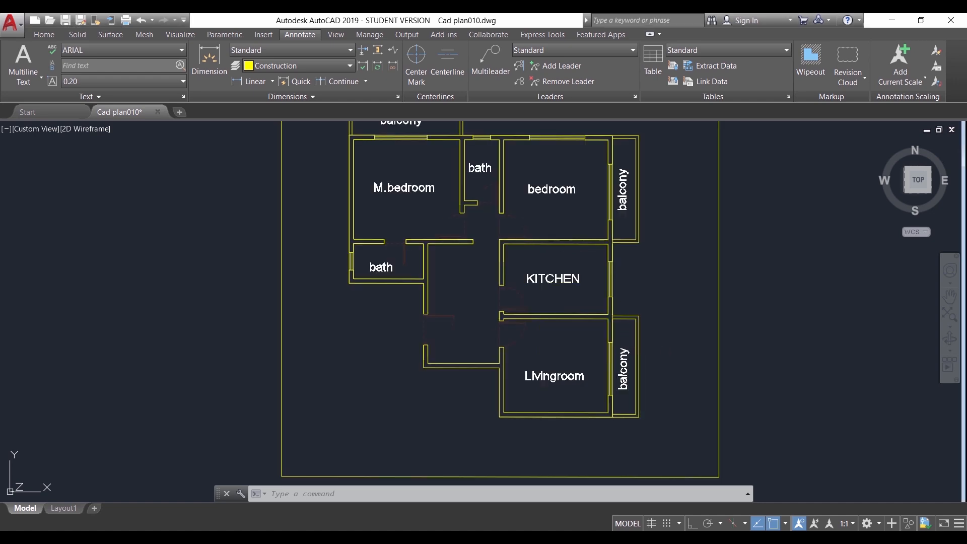
middle_click_drag(626, 296, 633, 327)
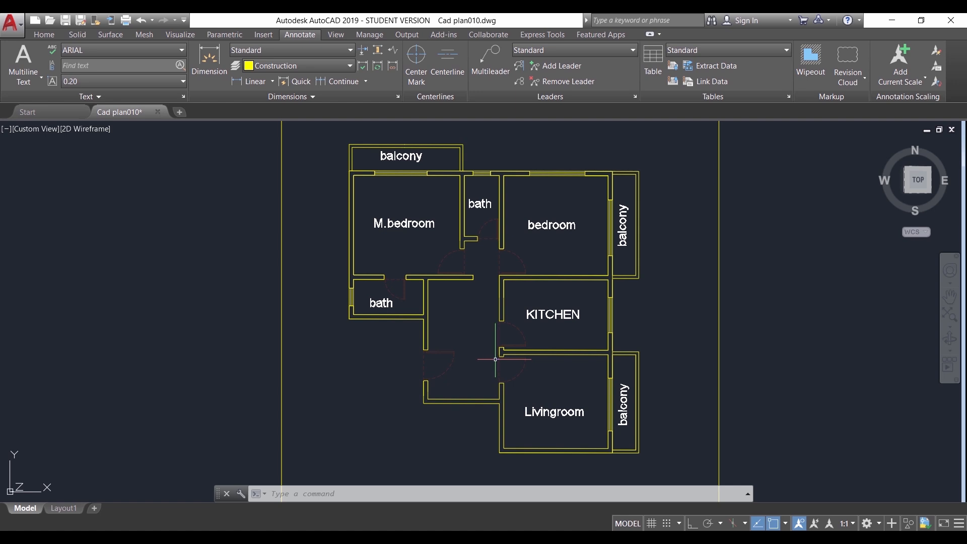
left_click(12, 25)
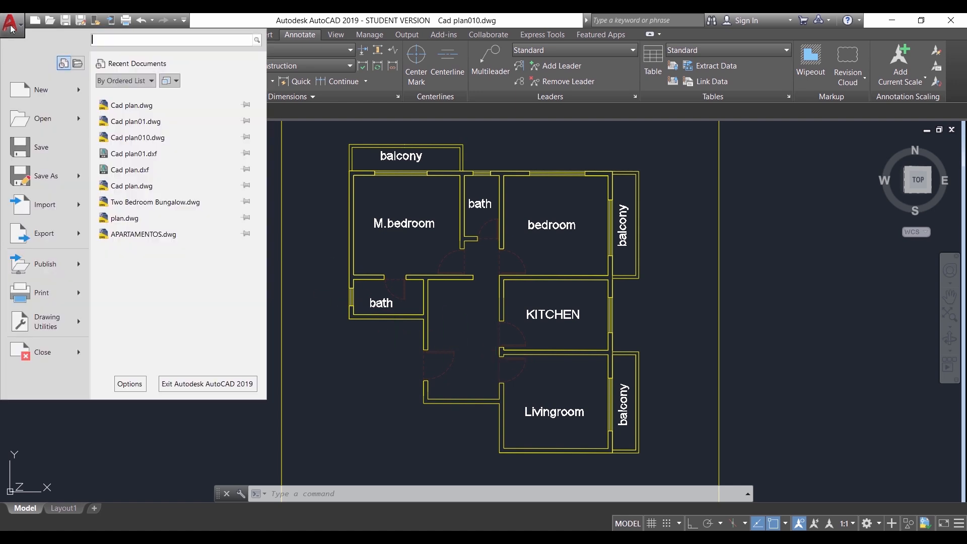
left_click(50, 175)
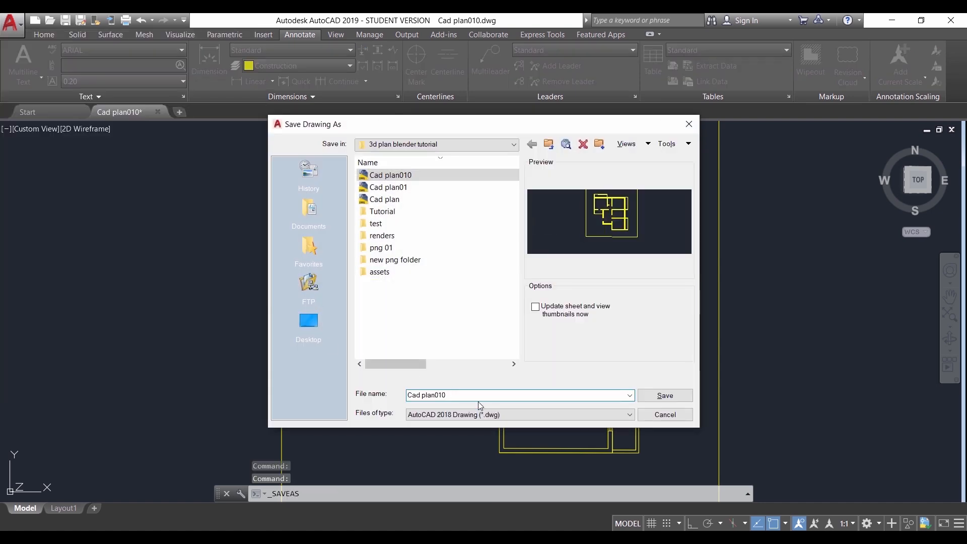
left_click(483, 419)
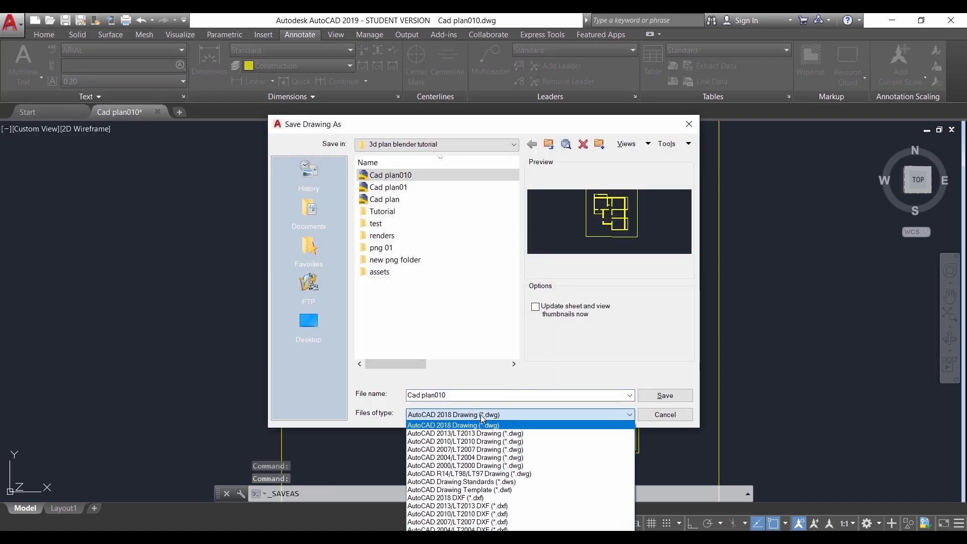
left_click(494, 522)
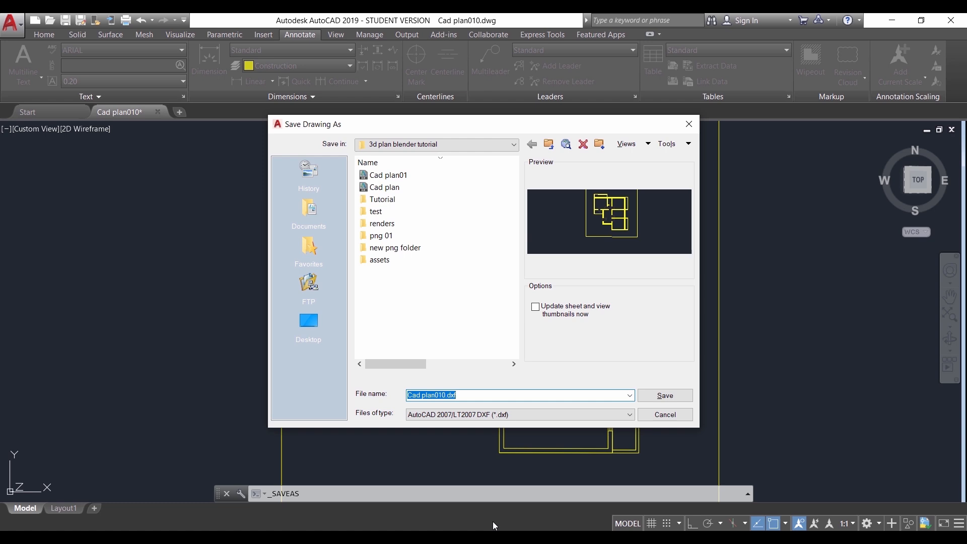
Name the DXF file Cad plan 001 and save it in the 3d plan blender tutorial folder
left_click(468, 397)
key("BackSpace")
key("BackSpace")
key("BackSpace")
key("BackSpace")
key("BackSpace")
key("BackSpace")
left_click(661, 398)
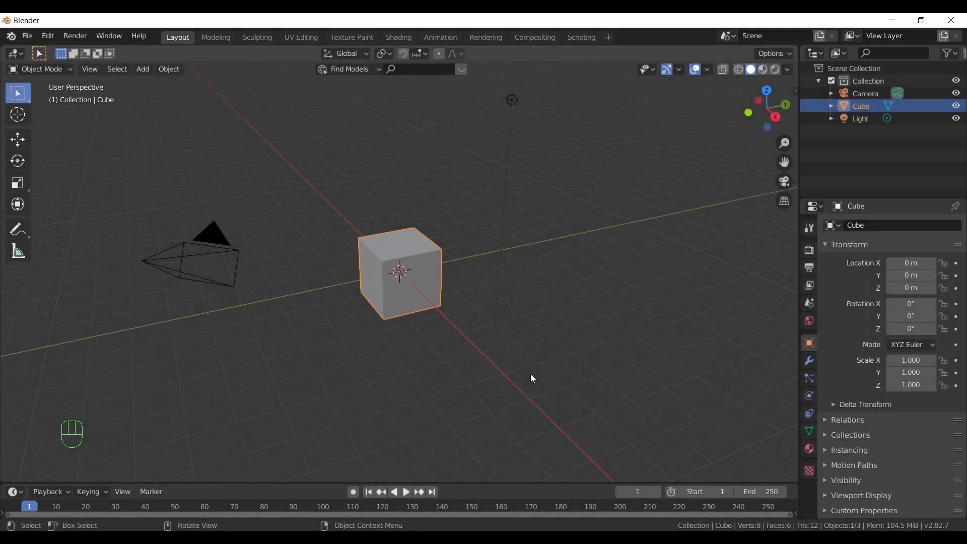
In a new Blender scene, delete the default camera, cube and light
left_click_drag(574, 141, 142, 354)
key("x")
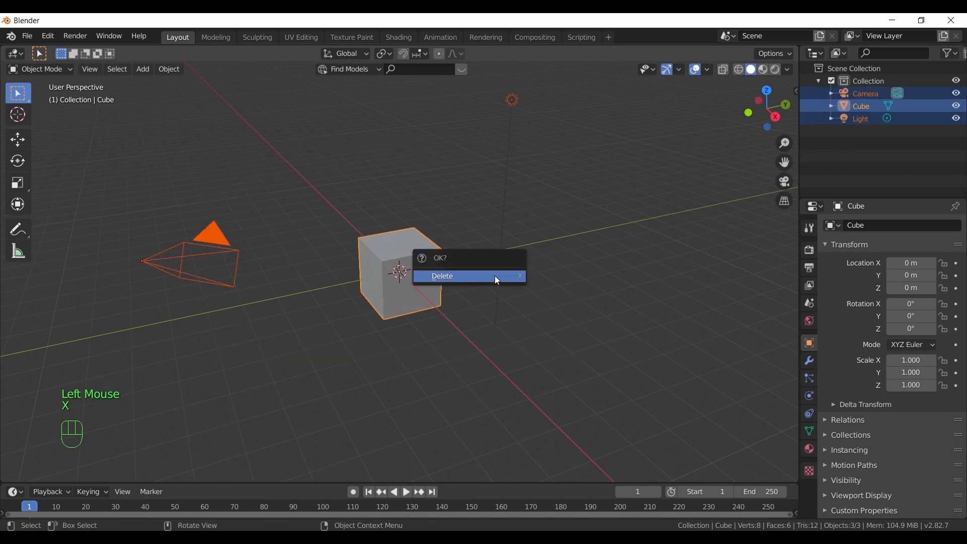
left_click(498, 279)
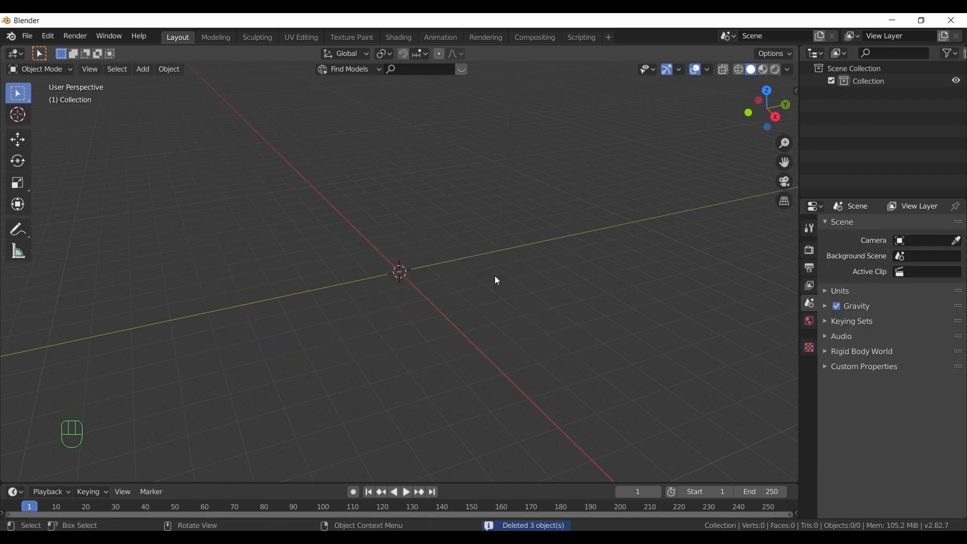
Search the add-on preferences for dxf and check that Import AutoCAD DXF Format is enabled
left_click(48, 36)
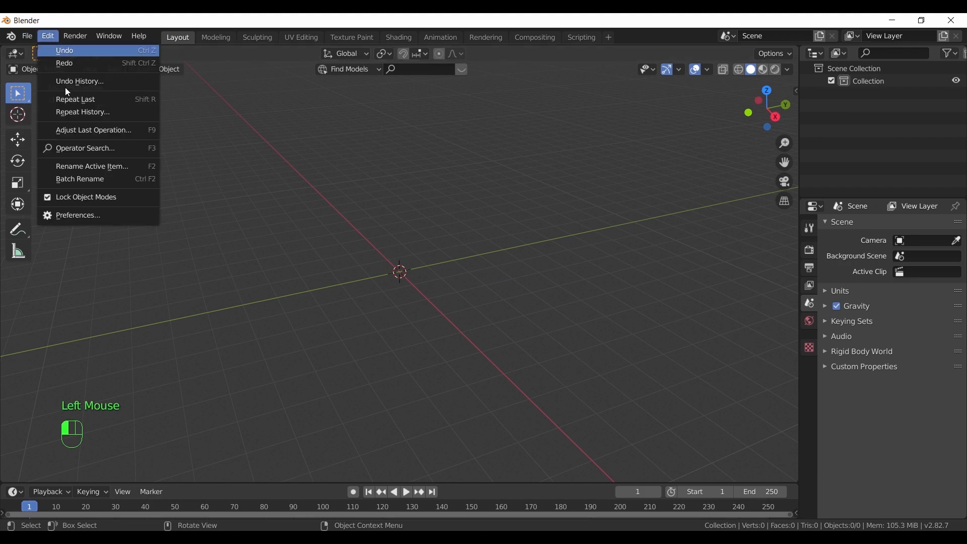
left_click(111, 216)
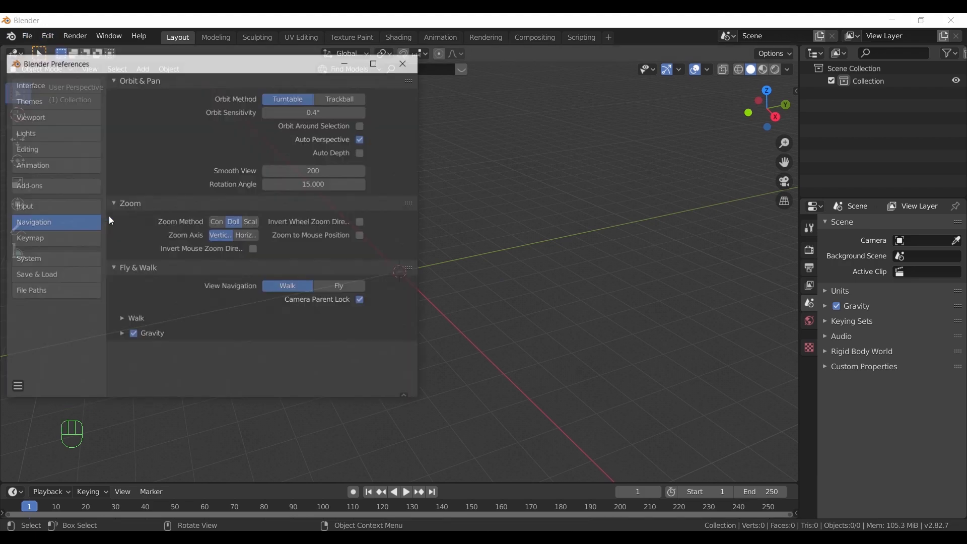
left_click(69, 189)
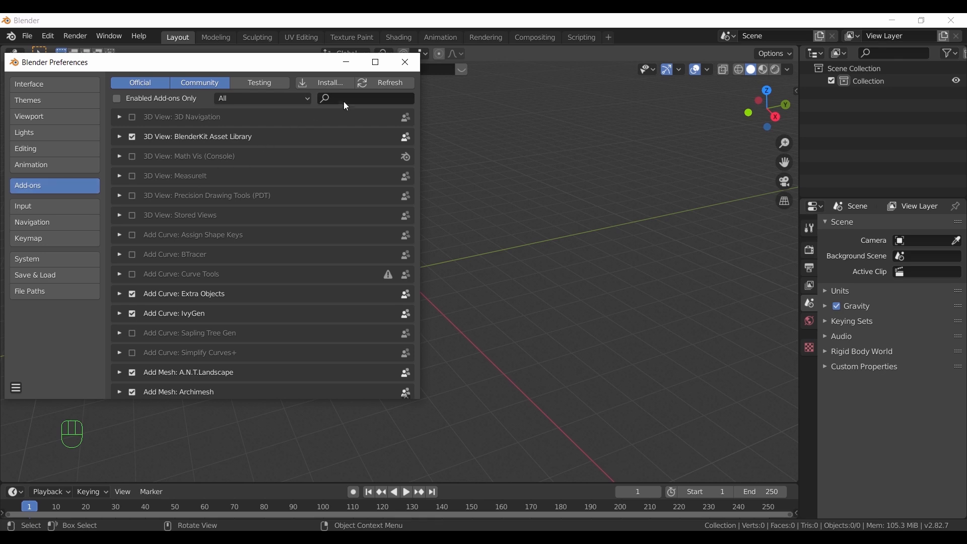
left_click(363, 103)
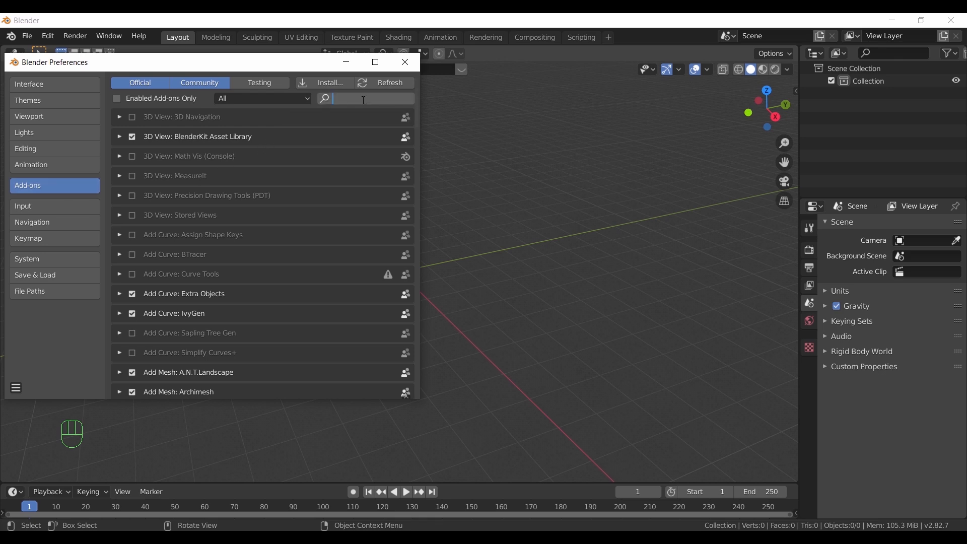
type("dxf")
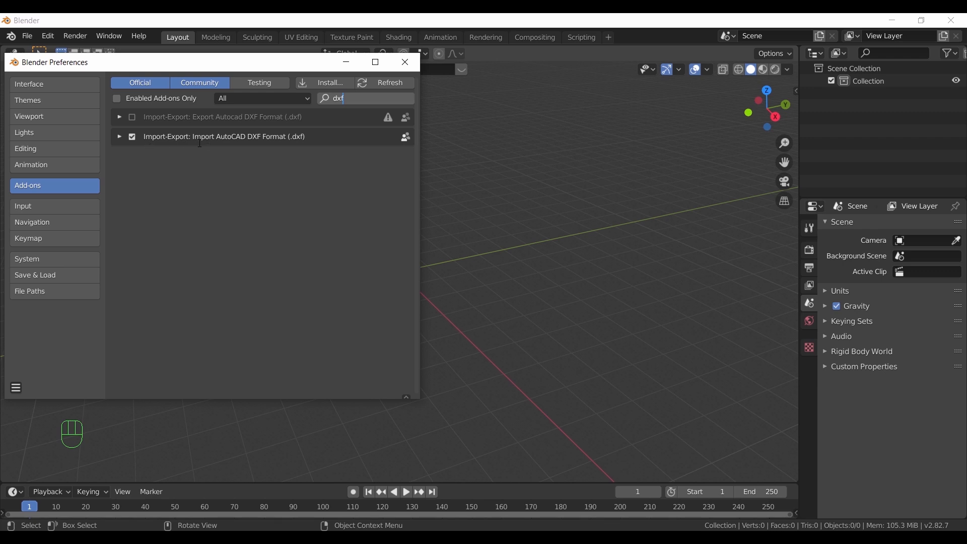
key("Return")
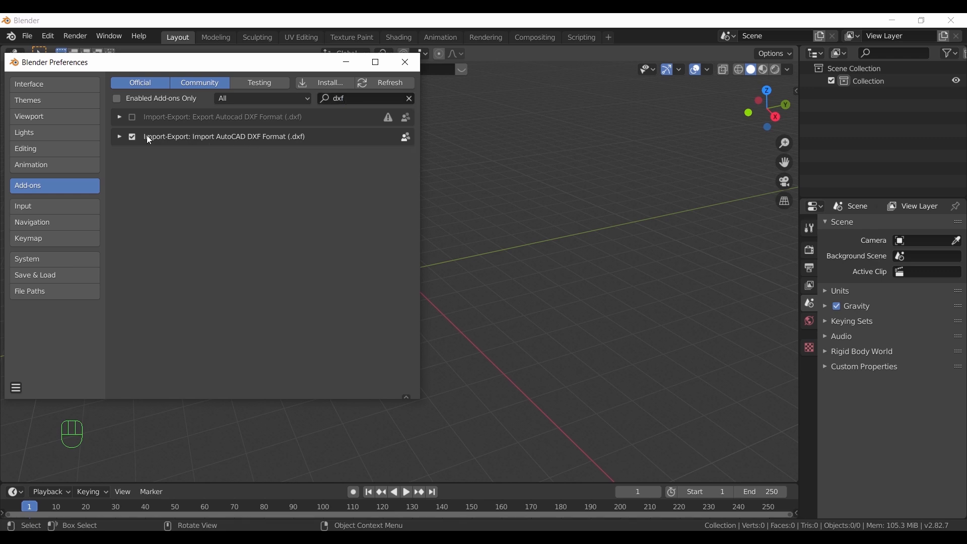
left_click(406, 62)
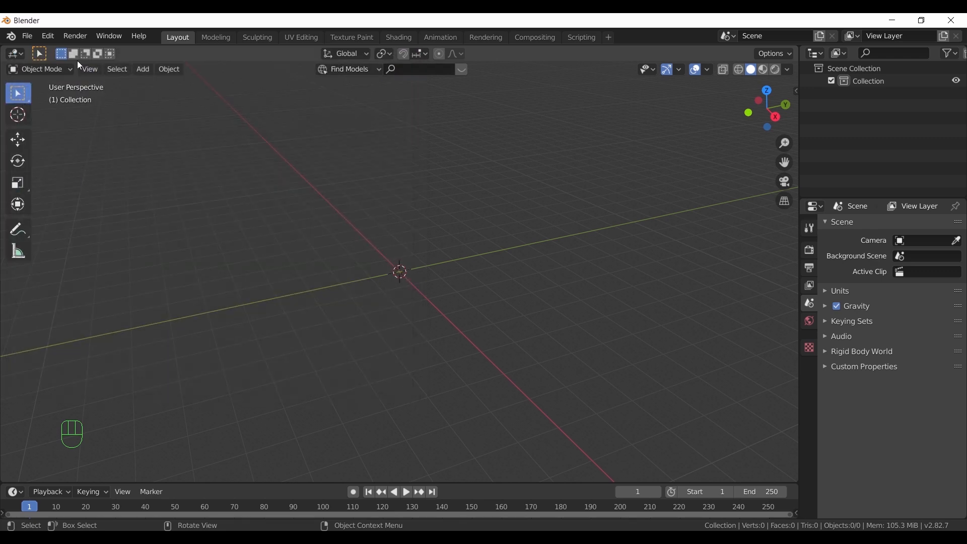
Import Cad plan 001.dxf as AutoCAD DXF with the default import options
left_click(27, 36)
mouse_move(92, 210)
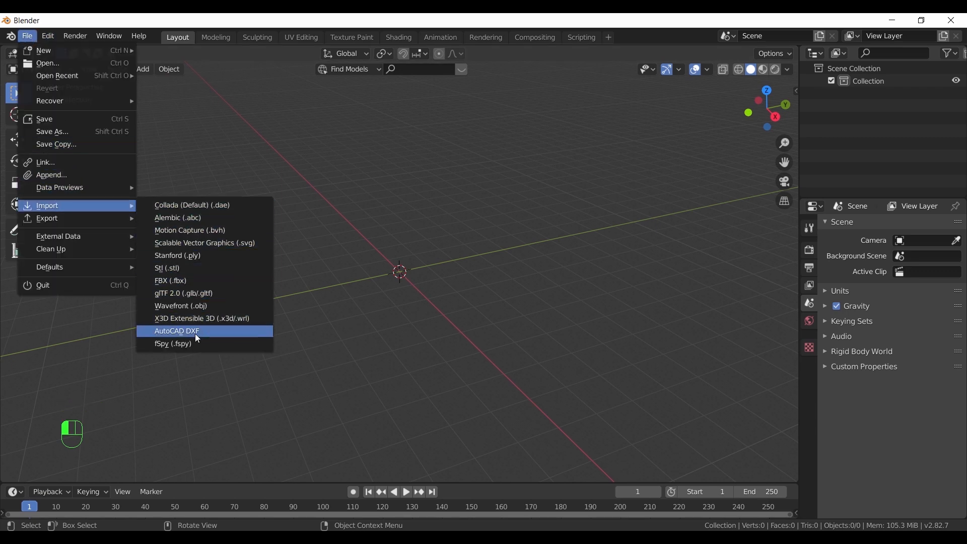
left_click(233, 331)
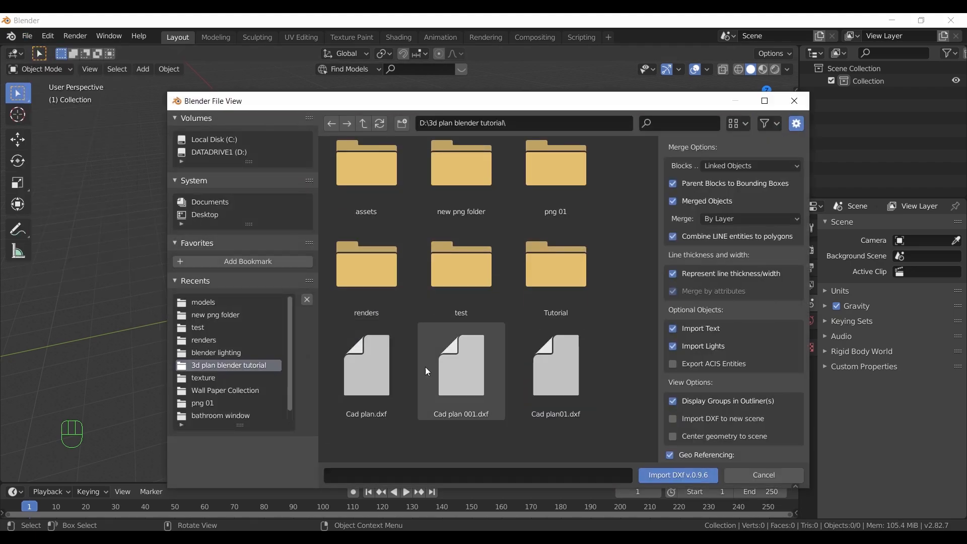
left_click(471, 369)
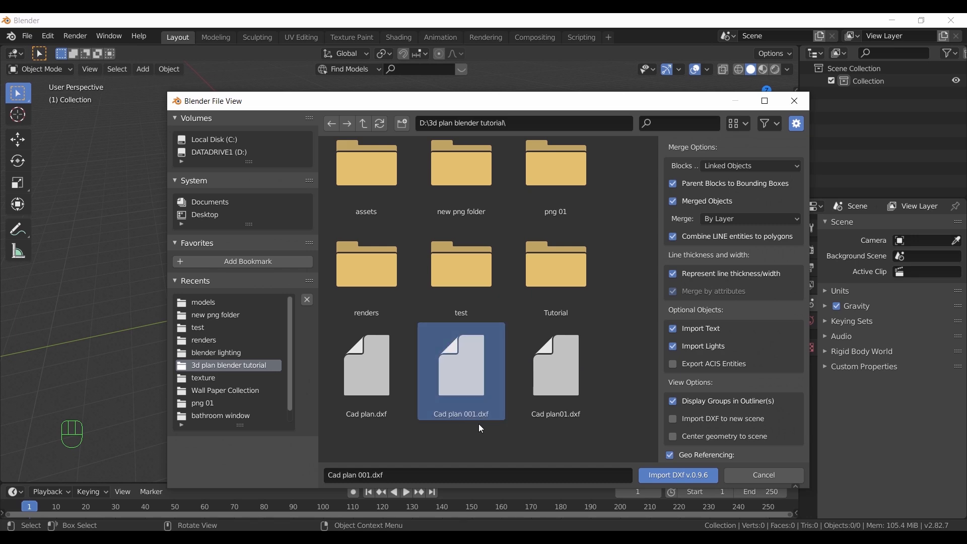
left_click(674, 478)
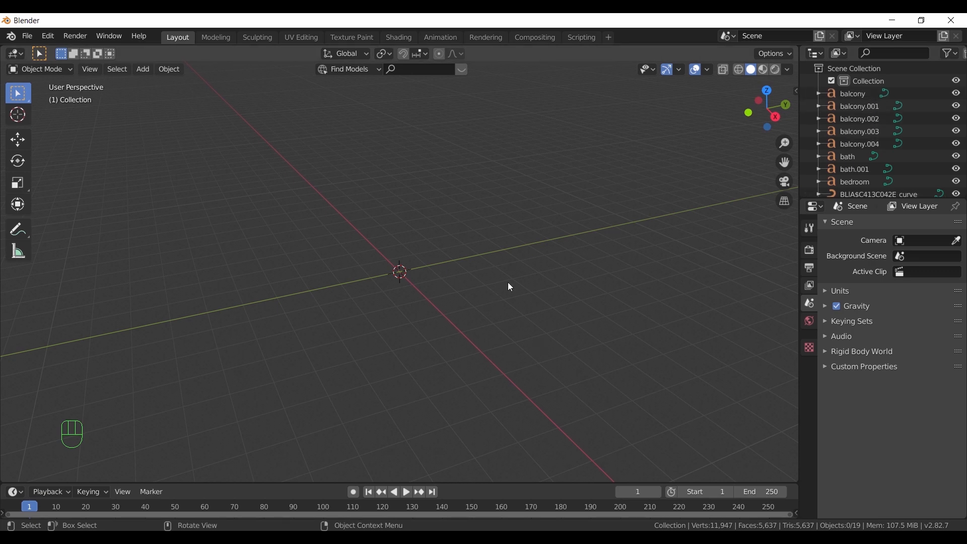
Select all imported objects and locate the floor plan in the top orthographic view
key("a")
scroll(508, 283, "down", 7)
middle_click_drag(213, 201, 469, 300)
scroll(456, 338, "down", 12)
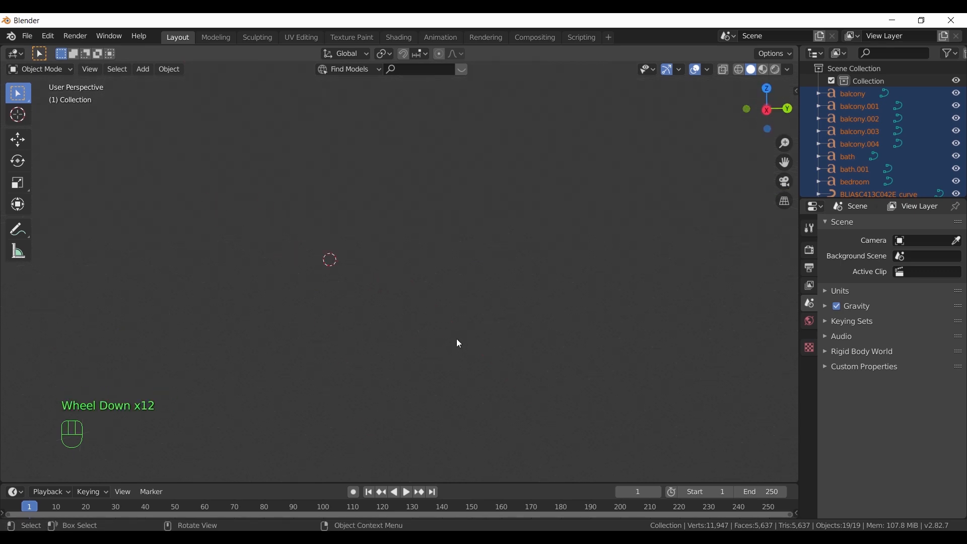
scroll(433, 337, "down", 3)
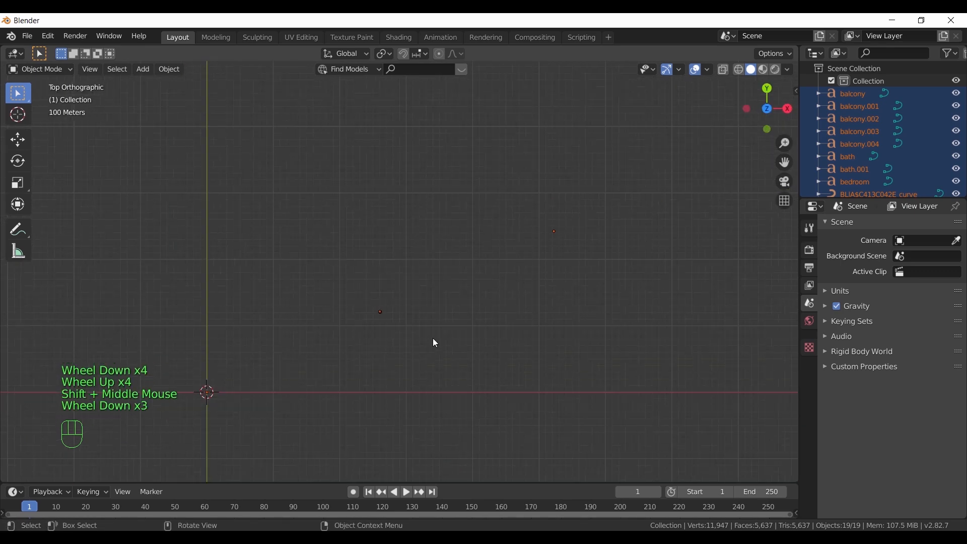
scroll(397, 343, "up", 5)
scroll(382, 324, "up", 7)
middle_click_drag(395, 364, 445, 282, "shift")
scroll(426, 319, "up", 8)
scroll(458, 246, "up", 3)
scroll(445, 282, "up", 3)
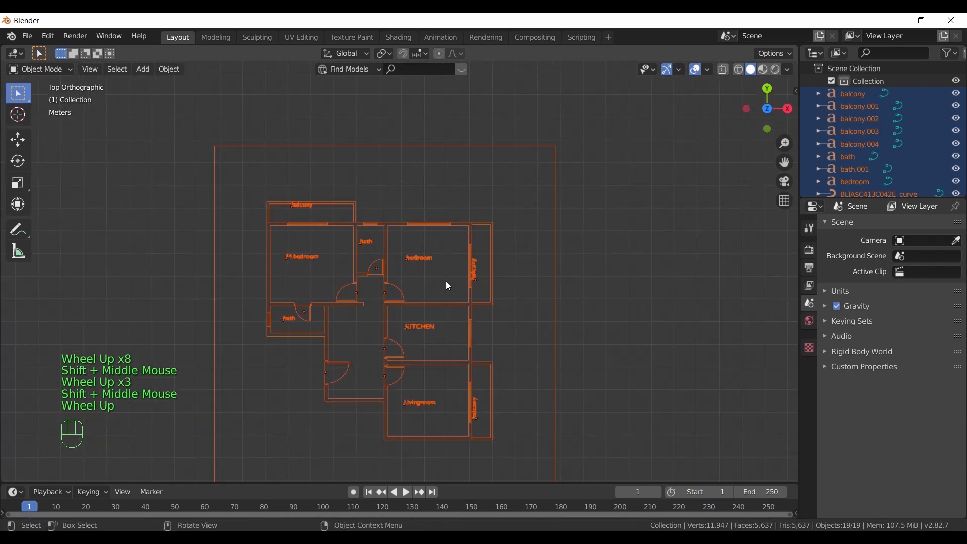
Deselect the plan and delete the balcony text label beside the bedroom
scroll(464, 265, "down", 3)
left_click(583, 250)
scroll(492, 267, "up", 4)
scroll(492, 268, "down", 8)
scroll(493, 267, "up", 8)
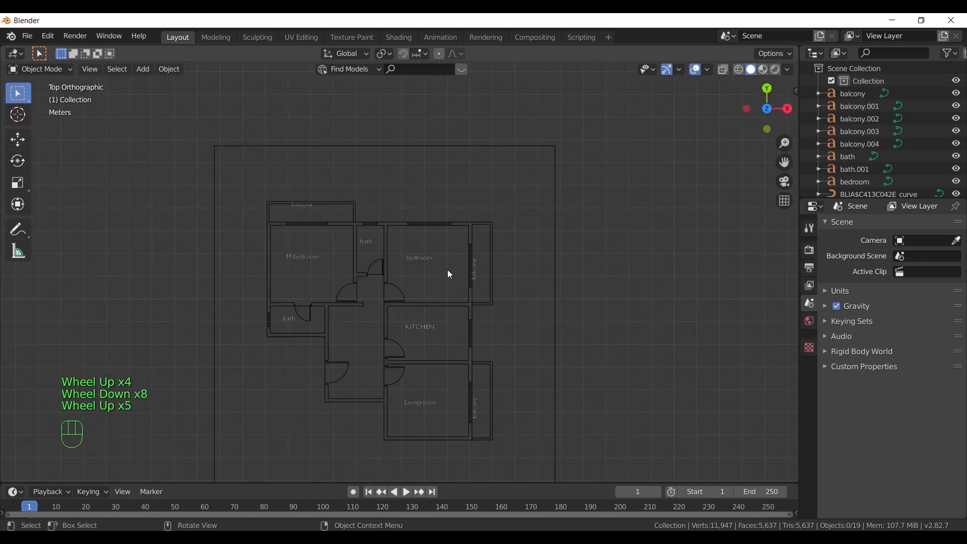
left_click(442, 258)
left_click(522, 271)
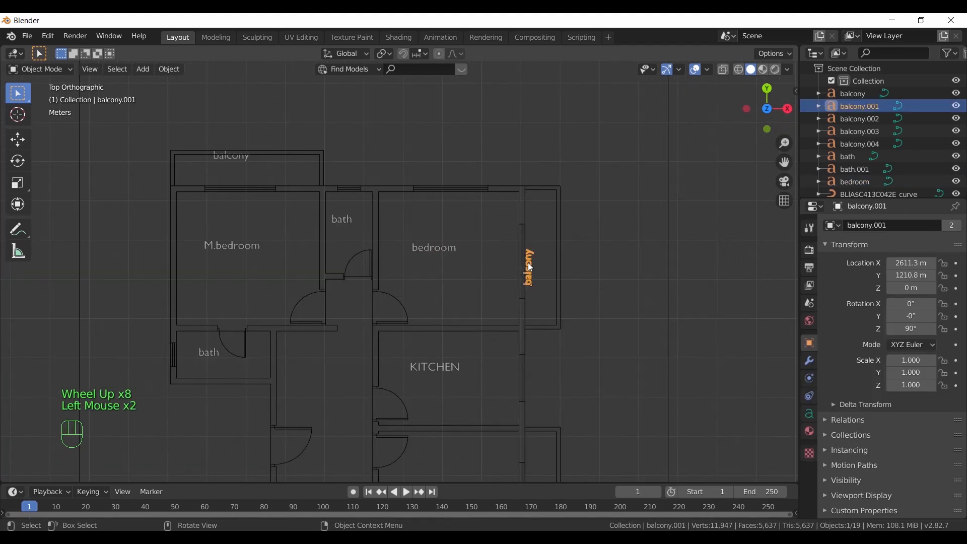
key("Delete")
Delete the text labels for the bedroom, M.bedroom, both baths, KITCHEN and the balcony above M.bedroom
left_click(436, 249)
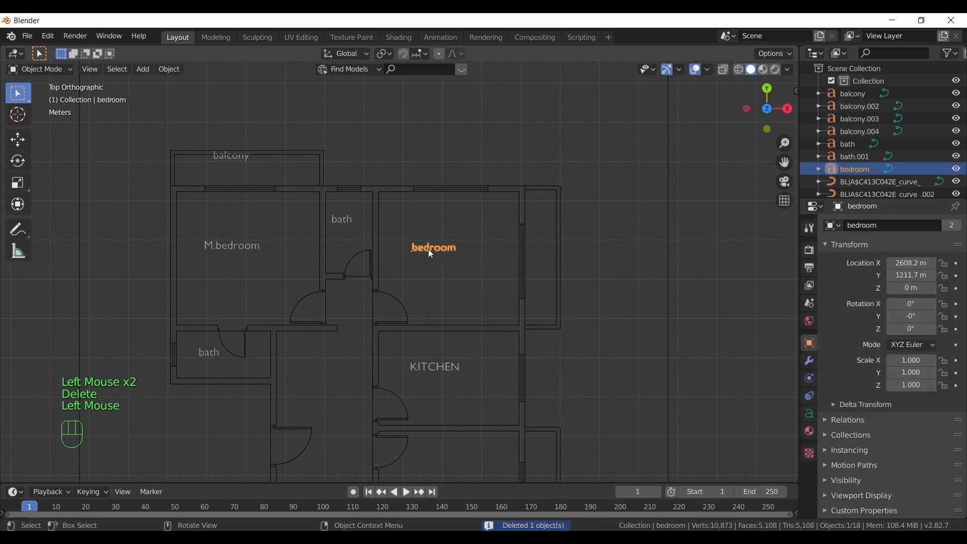
key("Delete")
left_click(344, 221)
key("Delete")
left_click(253, 248)
key("Delete")
left_click(235, 157)
key("Delete")
left_click(213, 351)
key("Delete")
left_click(451, 368)
key("Delete")
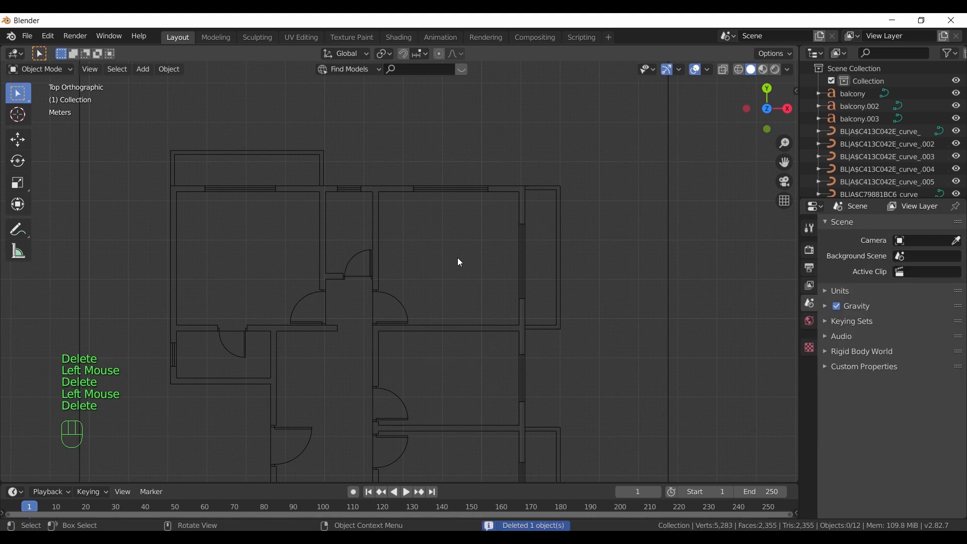
Delete the Livingroom text label and the label of the balcony next to it
scroll(446, 332, "down", 2)
left_click(434, 426)
key("Delete")
left_click(492, 432)
key("Delete")
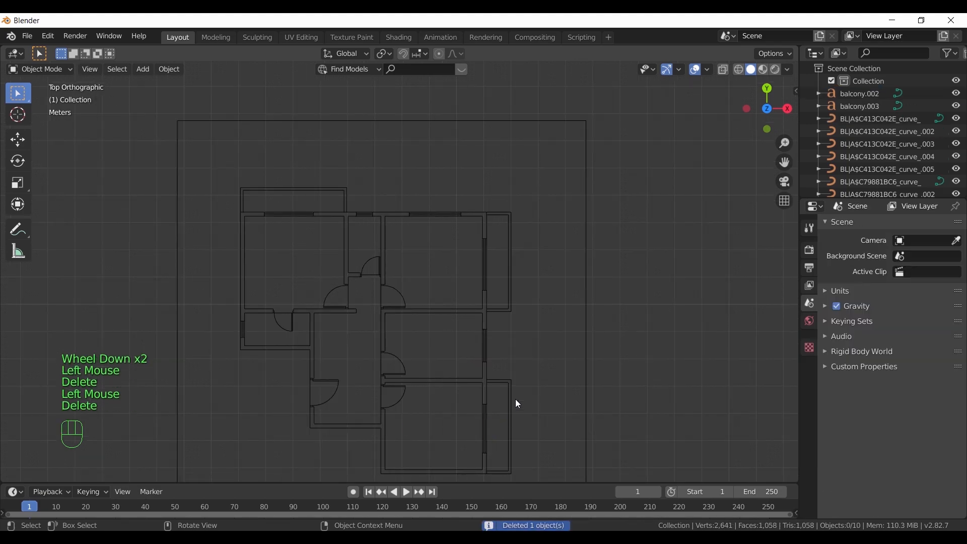
Delete the two leftover text objects balcony.002 and balcony.003 from the scene
scroll(471, 296, "down", 4)
left_click_drag(584, 156, 277, 420)
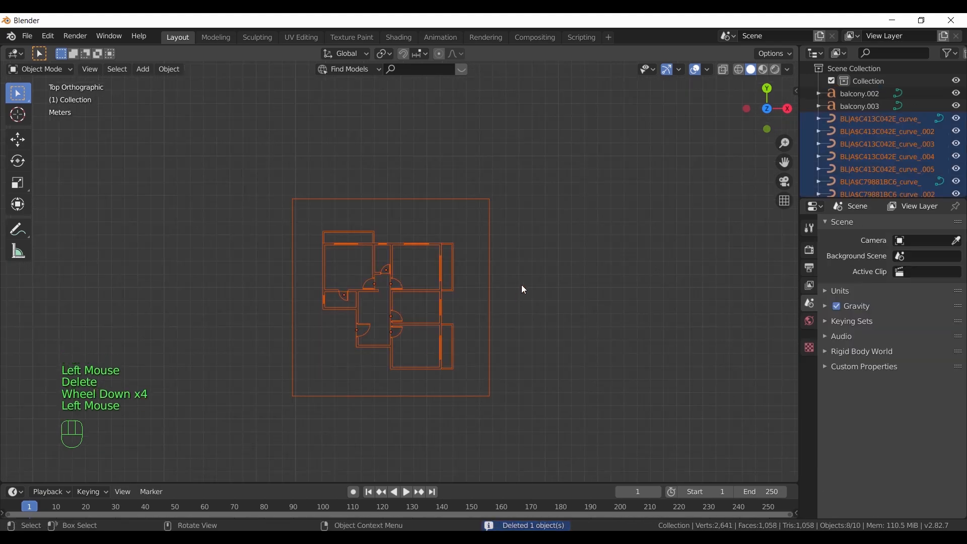
scroll(435, 292, "down", 3)
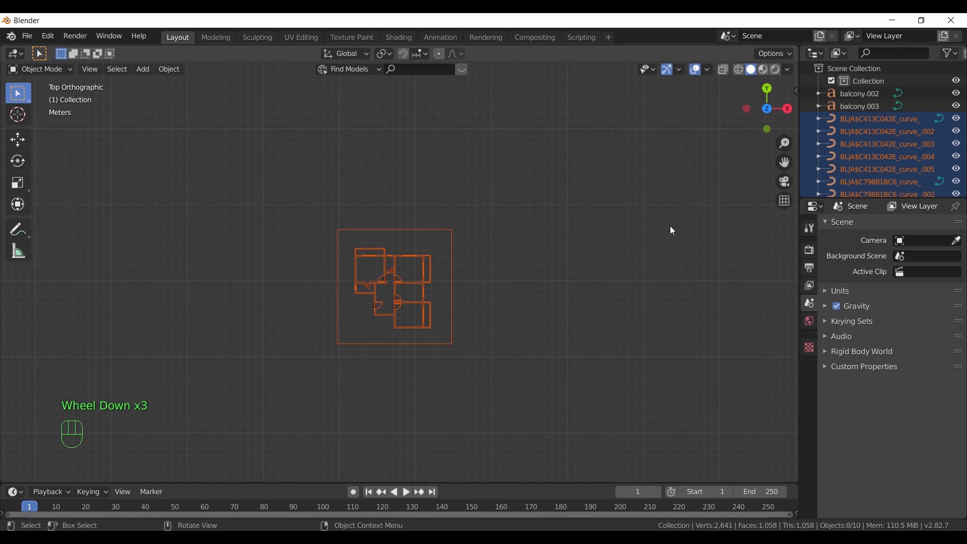
left_click(860, 106)
left_click(857, 96, "ctrl")
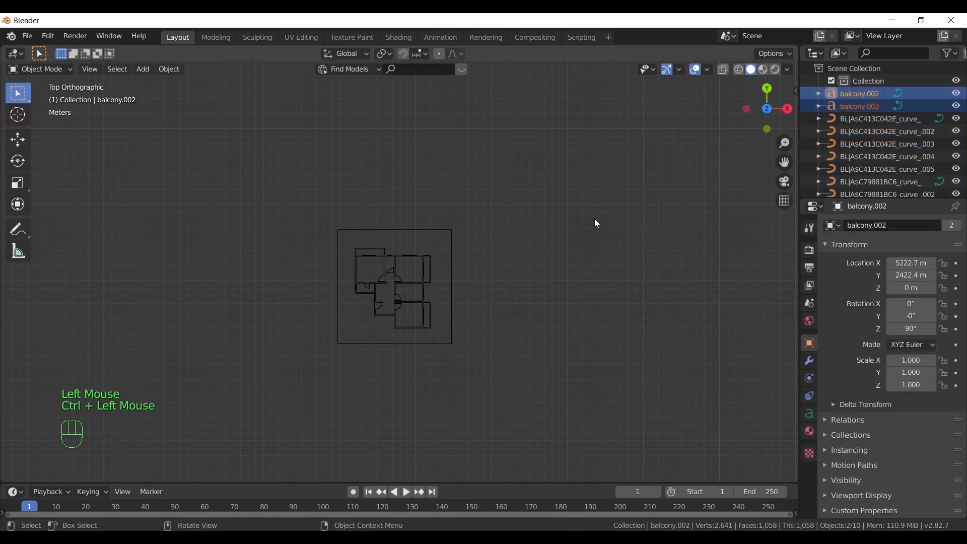
key("Delete")
Select all the floor plan curves and move them within the XY plane close to the world origin
left_click_drag(521, 180, 332, 361)
scroll(270, 369, "down", 3)
middle_click_drag(270, 369, 458, 356, "shift")
scroll(489, 356, "down", 5)
scroll(487, 354, "down", 11)
key("a")
scroll(461, 351, "down", 4)
scroll(461, 352, "down", 2)
middle_click_drag(308, 336, 445, 317, "shift")
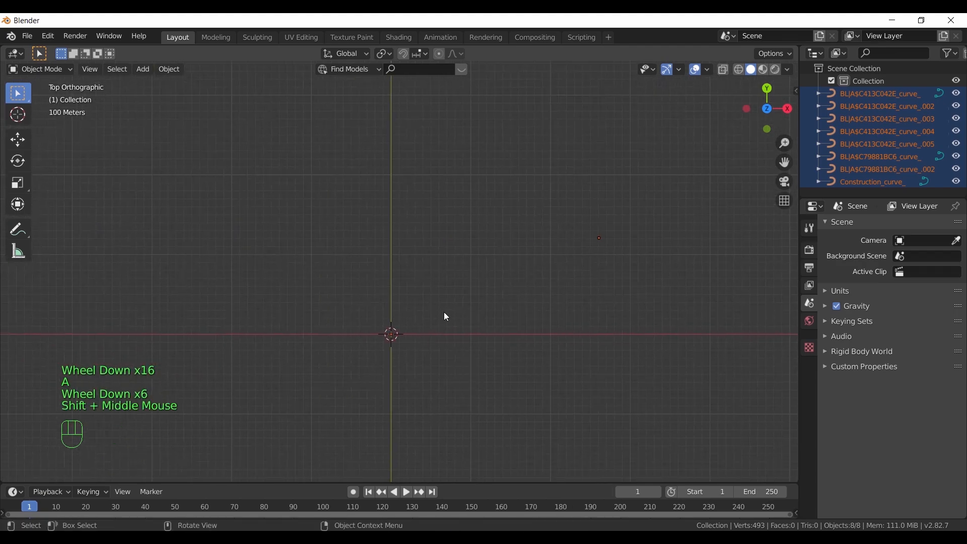
key("g")
key("shift+z")
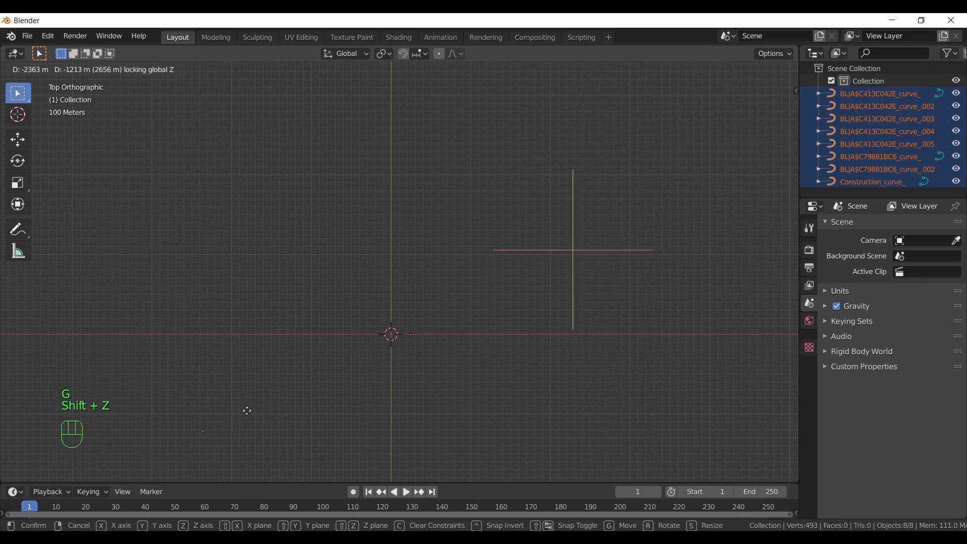
left_click(237, 409)
key("KP_Decimal")
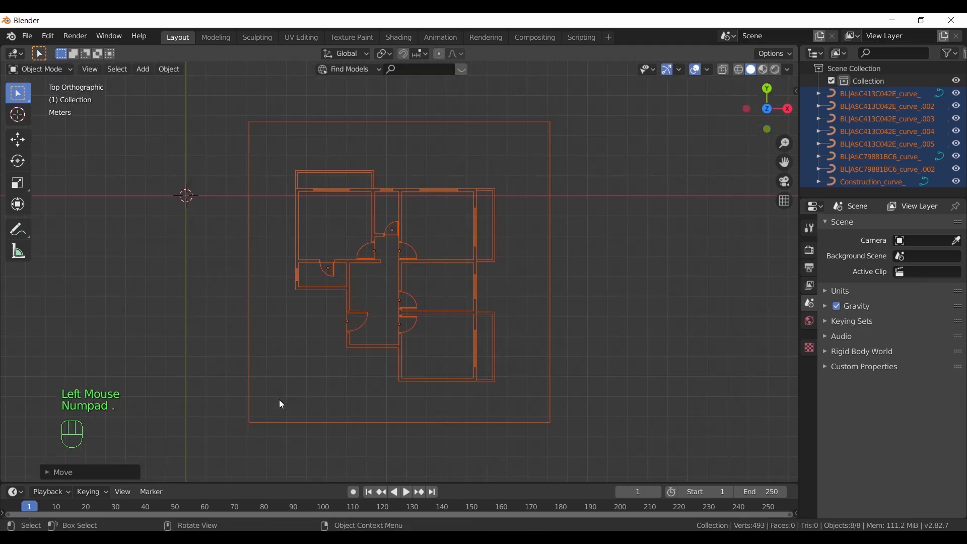
Shift the floor plan within the XY plane so the world origin lies inside the apartment, and deselect it
scroll(372, 361, "down", 3)
key("g")
key("shift+z")
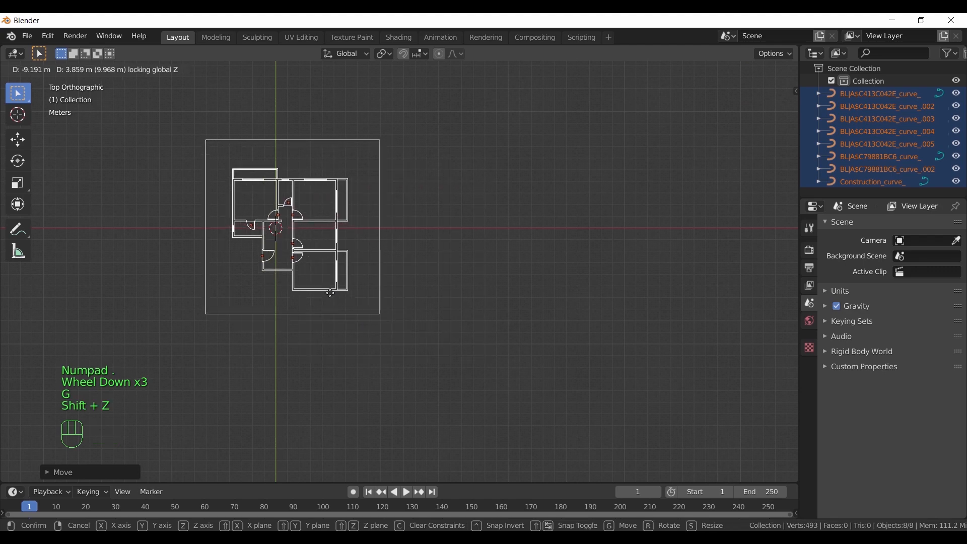
left_click(333, 286)
middle_click_drag(336, 189, 445, 231, "shift")
scroll(513, 293, "up", 4)
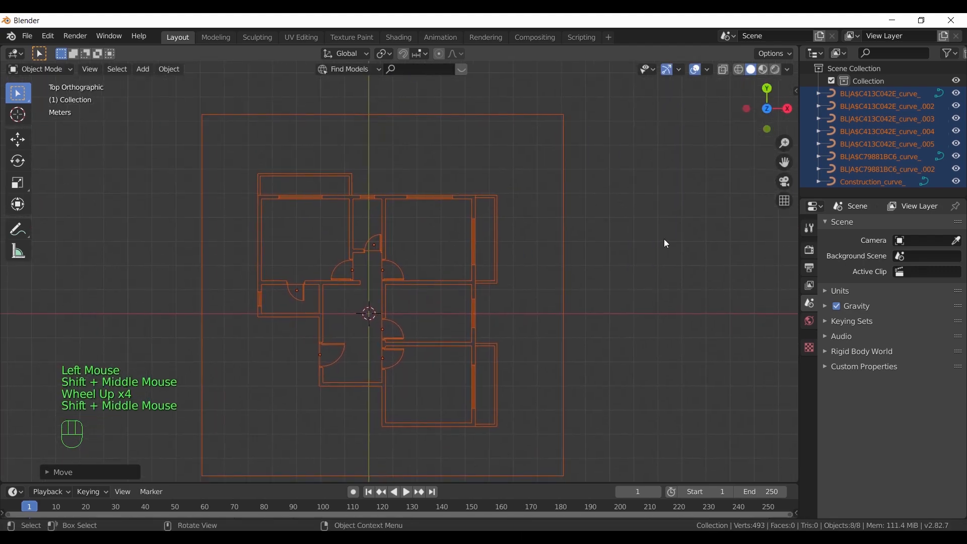
left_click(666, 242)
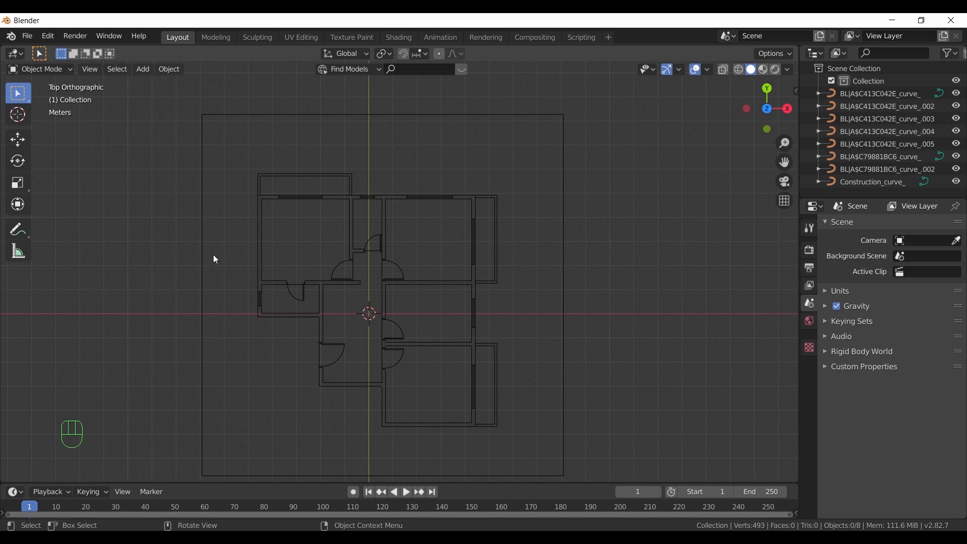
Measure the width of the outer frame and the overall width of the apartment plan
left_click(18, 251)
left_click_drag(202, 114, 568, 119)
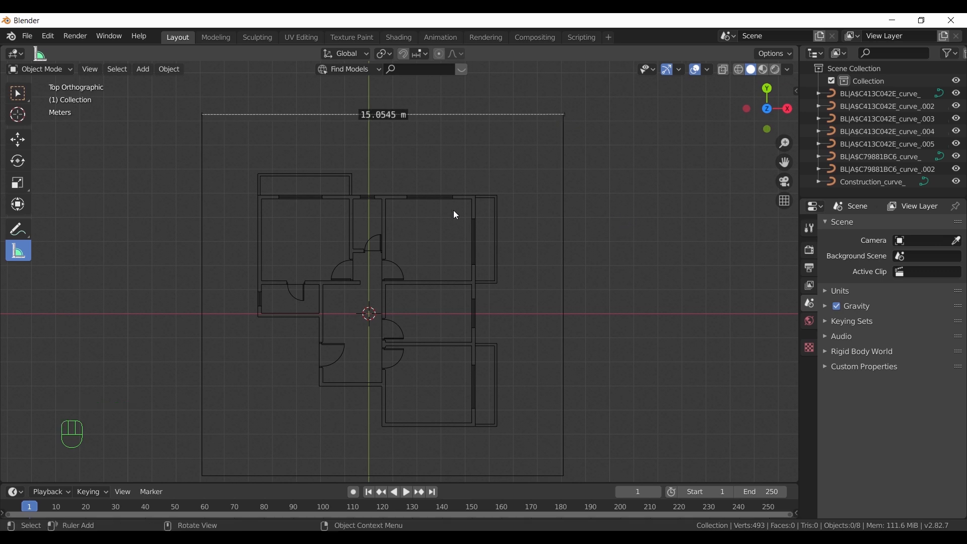
left_click_drag(258, 196, 499, 195)
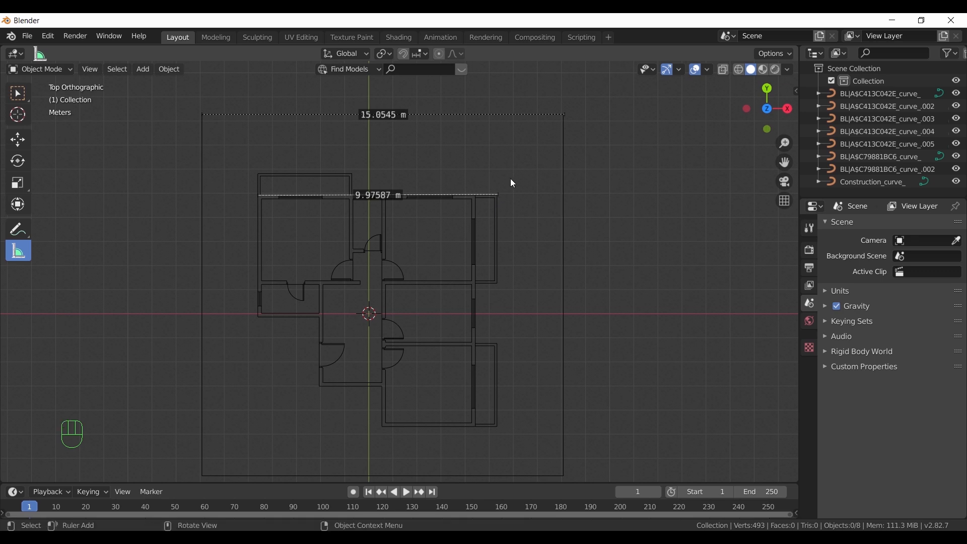
scroll(513, 183, "down", 1)
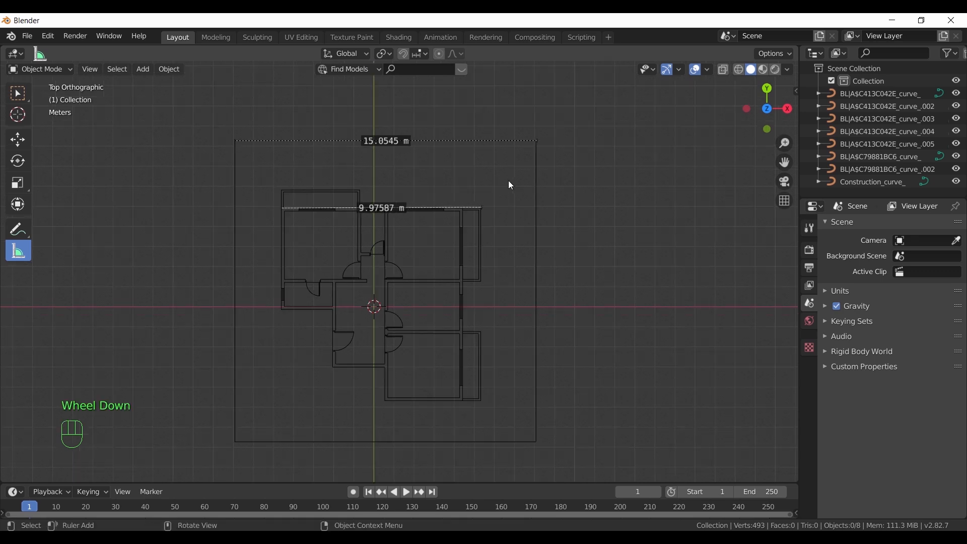
left_click(18, 93)
Rename the collection to "dxf file" and make it unselectable in the viewport
double_click(873, 81)
double_click(874, 83)
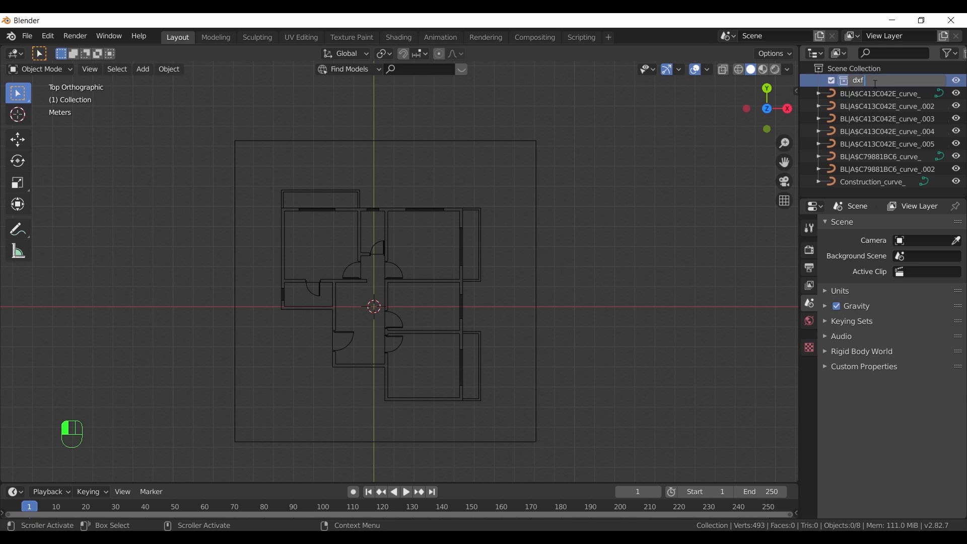
key("Return")
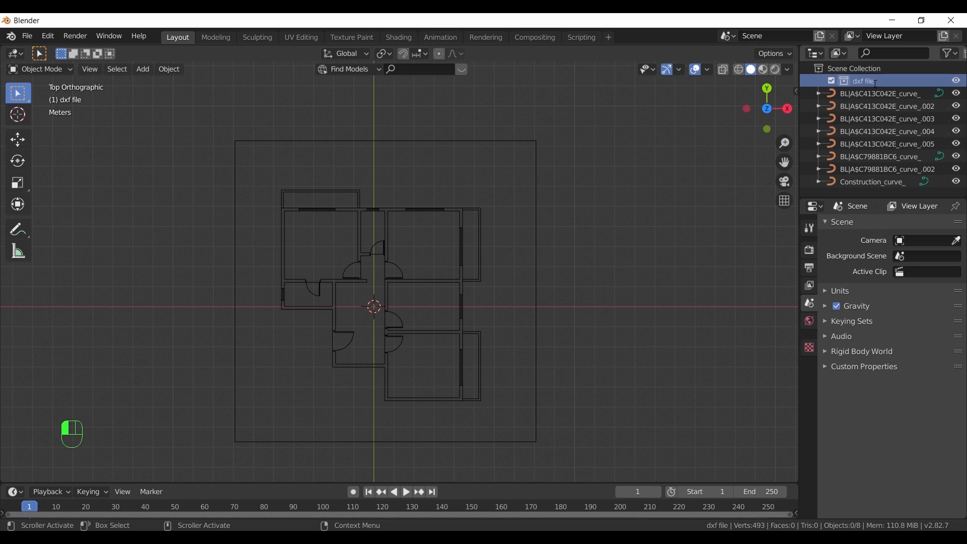
left_click(952, 54)
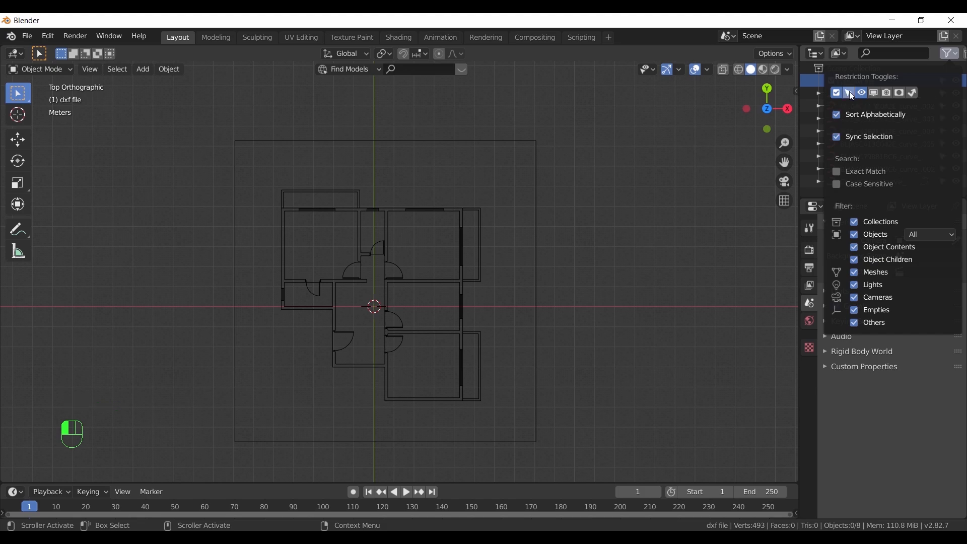
left_click(943, 82)
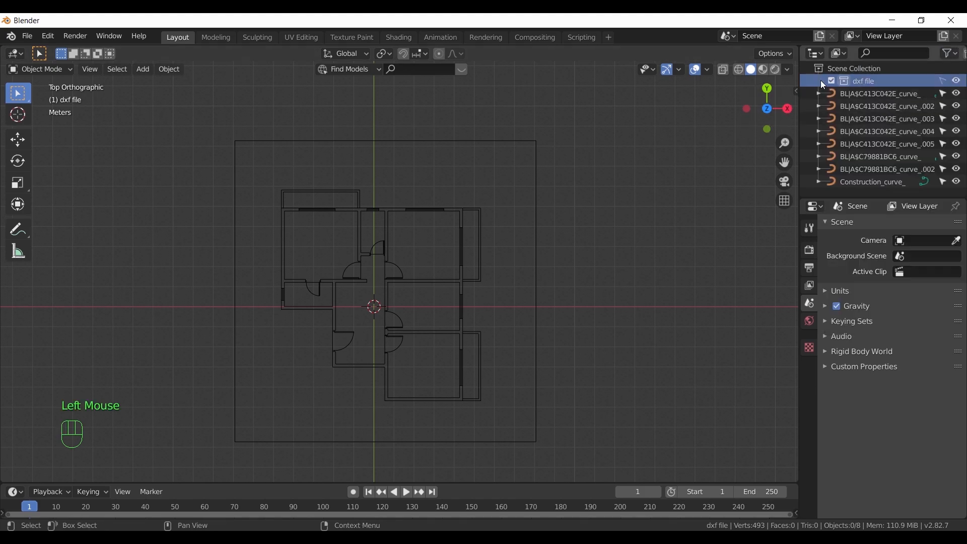
Put all the plan curves into the dxf file collection, collapse it, and test that the plan cannot be selected
left_click(853, 94)
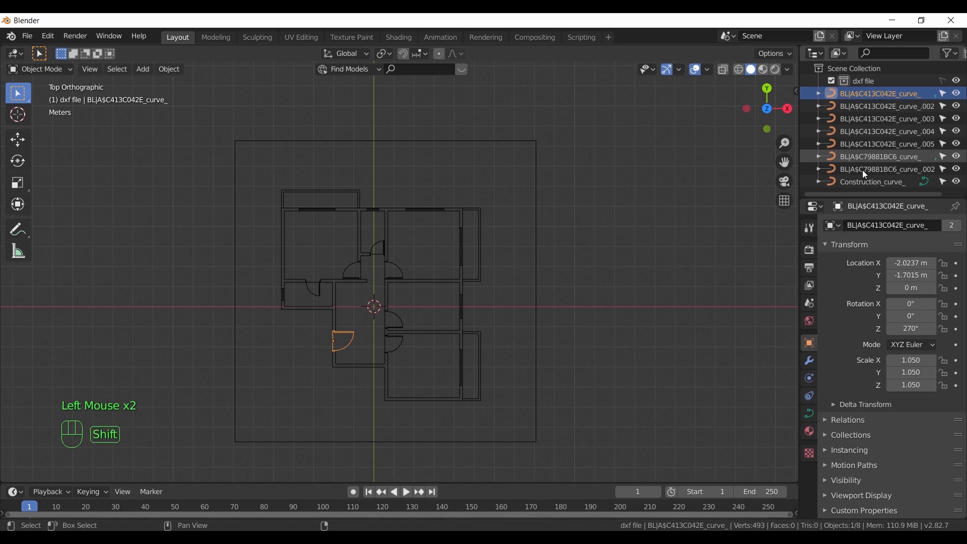
left_click(859, 183, "shift")
key("a")
left_click_drag(875, 97, 874, 81)
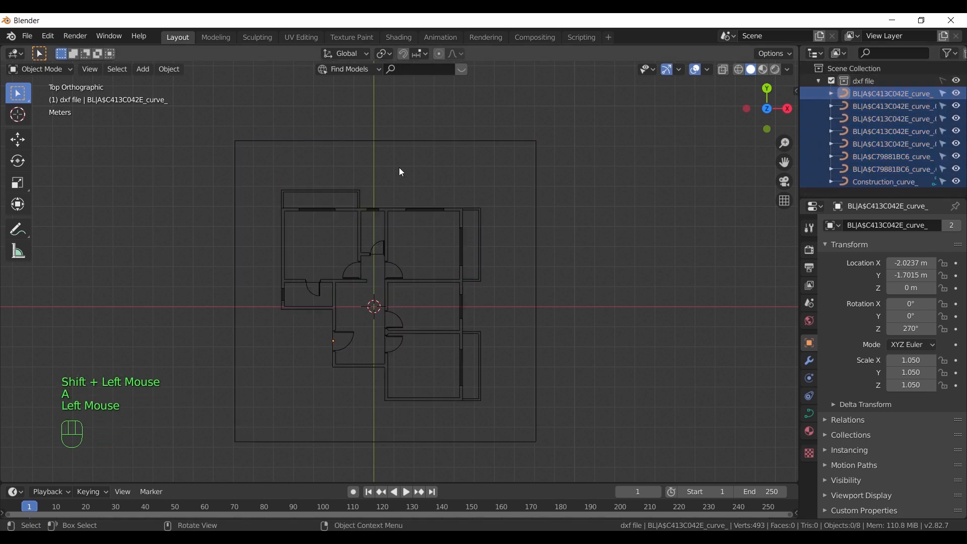
left_click(818, 81)
left_click(210, 406)
left_click(327, 367)
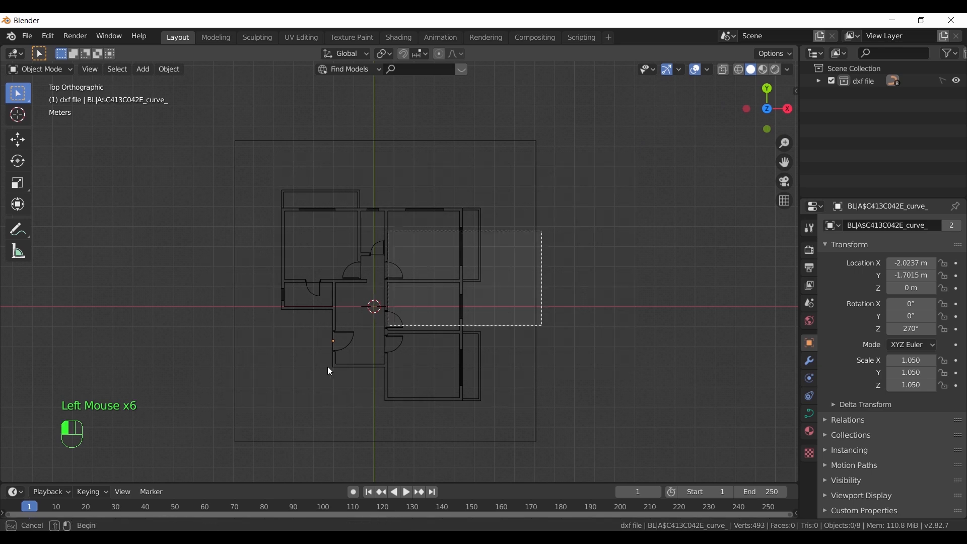
Create a new collection in the scene and name it "modeling"
middle_click_drag(391, 355, 403, 302, "shift")
scroll(464, 242, "up", 3)
middle_click_drag(464, 241, 461, 279, "shift")
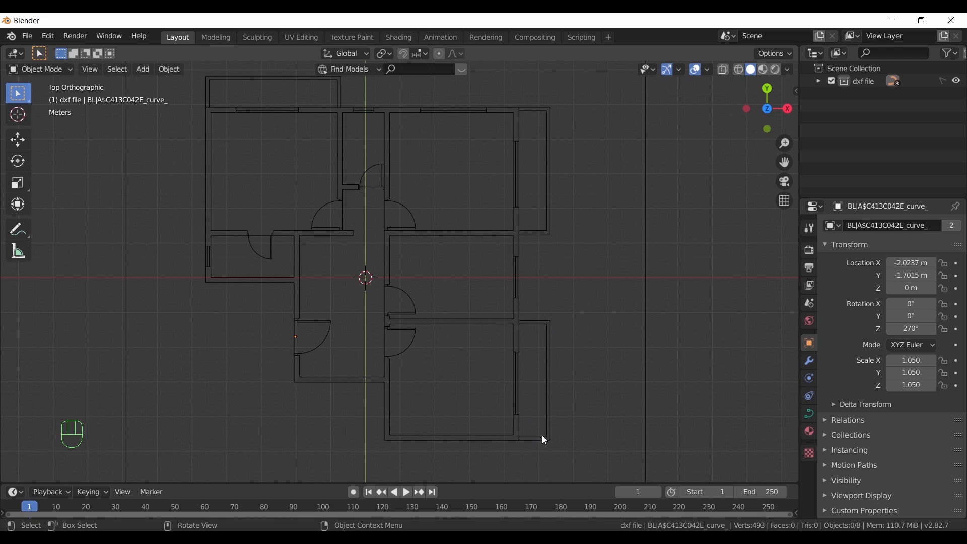
right_click(854, 115)
left_click(870, 105)
double_click(876, 96)
type("mod")
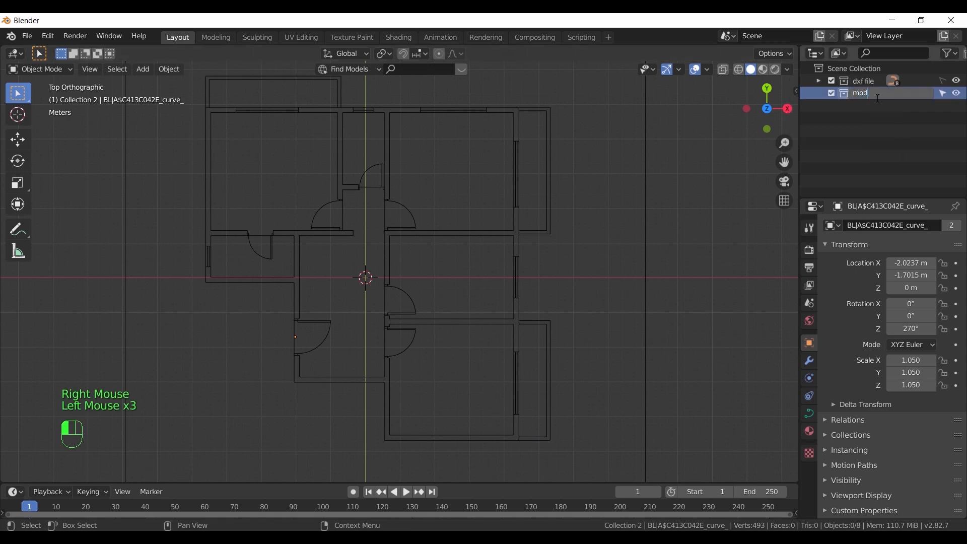
type("eling")
key("Return")
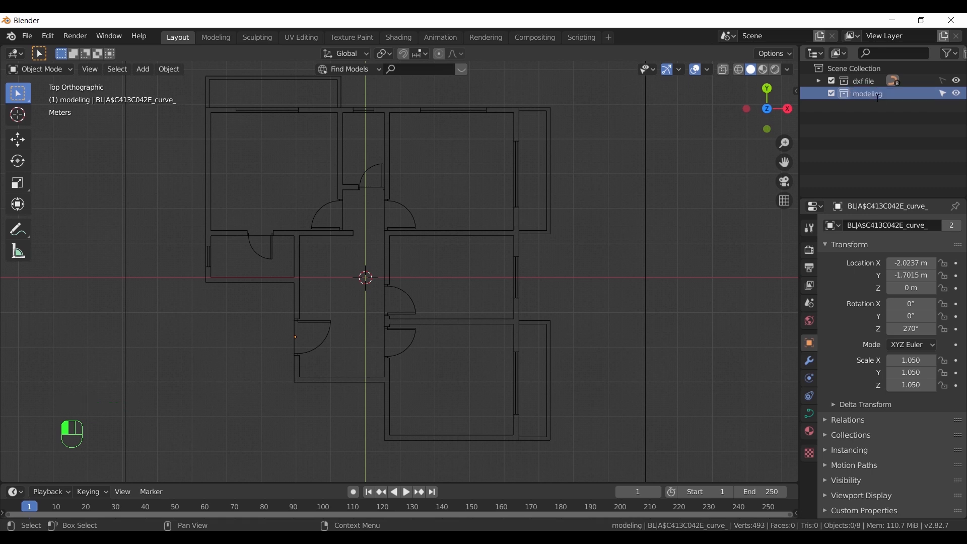
Add a cube mesh at the world origin in the modeling collection
left_click(148, 69)
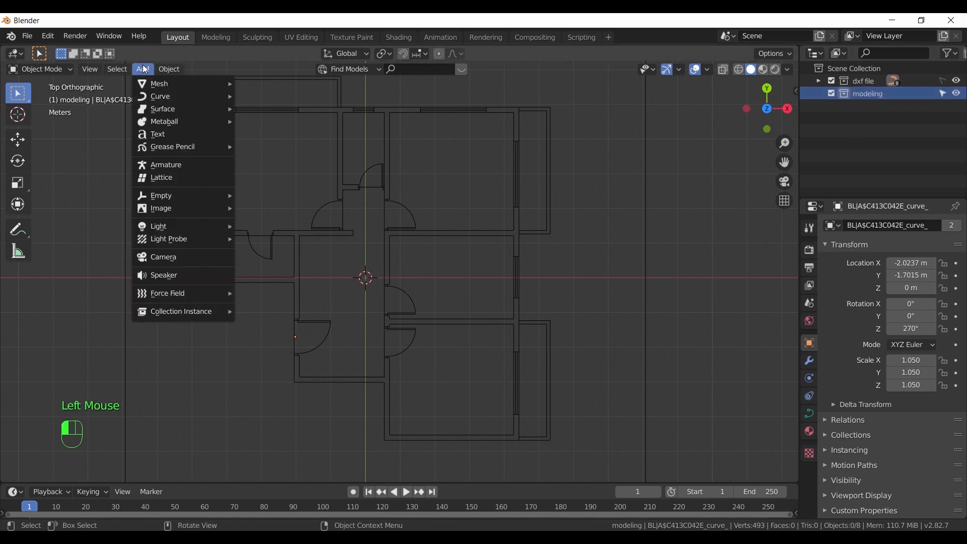
mouse_move(150, 84)
left_click(275, 96)
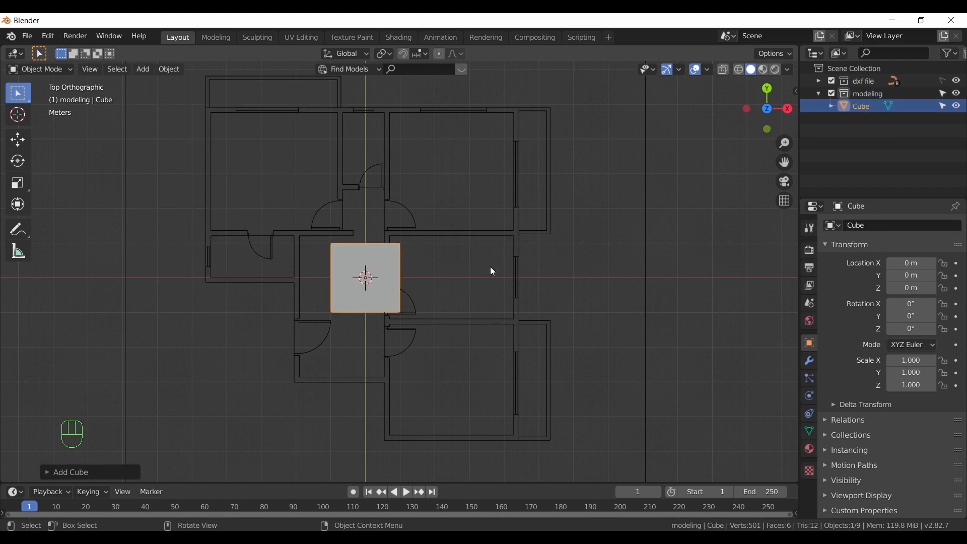
Set the cube's dimensions to 0.15 m in X, 0.15 m in Y and 0.9 m in Z
key("n")
middle_click_drag(417, 312, 462, 253)
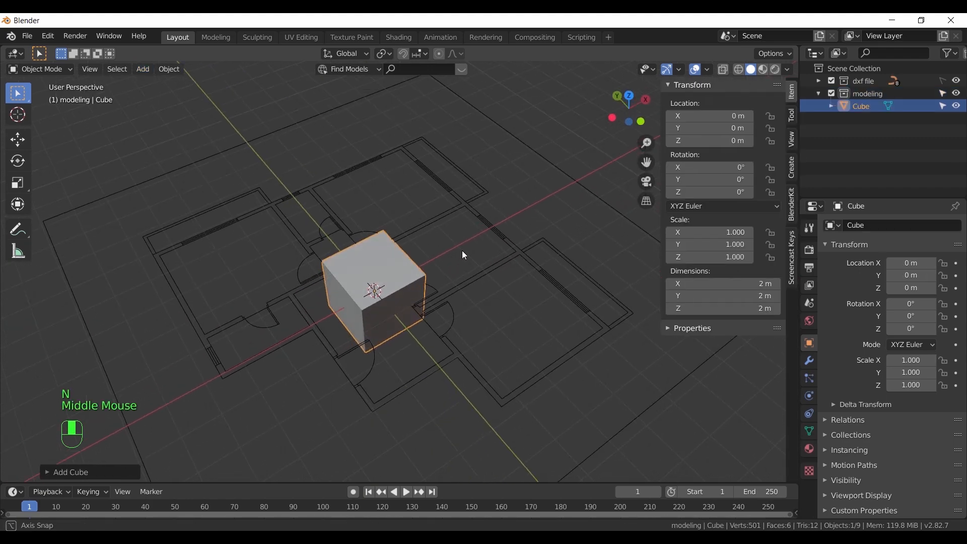
scroll(465, 259, "up", 3)
middle_click_drag(503, 389, 417, 372, "shift")
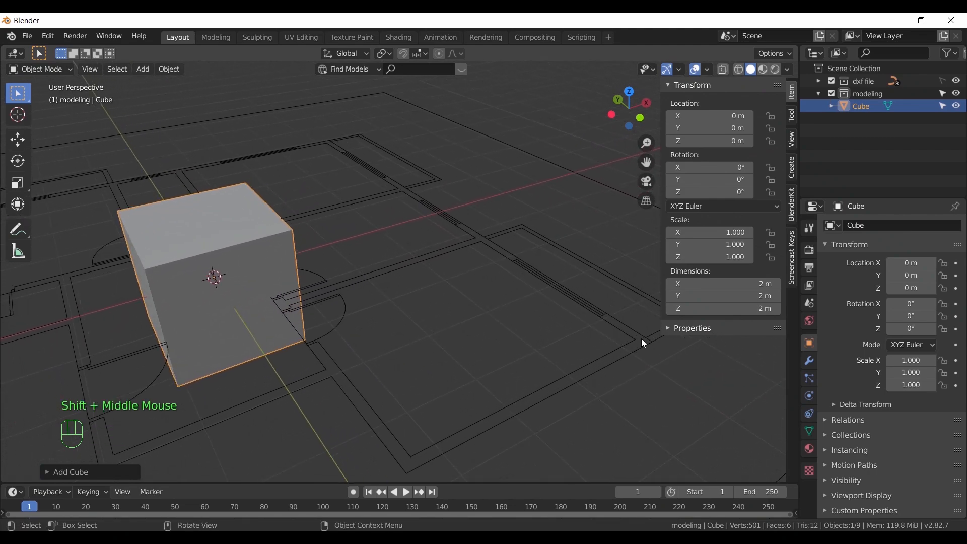
left_click(726, 284)
type("0")
key("Return")
left_click(725, 297)
type("0.15")
key("Return")
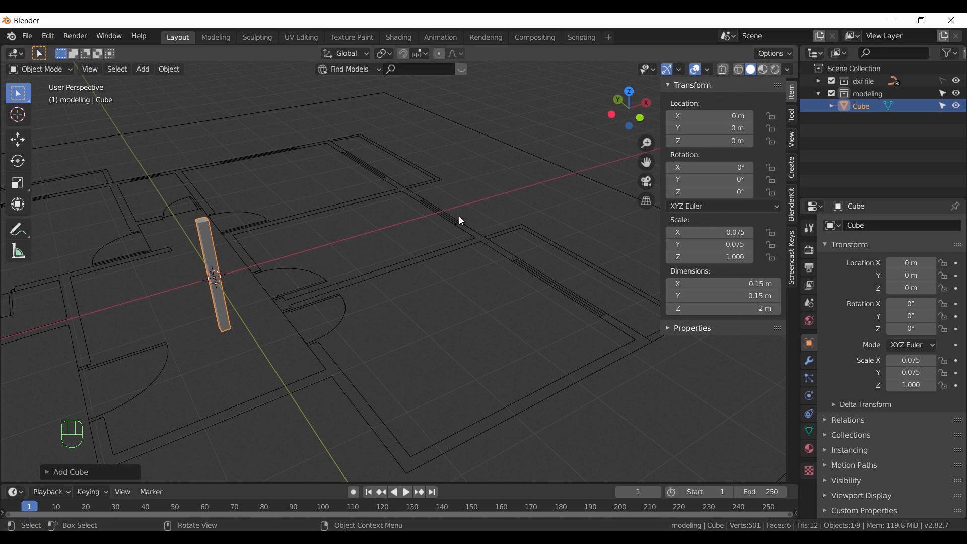
left_click(735, 308)
type("0.9")
key("Return")
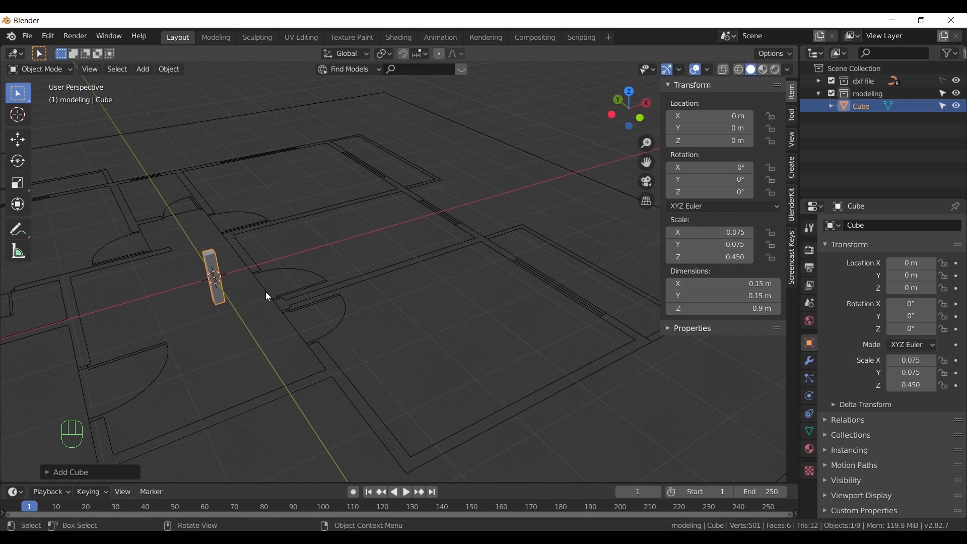
key("n")
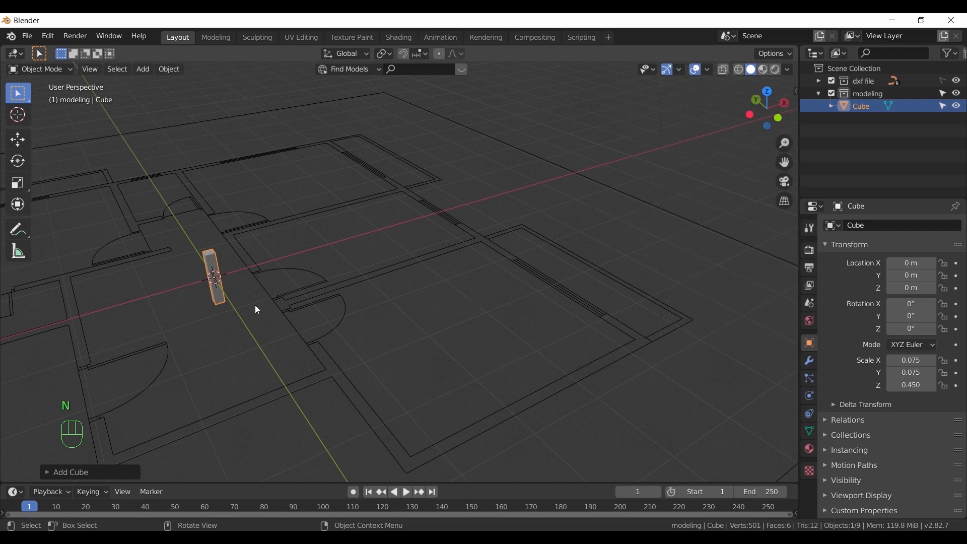
Turn on vertex snapping and move the block onto the exterior wall corner where the lower-right room meets its balcony
left_click(406, 55)
left_click(413, 53)
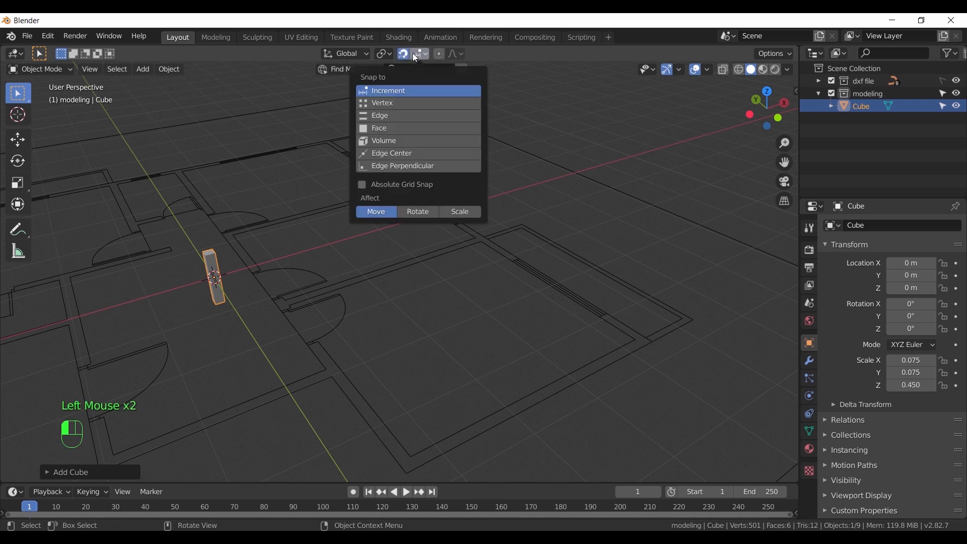
left_click(412, 102)
key("g")
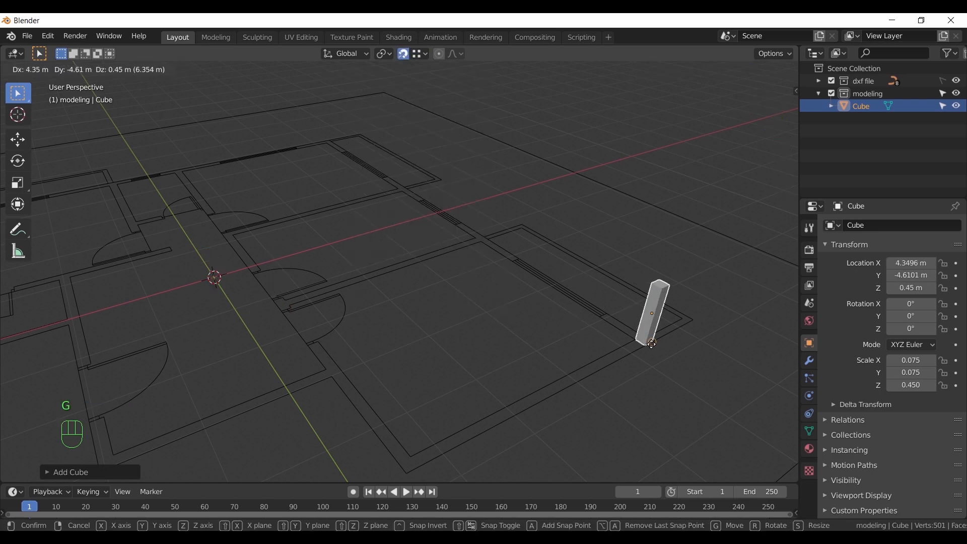
left_click(619, 431)
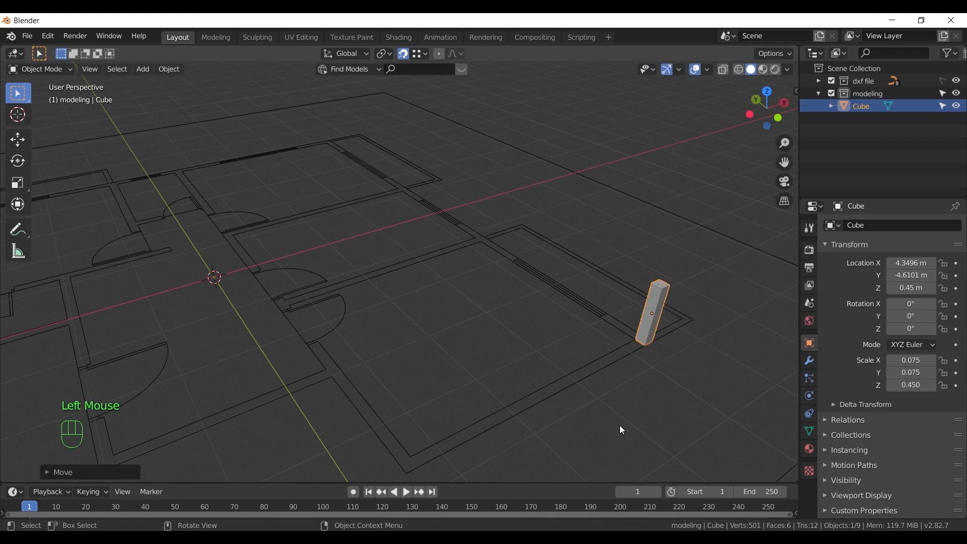
In Edit Mode, extrude the block's face opposite the balcony about 3.58 m along the exterior wall to the room's inner corner
key("KP_7")
middle_click_drag(532, 359, 538, 250, "shift")
scroll(524, 323, "up", 4)
middle_click_drag(522, 330, 516, 229, "shift")
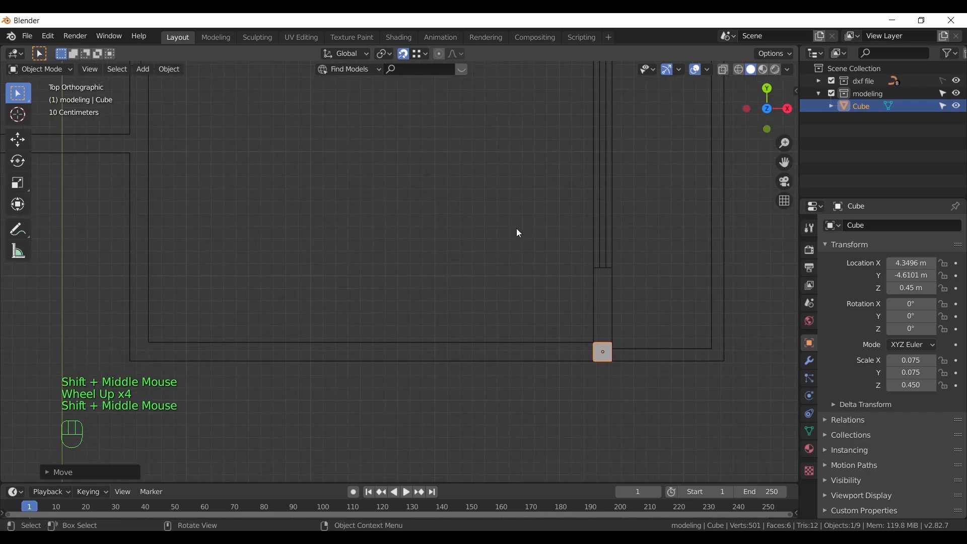
left_click(740, 71)
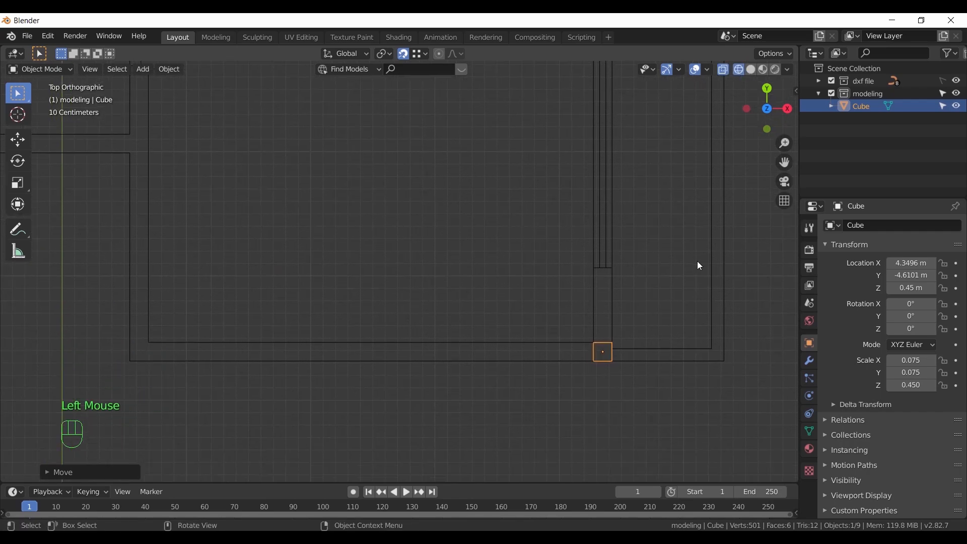
left_click(62, 72)
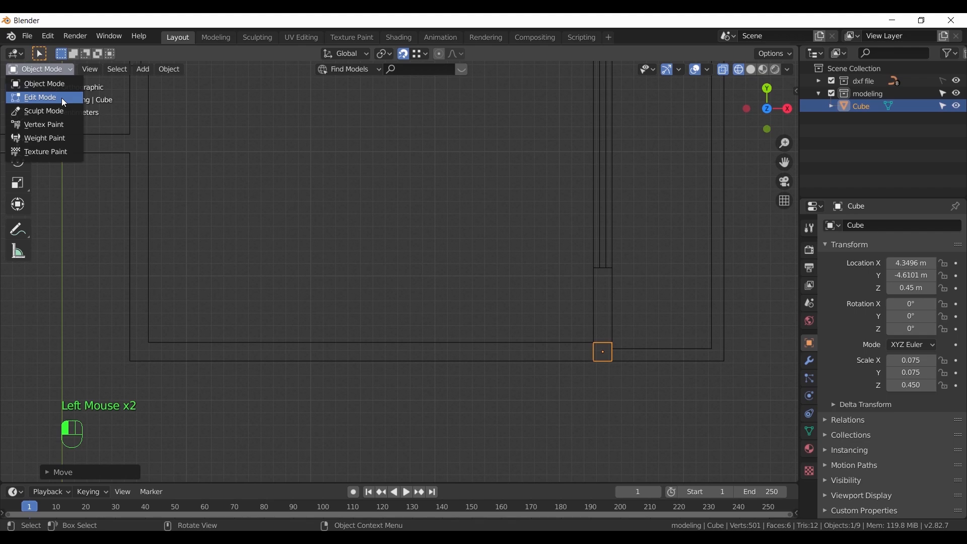
left_click(61, 99)
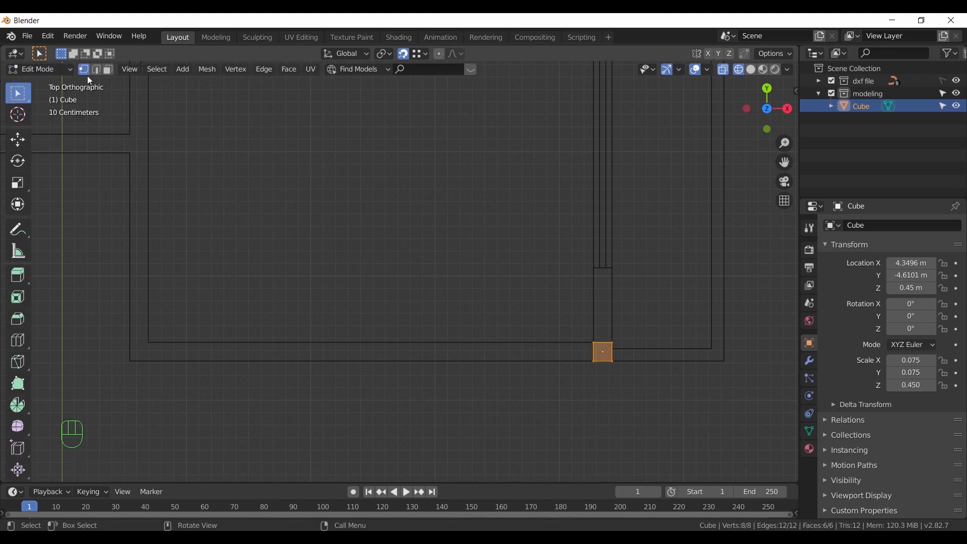
left_click_drag(560, 326, 604, 390)
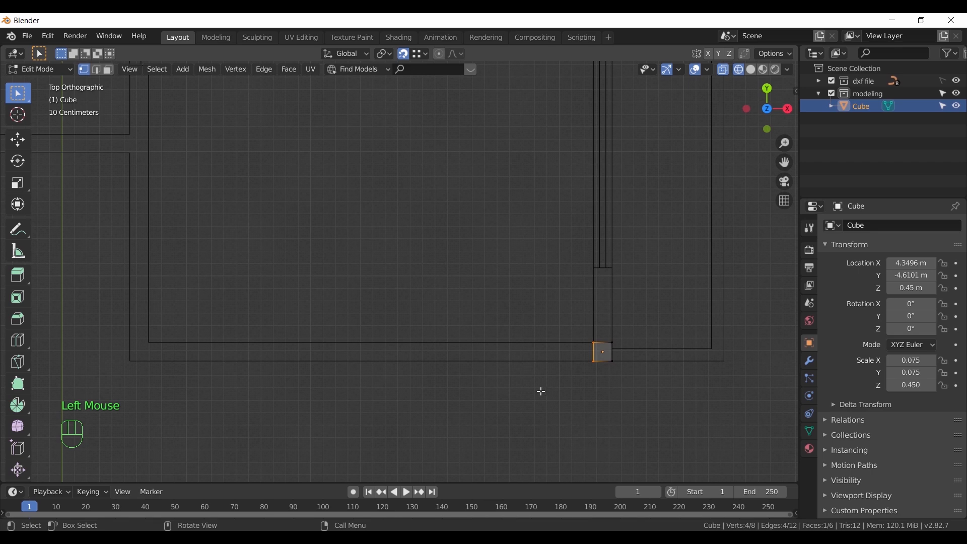
key("e")
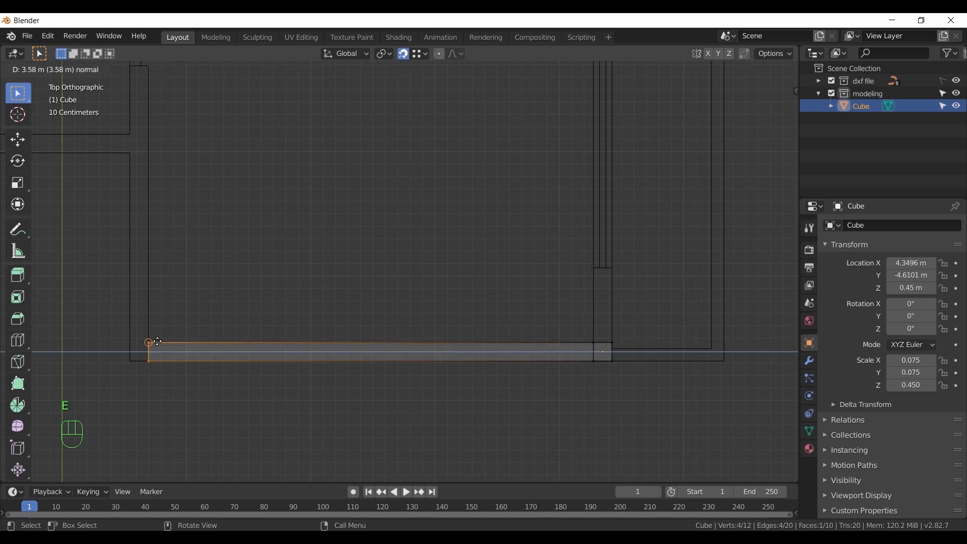
left_click(150, 341)
Extrude the wall's end face another 0.15 m so it reaches the room's outer corner
middle_click_drag(188, 390, 412, 391, "shift")
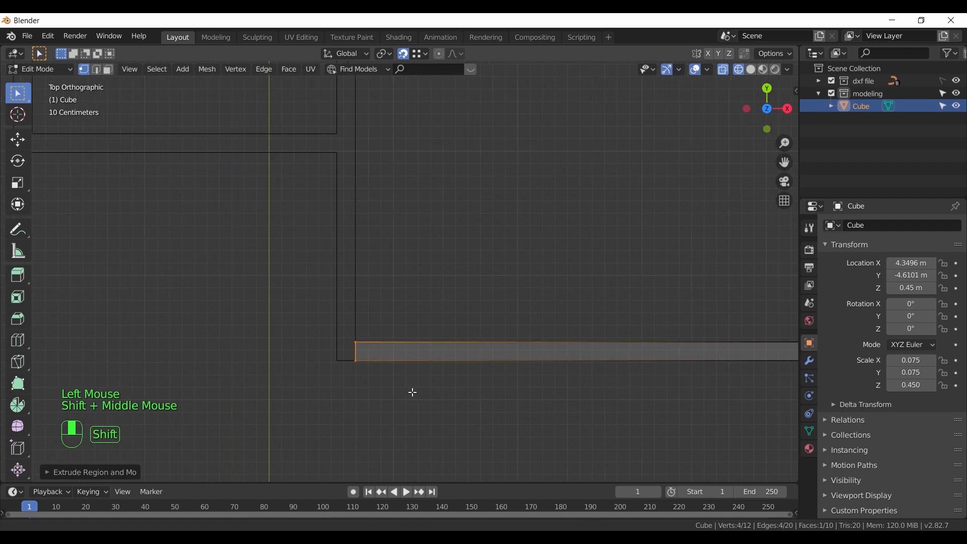
scroll(397, 388, "up", 1)
key("e")
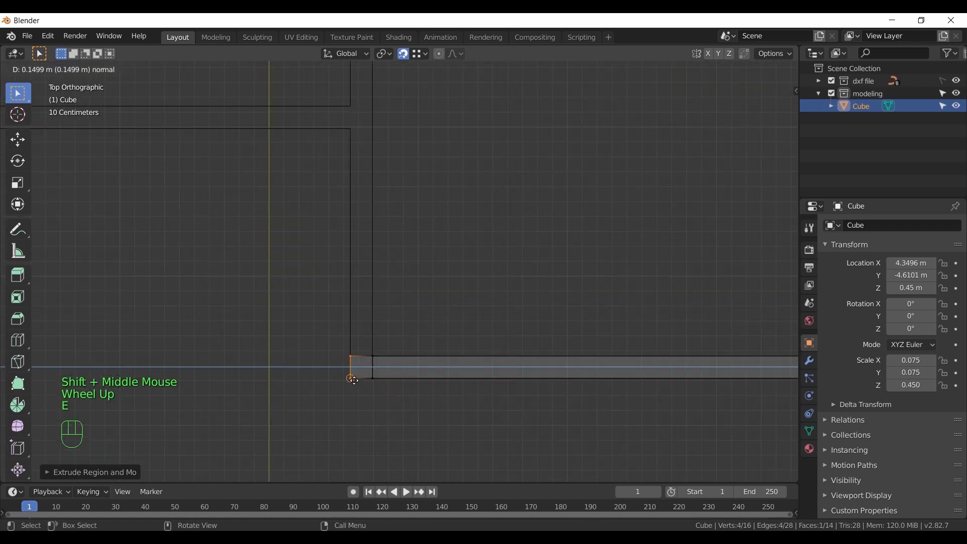
left_click(380, 410)
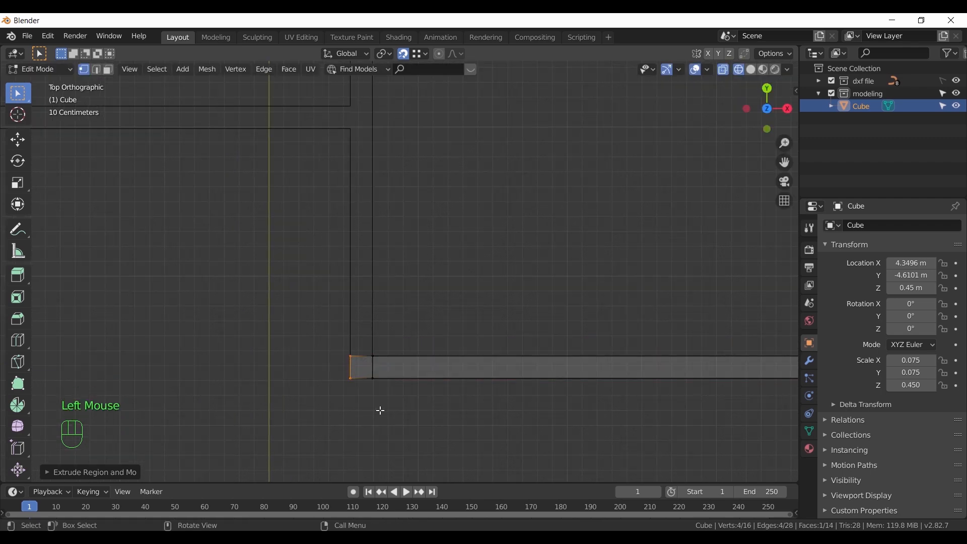
Return to Object Mode with solid shading and enable the Wireframe geometry overlay
scroll(380, 410, "down", 3)
middle_click_drag(379, 415, 431, 343)
key("Tab")
key("z")
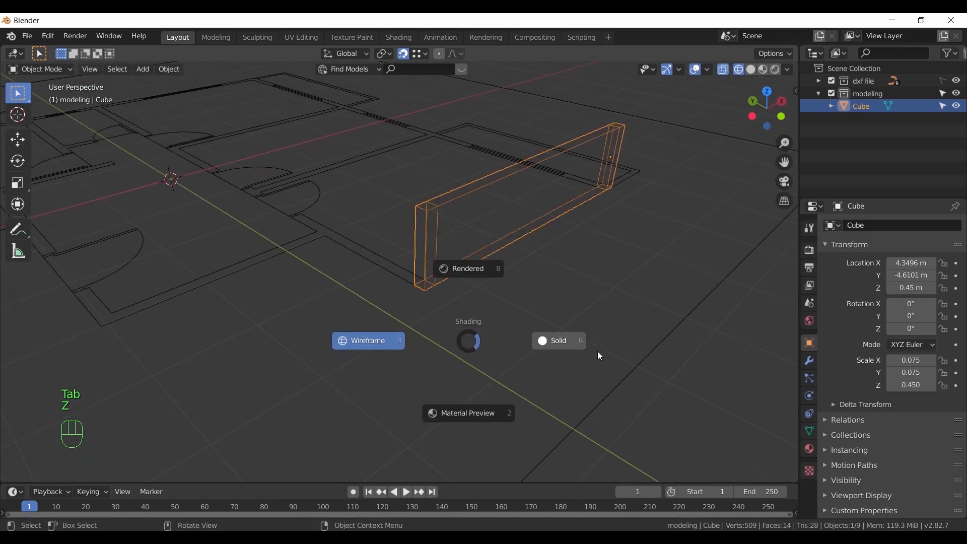
middle_click_drag(601, 356, 576, 355)
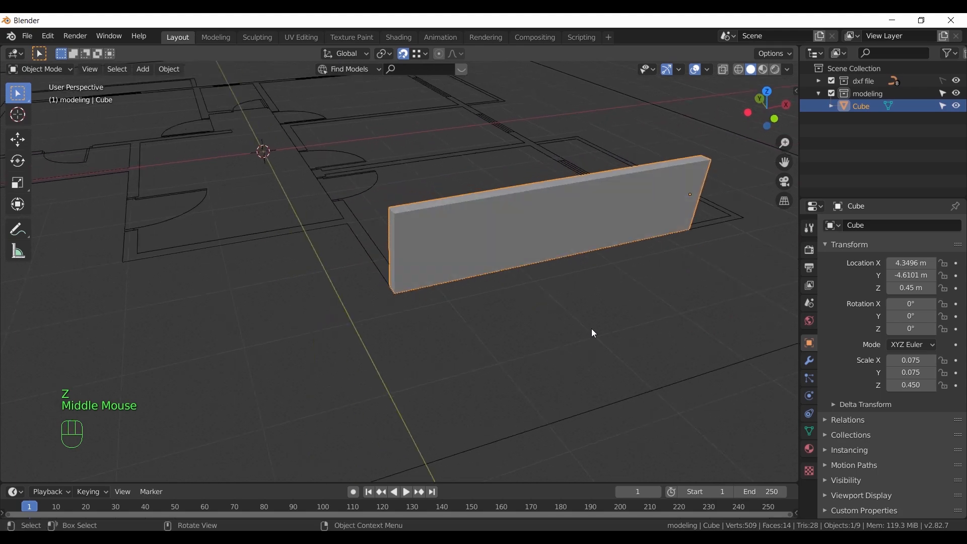
left_click(707, 69)
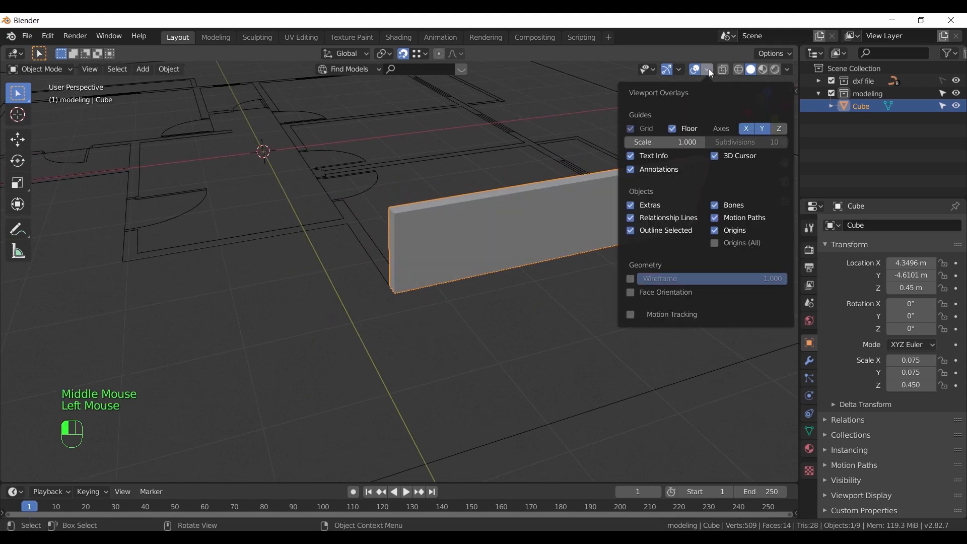
left_click(630, 280)
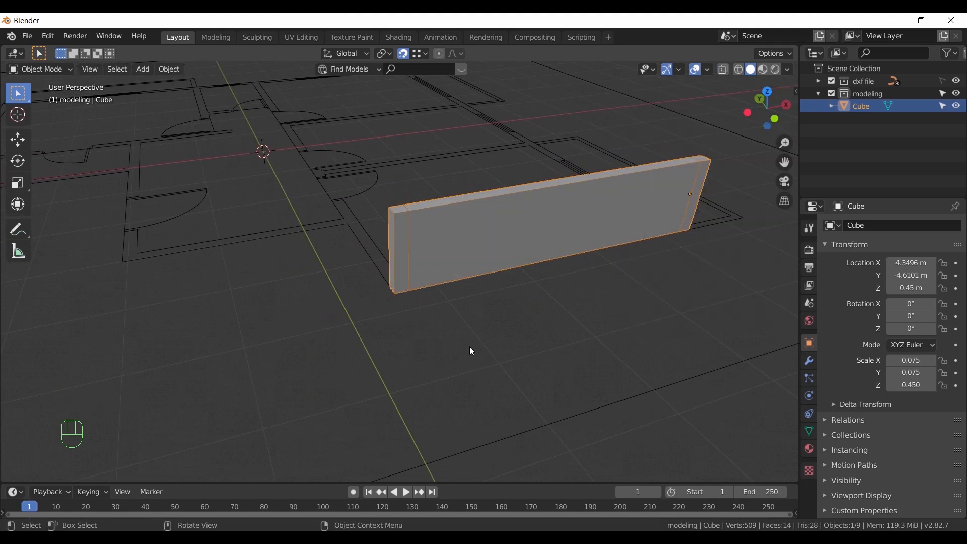
Extrude the inner side face of the wall's corner segment along the side wall up to the adjoining exterior wall's outer line
key("KP_7")
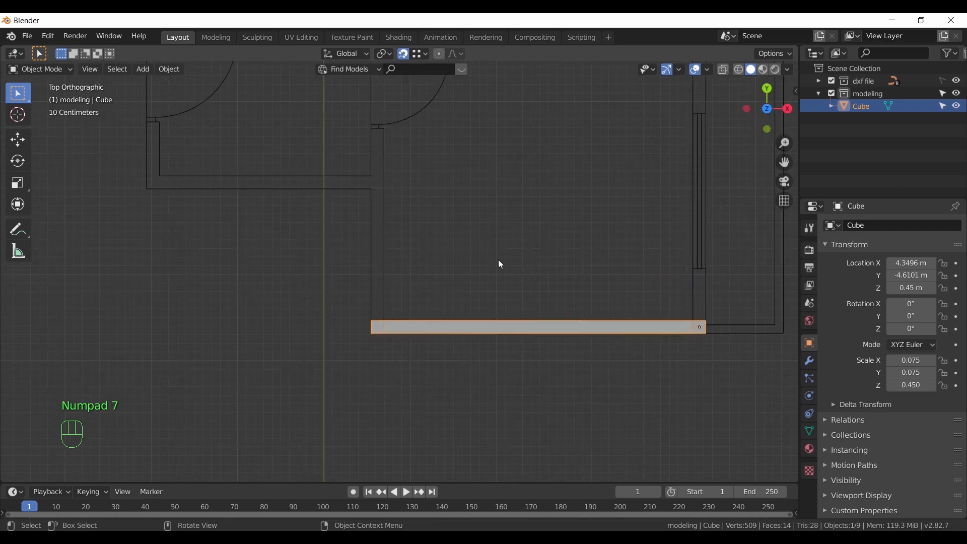
key("z")
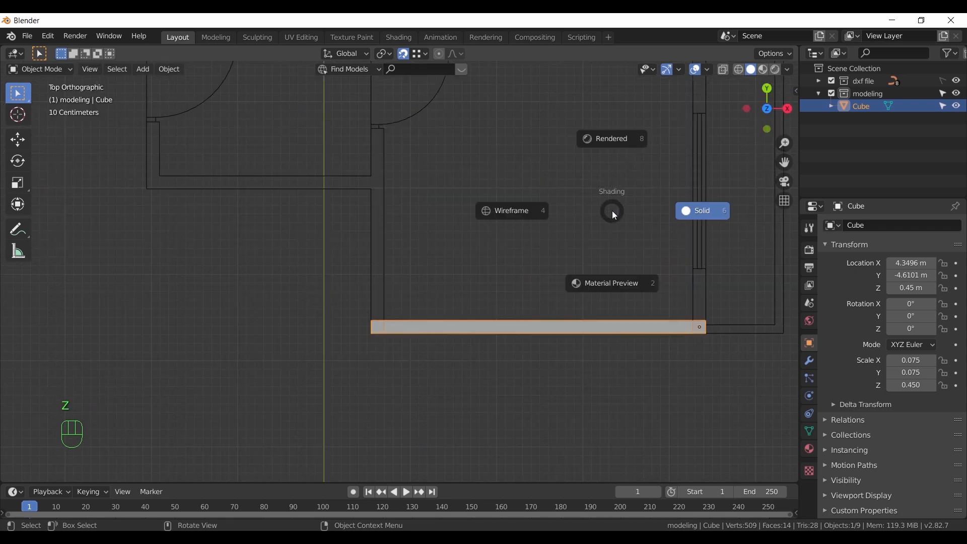
left_click(509, 210)
middle_click_drag(381, 328, 355, 329, "shift")
scroll(357, 328, "up", 2)
key("Tab")
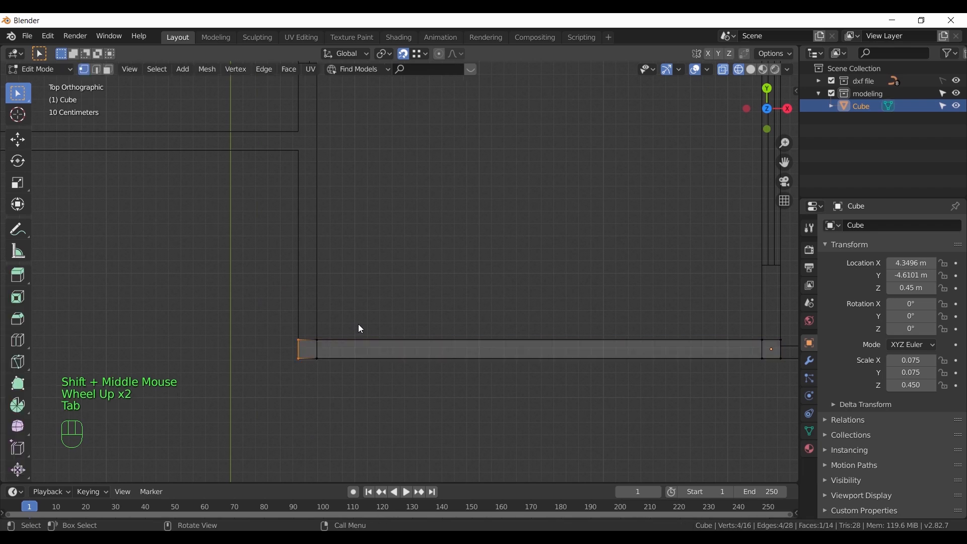
middle_click_drag(398, 309, 428, 283, "shift")
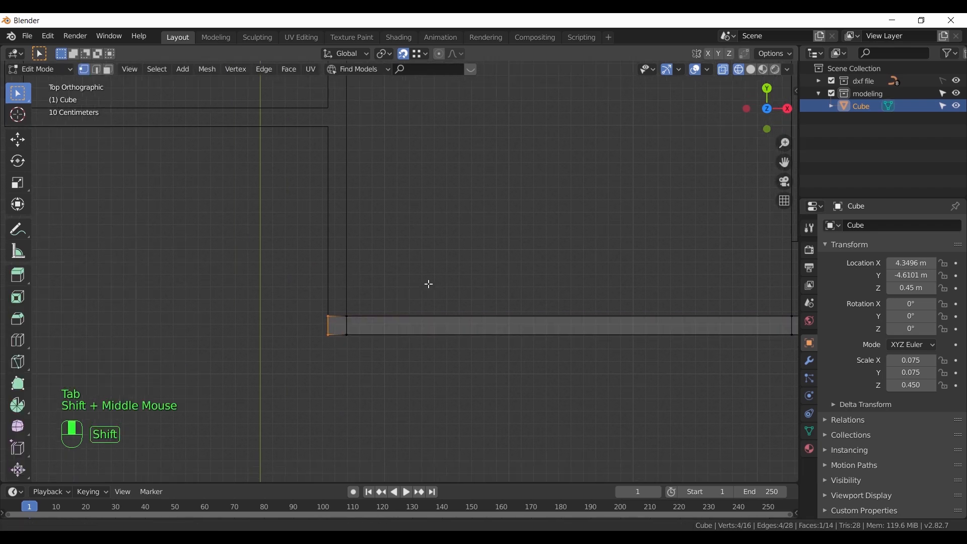
scroll(415, 295, "up", 3)
left_click(408, 328)
scroll(408, 328, "down", 4)
middle_click_drag(408, 327, 394, 289, "shift")
key("e")
left_click(372, 273)
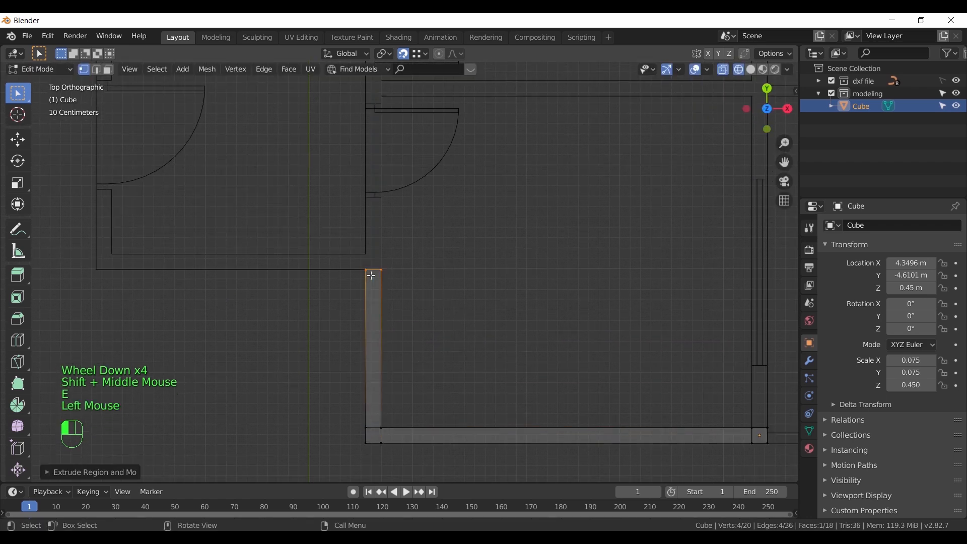
Extrude the side wall across the adjoining wall's thickness, and extrude again up to the door opening
scroll(308, 256, "up", 3)
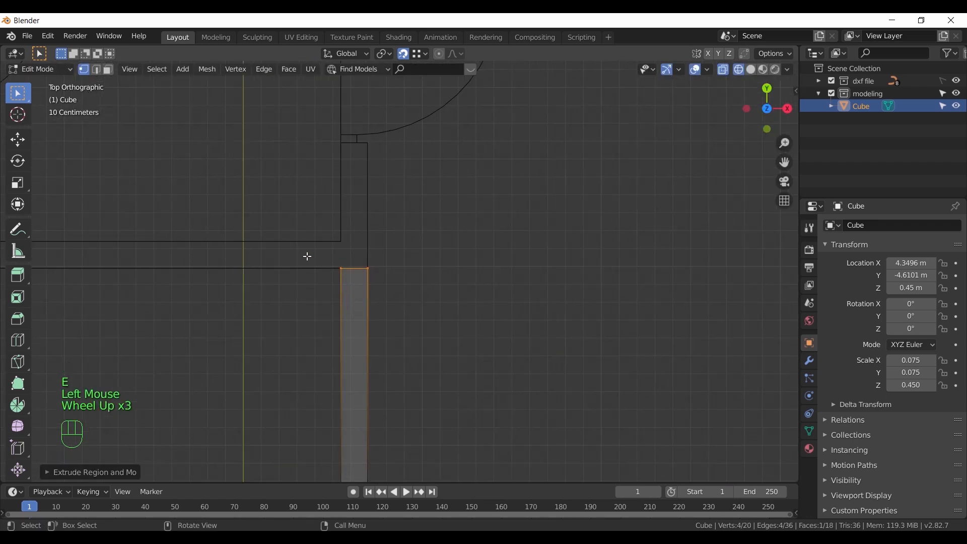
key("e")
left_click(351, 244)
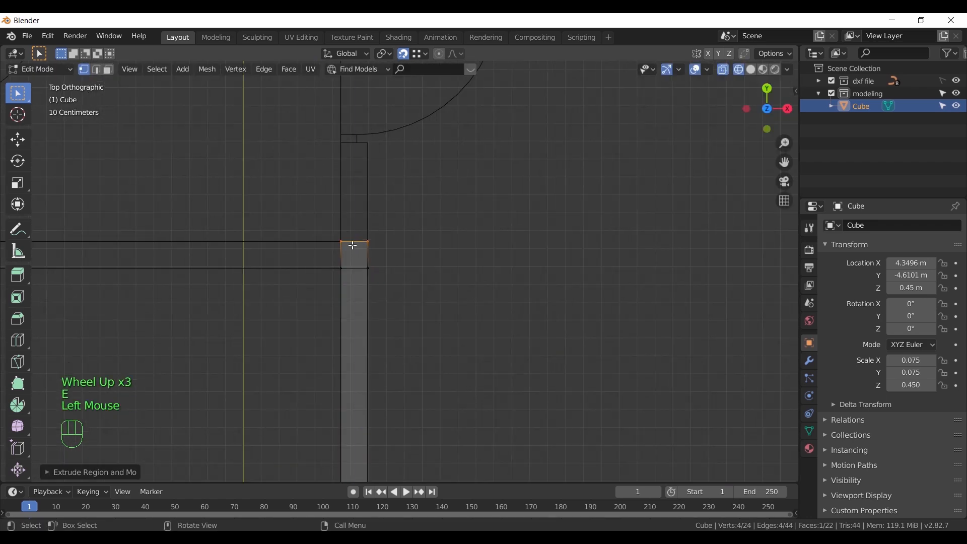
key("e")
left_click(346, 148)
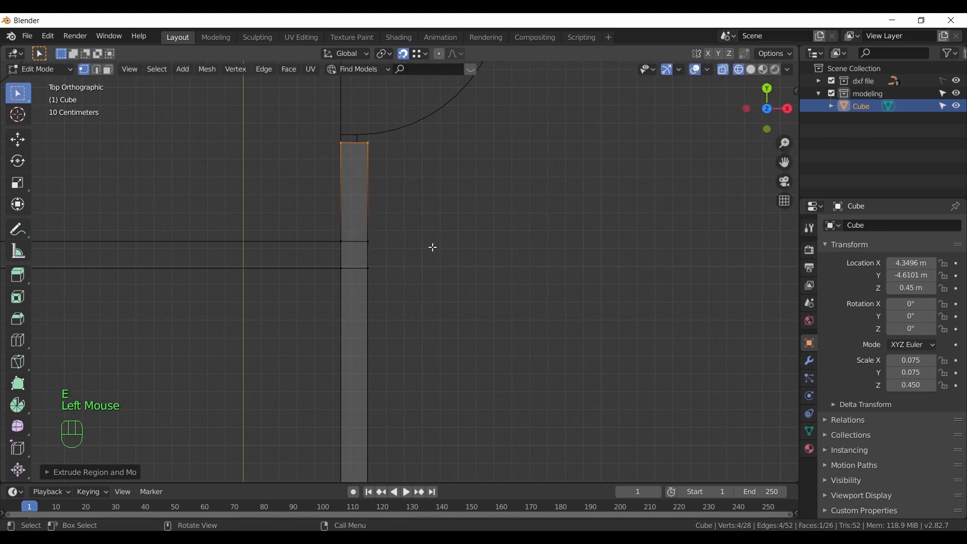
Duplicate the side wall's end face and snap the copy to the opposite side of the door opening
scroll(432, 247, "down", 4)
middle_click_drag(339, 282, 492, 212)
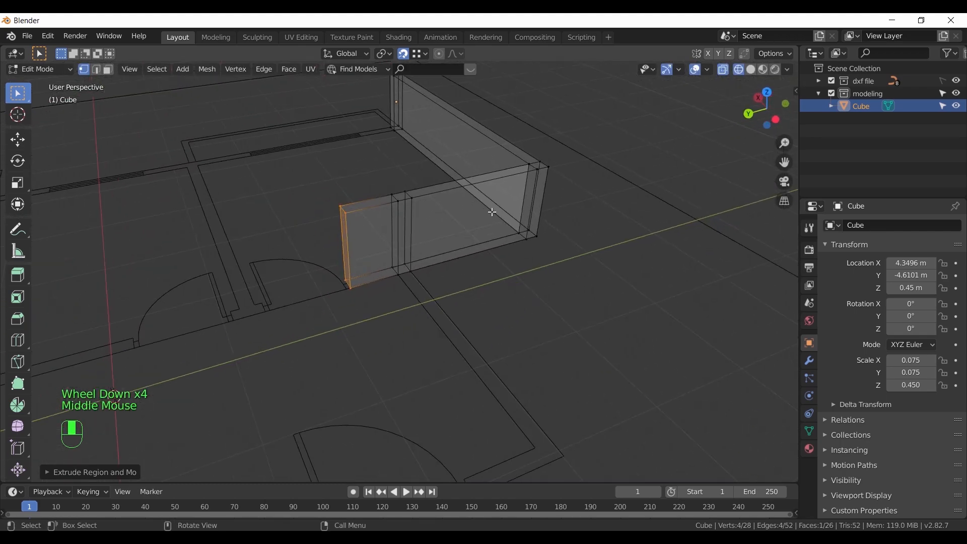
key("z")
middle_click_drag(537, 261, 421, 275)
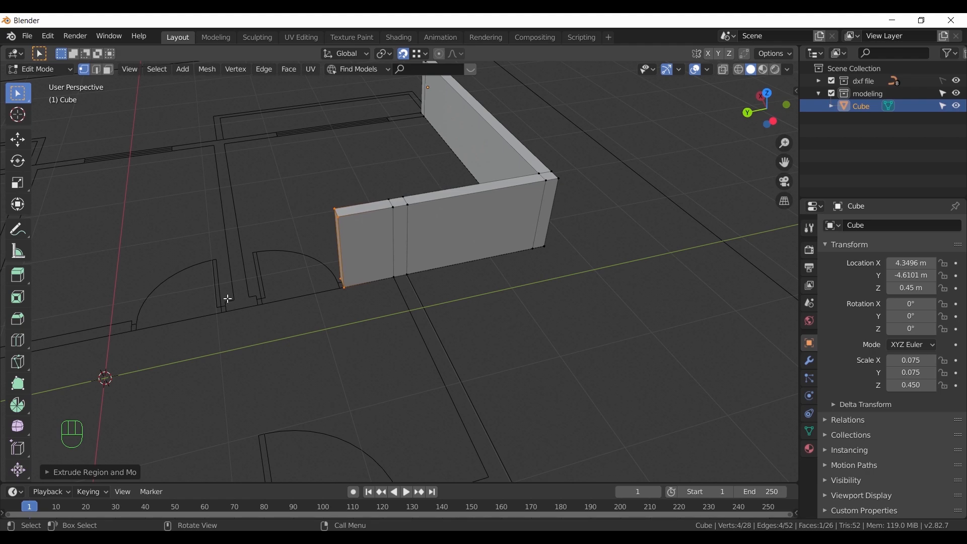
middle_click_drag(315, 305, 344, 311)
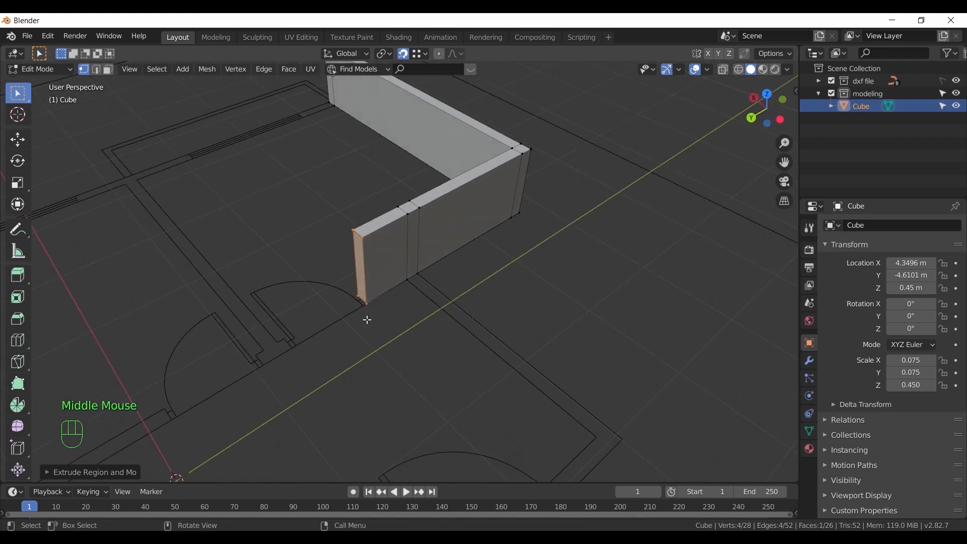
key("shift+d")
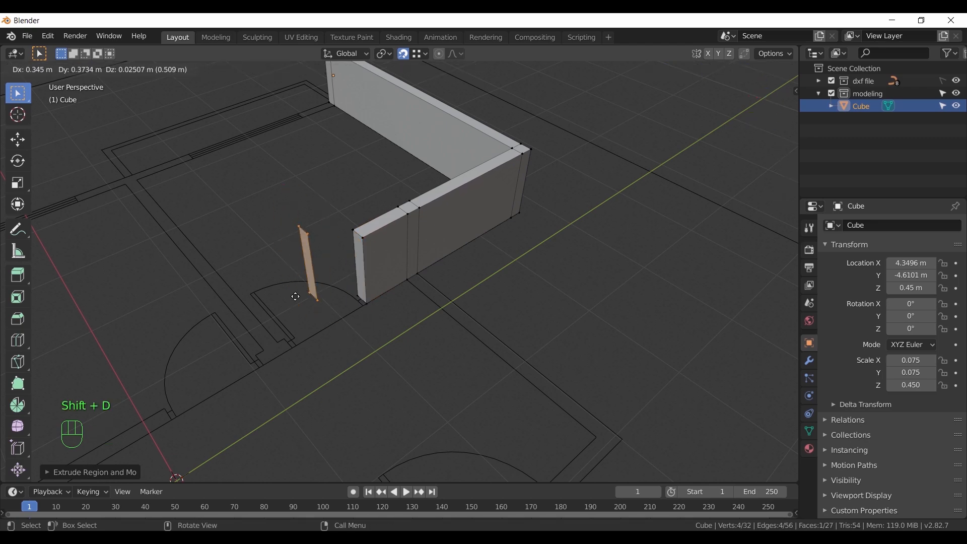
left_click(307, 365)
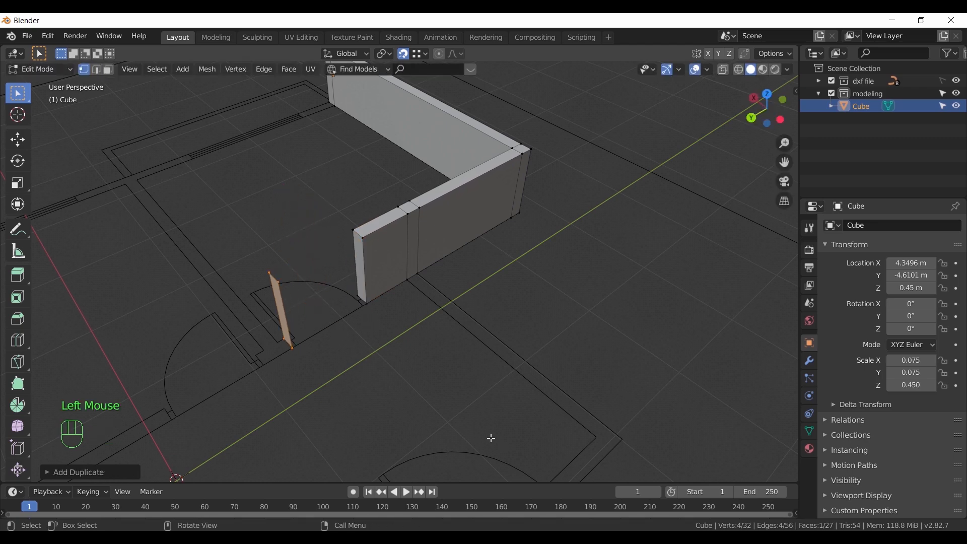
Extrude the duplicated face in three segments, past both lines of the dividing wall, to the next door opening
middle_click_drag(361, 381, 451, 326, "shift")
scroll(434, 319, "up", 2)
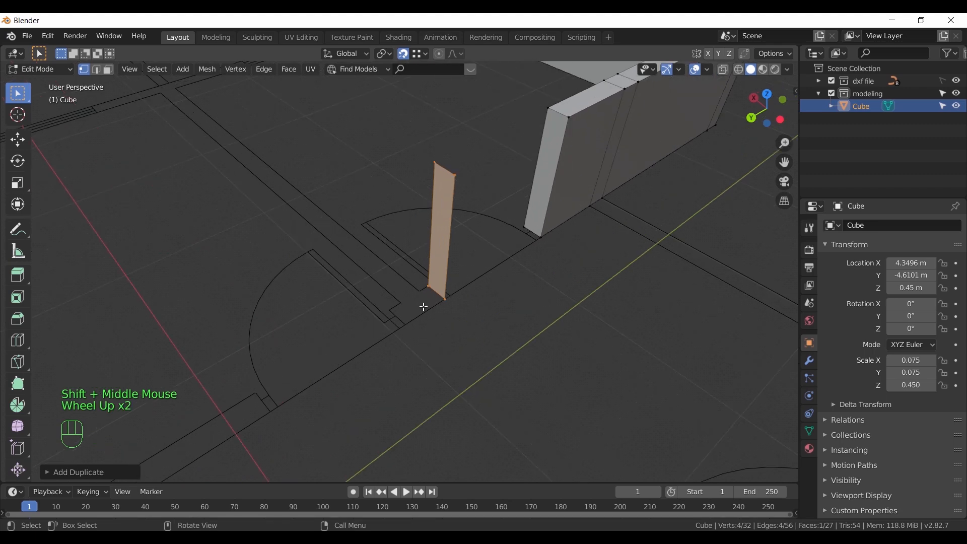
key("e")
left_click(426, 334)
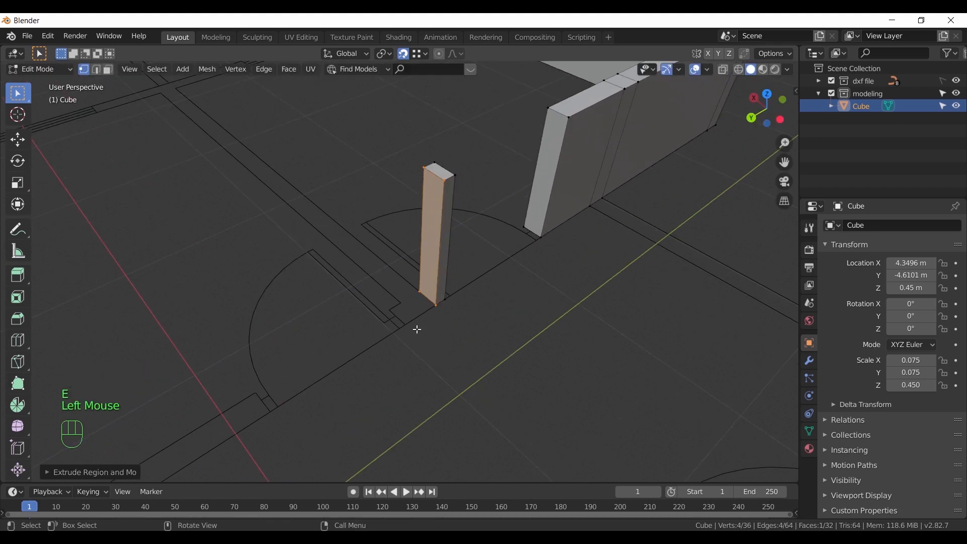
key("e")
left_click(402, 303)
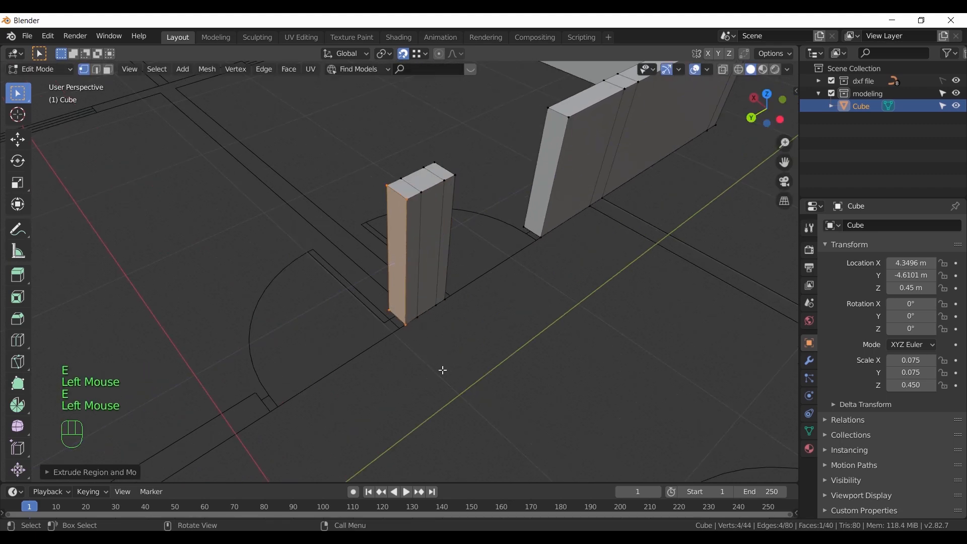
Duplicate the short wall's end face 0.9 m along Y to the far side of the second door opening
middle_click_drag(444, 369, 401, 364)
key("KP_7")
scroll(393, 366, "down", 2)
middle_click_drag(426, 146, 339, 337, "shift")
scroll(354, 330, "up", 2)
scroll(354, 331, "up", 1)
key("z")
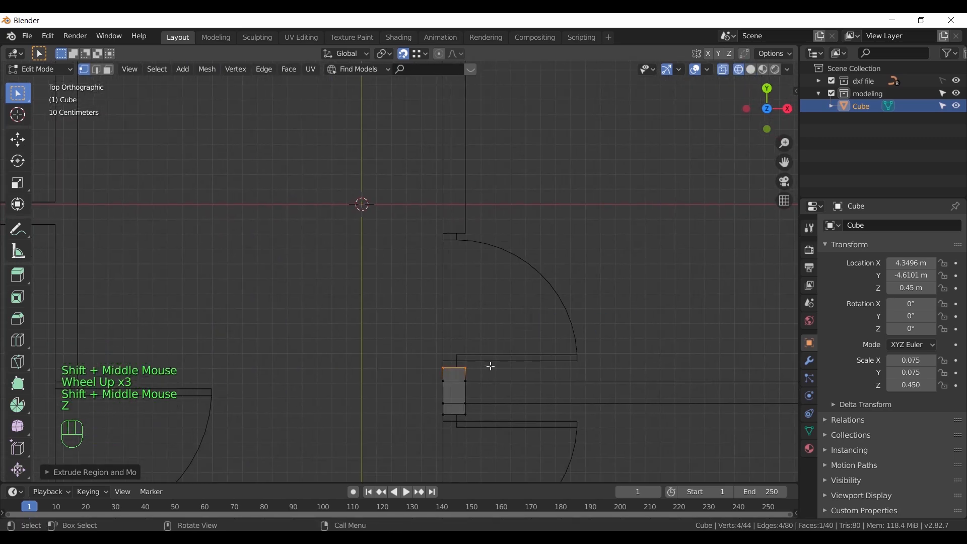
scroll(459, 295, "up", 3)
middle_click_drag(491, 366, 492, 328, "shift")
key("shift+d")
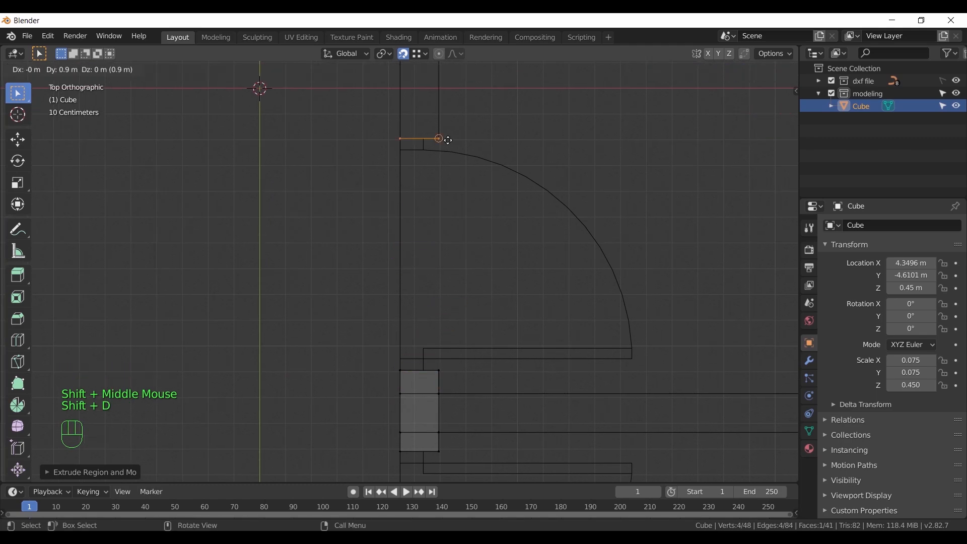
left_click(443, 139)
Extrude the duplicated face along the corridor to the next partition wall, and extrude again across that wall's thickness
scroll(487, 295, "down", 4)
middle_click_drag(486, 295, 458, 289, "shift")
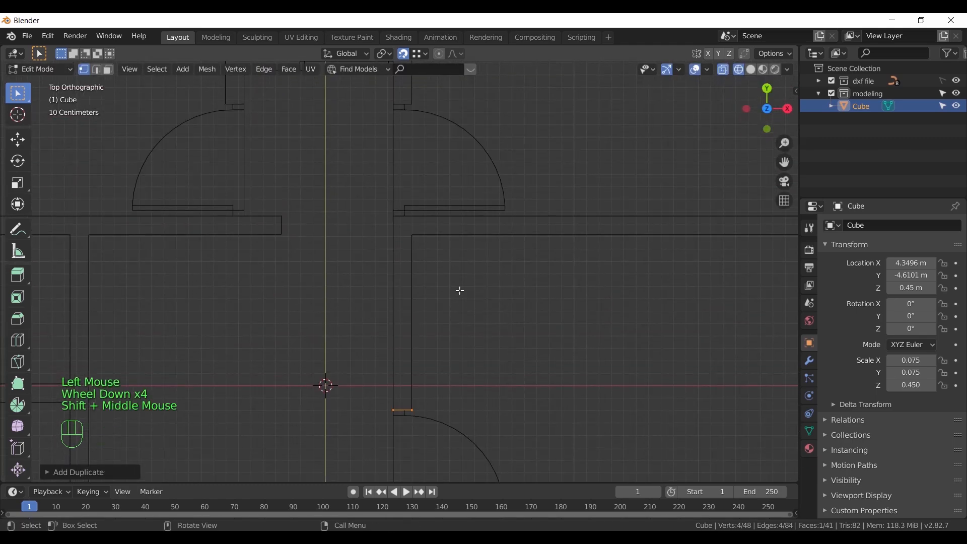
key("e")
left_click(403, 226)
key("e")
left_click(396, 216)
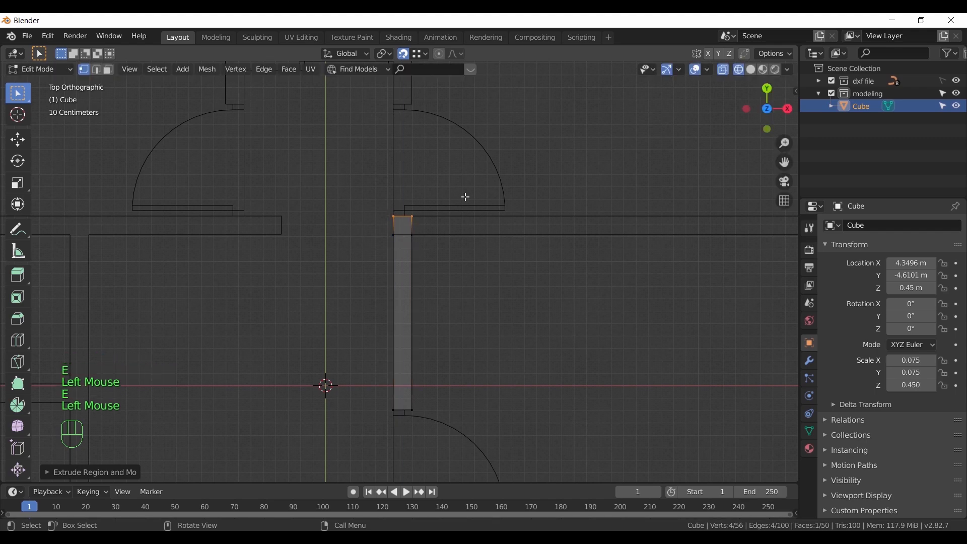
Duplicate the corridor wall's end face and snap the copy to the far side of the third door opening
middle_click_drag(461, 196, 458, 367, "shift")
key("shift+d")
left_click(441, 268)
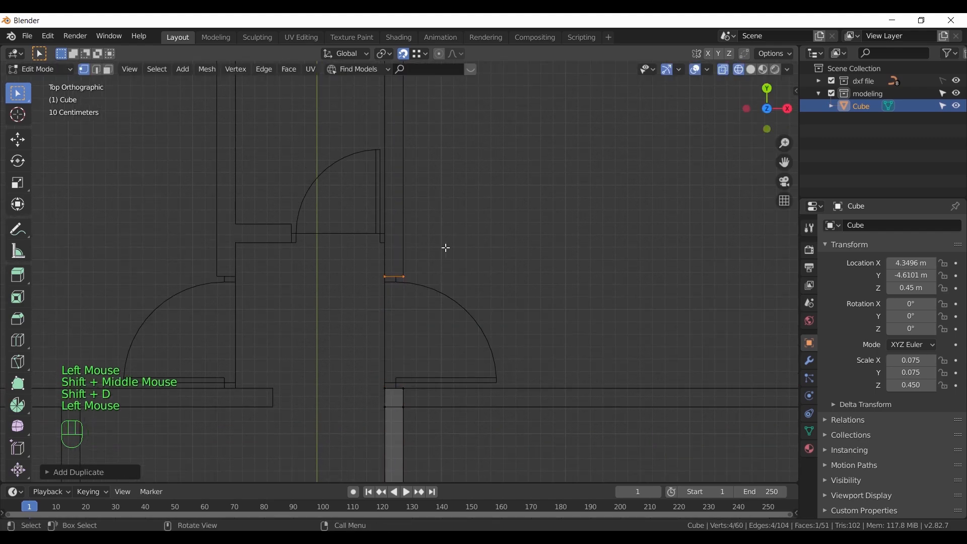
Extrude the duplicated face about 0.27 m to the short partition's near line, and extrude again across that partition's thickness
middle_click_drag(441, 269, 434, 319, "shift")
scroll(394, 351, "up", 1)
key("e")
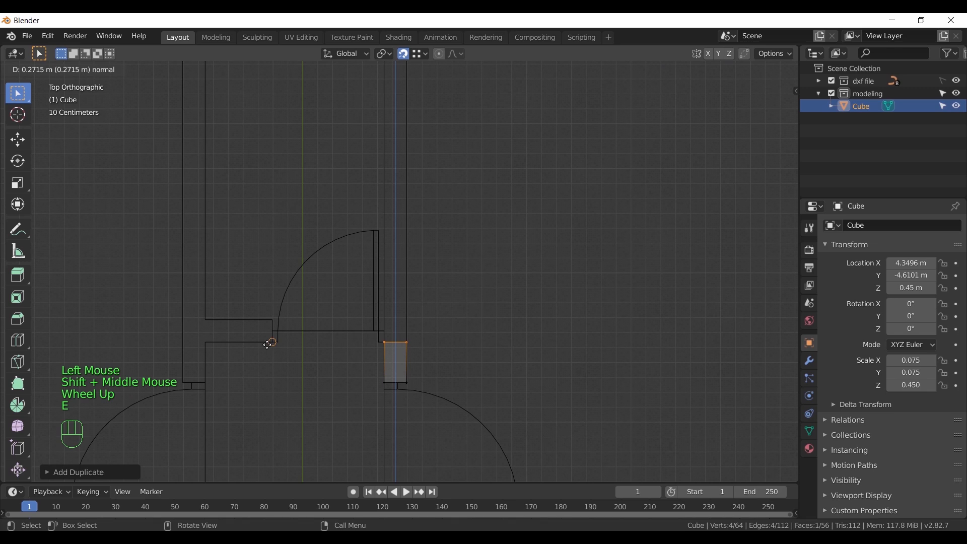
left_click(385, 345)
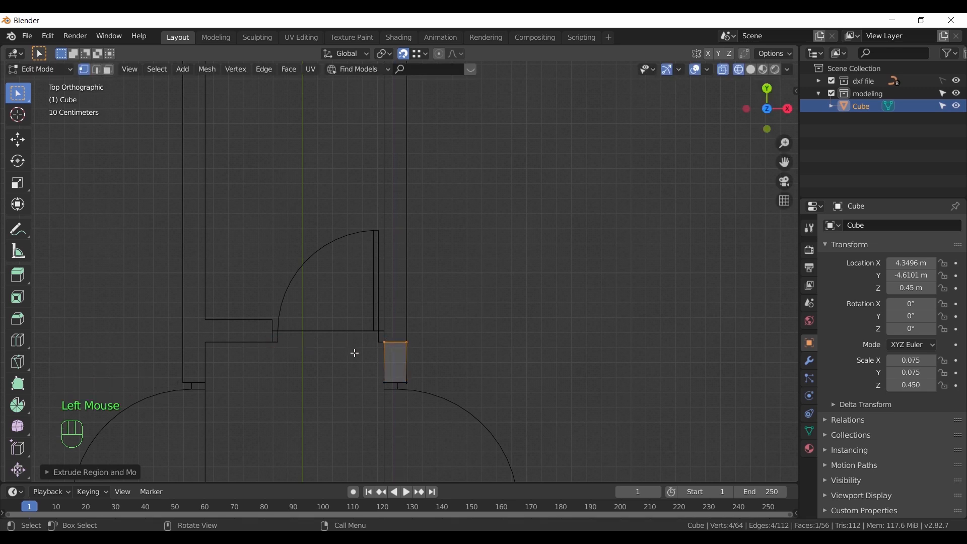
key("e")
left_click(273, 320)
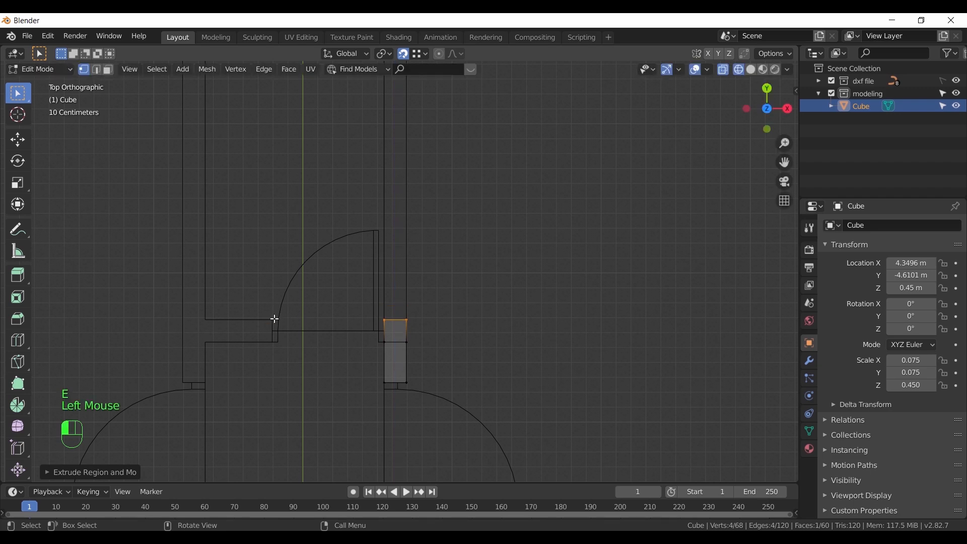
Extrude the corridor wall's end face about 2.08 m to the upper exterior wall's inner line, and again across that wall's thickness
scroll(468, 267, "down", 3)
middle_click_drag(479, 265, 480, 326, "shift")
key("e")
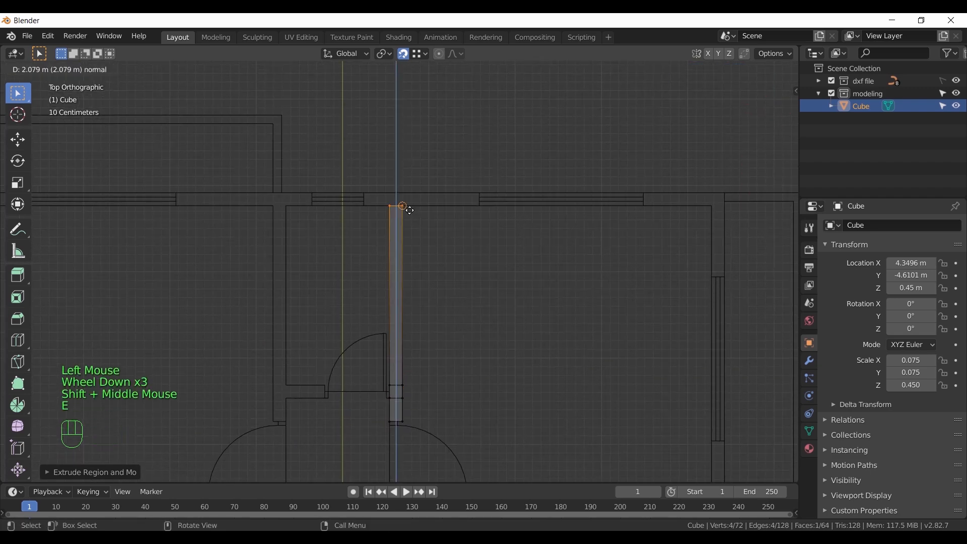
left_click(479, 289)
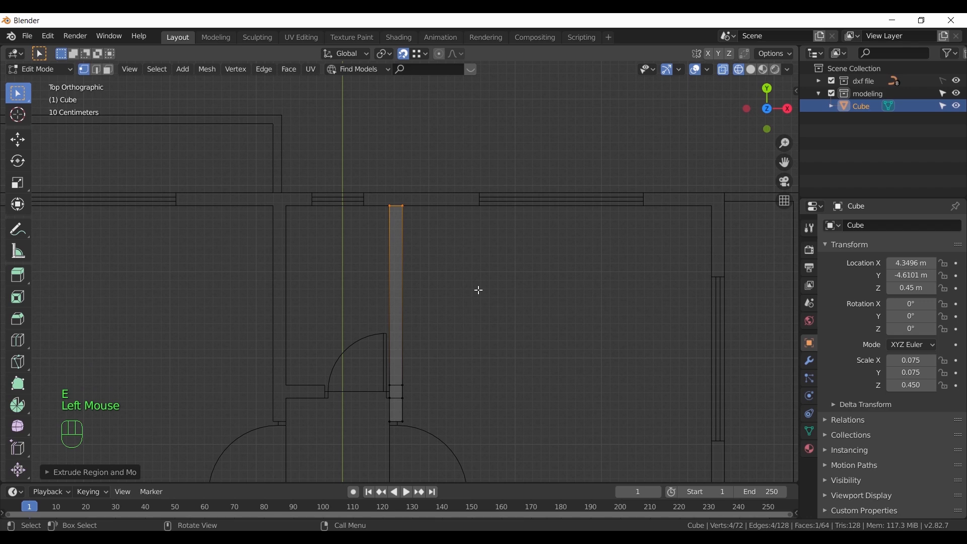
key("e")
left_click(403, 259)
Extrude the corridor wall's side face between the cross wall's lines over to the opposite corridor wall, and again across its thickness
scroll(432, 252, "down", 6)
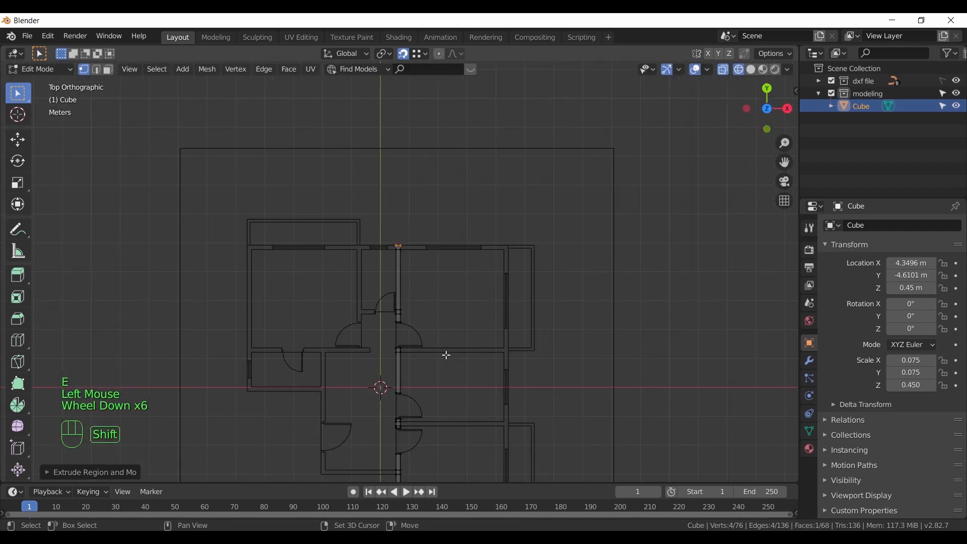
middle_click_drag(446, 355, 473, 201, "shift")
scroll(455, 368, "up", 6)
left_click(461, 396)
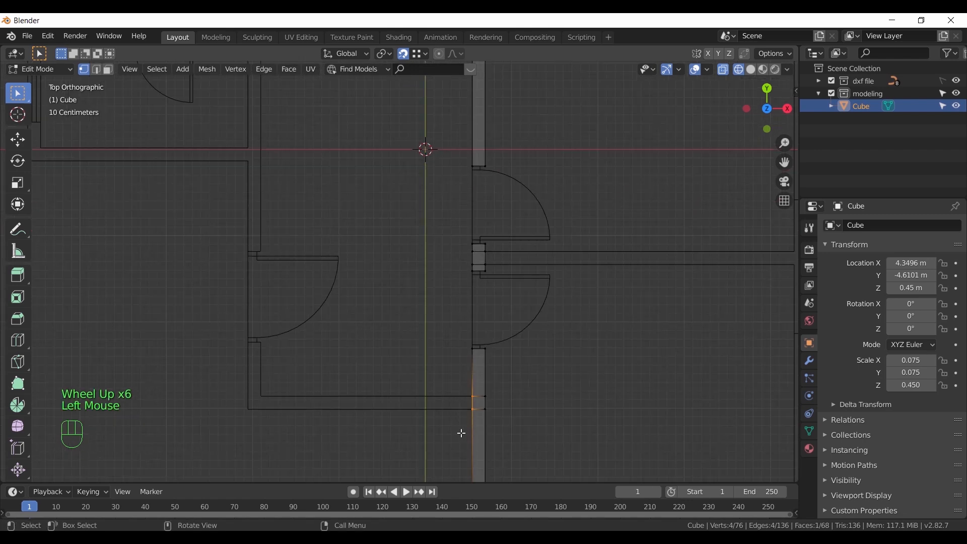
key("e")
left_click(251, 403)
key("e")
left_click(248, 347)
Extrude the new corner's upper face to the entrance door opening and duplicate its end face to the opening's far side
middle_click_drag(274, 403, 317, 385, "shift")
scroll(225, 404, "up", 2)
left_click_drag(223, 418, 282, 448)
key("e")
left_click(262, 365)
key("shift+d")
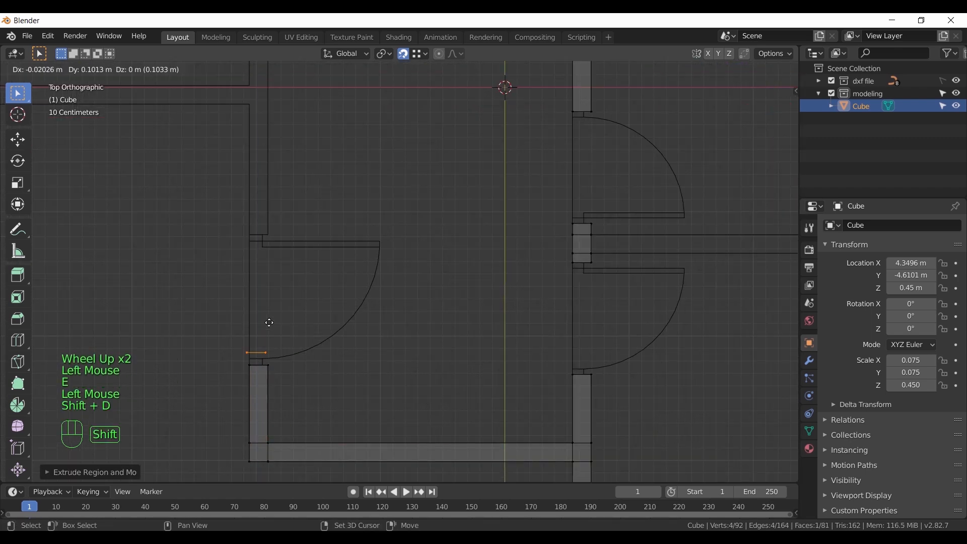
left_click(265, 240)
Extrude the duplicated face up to the small side room's lower wall, and extrude again across that wall's thickness
middle_click_drag(246, 119, 316, 352, "shift")
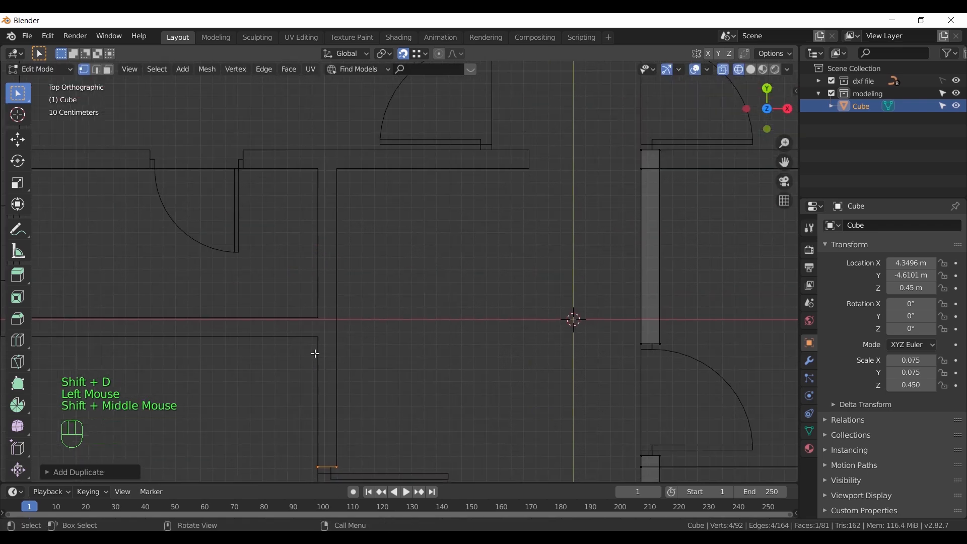
key("e")
left_click(324, 337)
key("e")
double_click(324, 341)
Extrude the side face of the junction 2.4 m to the left exterior wall, and extrude again across that wall's thickness
key("e")
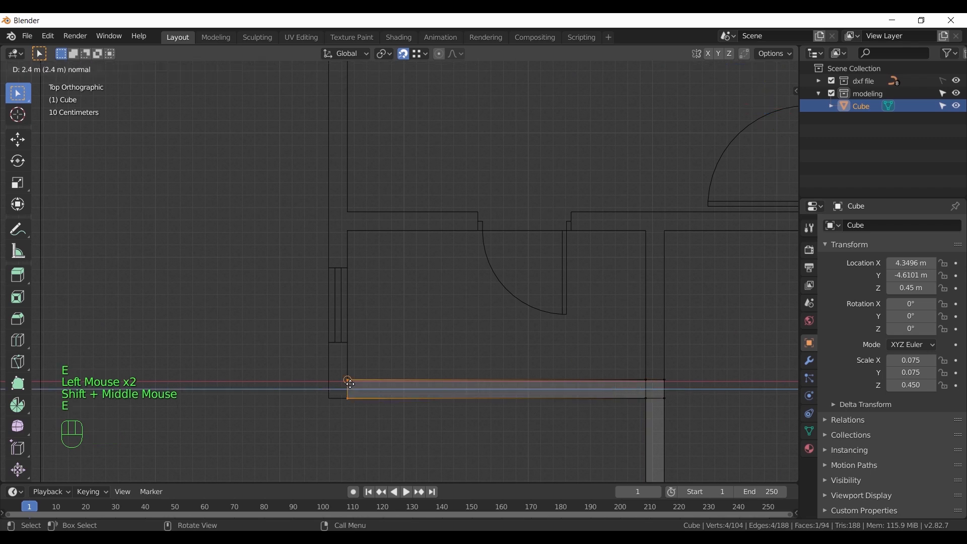
left_click(346, 388)
key("e")
left_click(316, 374)
Extrude the exterior corner's upper face to the side room window's near edge, and extrude again across the window
left_click_drag(315, 374, 357, 386)
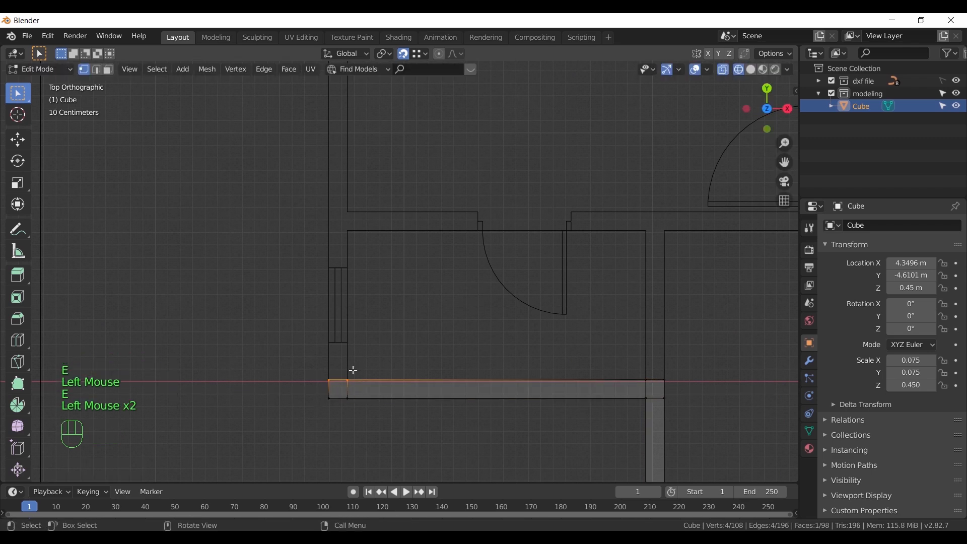
key("e")
left_click(348, 343)
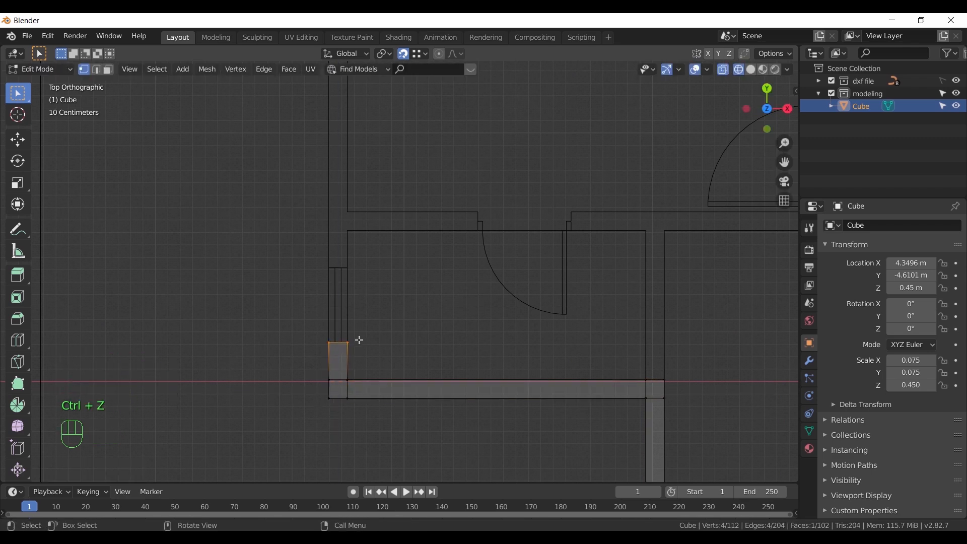
key("e")
left_click(355, 267)
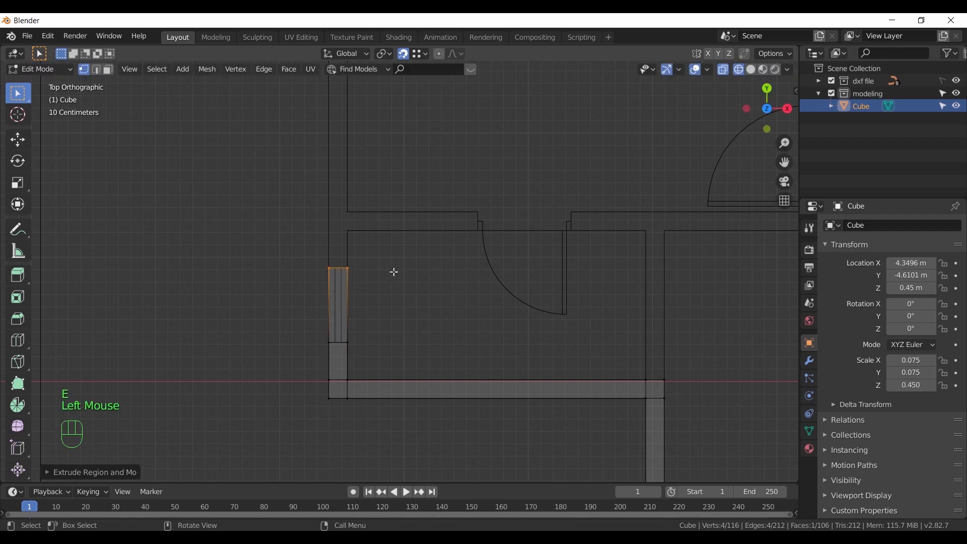
Extrude the exterior wall from the window to the side room's upper partition, and extrude again across that partition's thickness
key("e")
left_click(354, 229)
key("e")
left_click(348, 213)
Extrude the left exterior wall to the upper exterior wall's inner line, and extrude again across its thickness to form the corner
middle_click_drag(377, 155, 384, 304, "shift")
scroll(410, 400, "down", 3)
middle_click_drag(410, 399, 401, 428, "shift")
key("e")
left_click(367, 300)
key("e")
left_click(361, 287)
Extrude the upper left corner's side face about 0.72 m to the balcony opening and duplicate the end face to its far side
middle_click_drag(374, 319, 308, 305, "shift")
scroll(308, 305, "up", 3)
left_click(221, 297)
key("e")
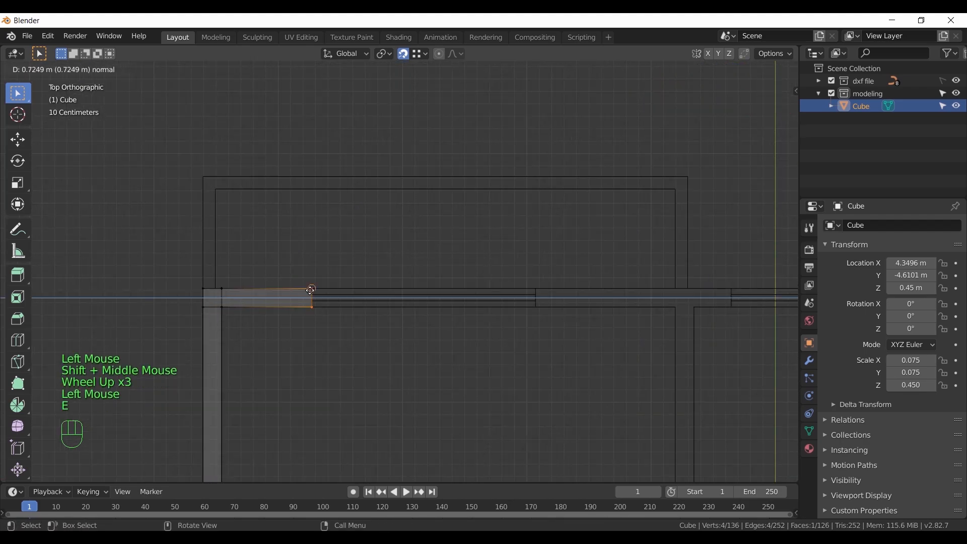
left_click(360, 357)
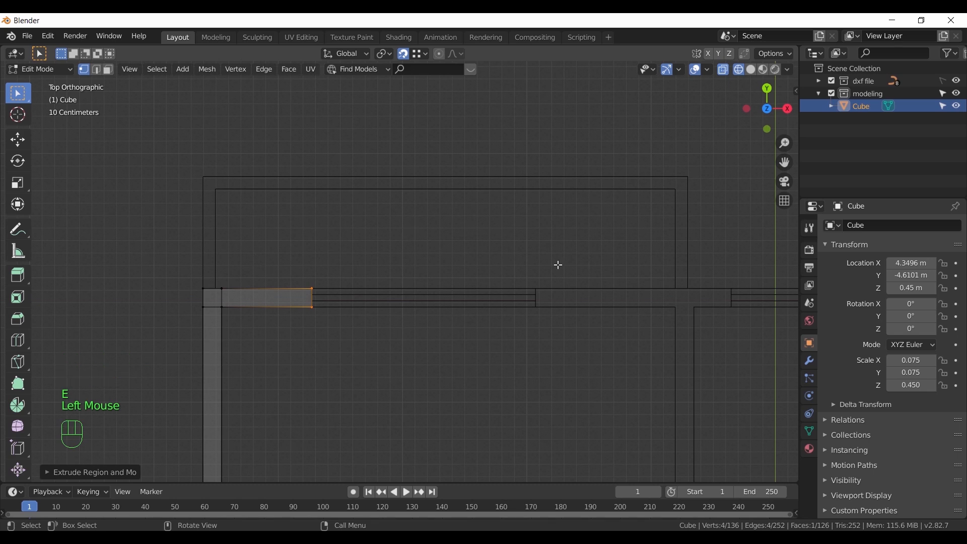
key("shift+d")
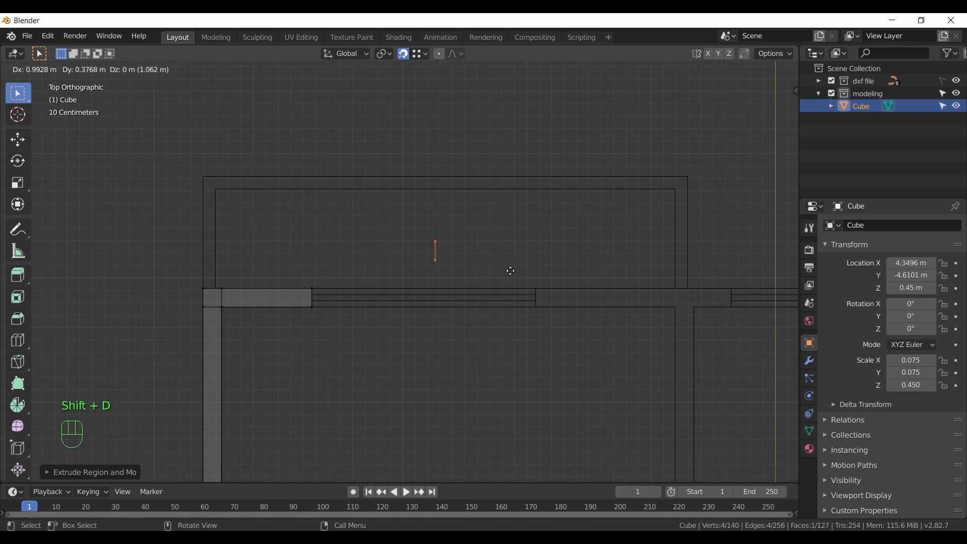
left_click(532, 289)
Extrude the duplicated face in four segments: to the partition wall, across its thickness, to the small window, and across that window
middle_click_drag(533, 288, 334, 317, "shift")
key("e")
left_click(392, 302)
key("e")
left_click(397, 302)
key("e")
left_click(434, 302)
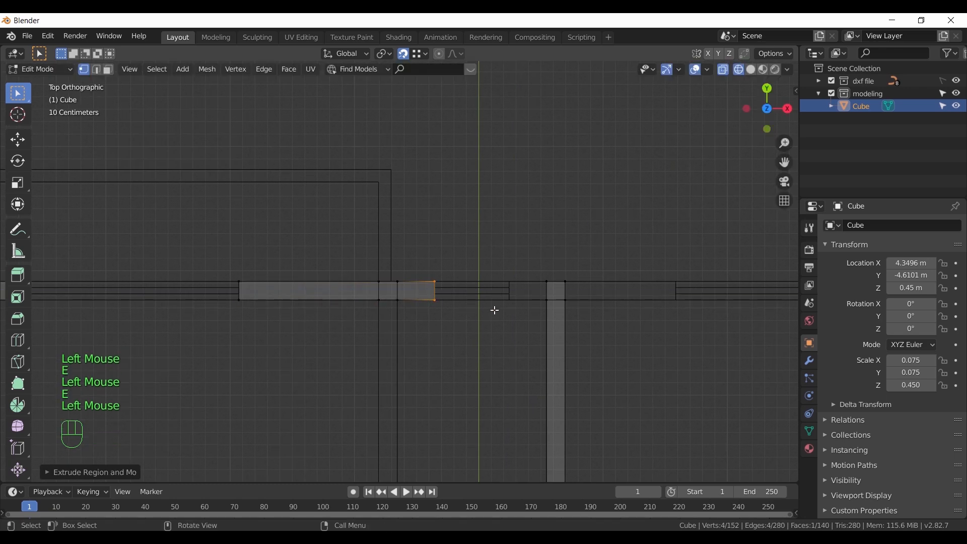
key("e")
left_click(512, 303)
In face selection and solid shading, select the two facing wall ends beside the small window and close the gap with Bridge Faces
middle_click_drag(518, 328, 341, 274, "shift")
scroll(336, 297, "up", 4)
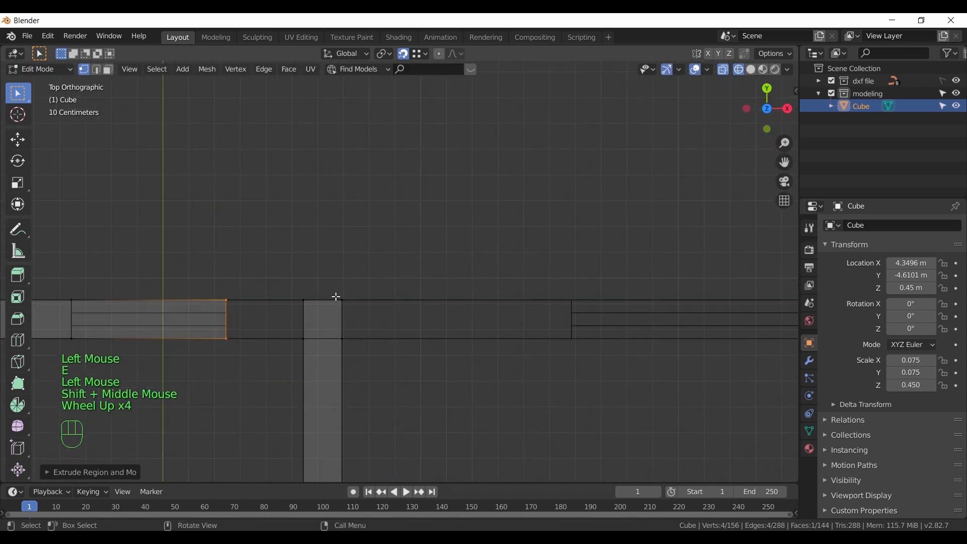
scroll(272, 349, "down", 2)
middle_click_drag(272, 350, 397, 332)
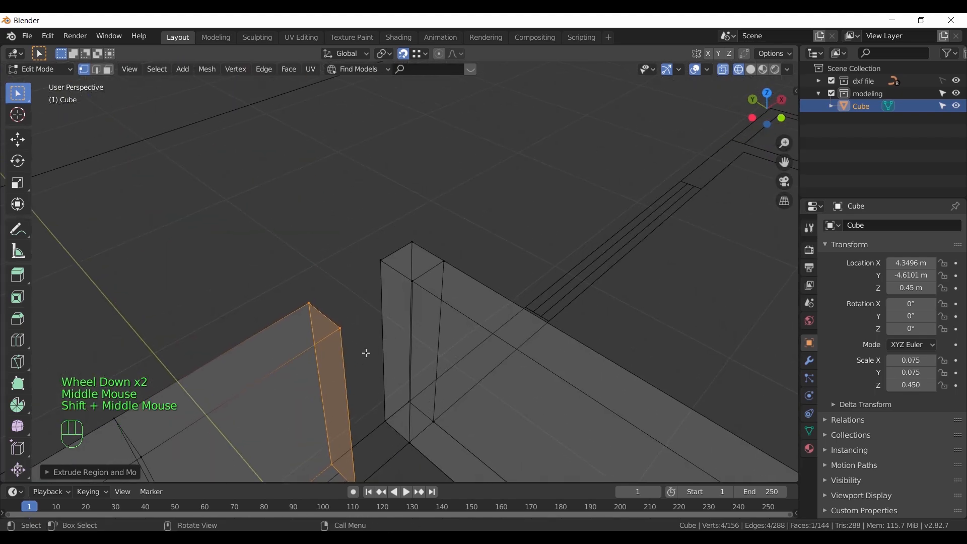
scroll(360, 339, "down", 2)
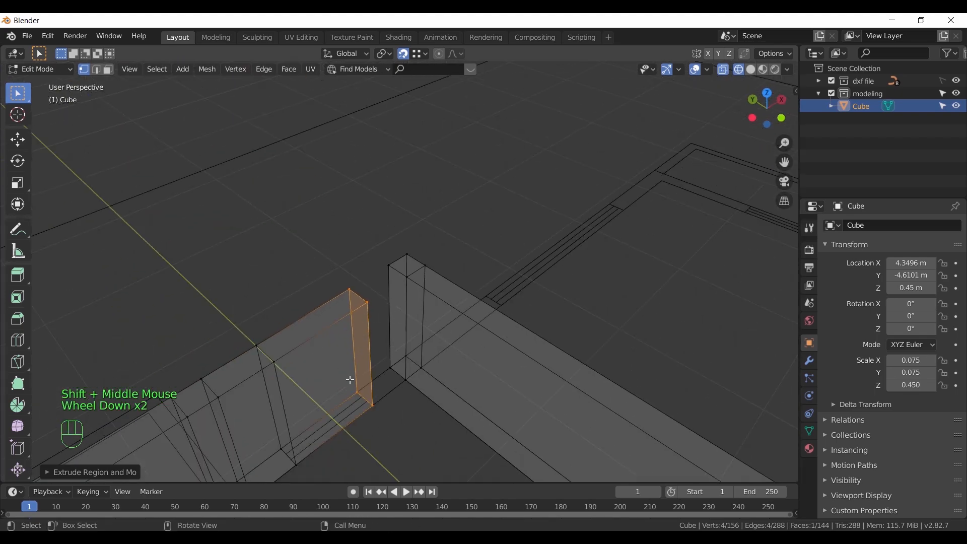
left_click(108, 71)
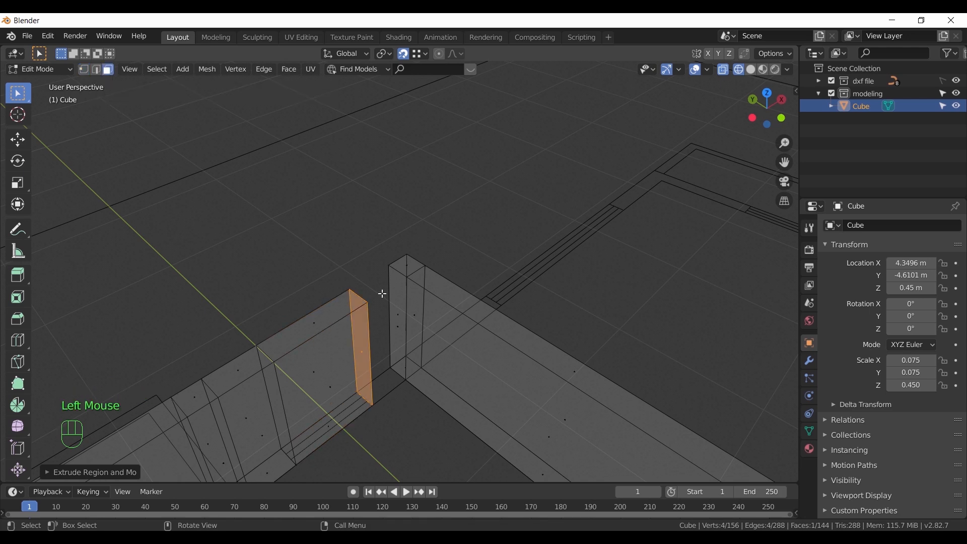
left_click(403, 312, "shift")
key("z")
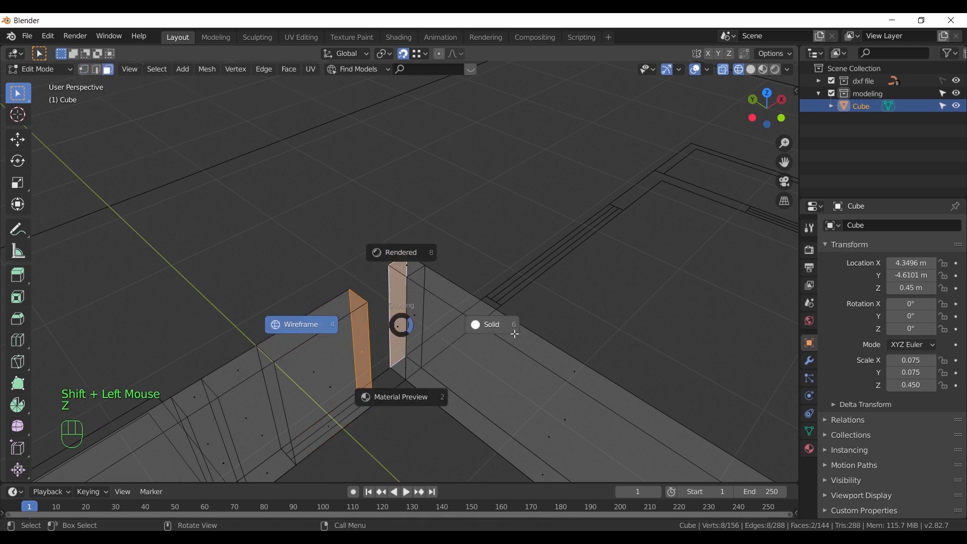
left_click(512, 328)
left_click(421, 327)
mouse_move(421, 326)
middle_mouse_down()
mouse_move(270, 347)
mouse_move(396, 393)
mouse_move(516, 397)
mouse_move(583, 376)
mouse_move(645, 380)
mouse_move(596, 324)
middle_mouse_up()
scroll(363, 346, "up", 3)
left_click(363, 348, "shift")
right_click(412, 222)
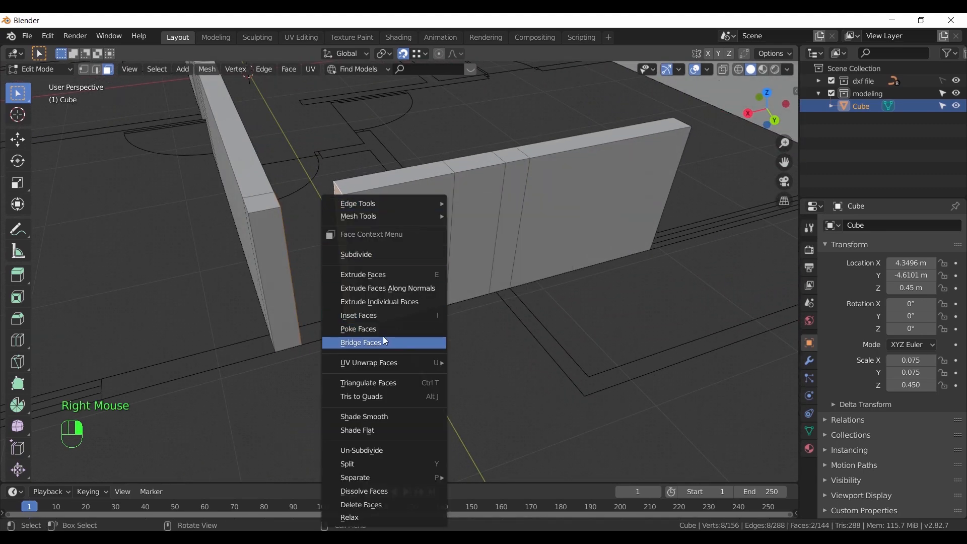
left_click(406, 343)
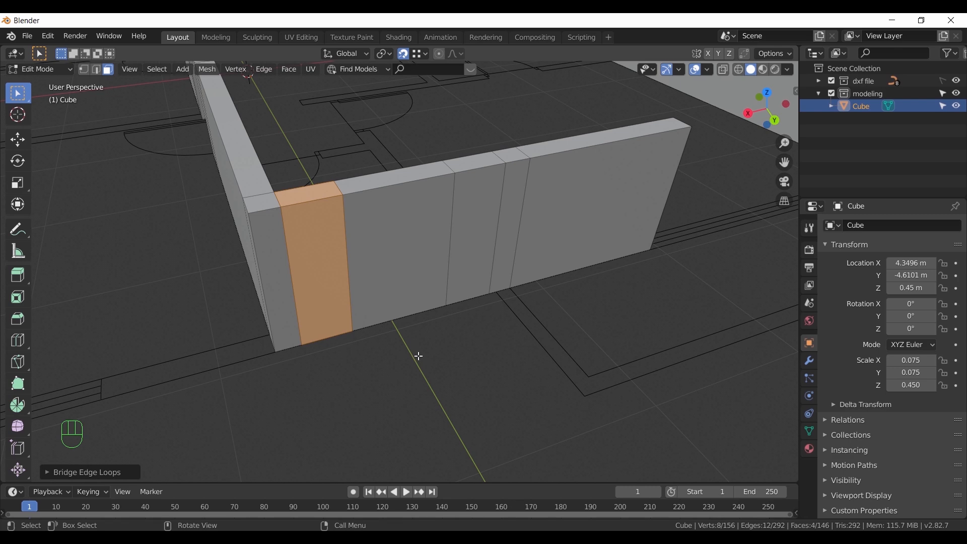
Test-move two upper corner vertices of the bridged section to check that the walls are joined, cancelling each move
left_click(84, 71)
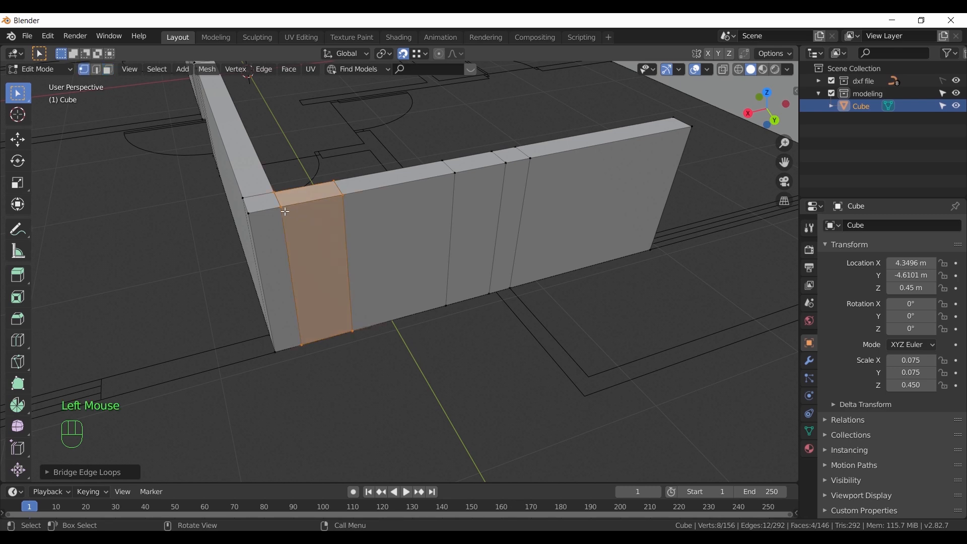
double_click(285, 212)
key("g")
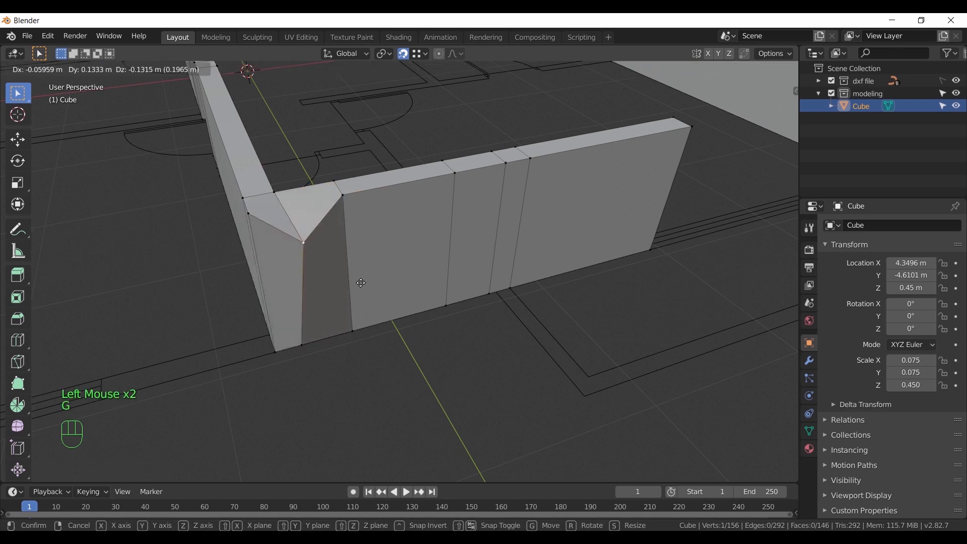
right_click(302, 254)
left_click(354, 228)
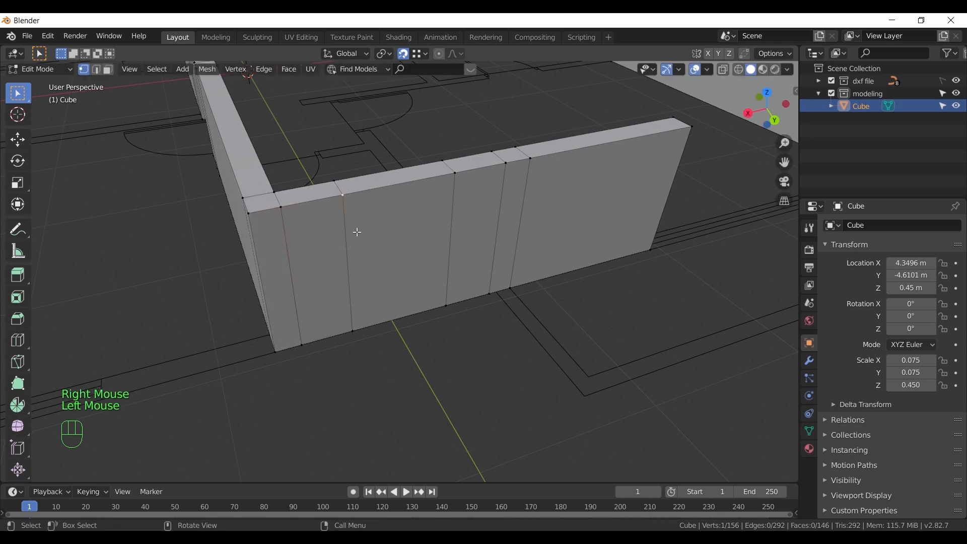
key("g")
right_click(344, 242)
Return to the wireframe top view and extrude the bridged corner's outer side face along the upper exterior wall to the wide window
middle_click_drag(344, 241, 212, 198)
scroll(412, 252, "down", 4)
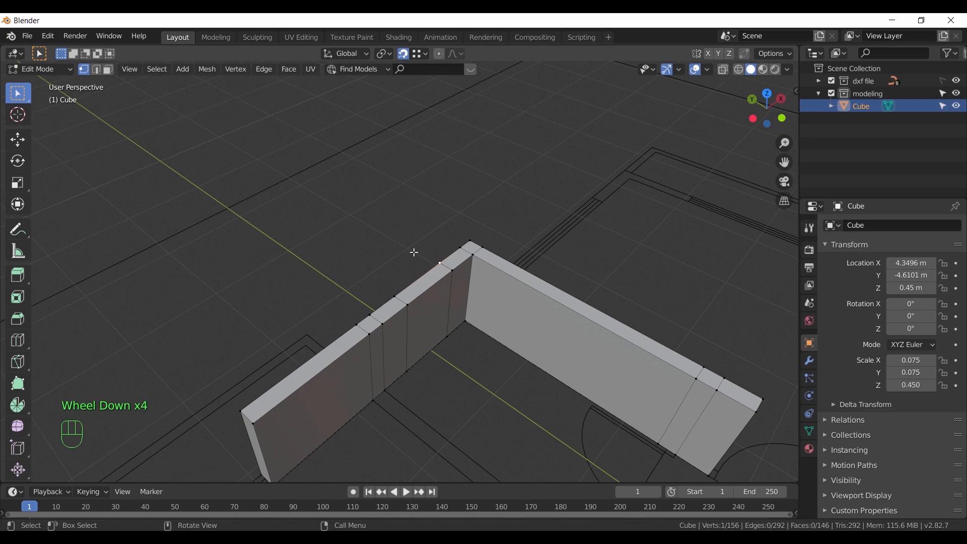
key("KP_7")
scroll(393, 263, "down", 2)
mouse_move(393, 264)
middle_mouse_down("shift")
mouse_move(316, 226)
mouse_move(377, 254)
middle_mouse_up("shift")
key("z")
scroll(377, 254, "up", 4)
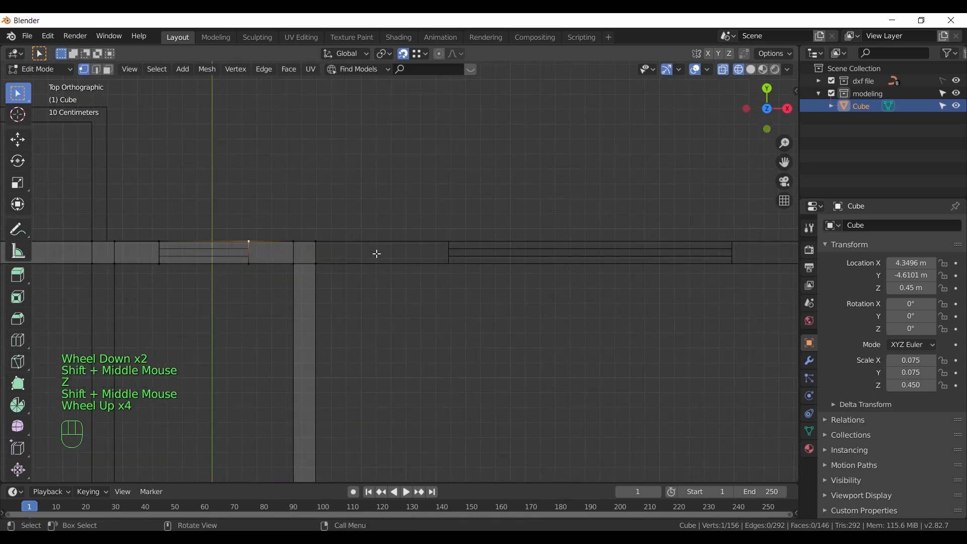
scroll(302, 237, "up", 3)
left_click(259, 218)
scroll(424, 276, "down", 4)
key("e")
left_click(446, 263)
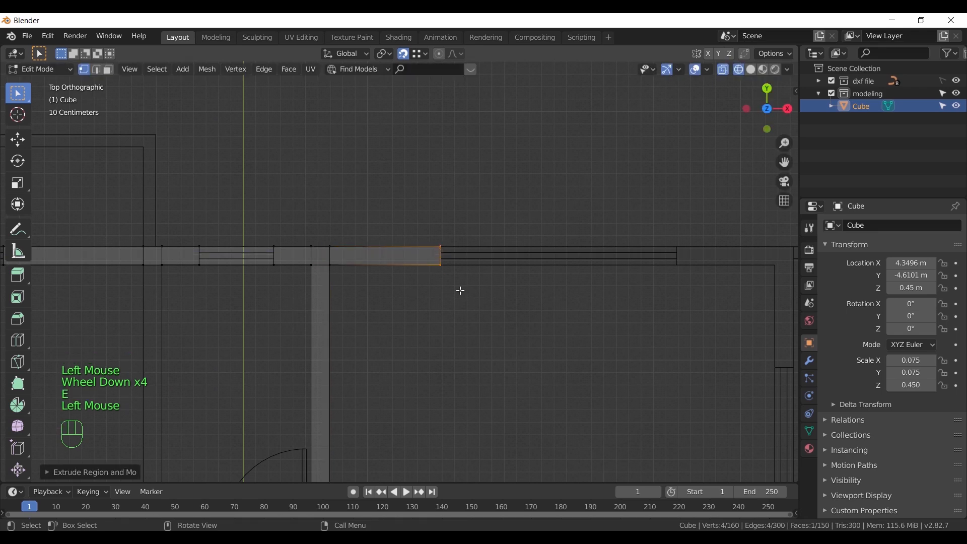
Extrude the end face in three segments: across the wide window, to the right exterior wall, and across that wall's thickness
scroll(443, 282, "down", 2)
key("e")
left_click(599, 254)
middle_click_drag(528, 295, 483, 235, "shift")
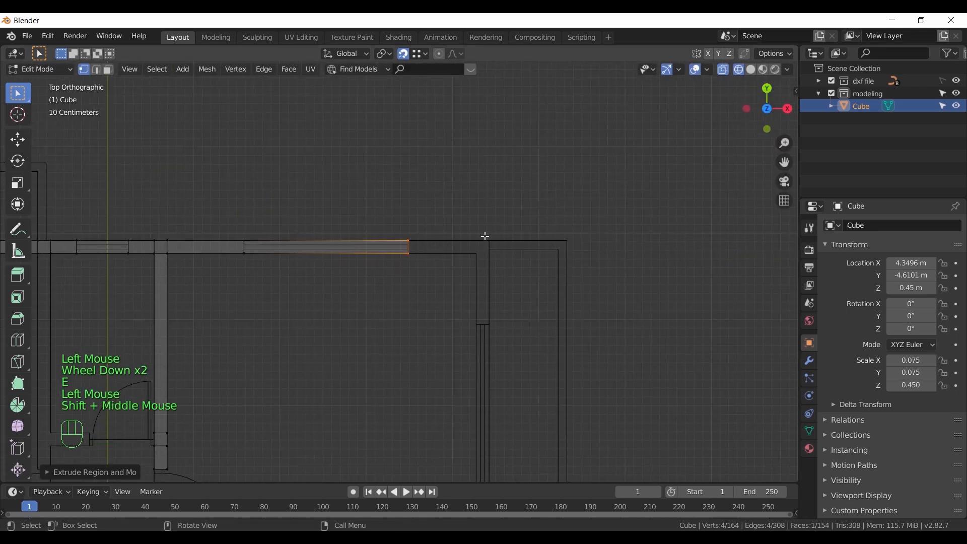
scroll(509, 244, "up", 2)
key("e")
left_click(522, 262)
key("e")
left_click(508, 233)
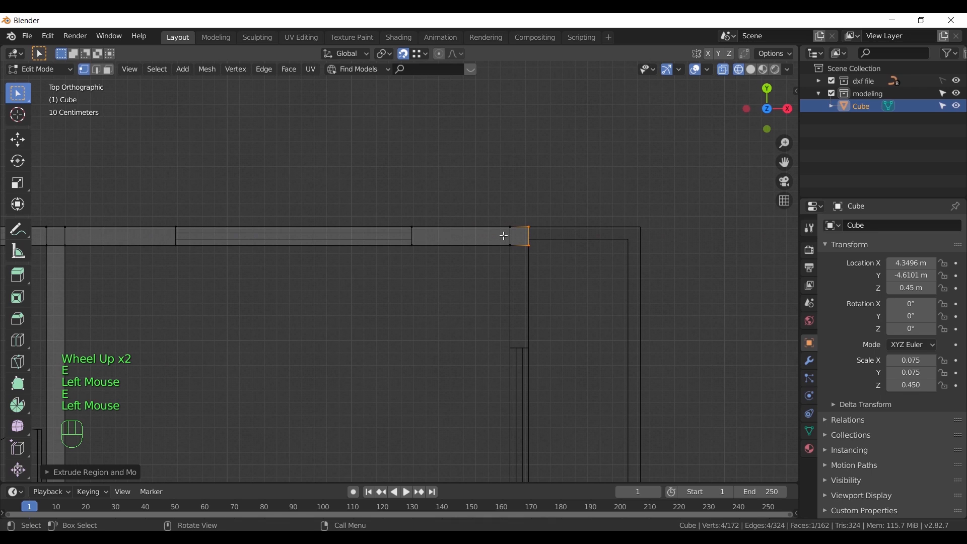
Extrude the upper right corner's lower face to the right balcony opening and duplicate the end face to the opening's far side
left_click(521, 248)
key("e")
left_click(536, 346)
middle_click_drag(565, 384, 445, 185, "shift")
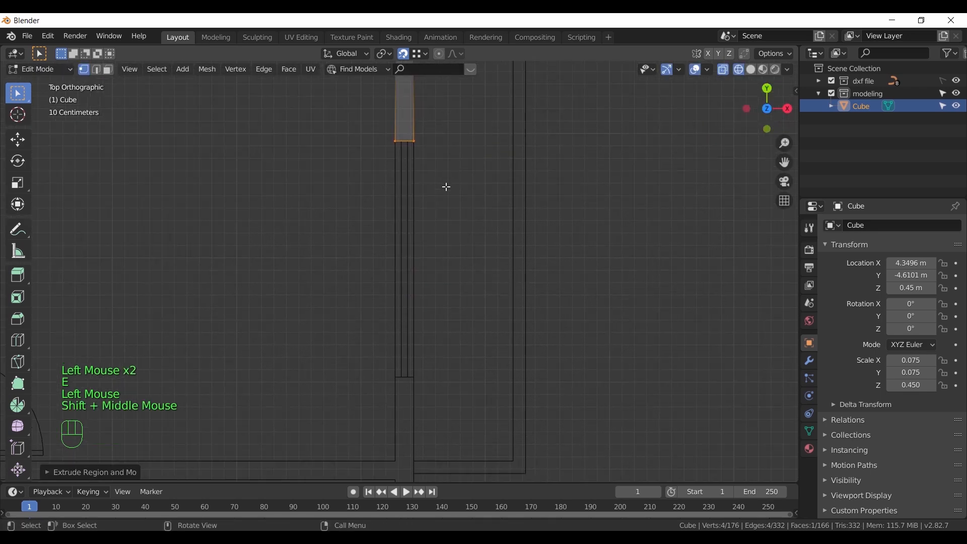
scroll(361, 220, "down", 1)
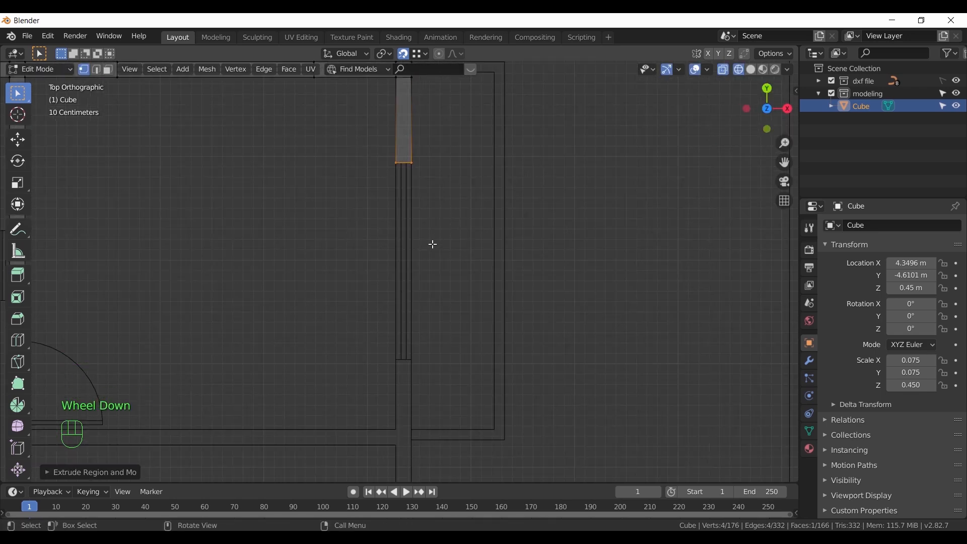
key("shift+d")
left_click(424, 366)
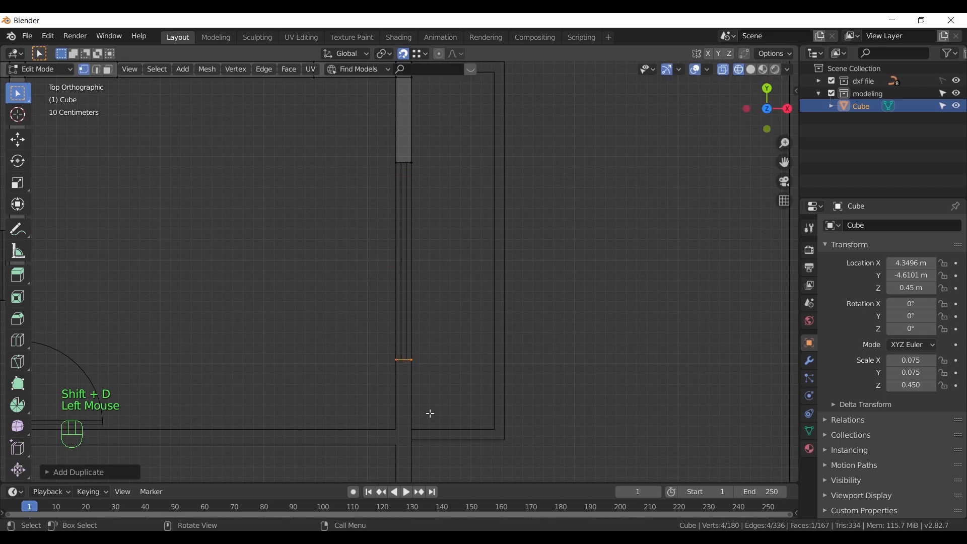
Extrude the duplicated face in three segments: to the crossing wall, across its thickness, and down to the next window
key("e")
left_click(403, 431)
middle_click_drag(438, 430, 551, 270, "shift")
key("e")
left_click(510, 304)
key("e")
left_click(529, 355)
scroll(546, 369, "down", 3)
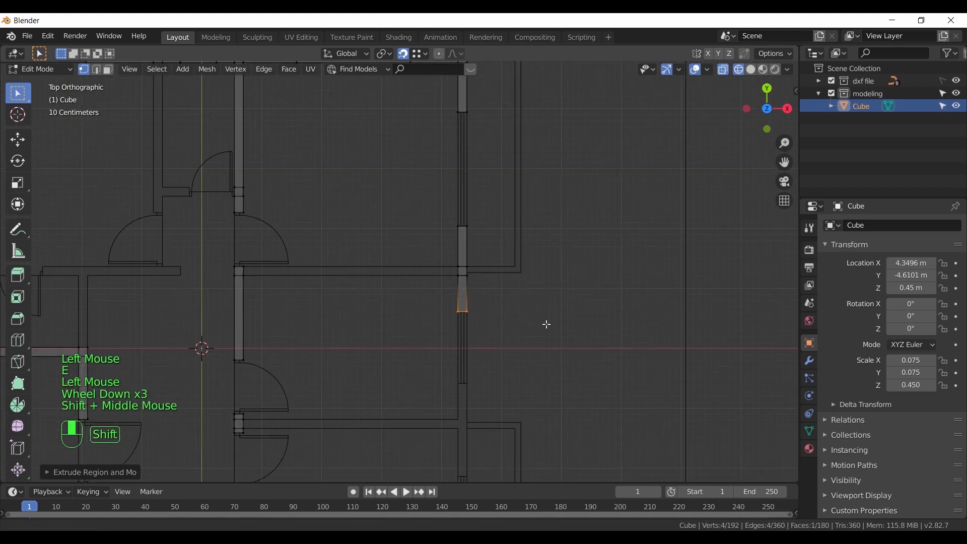
Extrude the end face across the window, down to the lower crossing wall, and across that wall's thickness
middle_click_drag(546, 369, 458, 298, "shift")
scroll(458, 297, "up", 2)
key("e")
left_click(485, 297)
key("e")
left_click(489, 337)
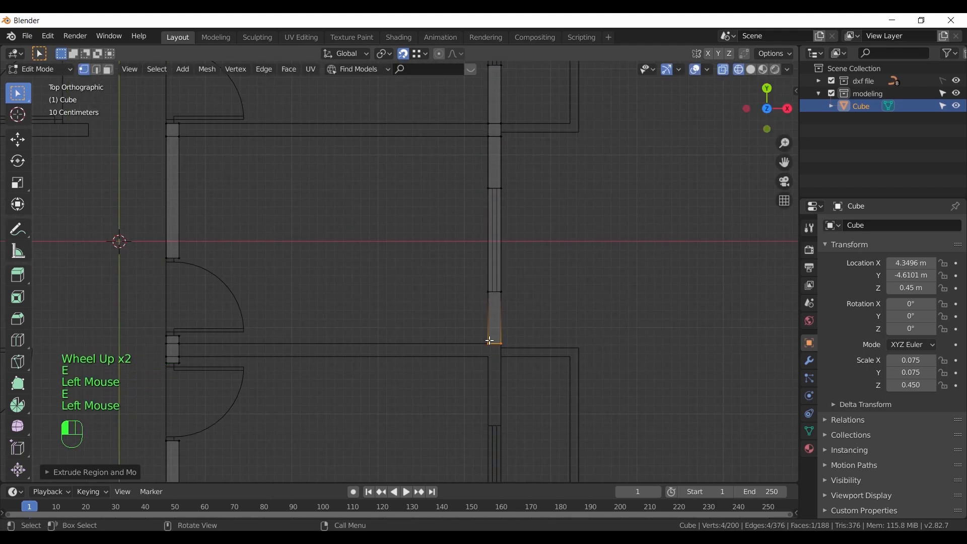
key("e")
left_click(496, 354)
Extrude the end face to the lower balcony opening, duplicate it to the opening's far side, and snap the duplicate onto the wall lines
scroll(513, 361, "down", 2)
middle_click_drag(513, 361, 487, 218, "shift")
scroll(487, 218, "up", 1)
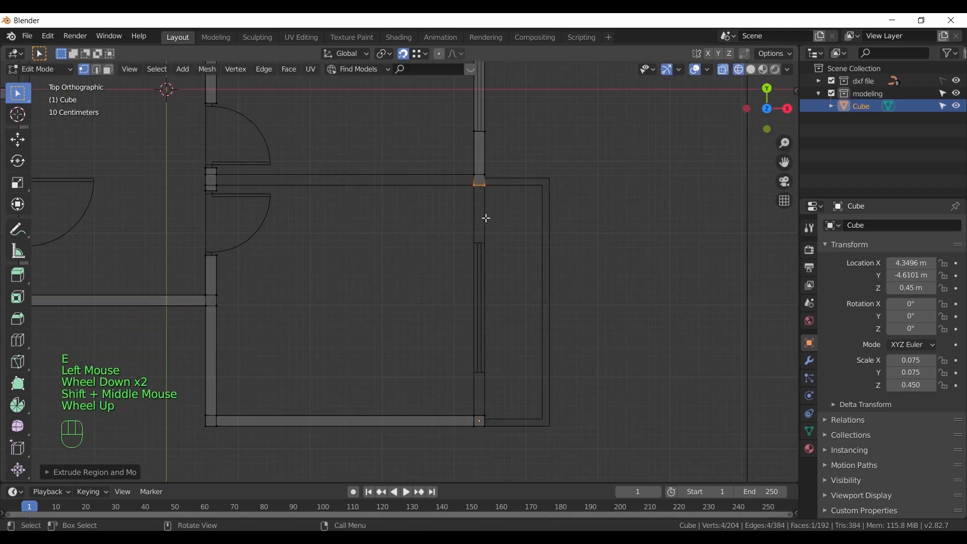
key("e")
left_click(472, 248)
key("shift+d")
left_click(480, 369)
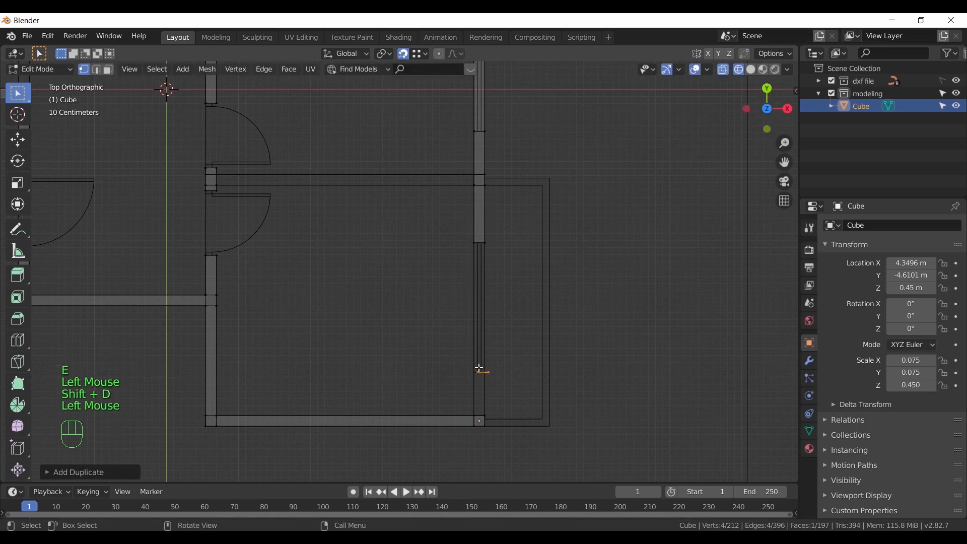
middle_click_drag(497, 379, 464, 304, "shift")
scroll(464, 305, "up", 1, "shift")
scroll(557, 310, "up", 5)
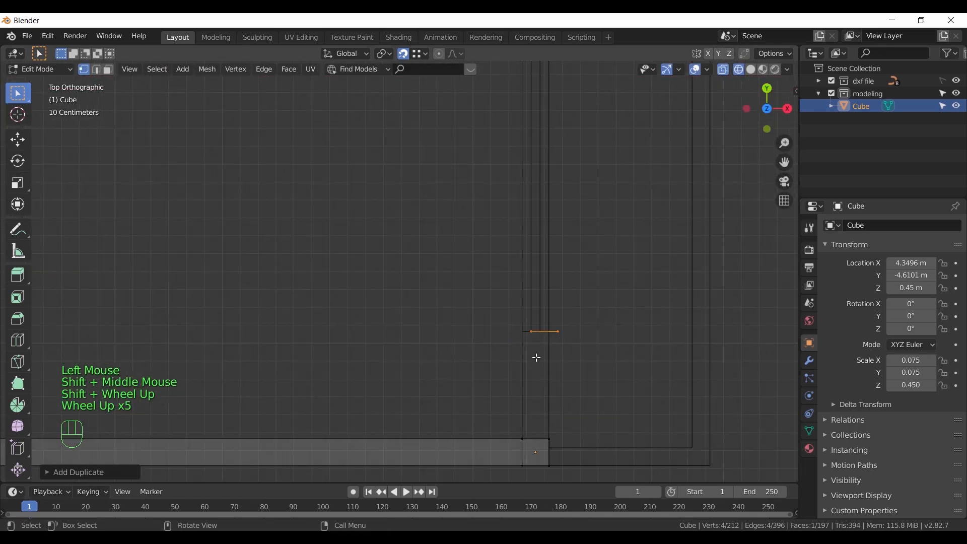
key("g")
left_click(521, 332)
Extrude the duplicated opening face in top view to the existing lower right corner
scroll(447, 350, "down", 3)
middle_click_drag(447, 350, 417, 252)
scroll(453, 350, "up", 2)
scroll(390, 285, "up", 4)
scroll(421, 351, "down", 4)
key("KP_7")
scroll(432, 341, "up", 3)
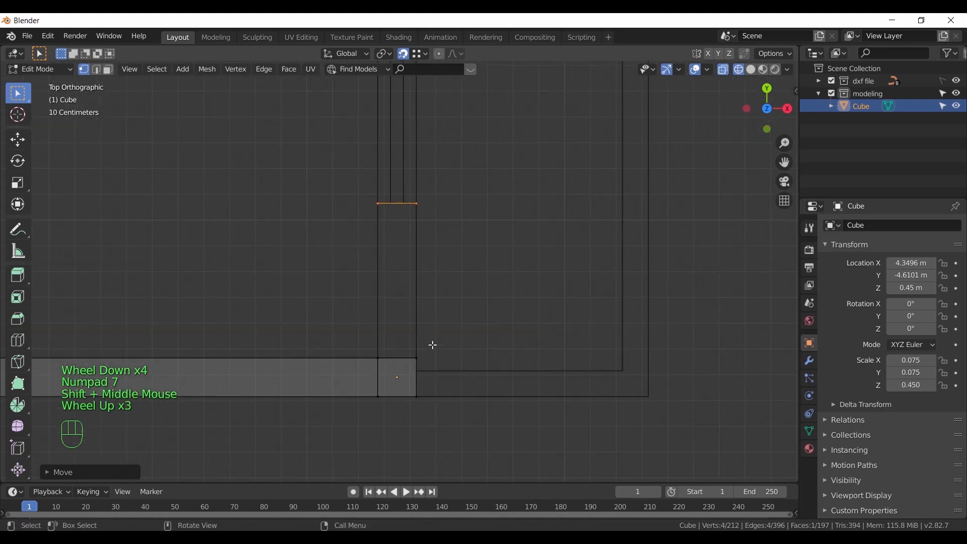
left_click_drag(354, 335, 462, 366, "shift")
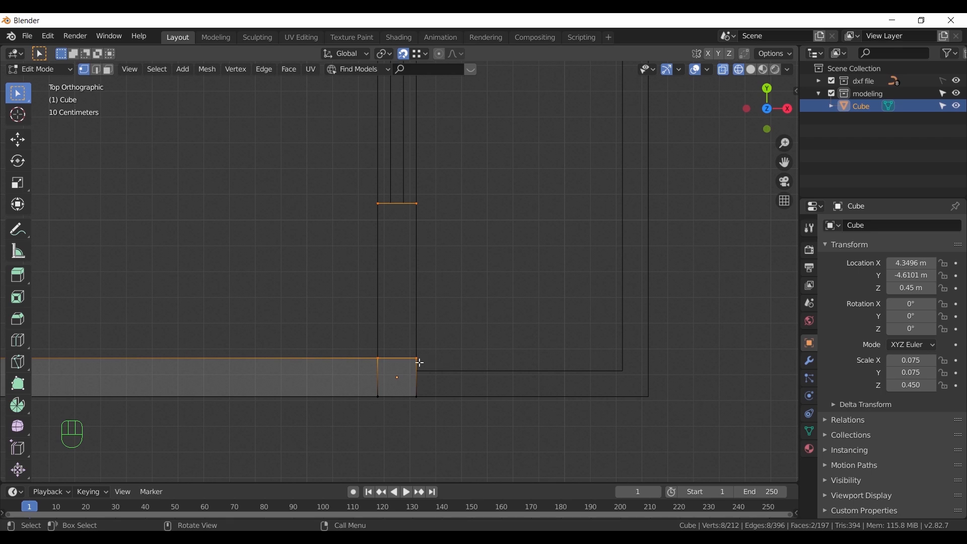
left_click(476, 289)
left_click_drag(368, 197, 447, 238)
key("e")
left_click(538, 346)
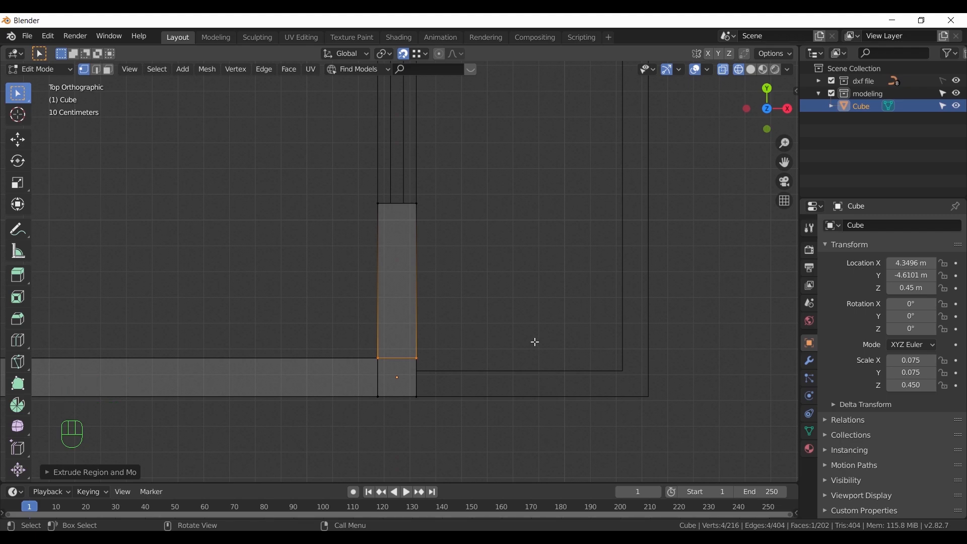
Test-move the overlapping upper corner vertices in solid shading to check whether the walls are joined, and undo the moves
middle_click_drag(436, 351, 448, 276)
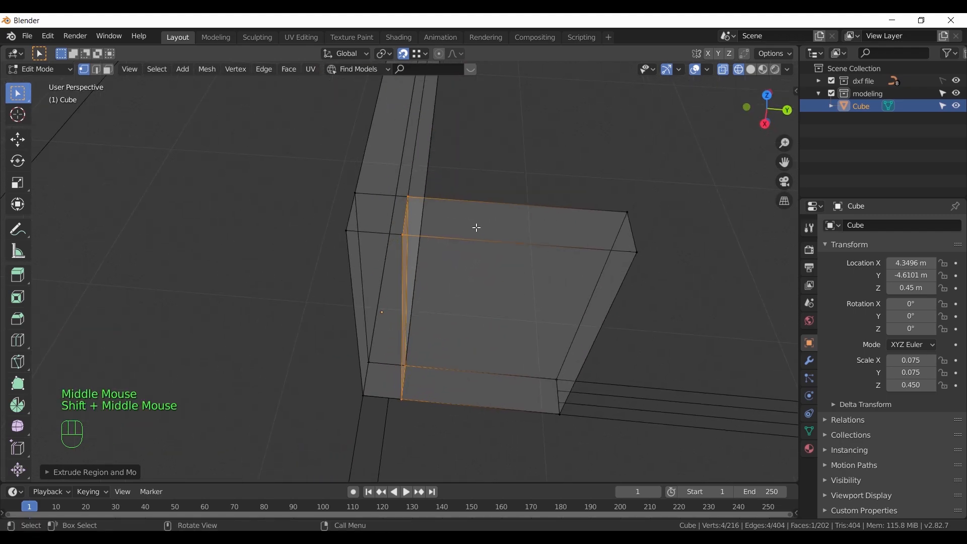
key("z")
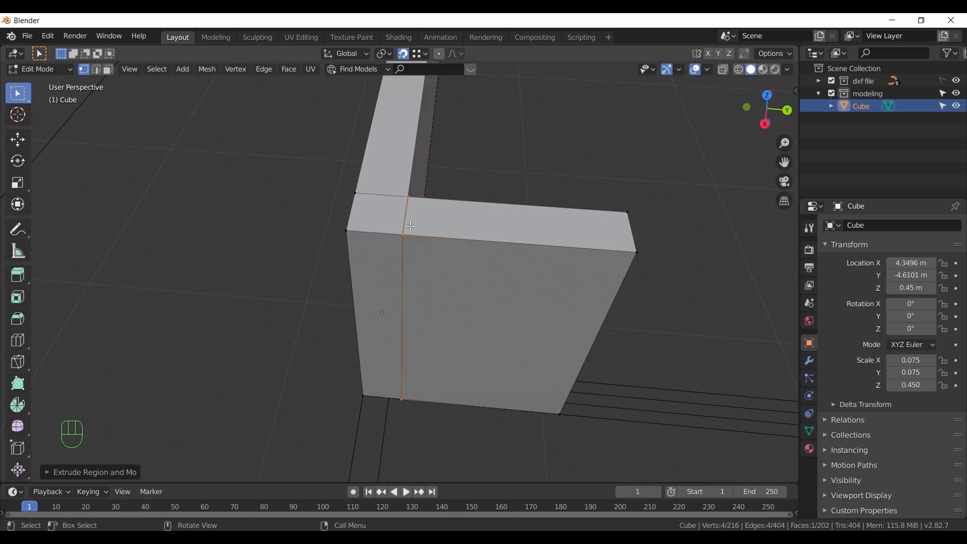
left_click(405, 236)
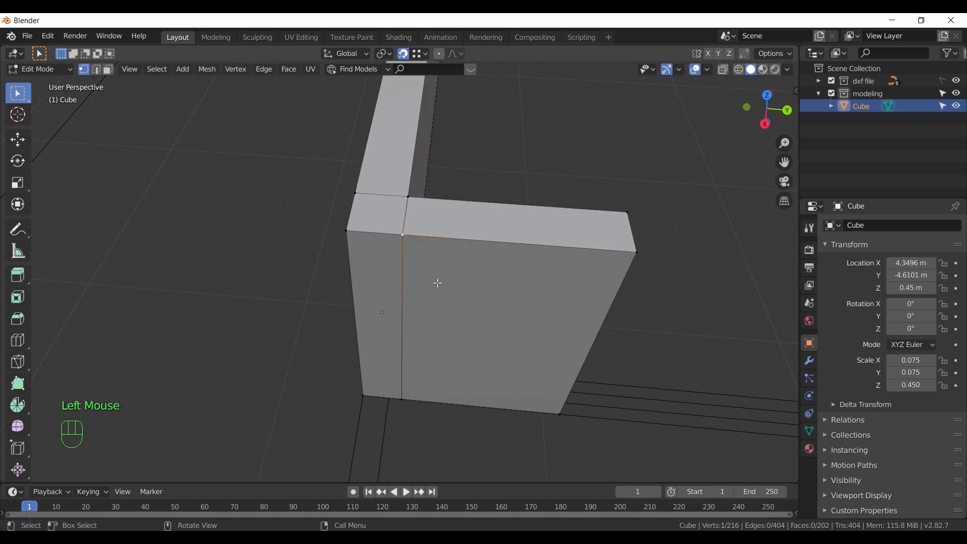
key("g")
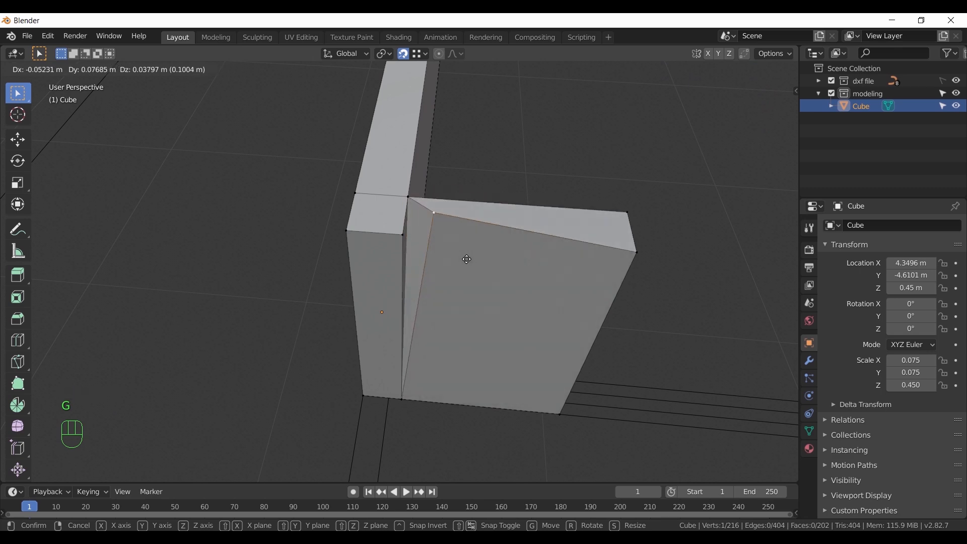
left_click(465, 258)
left_click(418, 259)
key("g")
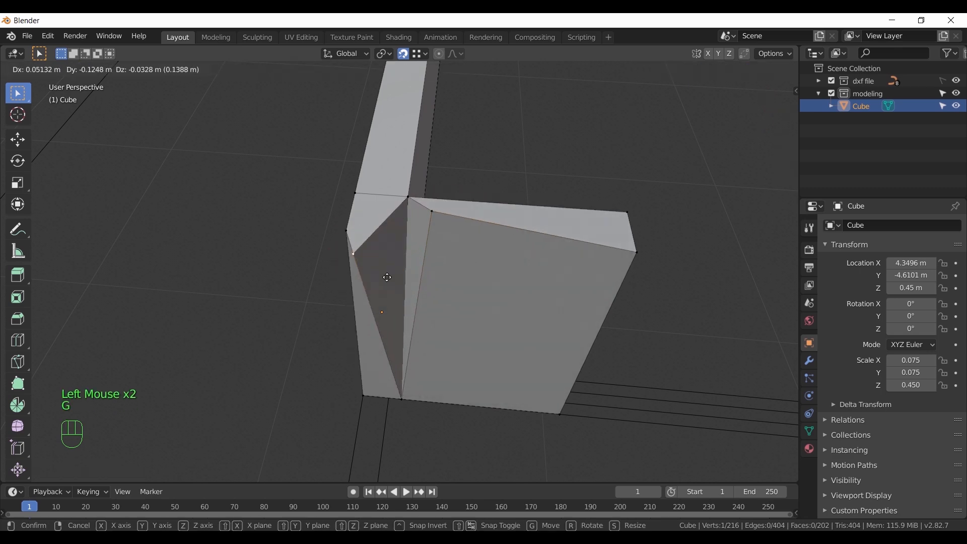
left_click(544, 361)
key("ctrl+z")
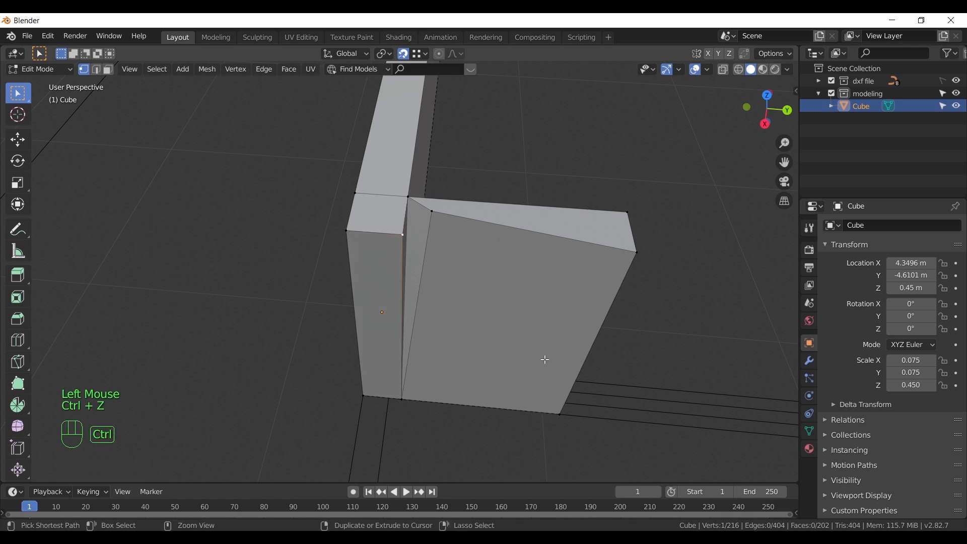
key("ctrl+z")
Select the overlapping vertices at the lower right corner joint in the wireframe top view and merge them by distance
key("KP_7")
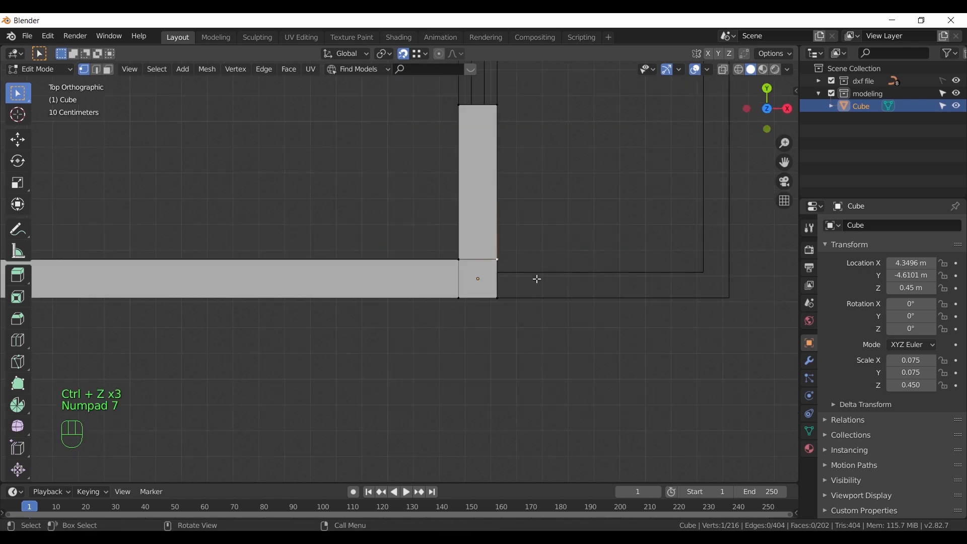
scroll(484, 262, "up", 2)
key("z")
middle_click_drag(475, 271, 400, 310, "shift")
left_click_drag(391, 301, 492, 335)
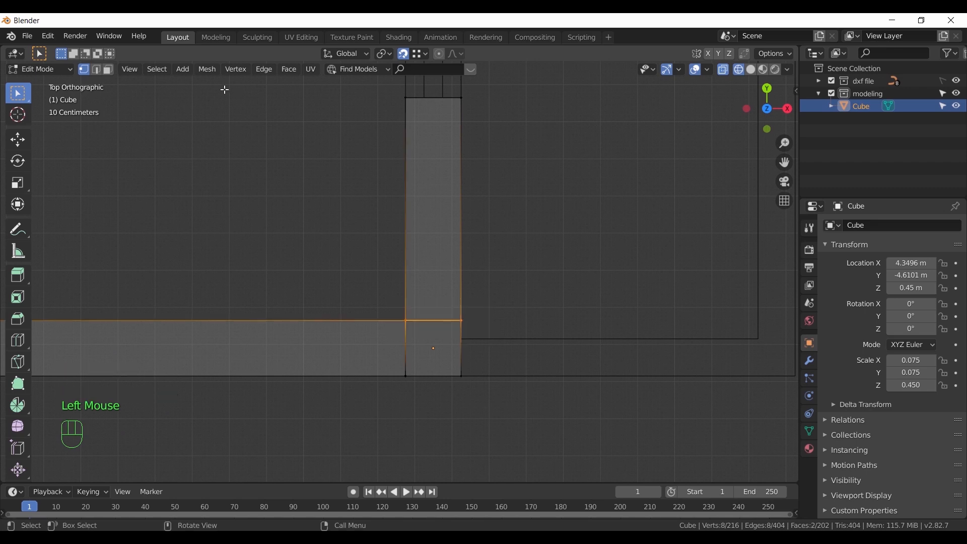
left_click(235, 69)
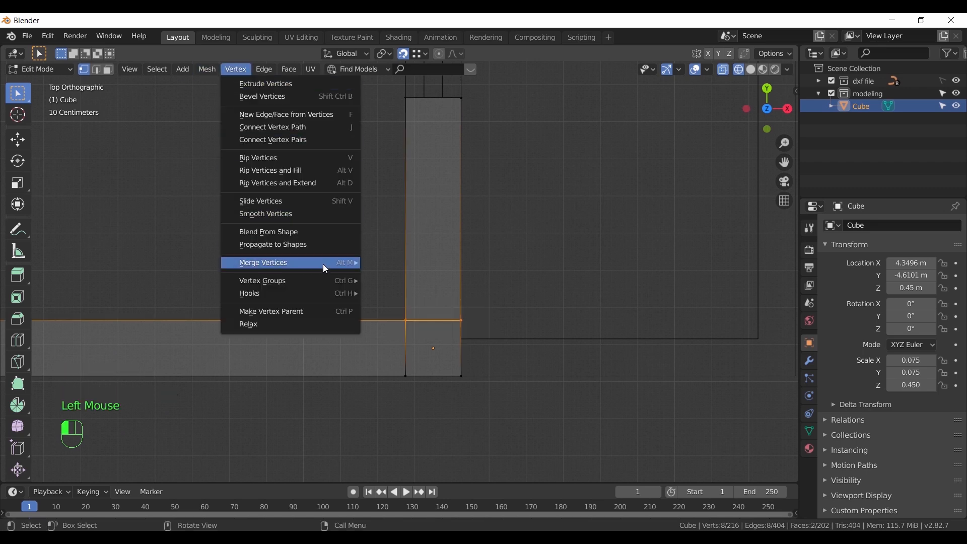
mouse_move(328, 263)
left_click(413, 305)
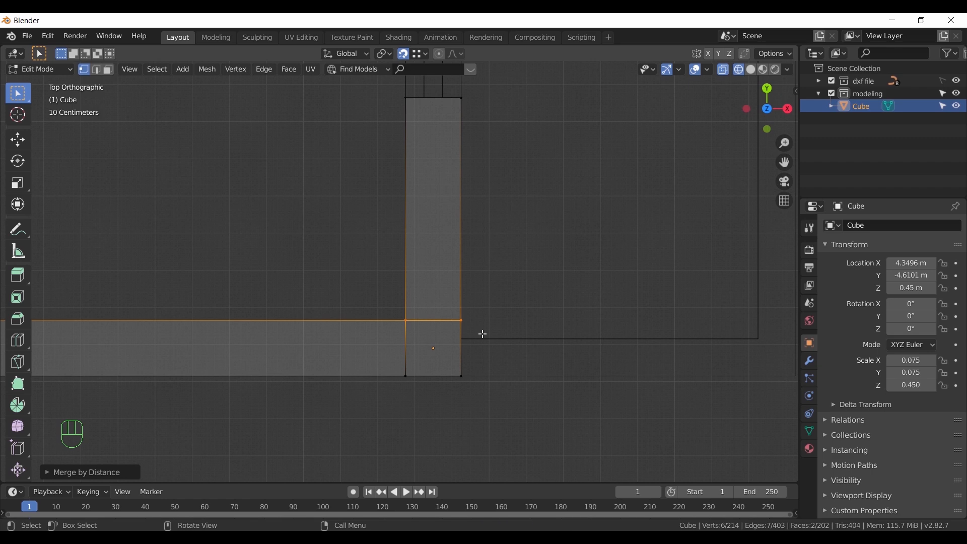
Reselect the vertices at the corner joint and merge them by distance again
left_click_drag(381, 294, 463, 334)
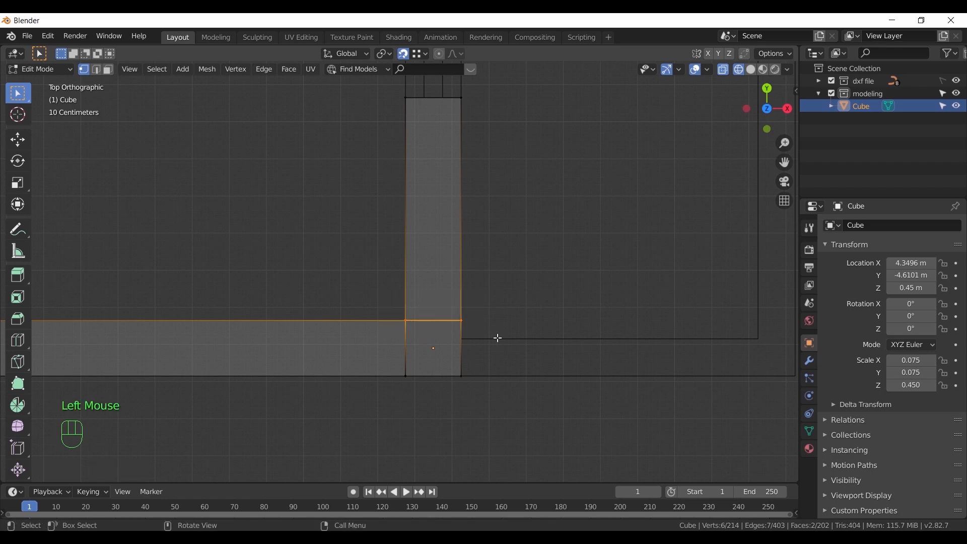
left_click_drag(354, 296, 481, 342)
scroll(481, 342, "down", 4)
middle_click_drag(482, 342, 391, 324)
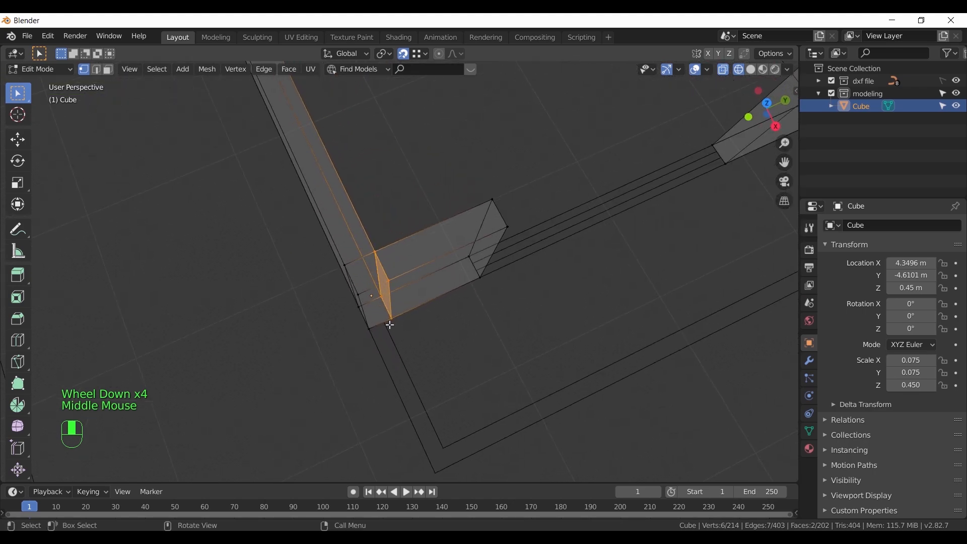
left_click(228, 70)
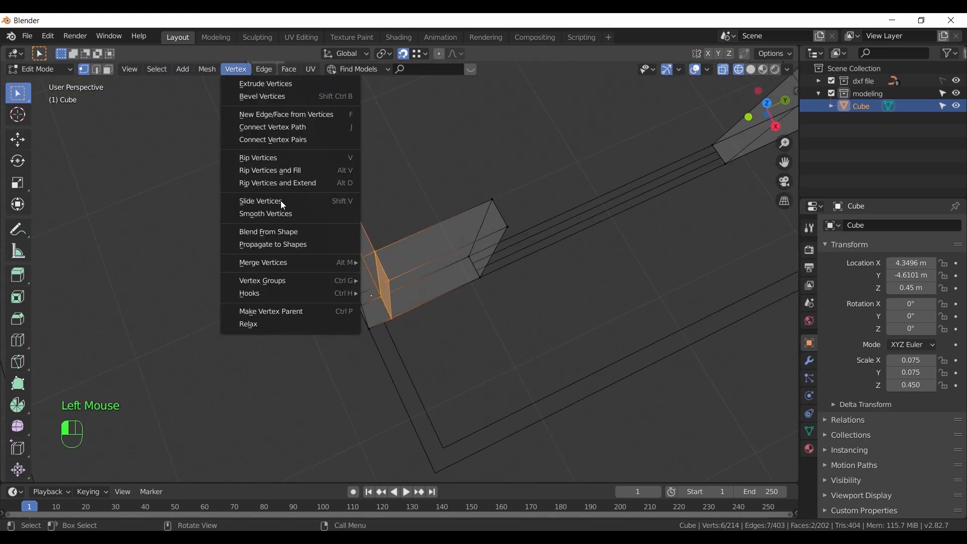
mouse_move(309, 262)
left_click(427, 305)
Test-move the lower vertices of the merged joint, cancelling each move, and inspect the corner in Object Mode with solid shading
middle_click_drag(427, 305, 581, 212)
scroll(437, 201, "up", 3)
left_click(339, 174)
left_click(348, 329)
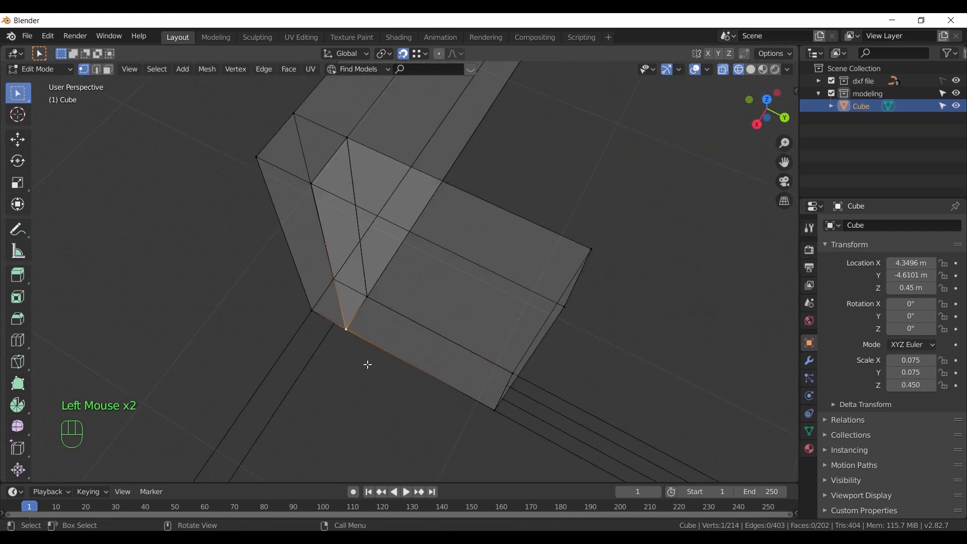
key("g")
right_click(375, 314)
left_click(378, 304)
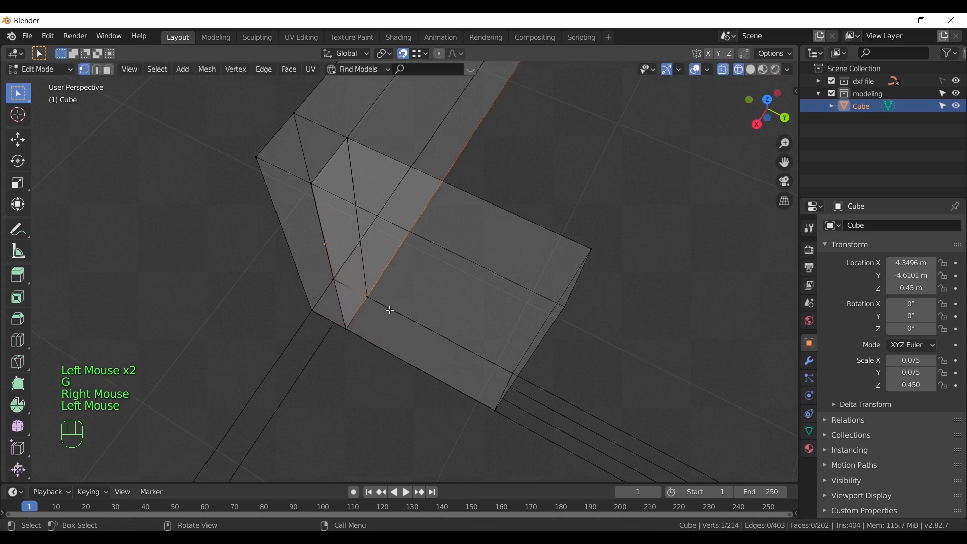
left_click(371, 323)
key("g")
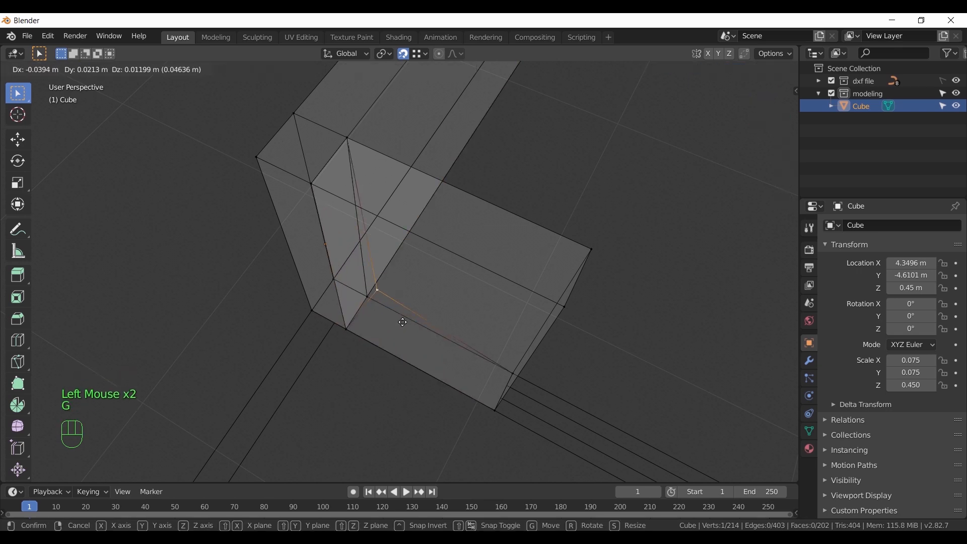
right_click(313, 343)
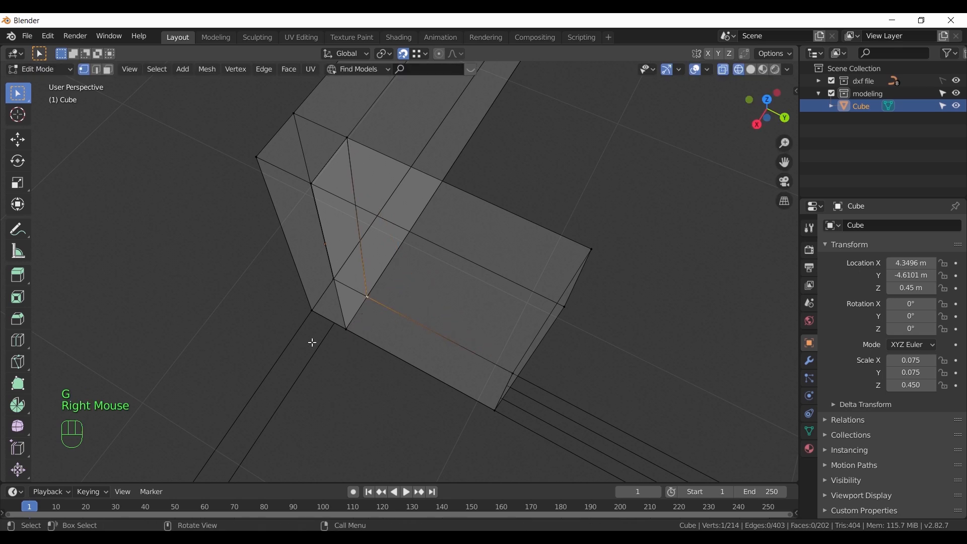
key("Tab")
key("z")
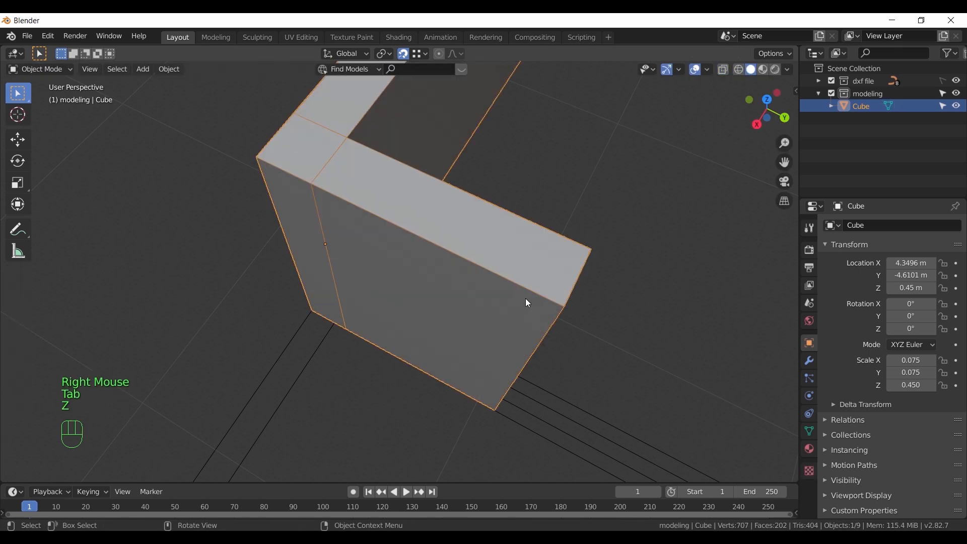
Undo the vertex merge and the corner extrusion, going back to the free-standing face beside the balcony opening
key("ctrl+z")
key("ctrl+z")
key("ctrl+z")
key("ctrl+z")
key("ctrl+z")
key("ctrl+z")
key("ctrl+z")
key("ctrl+z")
key("ctrl+z")
key("ctrl+z")
key("ctrl+z")
key("ctrl+z")
key("ctrl+z")
key("ctrl+z")
key("ctrl+z")
key("ctrl+z")
key("ctrl+z")
key("ctrl+z")
key("ctrl+z")
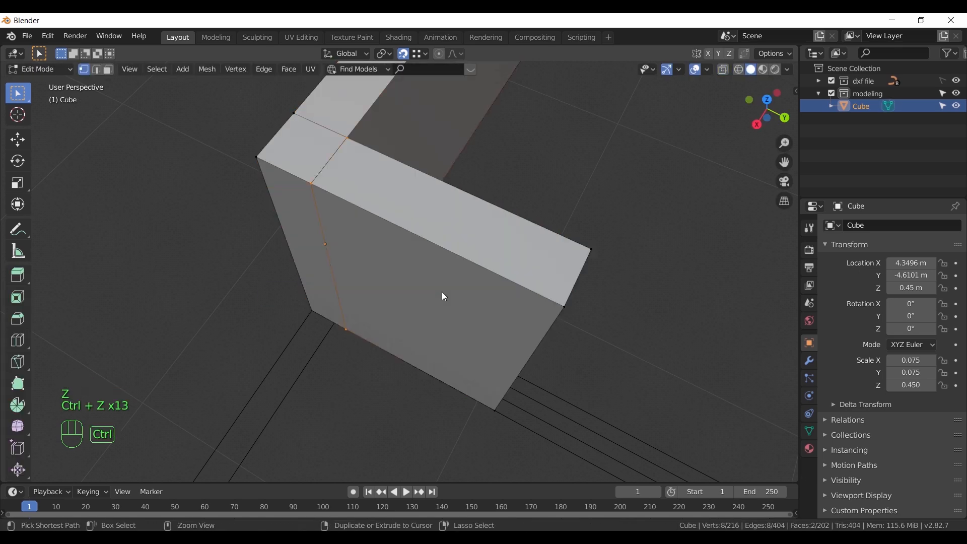
Select the free-standing opening face and the facing side of the lower right corner, and bridge the two faces
middle_click_drag(443, 292, 509, 297)
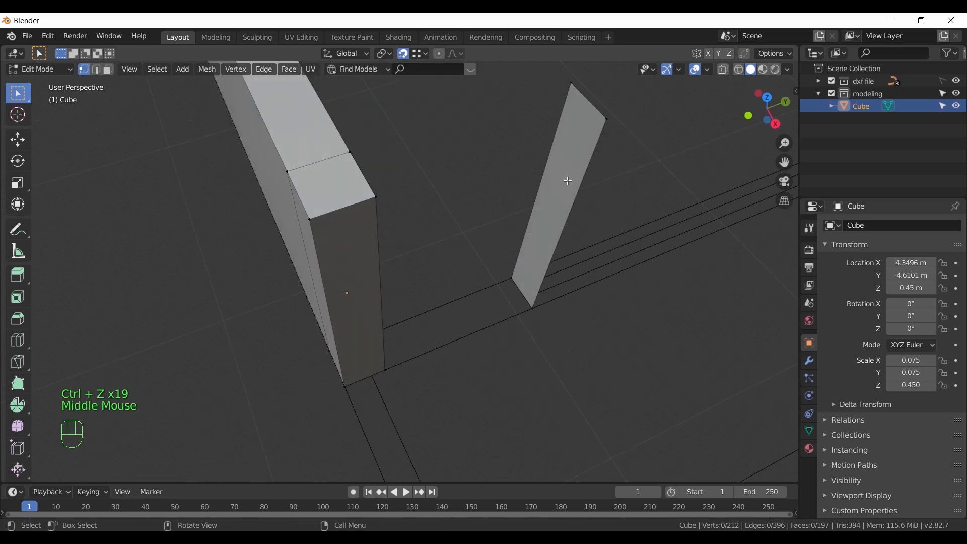
left_click(109, 69)
double_click(552, 171)
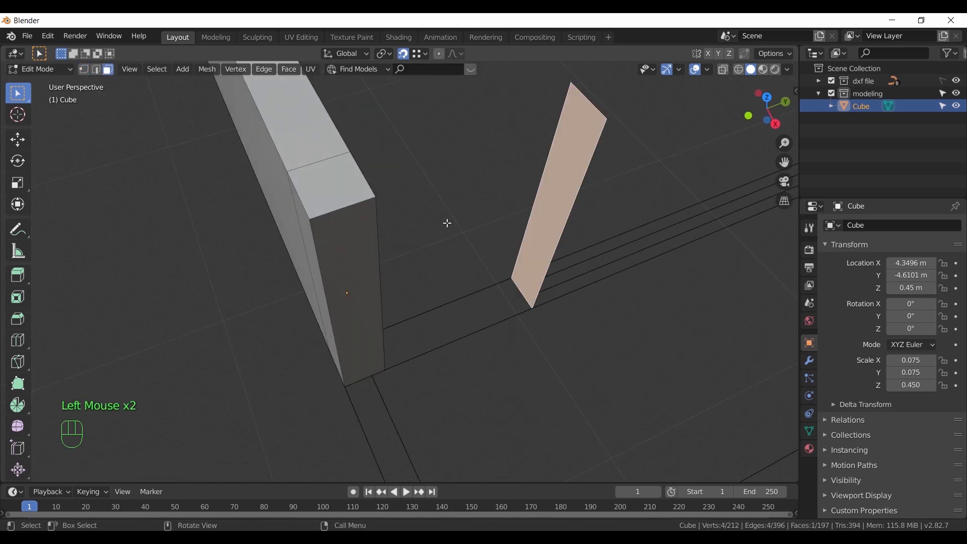
middle_click_drag(447, 220, 346, 201)
left_click(345, 188, "shift")
right_click(349, 190)
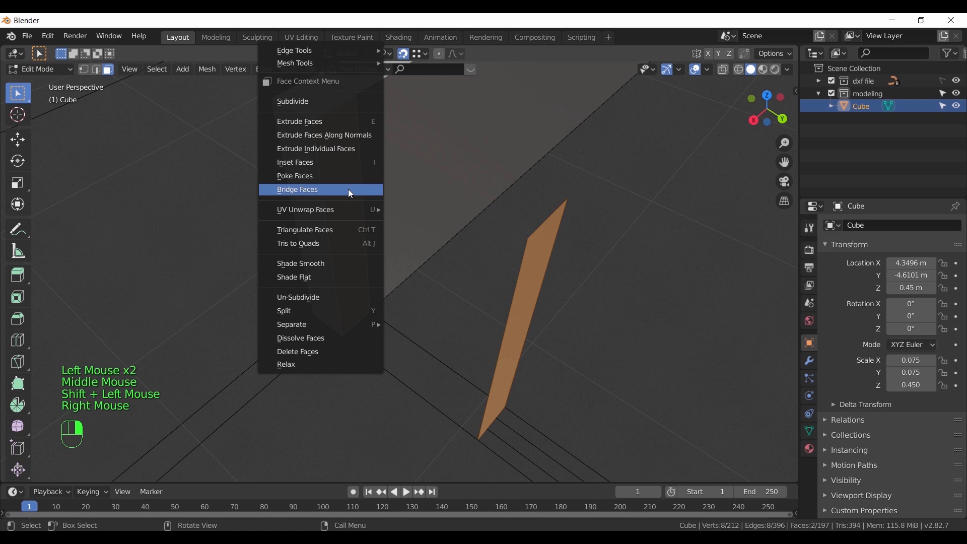
left_click(349, 190)
Inspect the bridged corner by test-moving its individual vertices, cancelling each move
middle_click_drag(381, 289, 438, 270)
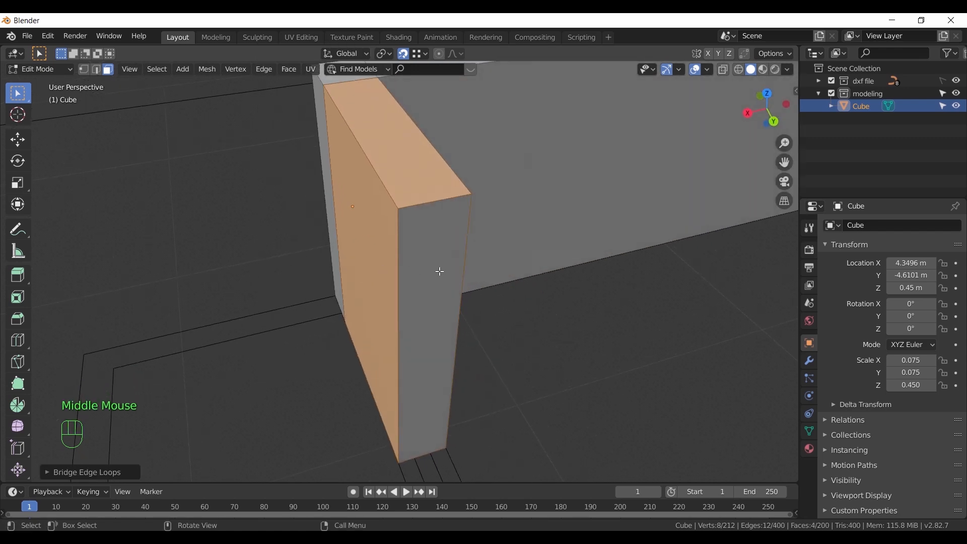
left_click(438, 269)
middle_click_drag(371, 295, 144, 104)
left_click(85, 70)
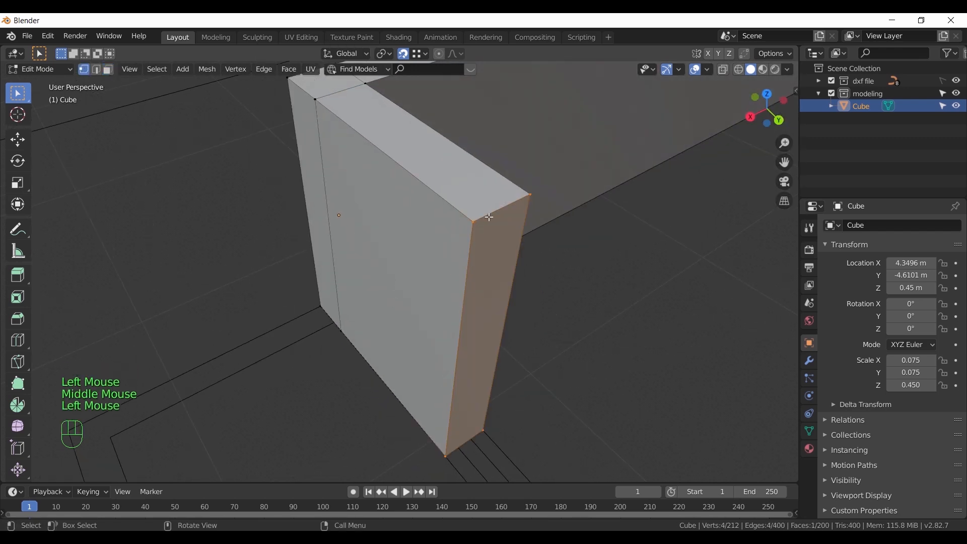
left_click(485, 236)
key("g")
right_click(316, 113)
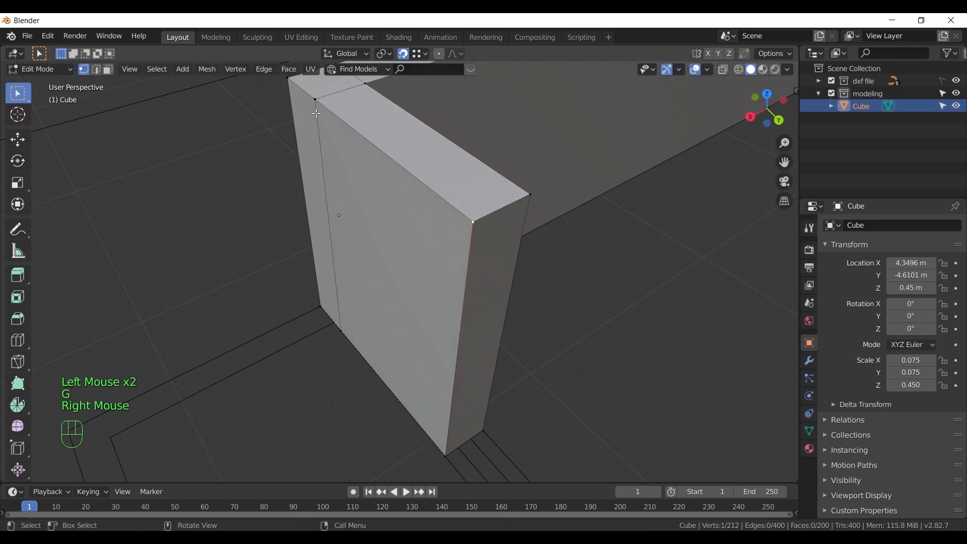
left_click(316, 100)
key("g")
right_click(315, 108)
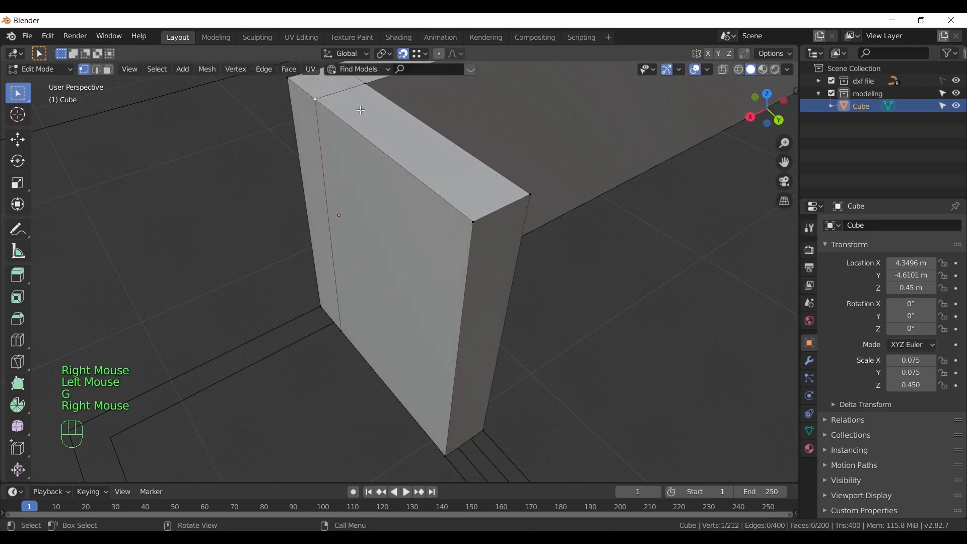
middle_click_drag(315, 108, 405, 86)
left_click(429, 90)
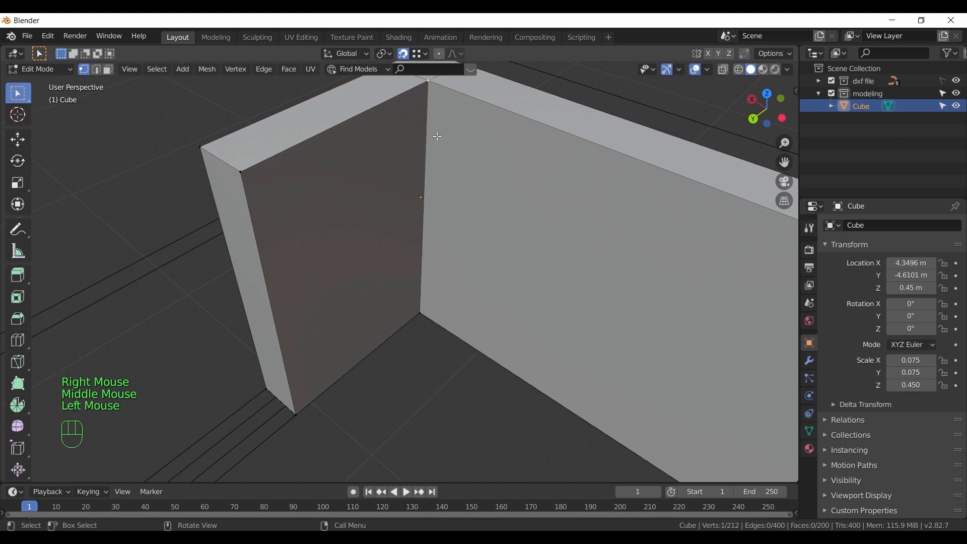
key("g")
right_click(423, 172)
In wireframe top view, bridge the pier between the two lower right doors to the right exterior wall, forming the lower partition
scroll(422, 199, "down", 4)
middle_click_drag(423, 204, 393, 411)
key("KP_7")
scroll(460, 274, "down", 8)
middle_click_drag(473, 345, 452, 313, "shift")
key("z")
scroll(505, 309, "up", 2, "shift")
scroll(509, 313, "up", 5)
scroll(509, 312, "down", 2)
middle_click_drag(510, 313, 498, 286, "shift")
scroll(498, 286, "up", 3)
left_click(563, 297)
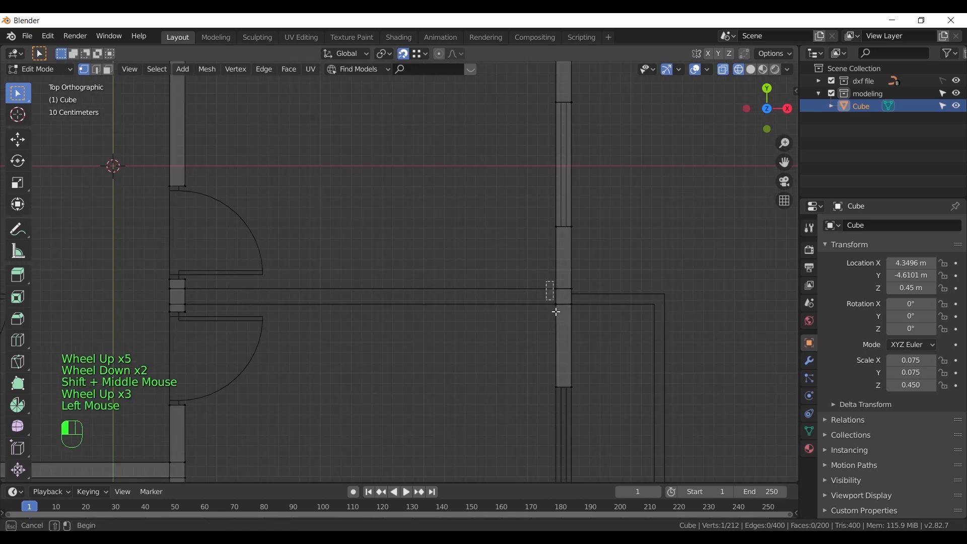
left_click_drag(183, 288, 196, 306, "shift")
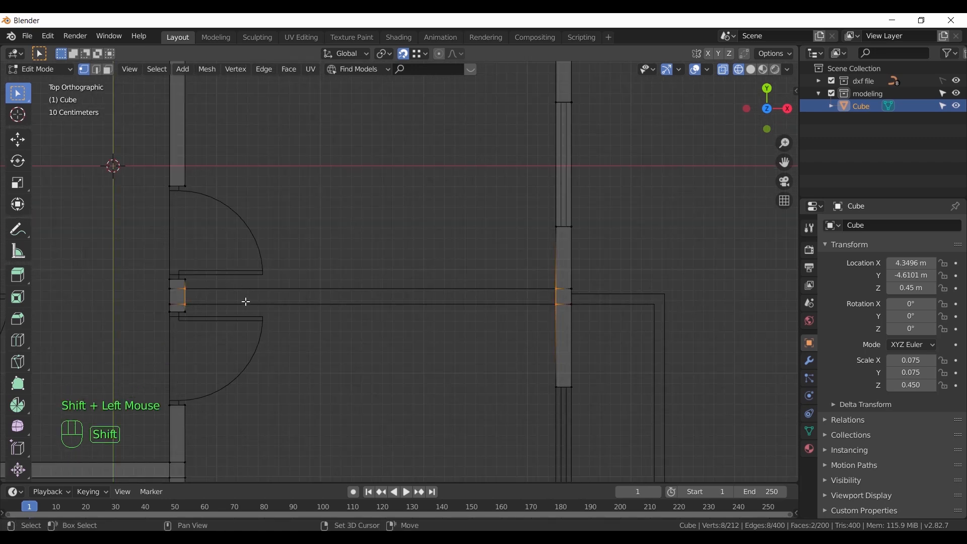
key("3")
right_click(265, 302)
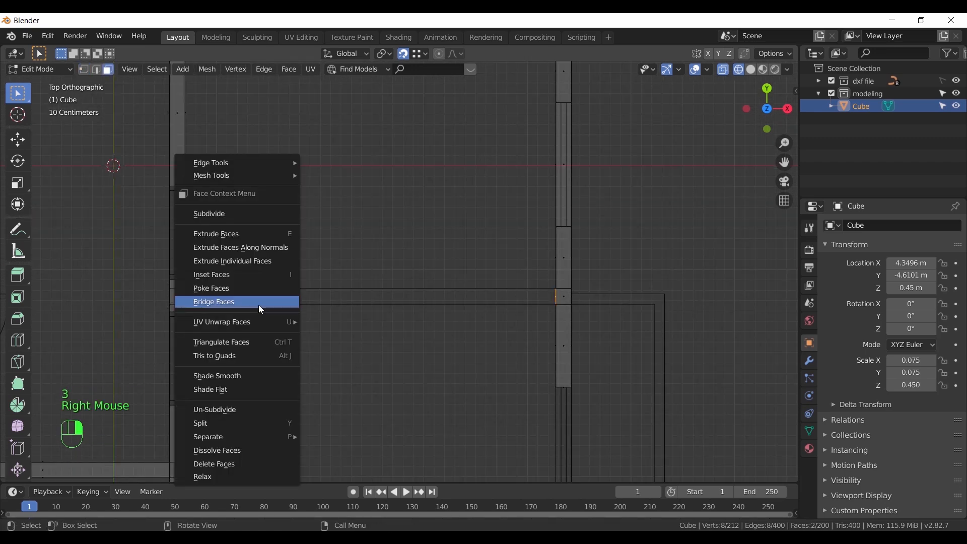
left_click(259, 304)
Bridge the central wall face to the facing right exterior wall face, forming the upper partition between the right-hand rooms
scroll(475, 352, "down", 3)
middle_click_drag(475, 352, 466, 299, "shift")
scroll(467, 299, "up", 3)
left_click(564, 262)
key("1")
left_click_drag(188, 253, 196, 272, "shift")
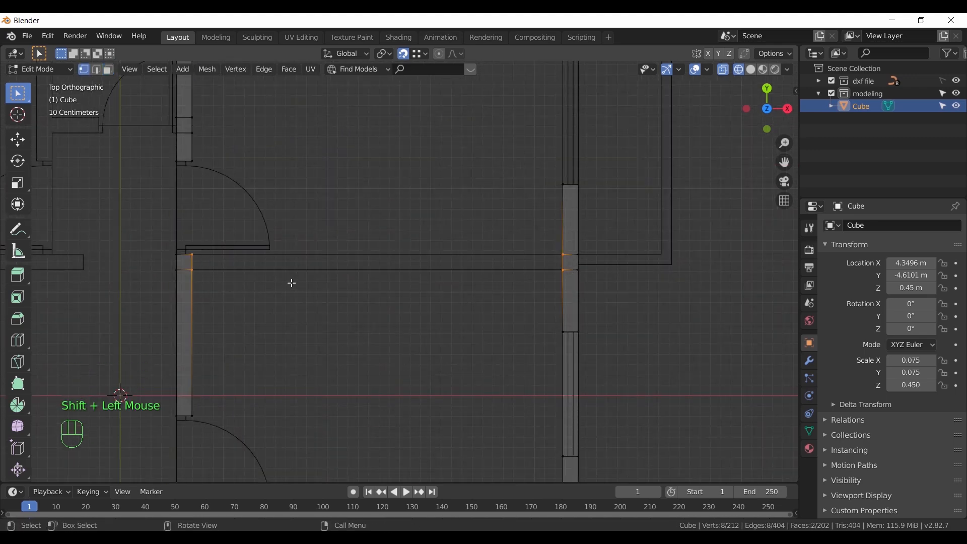
right_click(302, 259)
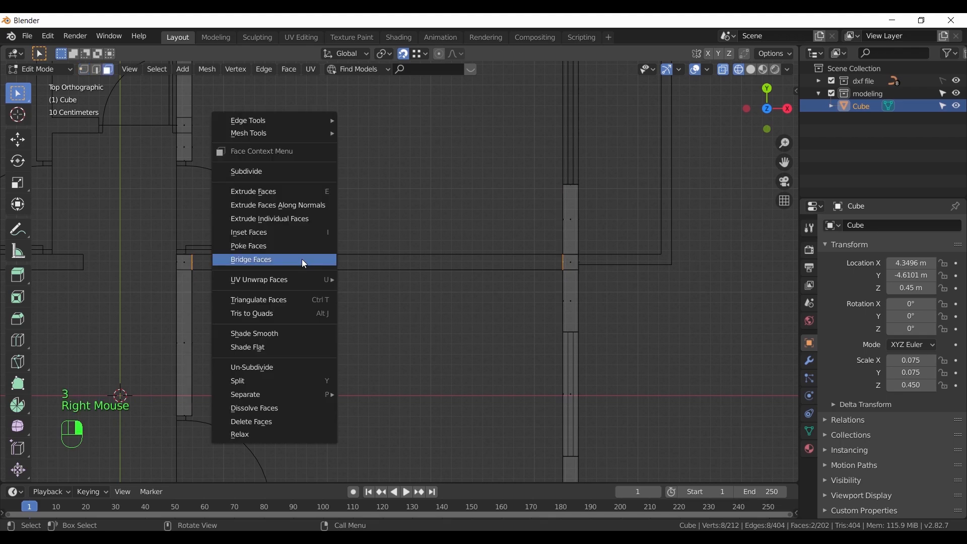
left_click(303, 260)
Extrude the interior wall down from the upper exterior wall in three snapped segments, ending at the upper left room's door
scroll(369, 301, "down", 3)
middle_click_drag(375, 289, 424, 346, "shift")
scroll(428, 211, "up", 2)
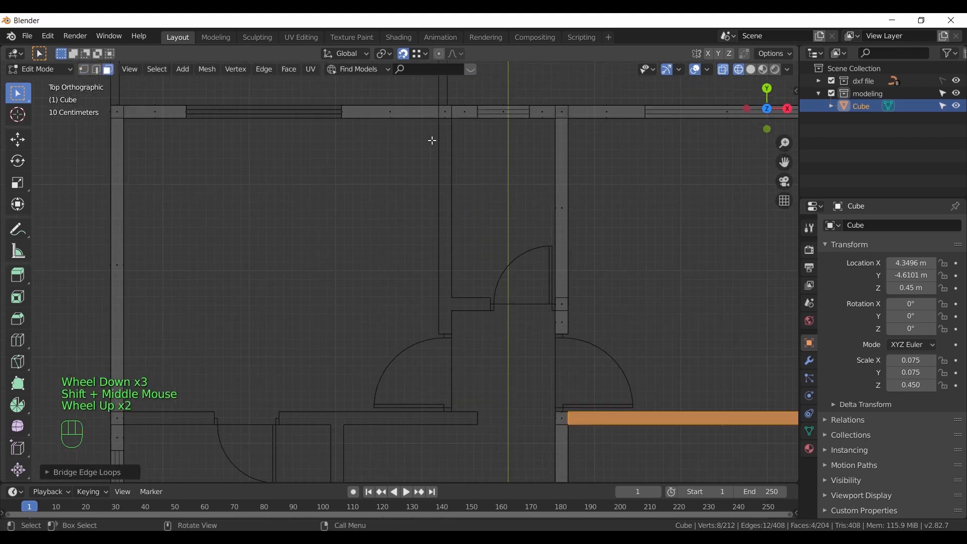
left_click(453, 126)
key("e")
left_click(454, 308)
key("e")
left_click(451, 328)
key("e")
left_click(442, 333)
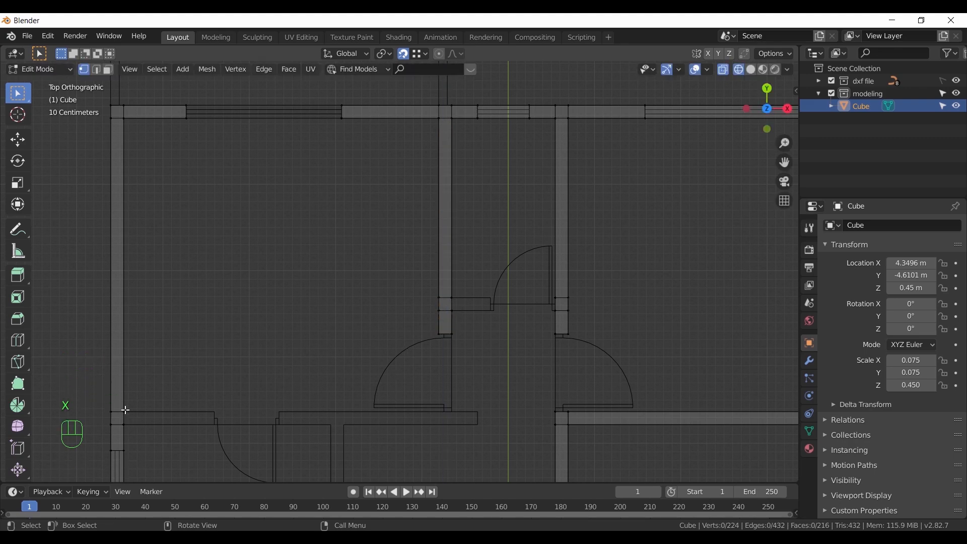
Extrude the left exterior wall's face to the first door jamb and duplicate the end face across the door opening
key("e")
left_click(215, 418)
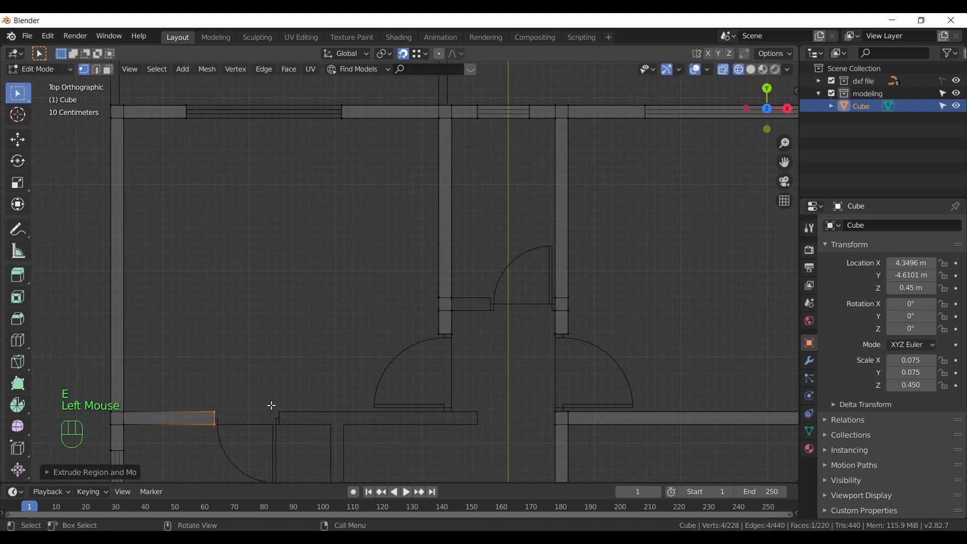
key("shift+d")
left_click(280, 418)
Extrude the duplicated jamb face in three snapped segments past the crossing wall to the partition's free end
key("e")
left_click(331, 418)
key("e")
left_click(343, 418)
key("e")
left_click(473, 421)
Extrude the short wall stub from the upper interior wall to the jamb of the small room's door
scroll(371, 351, "up", 2)
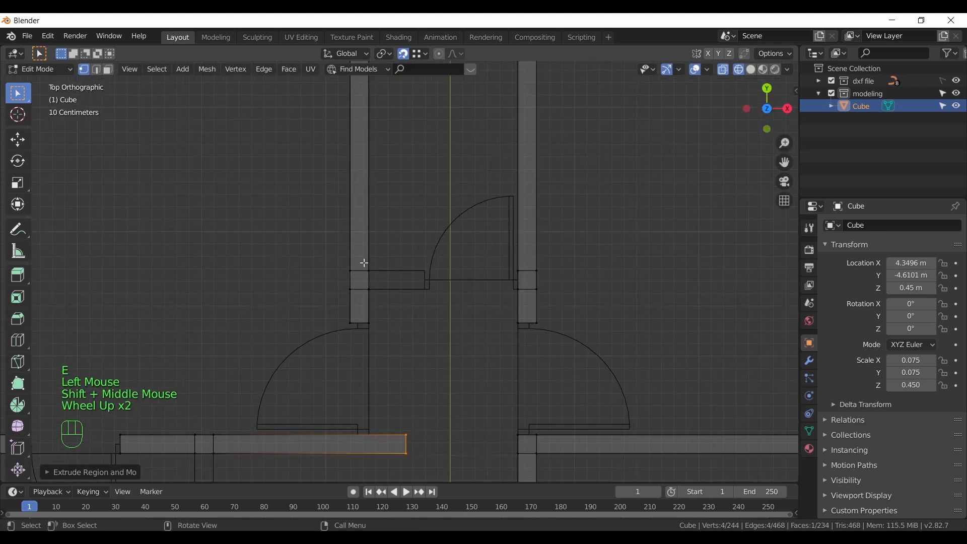
left_click(371, 280)
key("e")
left_click(455, 299)
Bridge the facing faces of the two horizontal walls to close the vertical wall of the small left room
scroll(443, 249, "down", 5)
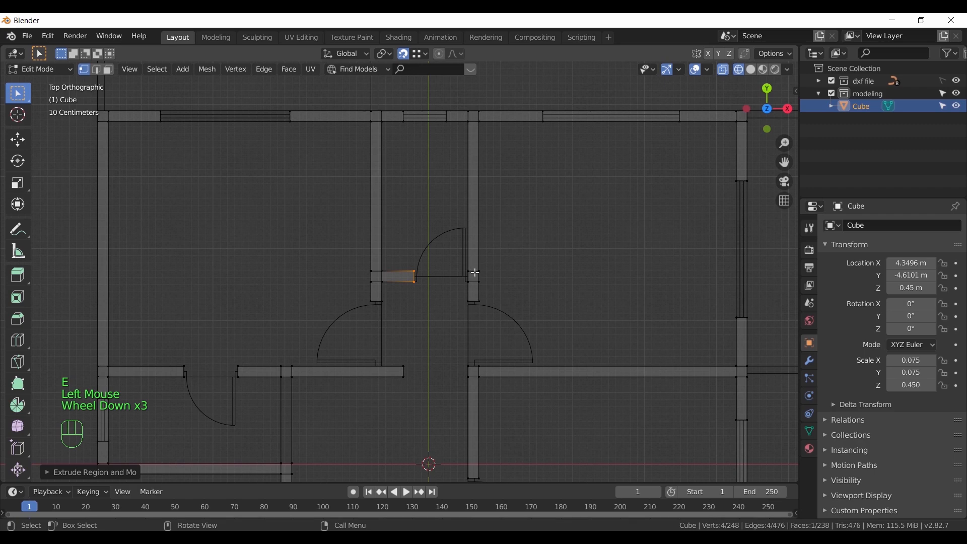
middle_click_drag(403, 252, 342, 268, "shift")
scroll(352, 267, "up", 2)
left_click(375, 265)
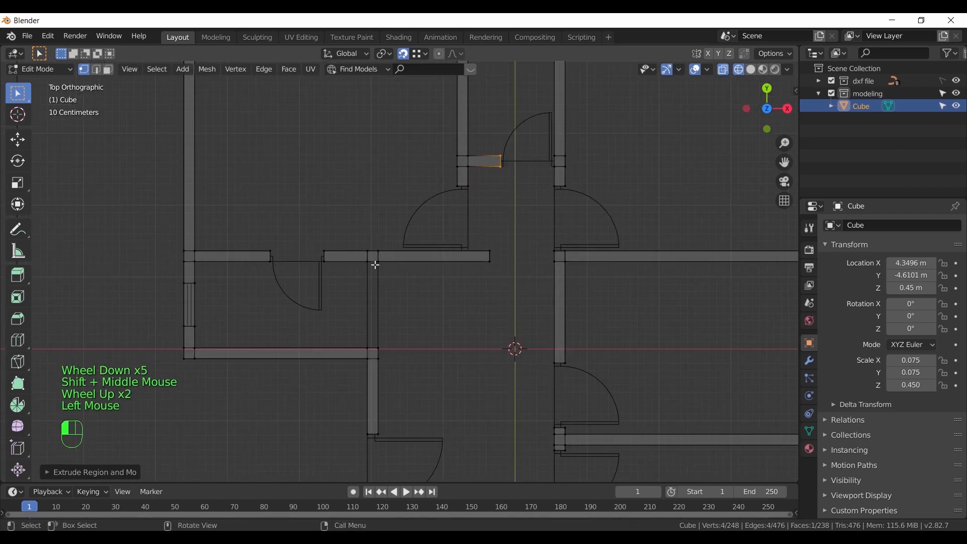
left_click(364, 333, "shift")
right_click(393, 325)
left_click(395, 326)
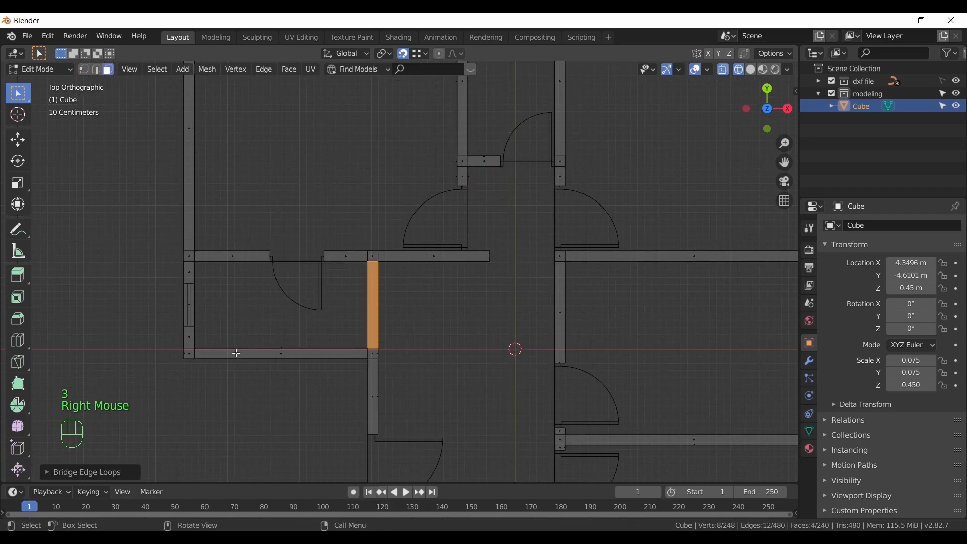
Inspect the assembled walls in plan and perspective, in Object Mode with solid shading
scroll(431, 352, "down", 2)
middle_click_drag(431, 352, 370, 264, "shift")
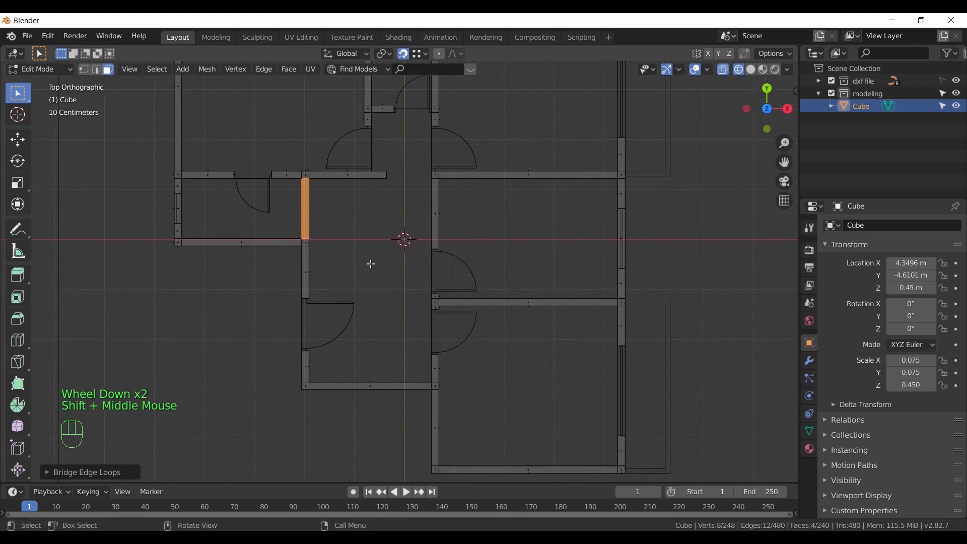
scroll(381, 302, "down", 1)
middle_click_drag(382, 334, 432, 267)
scroll(453, 264, "up", 2)
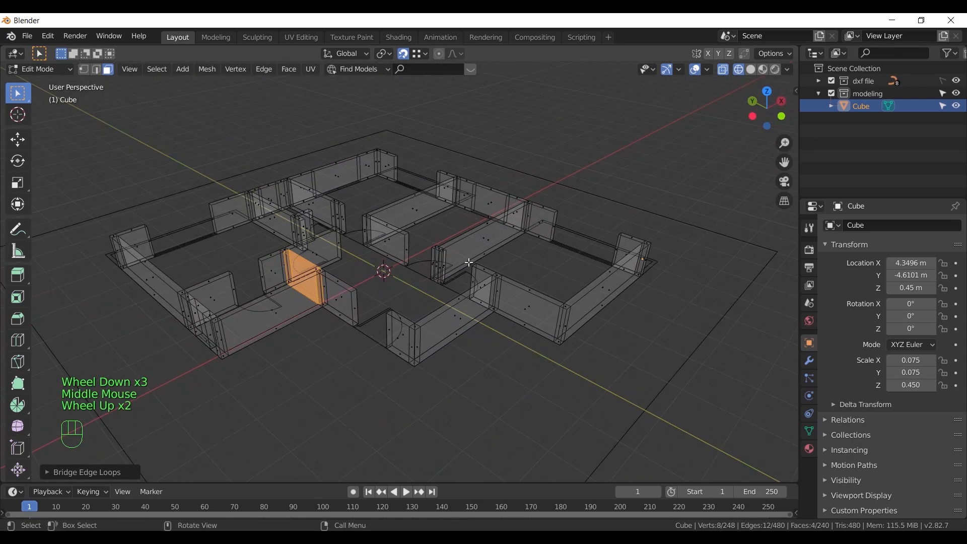
key("z")
key("Tab")
mouse_move(525, 319)
middle_mouse_down()
mouse_move(391, 311)
mouse_move(522, 320)
middle_mouse_up()
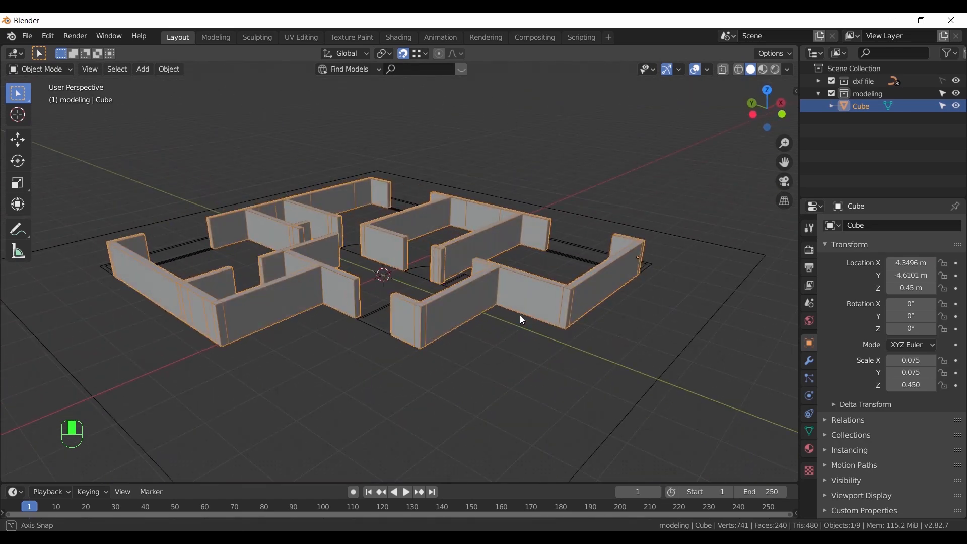
In wireframe front view, select all the top faces of the walls in Edit Mode
key("KP_1")
middle_click_drag(533, 282, 596, 334, "shift")
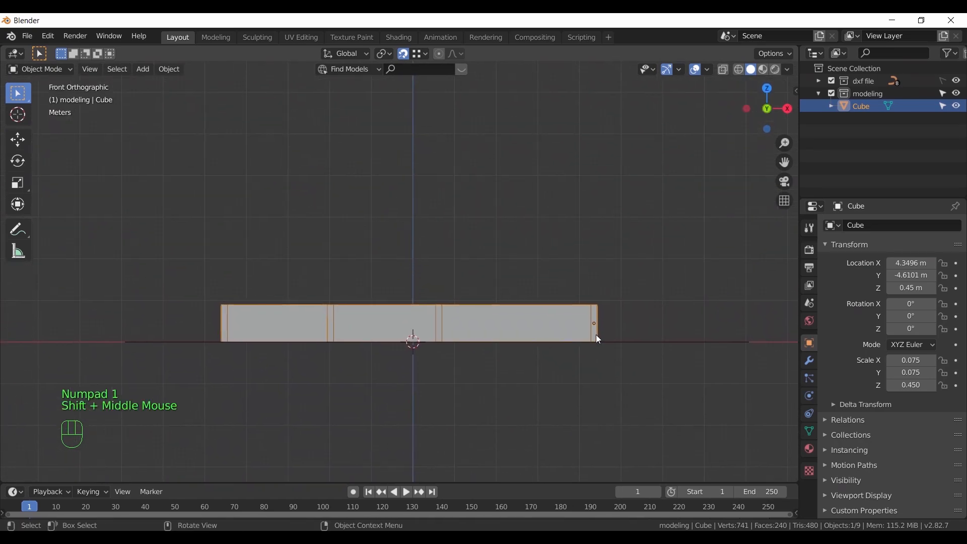
key("shift+z")
key("Tab")
left_click_drag(178, 245, 632, 313)
Remove the top faces of the four window sections from the selection, checking them in perspective and top view
middle_click_drag(632, 313, 453, 275)
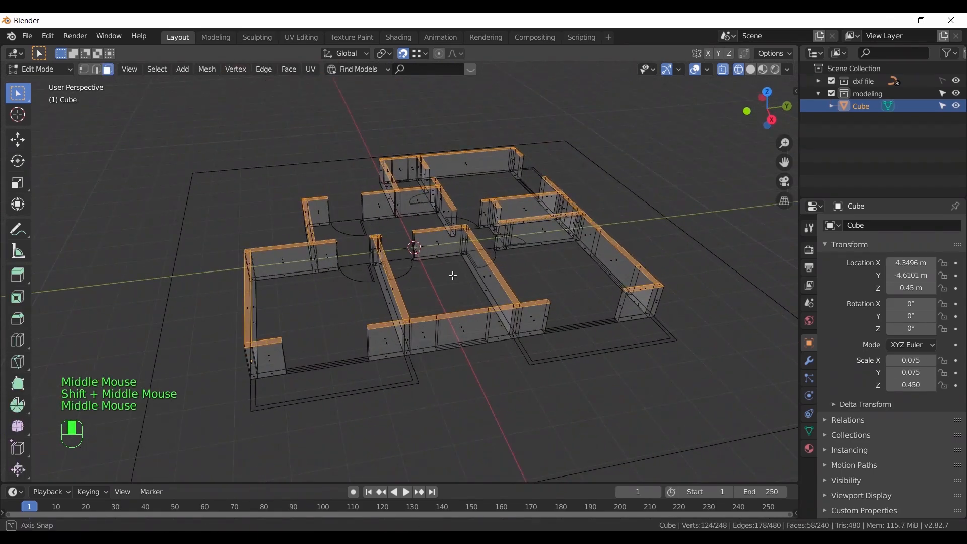
left_click(468, 311, "ctrl")
left_click(621, 245, "ctrl")
middle_click_drag(429, 227, 492, 201)
left_click(491, 203, "ctrl")
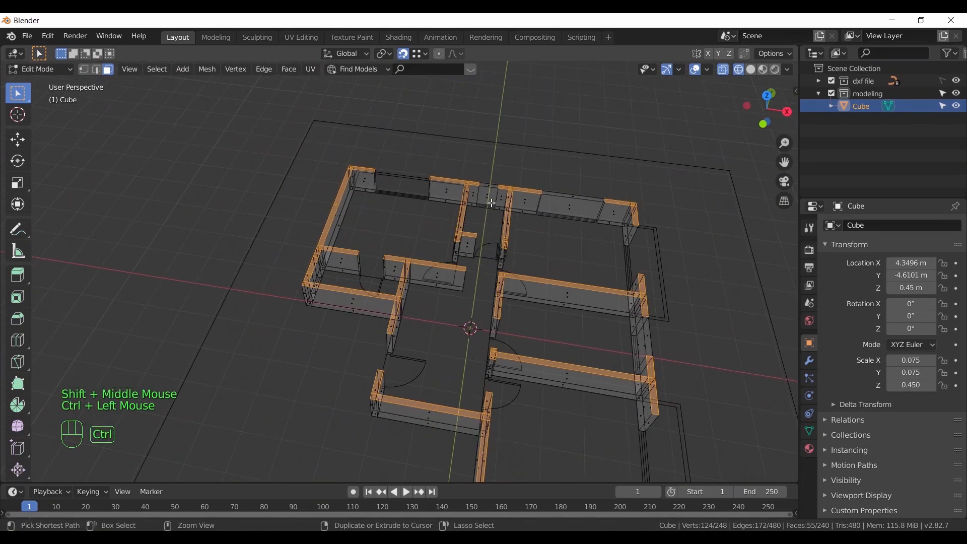
key("KP_7")
scroll(492, 211, "down", 1)
middle_click_drag(479, 231, 484, 173, "shift")
scroll(318, 346, "up", 2)
left_click_drag(283, 363, 283, 363, "ctrl")
Extrude the selected wall tops 1.2 m upward along Z
scroll(403, 282, "down", 3)
middle_click_drag(525, 383, 382, 321, "shift")
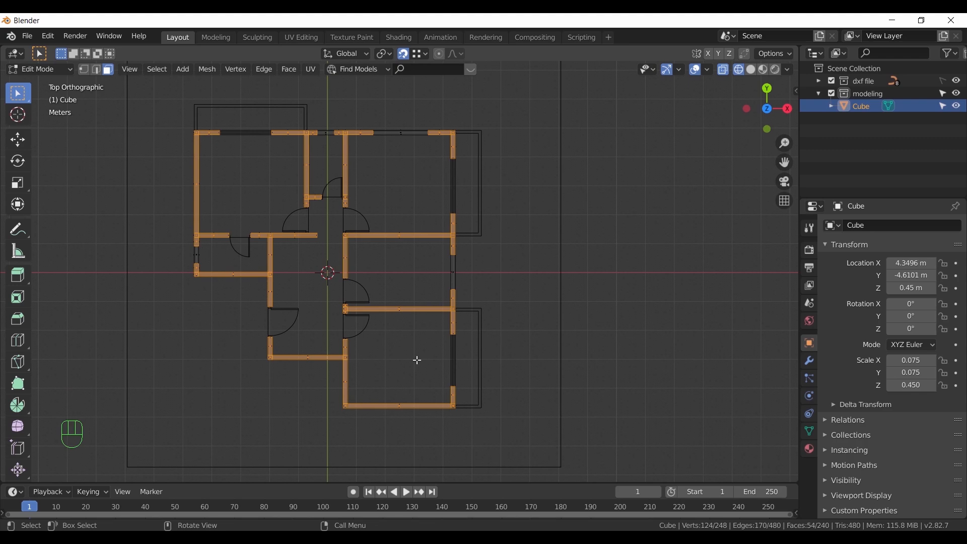
middle_click_drag(415, 358, 603, 362)
scroll(603, 361, "up", 2)
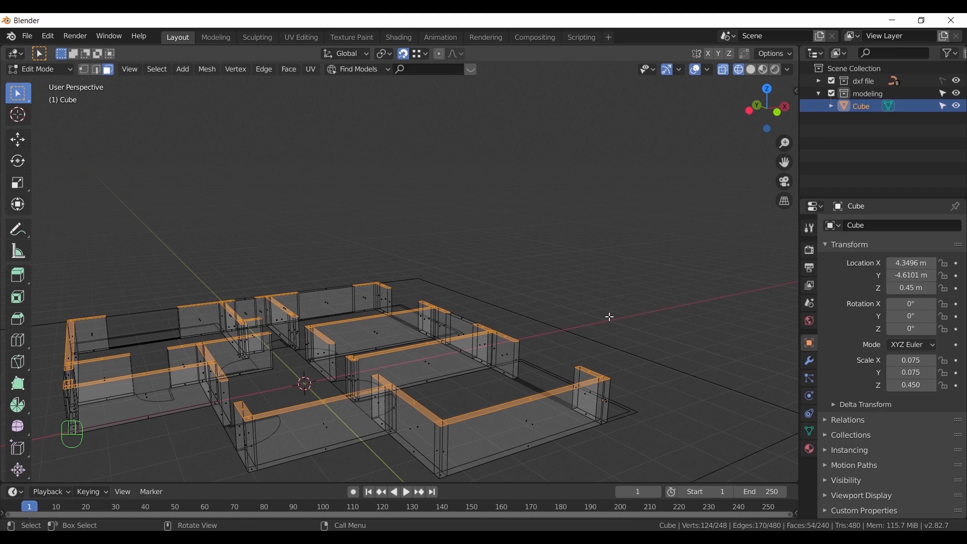
type("ez1.2")
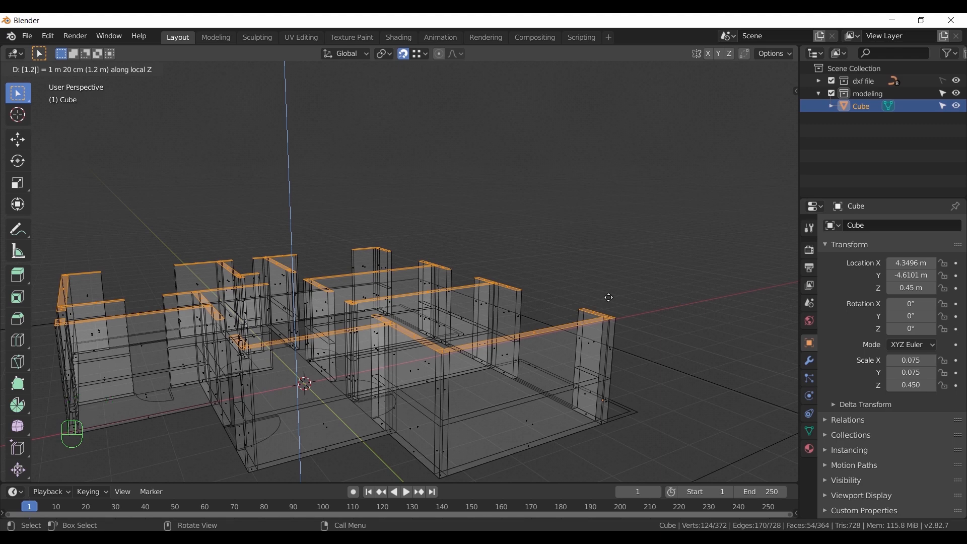
left_click(608, 297)
Measure the walls' width and height in front view with the Measure tool, then return to the selection tool
key("KP_1")
scroll(578, 373, "up", 3)
key("Tab")
left_click(18, 251)
left_click_drag(220, 440, 542, 440)
left_click_drag(542, 288, 543, 440)
middle_click_drag(588, 308, 578, 351)
scroll(577, 351, "down", 4)
left_click(22, 93)
In solid shading, extrude the selected wall tops another 0.6 m upward along Z
key("z")
mouse_move(590, 289)
middle_mouse_down()
mouse_move(533, 353)
mouse_move(534, 329)
mouse_move(442, 345)
mouse_move(498, 353)
middle_mouse_up()
scroll(442, 346, "up", 2)
key("Tab")
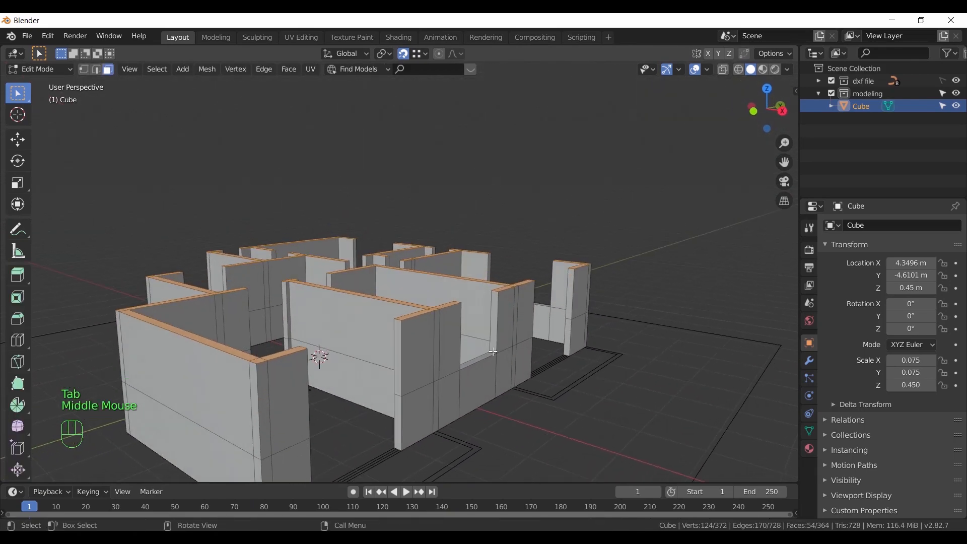
key("e")
key("z")
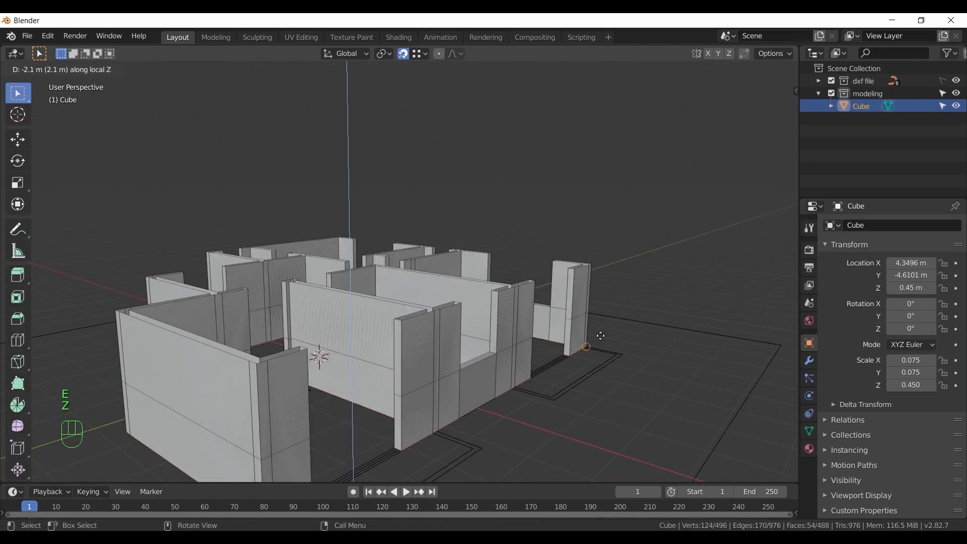
key("KP_0")
key("KP_Decimal")
key("KP_6")
left_click(677, 369)
Bridge the uppermost jamb faces across the lower balcony opening in the right exterior wall to form its lintel
mouse_move(656, 365)
middle_mouse_down()
mouse_move(628, 375)
mouse_move(650, 376)
middle_mouse_up()
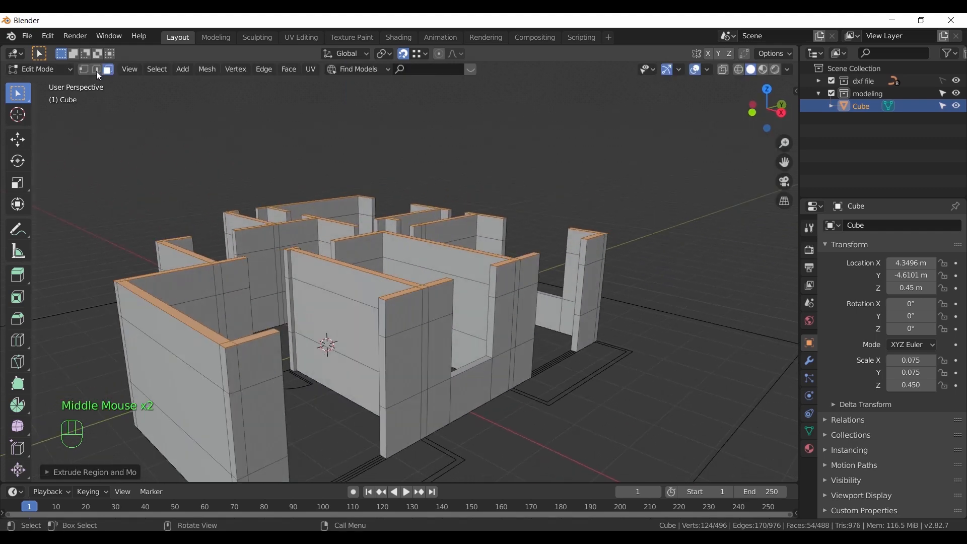
left_click(383, 320)
middle_click_drag(383, 320, 195, 269)
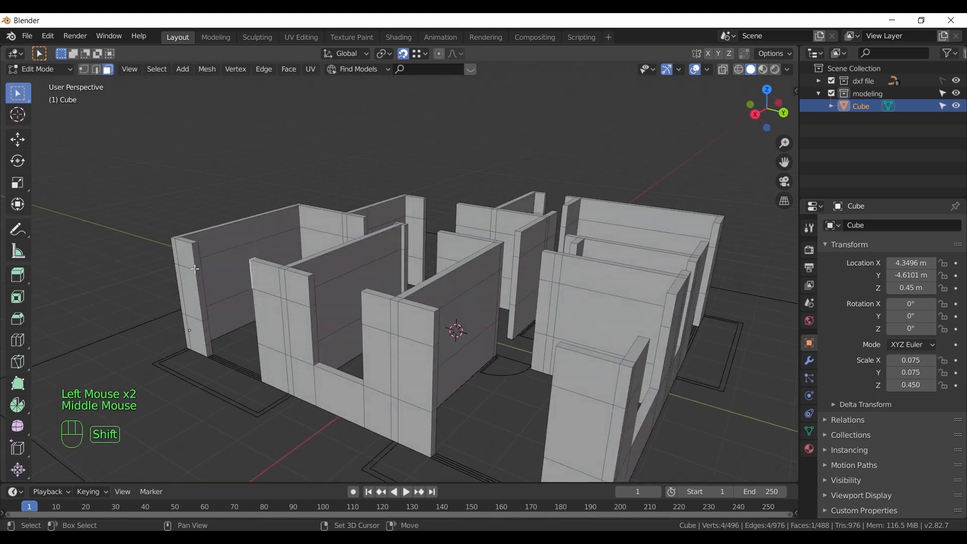
right_click(198, 262)
left_click(204, 264)
Bridge the uppermost jamb faces over the right exterior wall's window and over the upper balcony opening
middle_click_drag(312, 297, 404, 317)
left_click(491, 278, "shift")
right_click(494, 278)
left_click(494, 278)
left_click(409, 322, "shift")
right_click(409, 321)
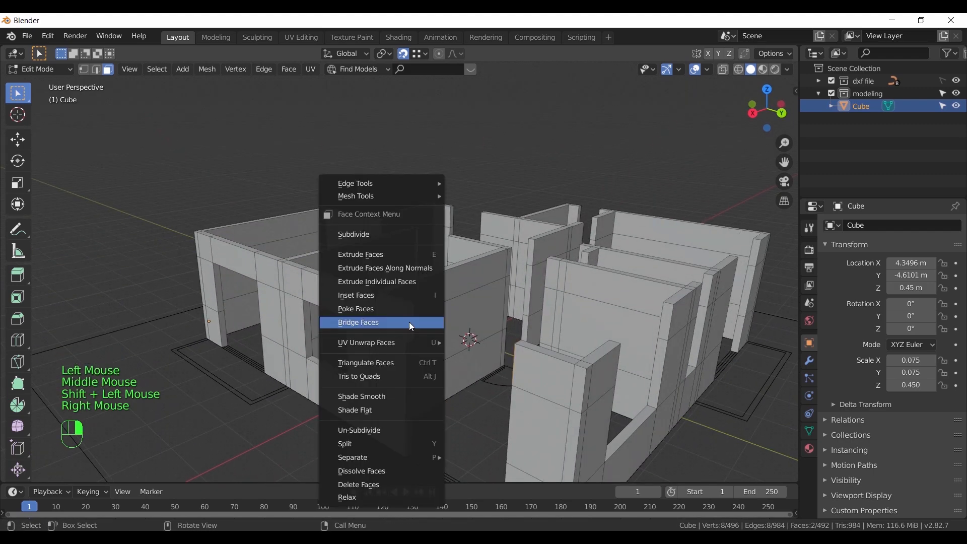
left_click(409, 321)
Bridge the uppermost jamb faces over the right-hand window of the upper exterior wall to form its lintel
left_click(667, 320)
middle_click_drag(667, 320, 166, 291)
left_click(166, 291, "shift")
right_click(166, 291)
left_click(164, 287)
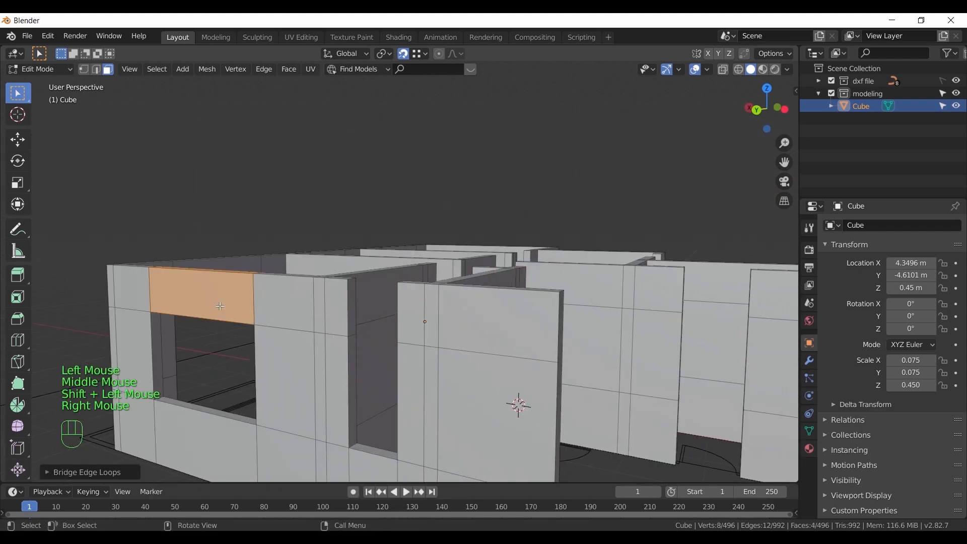
Bridge the uppermost jamb faces over the small middle window of the upper exterior wall to form its lintel
scroll(383, 361, "down", 2)
middle_click_drag(383, 361, 395, 365)
middle_click_drag(395, 365, 471, 355, "shift")
scroll(403, 307, "up", 1)
left_click(386, 295)
middle_click_drag(387, 295, 440, 317)
left_click(686, 312, "shift")
right_click(686, 312)
left_click(684, 308)
Bridge the uppermost jamb faces across the left-hand balcony opening in the upper exterior wall
scroll(451, 364, "down", 2)
middle_click_drag(452, 364, 459, 378)
left_click(410, 355)
middle_click_drag(411, 355, 469, 353)
middle_click_drag(468, 352, 509, 322, "shift")
left_click(550, 304, "shift")
right_click(550, 303)
left_click(548, 303)
Bridge the uppermost jamb faces over the left exterior wall's window and over the entrance door opening
scroll(343, 312, "up", 1)
left_click(323, 298)
scroll(525, 257, "up", 2)
left_click(566, 250, "shift")
right_click(569, 251)
left_click(569, 253)
left_click(560, 277)
middle_click_drag(509, 322, 547, 370, "shift")
left_click(438, 252, "shift")
right_click(437, 253)
left_click(438, 254)
Bridge the uppermost jamb faces over the two lower door openings in the long wall right of the corridor
middle_click_drag(439, 255, 664, 297)
scroll(436, 321, "up", 3)
left_click(428, 319)
left_click(369, 346, "shift")
right_click(370, 345)
left_click(369, 346)
middle_click_drag(317, 388, 337, 302, "shift")
left_click(494, 290)
left_click(307, 316, "shift")
right_click(308, 313)
left_click(307, 312)
Bridge the uppermost jamb faces over the upper-right room's door opening in the corridor's long wall
middle_click_drag(242, 282, 555, 390, "shift")
left_click(405, 377)
left_click(299, 367, "shift")
right_click(299, 368)
left_click(300, 367)
Bridge the uppermost jamb faces over the door of the small middle room at the corridor's upper end
scroll(363, 348, "down", 3)
middle_click_drag(375, 343, 451, 274, "shift")
middle_click_drag(451, 274, 567, 285)
left_click(435, 248)
middle_click_drag(435, 248, 368, 361)
left_click(367, 253, "shift")
right_click(366, 253)
left_click(366, 252)
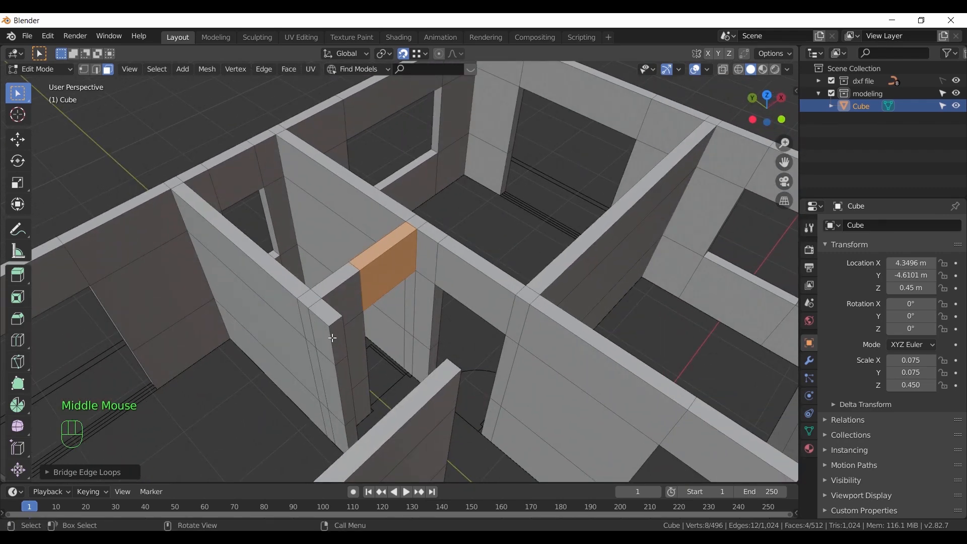
Pull the free end of the wall below the upper-left room back along X, and extrude its end faces out again in two segments
middle_click_drag(422, 391, 291, 360)
left_click(289, 355)
left_click(300, 390, "shift")
middle_click_drag(345, 381, 427, 401, "shift")
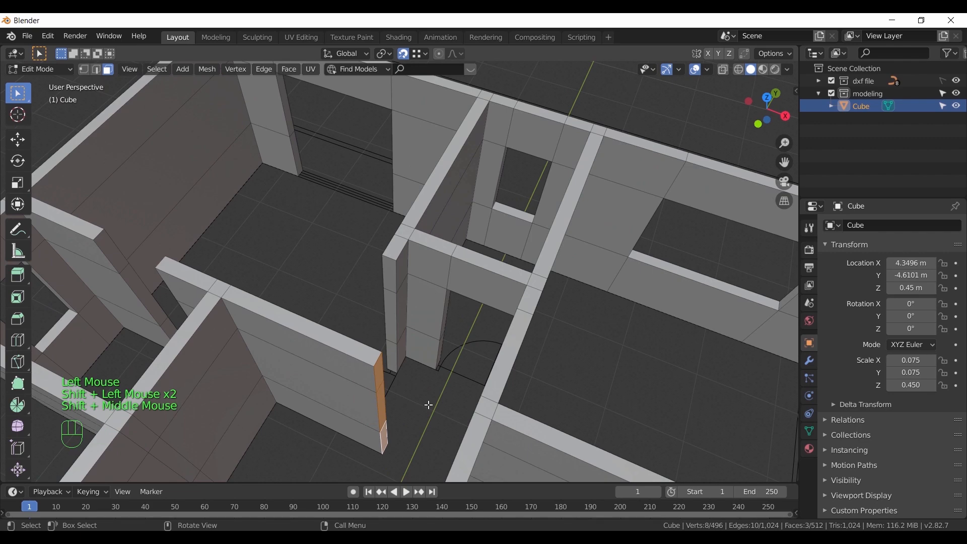
key("g")
key("x")
left_click(387, 297)
key("e")
left_click(401, 352)
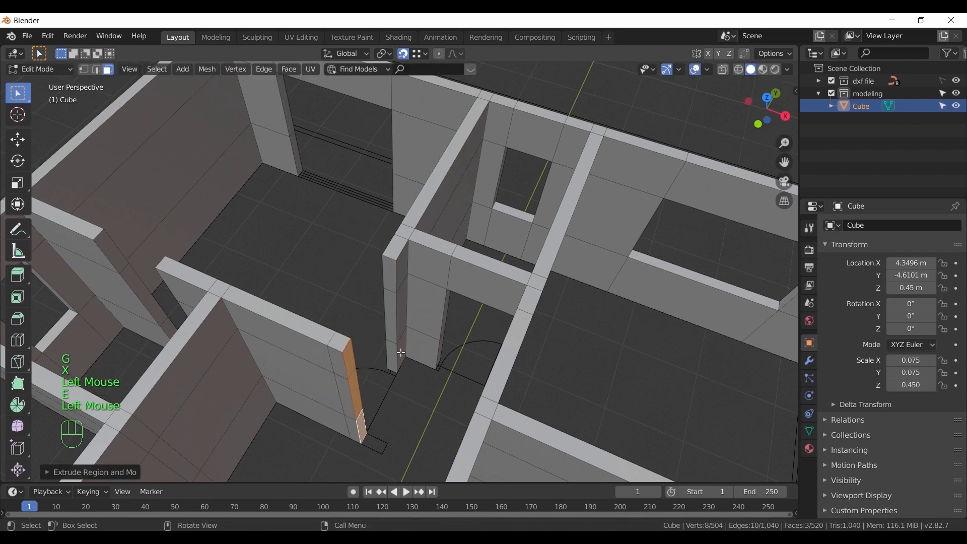
key("e")
left_click(404, 416)
Bridge the uppermost faces between the re-extruded wall segment and the opposite jamb to form the lintel over the upper-left room's door
left_click(393, 280)
middle_click_drag(393, 280, 350, 225)
left_click(350, 225, "shift")
right_click(350, 227)
left_click(350, 228)
Bridge the uppermost jamb faces over the small left room's door opening, and clear the selection
middle_click_drag(443, 270, 547, 319, "shift")
left_click(524, 342)
right_click(457, 262)
left_click(457, 262)
scroll(458, 262, "down", 3)
middle_click_drag(457, 262, 579, 373)
scroll(610, 393, "down", 3)
middle_click_drag(579, 373, 496, 329)
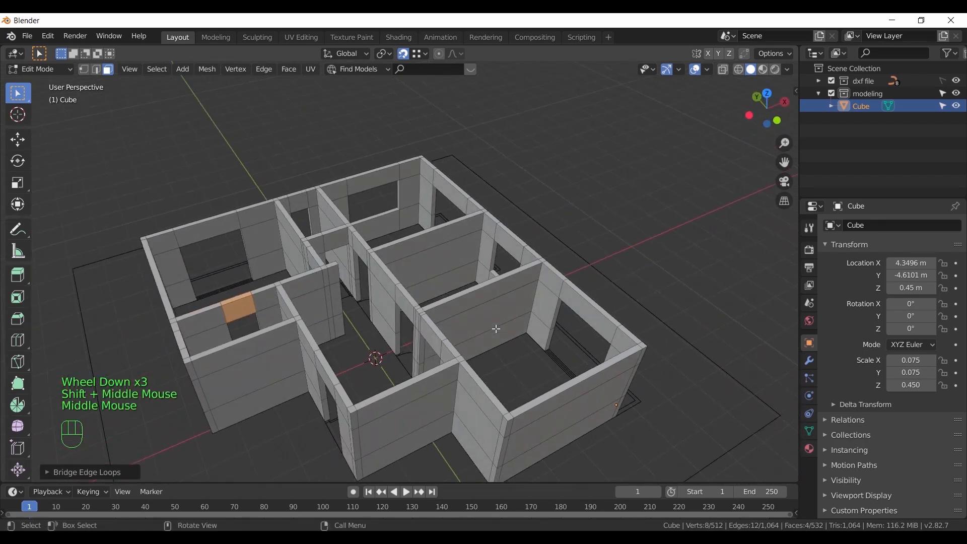
left_click(584, 257)
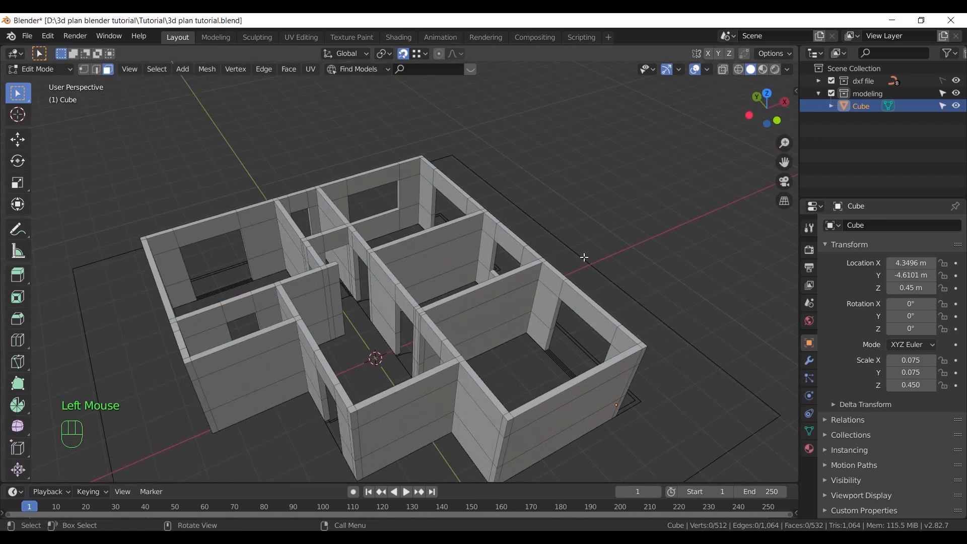
In Object Mode and top view, add a mesh plane and snap it to the upper-right exterior corner of the walls
key("Tab")
key("KP_7")
middle_click_drag(528, 284, 465, 310, "shift")
left_click(465, 310)
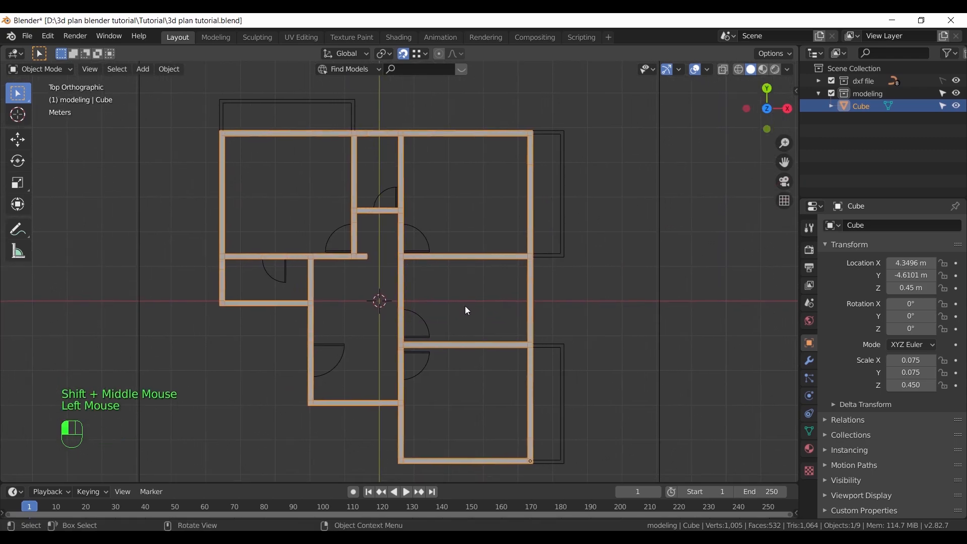
key("shift+a")
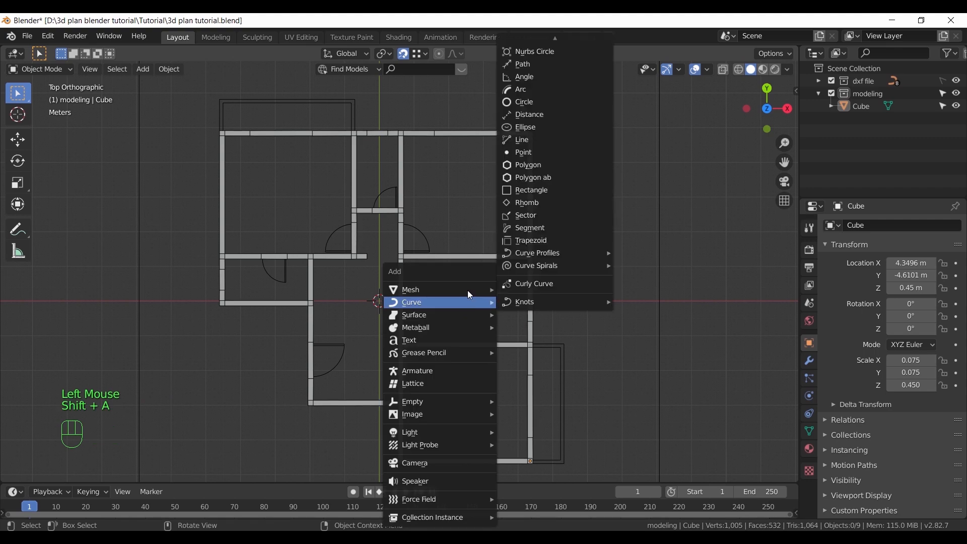
mouse_move(447, 293)
left_click(521, 289)
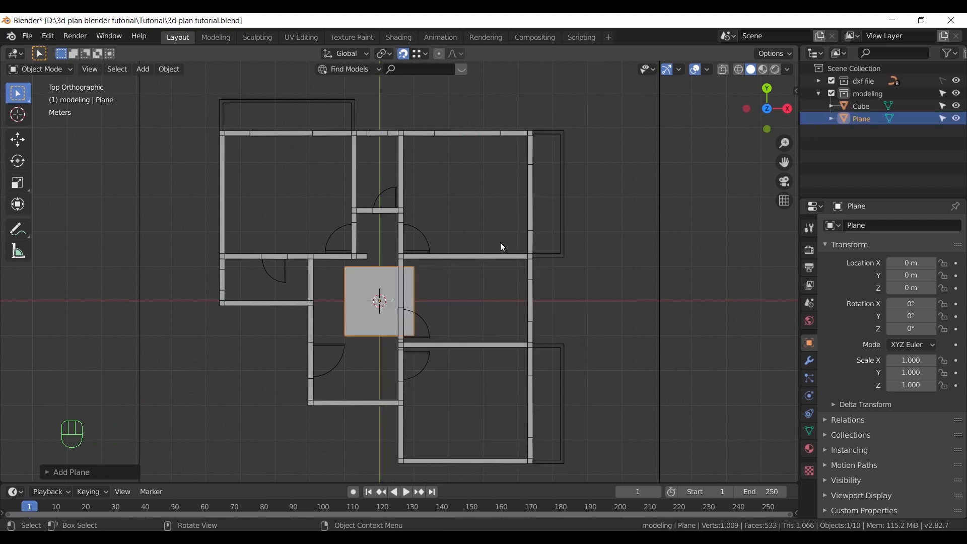
key("g")
left_click(494, 185)
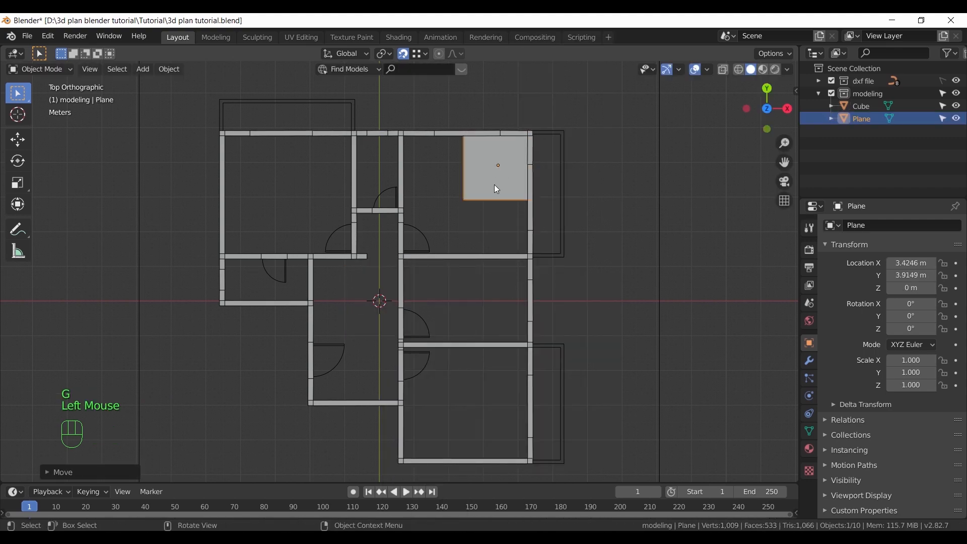
In wireframe vertex editing, move the plane's lower vertices along Y to the lowest exterior edge of the walls
mouse_move(476, 211)
middle_mouse_down()
mouse_move(520, 192)
mouse_move(464, 222)
middle_mouse_up()
key("KP_7")
scroll(458, 228, "down", 3)
key("z")
key("Tab")
scroll(449, 235, "up", 2)
key("1")
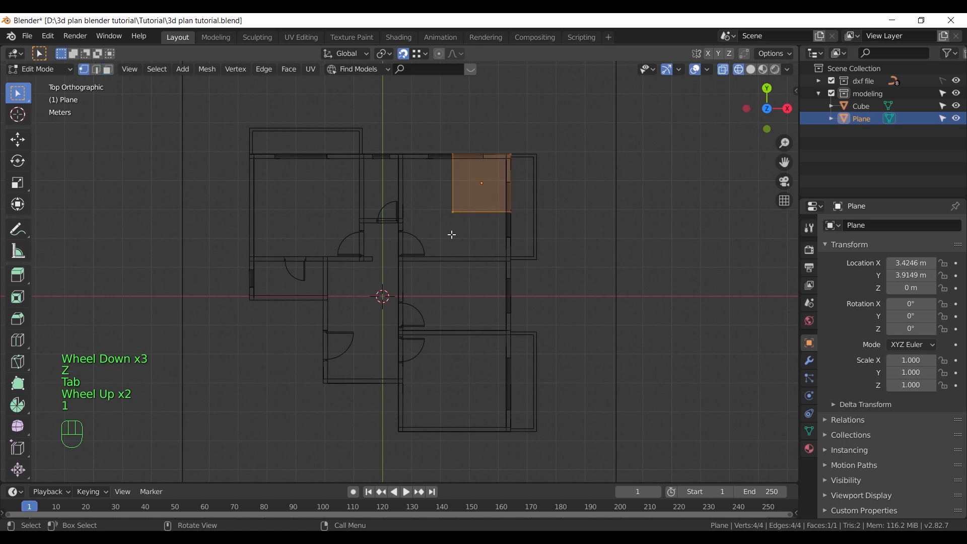
left_click_drag(554, 256, 576, 269)
key("g")
key("y")
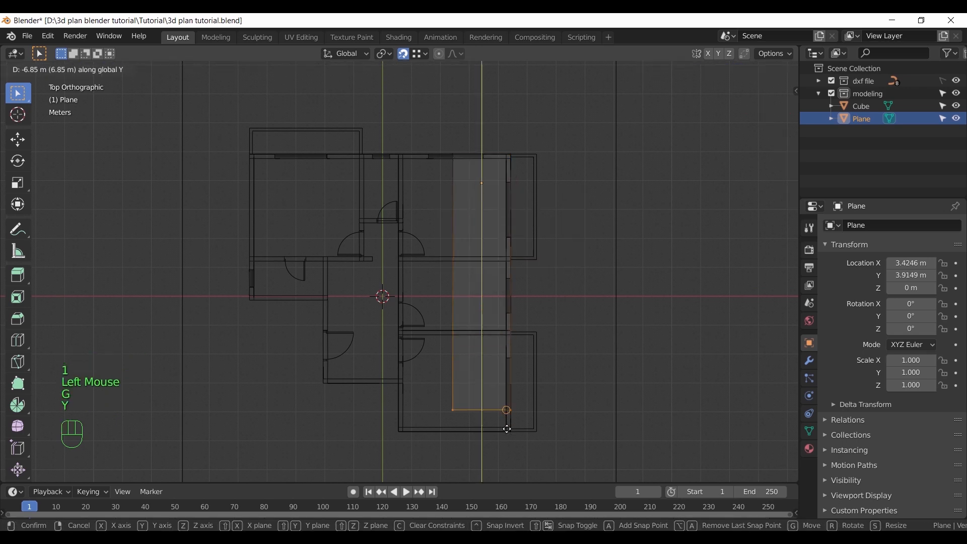
left_click(512, 438)
Move the plane's left vertices along X to the outer edge of the left exterior wall and leave Edit Mode
left_click_drag(440, 140, 467, 457)
key("g")
key("y")
key("x")
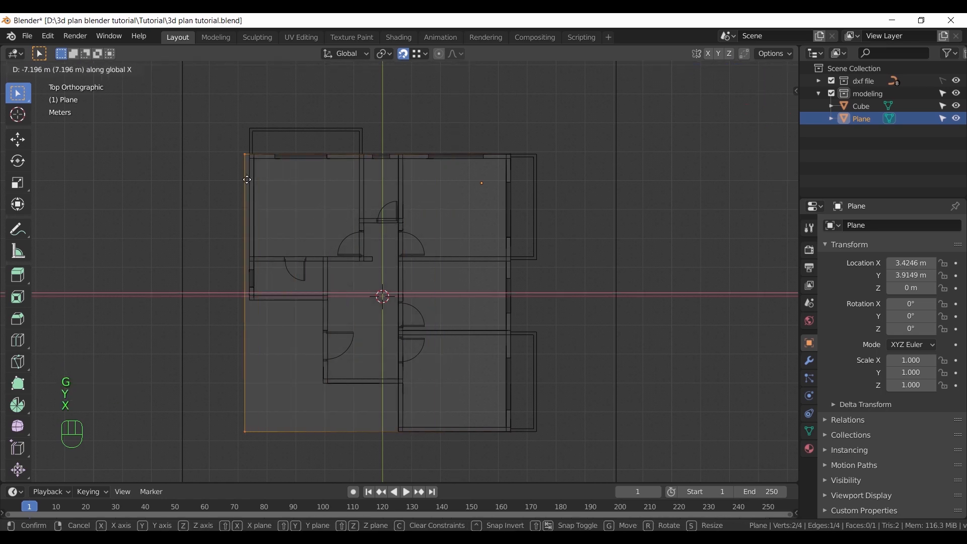
left_click(246, 156)
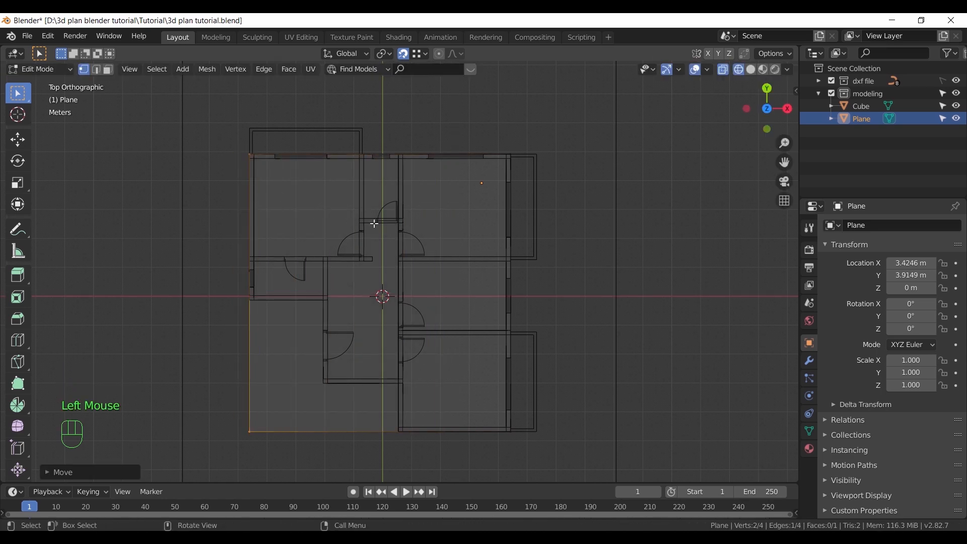
key("Tab")
scroll(573, 282, "down", 2)
middle_click_drag(530, 265, 555, 358)
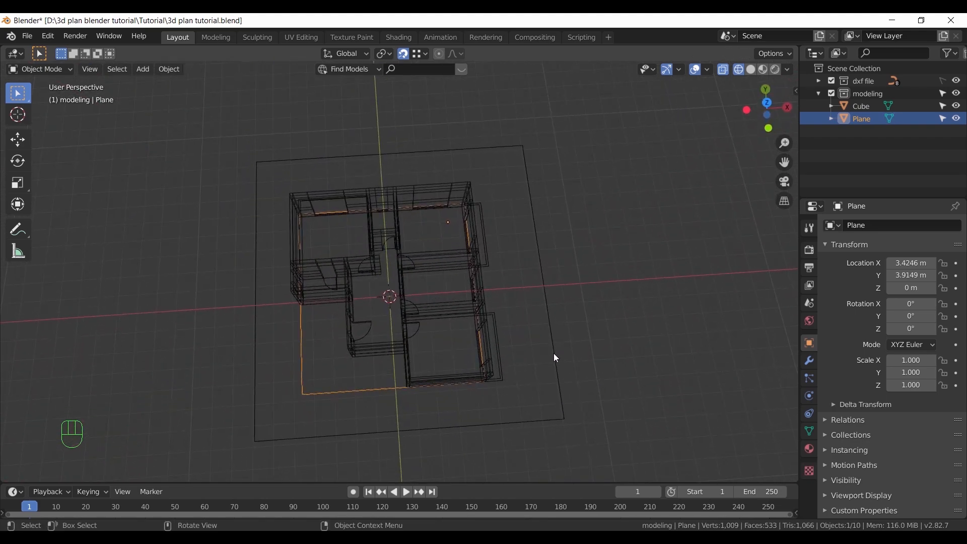
Add a horizontal loop cut to the floor plane and move it along Y to the small left room's lower exterior edge
key("KP_7")
scroll(403, 305, "up", 2)
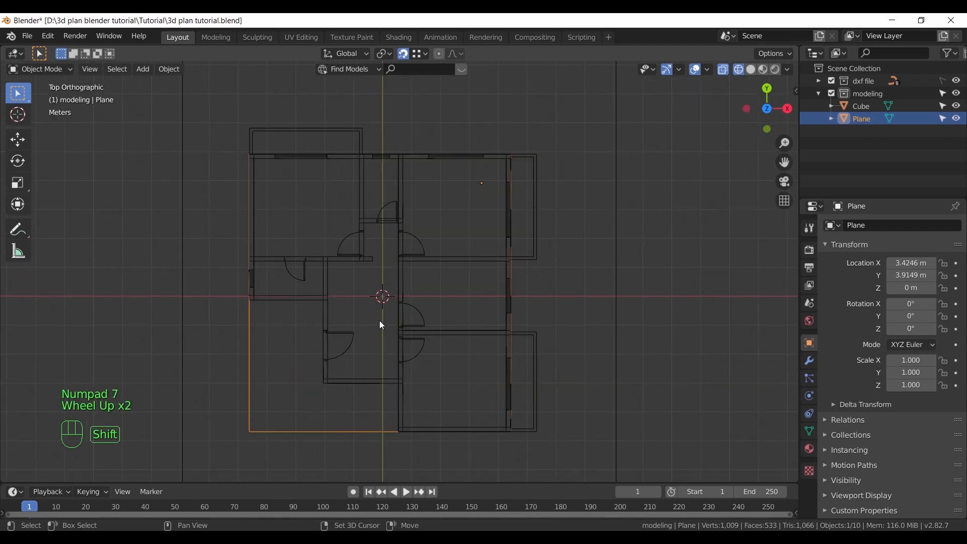
middle_click_drag(370, 322, 441, 326, "shift")
key("Tab")
key("ctrl+r")
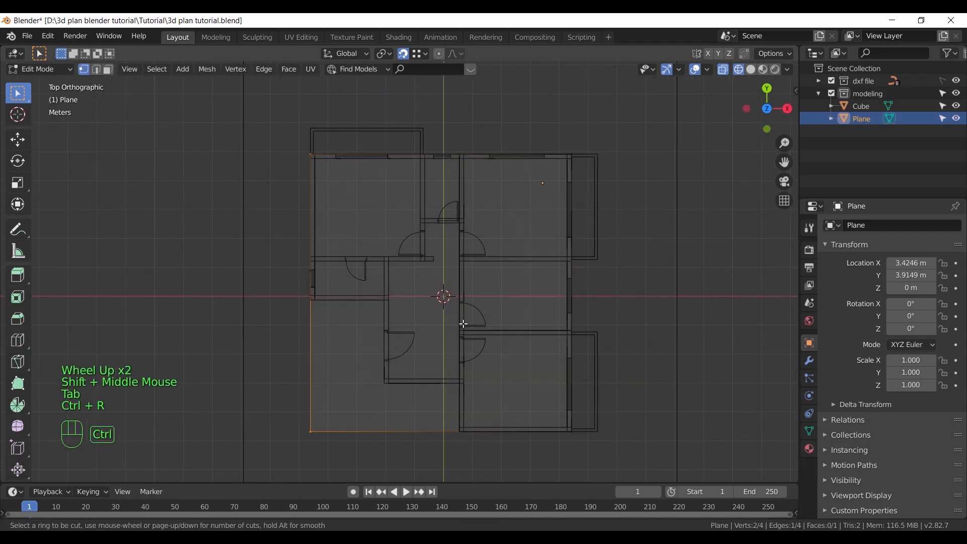
left_click(316, 346)
right_click(327, 362)
key("g")
key("y")
left_click(318, 301)
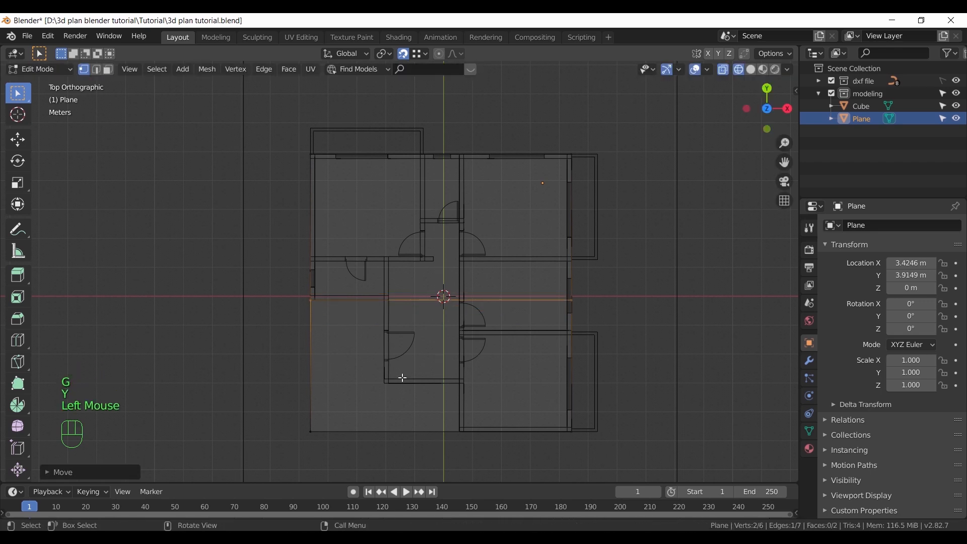
Add a second horizontal loop cut to the floor plane, aligned along Y with the outer edge of the entrance hall's lower wall
key("ctrl+r")
left_click(320, 347)
right_click(345, 382)
key("g")
key("y")
left_click(385, 388)
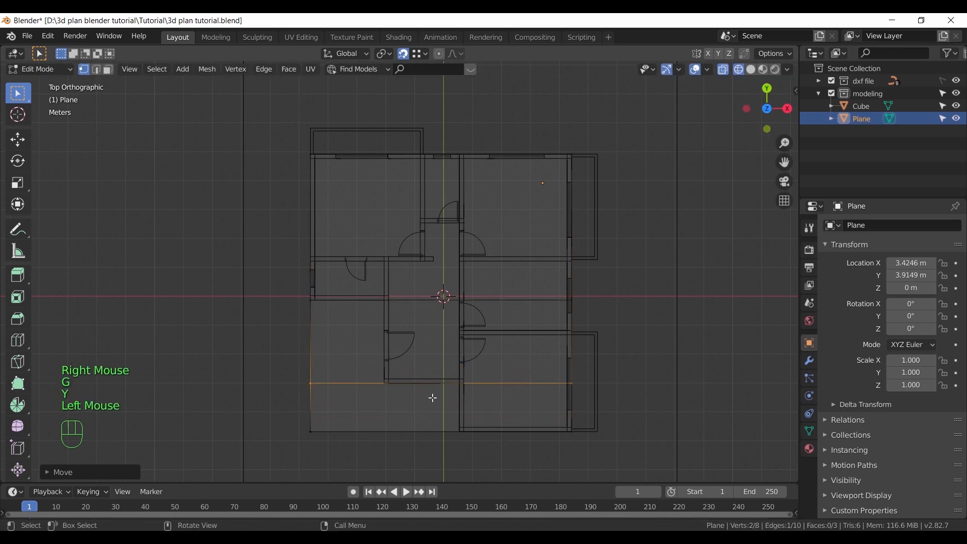
Add a vertical loop cut to the floor plane, aligned along X with the outer left edge of the lower-right room
key("ctrl+r")
left_click(428, 353)
right_click(404, 354)
key("g")
key("x")
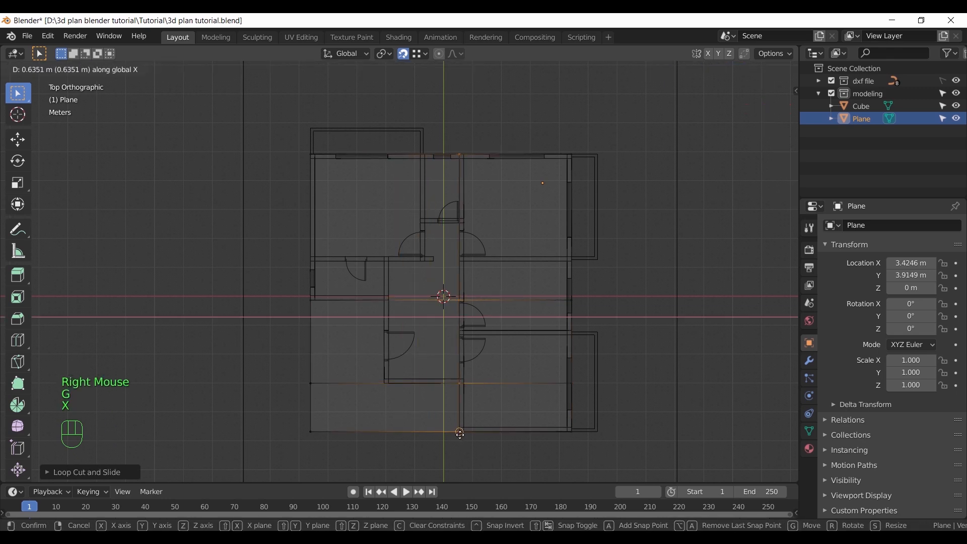
left_click(475, 461)
Add another vertical loop cut to the floor plane, aligned along X with the outer edge of the entrance hall's left wall
key("ctrl+r")
left_click(415, 426)
right_click(403, 419)
key("g")
key("x")
left_click(386, 397)
In solid shading and face selection, delete the three floor faces lying outside the apartment's walls
mouse_move(387, 396)
middle_mouse_down()
mouse_move(480, 379)
mouse_move(460, 359)
middle_mouse_up()
key("shift+z")
scroll(459, 359, "up", 1)
left_click(108, 69)
left_click(456, 357)
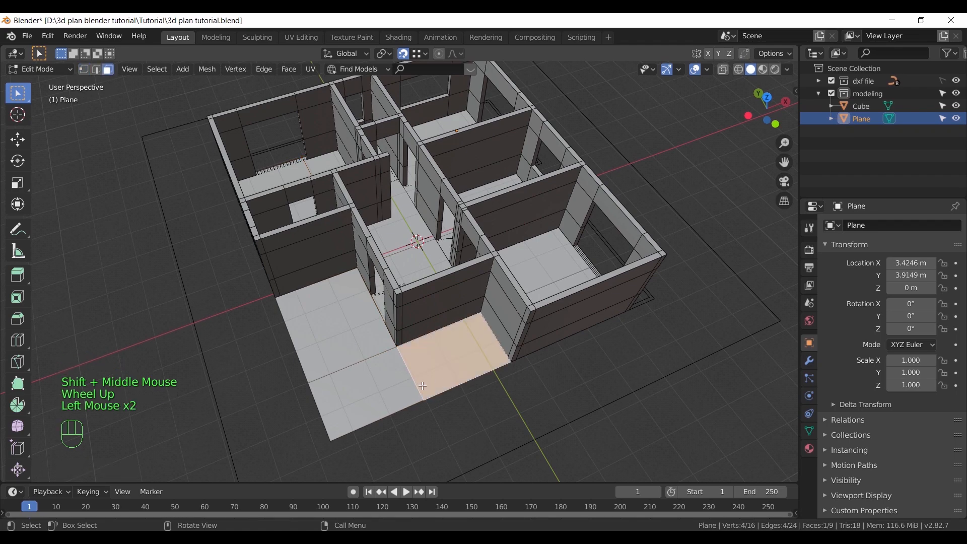
left_click(367, 396, "shift")
left_click(343, 307, "shift")
key("x")
left_click(390, 382)
middle_click_drag(390, 382, 471, 390)
scroll(475, 370, "up", 1, "shift")
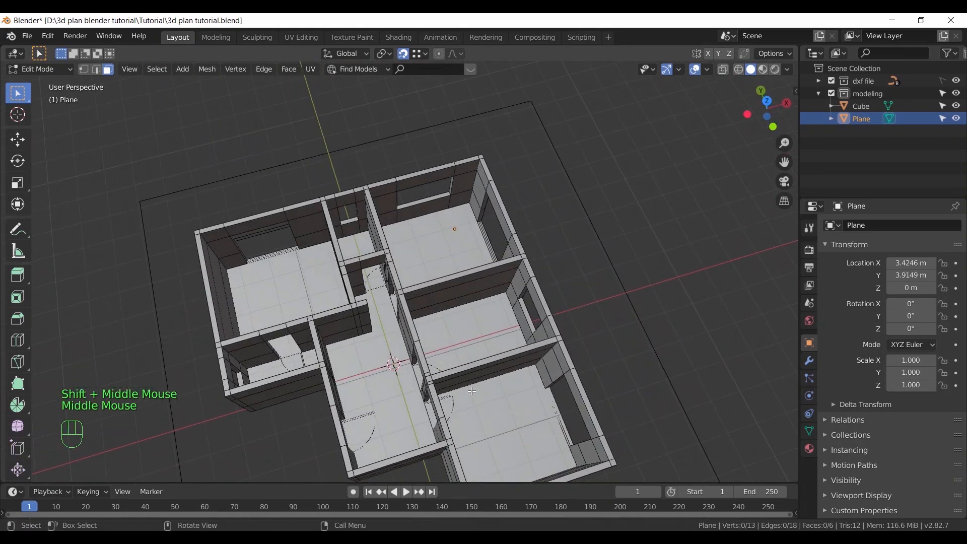
middle_click_drag(419, 334, 457, 380, "shift")
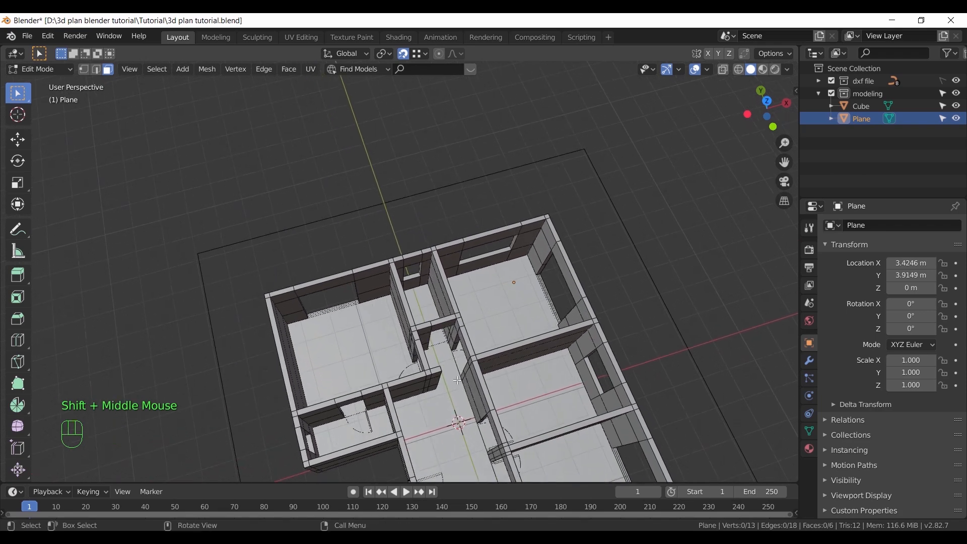
Return to Object Mode, place the 3D cursor on the upper-right balcony, and add a mesh plane there
key("Tab")
scroll(423, 342, "down", 3)
middle_click_drag(469, 386, 420, 357)
middle_click_drag(438, 403, 363, 328, "shift")
scroll(430, 340, "up", 5)
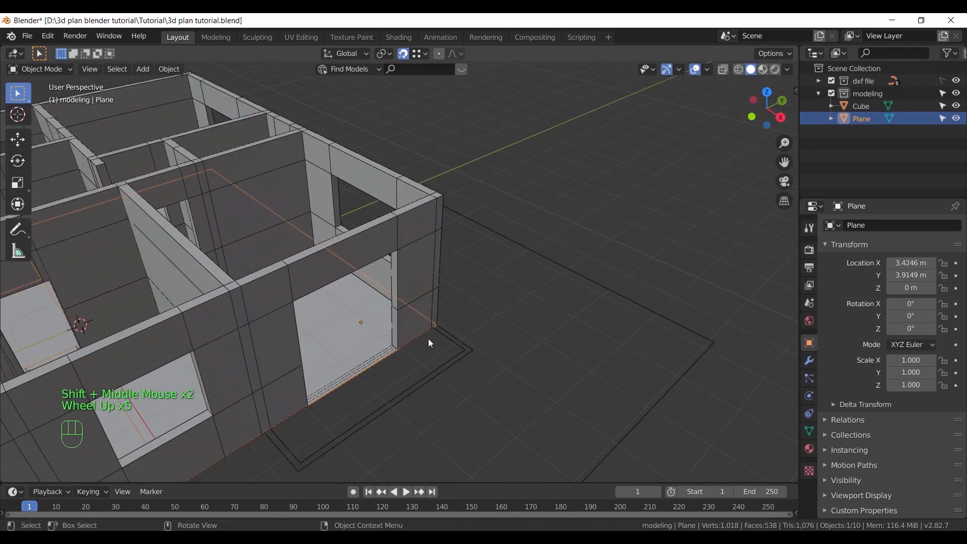
right_click(378, 393, "shift")
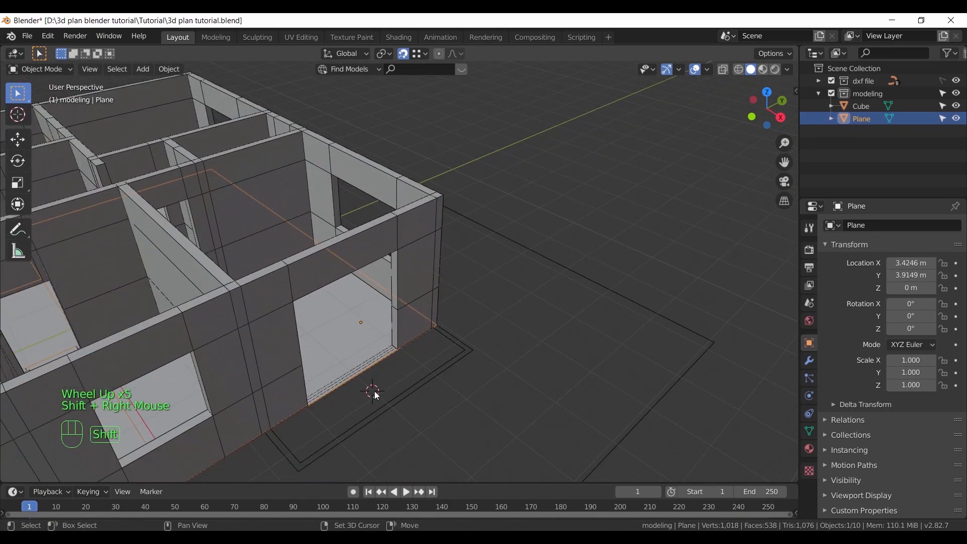
key("shift+a")
mouse_move(375, 289)
left_click(414, 291)
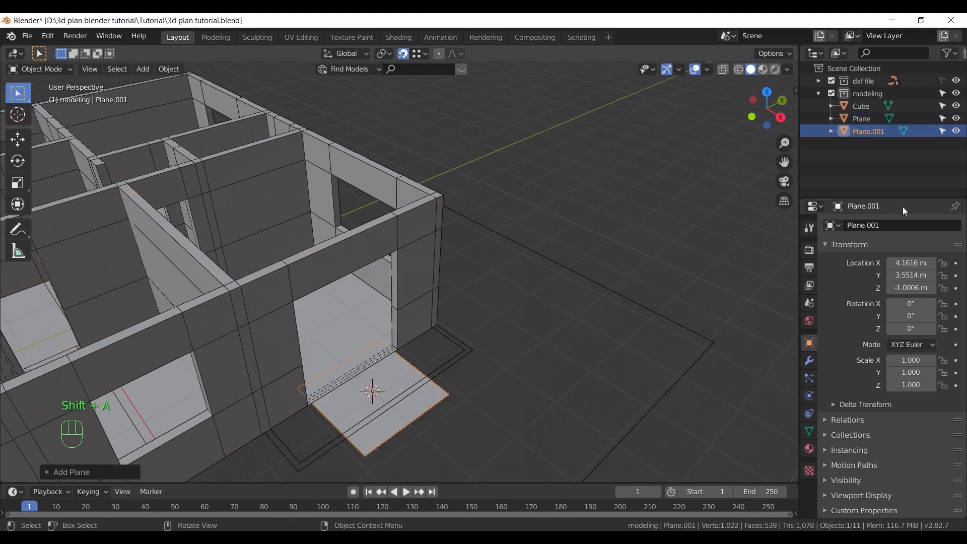
Rename the new balcony plane "balcony floor" and the apartment's floor plane "main floor"
scroll(896, 191, "up", 1)
double_click(875, 132)
type("balcony floor")
key("Return")
double_click(877, 133)
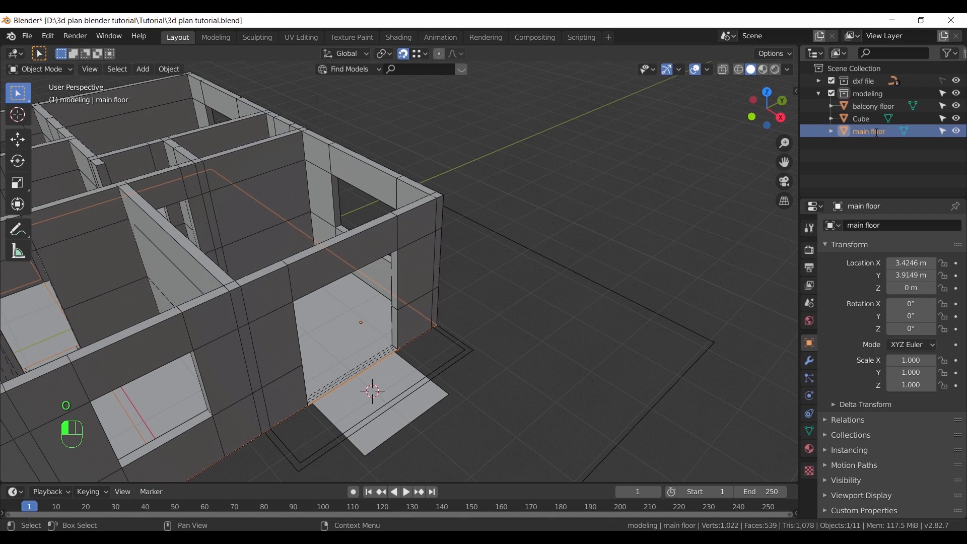
Move the balcony floor plane so its outer upper corner snaps to the inner corner of the upper-right balcony outline
left_click(393, 374)
middle_click_drag(406, 376, 437, 379)
key("g")
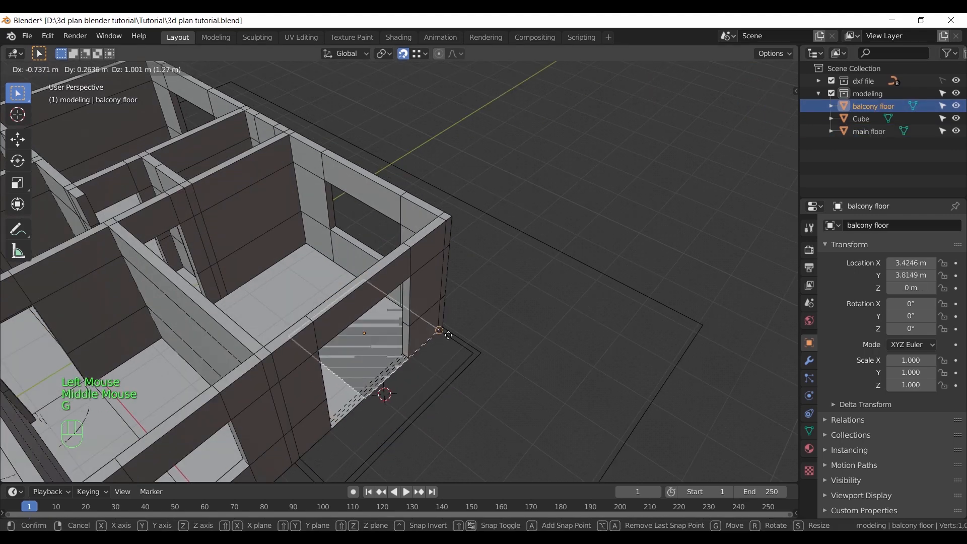
left_click(458, 350)
In Edit Mode with a top wireframe view, move the plane's left edge along X to the apartment wall's outer face
key("Tab")
key("KP_7")
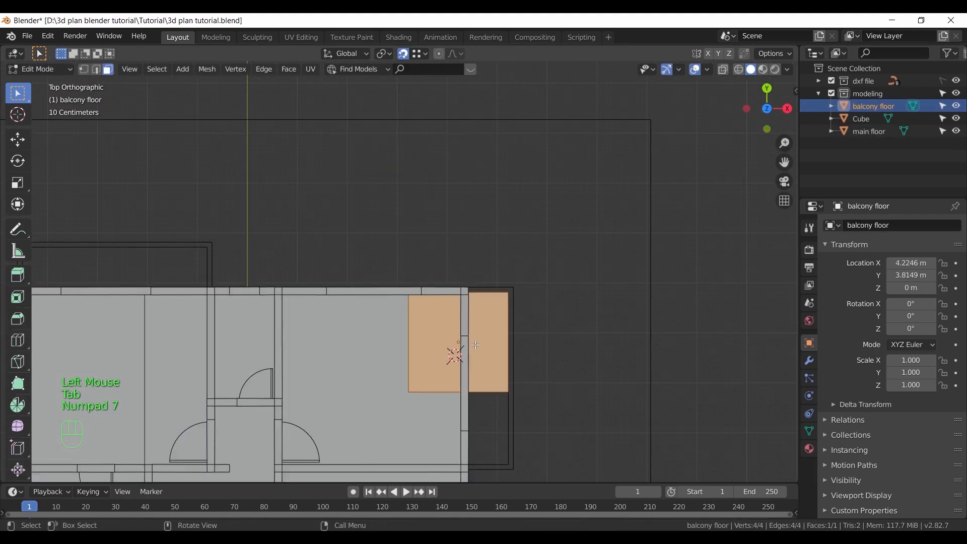
key("z")
middle_click_drag(453, 348, 382, 295, "shift")
scroll(409, 280, "up", 2)
key("1")
left_click_drag(240, 183, 347, 388)
key("g")
key("x")
left_click(387, 218)
Move the plane's lower edge along Y to the inner line of the upper-right balcony's lower border
left_click(445, 343)
middle_click_drag(465, 398, 443, 307, "shift")
key("g")
left_click(423, 361)
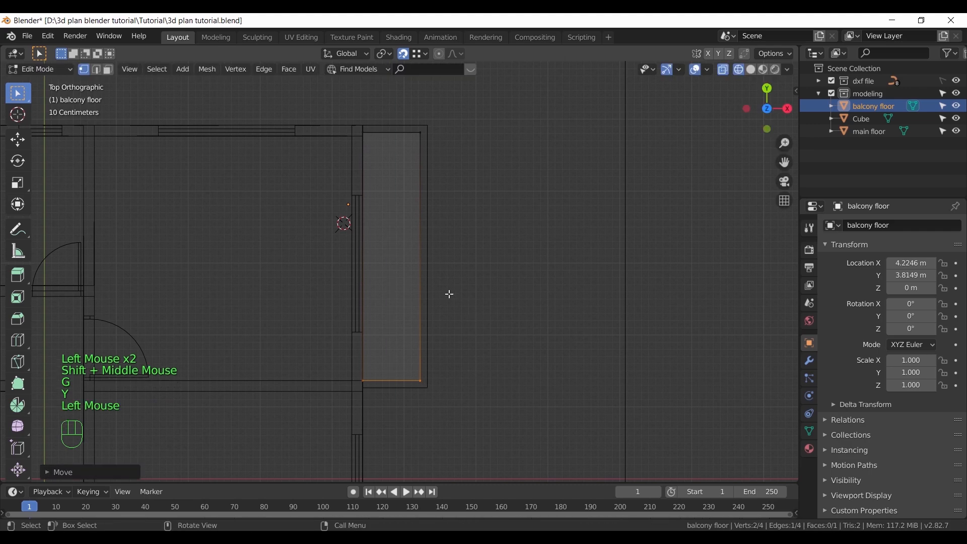
scroll(438, 262, "down", 1)
middle_click_drag(438, 262, 441, 304, "shift")
scroll(434, 293, "up", 2)
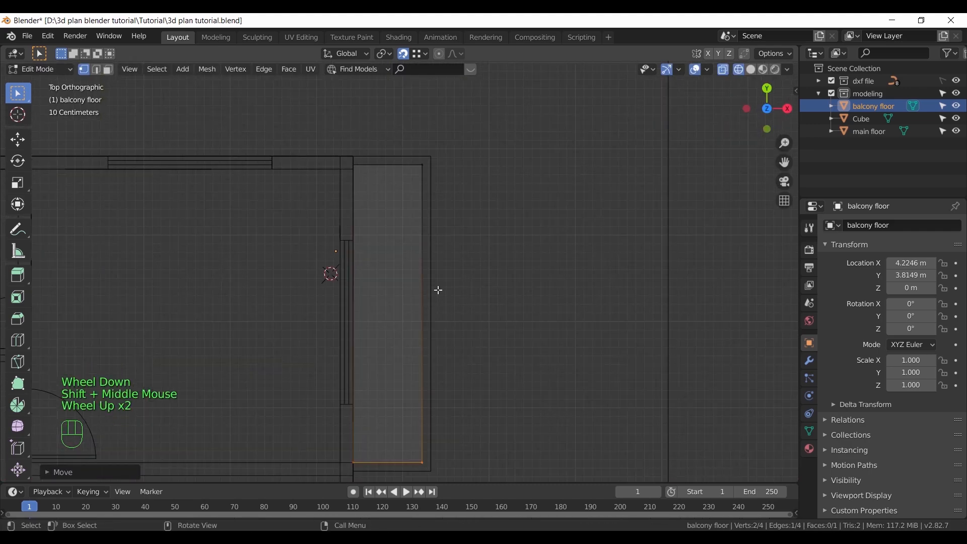
Duplicate the balcony floor face onto the lower-right balcony, snapping it to the outline's lower inner corner
scroll(448, 263, "down", 5)
middle_click_drag(448, 263, 481, 240, "shift")
key("a")
key("shift+d")
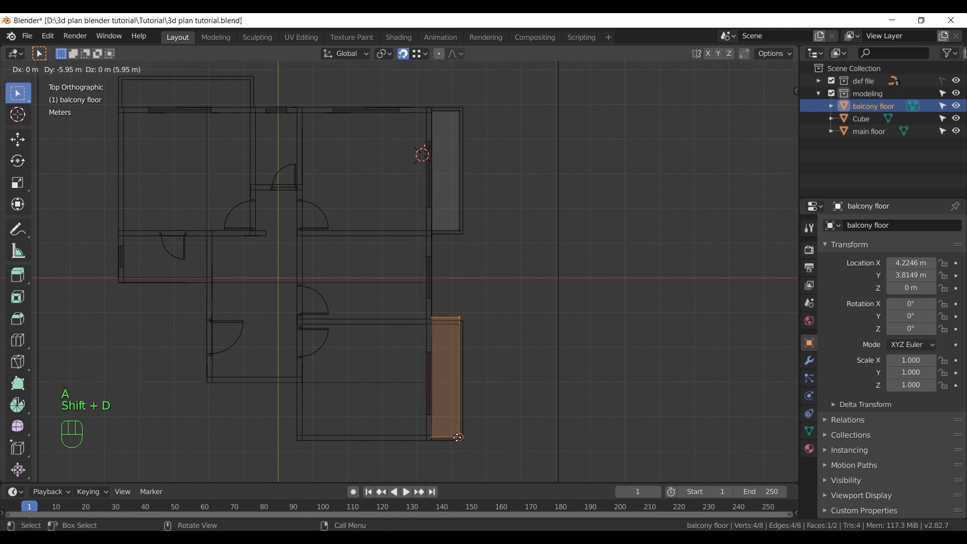
left_click(454, 437)
Move the upper edge of the lower-right balcony floor along Y to the inner line of its upper border
scroll(488, 328, "up", 1)
left_click_drag(425, 316, 507, 372)
scroll(482, 350, "up", 2)
key("g")
key("y")
left_click(544, 328)
scroll(514, 312, "down", 4)
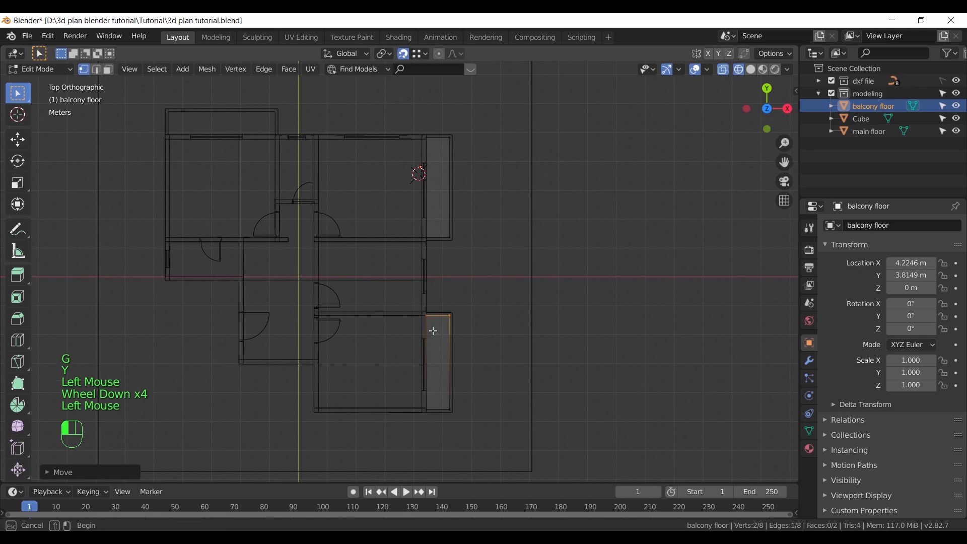
Duplicate the lower-right balcony floor above the upper-left balcony and rotate the copy 90° about Z
left_click_drag(415, 307, 487, 443)
key("shift+d")
left_click(278, 92)
middle_click_drag(278, 92, 469, 297, "shift")
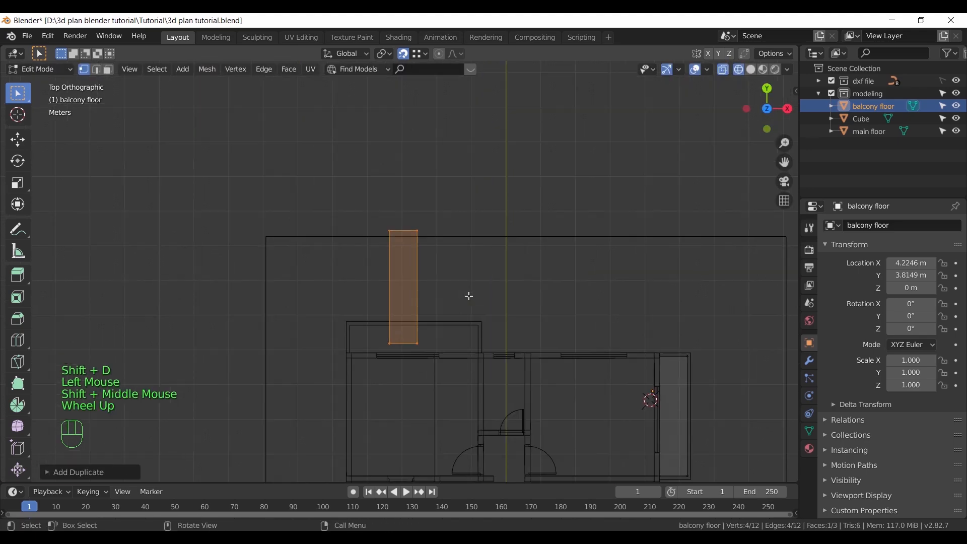
scroll(469, 296, "up", 2)
type("rz90")
left_click(483, 331)
Snap the rotated face into the upper-left balcony outline and move its left edge along X to the inner border line
key("g")
left_click(487, 369)
left_click(358, 352)
scroll(347, 389, "up", 4)
scroll(349, 440, "down", 1)
key("g")
key("x")
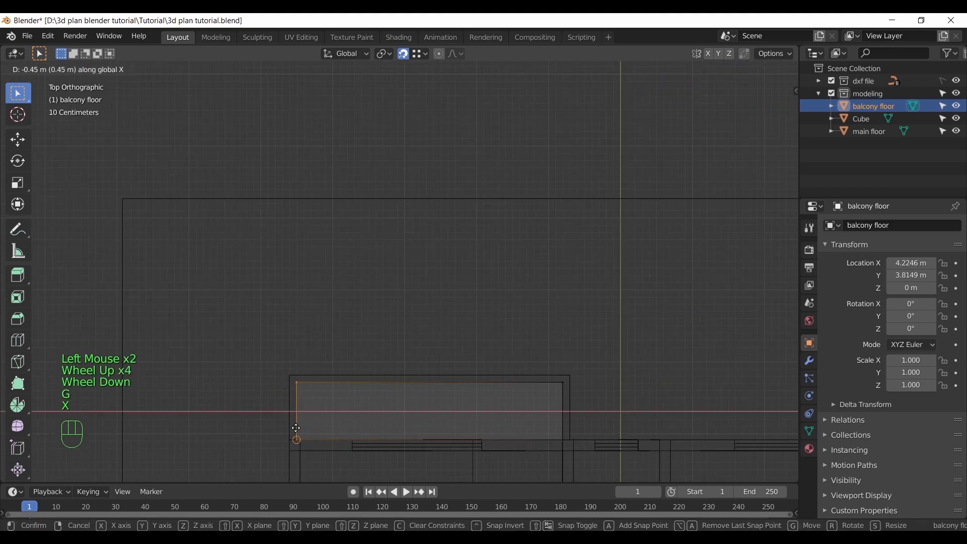
left_click(296, 428)
Return to Object Mode and switch the viewport to solid shading
scroll(477, 350, "down", 5)
middle_click_drag(477, 350, 483, 270)
key("Tab")
scroll(546, 334, "down", 3)
key("z")
Add a mesh cube at the lower-right balcony and snap its top corner to the outline's outer lower corner
mouse_move(543, 328)
middle_mouse_down()
mouse_move(500, 351)
mouse_move(483, 328)
mouse_move(502, 323)
mouse_move(442, 355)
mouse_move(512, 364)
mouse_move(379, 357)
mouse_move(313, 368)
mouse_move(392, 308)
middle_mouse_up()
scroll(502, 322, "up", 2)
middle_click_drag(393, 307, 428, 352, "shift")
scroll(454, 356, "up", 2)
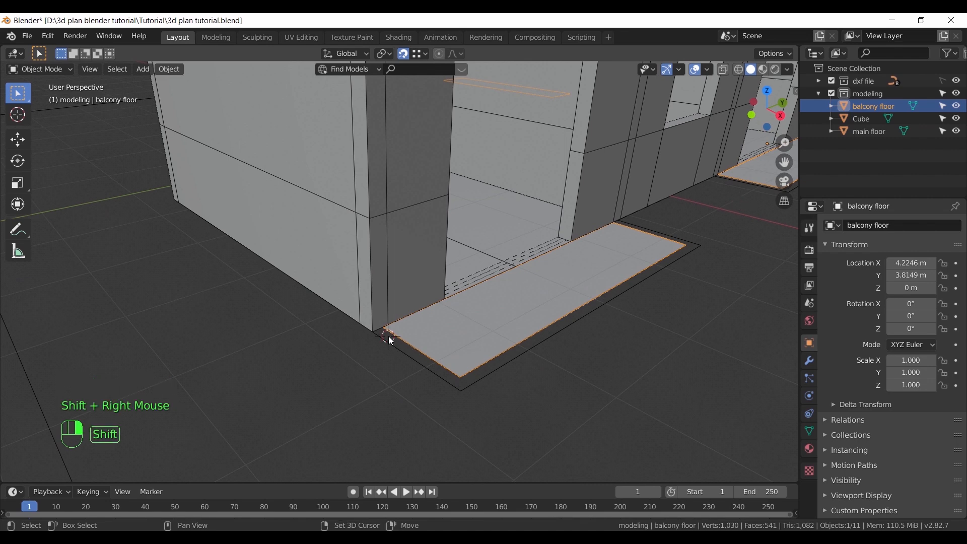
key("shift+a")
mouse_move(385, 291)
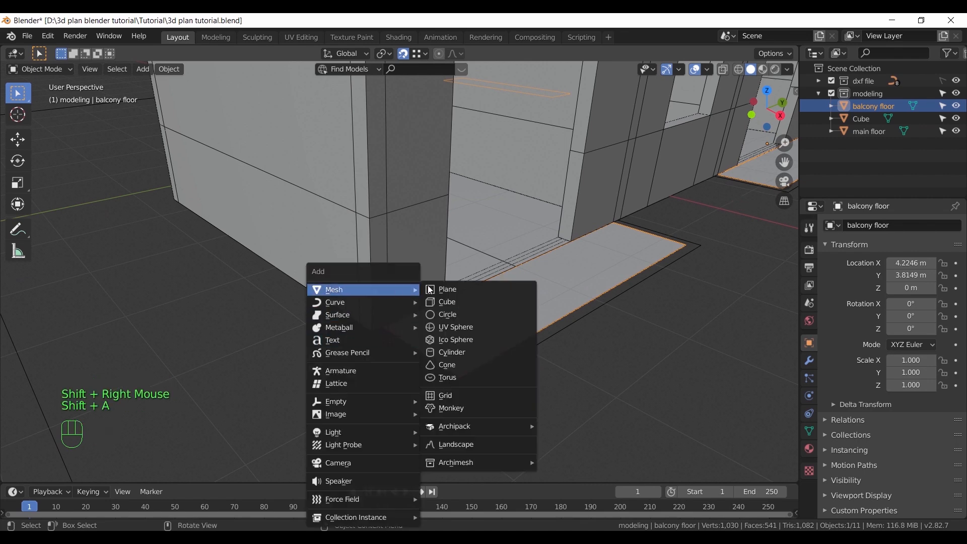
left_click(447, 302)
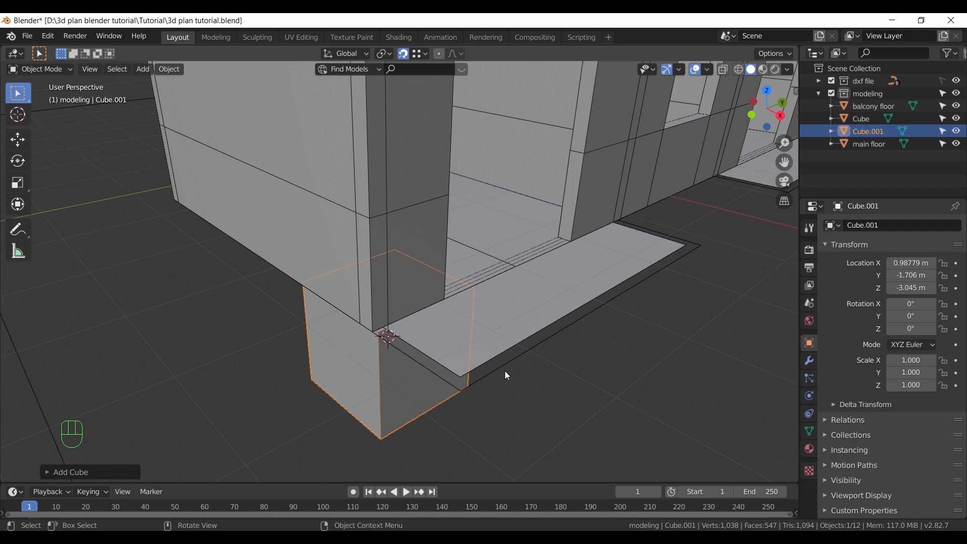
key("g")
left_click(479, 397)
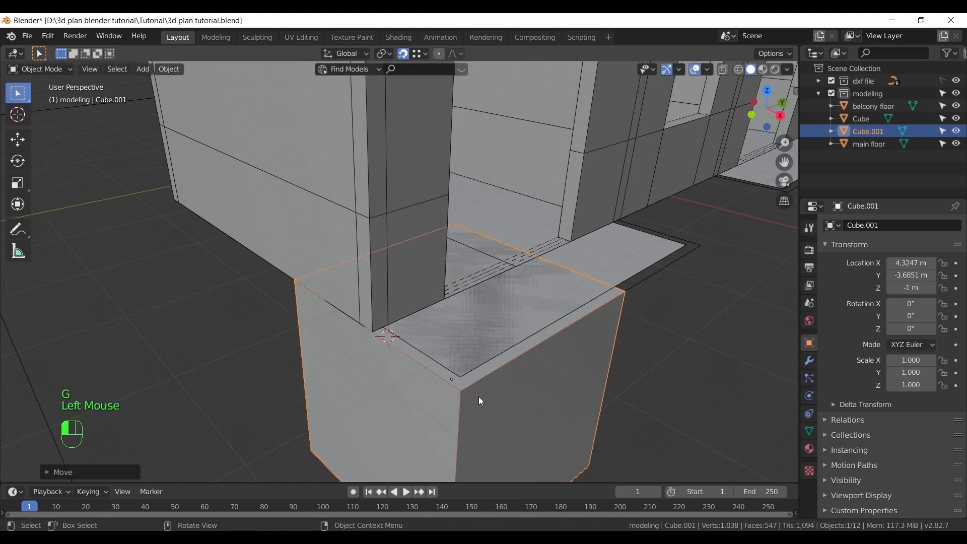
From the top view, scale the cube down to about 0.129 and snap it back to the balcony outline's outer corner
key("KP_7")
scroll(550, 394, "down", 1)
middle_click_drag(582, 371, 475, 293, "shift")
scroll(475, 294, "up", 7)
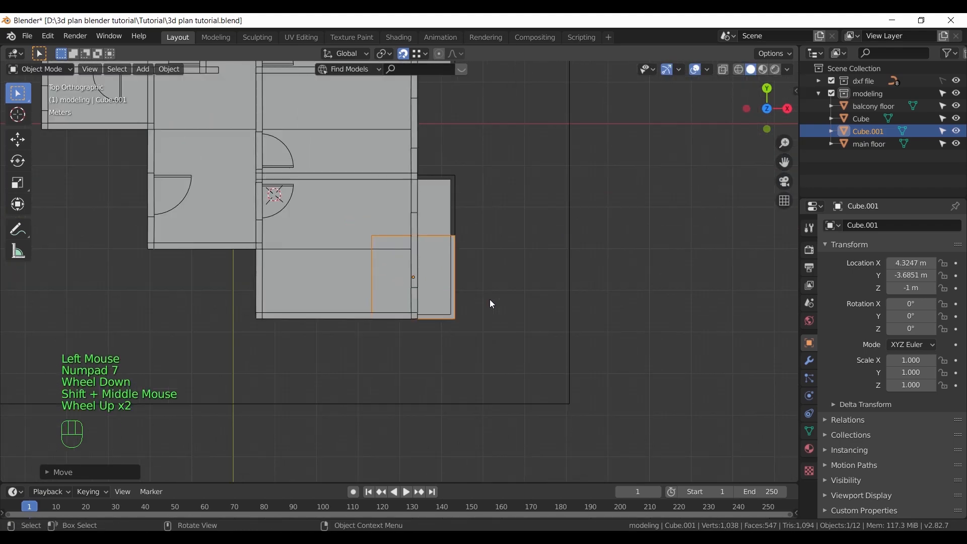
key("s")
left_click(457, 301)
key("g")
left_click(548, 399)
In Edit Mode with wireframe shading, move the cube's upper side along Y to the inner line of the balcony border
middle_click_drag(548, 400, 463, 343, "shift")
scroll(463, 344, "up", 4)
key("Tab")
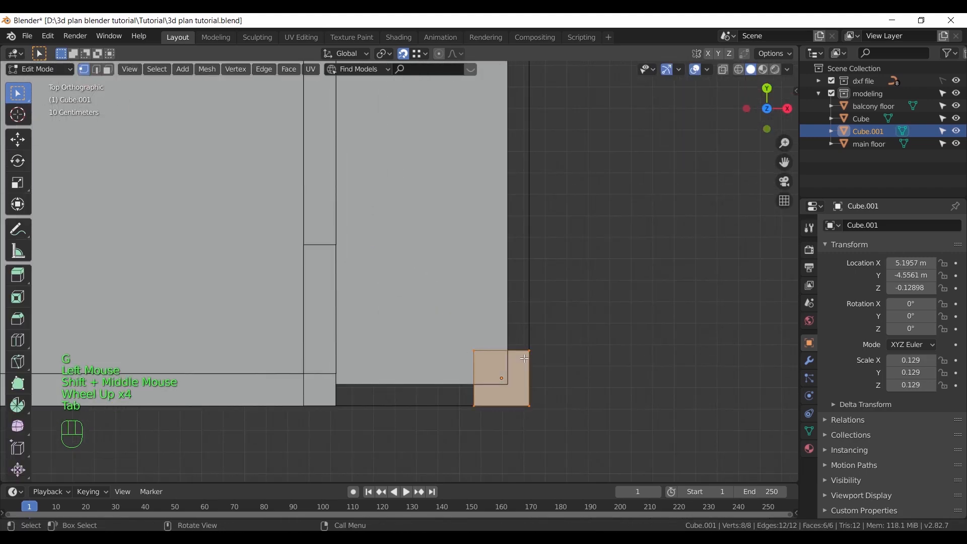
key("z")
left_click(519, 351)
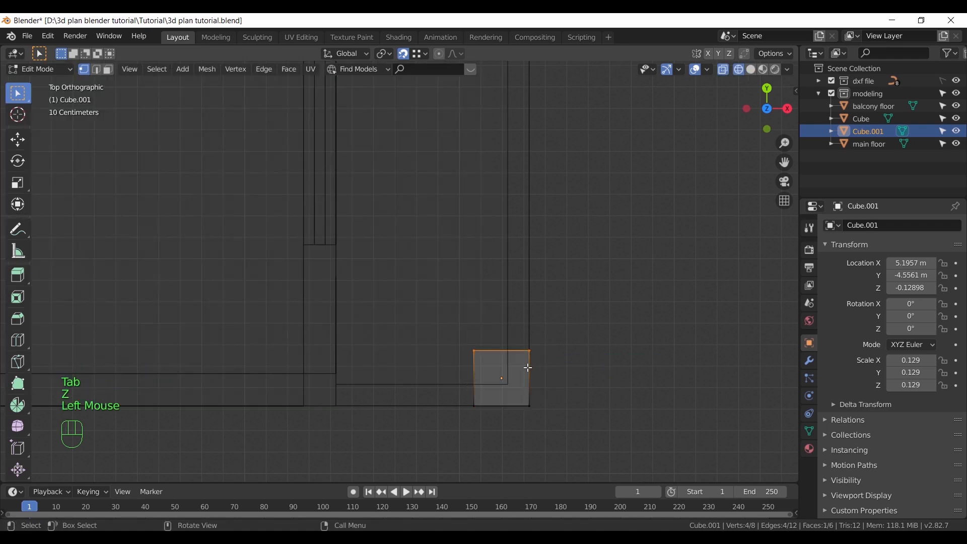
key("g")
key("y")
left_click(513, 386)
Move the cube's left side along X to the inner line of the balcony's outer border
left_click(476, 401)
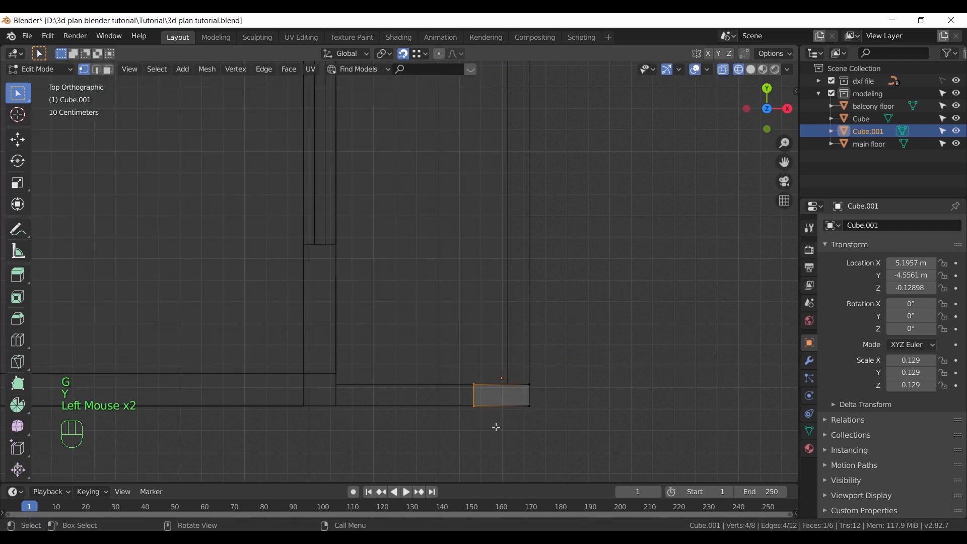
key("g")
key("x")
left_click(508, 387)
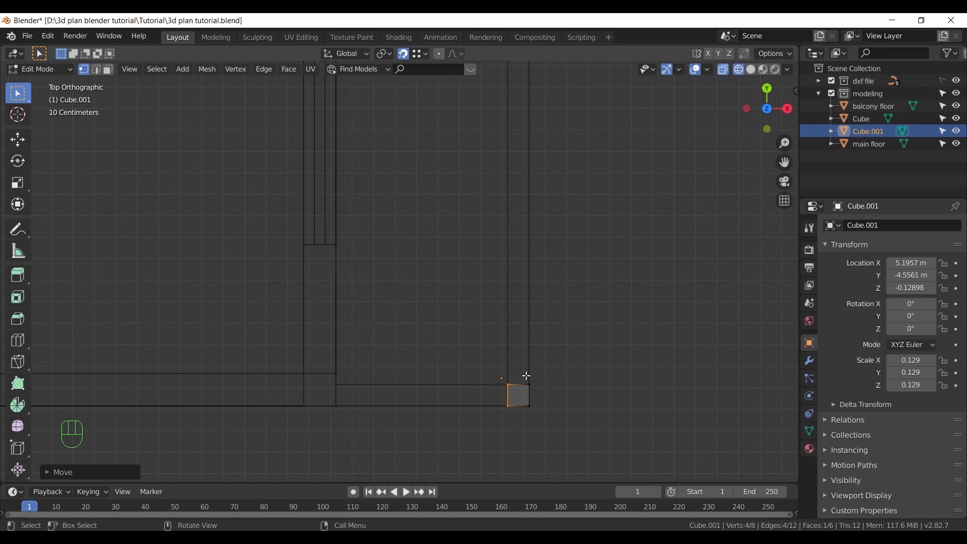
In Object Mode with solid shading, set the cube's Z dimension to 0.2 m and raise it along Z onto the plan
key("Tab")
middle_click_drag(591, 363, 578, 334)
key("KP_Decimal")
scroll(453, 296, "down", 3)
key("z")
scroll(529, 270, "down", 5)
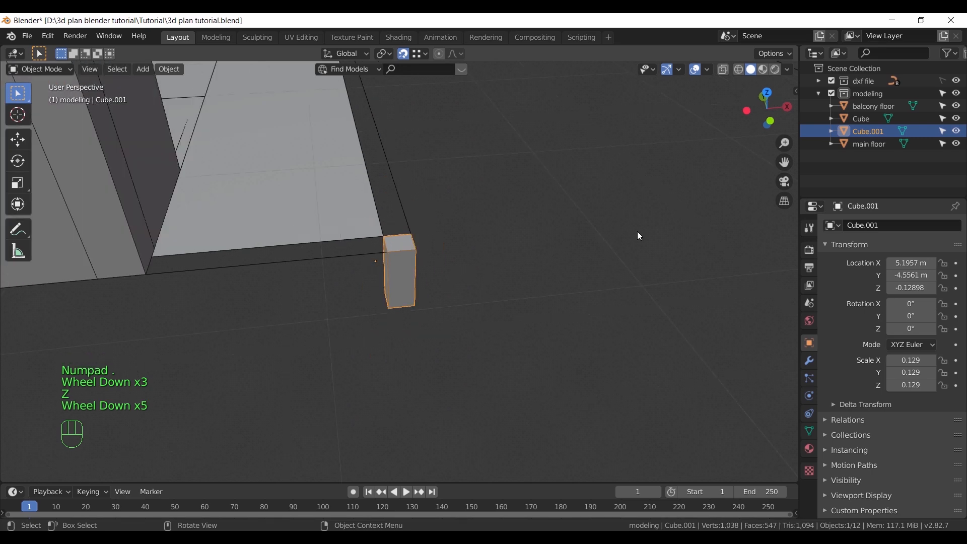
key("n")
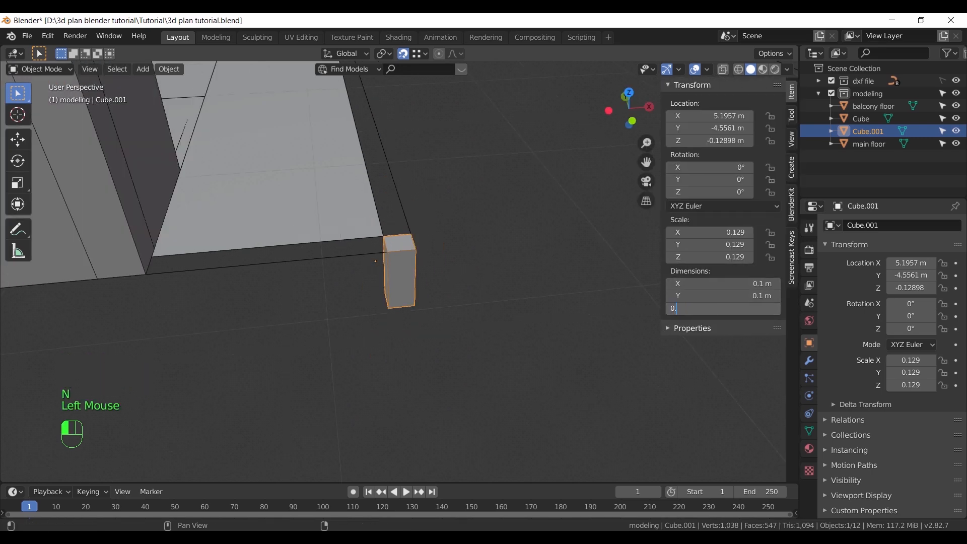
key("g")
key("z")
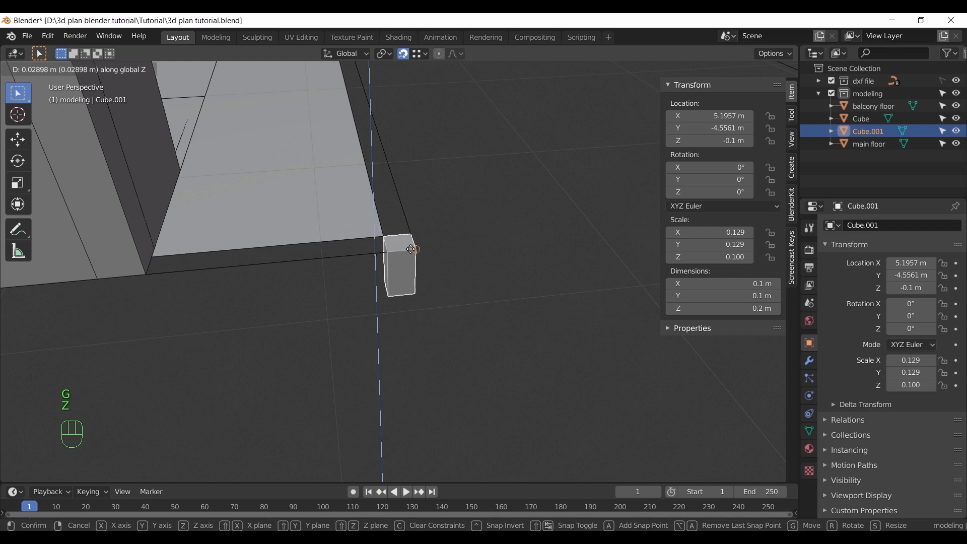
left_click(421, 197)
key("g")
key("z")
left_click(440, 255)
Set the cube's Z dimension to 0.1 m and lower it along Z to rest on the plan
scroll(439, 259, "down", 3)
middle_click_drag(439, 262, 398, 232)
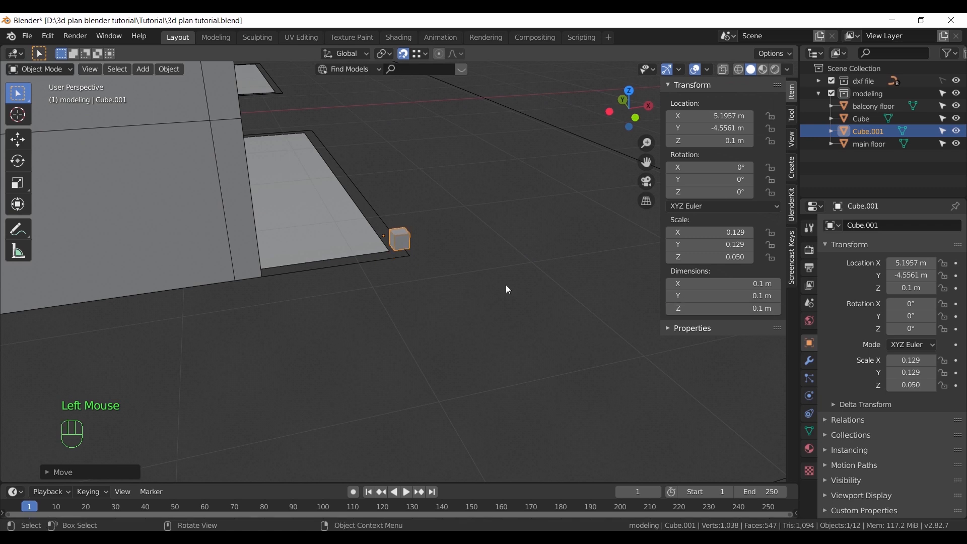
key("g")
key("z")
left_click(410, 259)
In Edit Mode, extrude the cube's wall-facing side along the balcony's short border to the apartment wall
middle_click_drag(419, 276, 137, 56)
scroll(402, 255, "up", 3)
key("Tab")
key("e")
left_click(448, 266)
Extrude the corner block's inner face along the long border to the inner far corner, and again to the outer line
scroll(406, 242, "down", 4)
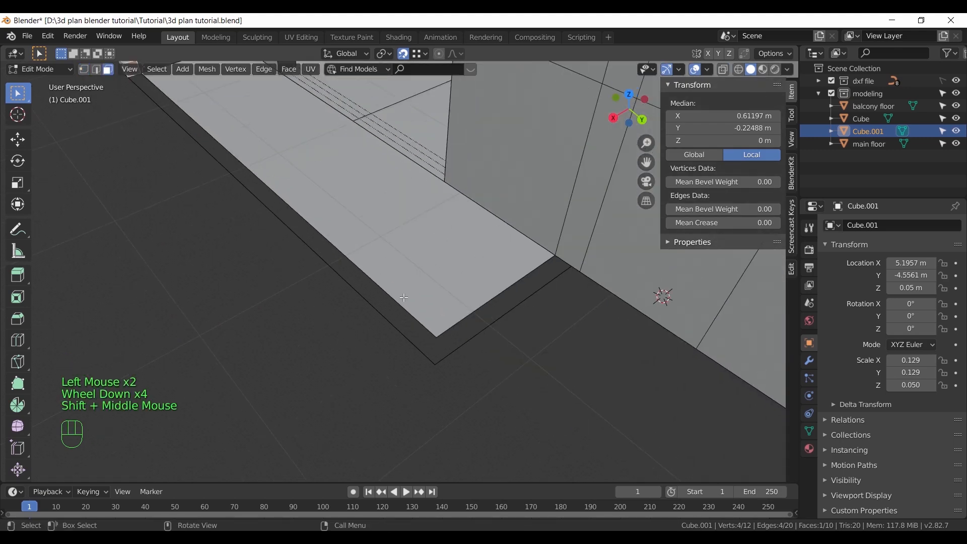
key("e")
left_click(435, 359)
key("e")
left_click(436, 361)
middle_click_drag(436, 362, 410, 352)
Extrude the far corner block's wall-facing side to the apartment wall and return to Object Mode
scroll(410, 352, "up", 2)
left_click(228, 350)
key("e")
left_click(519, 275)
scroll(518, 276, "down", 7)
middle_click_drag(322, 289, 458, 281)
key("Tab")
Duplicate the whole lower-right balcony border in Edit Mode and snap the copy to the upper-right balcony's outer upper corner
key("KP_7")
scroll(468, 278, "down", 4)
scroll(468, 321, "up", 2)
key("Tab")
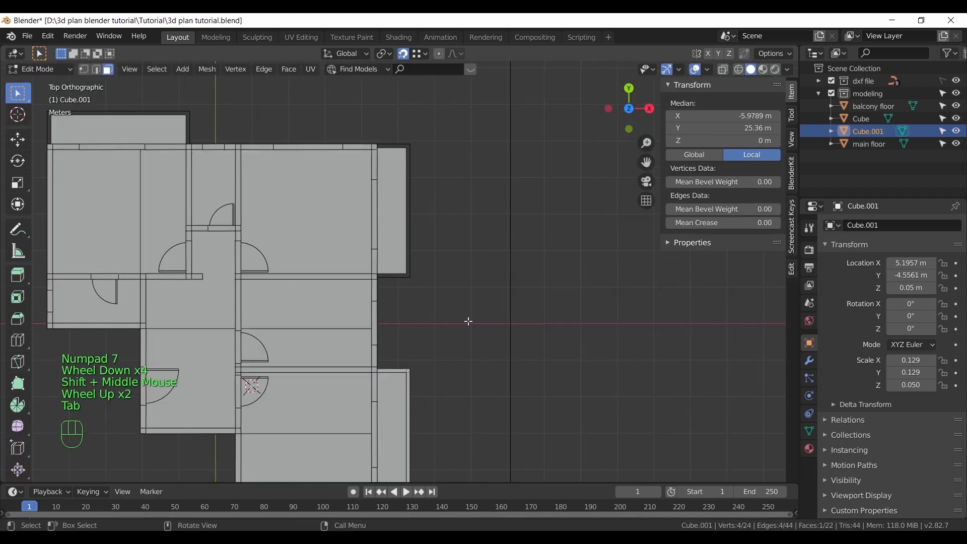
key("shift+d")
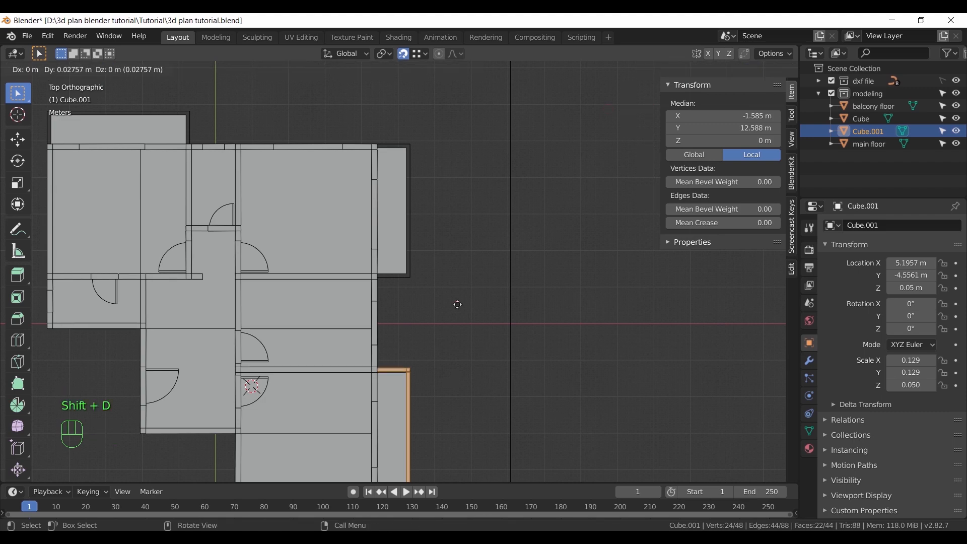
left_click(419, 146)
In wireframe, move the lower section of the copied border along Y to the upper-right balcony's lower outline
scroll(455, 277, "up", 4)
key("Tab")
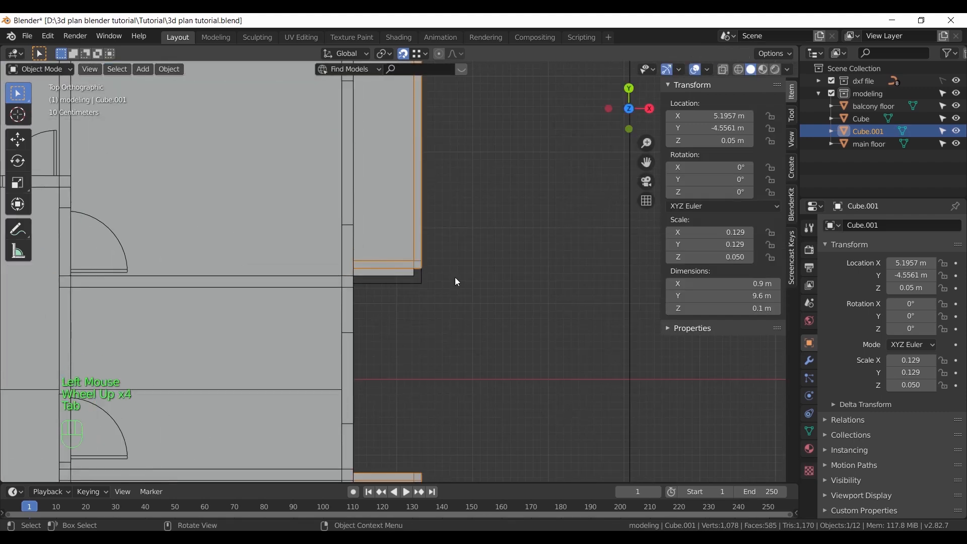
key("Tab")
key("z")
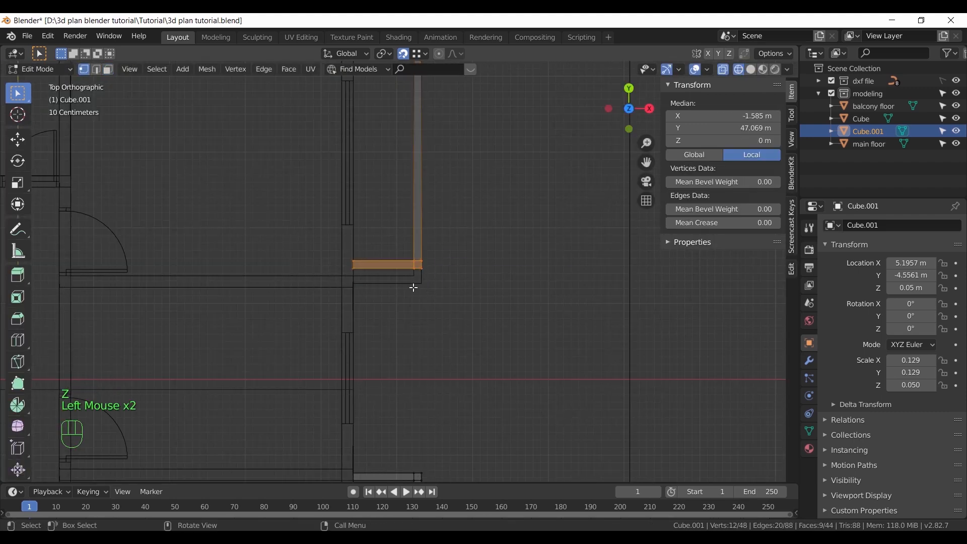
scroll(433, 294, "up", 5)
key("g")
key("y")
left_click(443, 308)
Duplicate the upper-right balcony border above the upper-left balcony and rotate the copy 90° about Z
scroll(492, 350, "down", 8)
middle_click_drag(492, 350, 388, 202, "shift")
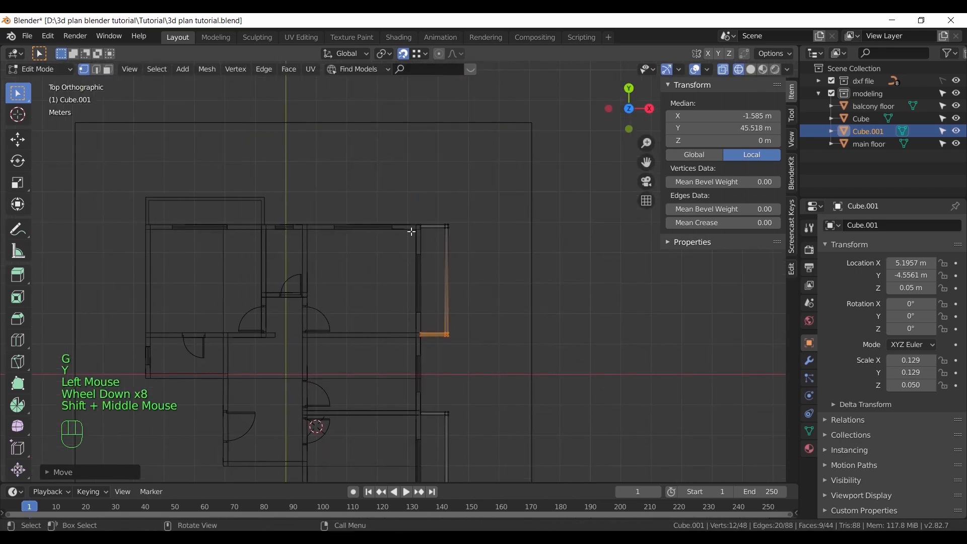
left_click_drag(387, 202, 492, 347)
key("shift+d")
left_click(235, 168)
middle_click_drag(235, 168, 443, 317, "shift")
scroll(443, 317, "up", 2)
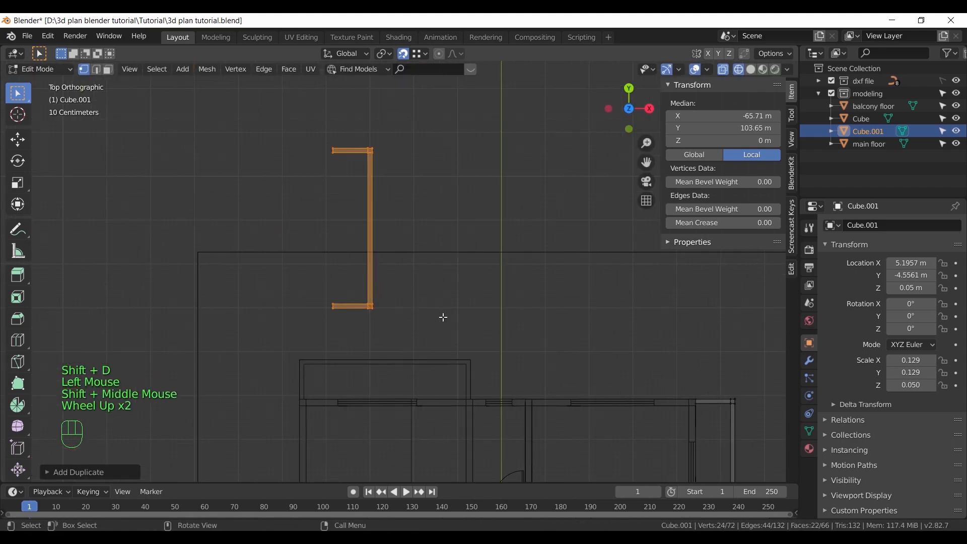
key("r")
key("z")
key("KP_9")
key("KP_0")
left_click(458, 229)
Snap the rotated border to the upper-left balcony's outer corner and move its left section along X to the outline
key("g")
left_click(472, 388)
middle_click_drag(471, 387, 565, 285, "shift")
scroll(455, 339, "up", 3)
left_click(455, 339)
key("g")
key("x")
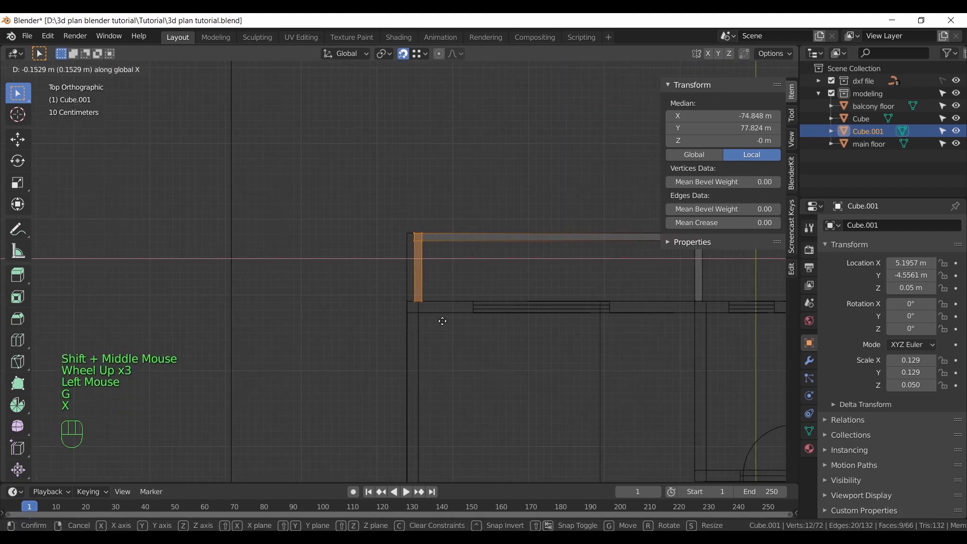
left_click(408, 300)
Return to Object Mode and show the whole apartment in solid shading
scroll(434, 277, "down", 3)
key("Tab")
scroll(471, 322, "down", 5)
mouse_move(472, 322)
middle_mouse_down()
mouse_move(527, 285)
mouse_move(568, 342)
mouse_move(447, 339)
mouse_move(441, 330)
mouse_move(531, 347)
mouse_move(428, 368)
mouse_move(387, 358)
mouse_move(533, 367)
mouse_move(394, 312)
mouse_move(441, 322)
middle_mouse_up()
key("z")
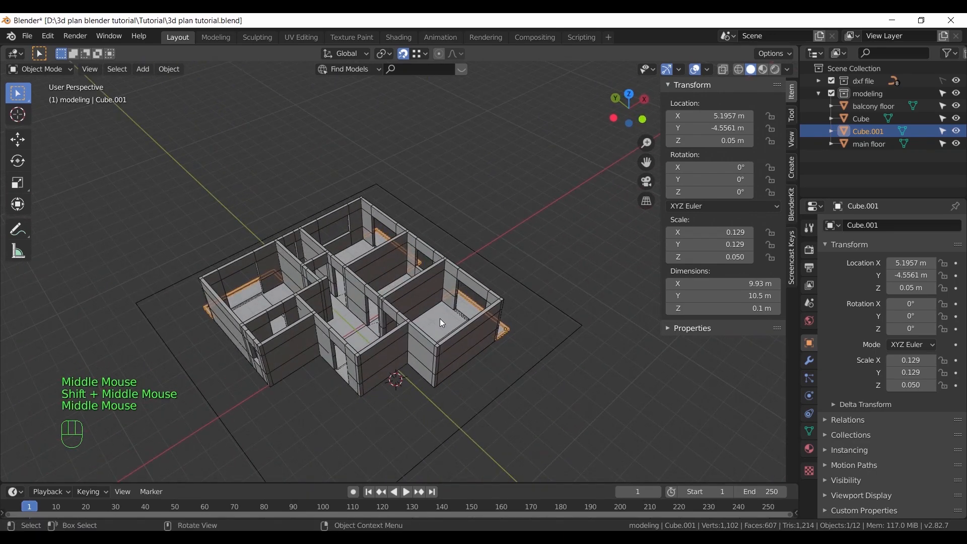
Collapse the modeling collection and create a new collection beneath it named "windows+ doors"
left_click(818, 94)
right_click(852, 109)
left_click(852, 110)
double_click(856, 106)
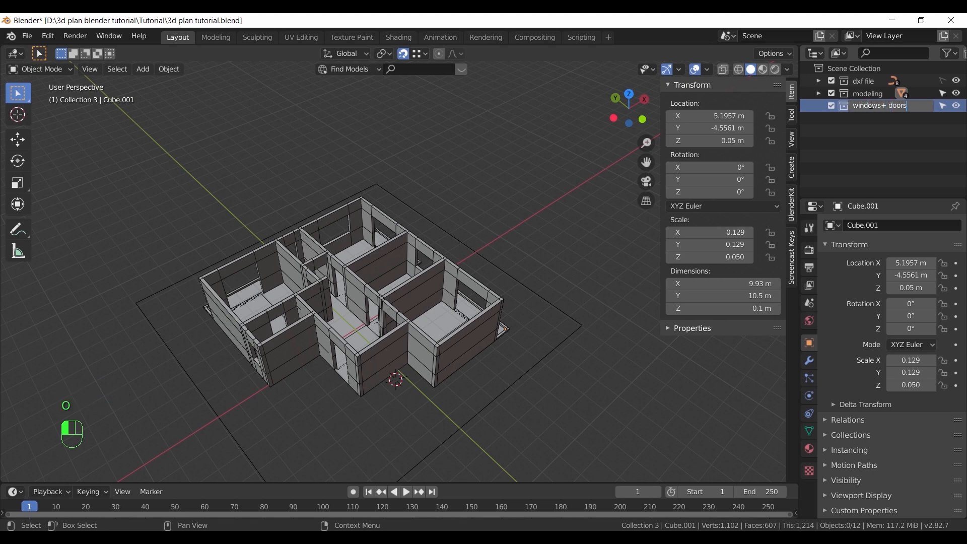
Look up "arch" among the add-ons in Preferences to check whether Archimesh and Archipack are enabled
middle_click_drag(430, 297, 443, 303)
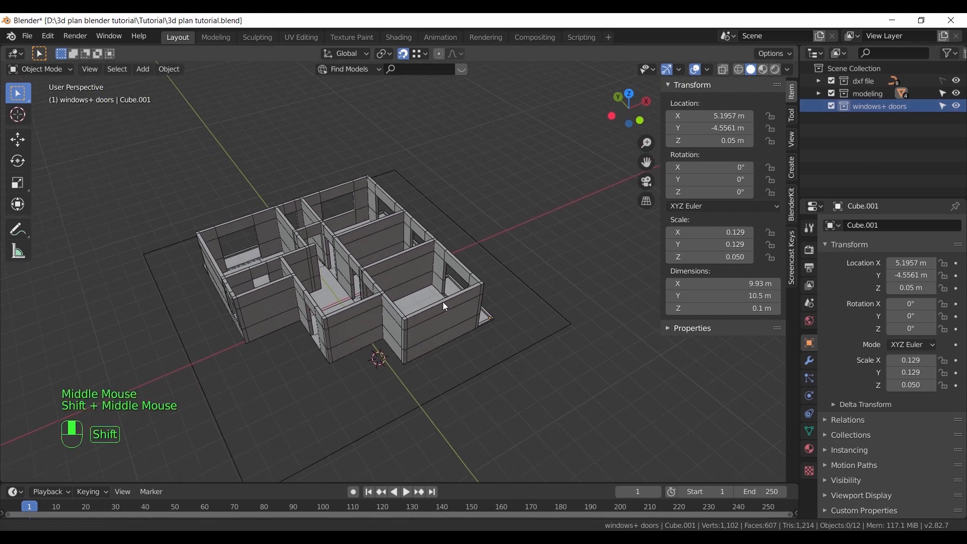
scroll(482, 303, "up", 2)
left_click(49, 37)
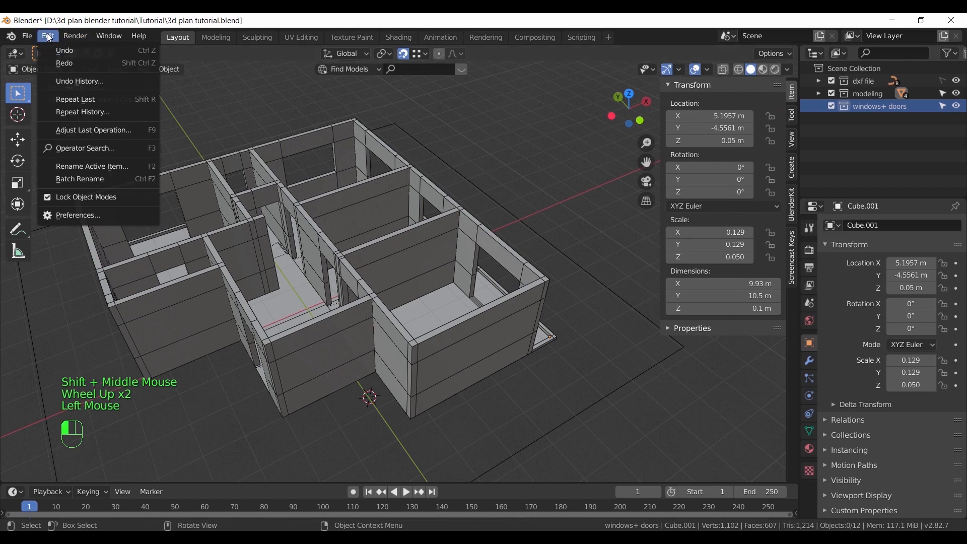
left_click(104, 215)
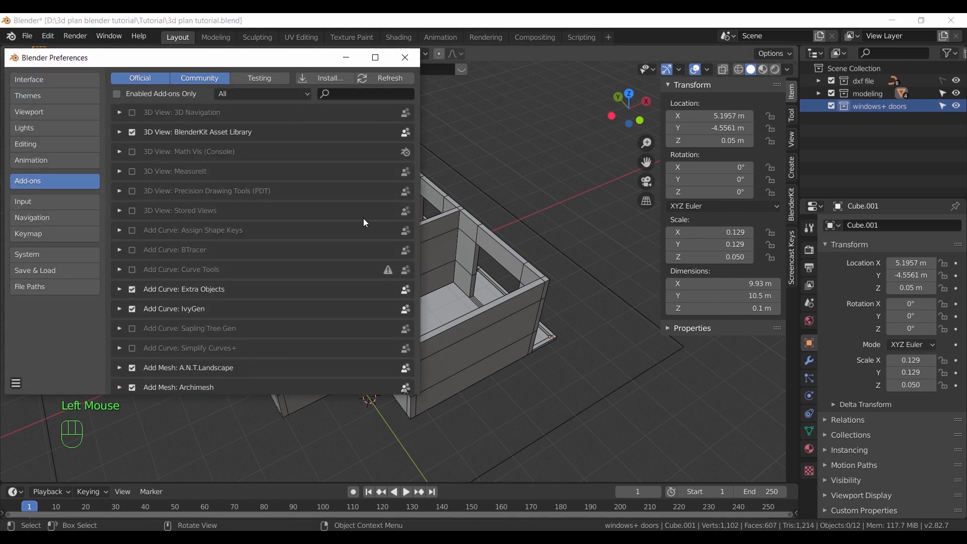
type("arch")
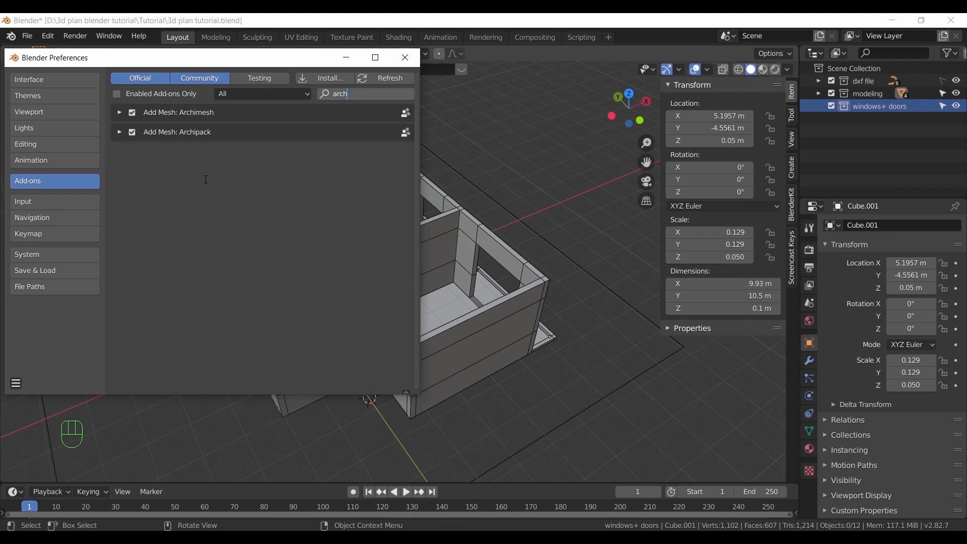
left_click(406, 57)
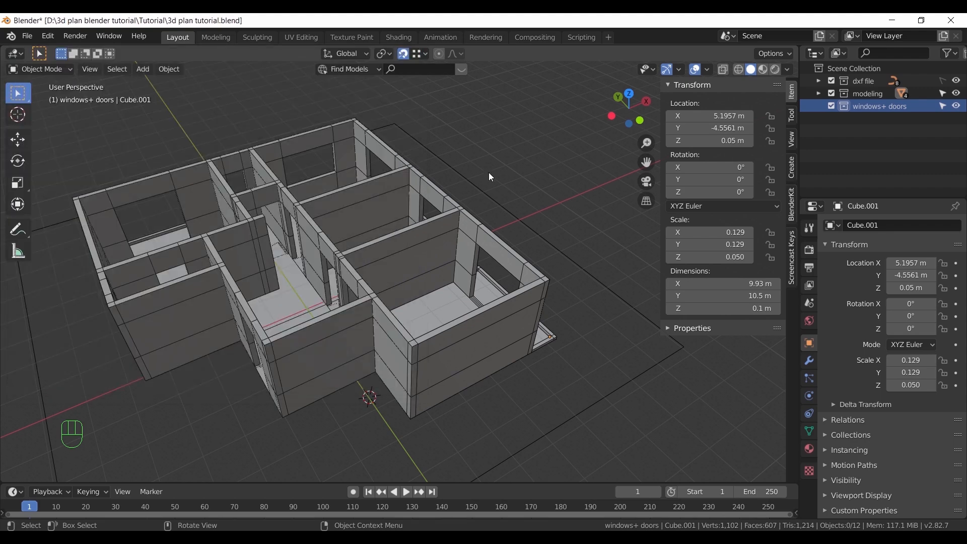
Return the 3D cursor to the world origin and add an Archipack window from the 240x210 rail 3 preset
key("shift+s")
left_click(398, 214)
left_click(143, 69)
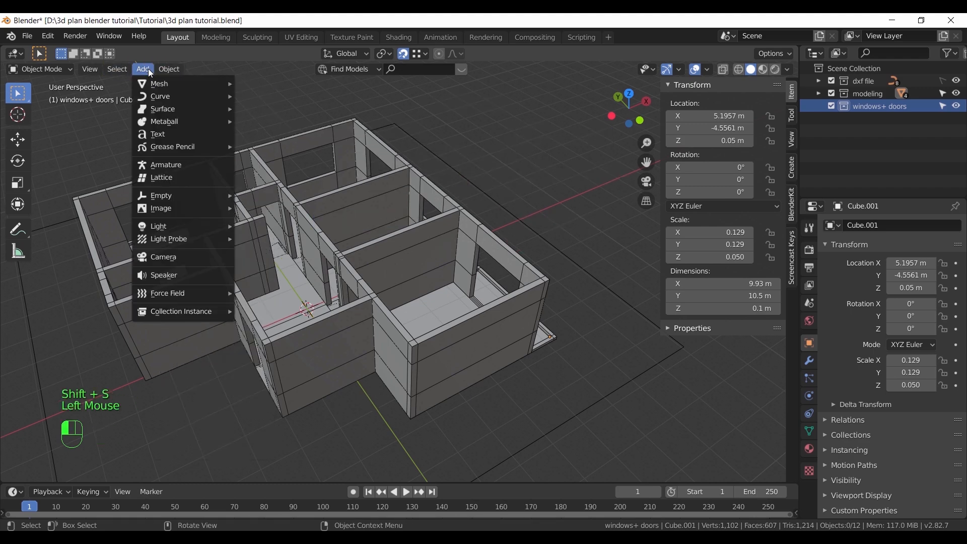
mouse_move(158, 82)
mouse_move(270, 224)
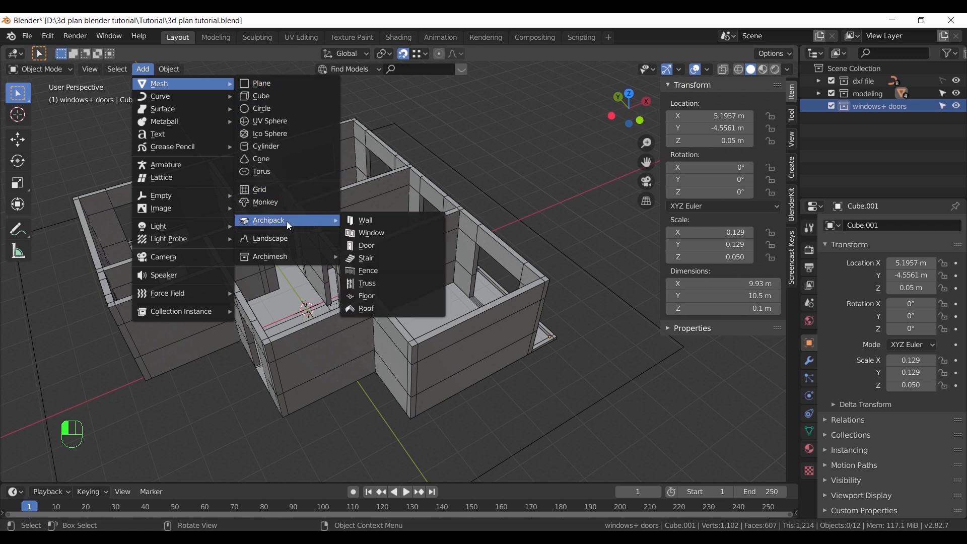
left_click(381, 235)
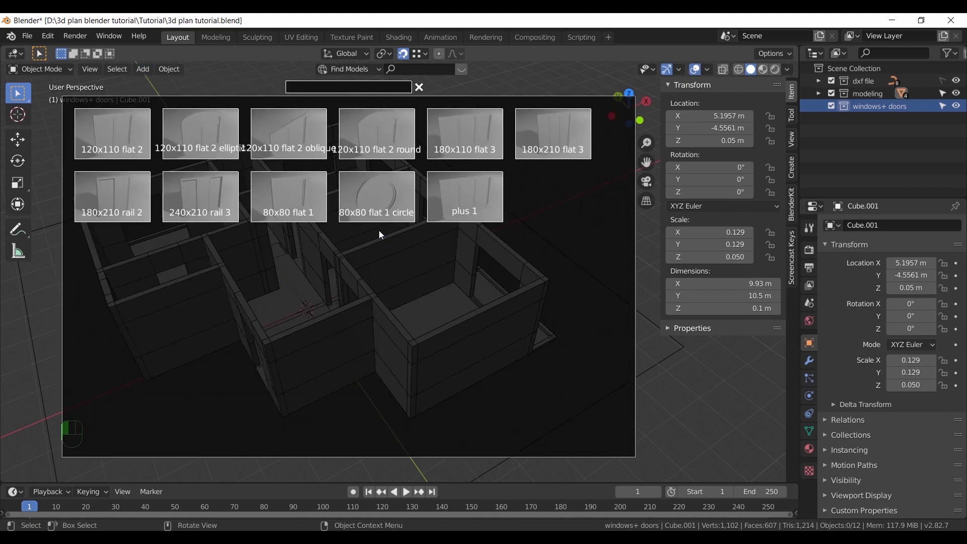
left_click(200, 209)
In top view, move the window within the XY plane onto the wall opening at the lower-right balcony
middle_click_drag(398, 310, 388, 240)
key("KP_7")
scroll(388, 240, "up", 3)
key("g")
key("shift+z")
left_click(431, 316)
scroll(428, 318, "up", 4)
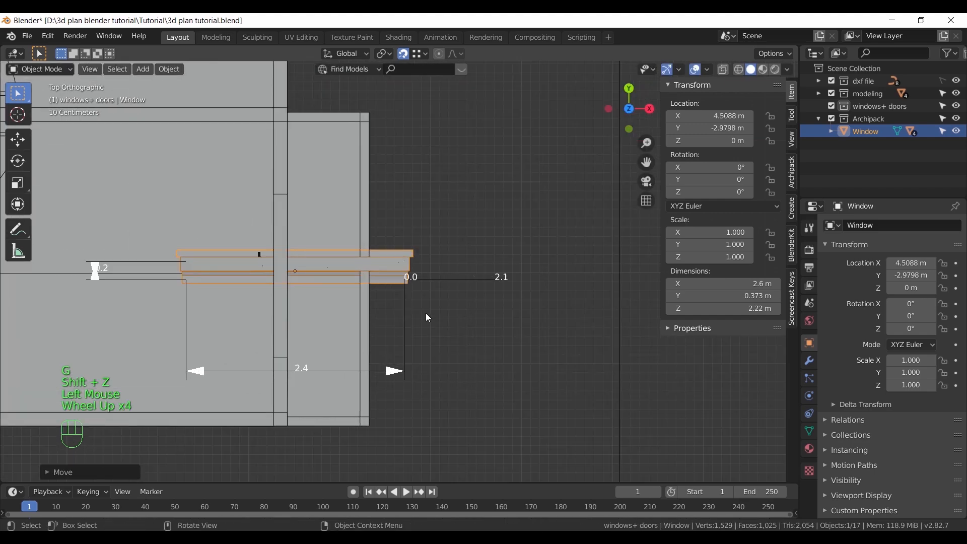
Rotate the window 90° about Z to line it up with the balcony wall
scroll(425, 313, "up", 1)
key("r")
key("z")
key("KP_9")
key("KP_0")
left_click(421, 251)
Raise the window 0.06 m along Z so its base snaps to the floor level
middle_click_drag(286, 292, 370, 254)
scroll(370, 252, "down", 3)
middle_click_drag(377, 205, 381, 292, "shift")
middle_click_drag(381, 292, 403, 275)
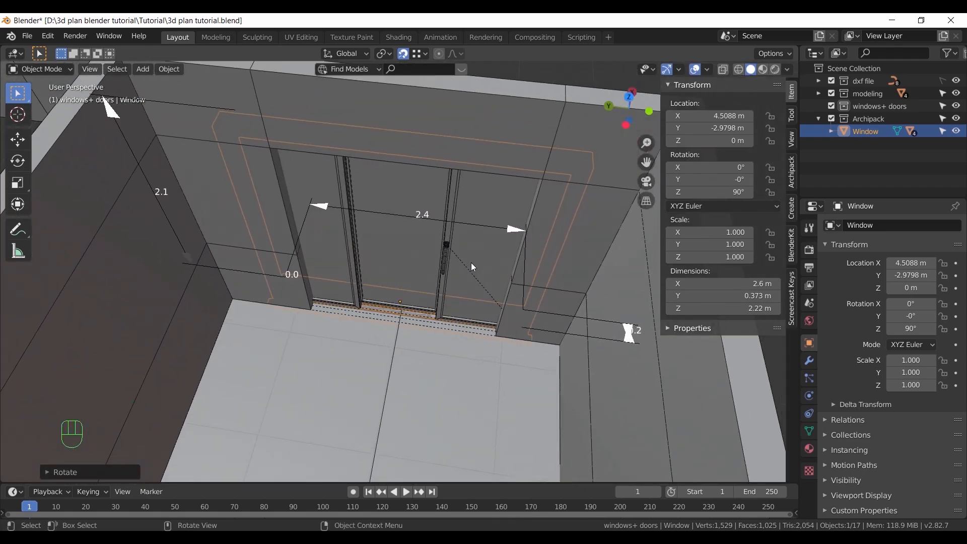
middle_click_drag(506, 326, 437, 304, "shift")
scroll(433, 303, "up", 2)
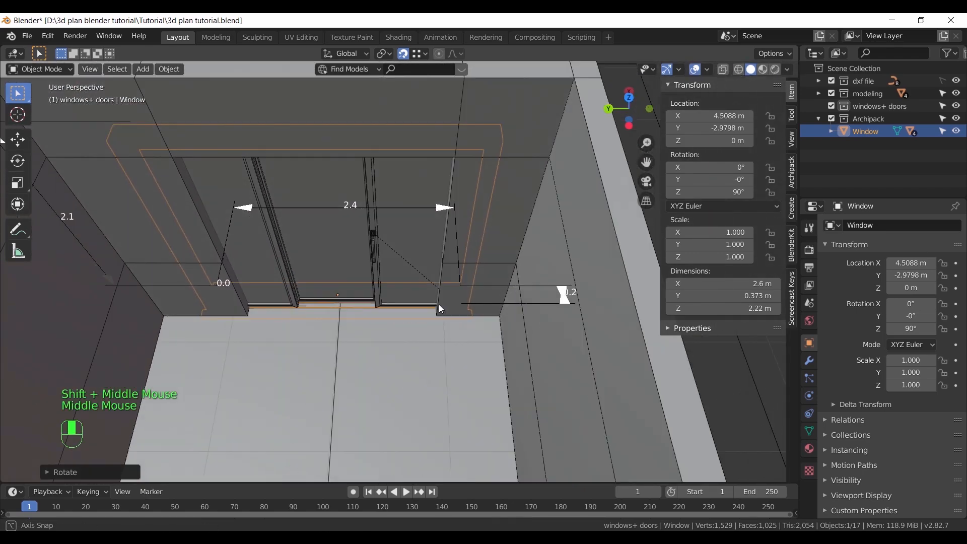
key("g")
key("z")
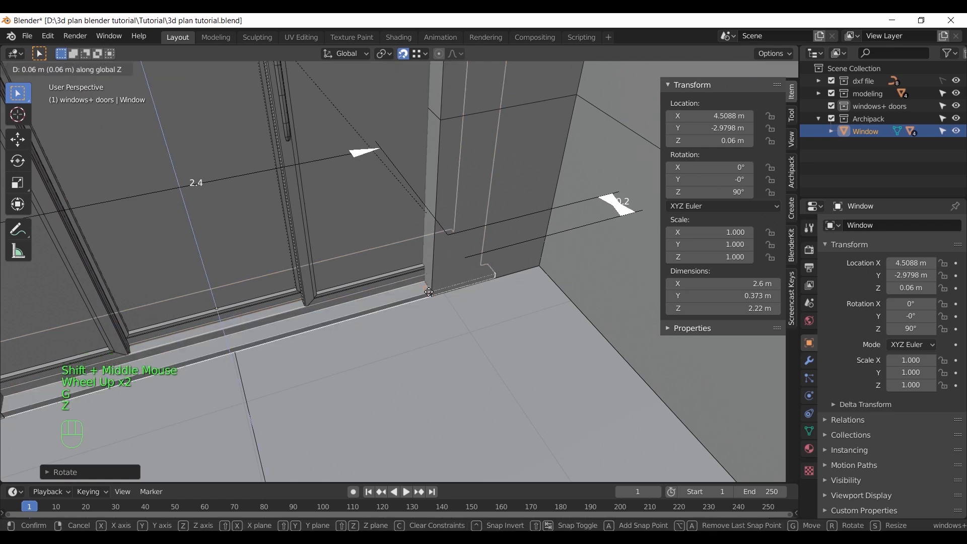
left_click(429, 288)
Resize the window from both ends with its size handles to fit the opening, 1.8 m wide
middle_click_drag(430, 288, 409, 295)
middle_click_drag(409, 295, 429, 311, "shift")
scroll(429, 311, "up", 1, "shift")
middle_click_drag(429, 311, 444, 324, "shift")
left_click_drag(441, 203, 511, 353)
scroll(319, 295, "down", 1)
left_click_drag(173, 245, 264, 235)
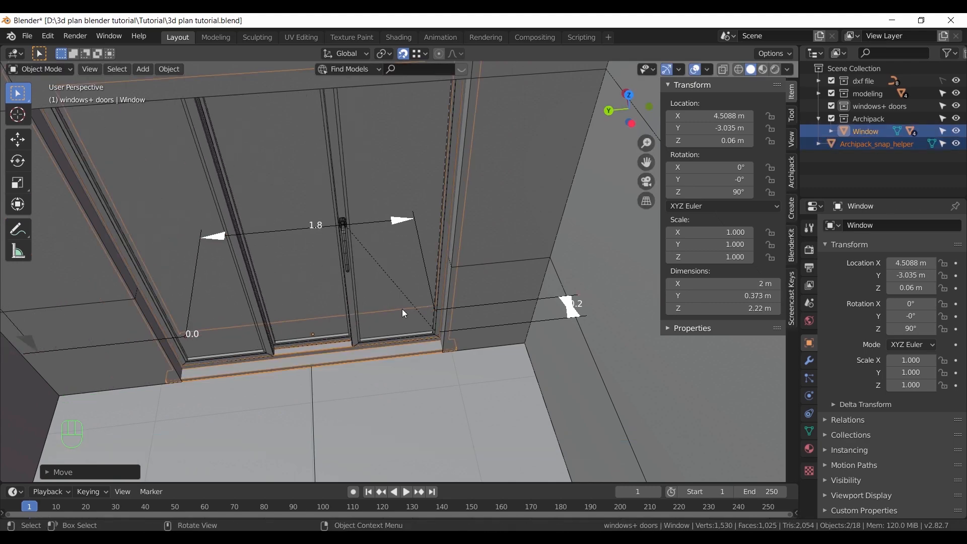
Lower the window's top with its height handle to a height of 2.04 m
scroll(402, 309, "down", 2)
middle_click_drag(395, 307, 388, 282)
middle_click_drag(388, 282, 364, 345, "shift")
scroll(378, 364, "up", 1)
middle_click_drag(364, 345, 371, 368, "shift")
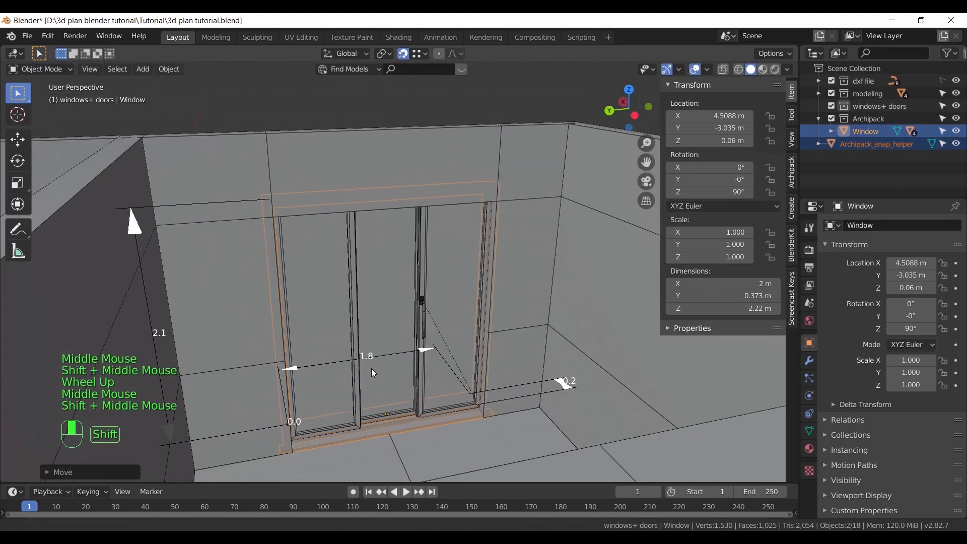
mouse_move(134, 221)
left_mouse_down()
mouse_move(146, 303)
mouse_move(137, 223)
left_mouse_up()
Show the window's Archipack settings and set its depth to 0.2 m
middle_click_drag(137, 223, 455, 310)
scroll(357, 299, "up", 3)
scroll(493, 349, "up", 8)
scroll(491, 344, "down", 3)
scroll(310, 241, "down", 2)
middle_click_drag(310, 242, 469, 380, "shift")
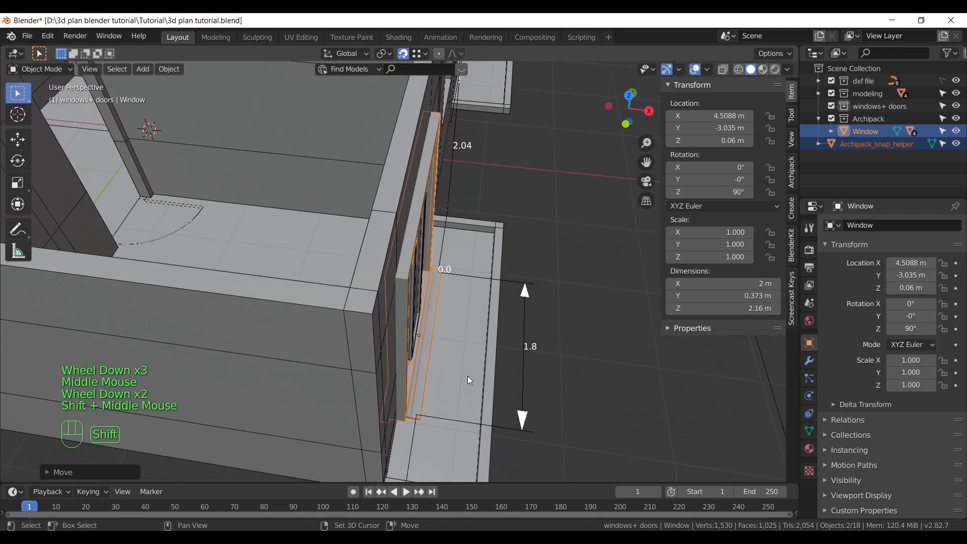
left_click(792, 172)
middle_click_drag(529, 280, 375, 242)
left_click(673, 234)
left_click(774, 235)
left_click(774, 235)
middle_click_drag(394, 329, 498, 343)
left_click_drag(725, 252, 729, 249)
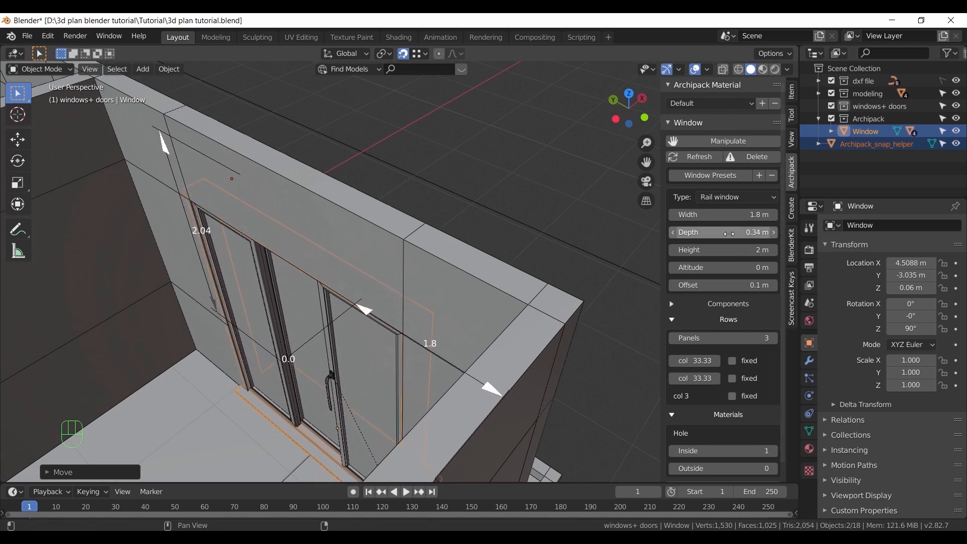
type(".2")
key("Return")
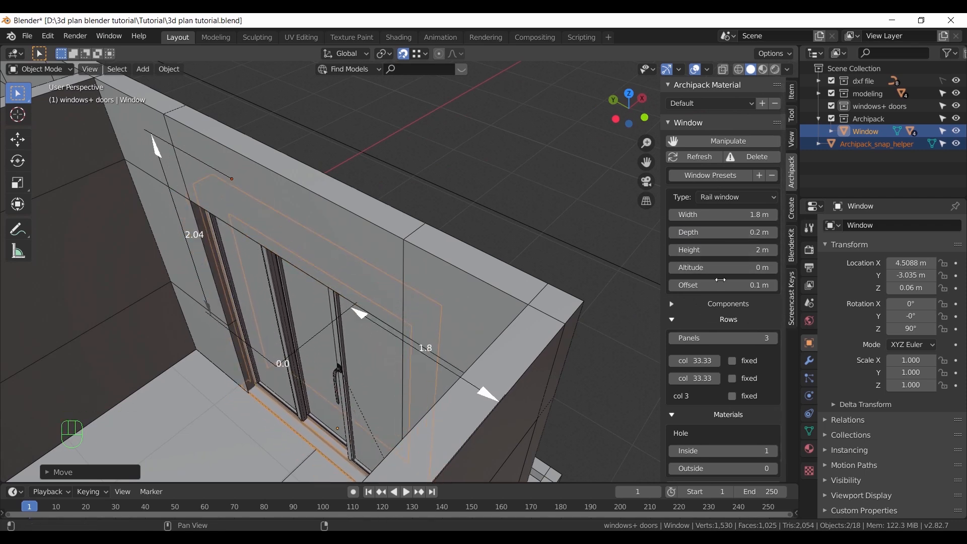
Expand the window's component settings and set the frame depth to 0.04 m
middle_click_drag(347, 303, 374, 286)
middle_click_drag(335, 305, 395, 259, "shift")
middle_click_drag(411, 266, 455, 178, "shift")
left_click(688, 307)
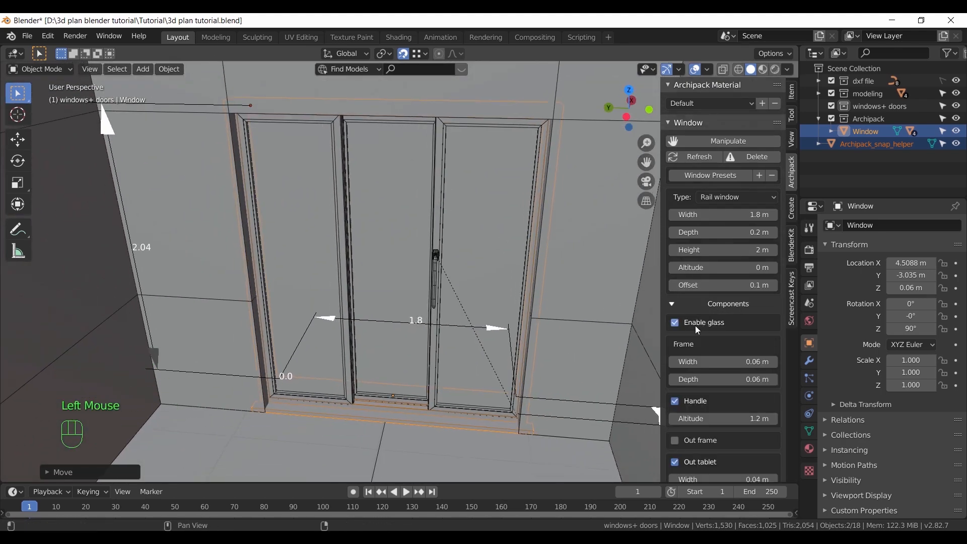
middle_click_drag(533, 283, 353, 292)
left_click_drag(706, 379, 688, 379)
Move the window along X within the wall thickness to X 4.4315 m
middle_click_drag(383, 303, 418, 309)
key("g")
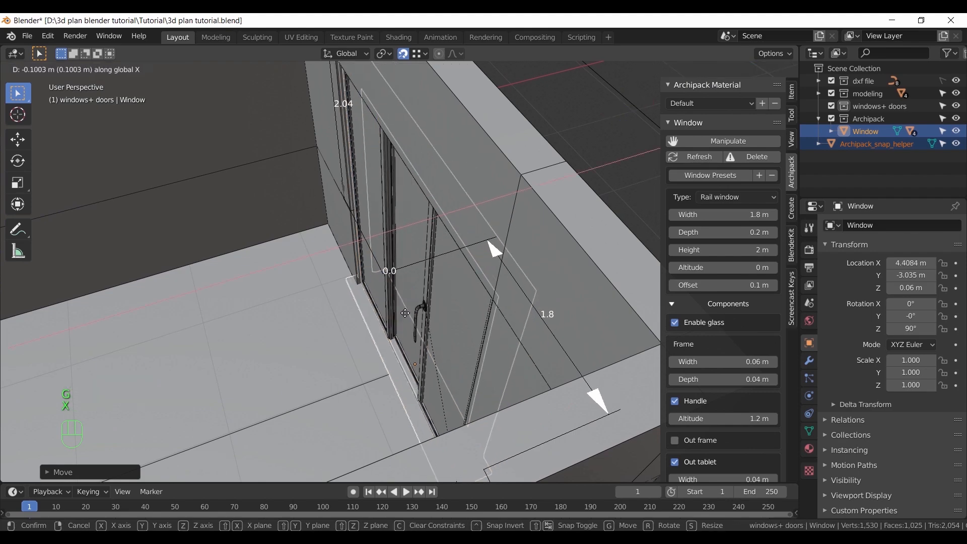
left_click(433, 326)
Set the window's frame width to 0.07 m
middle_click_drag(435, 329, 319, 307)
scroll(391, 292, "up", 2)
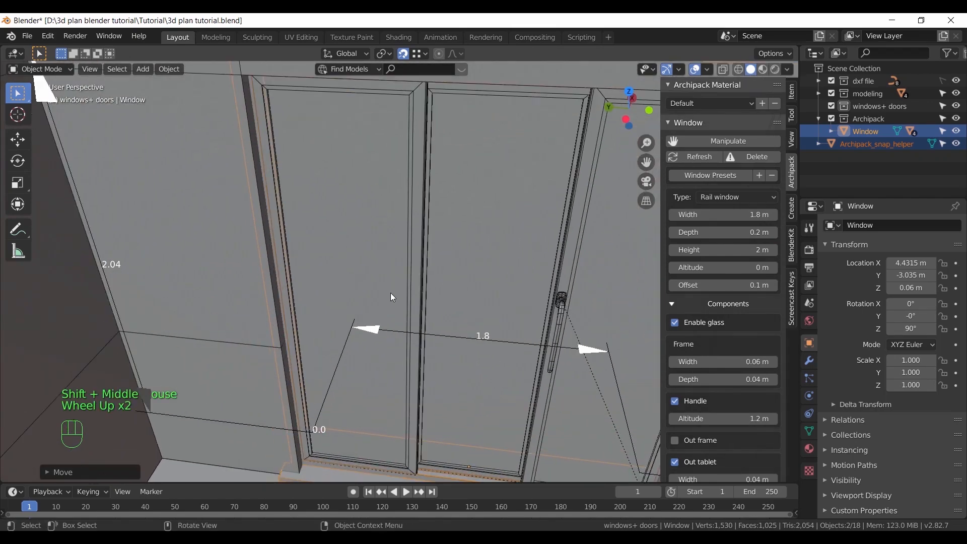
middle_click_drag(391, 292, 407, 300)
middle_click_drag(408, 300, 423, 306, "shift")
left_click(773, 362)
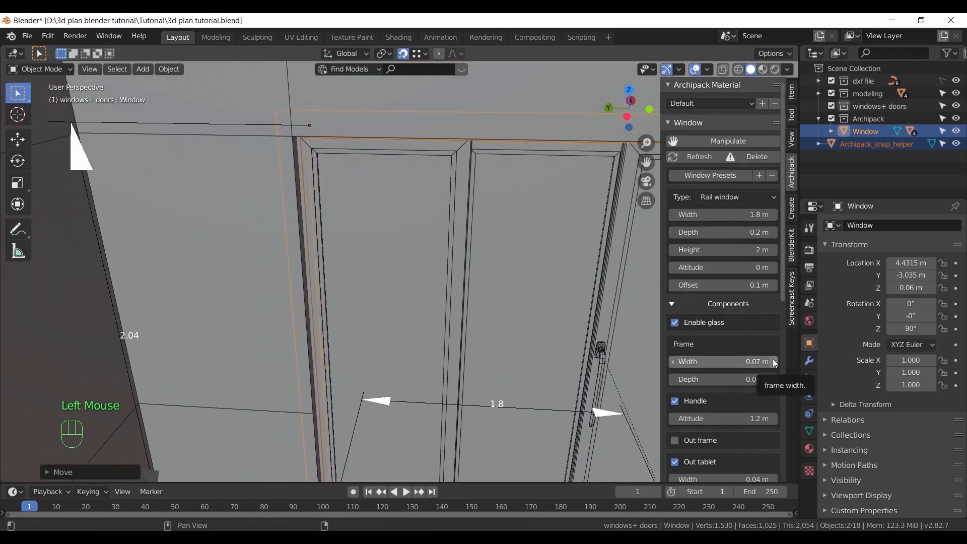
Adjust the window's height with its size handle to 2.022 m at the lintel
scroll(428, 276, "down", 2)
middle_click_drag(427, 277, 339, 247, "shift")
middle_click_drag(339, 247, 395, 173)
left_click_drag(250, 88, 251, 91)
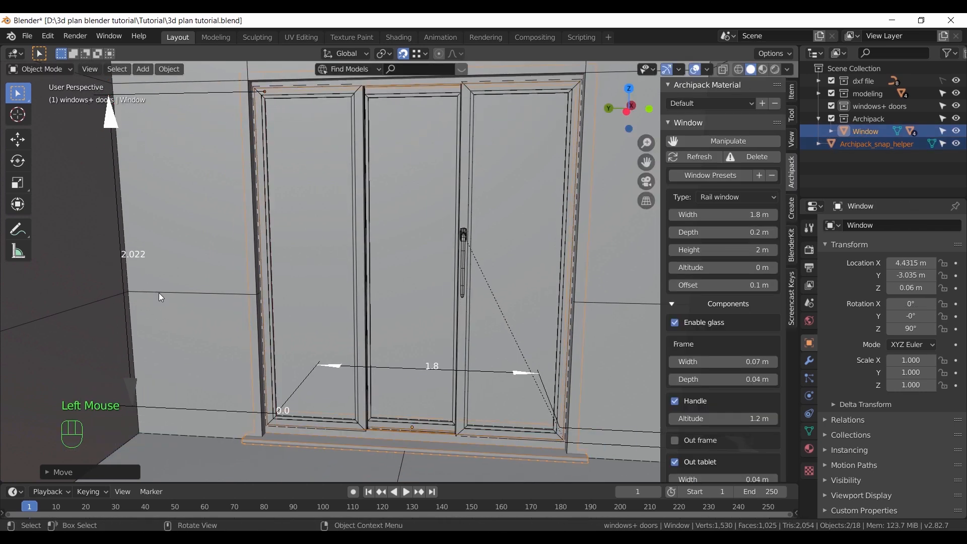
Refit the window's ends at a width of 1.8 m and set the handle altitude to 1.1 m
left_click_drag(331, 371, 267, 441)
left_click_drag(528, 376, 740, 443)
middle_click_drag(468, 302, 503, 328)
scroll(679, 344, "down", 4)
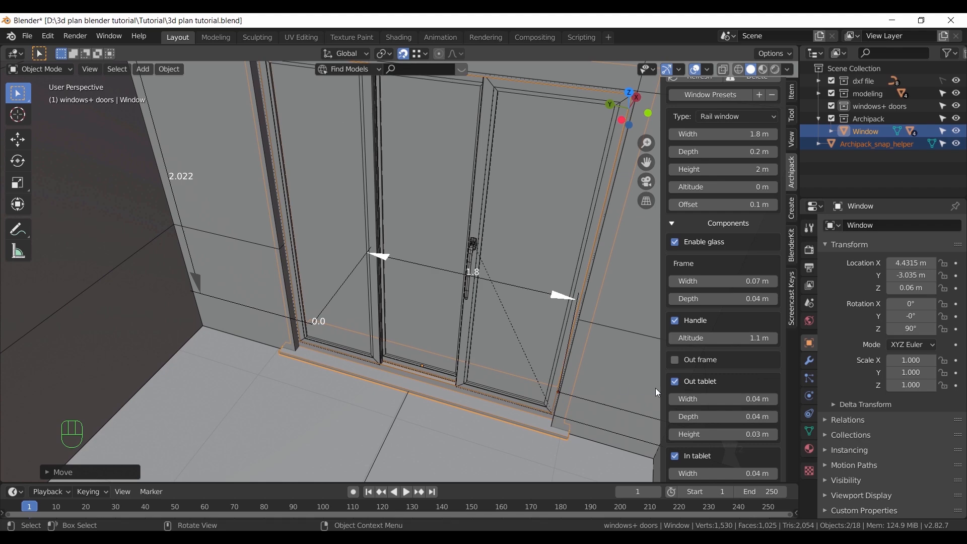
scroll(728, 379, "down", 2)
Toggle the window's outer tablet off and on to compare the sill from the balcony side
middle_click_drag(559, 327, 373, 282)
middle_click_drag(372, 282, 414, 201, "shift")
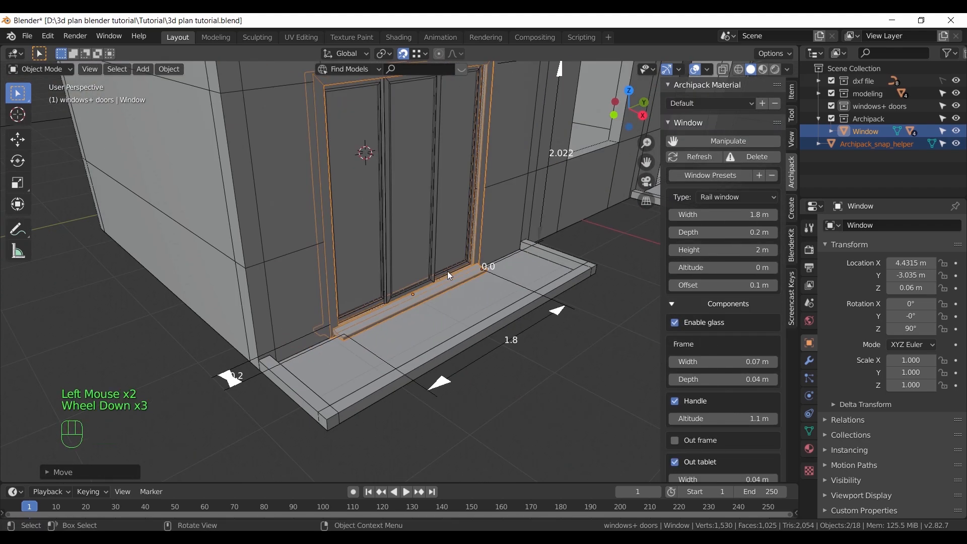
middle_click_drag(448, 272, 443, 308, "shift")
scroll(678, 408, "down", 2)
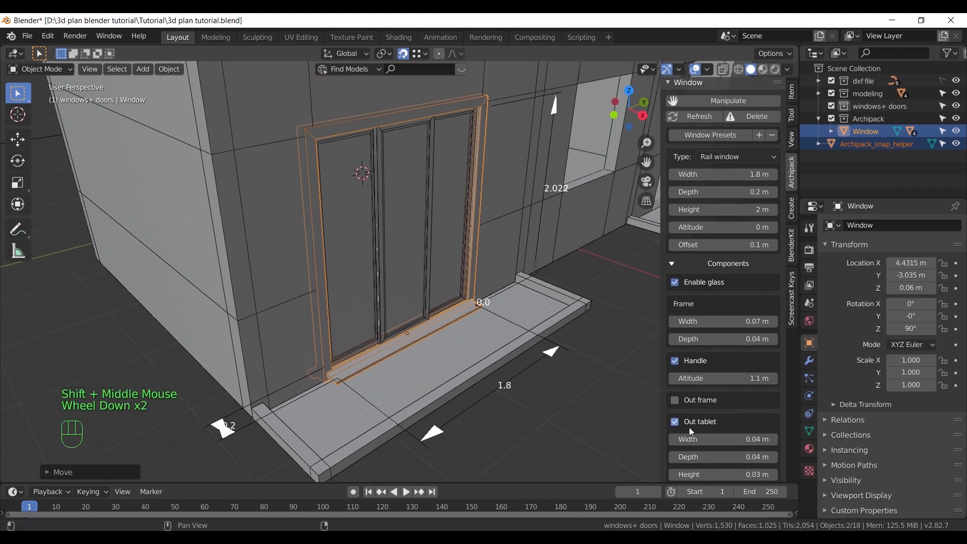
double_click(676, 422)
left_click(676, 422)
middle_click_drag(604, 393, 652, 391)
left_click(675, 422)
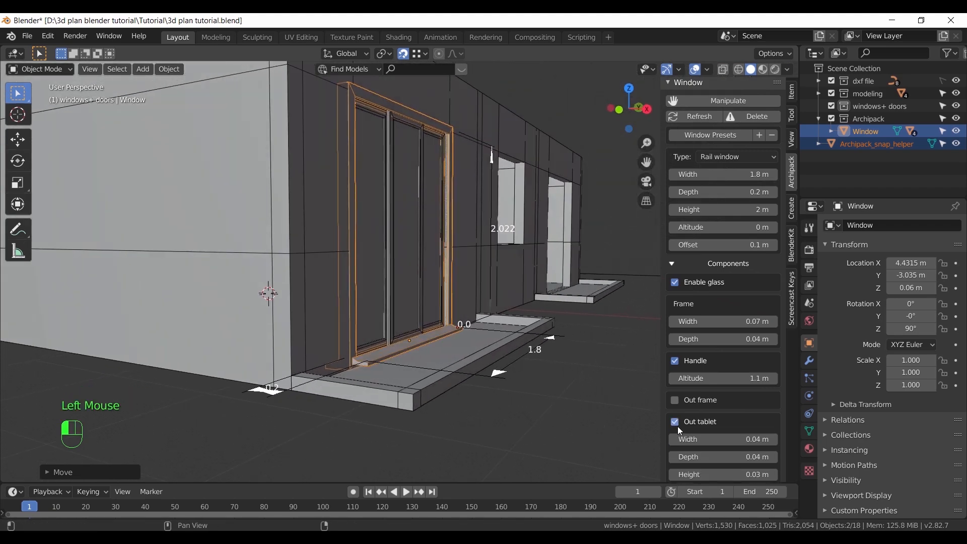
Try the outer tablet with a width of 0.27 m, a depth of 0.001 m and a height of 0.05 m
scroll(505, 388, "up", 2)
middle_click_drag(505, 389, 522, 312, "shift")
scroll(407, 345, "up", 2)
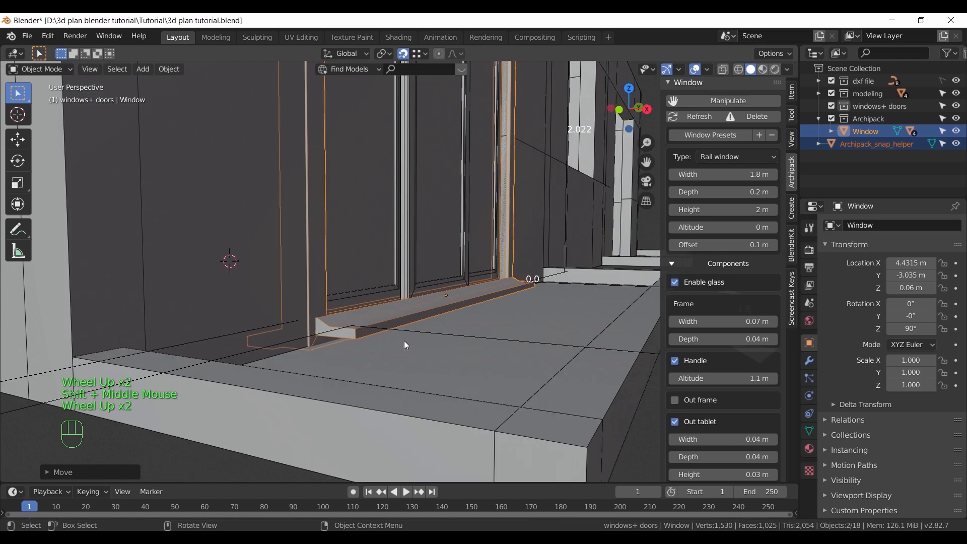
mouse_move(724, 470)
left_mouse_down()
mouse_move(717, 474)
mouse_move(723, 463)
left_mouse_up()
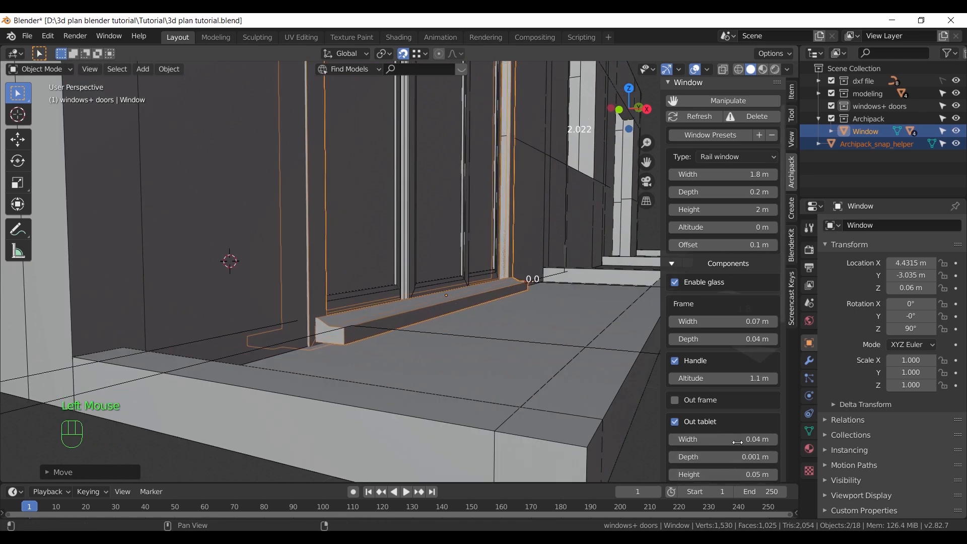
scroll(736, 452, "down", 1)
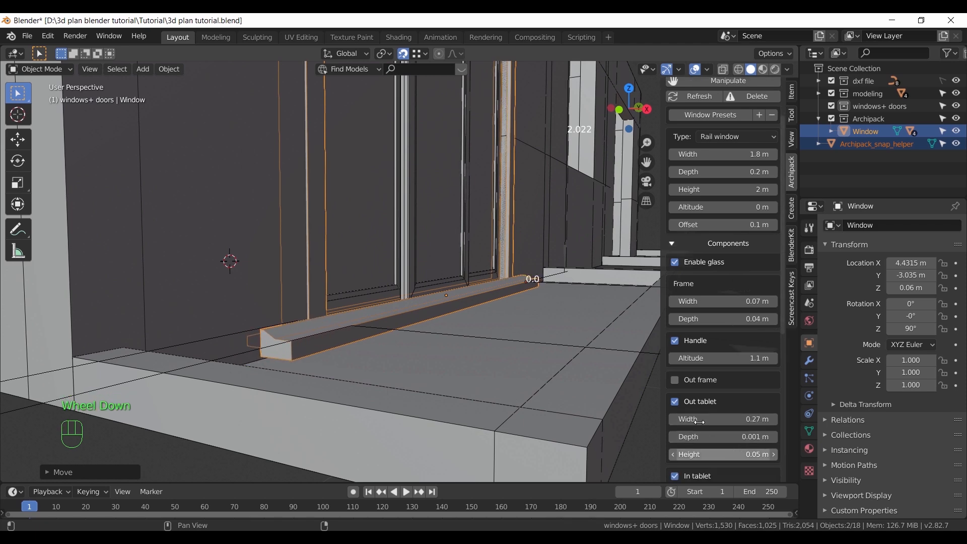
Turn off the window's outer tablet and go through its remaining tablet, blind and panel settings
left_click(674, 402)
scroll(718, 413, "down", 3)
scroll(457, 354, "down", 4)
middle_click_drag(457, 354, 439, 289)
scroll(751, 389, "down", 4)
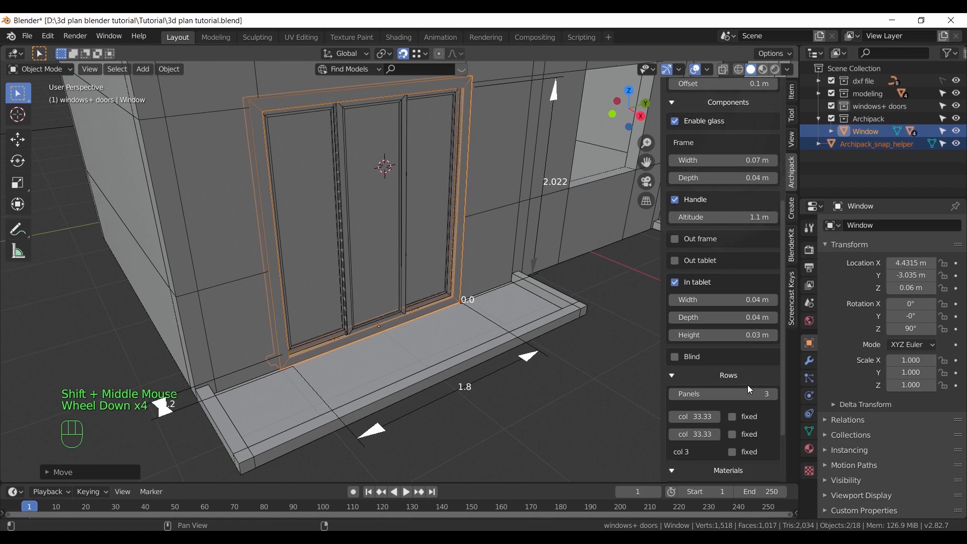
scroll(751, 389, "down", 3)
Raise the window's top with its height handle to the opening's upper corner, for a height of 2.036 m
middle_click_drag(328, 325, 430, 326)
scroll(429, 326, "up", 3)
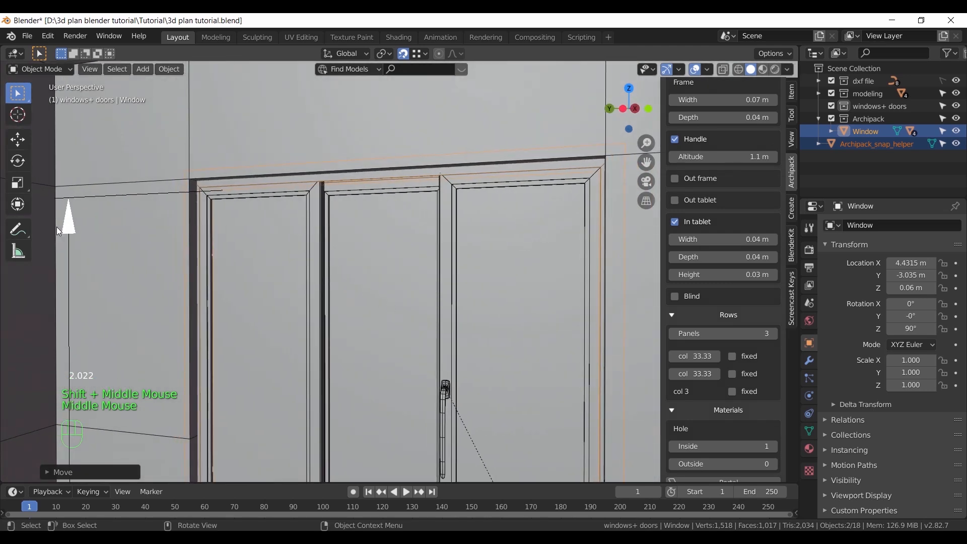
left_click(59, 232)
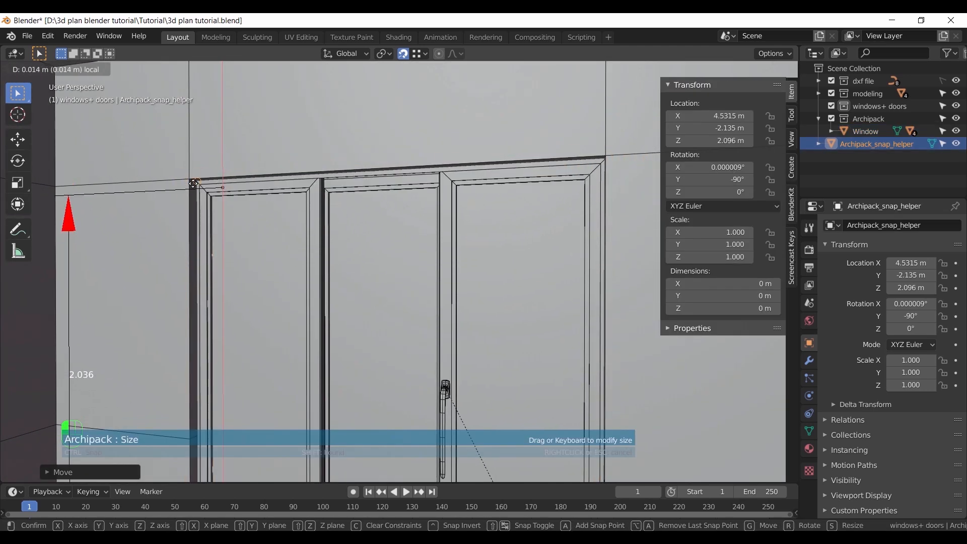
left_click(115, 210)
Move the window along X to X 4.4215 m and show it from the top
middle_click_drag(415, 255, 377, 343)
middle_click_drag(377, 342, 390, 383)
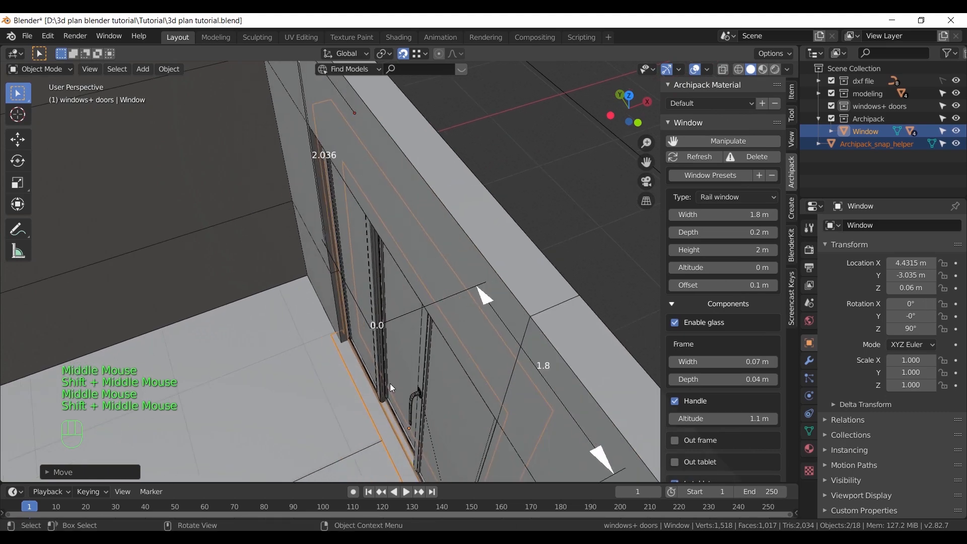
key("g")
key("x")
left_click(421, 321)
scroll(421, 320, "down", 3)
key("KP_7")
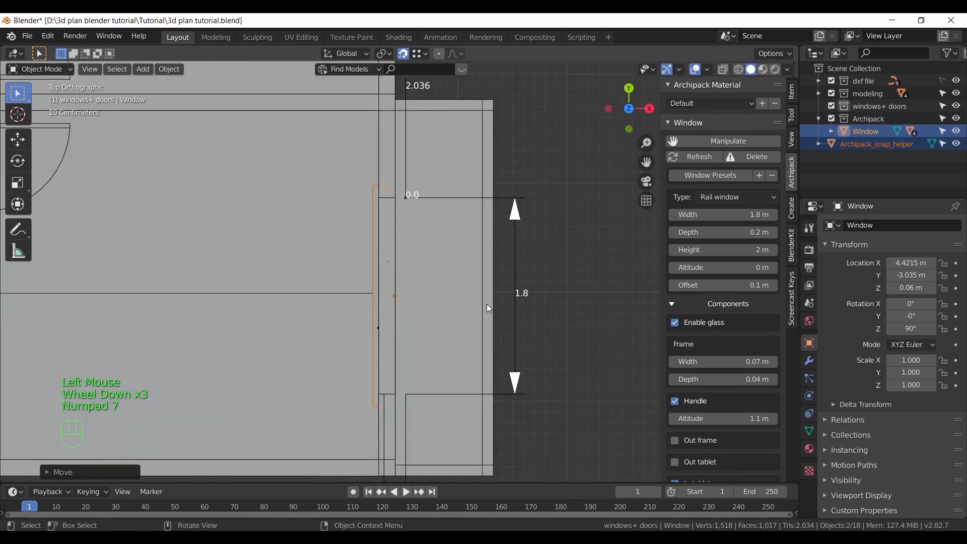
Duplicate the lower balcony window with all its parts and move the copy along Y to the upper balcony opening in the same wall
right_click(486, 304)
key("x")
middle_click_drag(486, 304, 447, 291, "shift")
scroll(446, 291, "up", 2)
key("z")
left_click_drag(352, 251, 432, 365)
left_click_drag(431, 252, 404, 282, "ctrl")
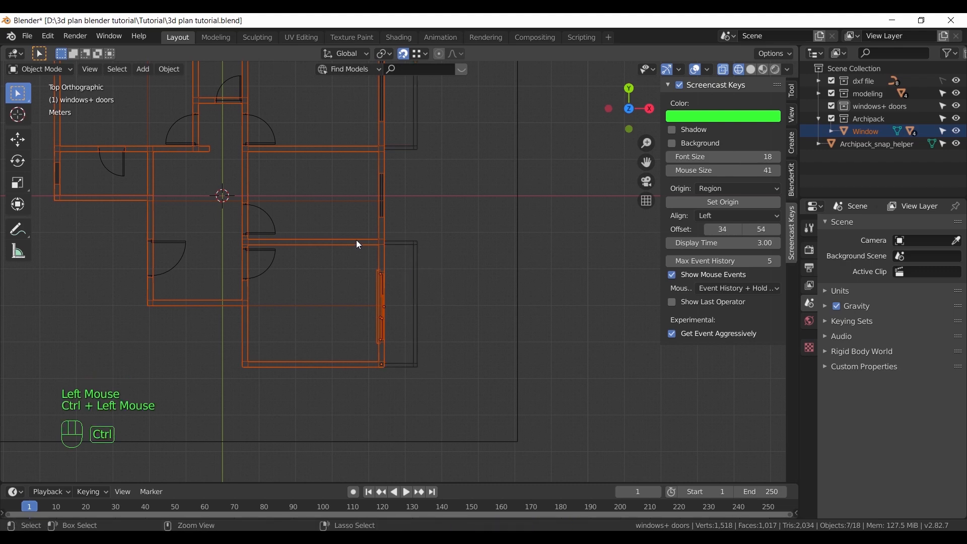
left_click_drag(387, 232, 407, 245, "ctrl")
key("g")
right_click(471, 279)
scroll(471, 279, "down", 3)
middle_click_drag(422, 262, 421, 375, "shift")
scroll(421, 375, "up", 2)
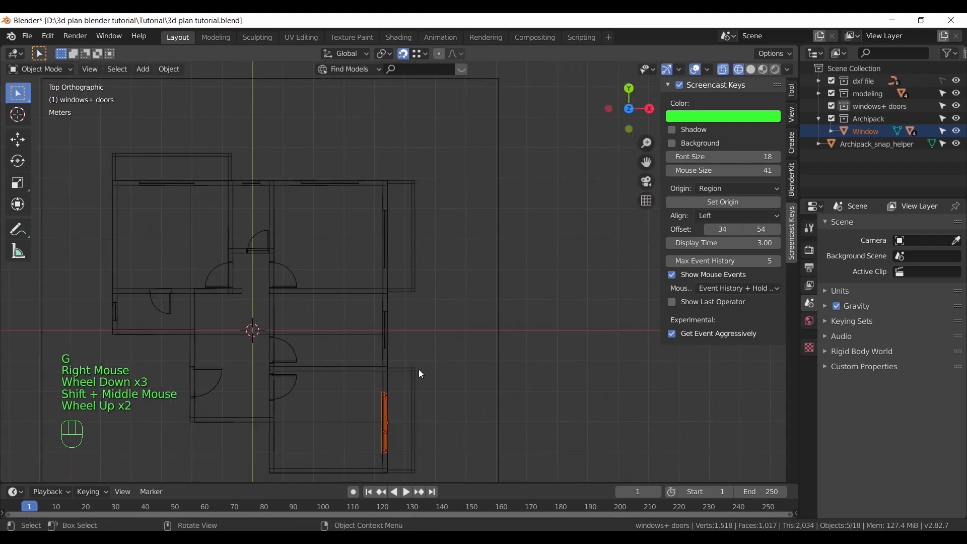
left_click(789, 95)
key("shift+d")
key("y")
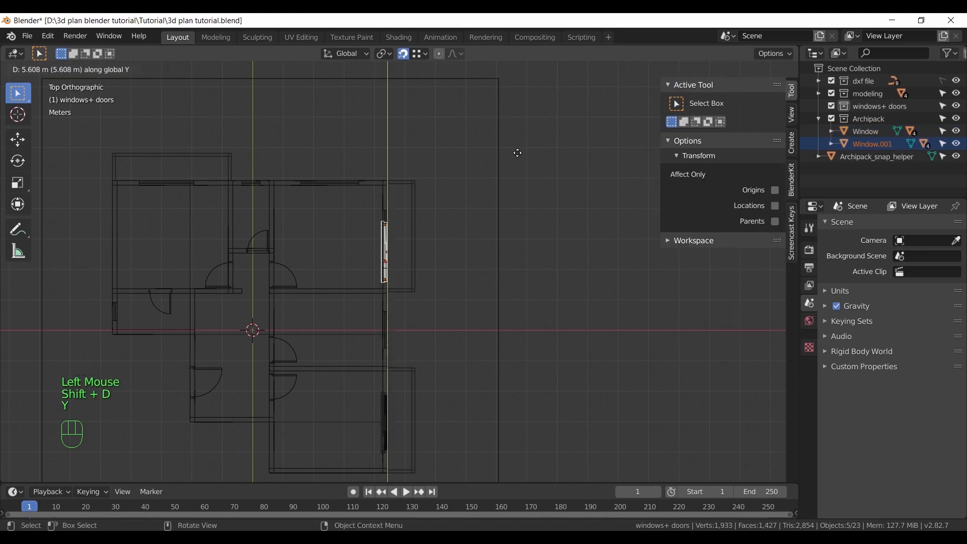
left_click(521, 147)
Align the copied window along Y with the corner of its opening, at Y 3.0499 m
scroll(404, 234, "up", 3)
mouse_move(404, 233)
middle_mouse_down()
mouse_move(421, 216)
mouse_move(376, 278)
middle_mouse_up()
key("z")
mouse_move(521, 285)
middle_mouse_down("shift")
mouse_move(467, 241)
mouse_move(492, 240)
mouse_move(430, 295)
mouse_move(482, 331)
middle_mouse_up("shift")
scroll(466, 241, "up", 4)
scroll(430, 296, "up", 3)
key("alt+z")
key("g")
key("x")
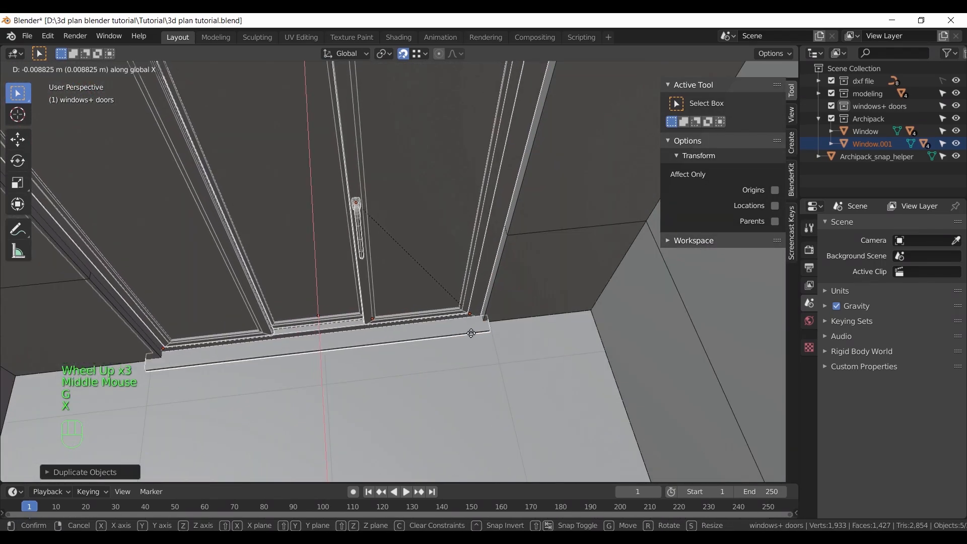
key("y")
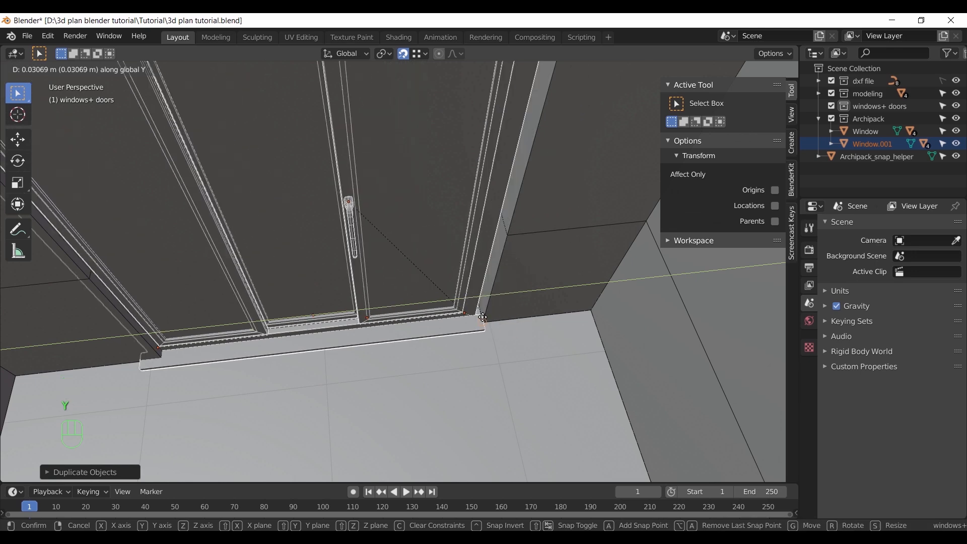
left_click(469, 332)
Stretch the copied window with its width handles to both sides of the opening, for a width of 1.9 m
scroll(466, 327, "down", 4)
middle_click_drag(385, 328, 398, 320)
middle_click_drag(398, 320, 578, 285, "shift")
scroll(410, 309, "up", 4)
left_click(788, 176)
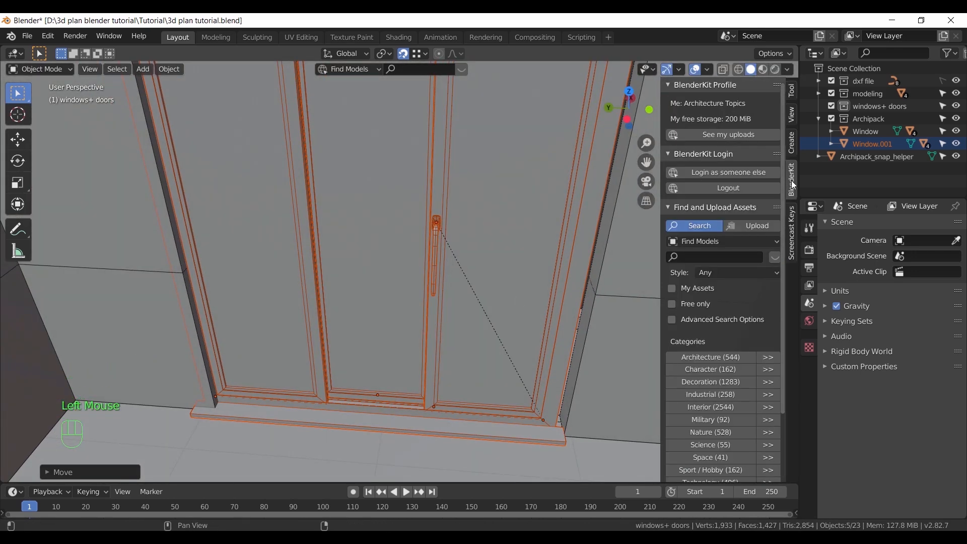
left_click(586, 206)
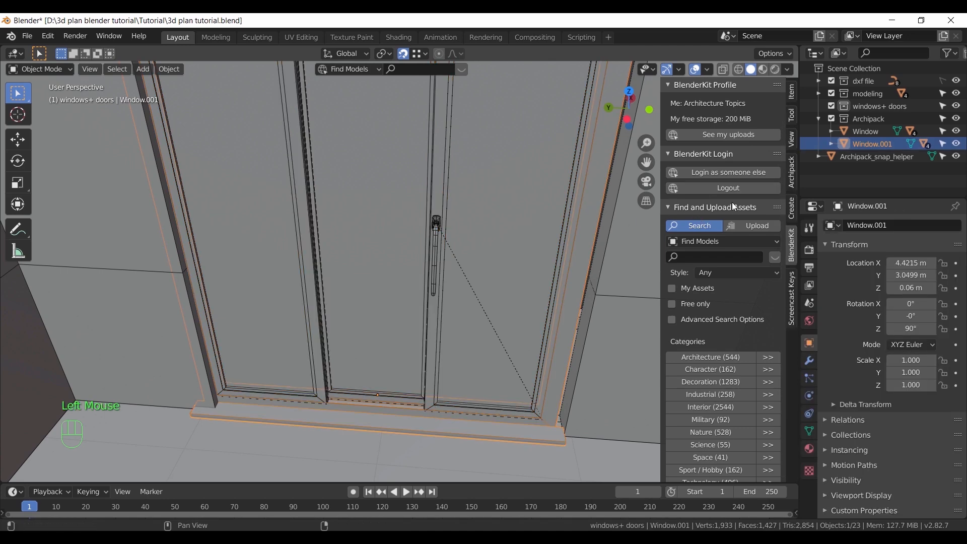
left_click(791, 182)
left_click(721, 144)
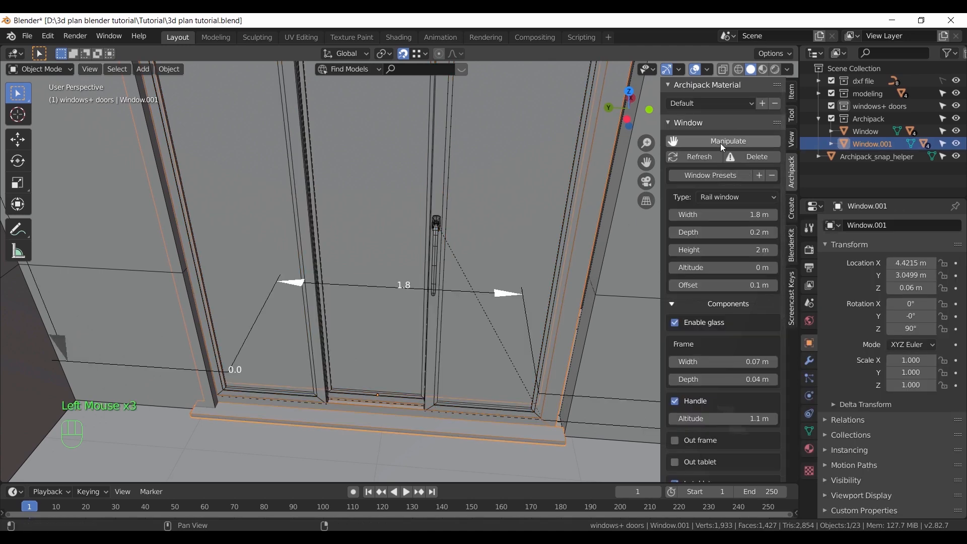
left_click_drag(512, 298, 558, 427)
left_click_drag(294, 283, 218, 409)
Snap the window's height handle to the opening's upper corner, for a height of 2.04 m, and deselect it
scroll(367, 239, "down", 2)
middle_click_drag(368, 240, 370, 296, "shift")
middle_click_drag(353, 296, 292, 252)
left_click_drag(132, 158, 280, 160)
middle_click_drag(408, 198, 265, 219)
scroll(514, 323, "down", 4)
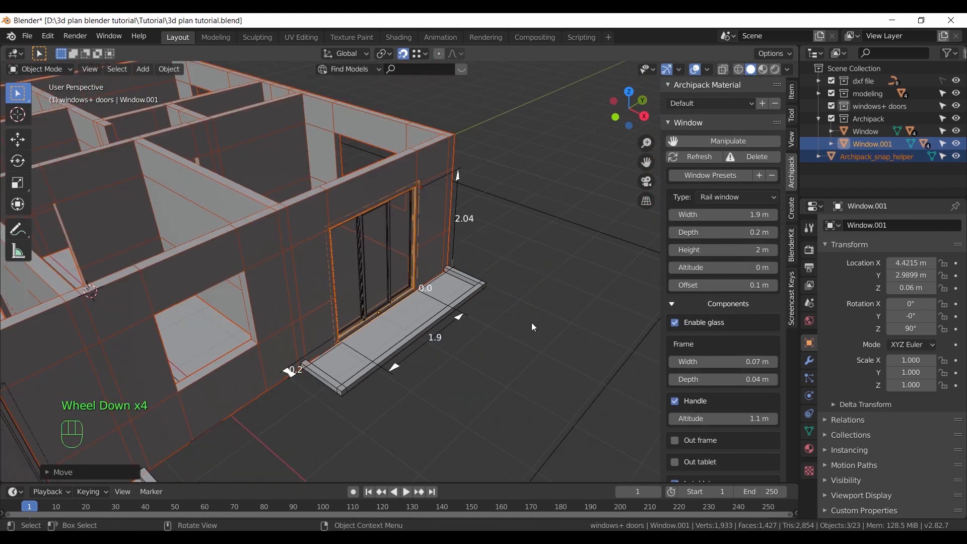
left_click(534, 323)
Duplicate the 1.9 m window with all its parts, place the copy near the remaining balcony's opening and rotate it 90° about Z
key("KP_7")
scroll(481, 291, "down", 2)
key("z")
left_click_drag(341, 217, 410, 335)
left_click_drag(337, 164, 323, 230, "ctrl")
left_click_drag(404, 211, 449, 230, "ctrl")
scroll(323, 281, "down", 3)
middle_click_drag(315, 283, 456, 322, "shift")
scroll(534, 327, "up", 2)
key("shift+d")
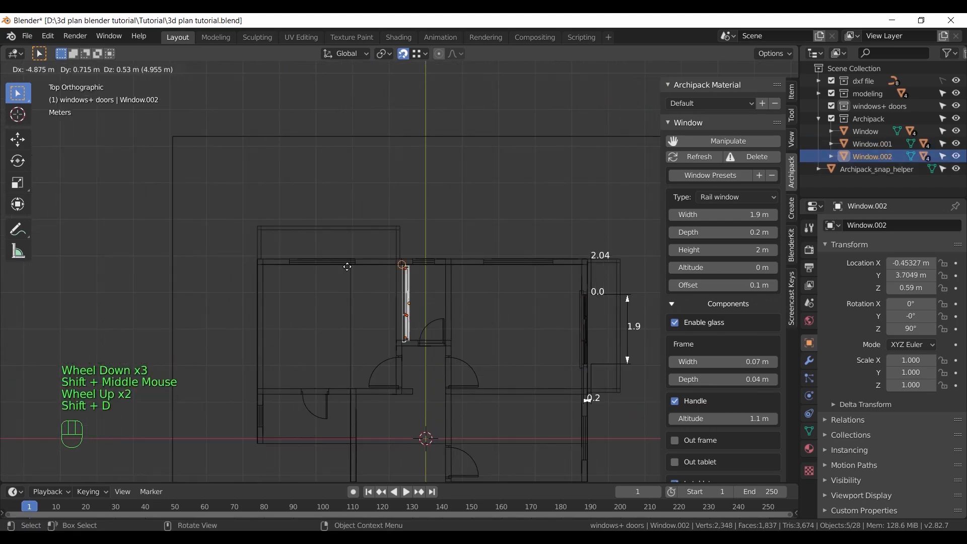
left_click(310, 259)
scroll(309, 259, "up", 3)
type("rz90")
left_click(345, 295)
Move the rotated window in the horizontal plane onto the corner of the balcony opening, at X -2.6705 m and Y 4.9669 m
scroll(345, 295, "up", 1, "shift")
middle_click_drag(345, 295, 455, 329, "shift")
scroll(455, 330, "up", 3)
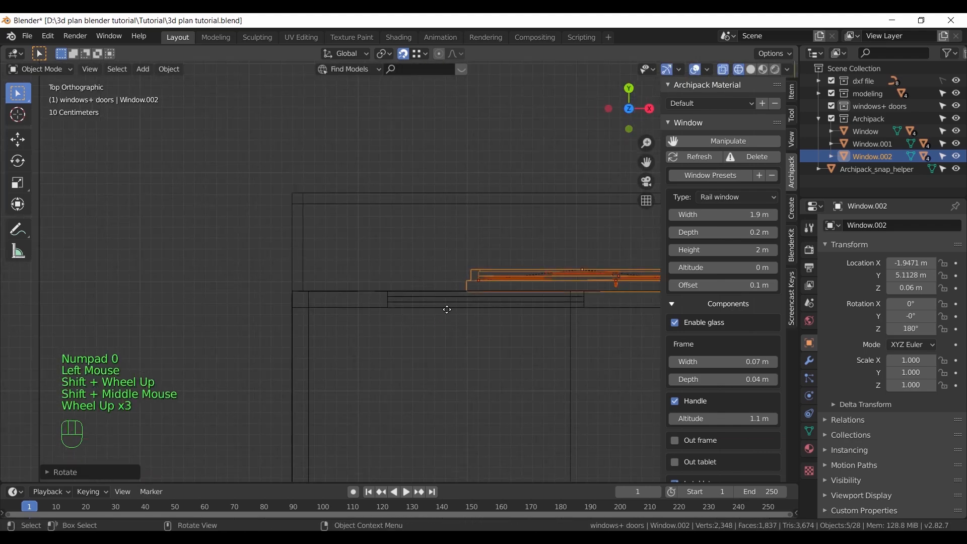
key("g")
key("shift+z")
left_click(389, 315)
middle_click_drag(388, 315, 413, 298, "shift")
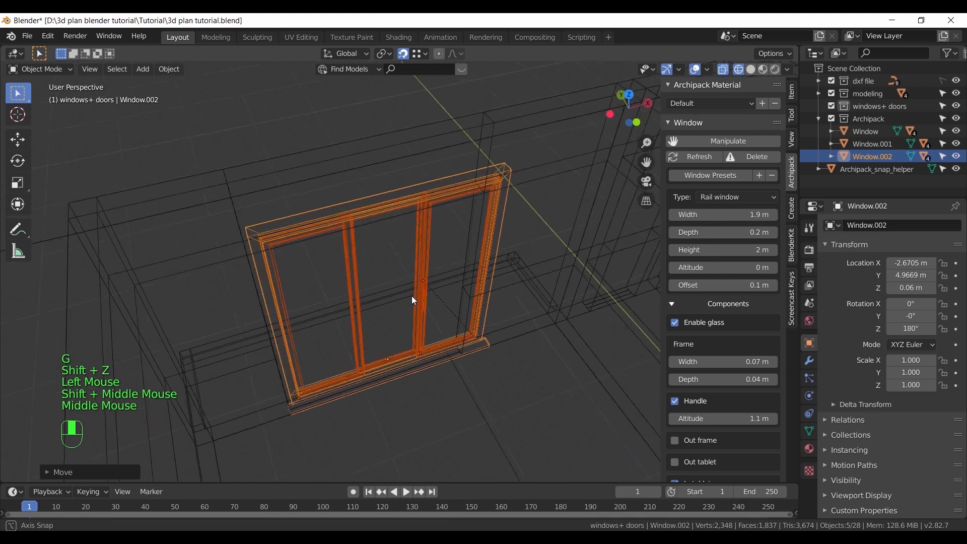
Fit the window's width handles to both sides of the opening, for a width of 1.8 m
key("z")
middle_click_drag(467, 323, 442, 323, "shift")
scroll(442, 322, "up", 1)
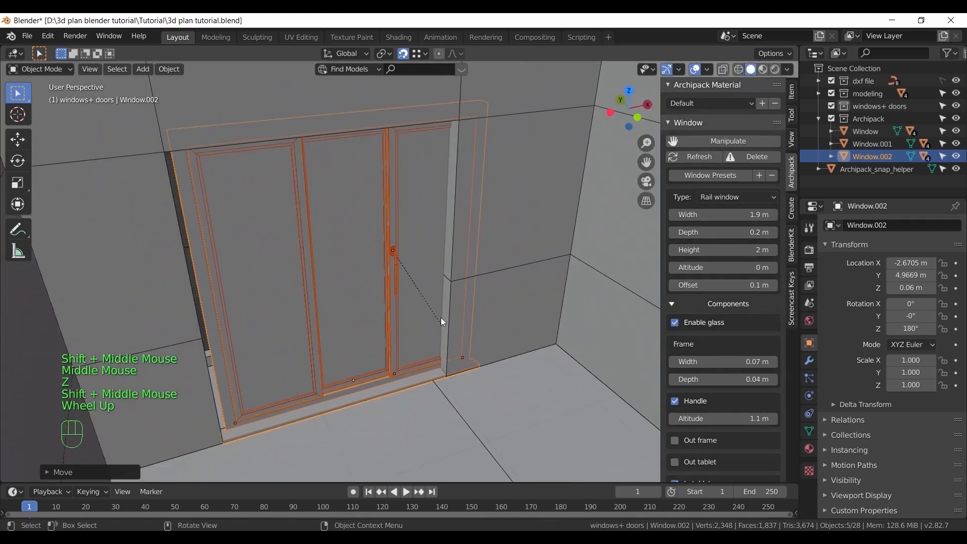
left_click(729, 143)
left_click_drag(229, 338, 212, 403)
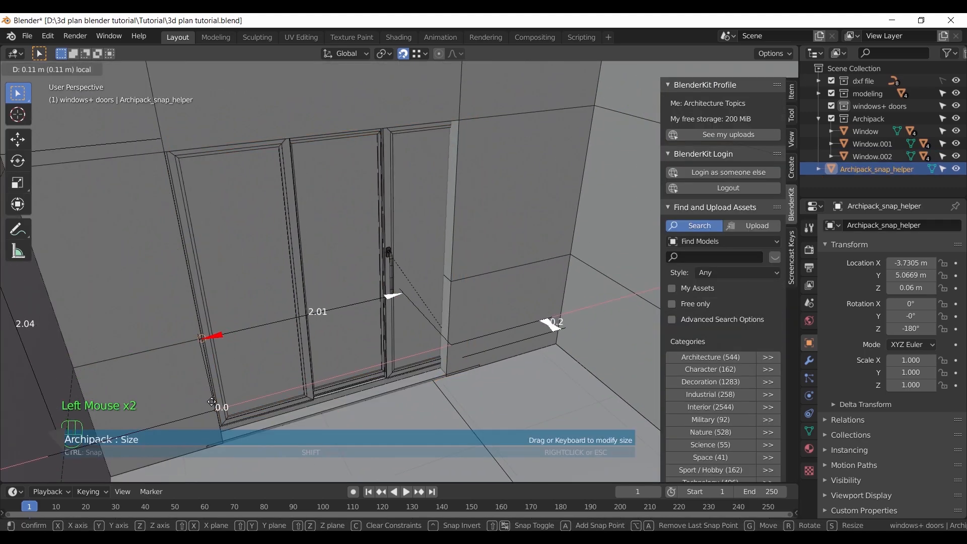
left_click_drag(225, 445, 226, 445)
left_click_drag(393, 298, 372, 301)
Snap the 1.8 m window's height handle to the opening's upper corner, for a height of 2.04 m
middle_click_drag(369, 253, 349, 258)
middle_click_drag(348, 257, 268, 232, "shift")
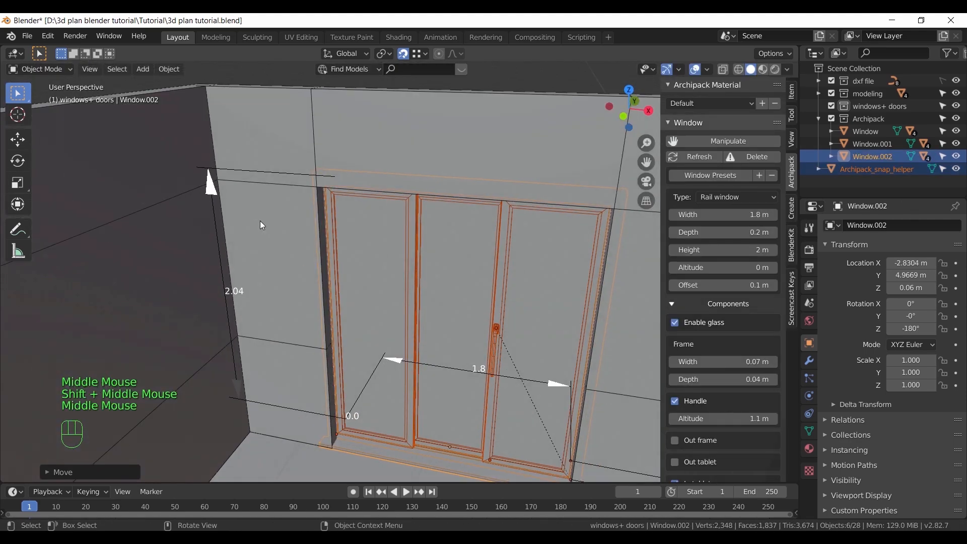
left_click_drag(214, 186, 313, 190)
Hide the viewport overlays and examine how the window's lower frame and inner tablet sit in the opening
middle_click_drag(534, 313, 502, 305)
scroll(502, 305, "up", 1, "shift")
middle_click_drag(503, 305, 430, 275, "shift")
scroll(428, 231, "up", 2)
middle_click_drag(430, 275, 406, 295, "shift")
scroll(471, 226, "down", 2)
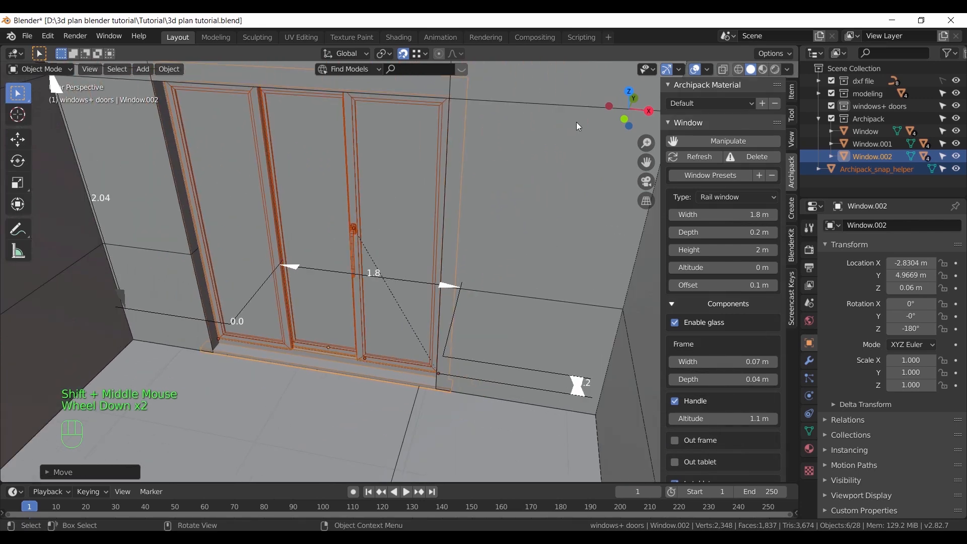
left_click(698, 75)
middle_click_drag(483, 262, 402, 298)
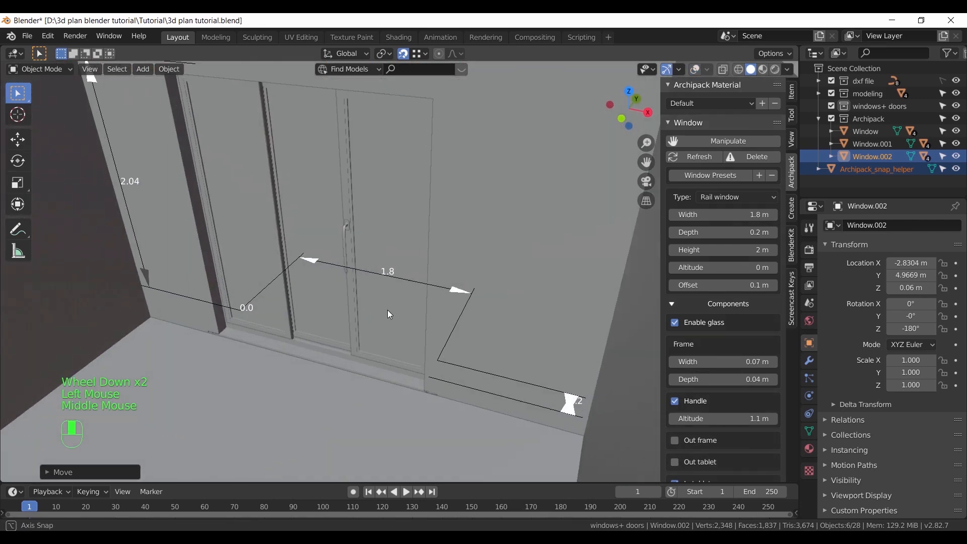
scroll(374, 301, "up", 2)
scroll(376, 306, "up", 1)
Select the window, show the overlays again and set its In tablet width to 0 m and depth to 0.07 m
left_click(234, 279)
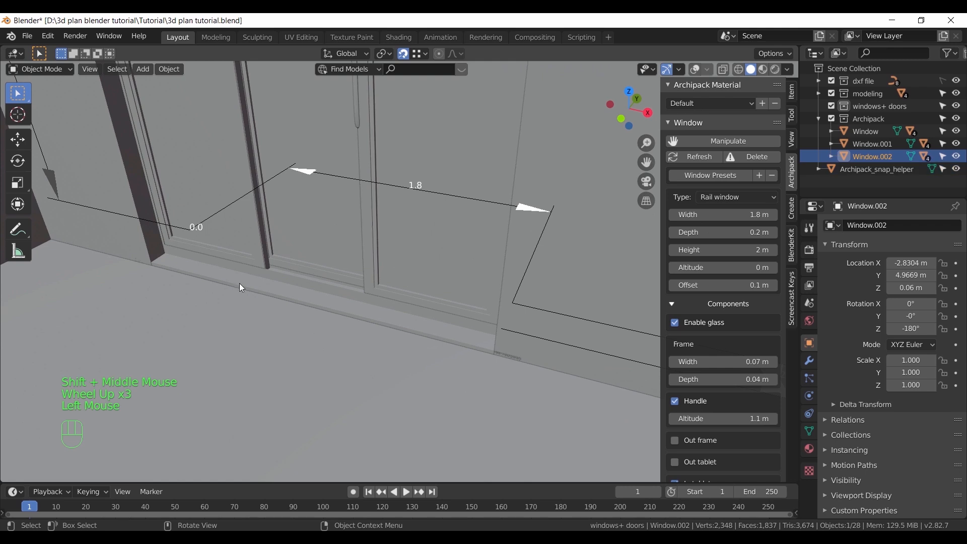
left_click(695, 69)
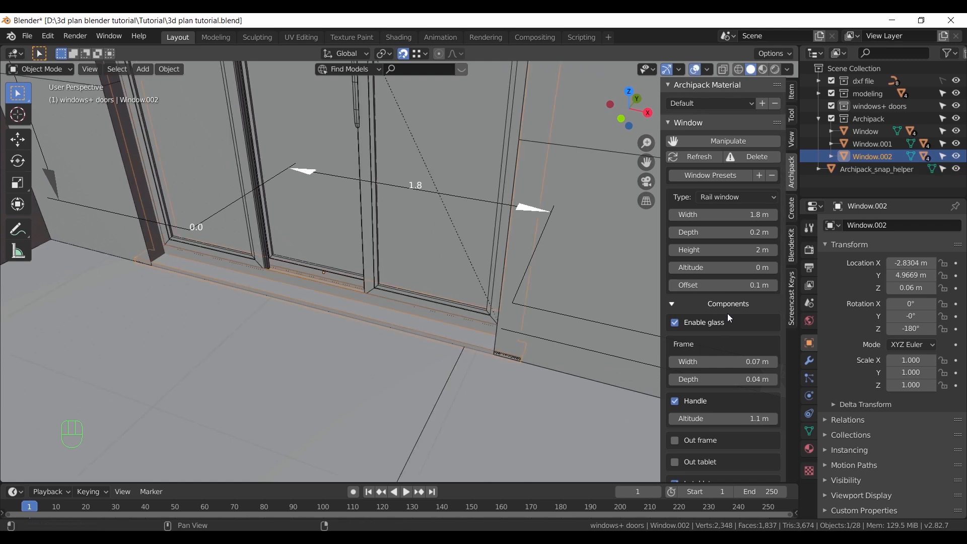
scroll(730, 318, "down", 2)
scroll(739, 366, "down", 3)
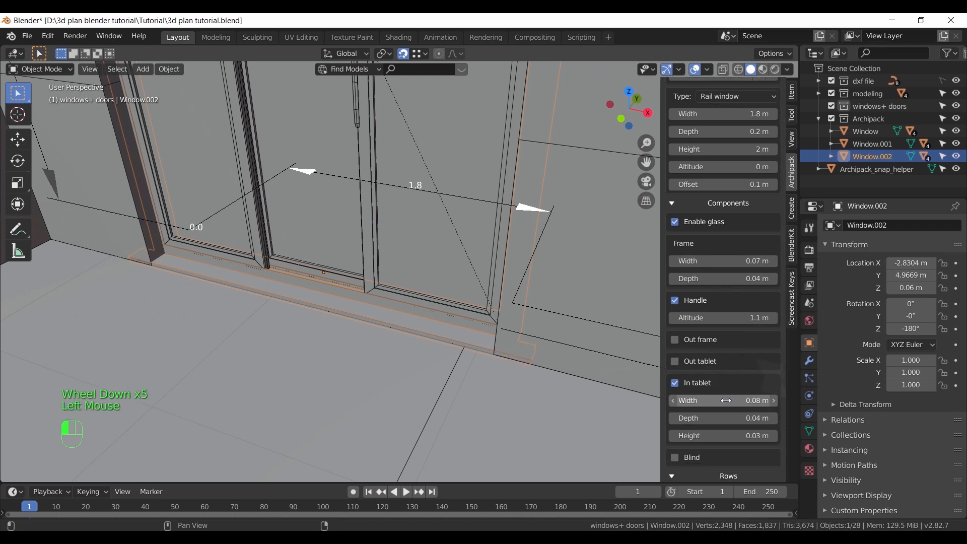
left_click_drag(726, 418, 732, 418)
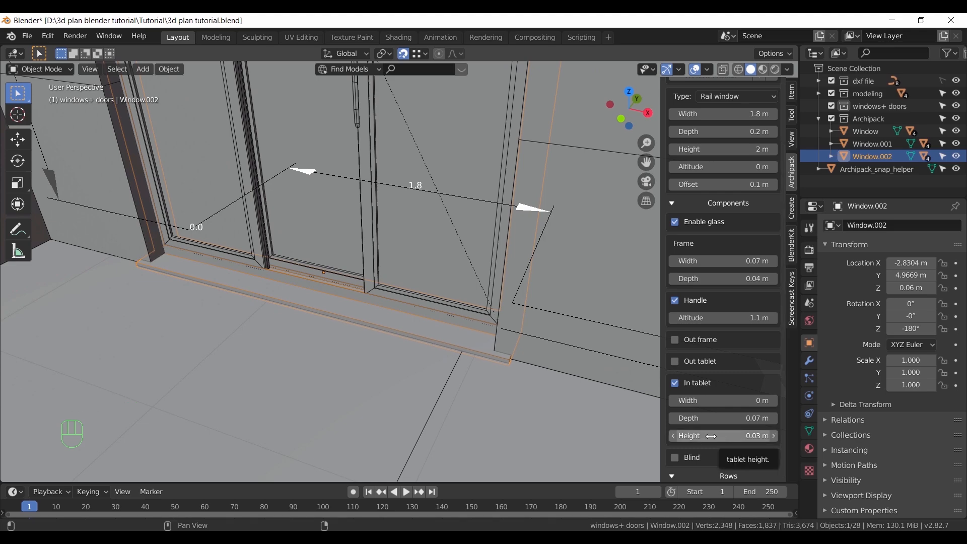
Deselect the window and examine the fitted windows across the whole apartment
scroll(425, 341, "down", 6)
middle_click_drag(419, 343, 944, 242)
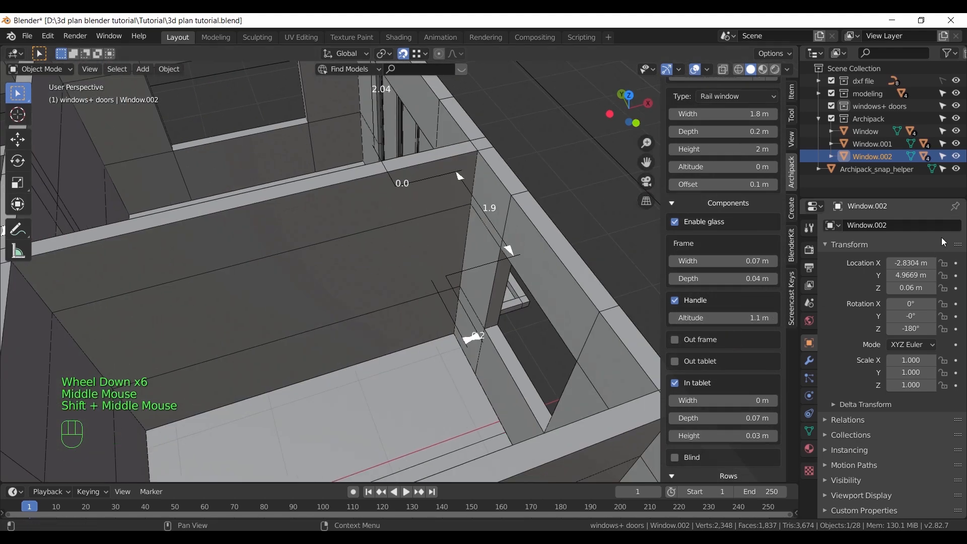
middle_click_drag(338, 219, 385, 229)
middle_click_drag(324, 216, 344, 291)
scroll(428, 300, "up", 2)
scroll(428, 300, "down", 4)
scroll(337, 266, "down", 3)
scroll(351, 198, "up", 2)
left_click(313, 163)
scroll(313, 163, "down", 1)
middle_click_drag(313, 163, 350, 232, "shift")
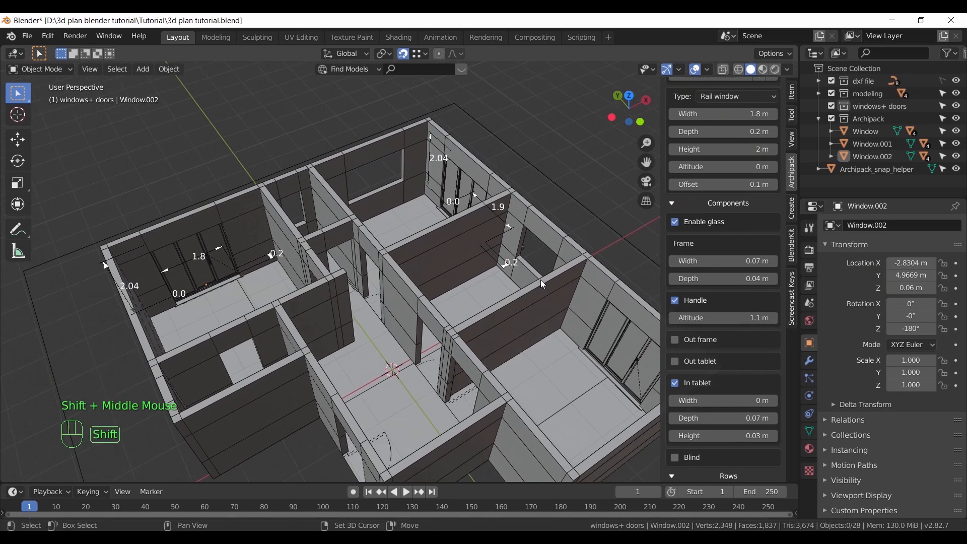
middle_click_drag(539, 280, 484, 285, "shift")
Open the parameters of the 1.9 m balcony window and clear the size handles from the view
left_click(171, 249)
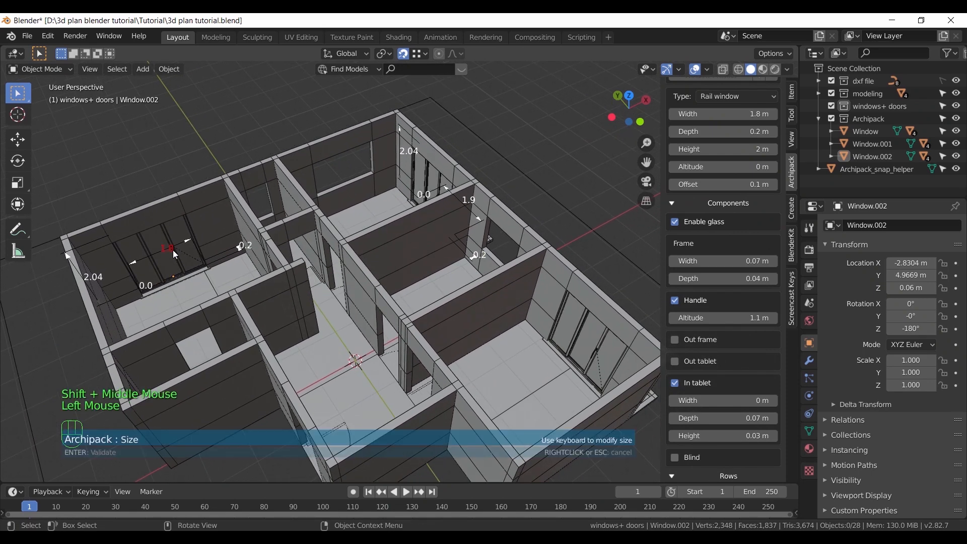
scroll(725, 201, "up", 7)
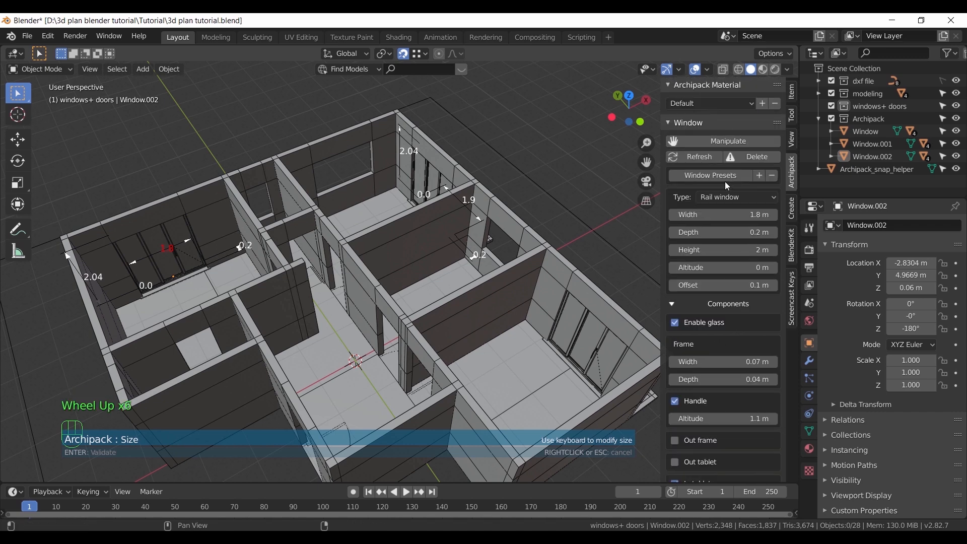
left_click(419, 155)
left_click(419, 156)
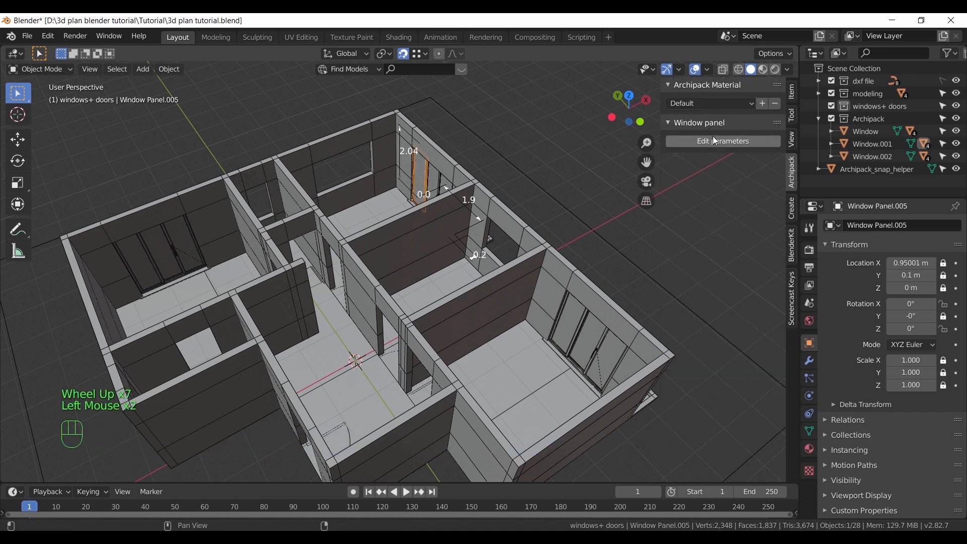
left_click(717, 141)
left_click(534, 140)
middle_click_drag(504, 274, 569, 282)
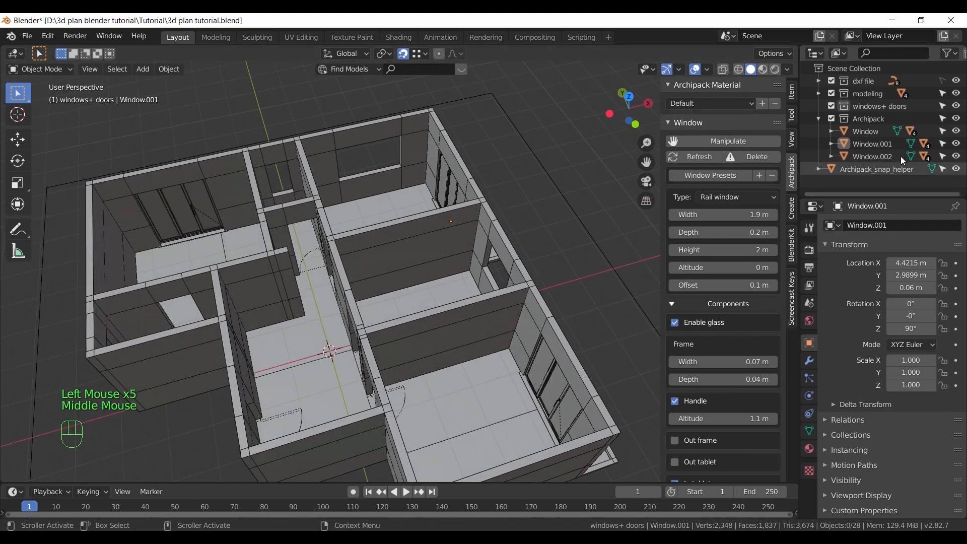
Move the Archipack collection with its windows and the Archipack_snap_helper object into the windows+ doors collection
left_click(869, 120)
left_click(872, 165, "shift")
left_click_drag(871, 119, 872, 106)
left_click(818, 106)
left_click(859, 122)
left_click(865, 120)
left_click_drag(865, 119, 867, 107)
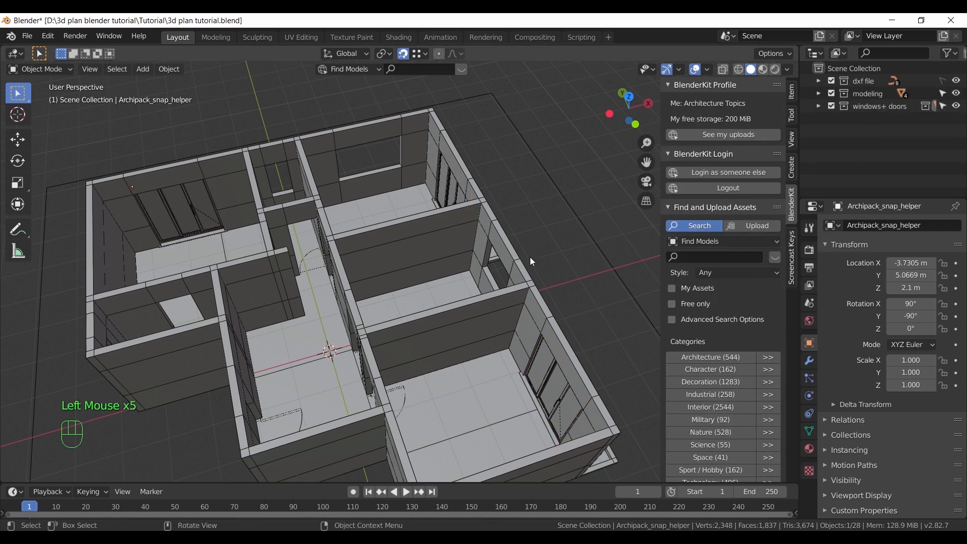
Add an Archipack window from the 120x110 flat 2 preset
left_click(546, 256)
scroll(546, 256, "down", 1)
middle_click_drag(546, 256, 464, 279, "shift")
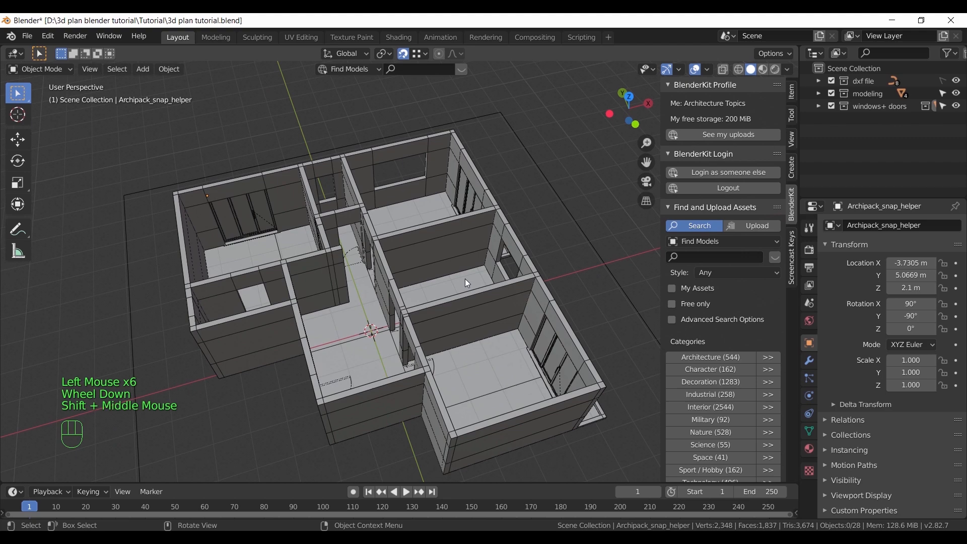
key("shift+a")
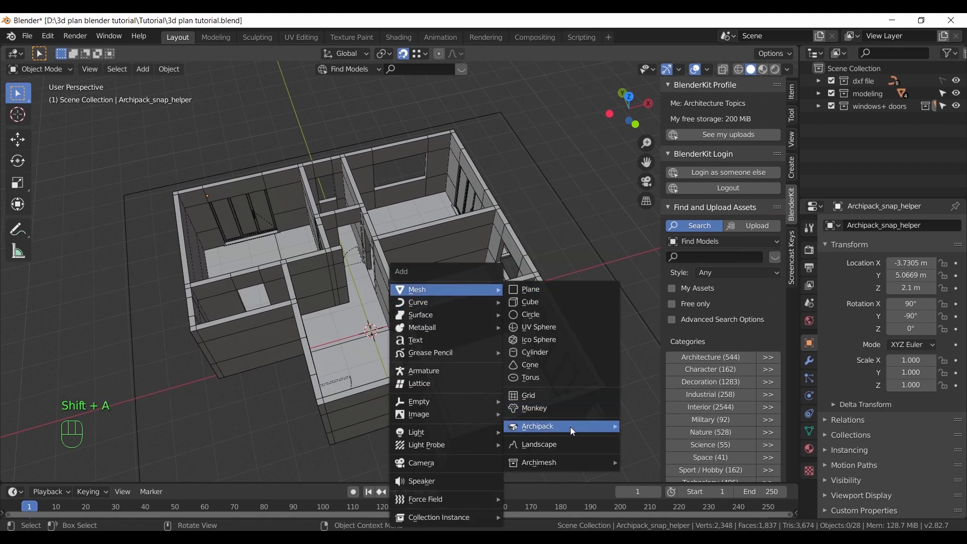
mouse_move(571, 427)
left_click(649, 351)
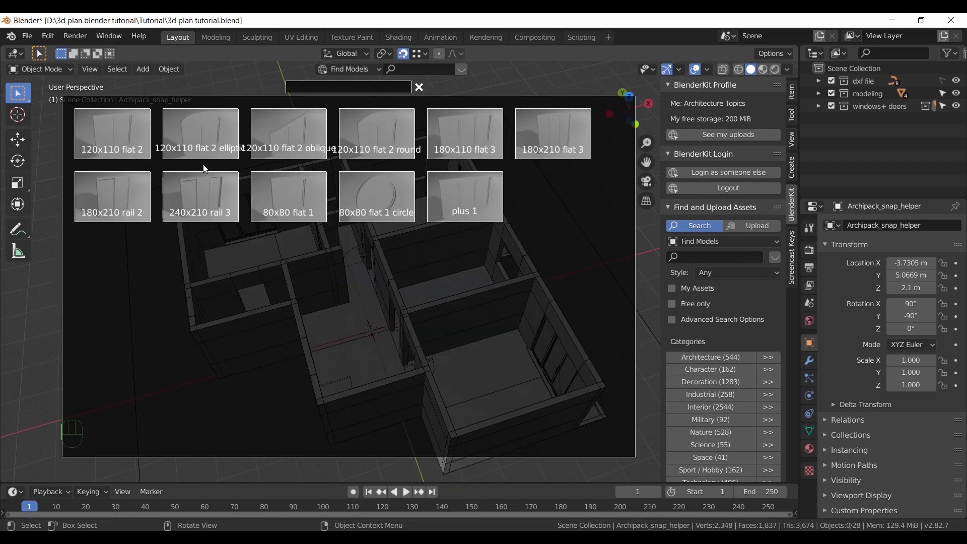
left_click(124, 137)
Move the new flat window in the horizontal plane to the opening between the two balconies and rotate it 90° about Z
key("KP_7")
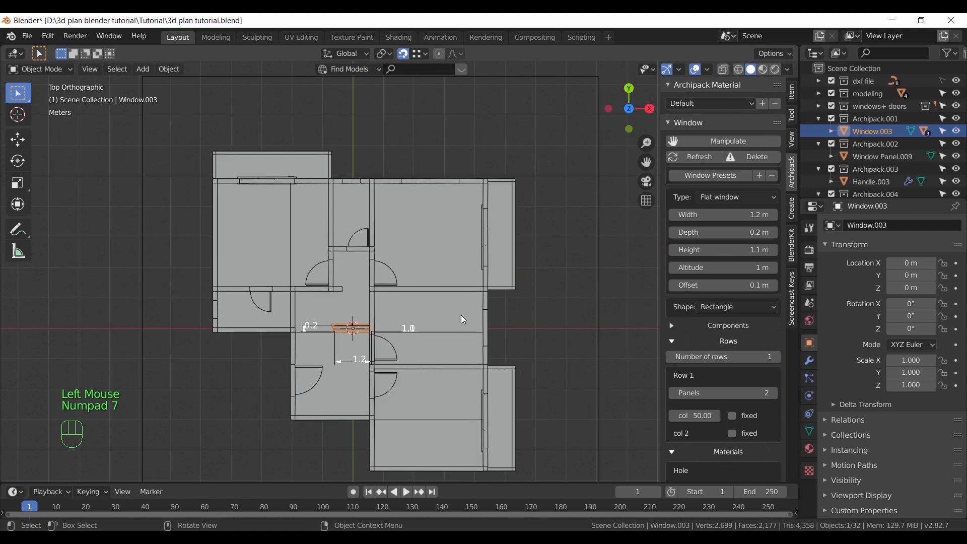
key("g")
key("shift+z")
left_click(611, 348)
middle_click_drag(508, 322, 438, 319, "shift")
scroll(437, 319, "up", 6)
key("r")
key("z")
key("KP_9")
key("KP_0")
left_click(473, 296)
Move the flat window to the opening's lower corner with Z at -0.04 m, and shift it along X to X 4.4677 m
scroll(406, 357, "up", 3)
middle_click_drag(448, 345, 492, 298, "shift")
middle_click_drag(474, 323, 389, 381, "shift")
key("g")
left_click(471, 275)
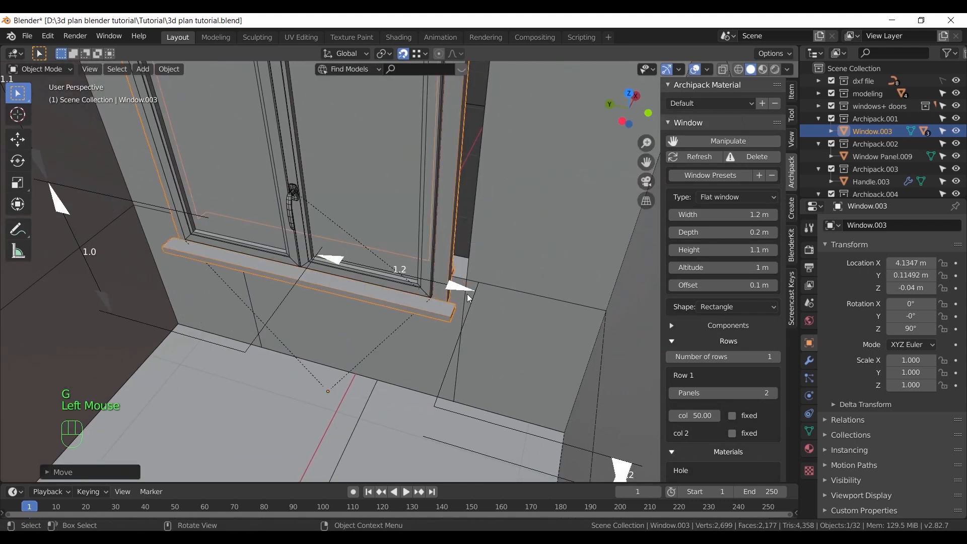
key("g")
key("x")
left_click(492, 256)
Fit the flat window's width handles to both sides of its opening, for a width of about 1.2 m
middle_click_drag(456, 274, 504, 252)
middle_click_drag(504, 251, 431, 341, "shift")
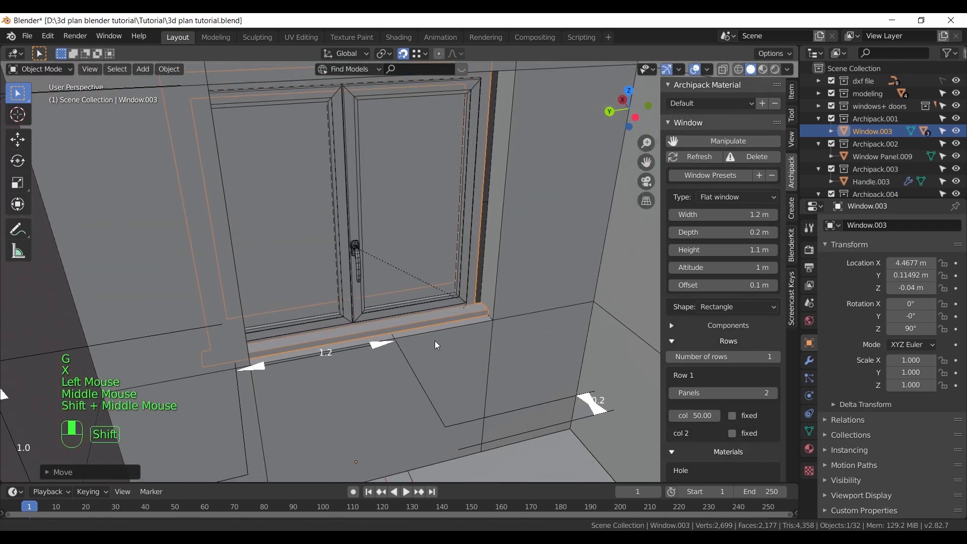
mouse_move(381, 347)
left_mouse_down()
mouse_move(384, 328)
mouse_move(396, 343)
left_mouse_up()
mouse_move(258, 368)
left_mouse_down()
mouse_move(323, 352)
mouse_move(253, 366)
left_mouse_up()
middle_click_drag(253, 366, 302, 354)
middle_click_drag(302, 355, 403, 441, "shift")
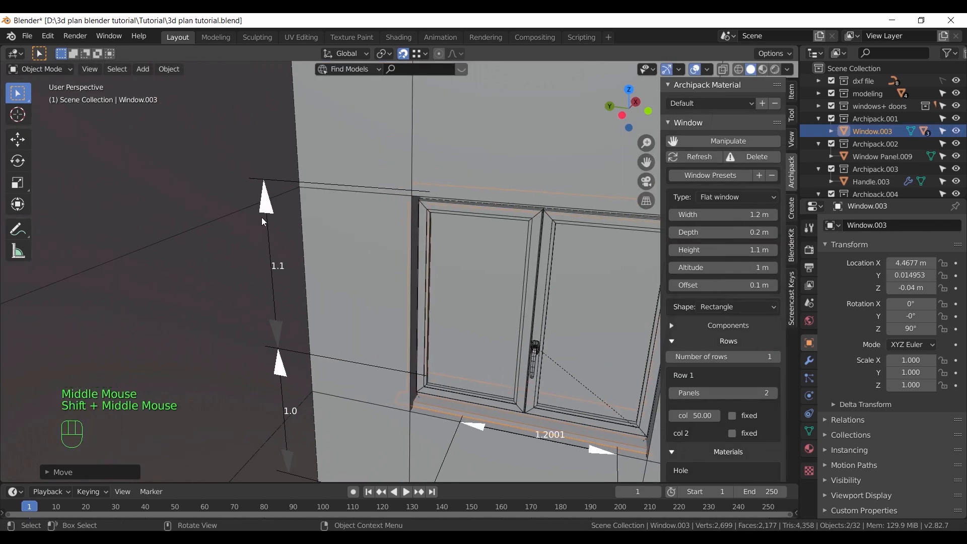
Raise the flat window's height to about 1.14 m and shift the window along X to X 4.4005 m
left_click_drag(265, 206, 408, 205)
middle_click_drag(457, 302, 460, 389)
key("g")
key("x")
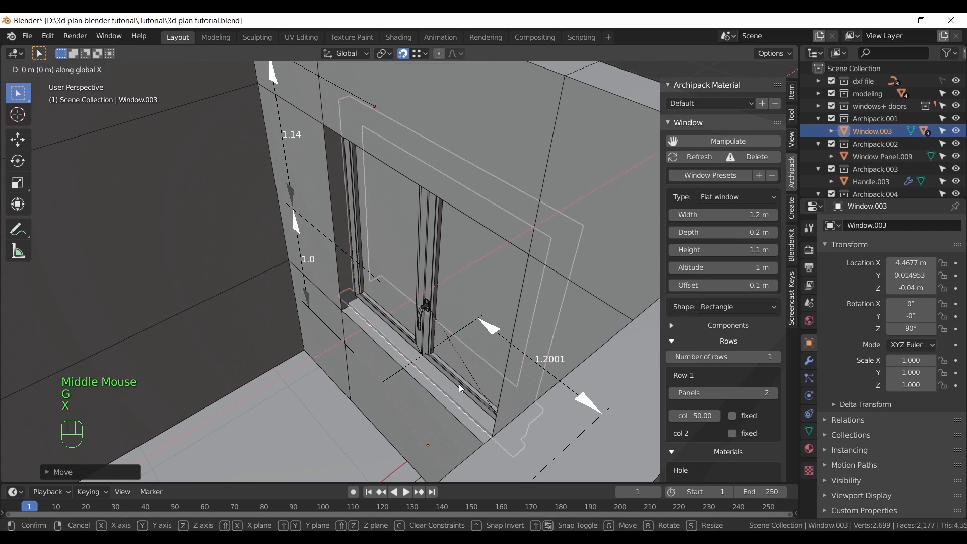
left_click(359, 405)
middle_click_drag(358, 405, 291, 307)
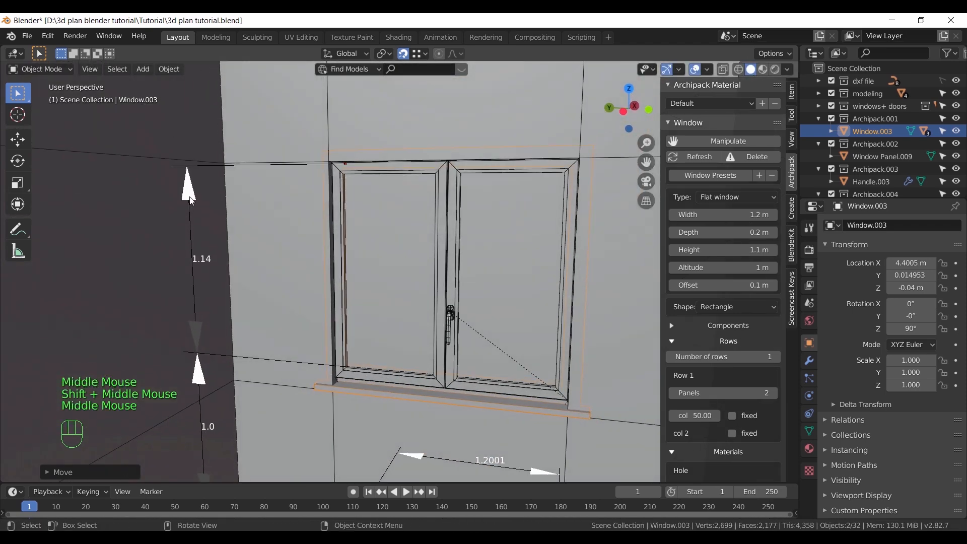
Refit the flat window to its opening with a height of about 1.12 m and a width of about 1.16 m
left_click(195, 210)
mouse_move(189, 194)
left_mouse_down()
mouse_move(191, 205)
mouse_move(193, 197)
left_mouse_up()
middle_click_drag(509, 293, 539, 338)
left_click_drag(459, 409, 442, 411)
left_click_drag(337, 409, 348, 408)
middle_click_drag(435, 386, 463, 361)
Try swinging the flat window's handle-side sash open about Z, and return to the whole window's parameters
left_click(421, 306)
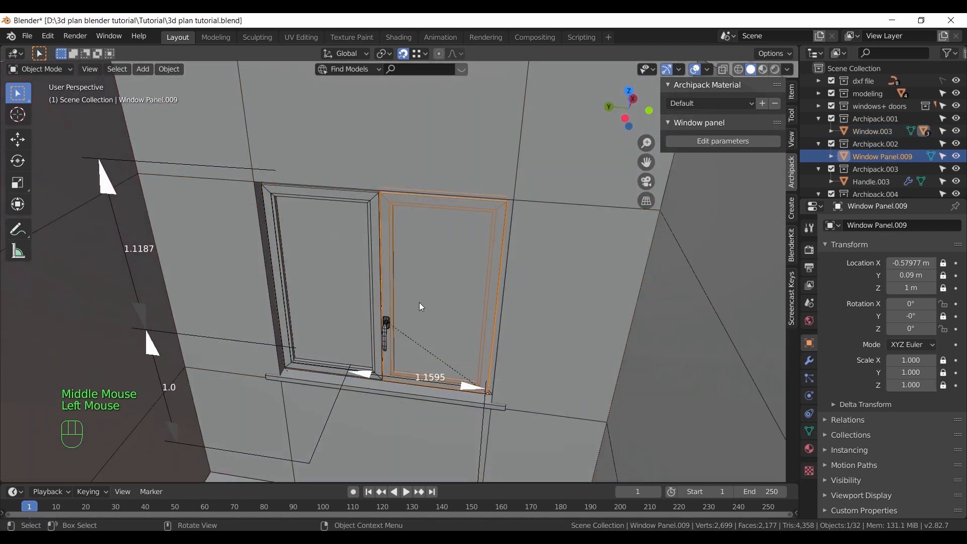
key("r")
key("z")
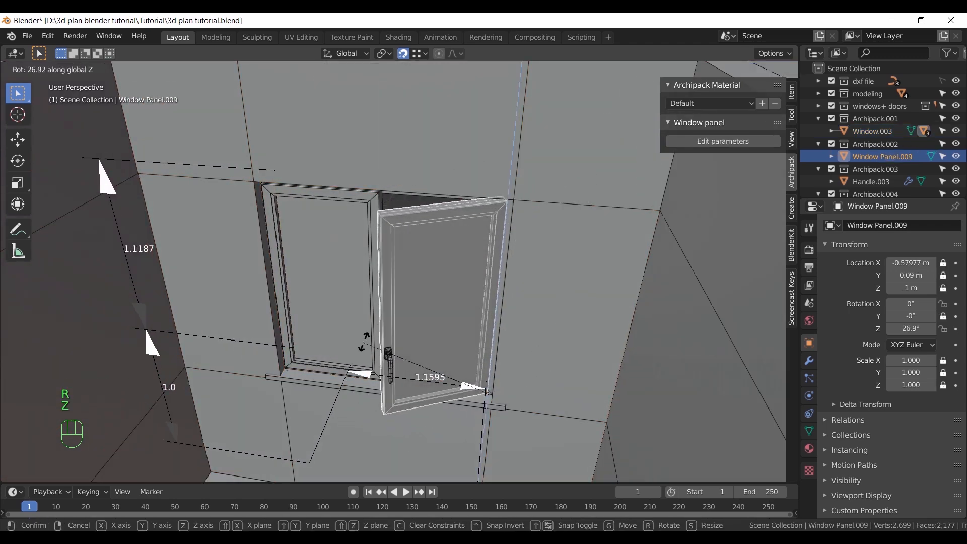
right_click(423, 344)
middle_click_drag(481, 349, 699, 156)
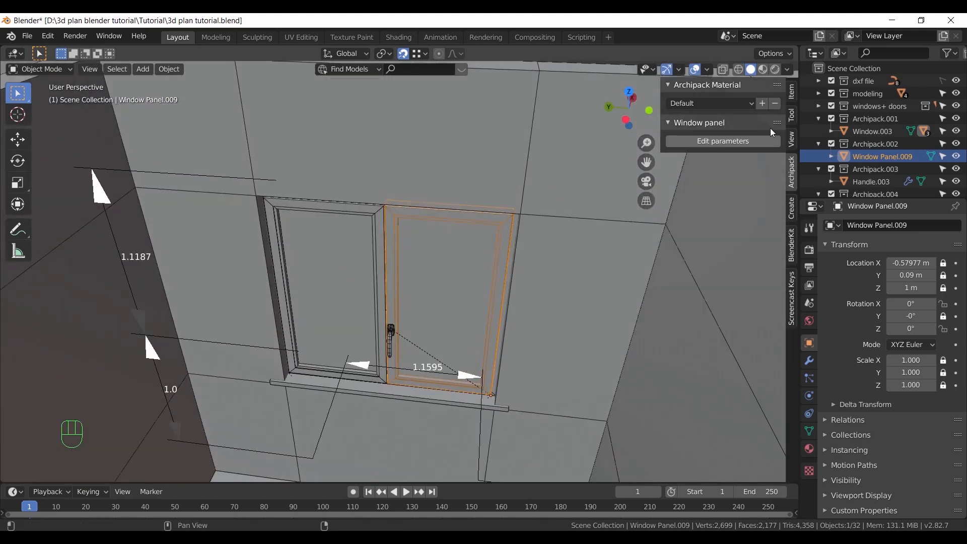
double_click(744, 140)
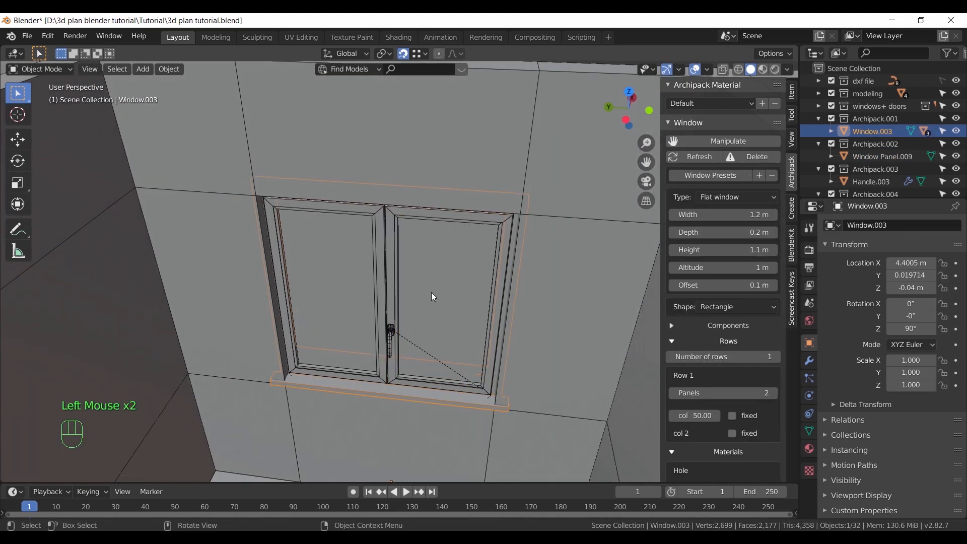
In top view, select the flat window between the balconies with all its parts and exclude the walls from the selection
scroll(389, 275, "down", 7)
middle_click_drag(442, 321, 503, 321, "shift")
key("KP_7")
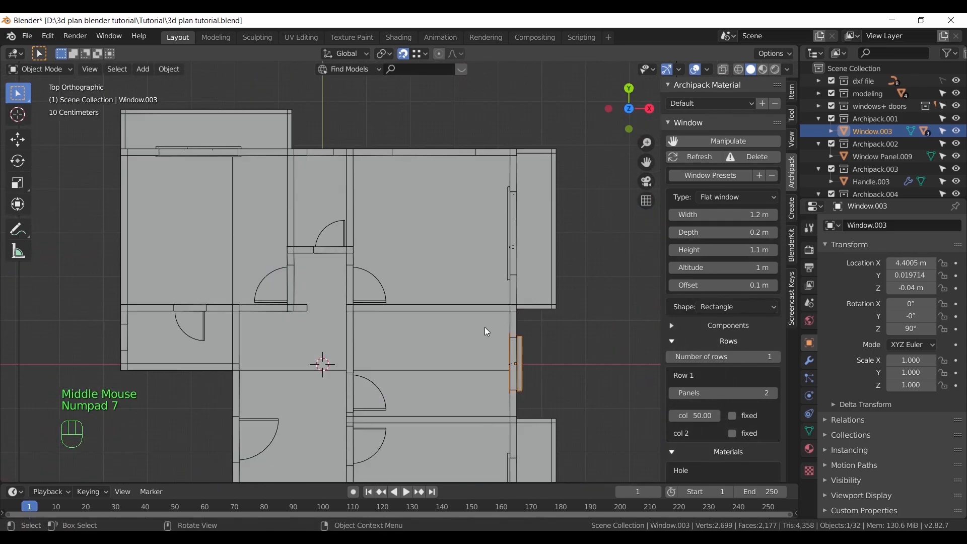
left_click(552, 343)
middle_click_drag(552, 343, 487, 322, "shift")
scroll(488, 323, "up", 3)
left_click(491, 388)
left_click_drag(540, 447, 538, 446)
left_click(470, 449, "ctrl")
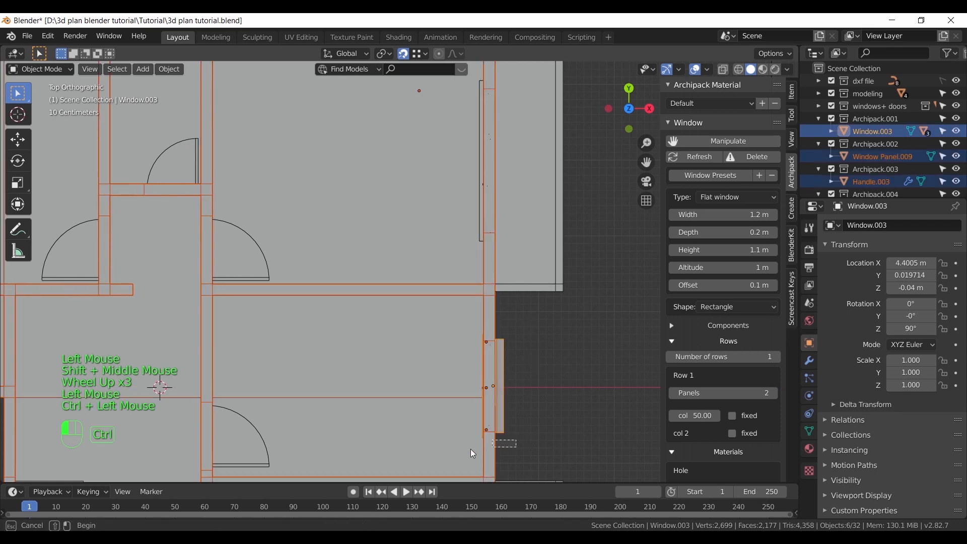
Duplicate the selected window and place the copy beside the upper exterior wall of the plan
scroll(523, 375, "down", 3)
middle_click_drag(522, 375, 543, 399, "shift")
key("shift+d")
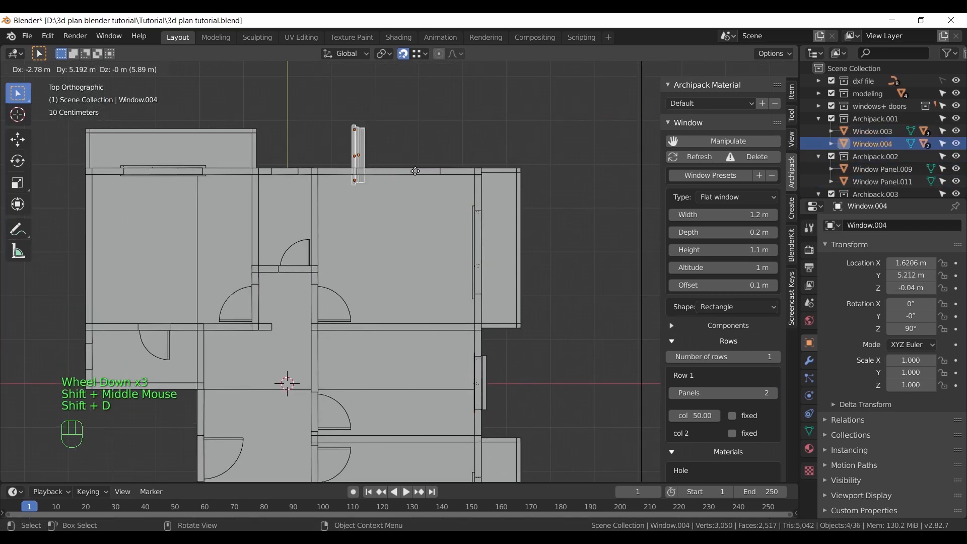
left_click(335, 113)
Rotate the duplicated window 90° about the Z axis to run parallel with the upper wall
middle_click_drag(404, 246, 443, 298, "shift")
scroll(444, 297, "up", 4)
key("r")
key("z")
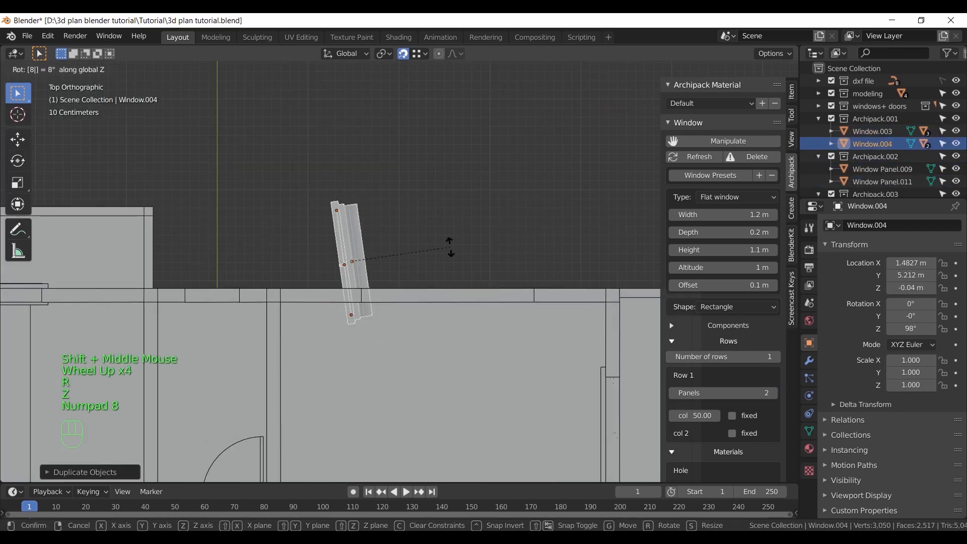
right_click(450, 247)
key("r")
key("z")
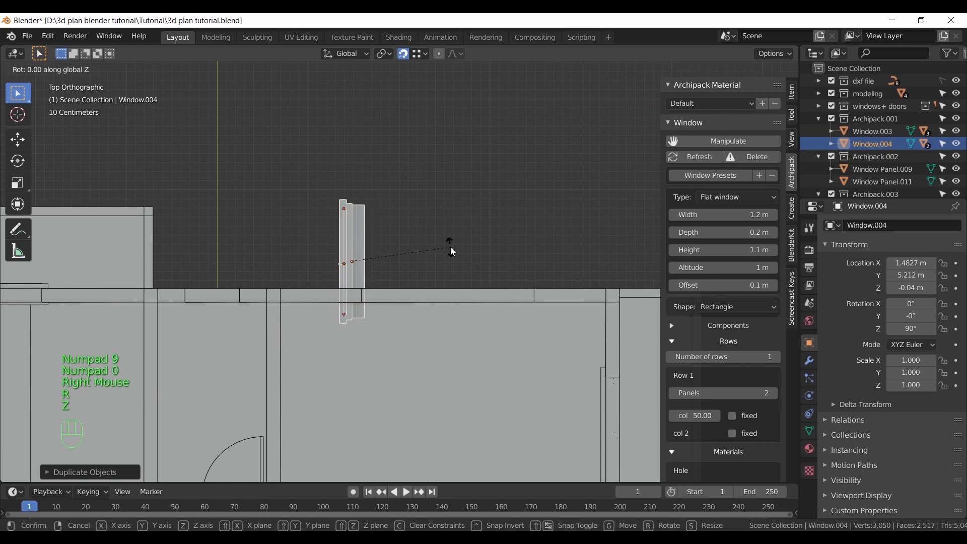
key("KP_9")
key("KP_0")
left_click(452, 250)
Move the rotated window within the horizontal plane into the large opening of the upper wall
key("g")
key("shift+z")
left_click(527, 329)
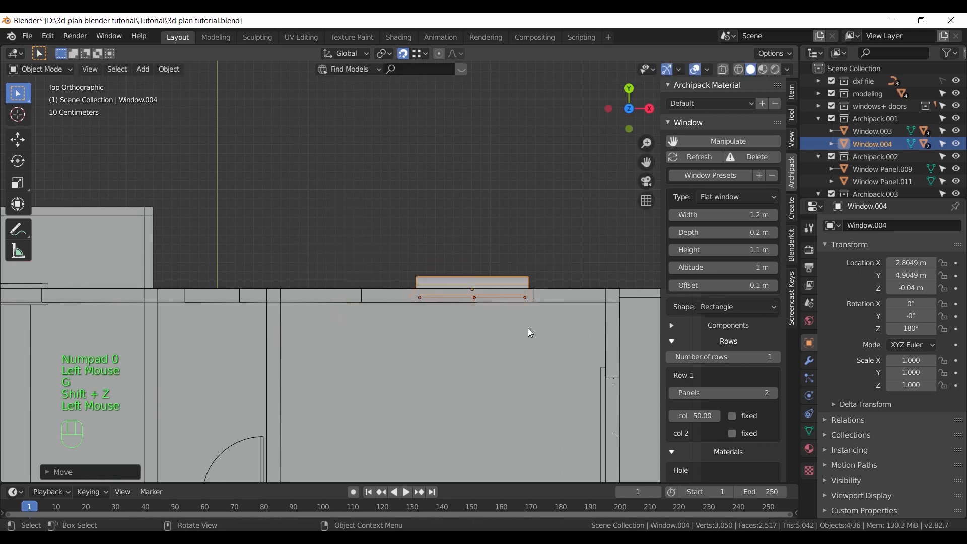
Show the window's manipulation handles and stretch it to about 1.87 m wide and 1.12 m high to fill the opening
scroll(518, 375, "up", 1)
middle_click_drag(518, 376, 443, 327)
scroll(456, 348, "up", 3)
left_click(739, 137)
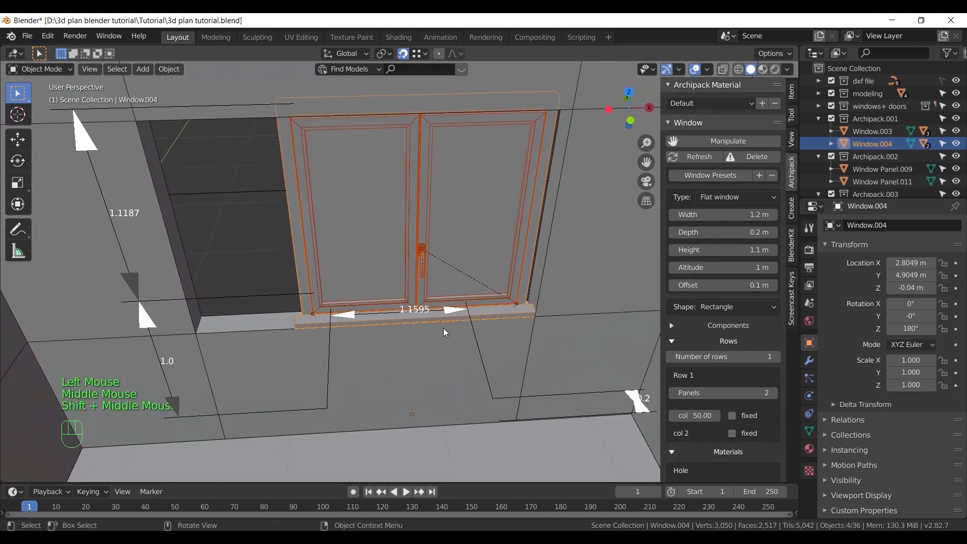
left_click_drag(448, 310, 462, 321)
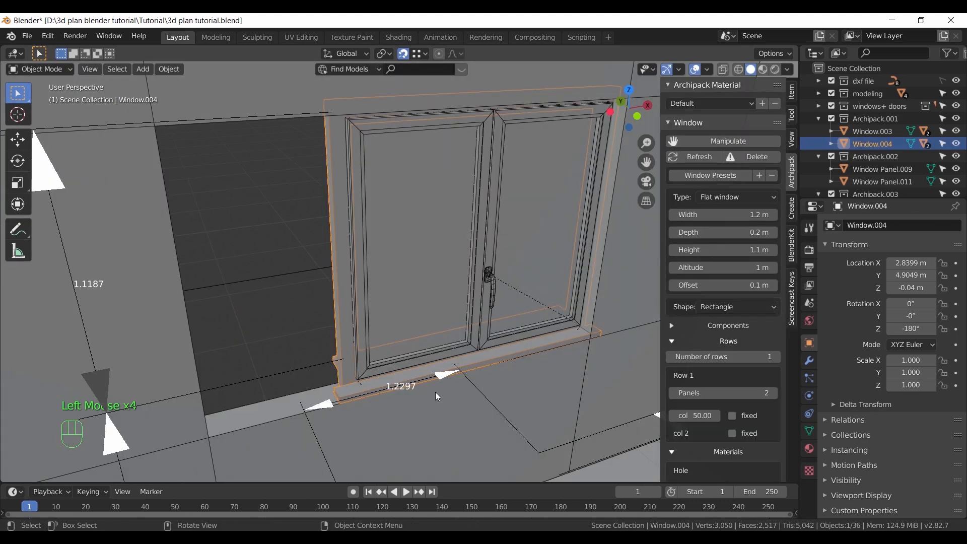
middle_click_drag(438, 397, 332, 389)
left_click_drag(367, 421, 258, 418)
scroll(370, 298, "down", 2)
middle_click_drag(370, 298, 218, 223)
left_click_drag(180, 178, 262, 161)
middle_click_drag(262, 161, 192, 199)
left_click_drag(115, 186, 116, 190)
middle_click_drag(115, 190, 401, 334)
Move the window along the Y axis to about 4.88 m so it sits within the wall thickness
key("g")
key("x")
key("y")
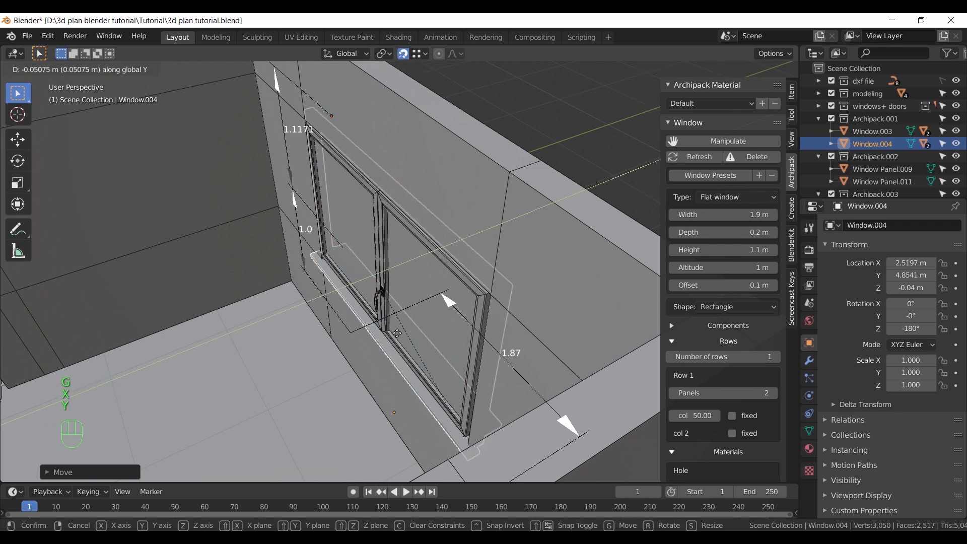
left_click(313, 358)
Set the window's row to 3 panels and make the first column fixed
middle_click_drag(312, 358, 747, 343)
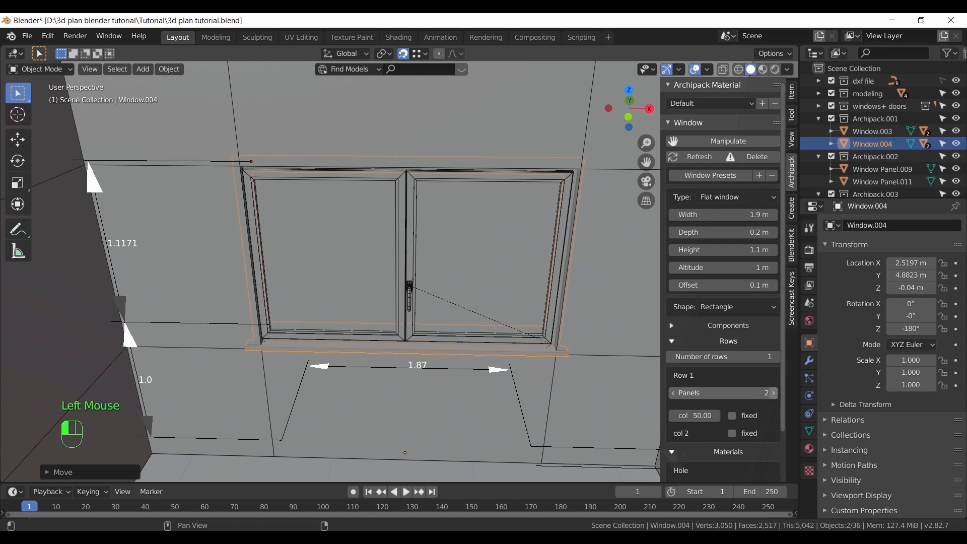
left_click(775, 393)
left_click(774, 394)
left_click(673, 393)
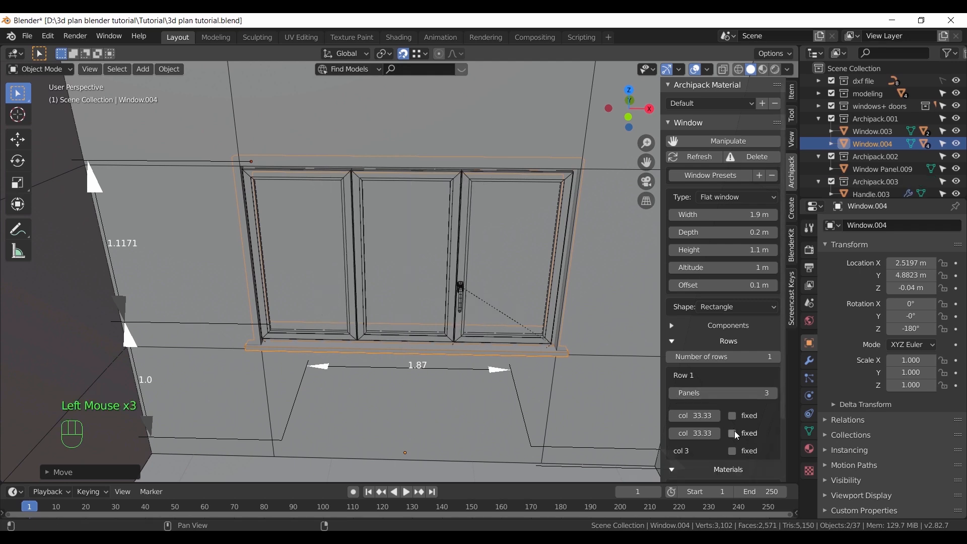
left_click(733, 416)
middle_click_drag(577, 355, 376, 257)
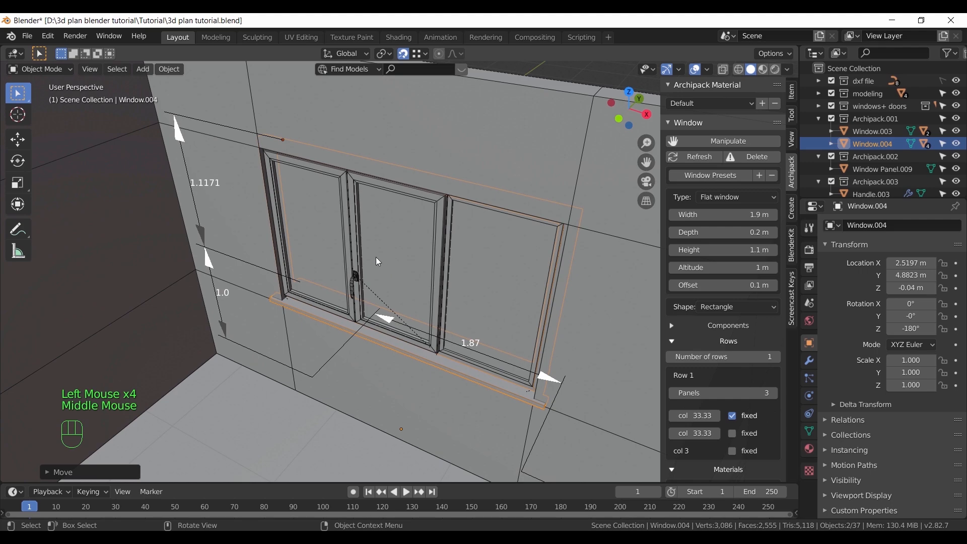
left_click(382, 279)
key("r")
right_click(410, 328)
Return from the selected panel to its parent window's parameters, deselect everything and save the file
middle_click_drag(411, 327, 477, 306)
scroll(436, 326, "down", 7)
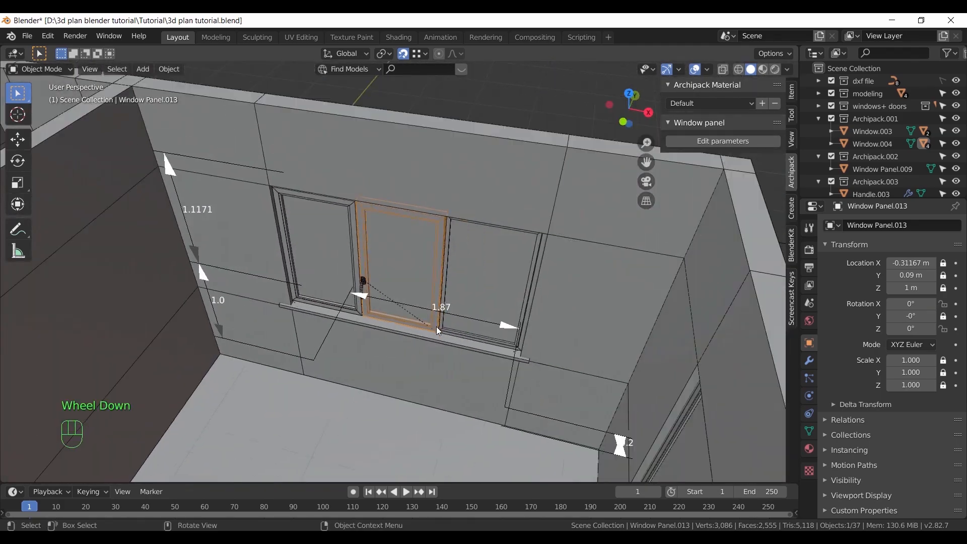
middle_click_drag(313, 349, 353, 317)
middle_click_drag(353, 318, 576, 210, "shift")
scroll(441, 283, "down", 4)
scroll(375, 276, "up", 3)
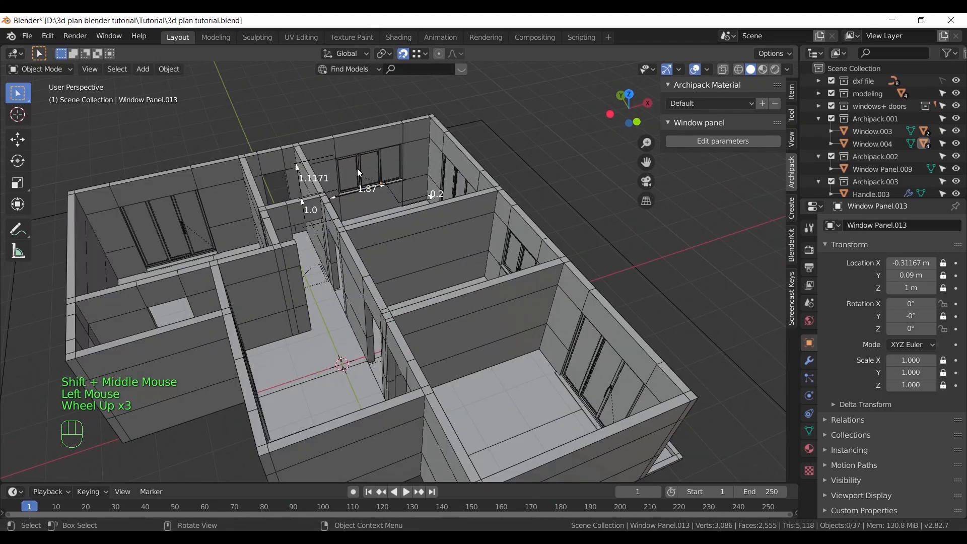
left_click(720, 141)
left_click(725, 142)
left_click(543, 122)
middle_click_drag(375, 210, 397, 212, "shift")
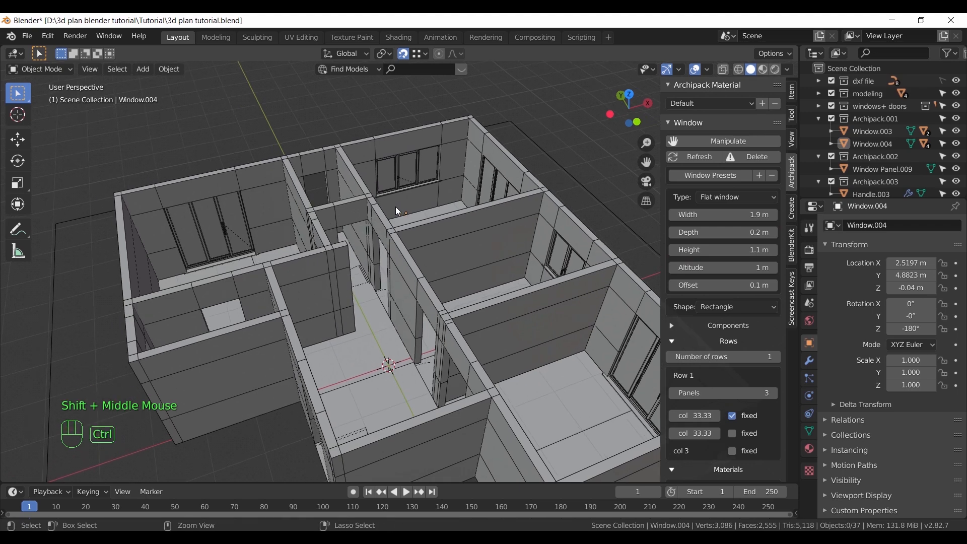
key("ctrl+s")
Collapse the expanded Archipack collections in the outliner
mouse_move(305, 194)
middle_mouse_down()
mouse_move(295, 209)
mouse_move(368, 182)
mouse_move(364, 171)
mouse_move(352, 173)
mouse_move(315, 270)
mouse_move(305, 209)
middle_mouse_up()
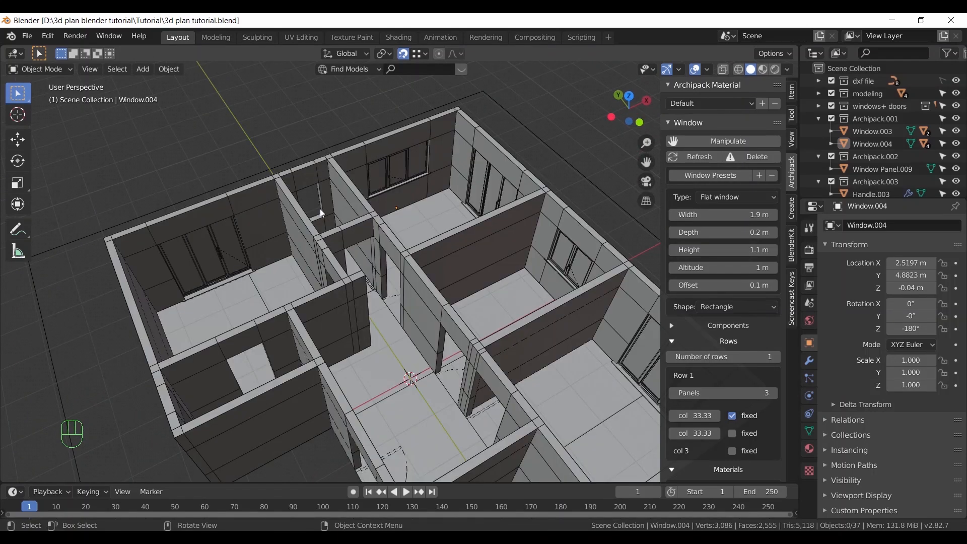
scroll(363, 221, "down", 2)
mouse_move(382, 227)
middle_mouse_down("shift")
mouse_move(395, 257)
mouse_move(371, 226)
middle_mouse_up("shift")
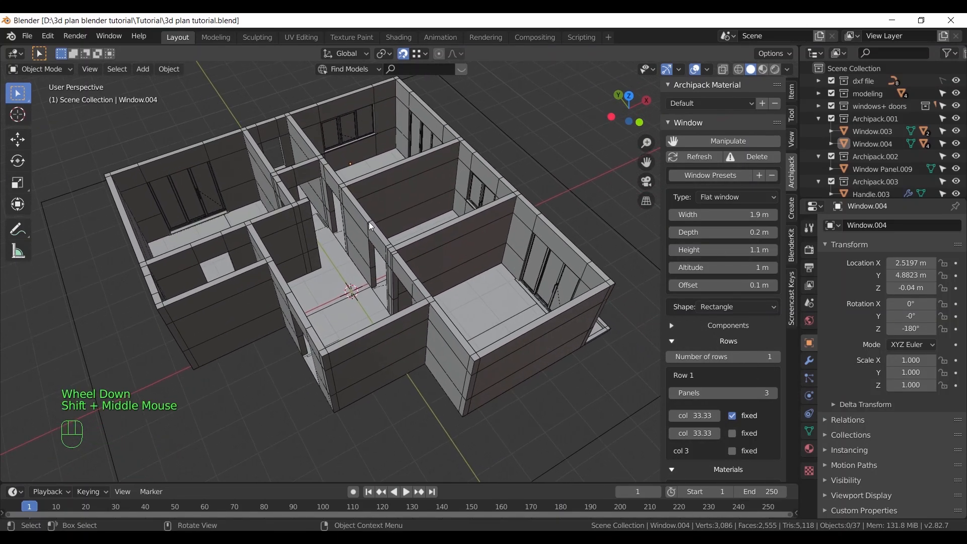
left_click(818, 119)
left_click(818, 130)
left_click(818, 143)
left_click(818, 156)
left_click(817, 168)
Select all the Archipack collections and move them into the "windows+ doors" collection
left_click(862, 119)
scroll(857, 160, "down", 4)
left_click(859, 185, "shift")
scroll(862, 169, "up", 5)
left_click_drag(872, 119, 876, 107)
left_click(875, 134)
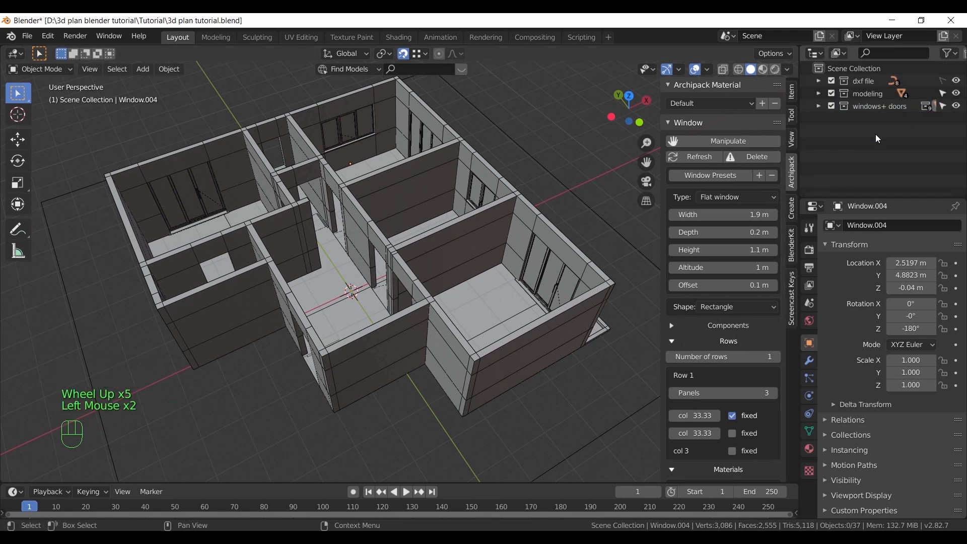
key("Delete")
Make "windows+ doors" the active collection and add an Archipack door using the 80x200 preset
left_click(866, 105)
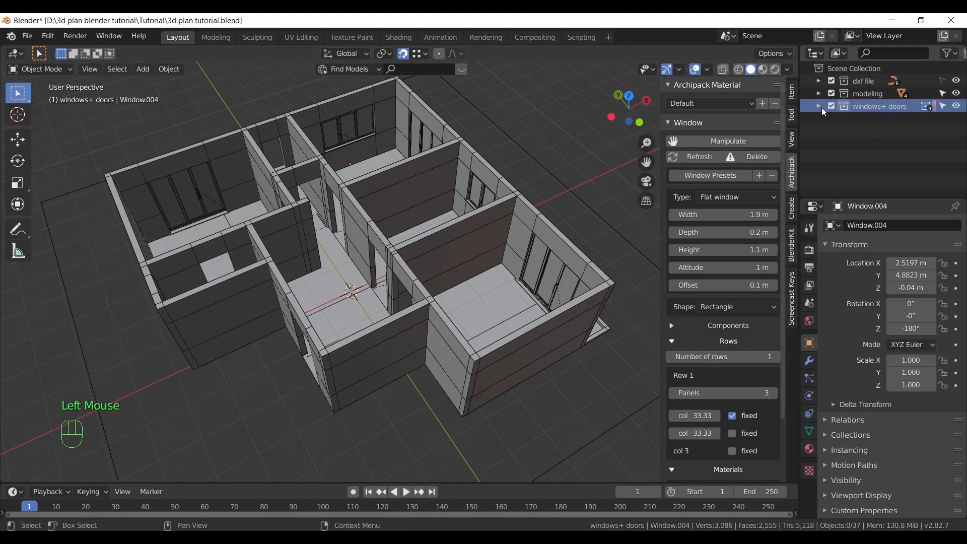
middle_click_drag(431, 201, 441, 244, "shift")
scroll(464, 262, "up", 3)
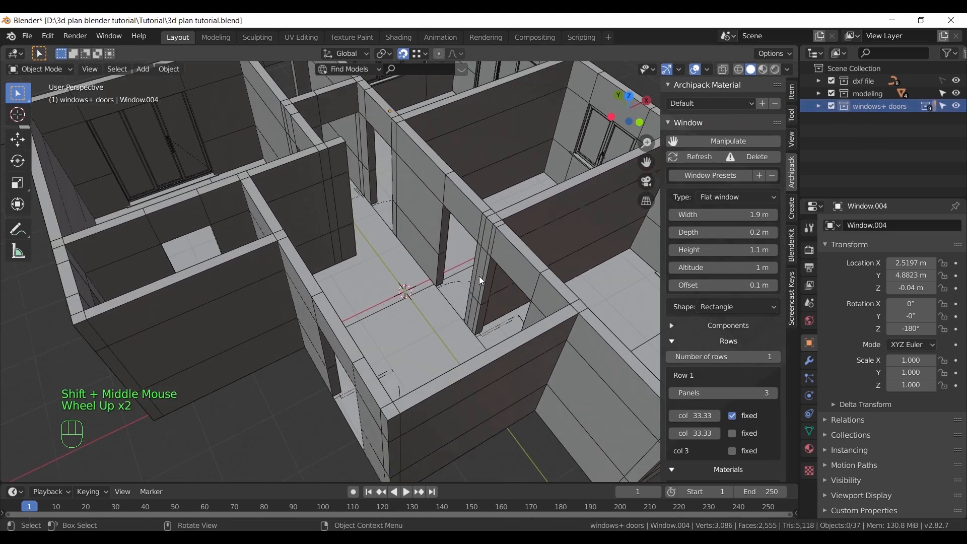
key("shift+a")
mouse_move(463, 293)
mouse_move(559, 426)
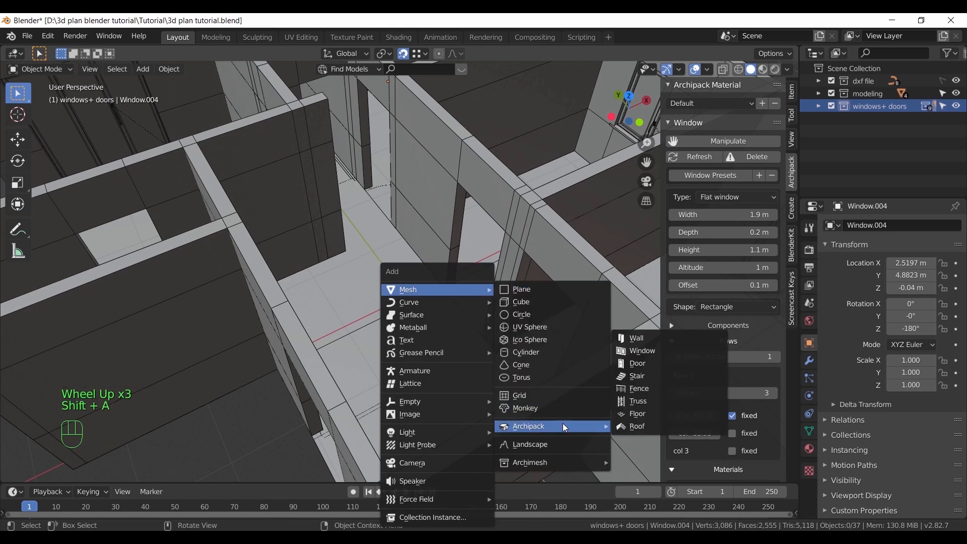
left_click(653, 367)
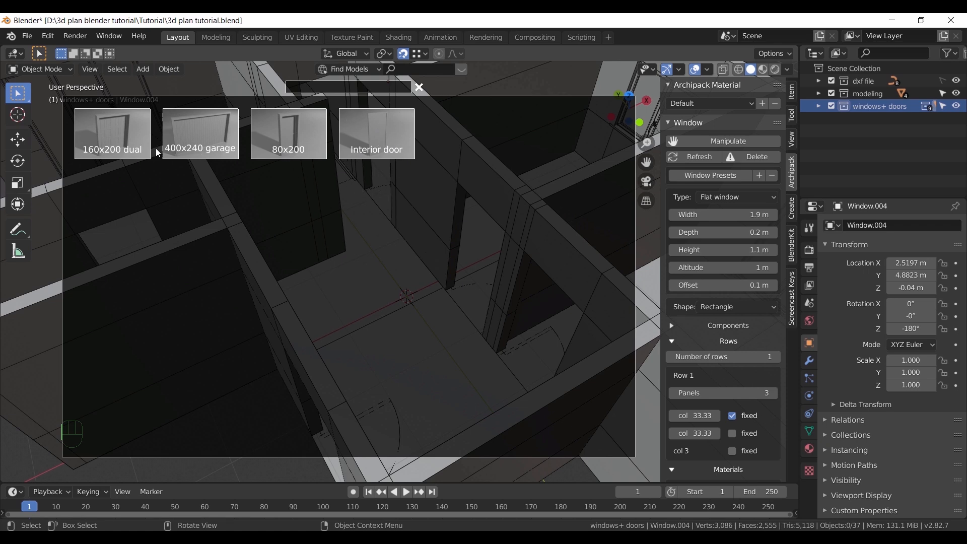
left_click(287, 138)
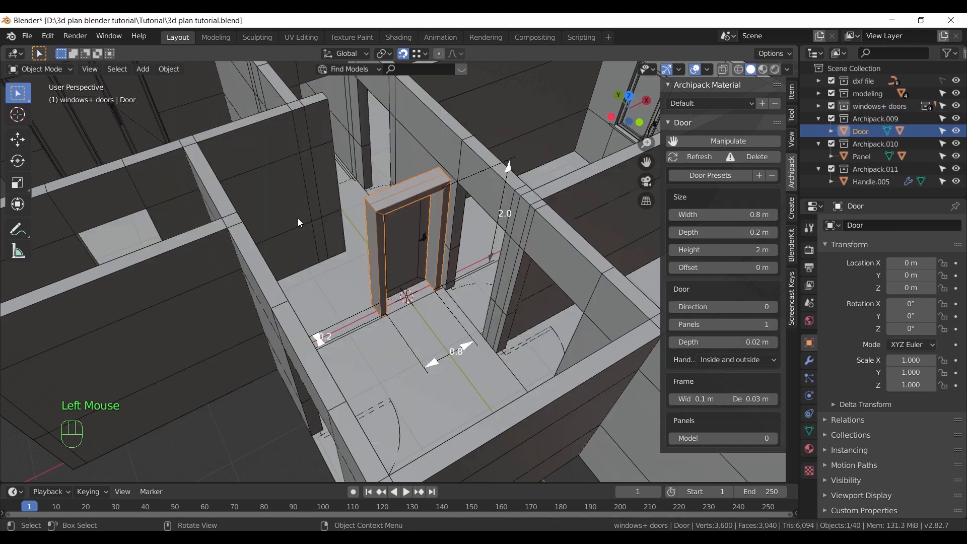
In top view, move the new door within the horizontal plane close to the lower interior doorway
mouse_move(426, 275)
middle_mouse_down()
mouse_move(393, 287)
mouse_move(422, 289)
middle_mouse_up()
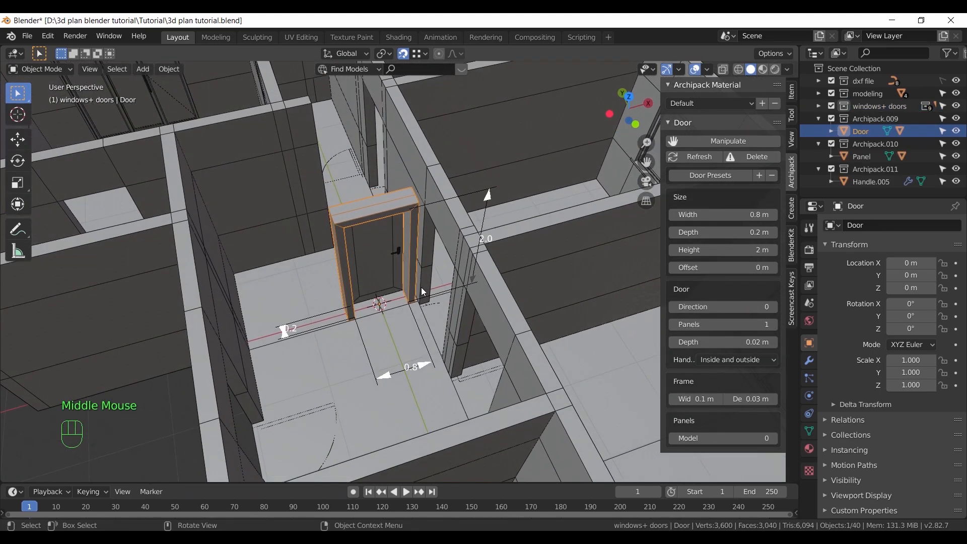
key("KP_7")
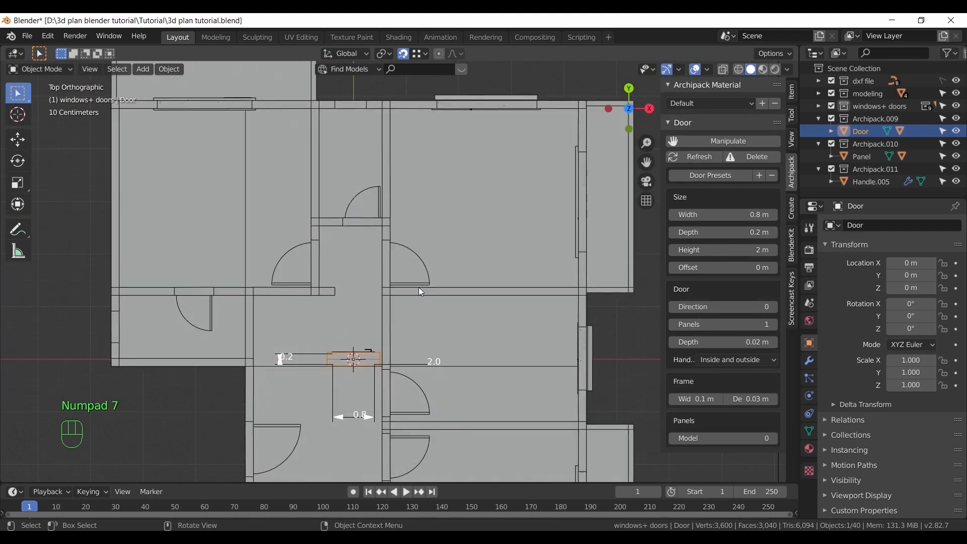
scroll(399, 323, "down", 2)
middle_click_drag(399, 323, 383, 319, "shift")
scroll(382, 320, "up", 4)
key("g")
key("shift+z")
left_click(344, 397)
Rotate the door 90° about the Z axis to match the direction of the interior wall
middle_click_drag(358, 348, 400, 353)
key("r")
key("z")
key("KP_9")
key("KP_0")
left_click(393, 405)
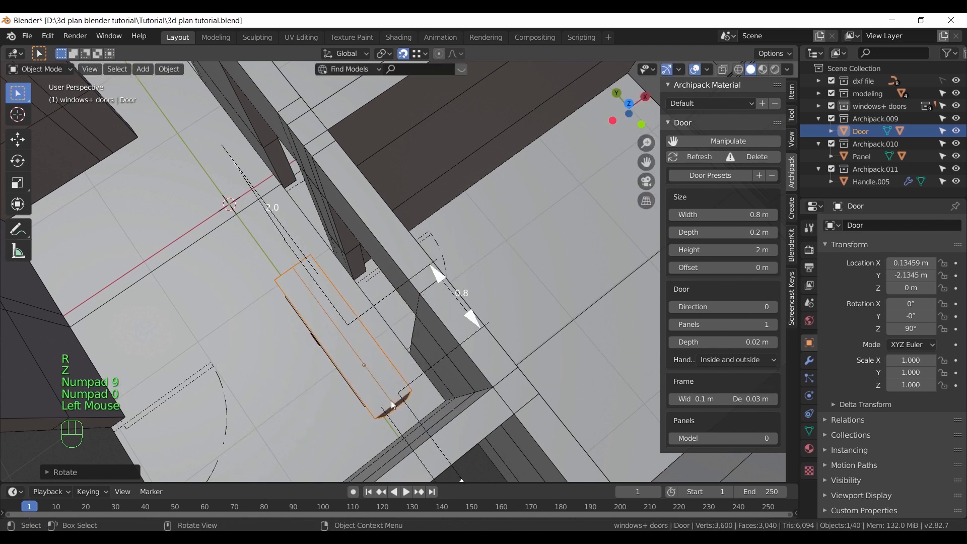
In top view, move the door onto the lower doorway of the interior wall, at about X 0.56 m, Y -1.81 m
key("KP_7")
key("g")
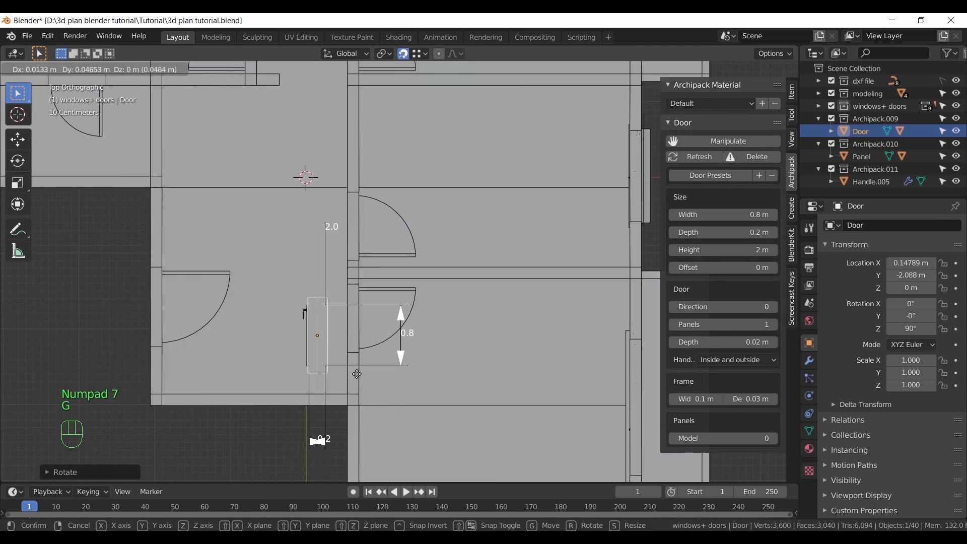
left_click(361, 359)
scroll(379, 345, "up", 4)
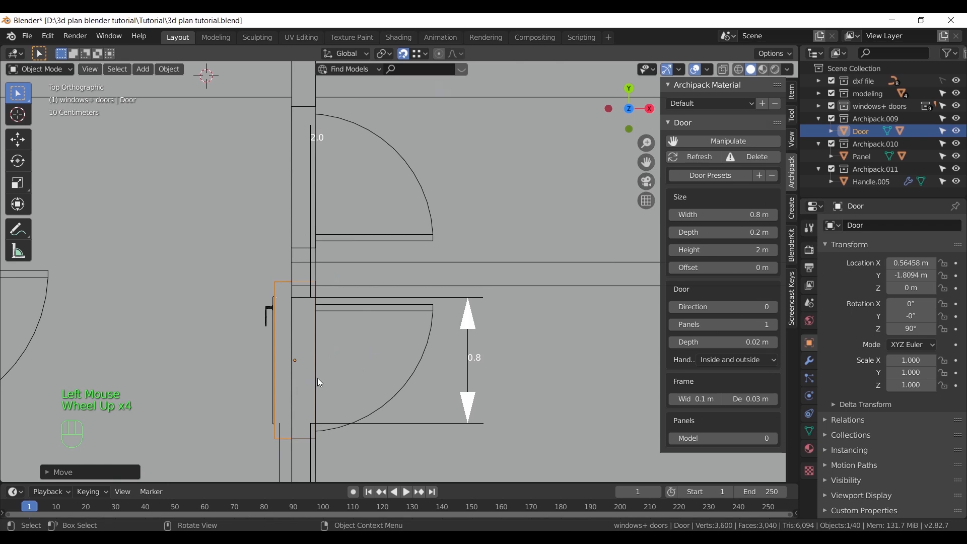
Stretch the door with its width handles to 0.9 m to fit the doorway
middle_click_drag(314, 387, 406, 348)
scroll(430, 212, "down", 3)
middle_click_drag(430, 213, 423, 252, "shift")
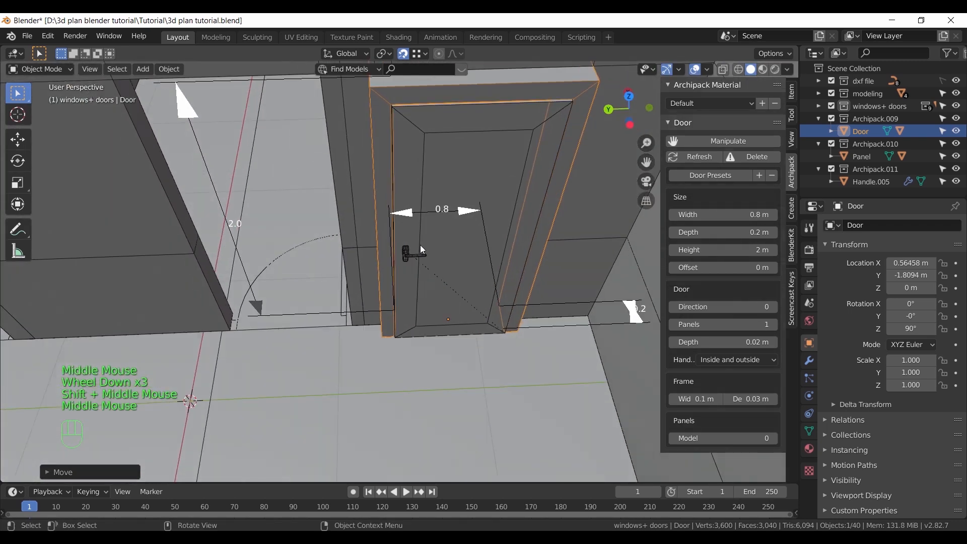
left_click_drag(403, 216, 396, 76)
mouse_move(473, 216)
left_mouse_down()
mouse_move(528, 212)
mouse_move(481, 212)
left_mouse_up()
Move the door along the X axis to about 0.6 m to align its frame with the wall
middle_click_drag(543, 186, 366, 283, "shift")
middle_click_drag(282, 284, 341, 345, "shift")
scroll(344, 351, "up", 2)
key("g")
key("x")
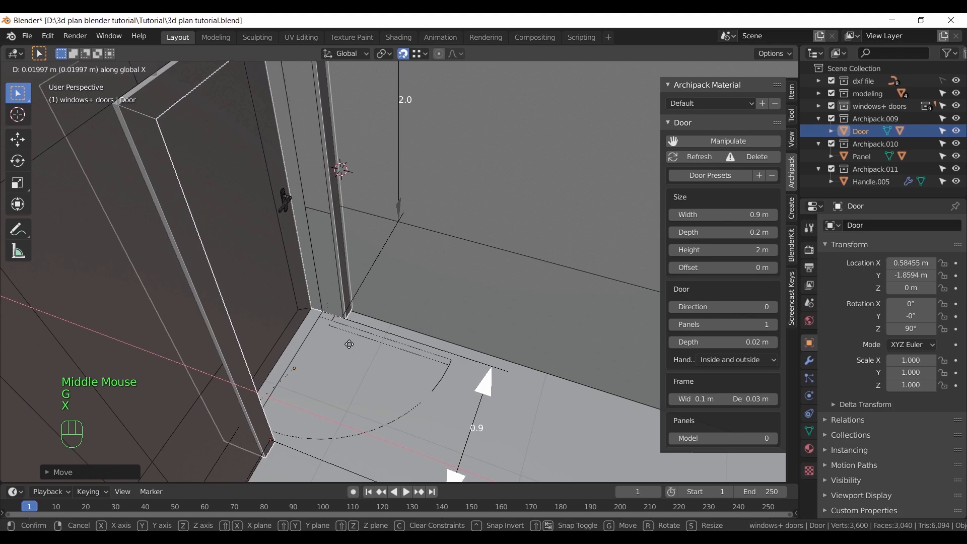
left_click(316, 346)
Set the door's opening direction to 1
middle_click_drag(316, 345, 451, 352)
middle_click_drag(452, 353, 393, 336, "shift")
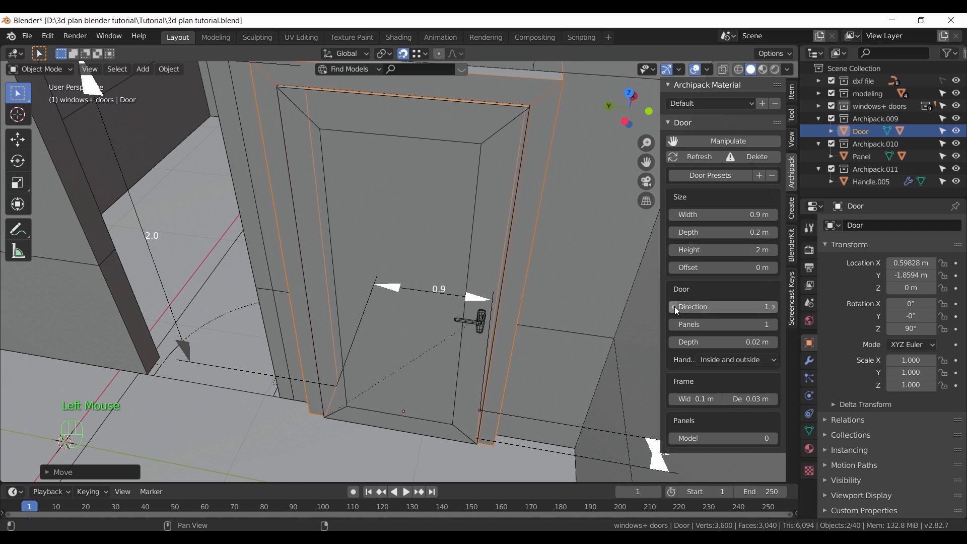
left_click(776, 306)
Set the door's offset to 0.08 m and its overall depth to 0.1 m
middle_click_drag(635, 310, 353, 355)
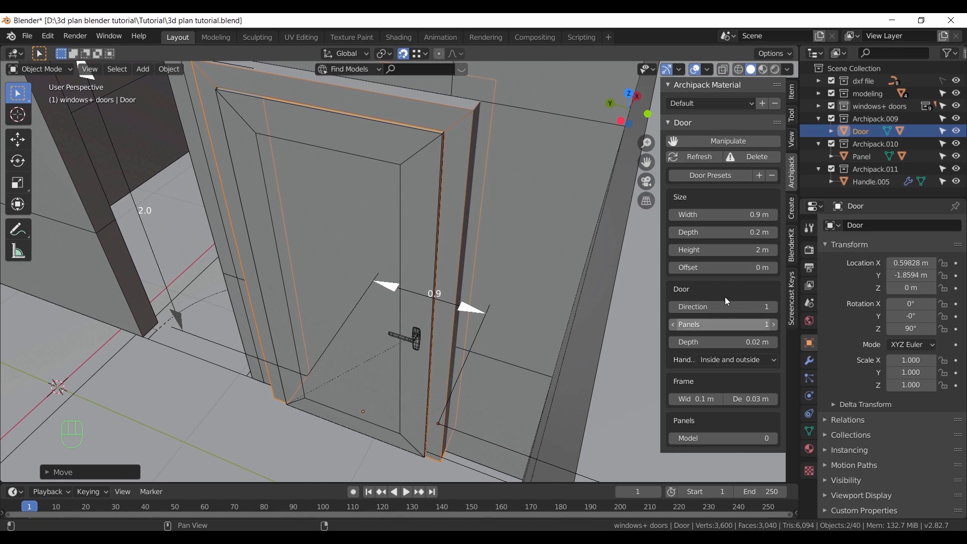
left_click_drag(709, 268, 714, 277)
middle_click_drag(431, 321, 410, 344)
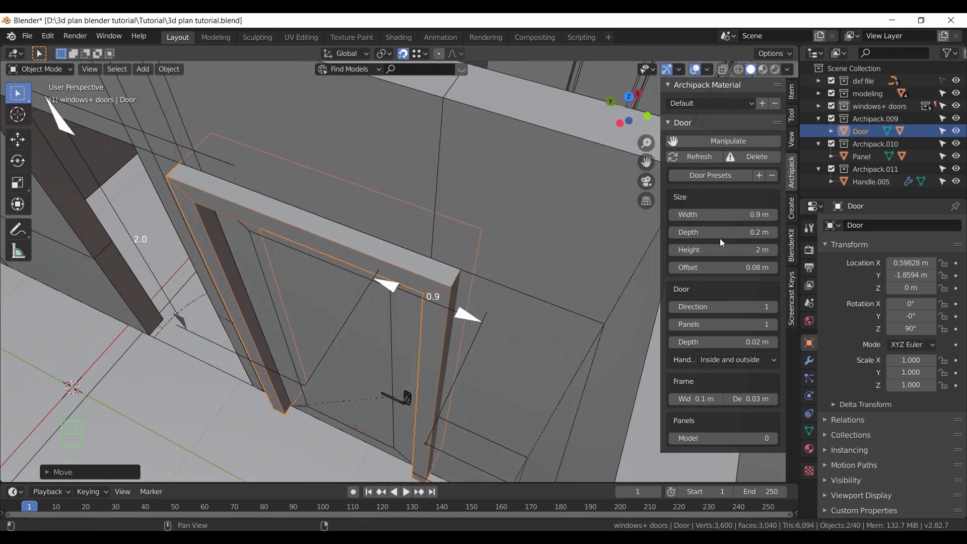
left_click_drag(721, 233, 711, 237)
Move the door along the X axis to about 0.63 m, into the wall thickness
middle_click_drag(312, 289, 248, 310)
key("g")
key("y")
key("x")
left_click(239, 371)
Set the door's overall depth to 0.12 m and move it along the X axis to about 0.615 m
middle_click_drag(239, 372, 306, 297)
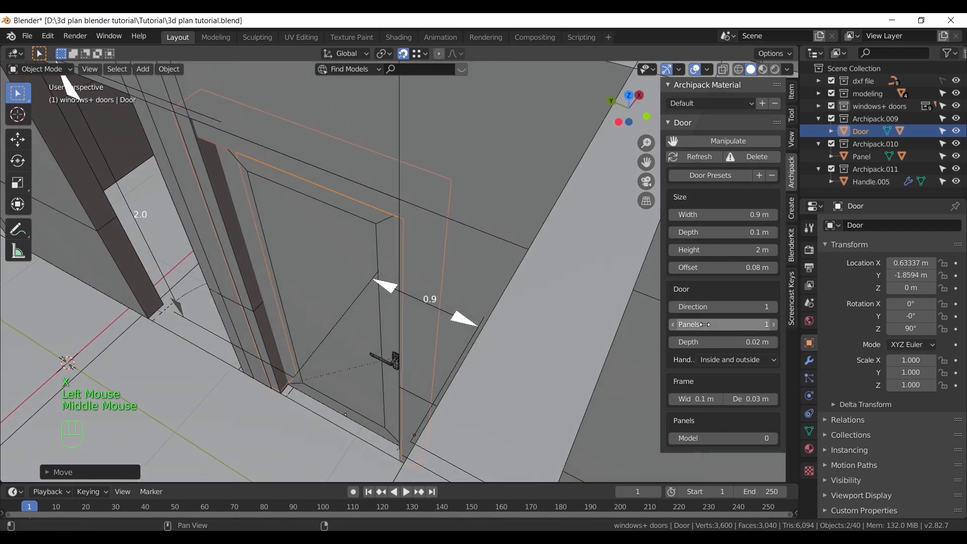
double_click(773, 233)
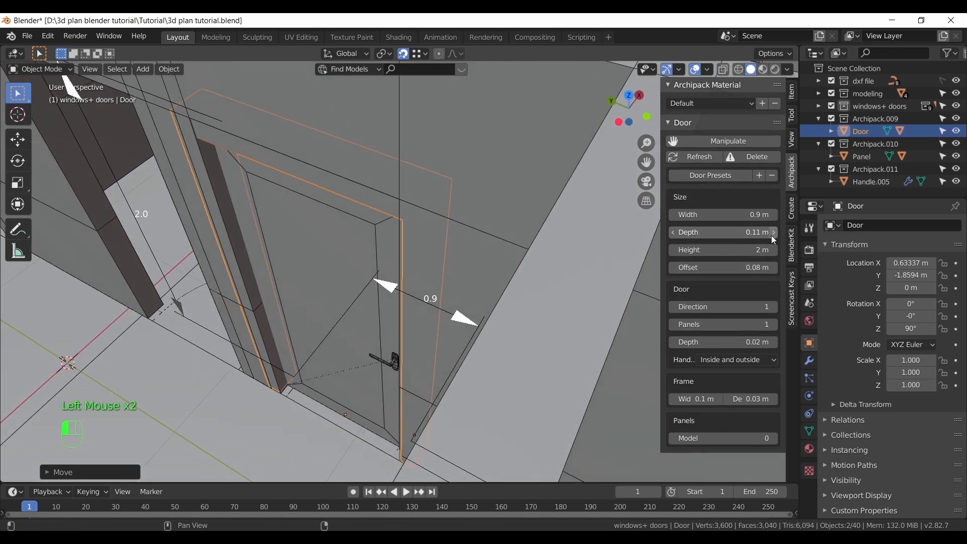
middle_click_drag(530, 264, 460, 335)
key("g")
key("x")
left_click(406, 296)
scroll(473, 339, "up", 2)
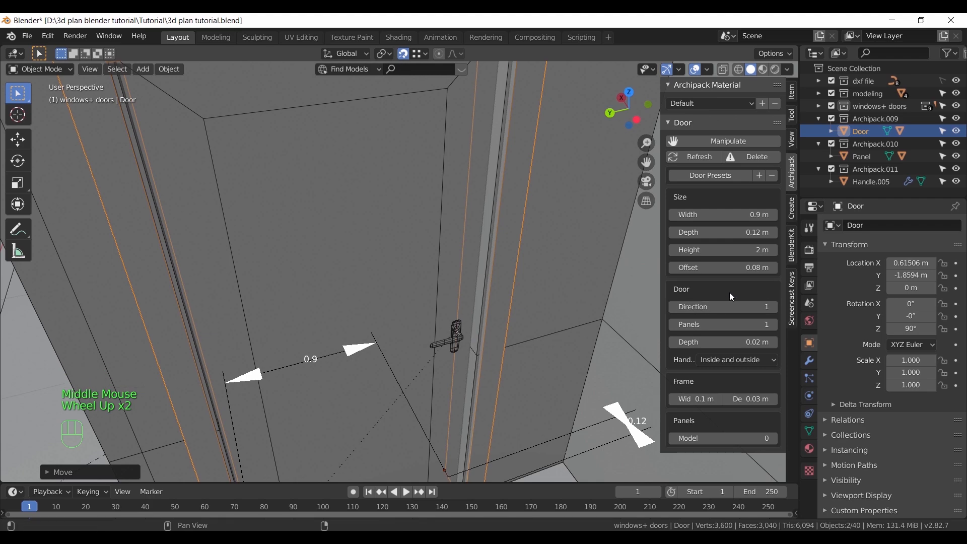
Rotate the door panel about the Z axis by about 34.7° to swing it open
left_click(431, 289)
key("r")
key("z")
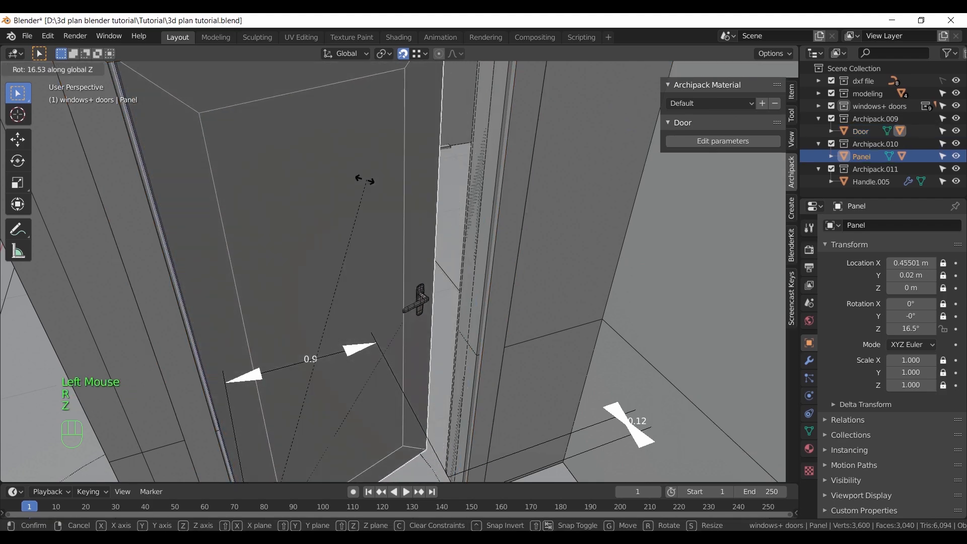
left_click(242, 152)
Set the door leaf's depth to 0.04 m in the door parameters
middle_click_drag(241, 148, 297, 233)
middle_click_drag(297, 233, 391, 270, "shift")
scroll(390, 271, "up", 2)
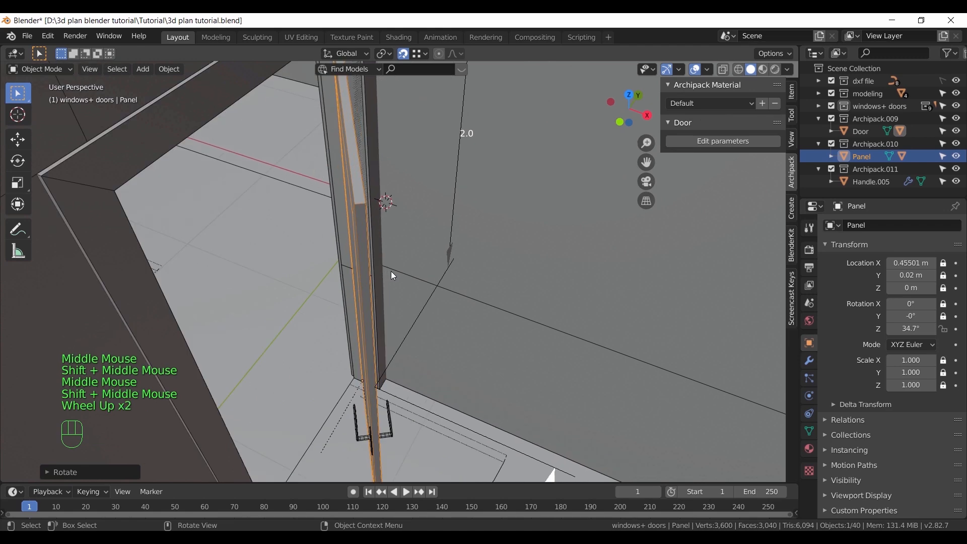
left_click(723, 147)
left_click_drag(737, 346, 737, 345)
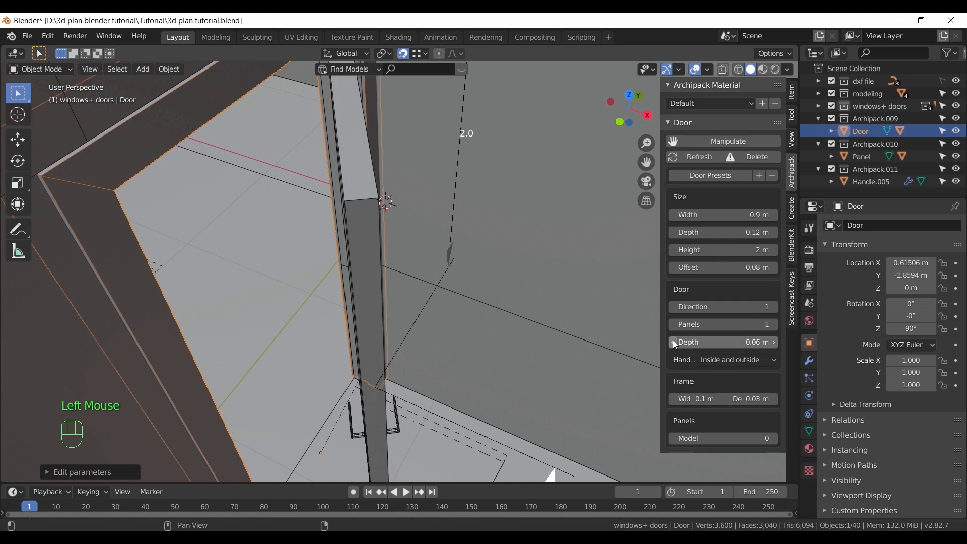
left_click(764, 346)
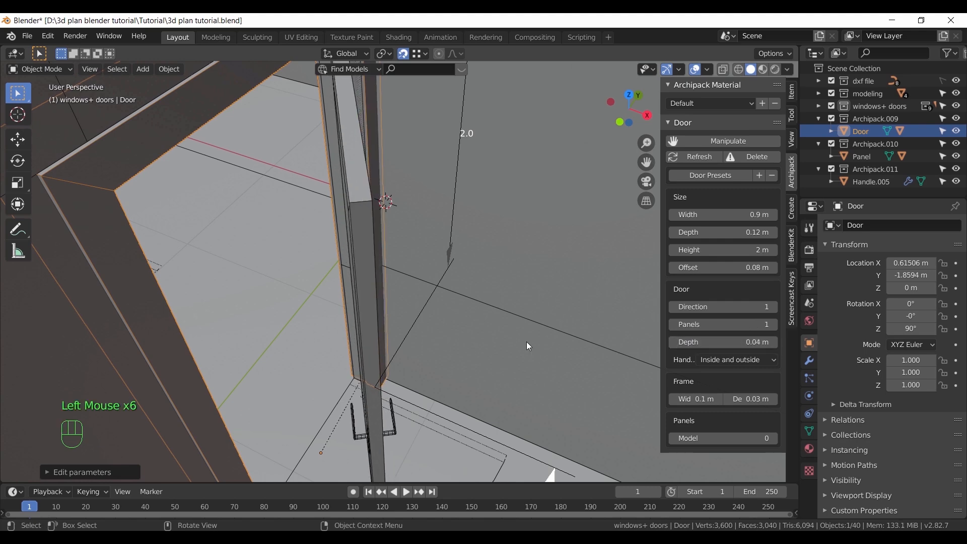
scroll(407, 307, "down", 2)
middle_click_drag(407, 307, 475, 334)
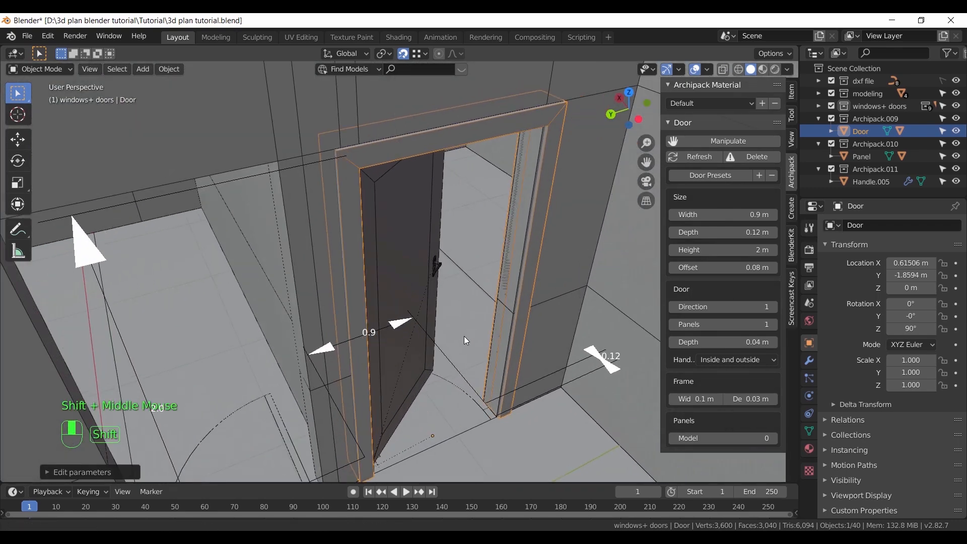
Adjust the door's width to about 0.86 m with its dimension handles so the frame fits the wall opening
scroll(475, 334, "up", 3)
scroll(434, 273, "down", 2)
scroll(439, 201, "down", 1)
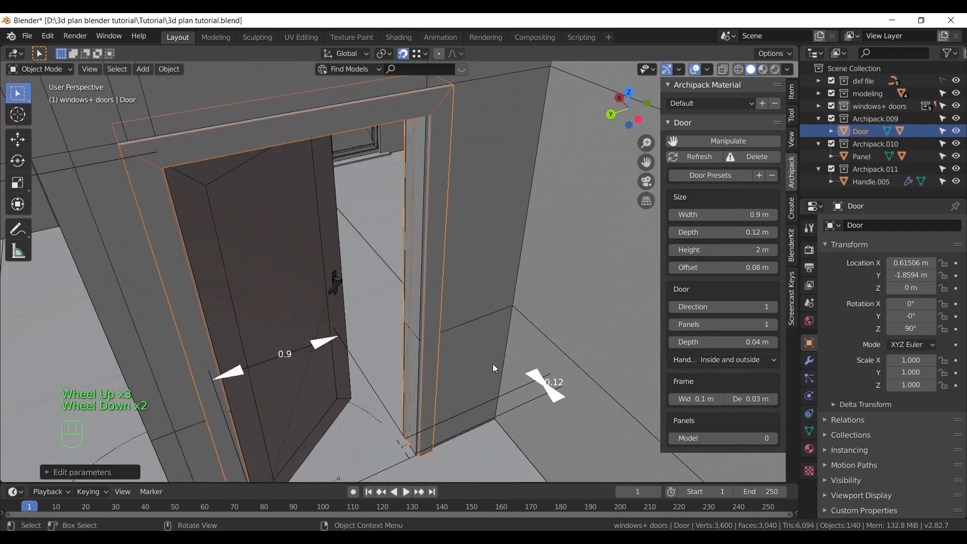
middle_click_drag(493, 364, 461, 325, "shift")
scroll(462, 324, "up", 1)
left_click_drag(333, 316, 336, 321)
middle_click_drag(336, 320, 374, 357)
scroll(401, 279, "up", 2)
left_click_drag(408, 279, 410, 277)
Raise the door's height to about 2.07 m with its height handle to meet the opening's upper edge
scroll(409, 310, "down", 2)
middle_click_drag(409, 310, 129, 213)
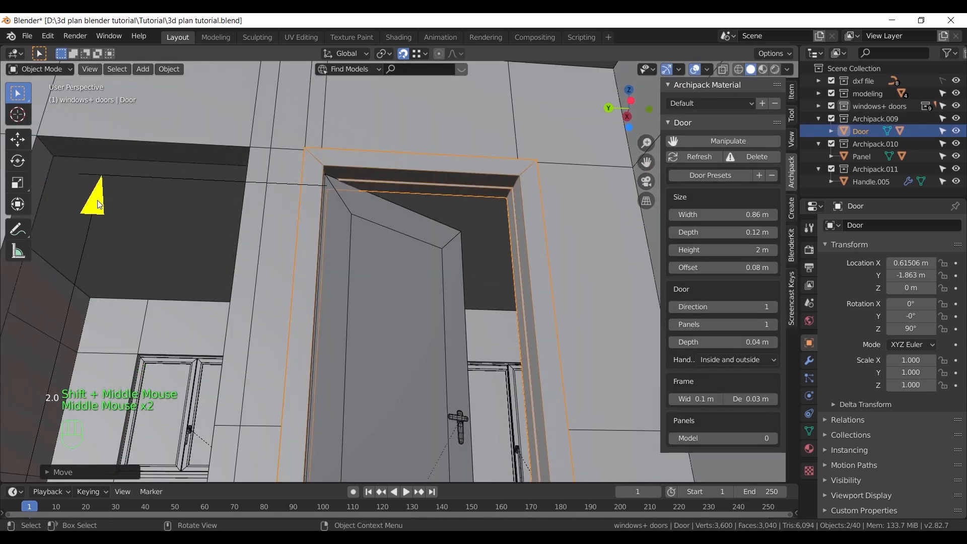
left_click_drag(101, 207, 105, 188)
middle_click_drag(333, 299, 397, 338)
middle_click_drag(398, 337, 493, 326, "shift")
scroll(497, 309, "down", 2)
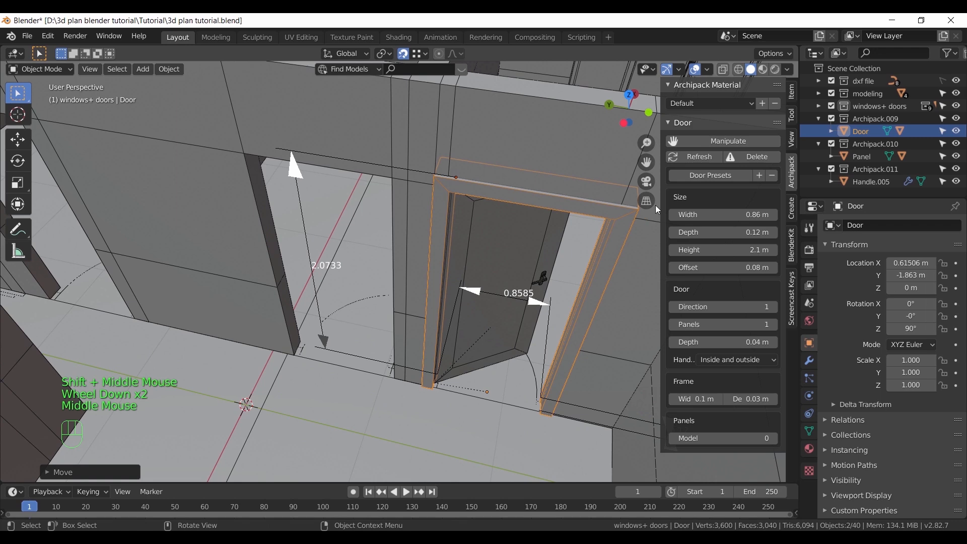
Delete the selected objects at the doorway and clear the door panel's rotation in the top wireframe view
left_click(503, 359)
key("x")
key("KP_7")
scroll(450, 313, "down", 2)
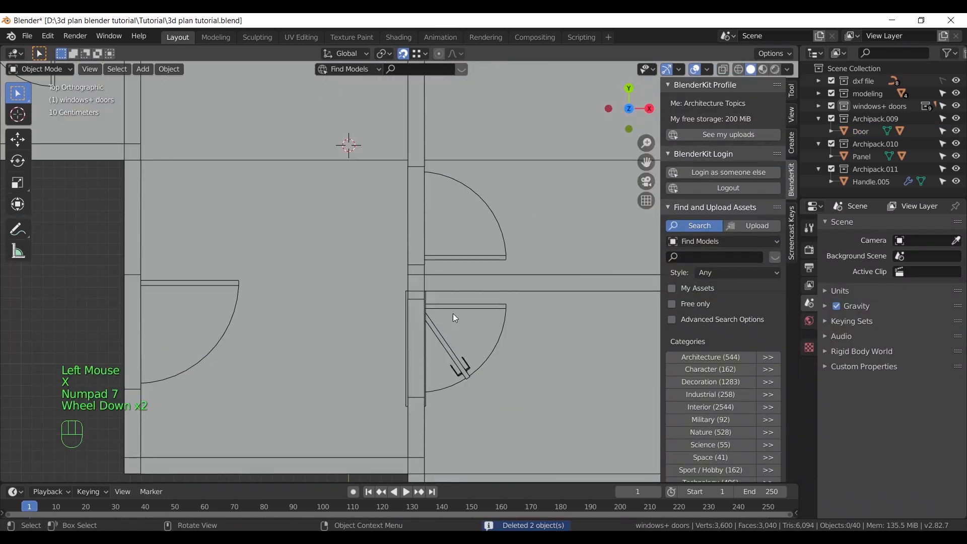
key("z")
left_click(456, 353)
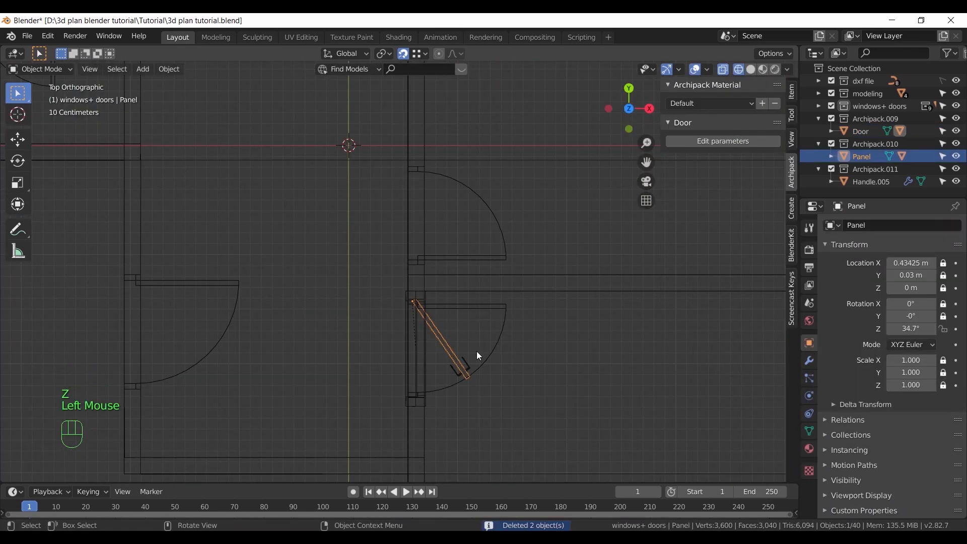
key("alt+r")
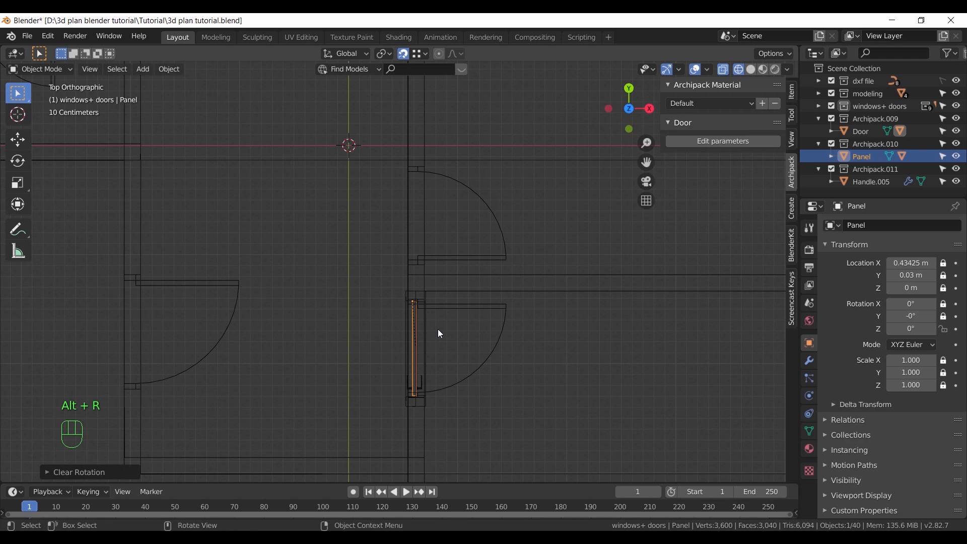
Select the door frame, panel and handle without the walls and duplicate them about 1.4 m along Y to the neighbouring doorway
left_click_drag(360, 273, 455, 426)
left_click_drag(518, 260, 534, 351, "ctrl")
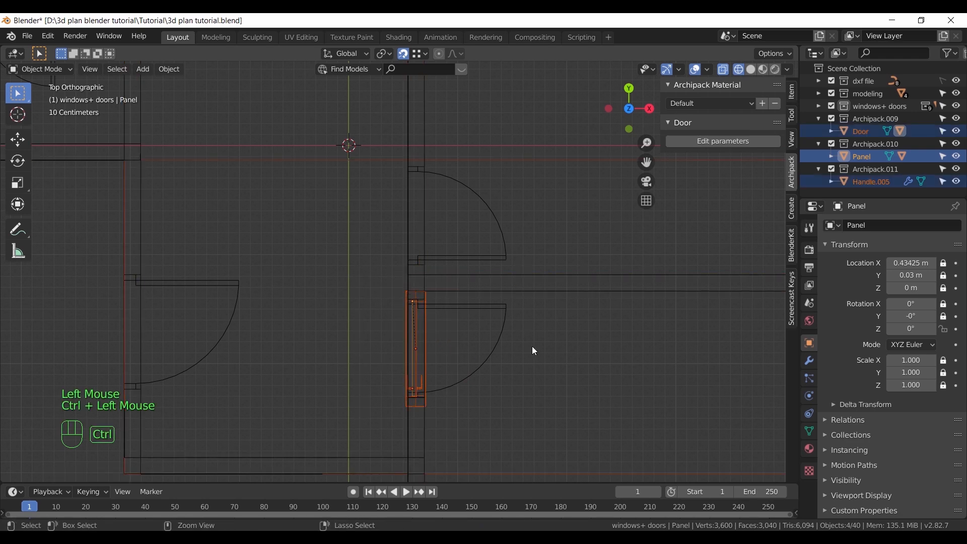
key("g")
right_click(463, 301)
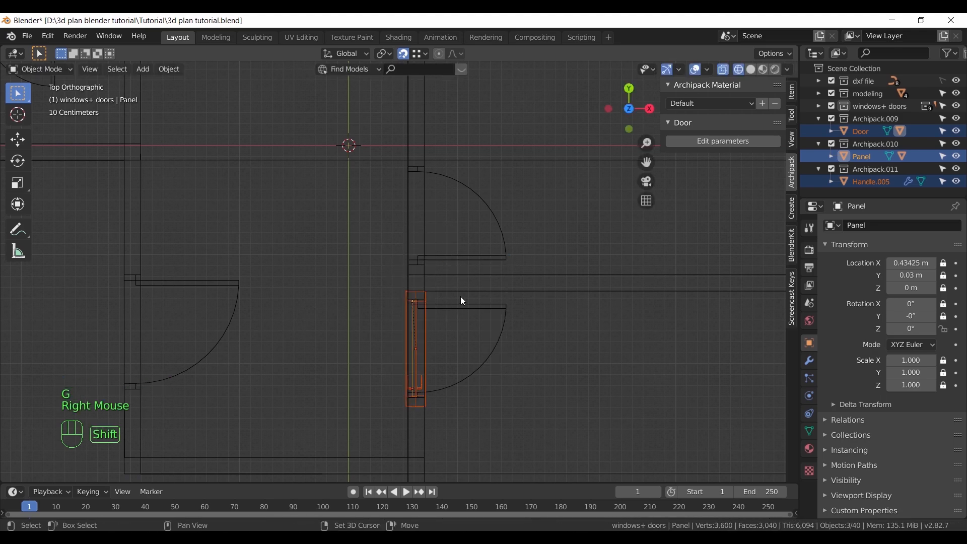
key("shift+d")
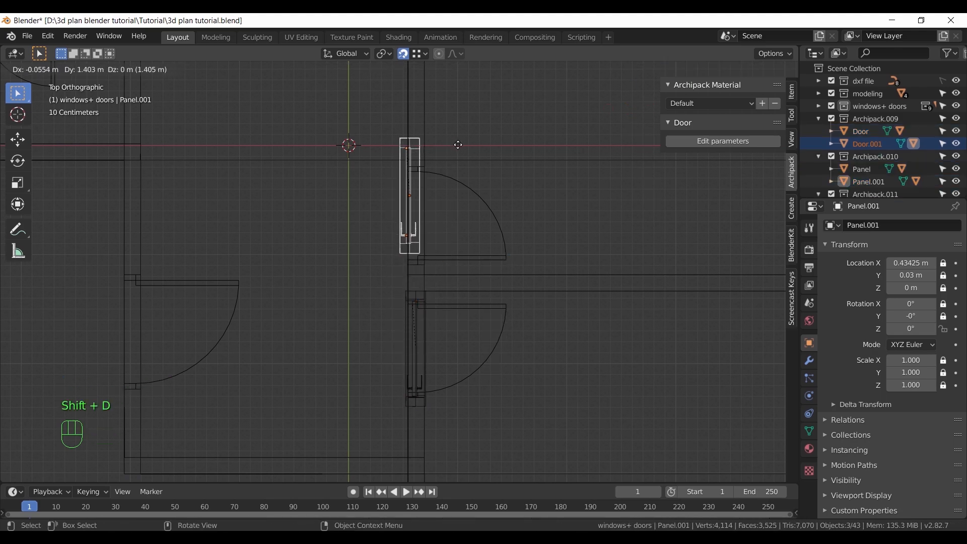
left_click(455, 146)
Rotate the duplicated door 180° about the Z axis
middle_click_drag(457, 182, 460, 237, "shift")
scroll(468, 244, "up", 3)
scroll(508, 274, "up", 2)
key("r")
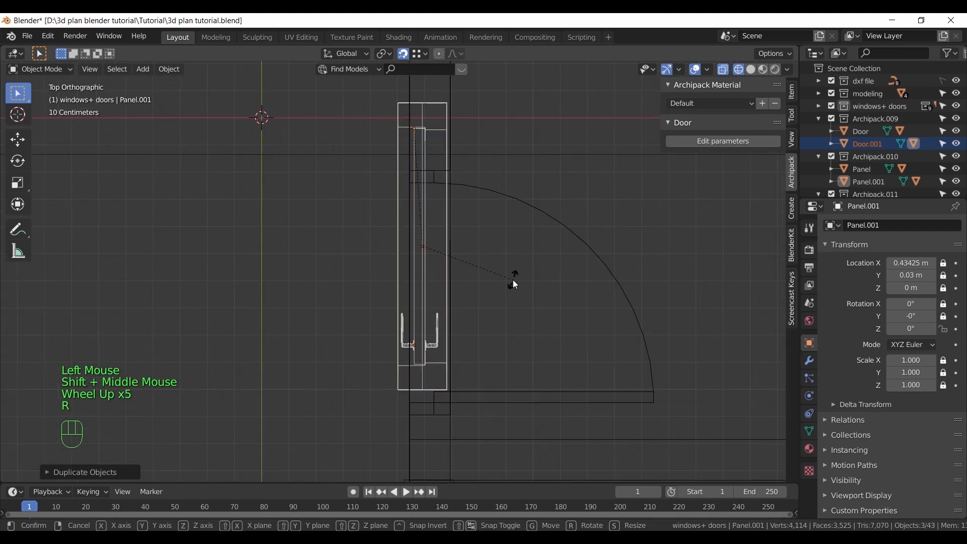
key("z")
key("KP_1")
key("KP_8")
key("KP_0")
left_click(508, 330)
Move the rotated door copy into its doorway and align it vertically with the floor
key("g")
left_click(543, 363)
scroll(543, 364, "down", 3)
mouse_move(542, 364)
middle_mouse_down()
mouse_move(499, 338)
mouse_move(454, 425)
mouse_move(443, 375)
mouse_move(467, 382)
mouse_move(471, 355)
mouse_move(422, 207)
mouse_move(413, 259)
middle_mouse_up()
scroll(455, 424, "down", 2)
key("g")
key("z")
left_click(454, 424)
key("z")
scroll(467, 382, "up", 4)
Open the copied door's parameters and enable its manipulation handles
left_click(721, 141)
left_click(722, 141)
scroll(410, 229, "down", 3)
scroll(412, 259, "up", 2)
middle_click_drag(441, 320, 453, 304, "shift")
middle_click_drag(453, 305, 413, 262)
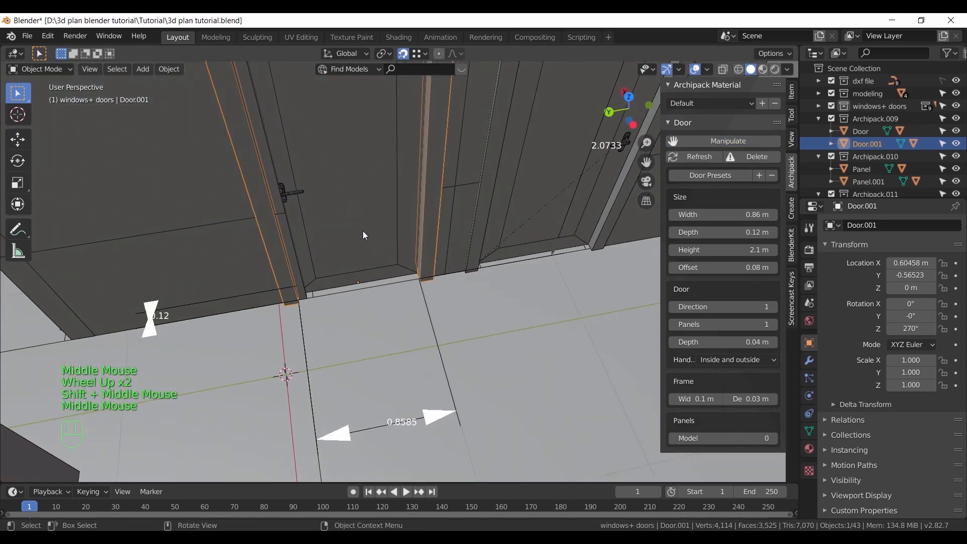
Rotate the copied door's panel about the Z axis to about -45.8° so it stands open
left_click(382, 253)
key("r")
key("z")
left_click(383, 192)
middle_click_drag(344, 436, 300, 379)
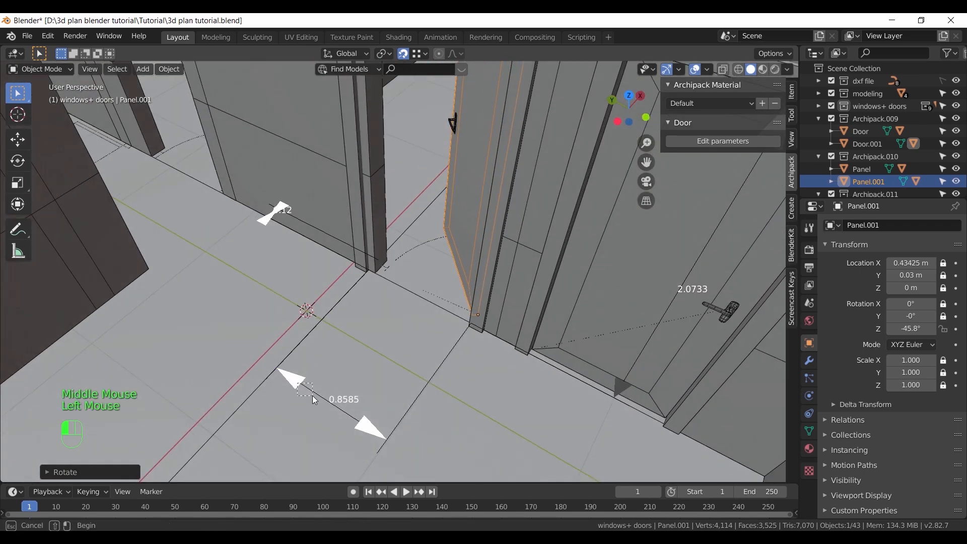
Adjust the copied door's width to about 0.85 m with its dimension handles to fit the opening
mouse_move(313, 395)
left_mouse_down()
mouse_move(288, 378)
mouse_move(323, 382)
left_mouse_up()
middle_click_drag(324, 382, 428, 334)
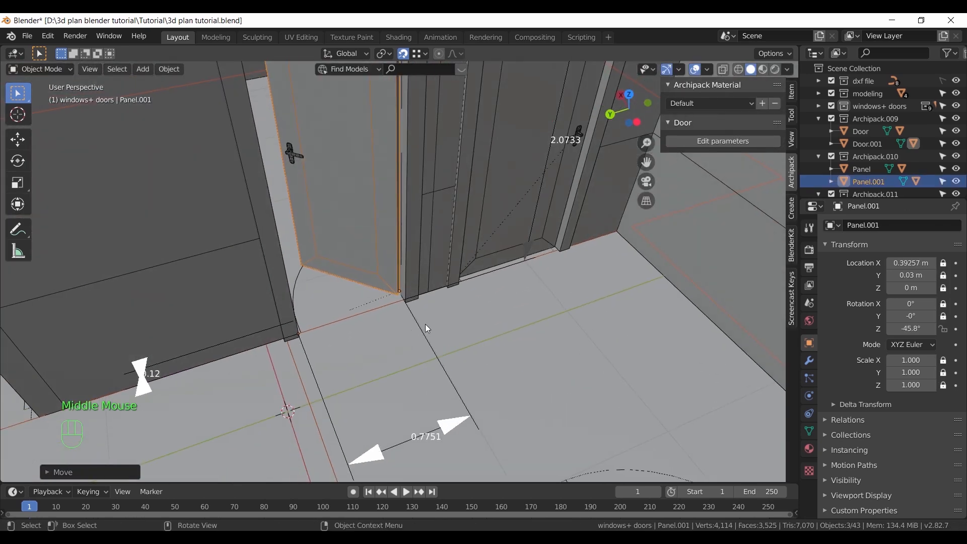
left_click_drag(438, 437, 463, 428)
scroll(395, 261, "down", 3)
middle_click_drag(395, 261, 368, 303, "shift")
middle_click_drag(368, 302, 397, 306)
scroll(343, 352, "up", 4)
scroll(371, 317, "down", 4)
scroll(328, 300, "down", 3)
scroll(408, 295, "up", 3)
Duplicate the first door's frame, panel and handle in the top wireframe view into the doorway across the room
left_click(408, 294)
key("KP_7")
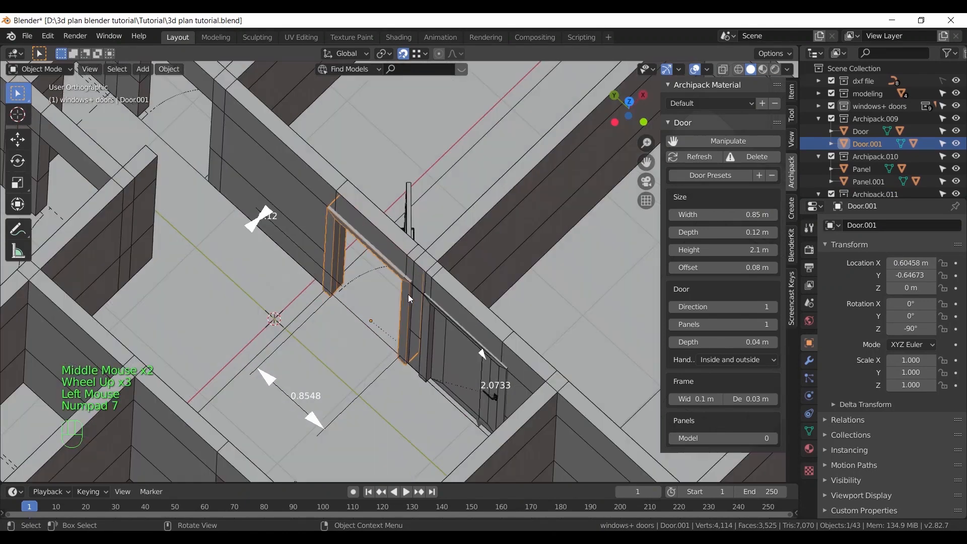
scroll(398, 287, "down", 2)
left_click(747, 141)
key("z")
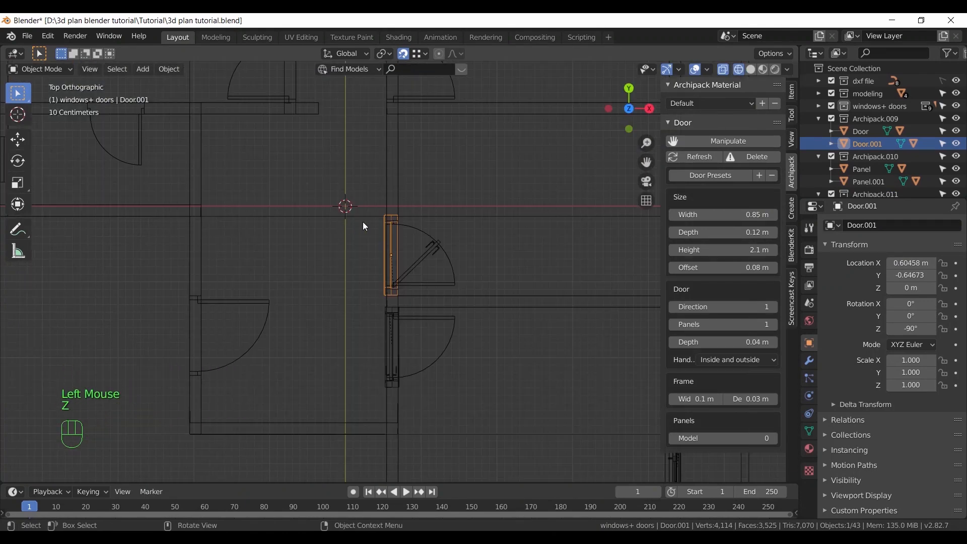
left_click(392, 341)
left_click(452, 370, "ctrl")
left_click(191, 317, "ctrl")
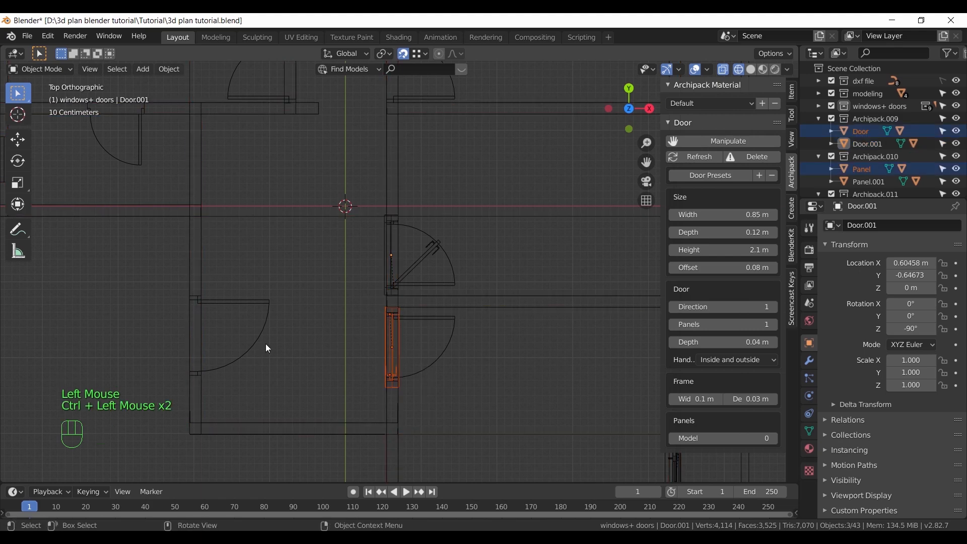
middle_click_drag(265, 343, 389, 345, "shift")
key("shift+d")
left_click(313, 364)
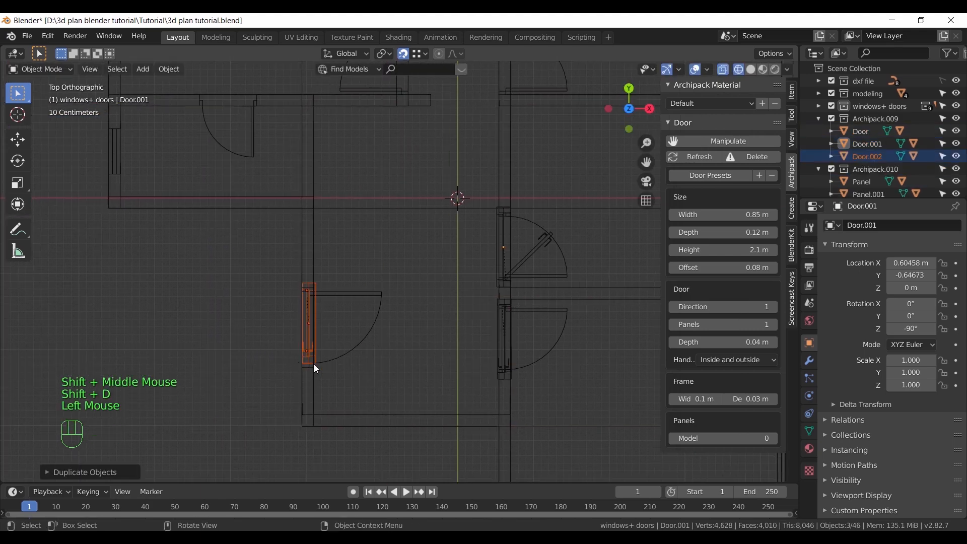
Rotate the second door copy 180° about the Z axis
scroll(301, 370, "up", 5)
middle_click_drag(300, 370, 450, 271, "shift")
scroll(450, 272, "up", 2)
key("r")
key("z")
key("KP_1")
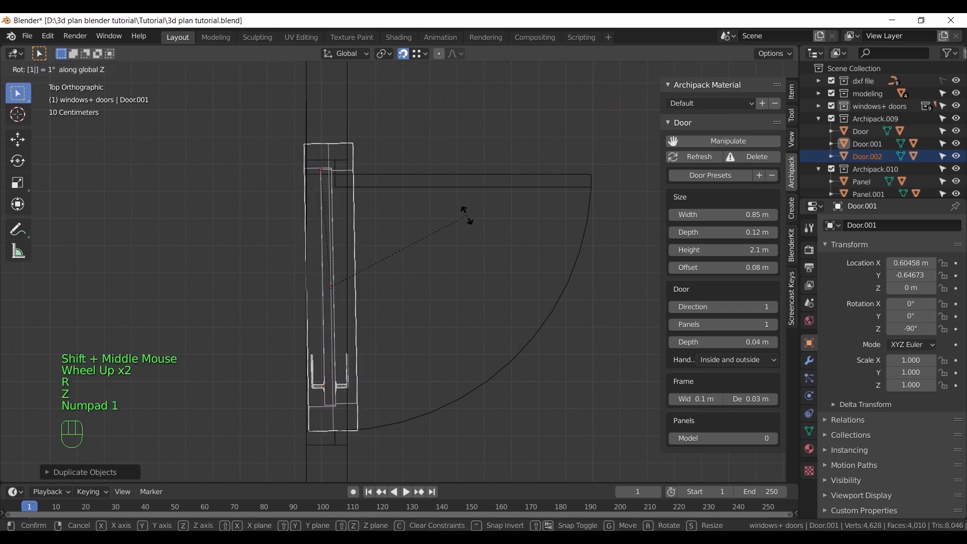
key("KP_8")
key("KP_0")
left_click(464, 220)
Move the second door copy horizontally, with Z locked, and snap it to the corner of its doorway
key("g")
key("shift+z")
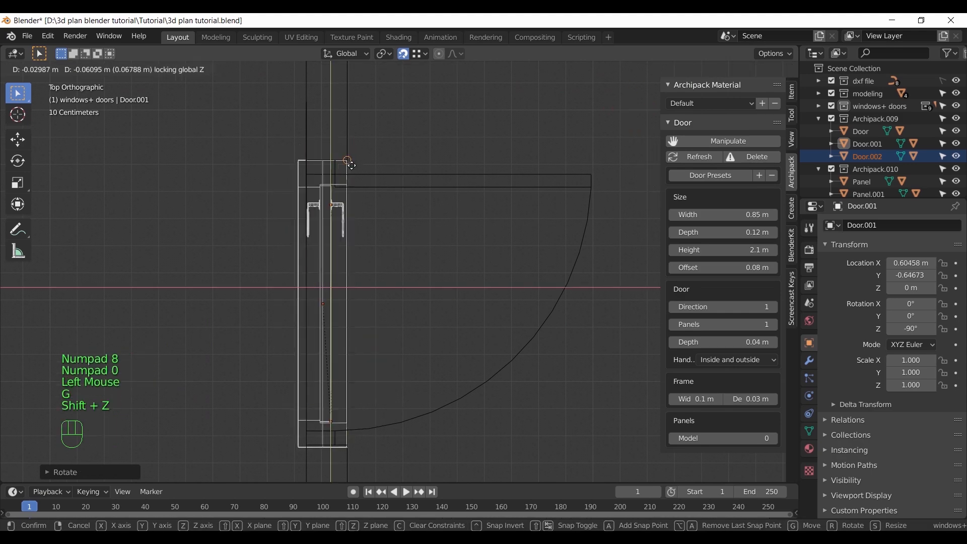
left_click(350, 162)
Move the second door copy along the X axis to about -1.955 m, into the wall thickness
scroll(367, 283, "down", 2)
mouse_move(367, 283)
middle_mouse_down()
mouse_move(241, 238)
mouse_move(382, 232)
mouse_move(403, 211)
middle_mouse_up()
key("z")
scroll(427, 252, "up", 2)
scroll(402, 211, "up", 3)
mouse_move(403, 212)
middle_mouse_down()
mouse_move(368, 328)
mouse_move(388, 373)
middle_mouse_up()
middle_click_drag(388, 372, 392, 304, "shift")
key("g")
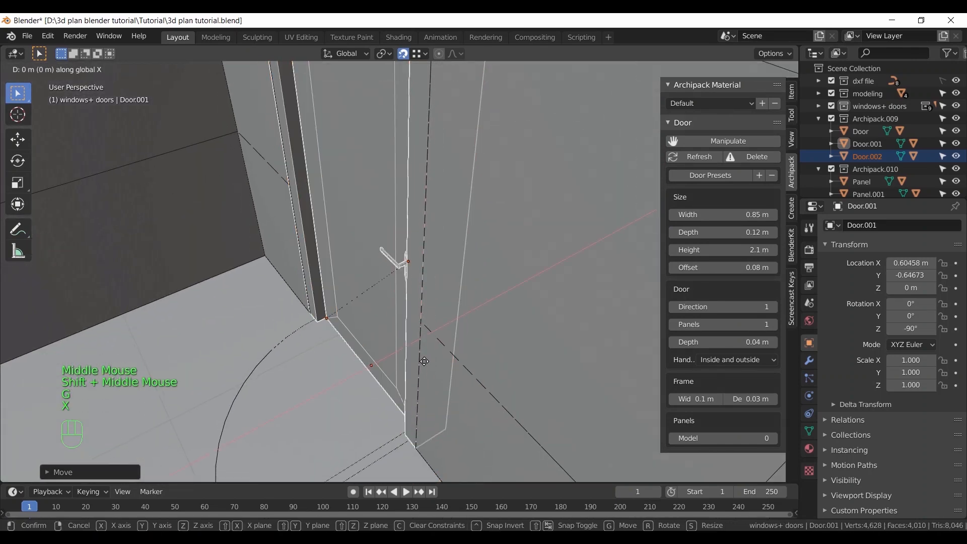
key("x")
left_click(383, 267)
middle_click_drag(383, 267, 410, 276, "shift")
scroll(410, 276, "down", 2)
middle_click_drag(431, 328, 534, 333)
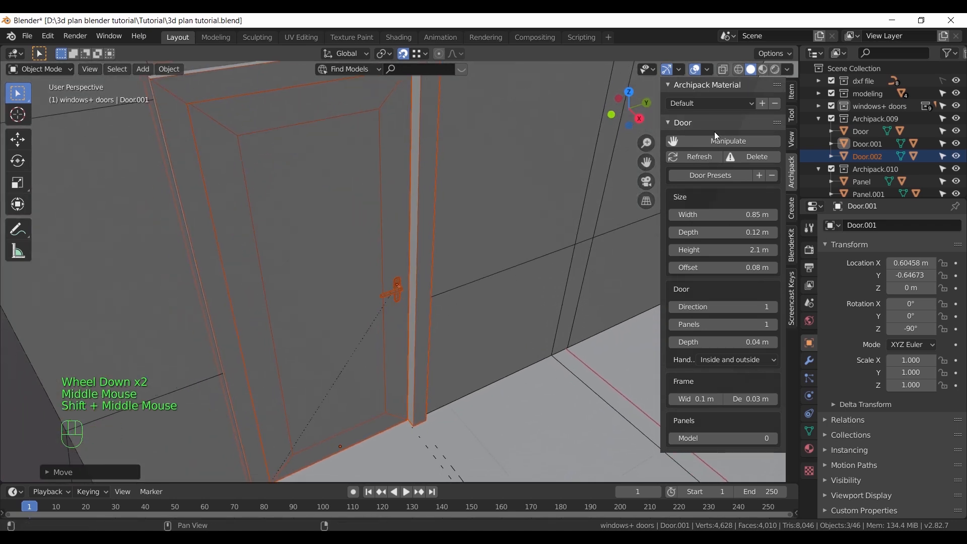
Open the second door copy's parameters and set its opening direction to 0
left_click(723, 143)
scroll(546, 203, "down", 4)
middle_click_drag(545, 203, 531, 417)
scroll(534, 404, "up", 2)
left_click(391, 289)
left_click(724, 142)
left_click(724, 143)
middle_click_drag(465, 273, 410, 244)
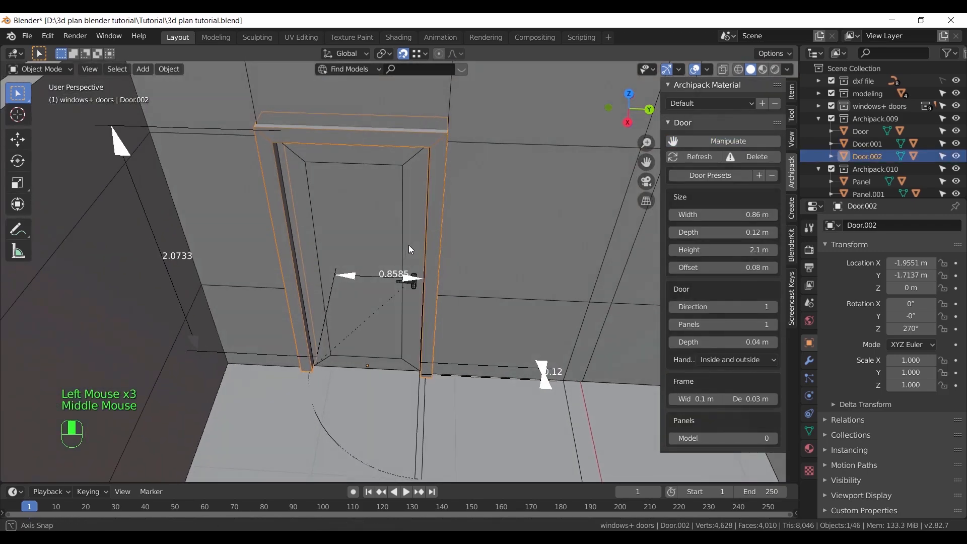
scroll(412, 283, "up", 3)
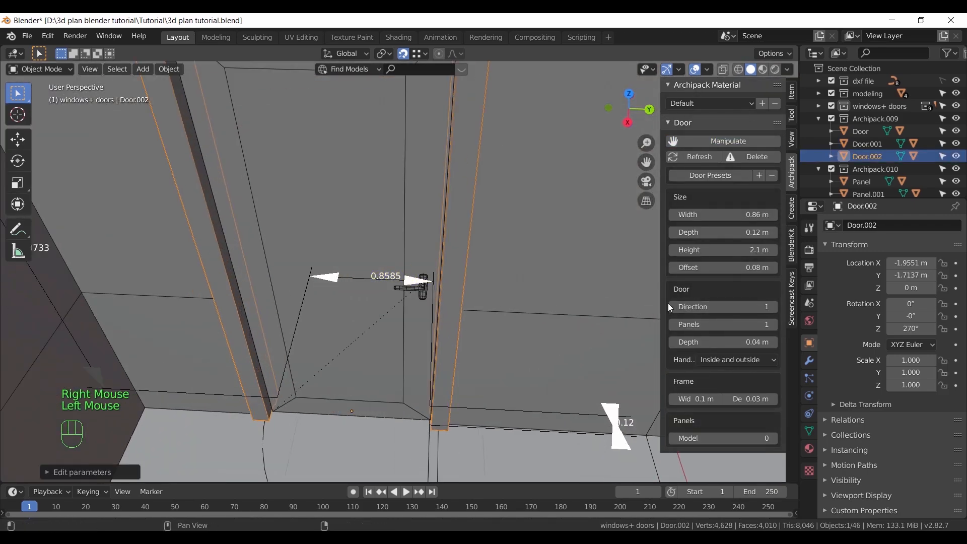
left_click(670, 307)
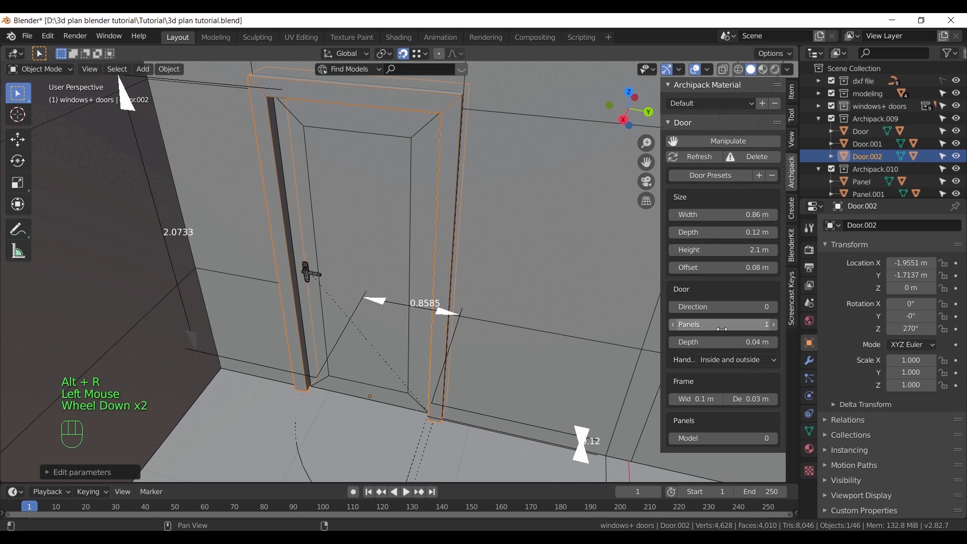
Keep the inside and outside handles and set the door's panel model to 2
left_click(745, 361)
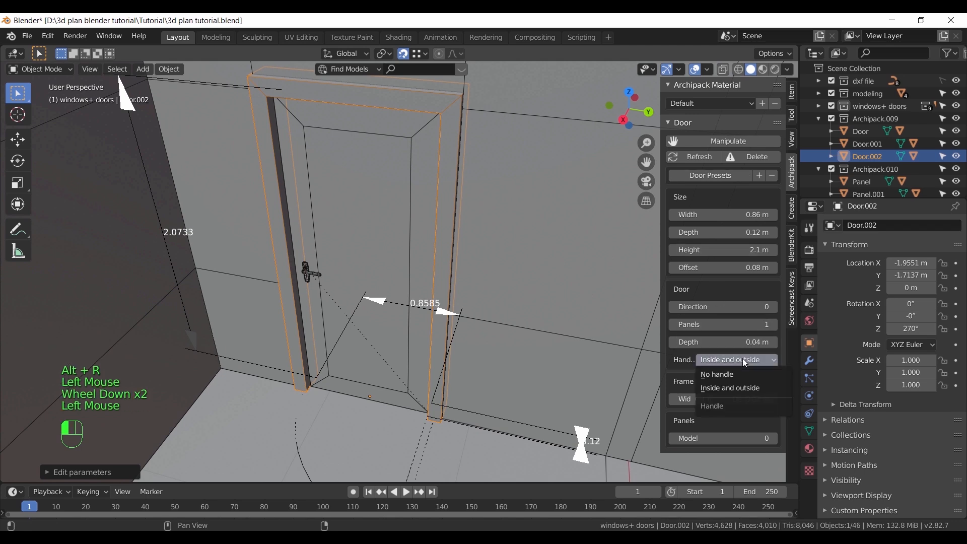
left_click(742, 359)
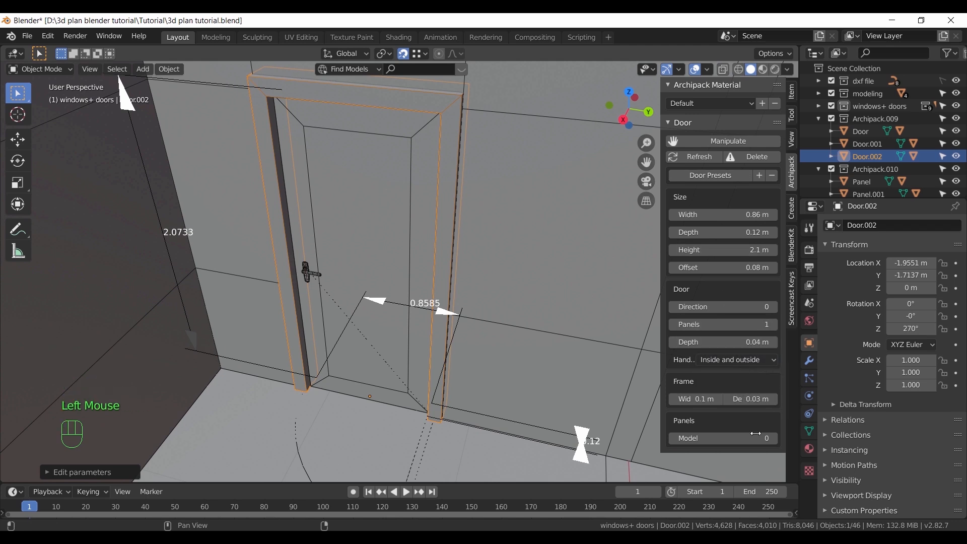
left_click(773, 438)
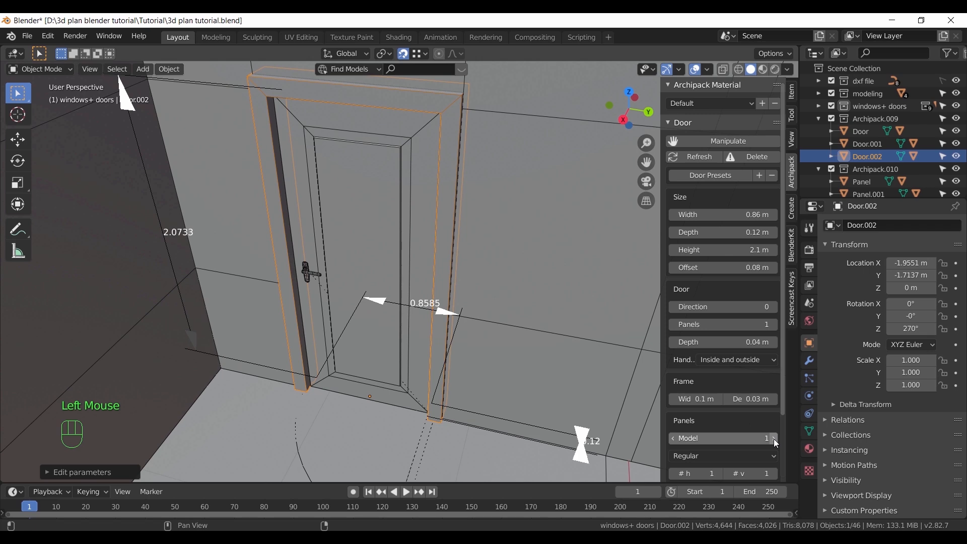
scroll(755, 435, "down", 2)
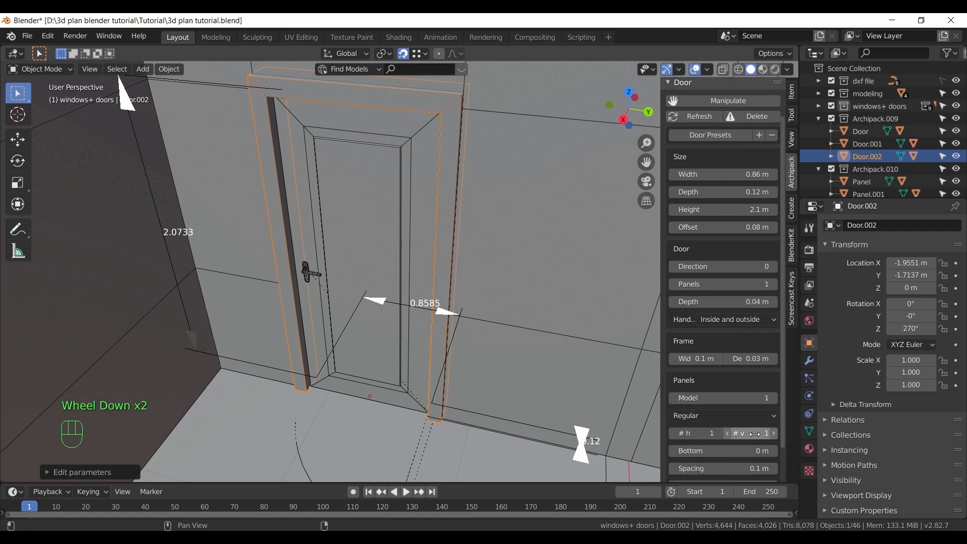
left_click(774, 401)
Change the door's panel distribution to 1/3 2/3
middle_click_drag(258, 234, 621, 376)
scroll(302, 209, "up", 4)
left_click(720, 421)
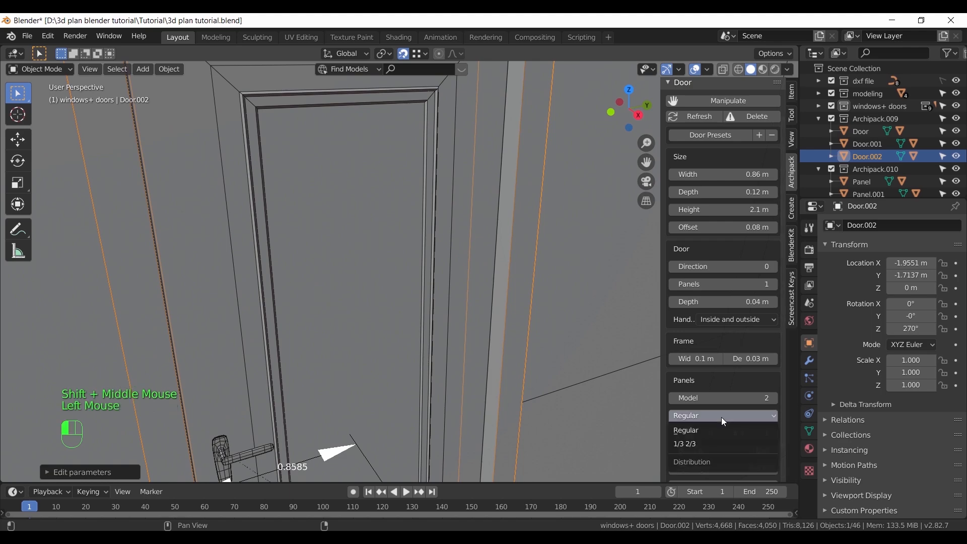
left_click(718, 440)
Set the door's panel spacing to 0.08 m and its panel border to 0.17 m
scroll(470, 298, "down", 3)
middle_click_drag(470, 298, 455, 278)
mouse_move(729, 468)
left_mouse_down()
mouse_move(721, 468)
mouse_move(730, 470)
left_mouse_up()
middle_click_drag(409, 233, 368, 237)
scroll(723, 450, "down", 4)
left_click_drag(723, 450, 726, 452)
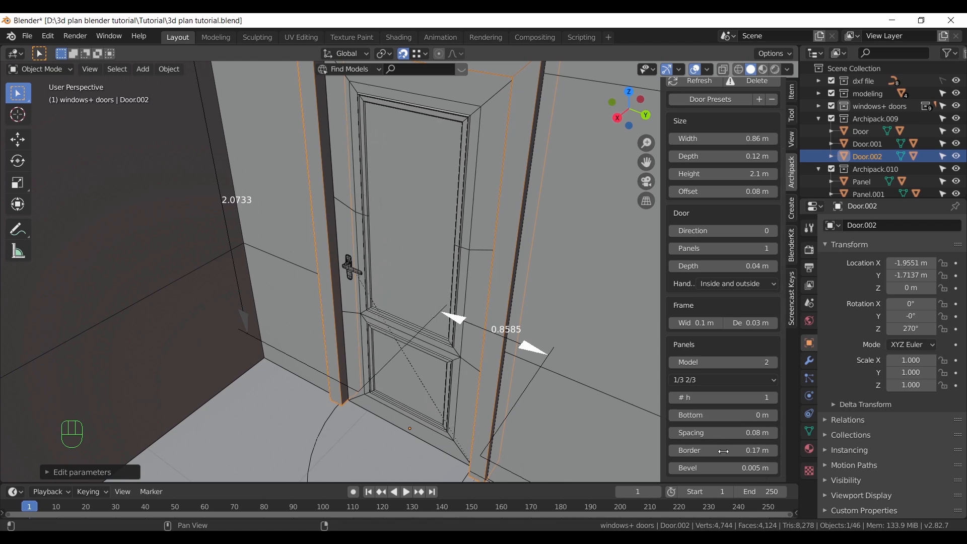
Examine the second door copy's 1/3 2/3 panel design and how the door sits among the surrounding walls
left_click_drag(723, 418, 724, 422)
middle_click_drag(439, 366, 432, 301)
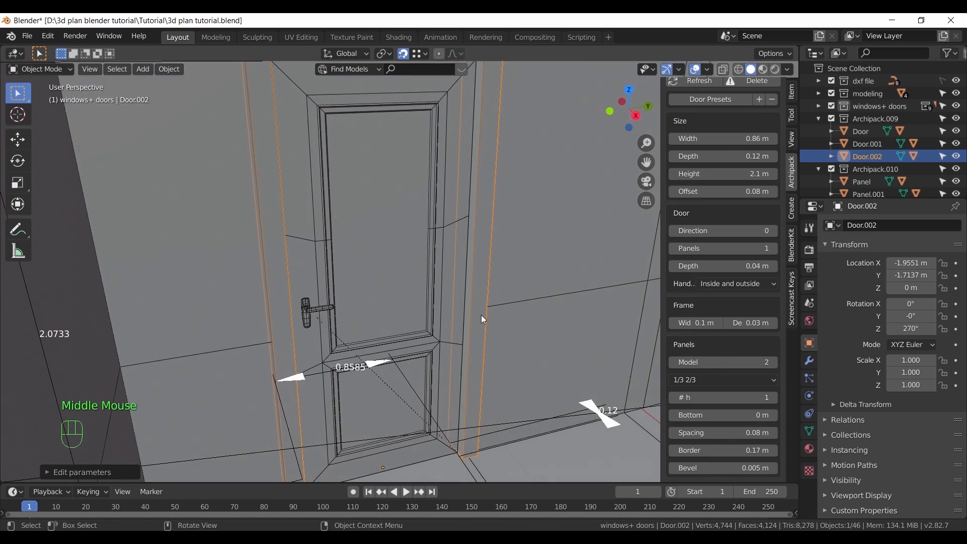
mouse_move(710, 397)
left_mouse_down()
mouse_move(735, 397)
mouse_move(716, 407)
left_mouse_up()
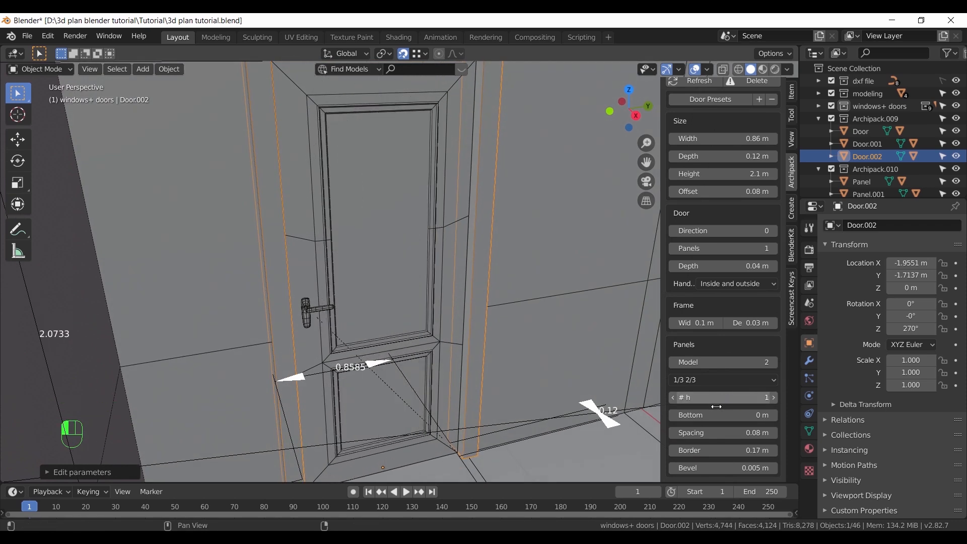
middle_click_drag(422, 319, 560, 235)
scroll(558, 231, "up", 7)
middle_click_drag(479, 335, 448, 301)
scroll(392, 297, "down", 5)
scroll(451, 306, "down", 6)
left_click(695, 69)
middle_click_drag(455, 241, 375, 291)
scroll(458, 239, "down", 5)
left_click(433, 364)
scroll(400, 364, "up", 3)
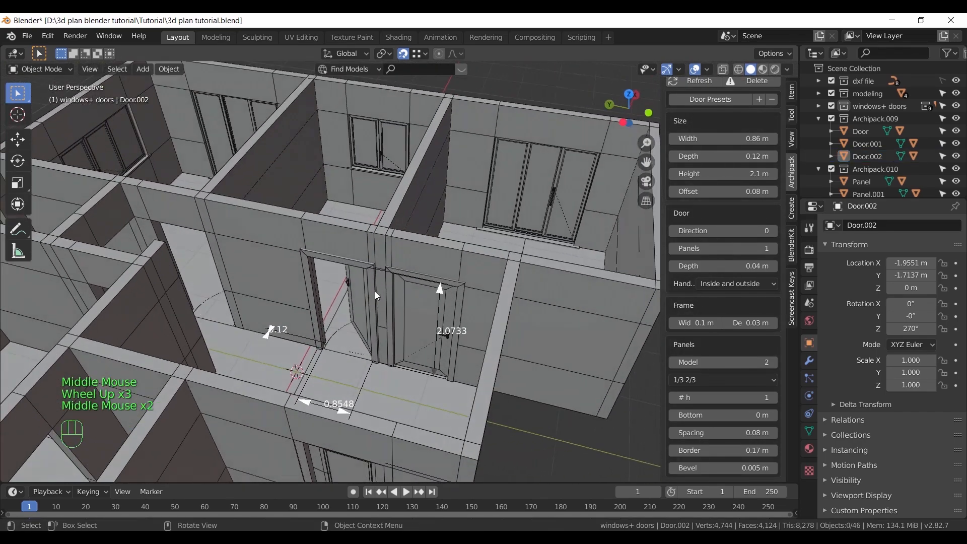
Clear the rotation of the first door copy's open panel so the door is closed, leaving nothing selected
left_click(388, 325)
key("alt+r")
scroll(395, 328, "down", 3)
middle_click_drag(395, 328, 430, 401)
left_click(432, 403)
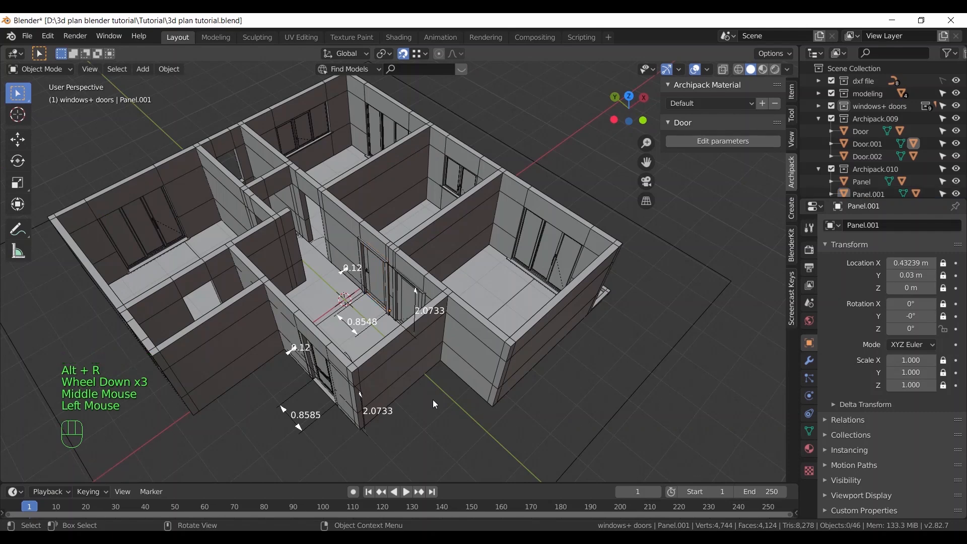
Turn off the size manipulators of both door copies and save the file
left_click(326, 374)
left_click(695, 142)
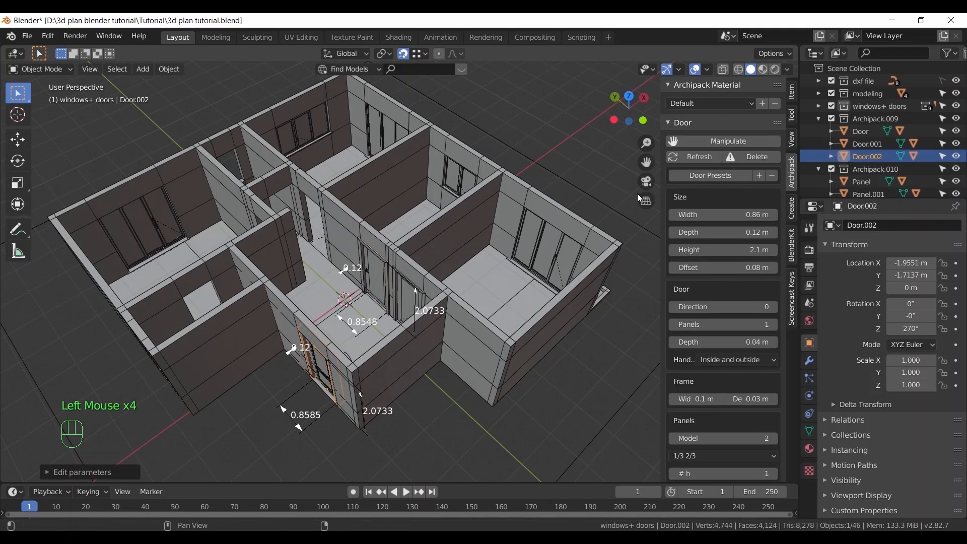
left_click(372, 277)
left_click(758, 141)
left_click(750, 141)
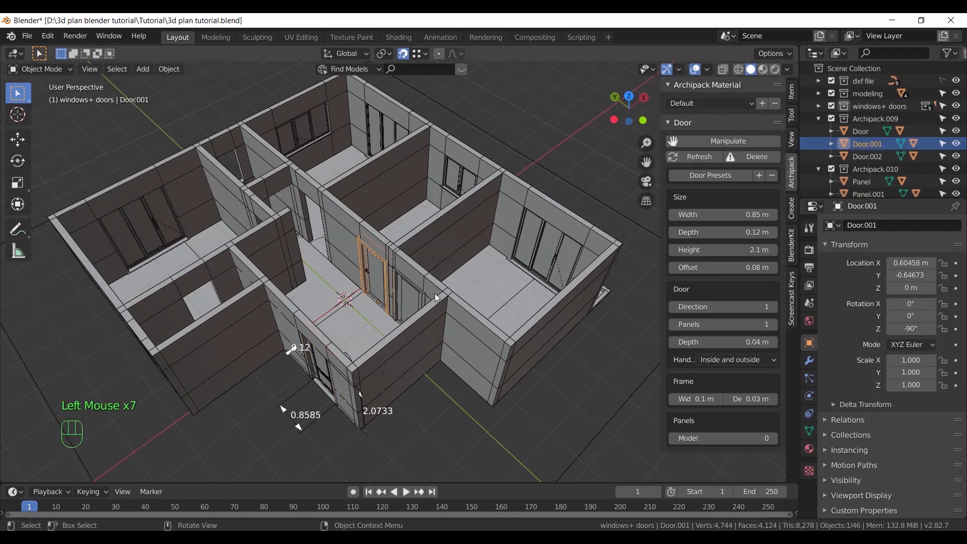
left_click(317, 384)
left_click(750, 145)
left_click(455, 406)
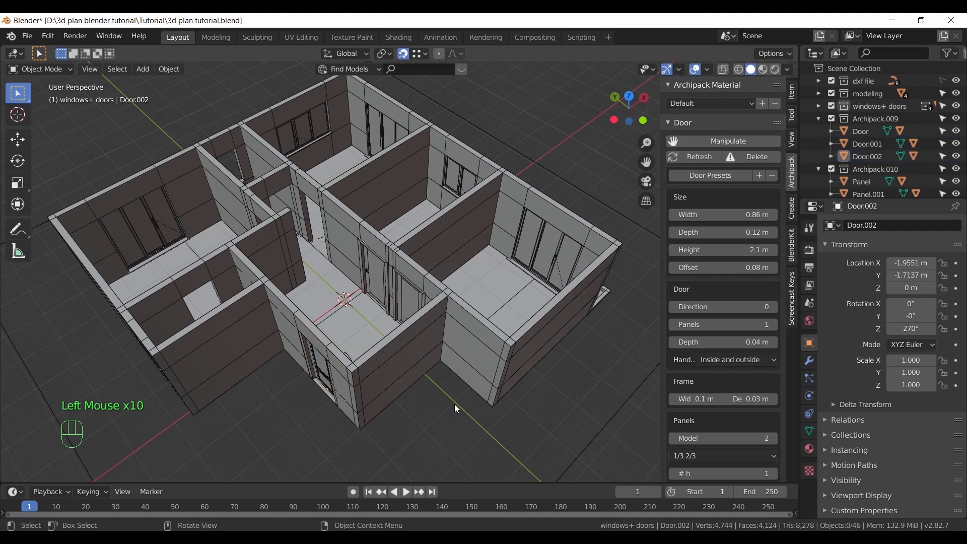
key("ctrl+s")
In the wireframe top view, duplicate the closed interior door with its panel and handles to the next doorway along the same wall
left_click(377, 273)
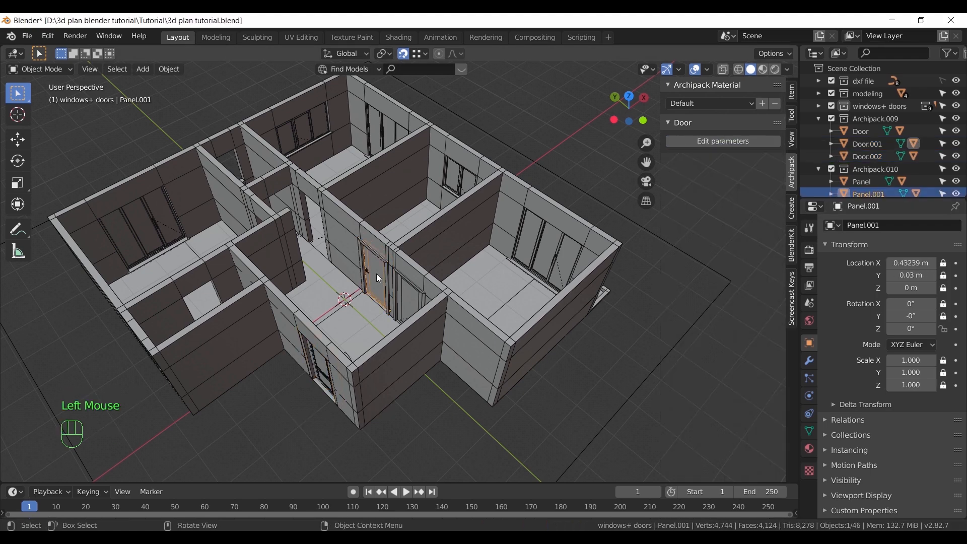
key("KP_7")
key("z")
middle_click_drag(276, 215, 394, 274, "shift")
scroll(395, 274, "up", 4)
left_click_drag(395, 246, 487, 363)
left_click_drag(565, 311, 509, 431, "ctrl")
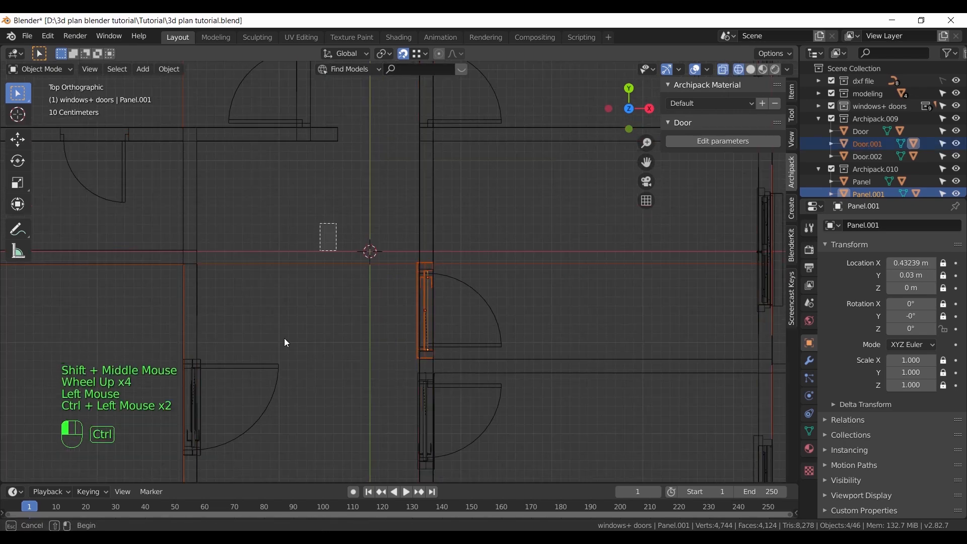
middle_click_drag(487, 204, 480, 318, "shift")
key("shift+d")
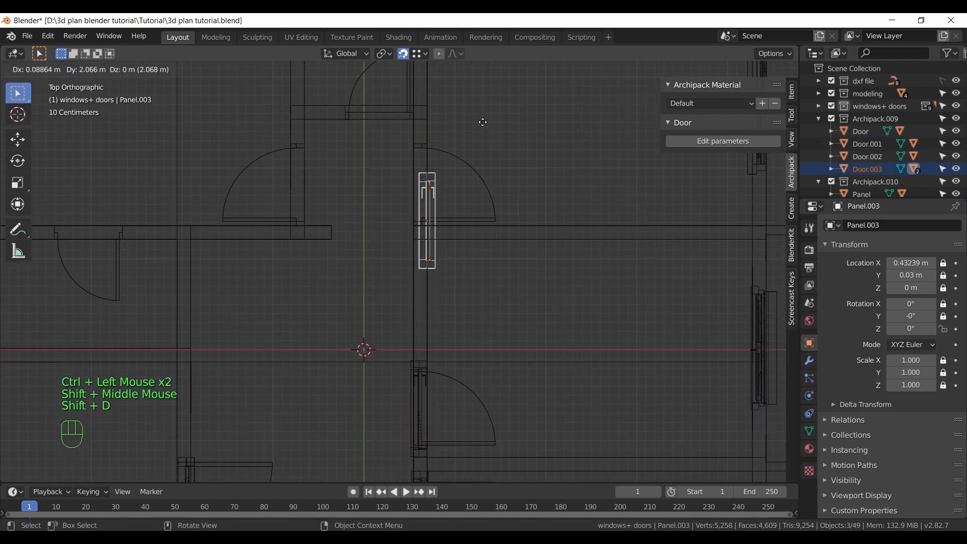
left_click(482, 89)
Move the new door copy so it lines up with the doorway in the floor plan
scroll(473, 234, "up", 7)
mouse_move(482, 89)
middle_mouse_down("shift")
mouse_move(472, 234)
mouse_move(486, 322)
mouse_move(472, 350)
mouse_move(395, 283)
mouse_move(479, 326)
middle_mouse_up("shift")
key("g")
left_click(411, 347)
scroll(510, 335, "down", 4)
key("z")
scroll(465, 292, "up", 2)
scroll(466, 292, "down", 1)
scroll(453, 290, "down", 4)
scroll(428, 297, "up", 4)
middle_click_drag(421, 302, 432, 295)
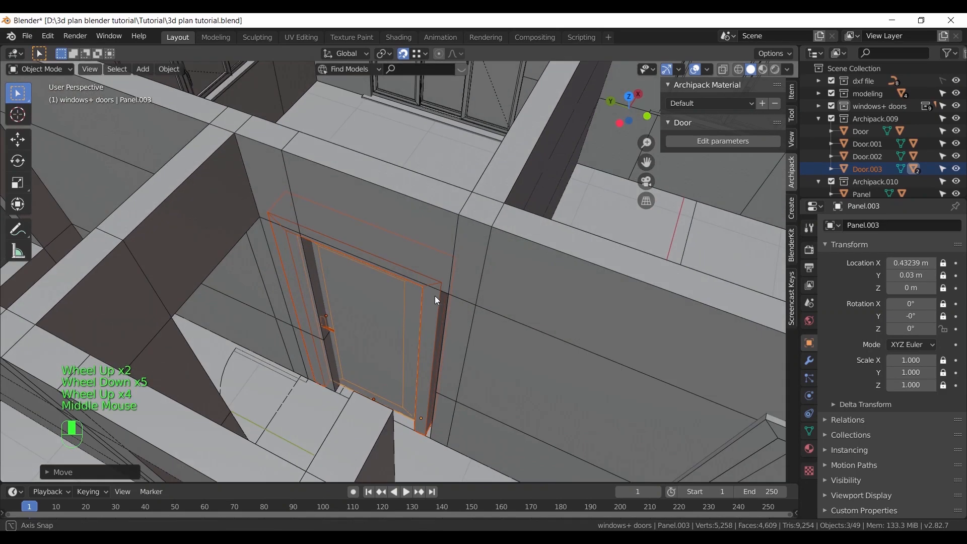
Shift the new door copy along the Y axis to fit against the side of its wall opening
scroll(444, 317, "up", 2)
middle_click_drag(450, 334, 455, 196)
scroll(449, 406, "up", 2)
key("g")
key("x")
key("y")
left_click(455, 408)
scroll(485, 381, "down", 3)
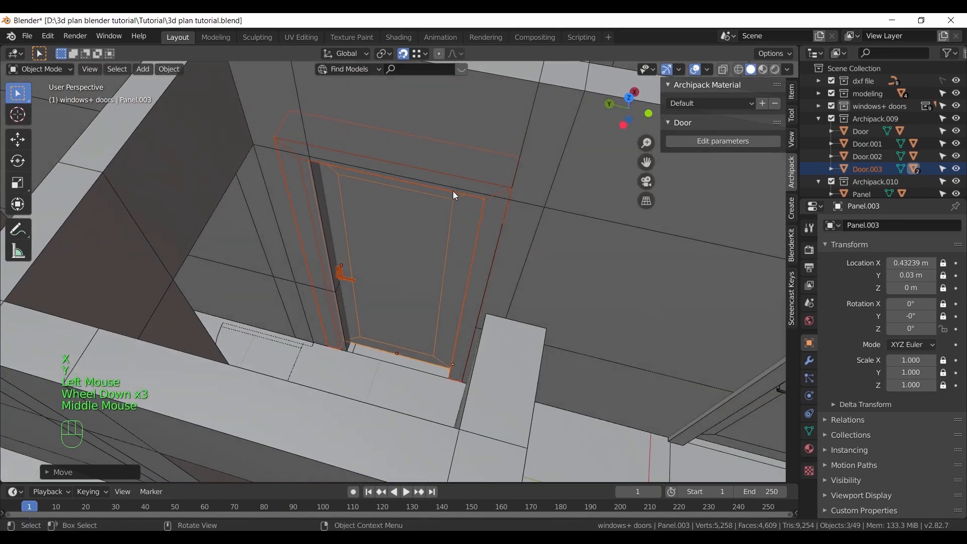
Open the new door copy's parameters and reduce its width to about 0.76 m with the size manipulators
left_click(733, 141)
left_click(733, 141)
middle_click_drag(312, 302, 318, 322)
mouse_move(341, 442)
left_mouse_down()
mouse_move(384, 440)
mouse_move(353, 438)
left_mouse_up()
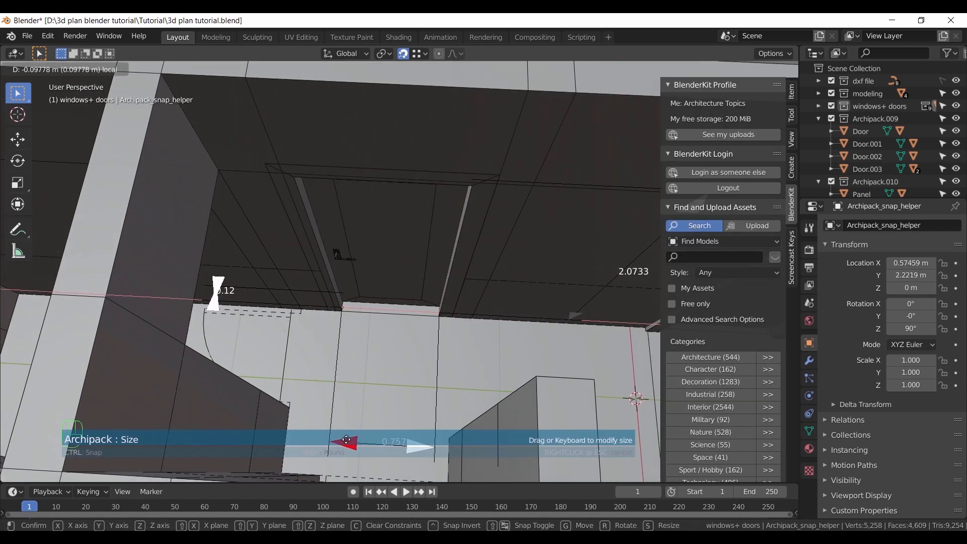
Rotate the new door copy's panel about the Z axis to about -36°
left_click(401, 266)
key("r")
key("z")
left_click(353, 174)
middle_click_drag(352, 173, 297, 214)
Fine-tune the new door copy's width to about 0.78 m and its height to about 2.07 m with the size manipulators
left_click_drag(303, 428, 302, 426)
middle_click_drag(399, 288, 396, 243)
middle_click_drag(422, 323, 372, 298, "shift")
mouse_move(372, 297)
middle_mouse_down()
mouse_move(367, 250)
mouse_move(337, 245)
mouse_move(412, 263)
mouse_move(391, 296)
middle_mouse_up()
middle_click_drag(496, 242, 512, 197)
left_click_drag(592, 142, 591, 142)
mouse_move(589, 116)
left_mouse_down()
mouse_move(589, 130)
mouse_move(588, 107)
mouse_move(589, 116)
left_mouse_up()
middle_click_drag(482, 213, 524, 250)
Clear the rotation of the new door copy's panel and view the plan from above
scroll(457, 241, "down", 3)
left_click(518, 226)
left_click(507, 227)
left_click(510, 227)
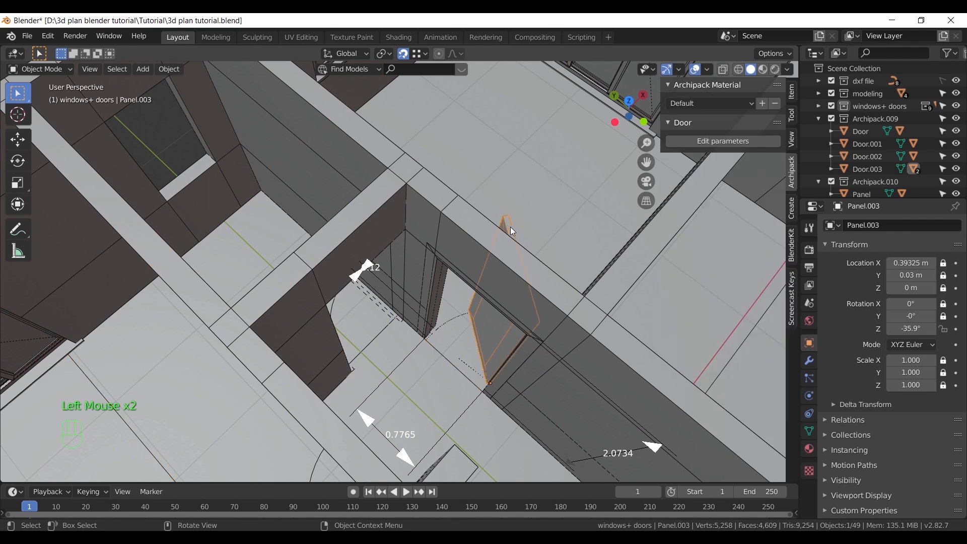
key("alt+r")
middle_click_drag(537, 264, 480, 295)
key("KP_7")
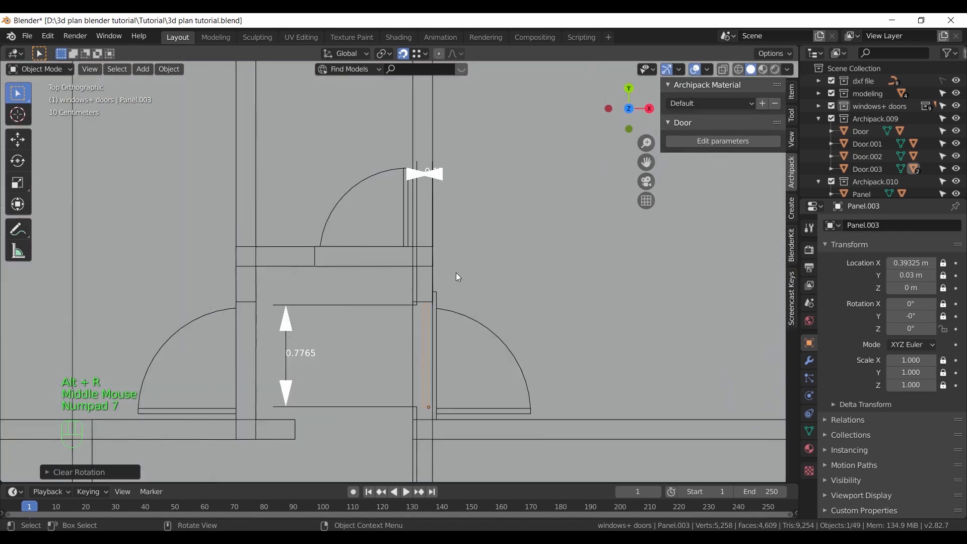
Select the resized door in the wireframe top view, open its parameters and turn off its size manipulators
scroll(465, 294, "down", 2)
key("z")
middle_click_drag(329, 325, 387, 252, "shift")
scroll(397, 220, "up", 2)
left_click_drag(390, 209, 506, 366)
left_click(705, 141, "ctrl")
left_click(732, 144)
left_click(732, 141)
scroll(489, 303, "down", 1)
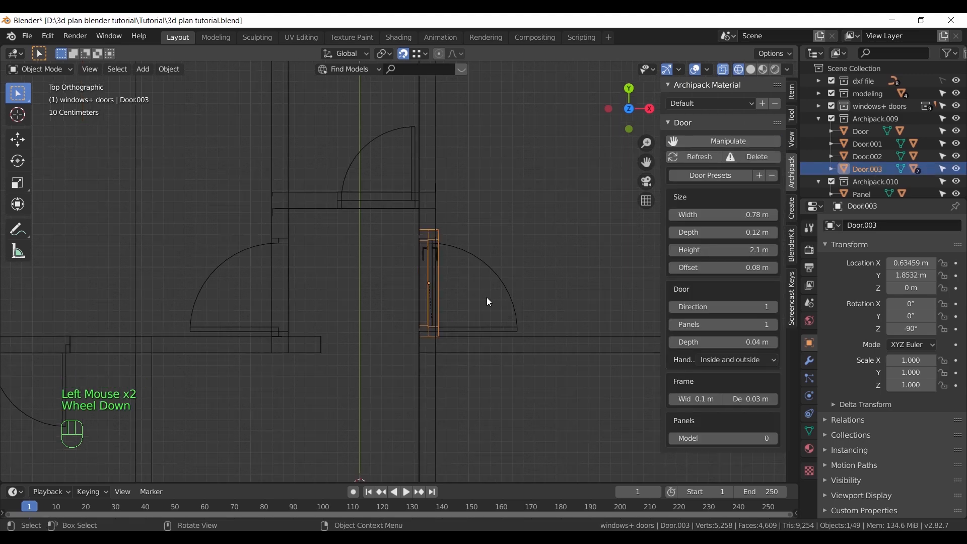
Duplicate the resized door with its panel and handles to the doorway on the opposite side of the corridor
key("shift+d")
key("x")
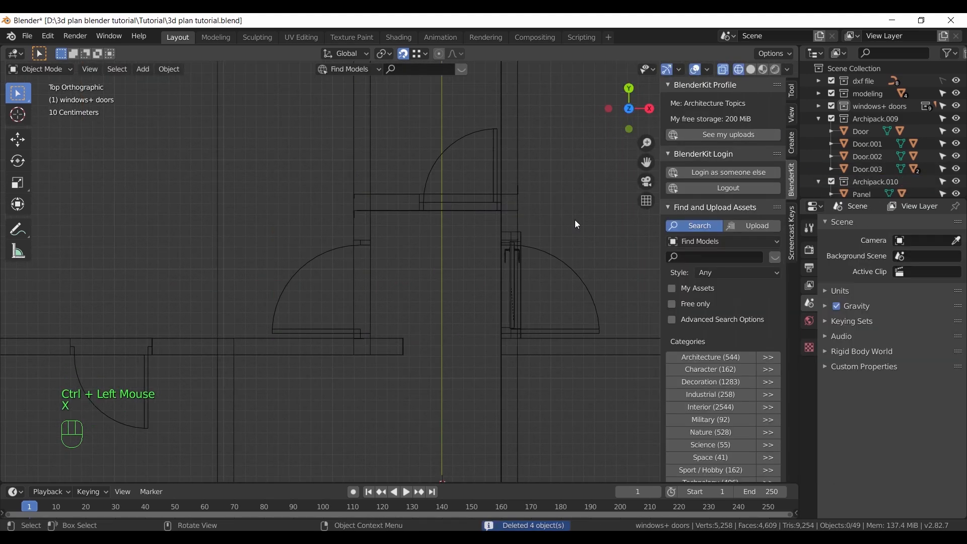
left_click_drag(577, 205, 494, 421)
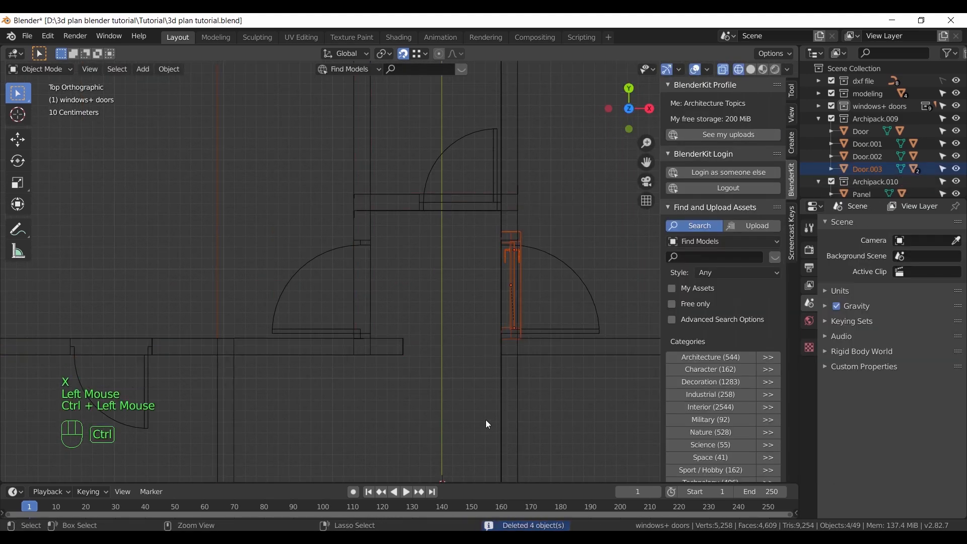
key("shift+d")
left_click(286, 292)
Move the duplicated door in the top view to line up with the opposite doorway's opening
scroll(348, 369, "up", 4)
middle_click_drag(348, 370, 435, 336, "shift")
scroll(435, 337, "up", 1, "shift")
scroll(438, 337, "down", 3)
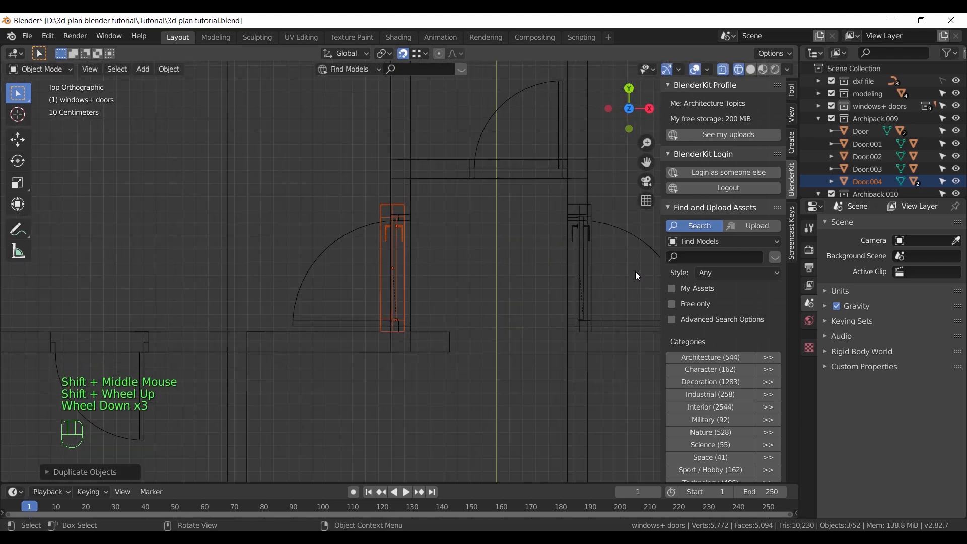
scroll(415, 282, "up", 5)
key("g")
left_click(435, 424)
scroll(447, 367, "down", 3)
middle_click_drag(443, 360, 426, 317)
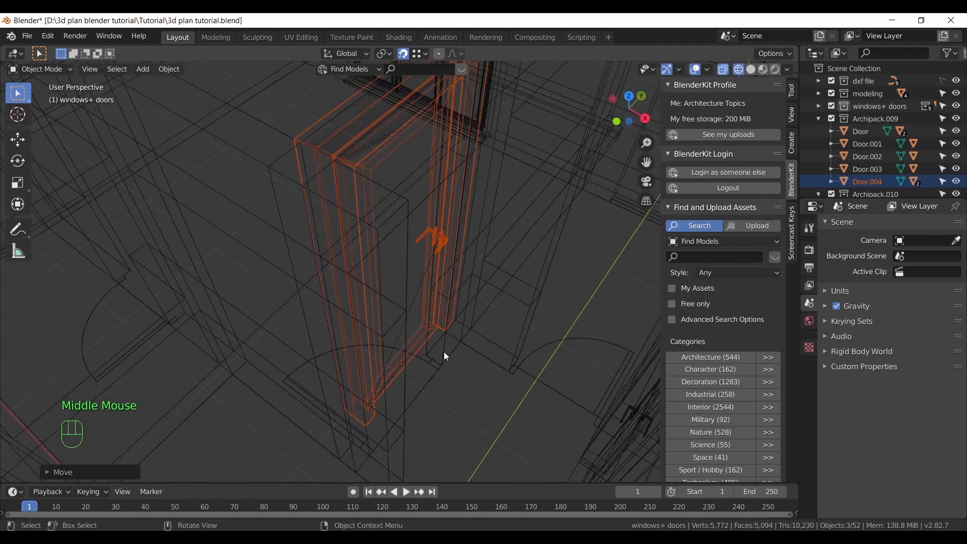
Refine the duplicated door's position in the perspective view so its frame fits the opposite wall opening
key("g")
key("z")
left_click(446, 379)
middle_click_drag(446, 379, 540, 390)
scroll(374, 397, "up", 2)
scroll(383, 415, "up", 4)
key("z")
scroll(410, 389, "down", 4)
middle_click_drag(410, 388, 381, 403)
key("g")
left_click(380, 370)
middle_click_drag(379, 370, 769, 148)
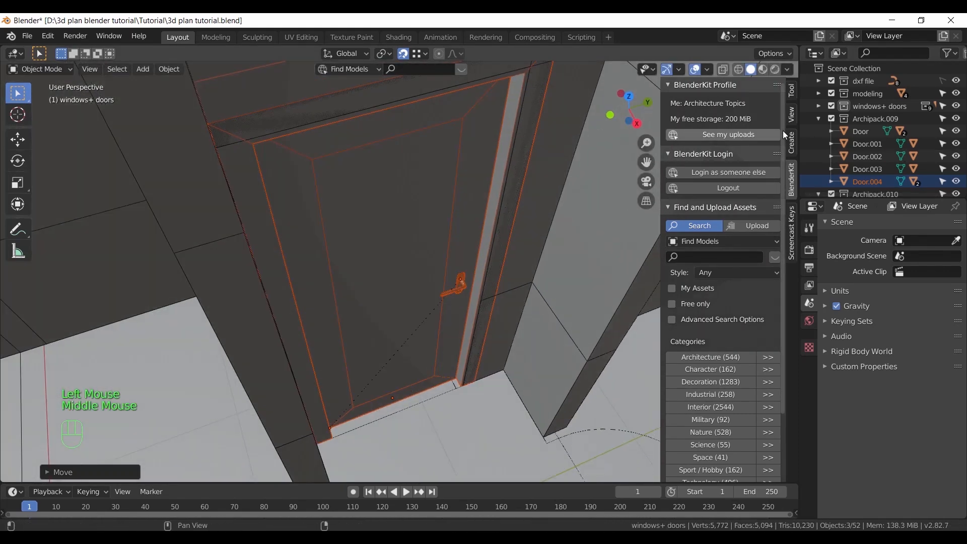
Open the parameters of the door across the corridor and show its size manipulators
left_click(444, 262)
left_click(724, 141)
left_click(725, 143)
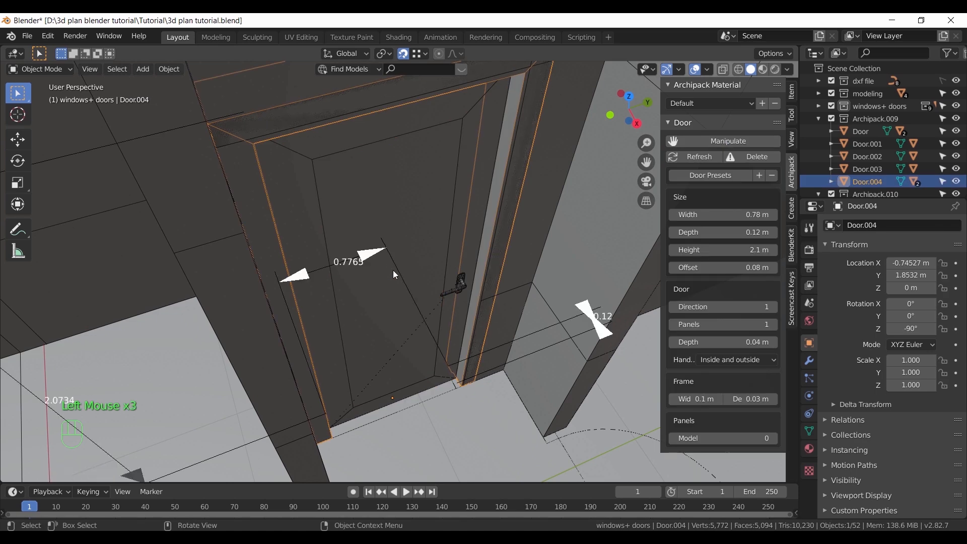
Rotate this door's panel about the Z axis to about 26.4° and reduce the door's width to about 0.76 m
left_click(425, 260)
key("r")
key("z")
left_click(389, 248)
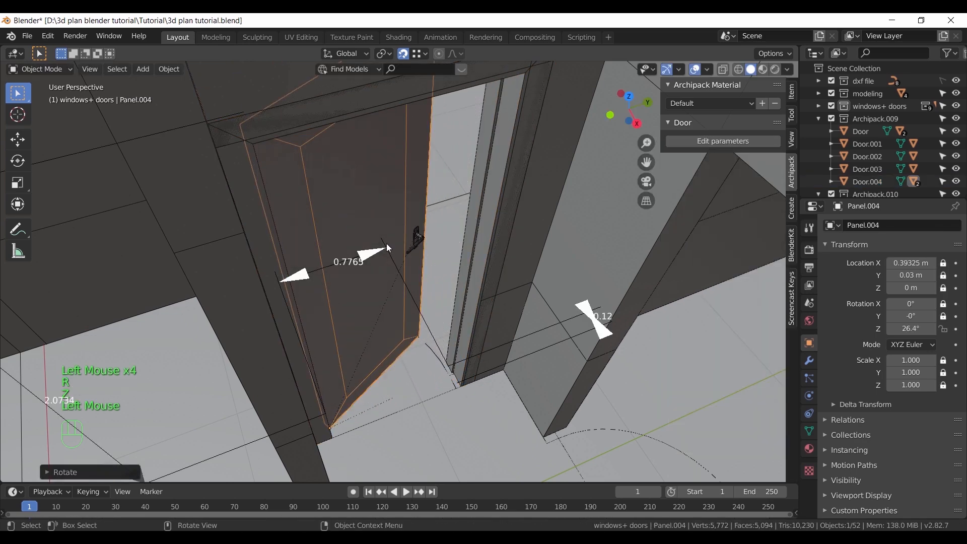
left_click_drag(370, 253, 369, 255)
middle_click_drag(393, 254, 421, 264)
key("g")
key("x")
key("y")
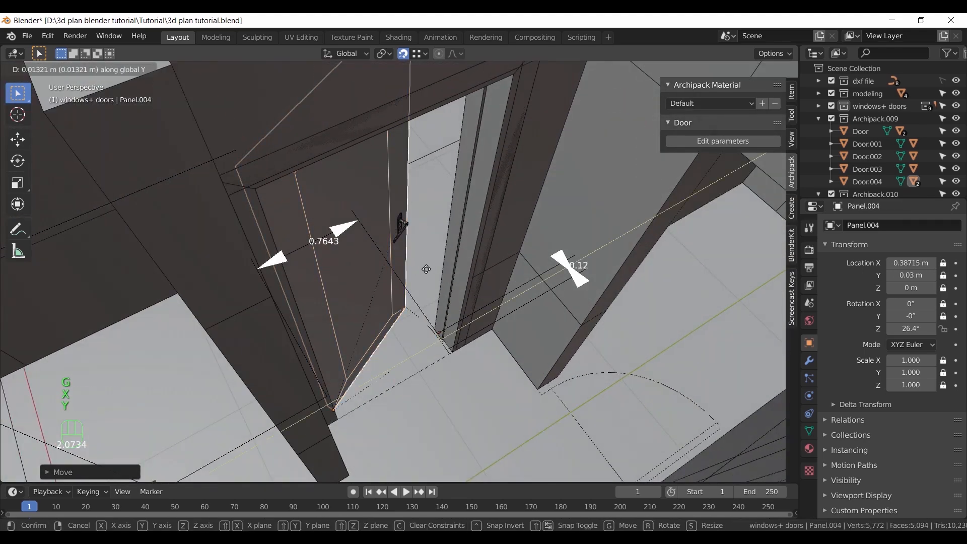
right_click(426, 244)
Select the whole door instead of its panel and move it along the X axis within the wall opening
left_click(730, 143)
key("g")
key("x")
right_click(443, 342)
key("g")
key("x")
left_click(425, 404)
Select the facing 0.78 m wide door and move it along the X axis within its wall opening
scroll(448, 361, "down", 3)
middle_click_drag(448, 361, 509, 343)
middle_click_drag(509, 342, 448, 292, "shift")
scroll(448, 292, "up", 2)
left_click(453, 292)
left_click(700, 140)
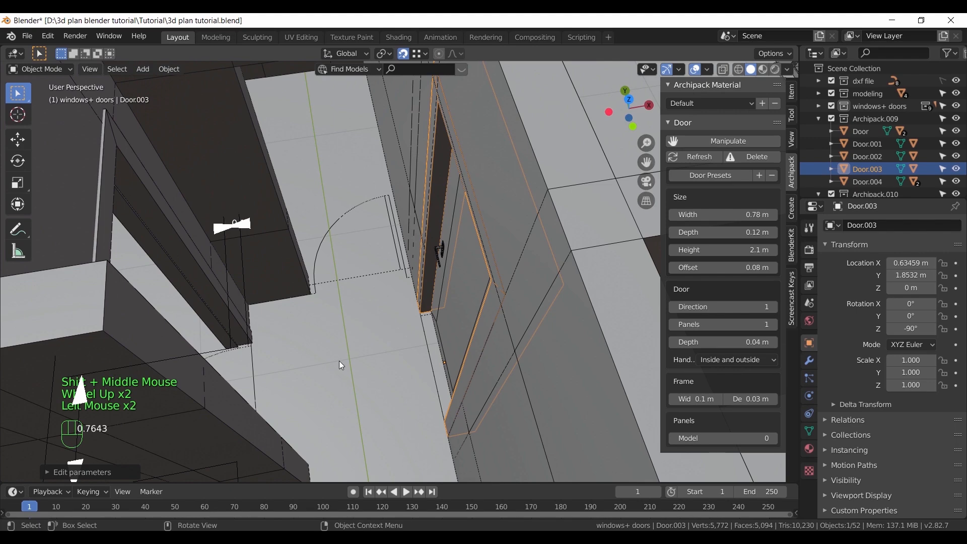
key("g")
key("x")
left_click(385, 369)
Select the facing door's panel and rotate it about the Z axis to about -37.1°
scroll(385, 369, "down", 4)
middle_click_drag(425, 372, 504, 329, "shift")
scroll(439, 328, "up", 3)
left_click(482, 265)
key("r")
right_click(481, 236)
left_click(482, 216)
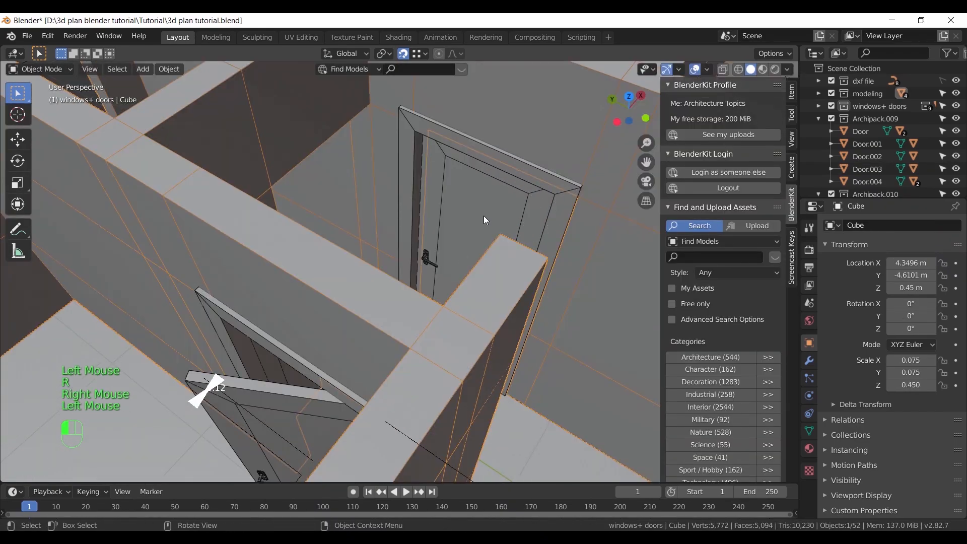
key("r")
key("z")
left_click(560, 196)
scroll(558, 197, "down", 2)
middle_click_drag(554, 199, 503, 273)
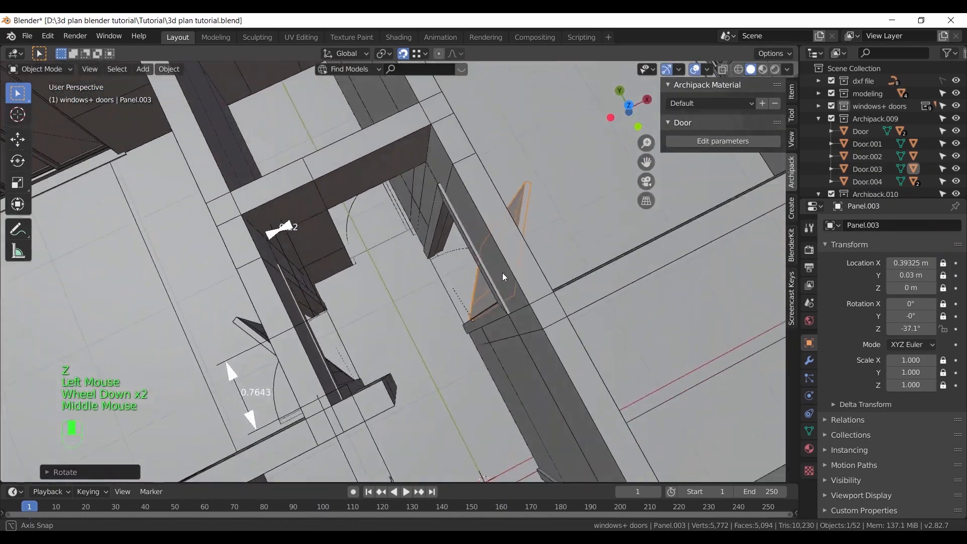
Duplicate the 0.76 m wide door on the corridor's west side with its panel and place the copy near the corridor's end-wall doorway
key("KP_7")
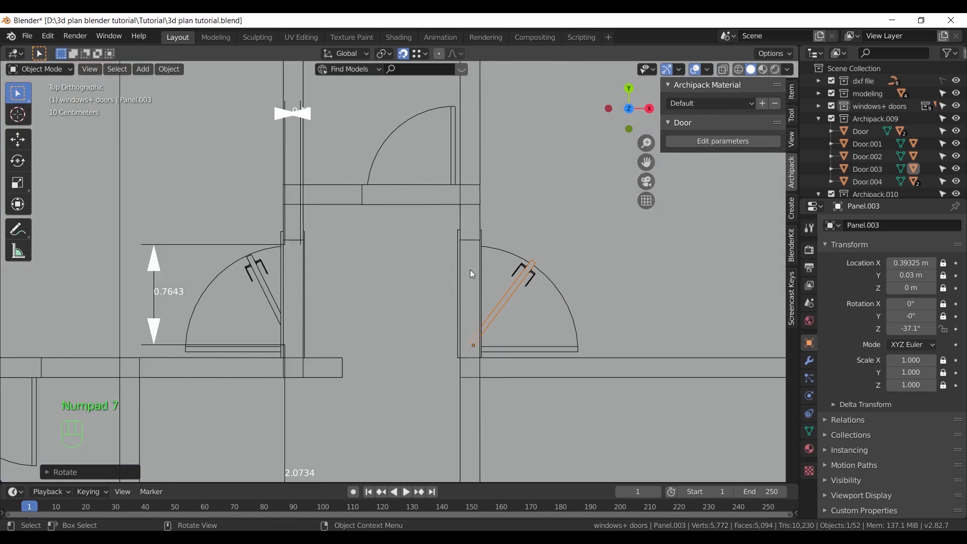
key("z")
mouse_move(424, 215)
left_mouse_down()
mouse_move(545, 355)
mouse_move(360, 312)
left_mouse_up()
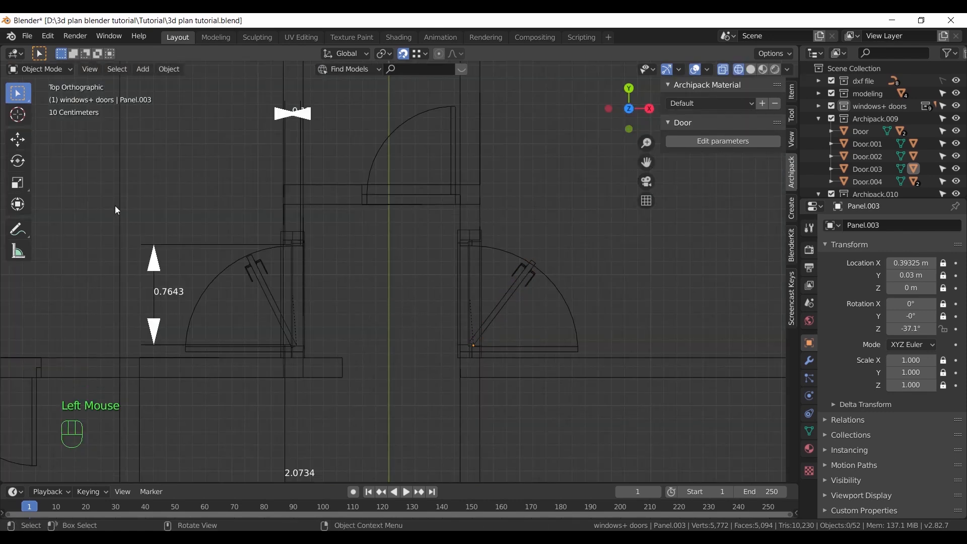
left_click(697, 142)
left_click(282, 185)
left_click_drag(147, 191, 341, 381)
left_click(340, 380, "ctrl")
scroll(363, 325, "down", 8)
scroll(375, 331, "up", 7)
key("g")
right_click(393, 299)
key("shift+d")
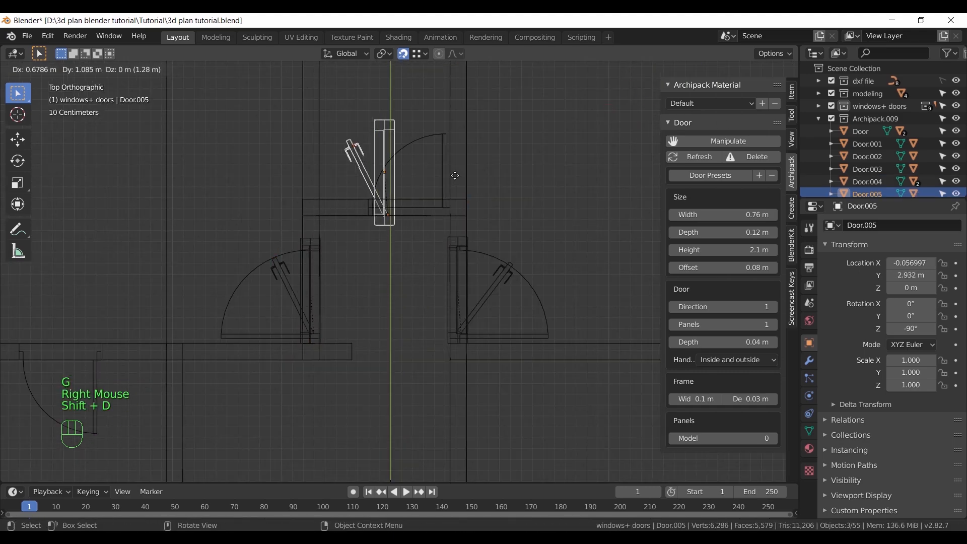
left_click(404, 239)
middle_click_drag(404, 240, 430, 283, "shift")
scroll(431, 275, "up", 3)
Rotate the duplicated door 90° about the Z axis so that it lies along the end wall
key("r")
key("z")
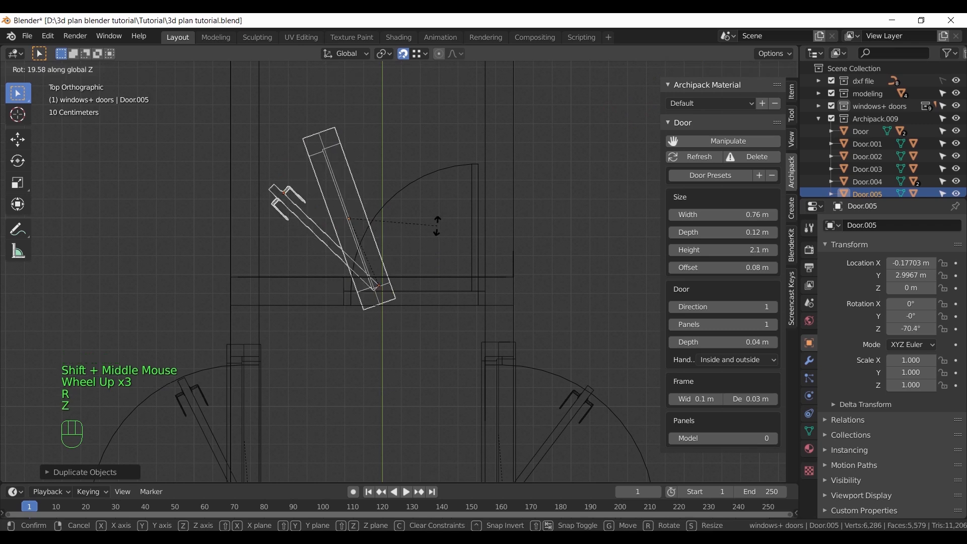
type("90")
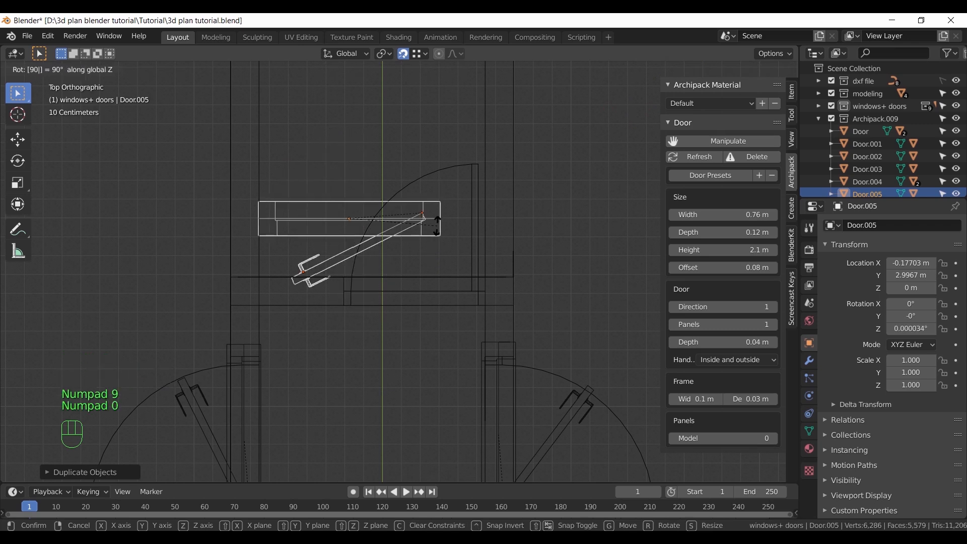
left_click(438, 227)
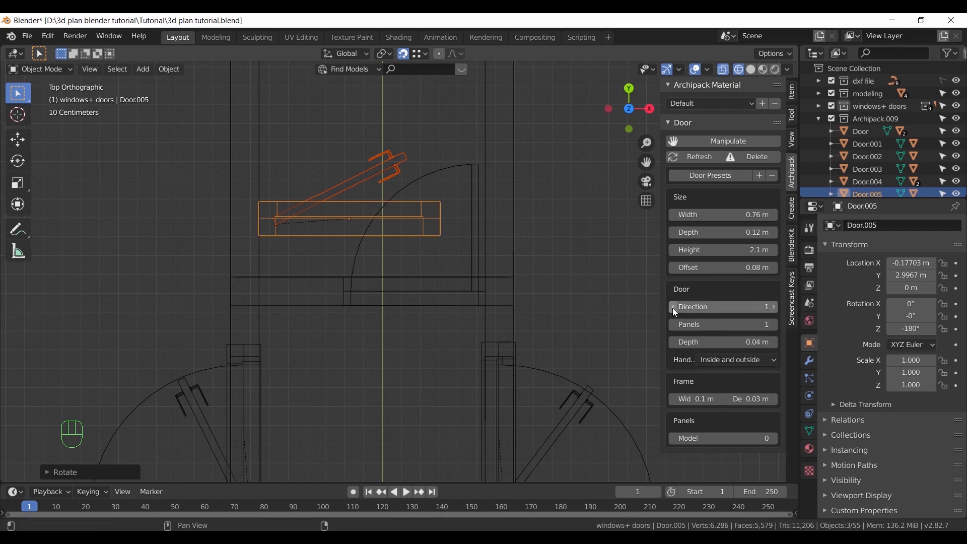
scroll(462, 243, "up", 2)
key("r")
key("z")
right_click(456, 214)
Move the duplicated door horizontally, with its height locked, into the corridor's end-wall doorway
key("g")
key("shift+z")
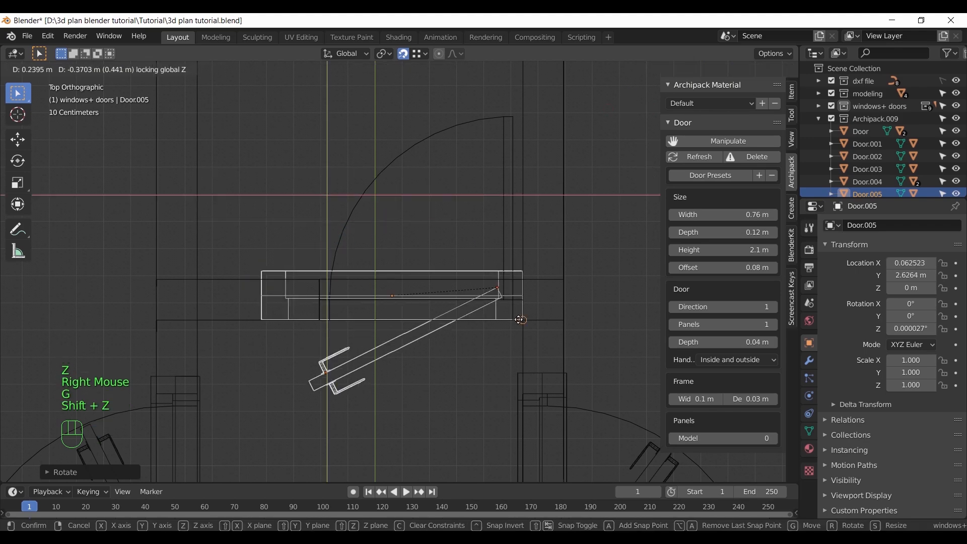
left_click(451, 299)
scroll(399, 321, "down", 2)
Rotate the end-wall door's panel about the Z axis to about -65.9° and return to solid shading
left_click(399, 321)
key("r")
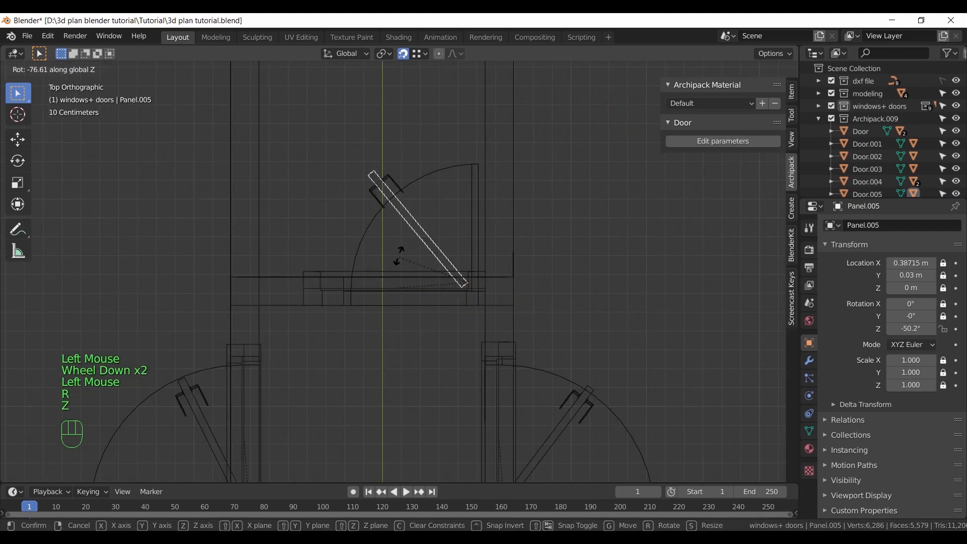
key("z")
left_click(406, 238)
middle_click_drag(408, 243, 427, 291)
key("z")
key("g")
key("y")
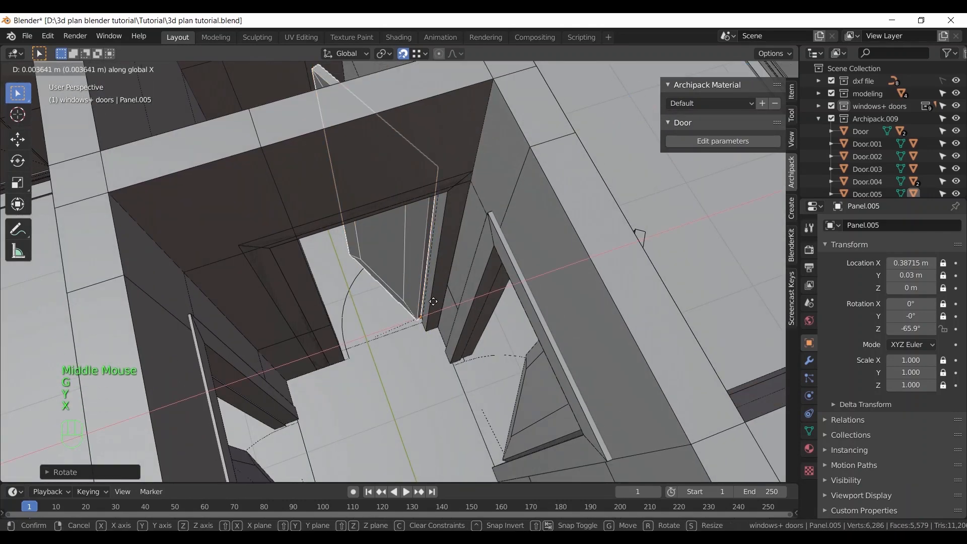
key("x")
right_click(411, 283)
Select the whole end-wall door instead of its panel and move it along the Y axis to about 2.617 m
left_click(733, 145)
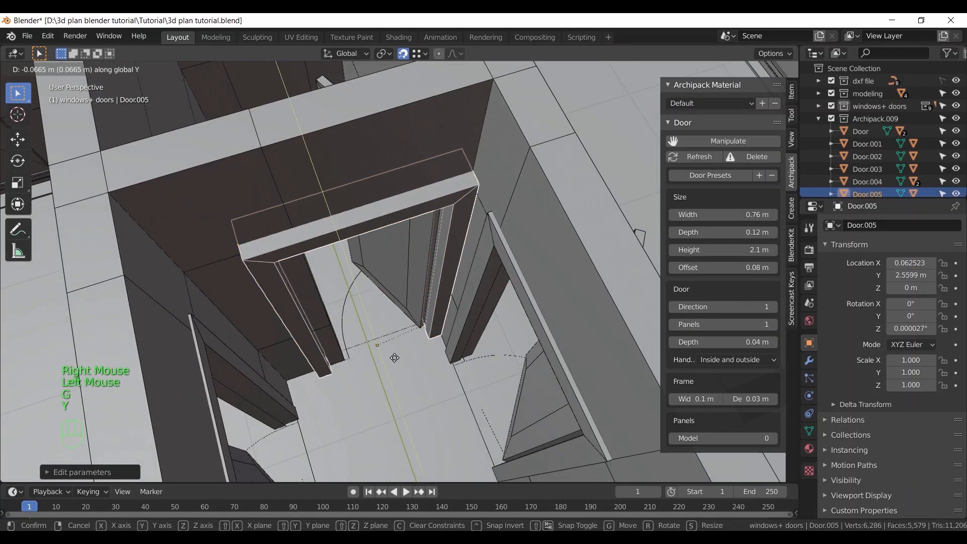
key("g")
key("y")
left_click(392, 350)
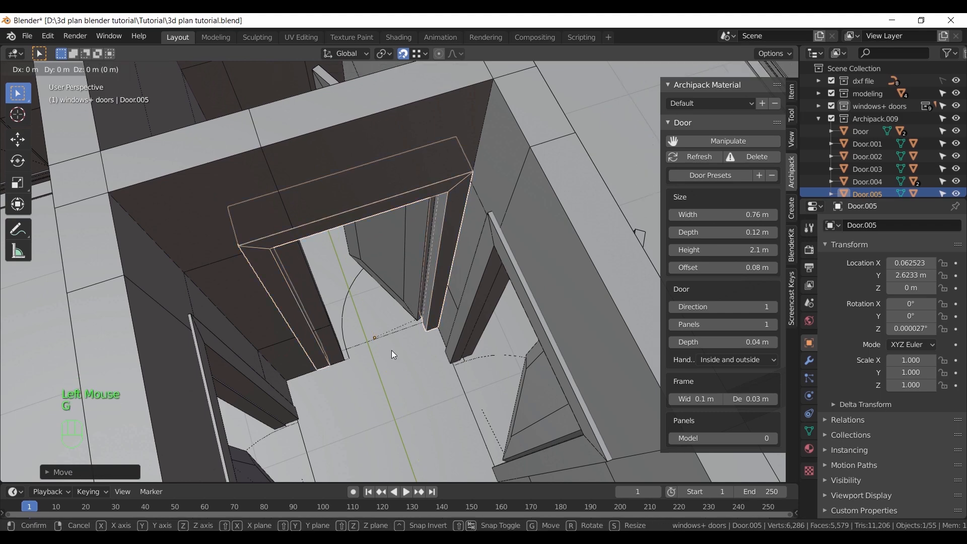
middle_click_drag(423, 346, 521, 146)
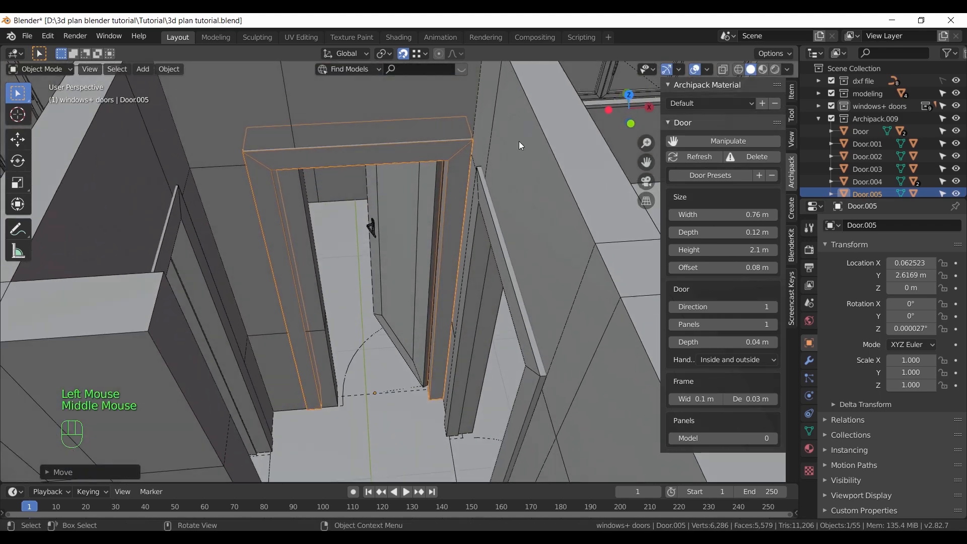
Fit the end-wall door to its opening with the manipulation handles, reducing its width to about 0.63 m
left_click(737, 144)
middle_click_drag(372, 352, 373, 429)
left_click_drag(376, 429, 378, 431)
middle_click_drag(415, 348, 375, 352)
left_click_drag(338, 437, 332, 435)
middle_click_drag(347, 398, 407, 235)
middle_click_drag(407, 234, 411, 211, "shift")
scroll(412, 216, "down", 2)
middle_click_drag(433, 307, 441, 377, "shift")
middle_click_drag(441, 373, 459, 302)
left_click_drag(538, 190, 534, 190)
middle_click_drag(429, 224, 427, 314)
middle_click_drag(426, 315, 425, 333, "shift")
scroll(425, 333, "up", 4)
Open the end-wall door's parameters again and set its panel model to 3
left_click(428, 333)
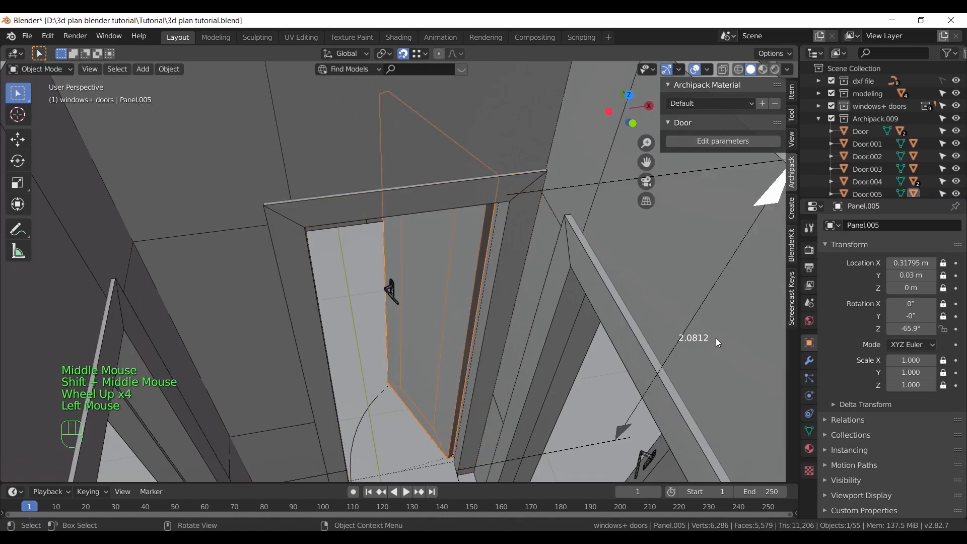
left_click(747, 145)
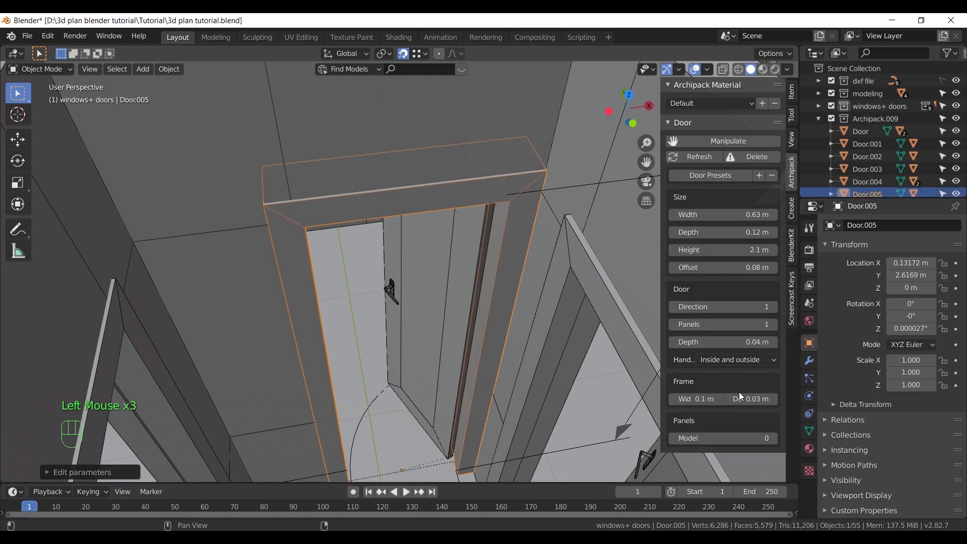
scroll(739, 409, "down", 3)
left_click(773, 439)
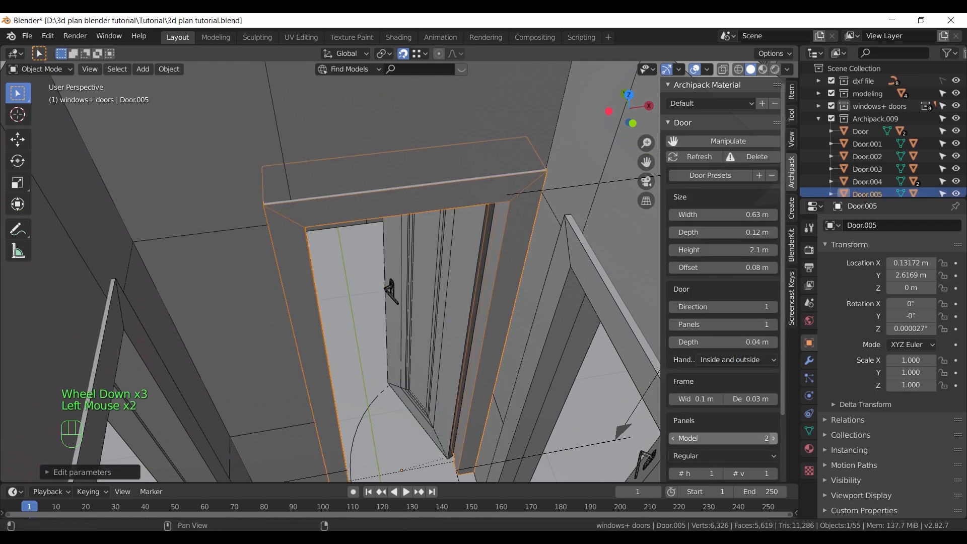
middle_click_drag(394, 292, 428, 329)
scroll(410, 356, "up", 4)
scroll(412, 328, "down", 2)
Divide the door leaf into 2 horizontal and 3 vertical panels
scroll(745, 421, "down", 3)
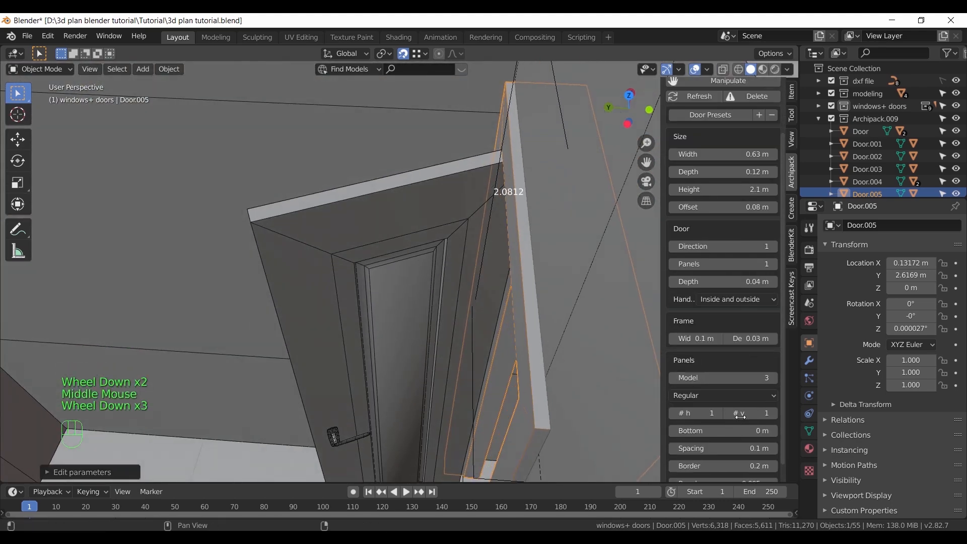
left_click_drag(699, 413, 705, 414)
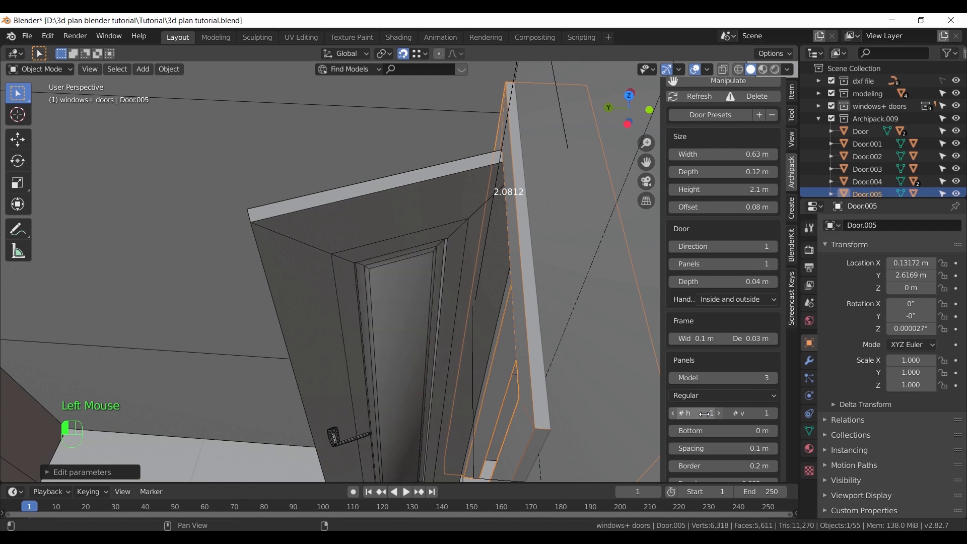
left_click(719, 412)
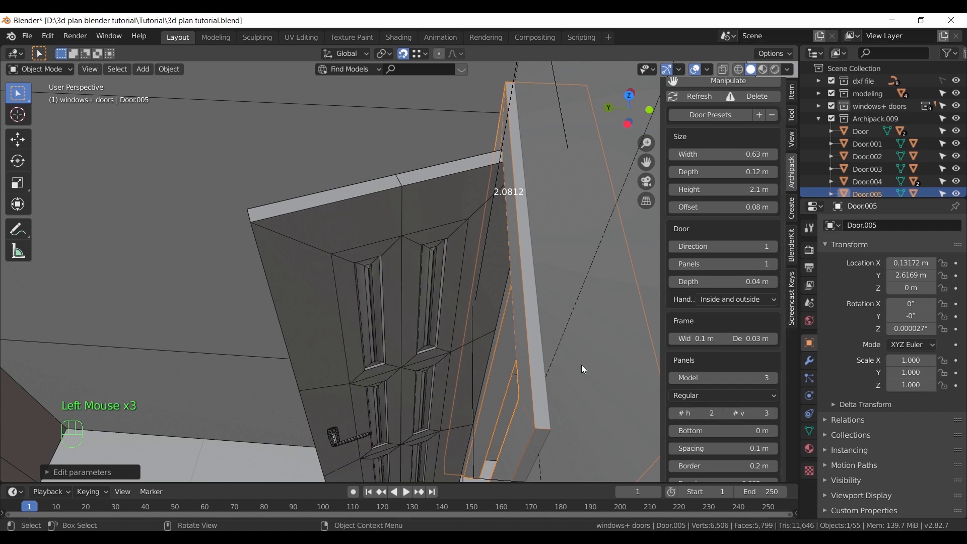
Set the door panels' spacing to 0.06 m and their border to 0.13 m
left_click_drag(722, 445, 707, 464)
scroll(463, 324, "down", 3)
middle_click_drag(463, 324, 382, 330)
scroll(367, 302, "up", 3)
scroll(701, 449, "down", 2)
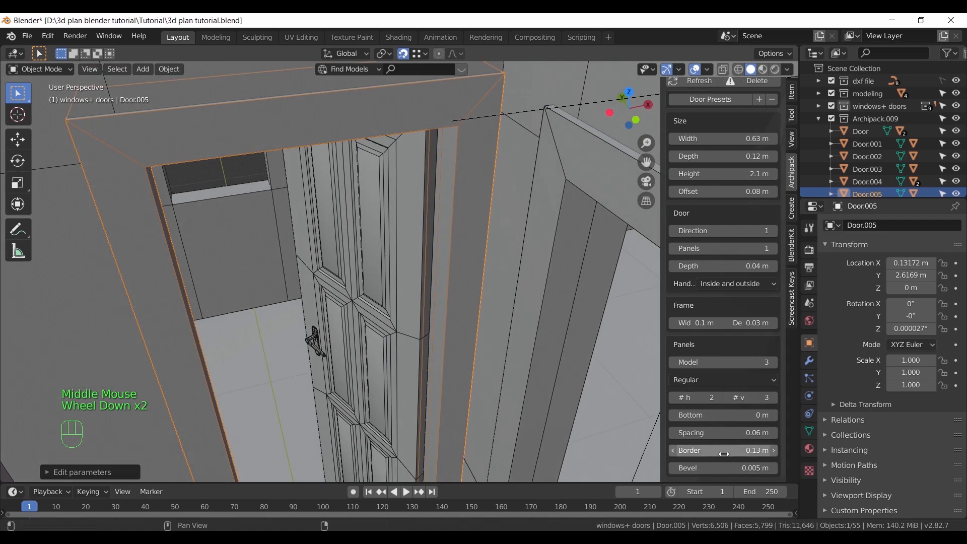
Increase the spacing between the door panels to 0.09 m
left_click_drag(732, 432, 737, 434)
middle_click_drag(398, 297, 412, 303)
scroll(410, 360, "down", 2)
scroll(409, 360, "up", 1)
middle_click_drag(409, 360, 361, 366)
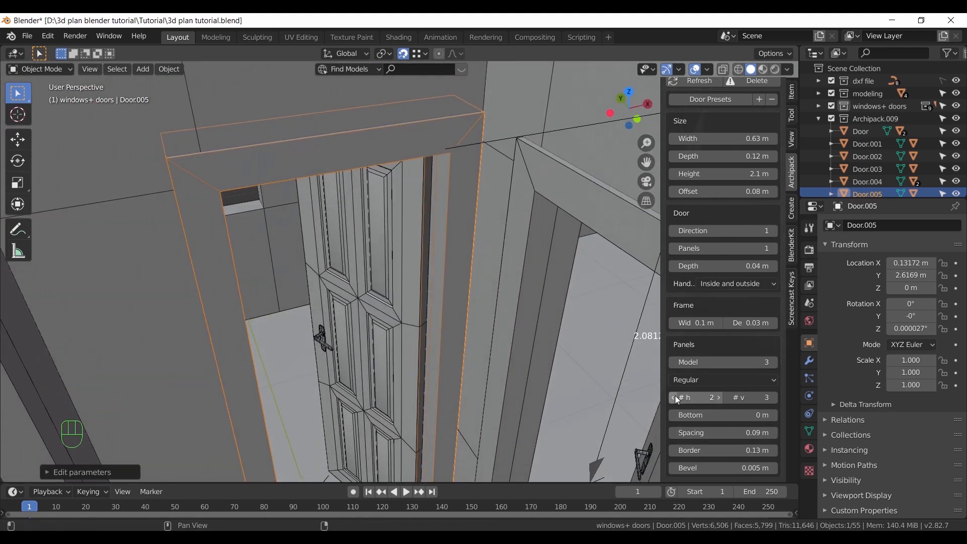
Set the door leaf's subdivision to 2 horizontal and 4 vertical panels
left_click(678, 400)
left_click(727, 401)
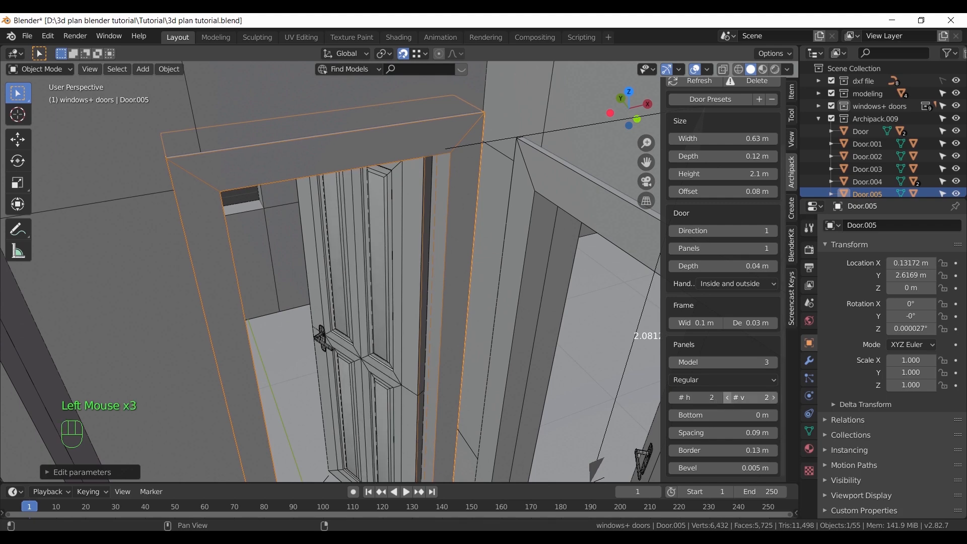
left_click(773, 402)
left_click(773, 401)
middle_click_drag(418, 353, 386, 295)
scroll(415, 335, "down", 3)
Duplicate the end-wall door with its panel and place the copy at the empty doorway in the horizontal wall west of the corridor
key("KP_7")
scroll(404, 267, "down", 2)
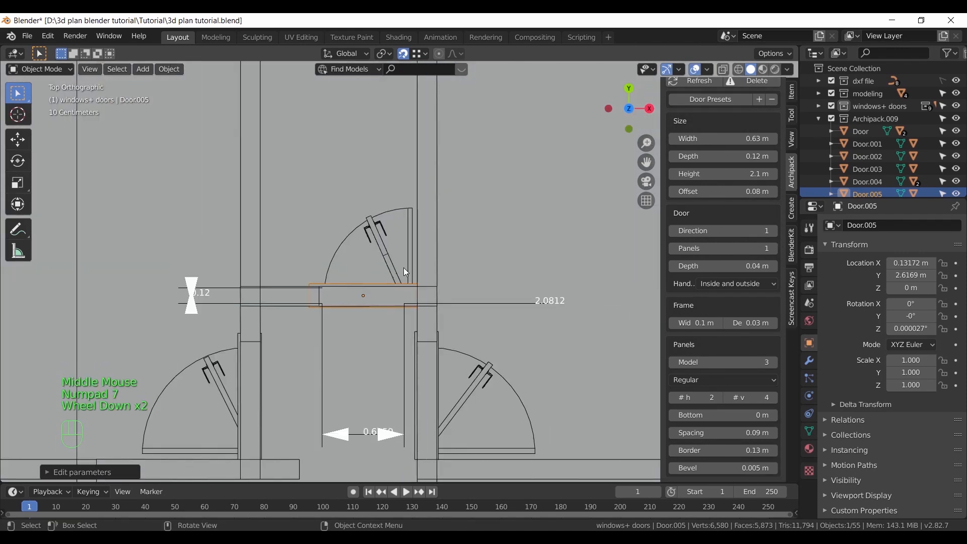
key("z")
left_click_drag(270, 188, 431, 316)
left_click_drag(458, 189, 404, 220, "ctrl")
scroll(485, 228, "down", 4)
scroll(438, 270, "down", 2)
middle_click_drag(438, 270, 466, 249, "shift")
scroll(715, 152, "up", 4)
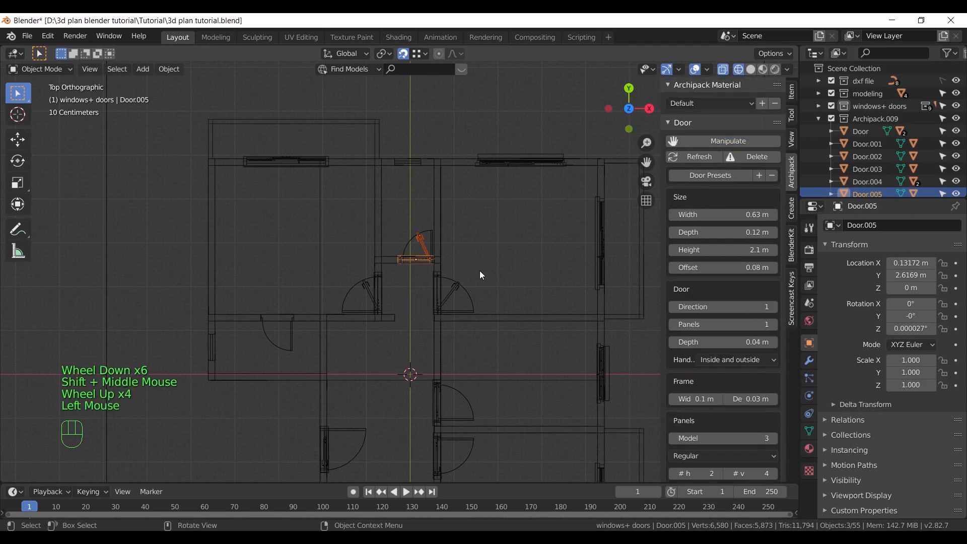
scroll(406, 312, "up", 2)
key("shift+d")
left_click(252, 355)
middle_click_drag(252, 355, 461, 284, "shift")
scroll(460, 285, "up", 6)
middle_click_drag(522, 308, 469, 348, "shift")
scroll(469, 347, "up", 2)
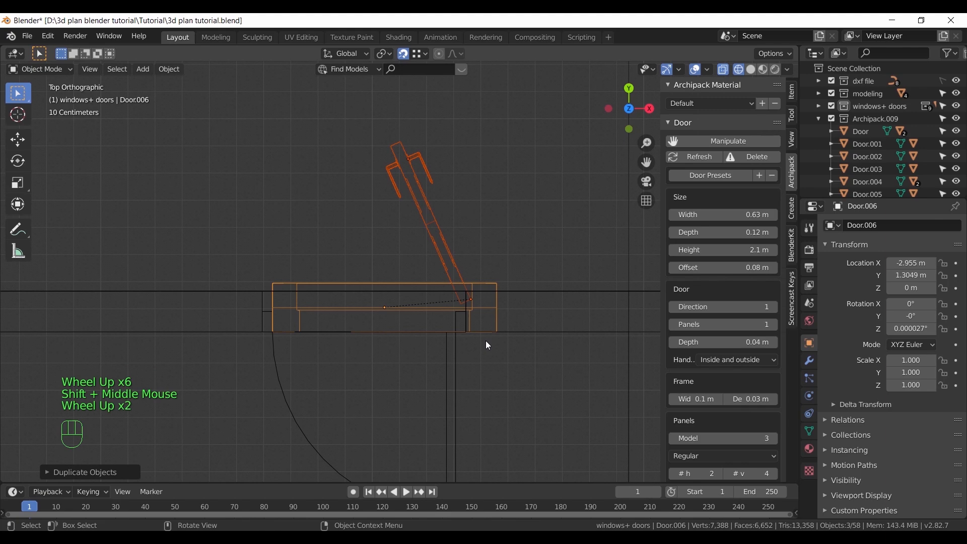
Rotate the new door copy 180° about the Z axis and move it to the edge of its wall opening
key("r")
key("z")
key("KP_1")
key("KP_8")
key("KP_0")
left_click(487, 276)
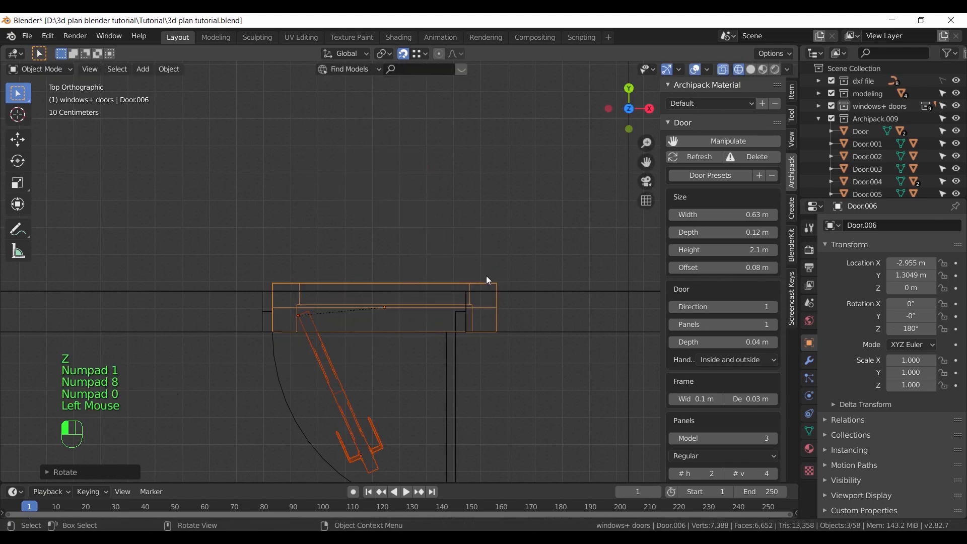
key("g")
left_click(416, 336)
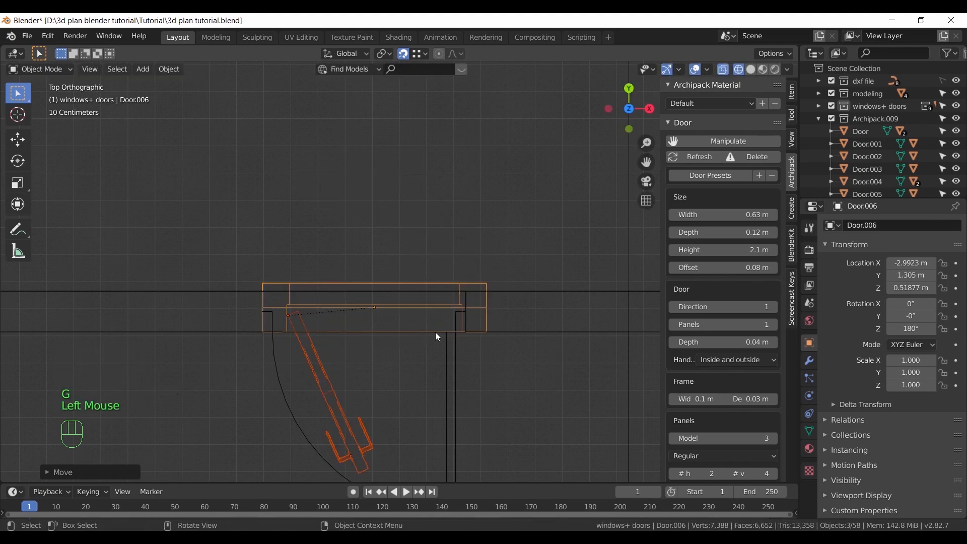
Turn on the new door's manipulation handles and move the door down along the Z axis to floor level
left_click(725, 141)
scroll(424, 281, "down", 4)
mouse_move(424, 281)
middle_mouse_down()
mouse_move(445, 304)
mouse_move(557, 282)
mouse_move(497, 388)
mouse_move(503, 406)
mouse_move(489, 330)
middle_mouse_up()
scroll(554, 282, "up", 3)
key("z")
key("g")
key("z")
left_click(464, 409)
Move the new door along the X axis to about -3.011 m within its wall opening
middle_click_drag(490, 329, 406, 371)
key("g")
key("x")
left_click(406, 373)
mouse_move(406, 373)
middle_mouse_down()
mouse_move(444, 365)
mouse_move(430, 329)
mouse_move(397, 339)
mouse_move(376, 312)
mouse_move(424, 358)
mouse_move(391, 383)
middle_mouse_up()
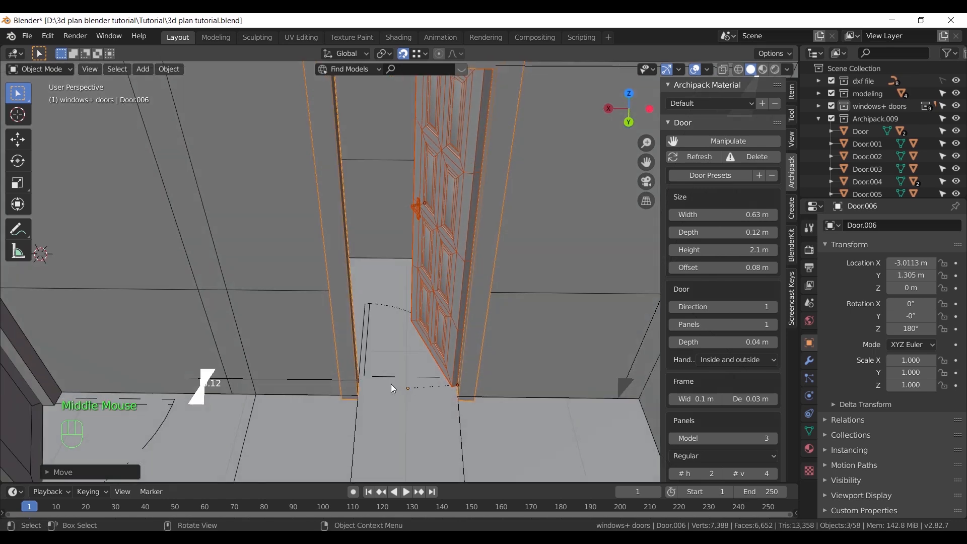
Widen the new door to about 0.72 m to fill its opening and set its opening direction to 0
scroll(400, 352, "down", 3)
mouse_move(405, 457)
middle_mouse_down()
mouse_move(356, 443)
mouse_move(360, 429)
mouse_move(391, 444)
middle_mouse_up()
scroll(404, 443, "up", 4)
scroll(380, 442, "down", 1)
left_click_drag(391, 444, 402, 453)
left_click_drag(318, 428, 318, 424)
middle_click_drag(403, 372, 456, 297)
middle_click_drag(443, 282, 472, 349, "shift")
scroll(319, 267, "down", 3)
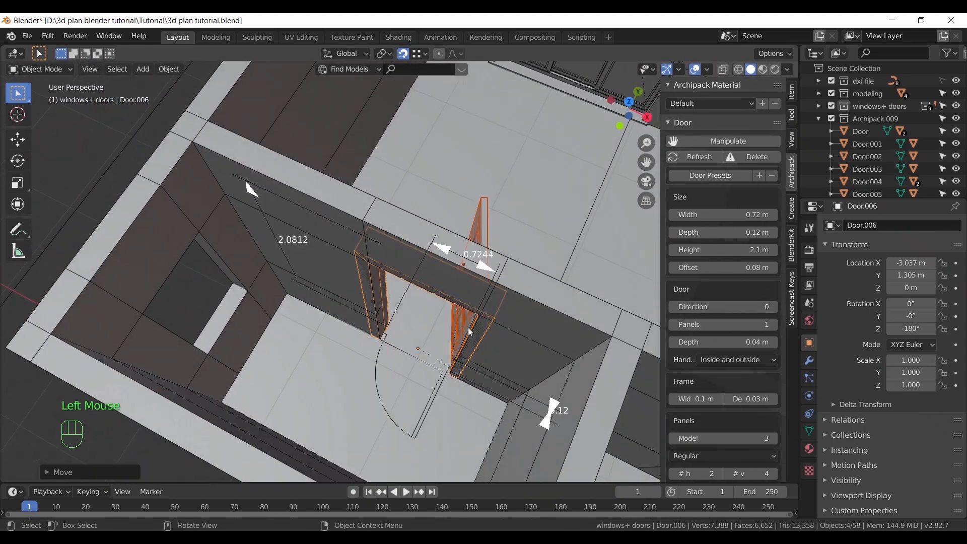
key("r")
key("z")
right_click(455, 329)
Select only the new door's panel and rotate it about the Z axis to about 74.4°
left_click(456, 329)
key("r")
key("z")
left_click(413, 418)
middle_click_drag(412, 418, 386, 347)
scroll(402, 355, "up", 2)
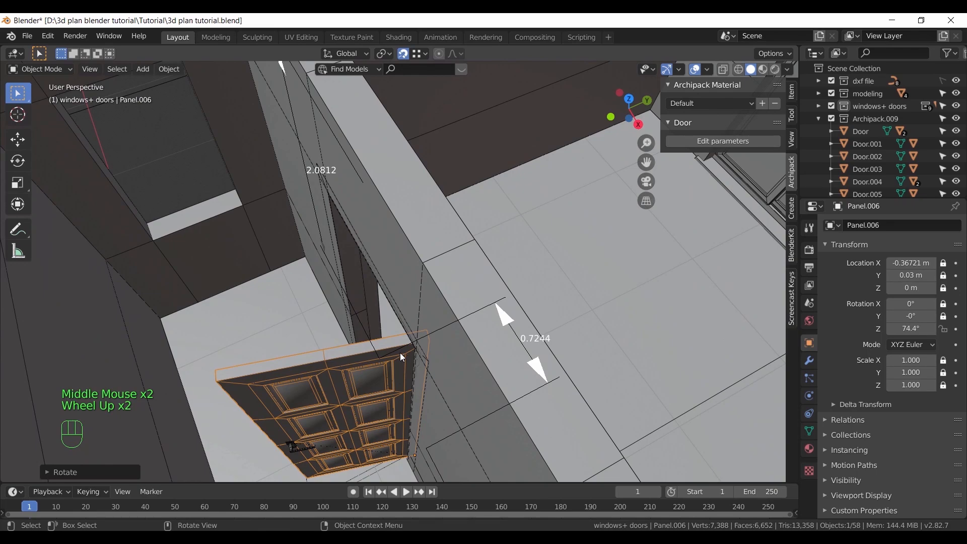
Select the whole door instead of its panel and move it along the Y axis to about 1.291 m
left_click(724, 141)
key("g")
key("y")
left_click(579, 296)
middle_click_drag(579, 297, 482, 267)
scroll(482, 268, "down", 3)
middle_click_drag(361, 255, 395, 263)
left_click(728, 142)
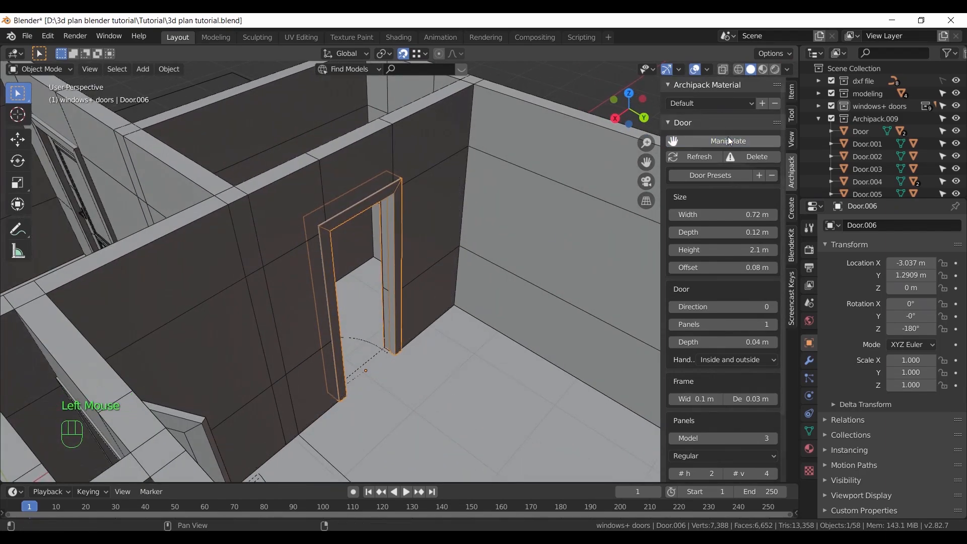
View the whole floor plan and hide the viewport overlays
scroll(442, 275, "down", 6)
middle_click_drag(398, 298, 339, 285)
middle_click_drag(338, 285, 395, 274)
middle_click_drag(506, 328, 432, 276, "shift")
scroll(509, 267, "down", 3)
scroll(512, 267, "up", 2)
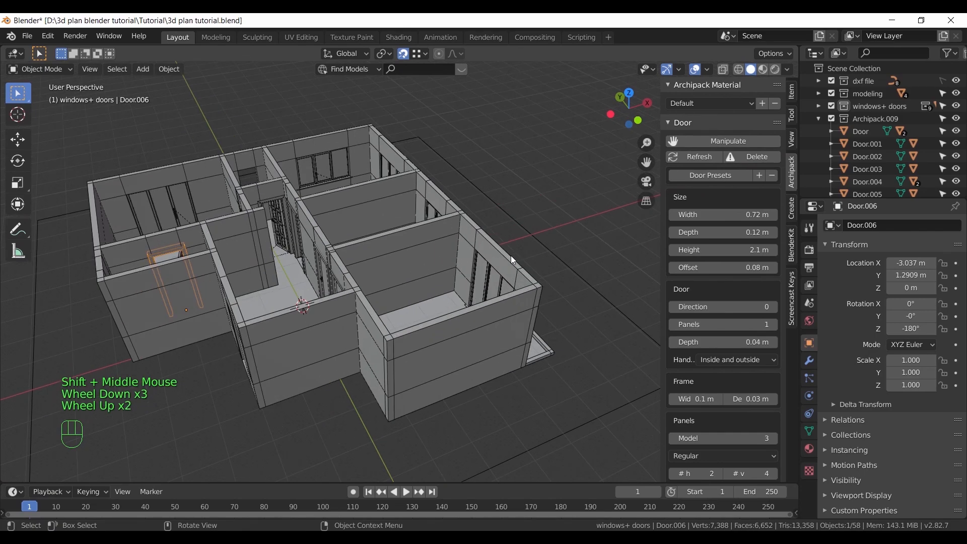
left_click(697, 70)
scroll(455, 276, "down", 2)
middle_click_drag(455, 276, 416, 292)
scroll(437, 291, "up", 3)
Switch the viewport to rendered shading and open the scene's render settings
key("z")
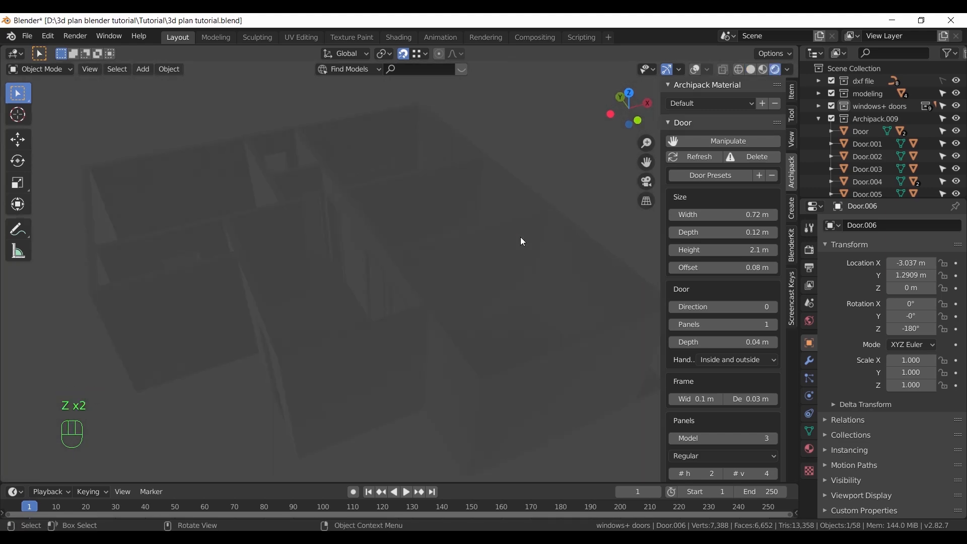
left_click(809, 250)
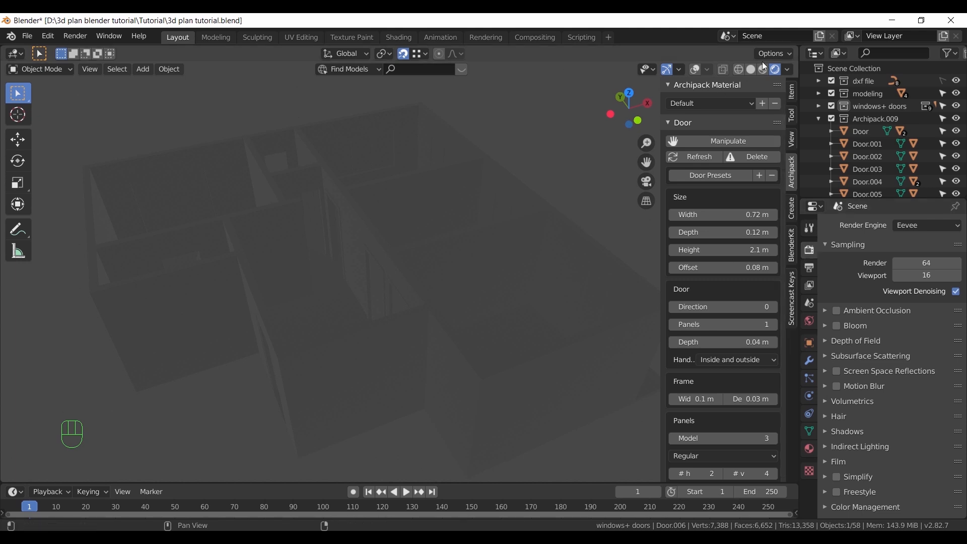
right_click(504, 482)
right_click(505, 483)
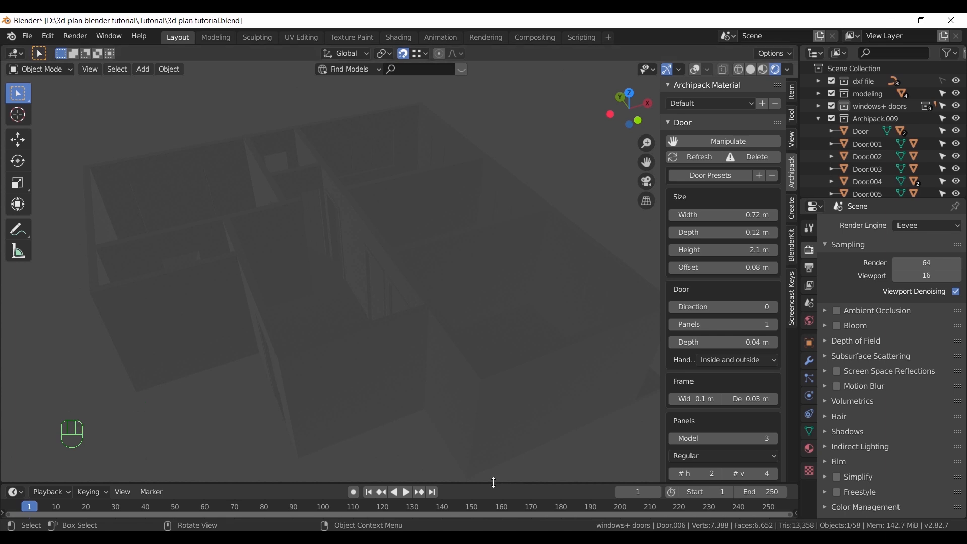
Split the viewport vertically, turn the new area into a Shader Editor and show the World nodes
right_click(493, 482)
left_click(481, 472)
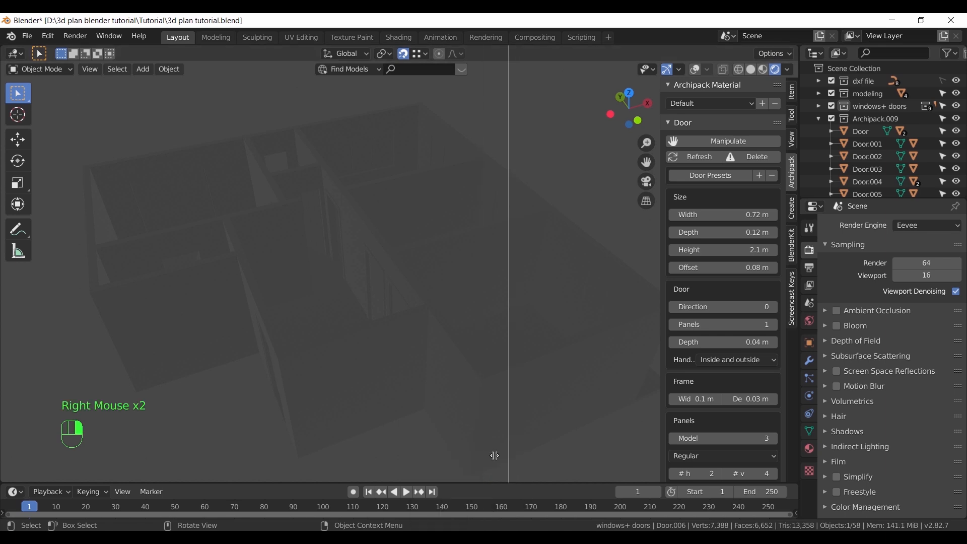
left_click(480, 403)
key("n")
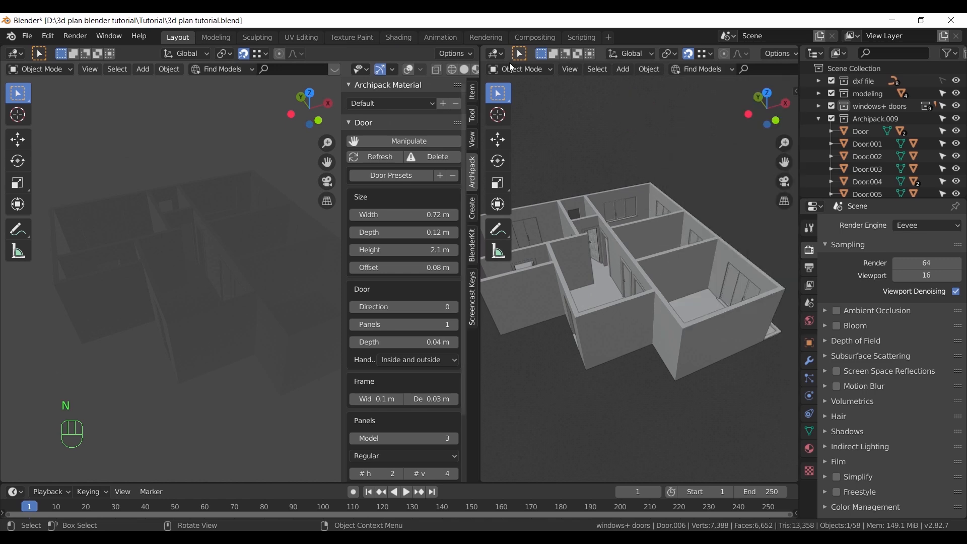
left_click(497, 54)
left_click(539, 141)
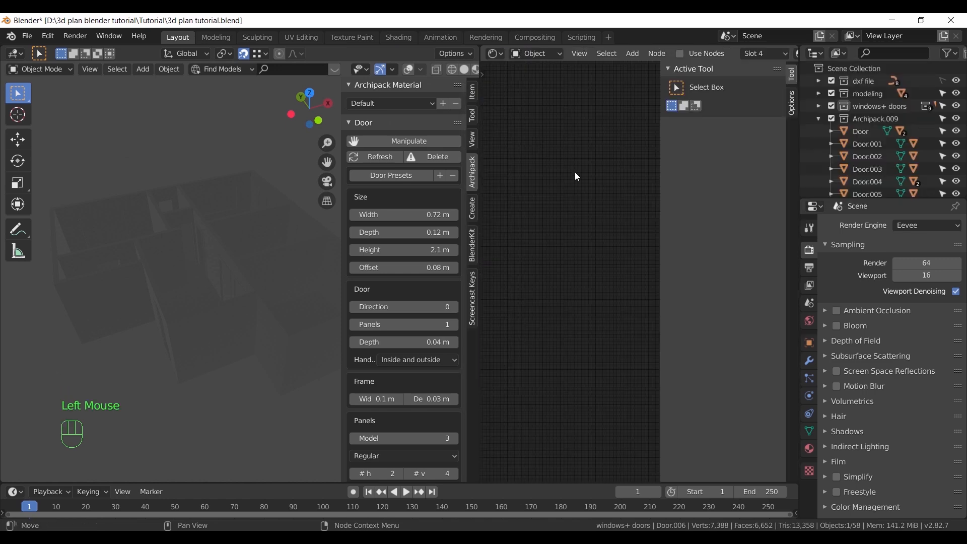
key("n")
left_click(527, 56)
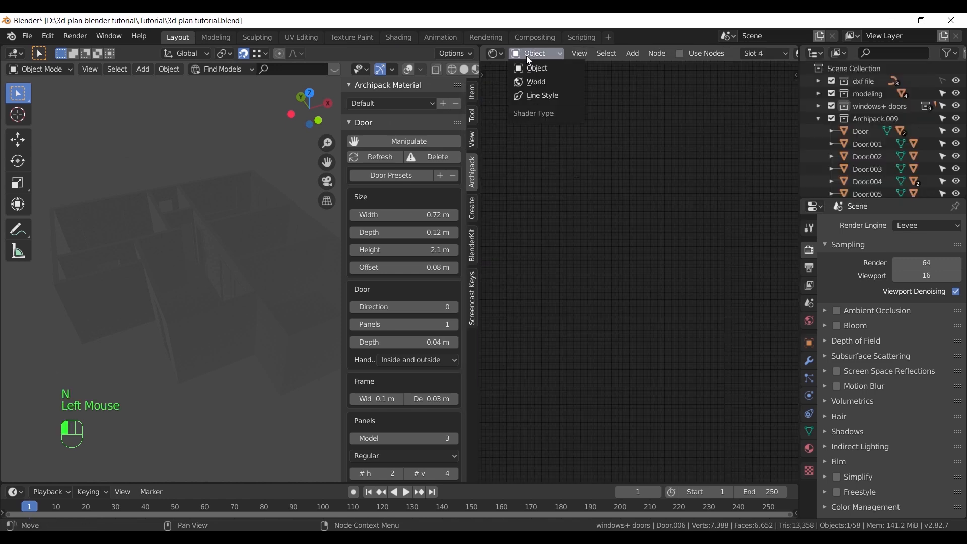
left_click(534, 81)
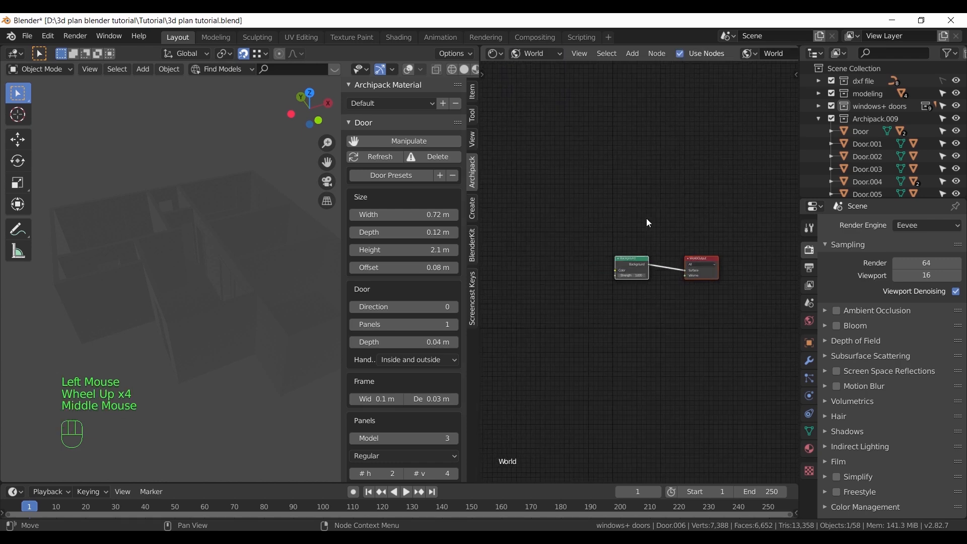
Add an Environment Texture node beside the Background node in the World shader
scroll(647, 218, "up", 11)
left_click(623, 242)
left_click_drag(624, 242, 642, 245)
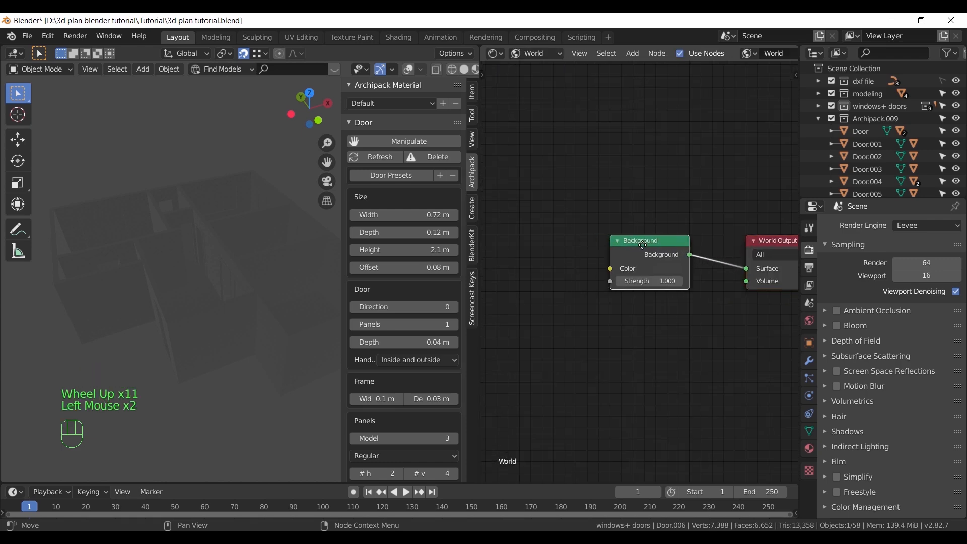
middle_click_drag(675, 207, 625, 201)
left_click_drag(589, 235, 624, 234)
middle_click_drag(536, 233, 611, 222)
key("shift+a")
mouse_move(611, 280)
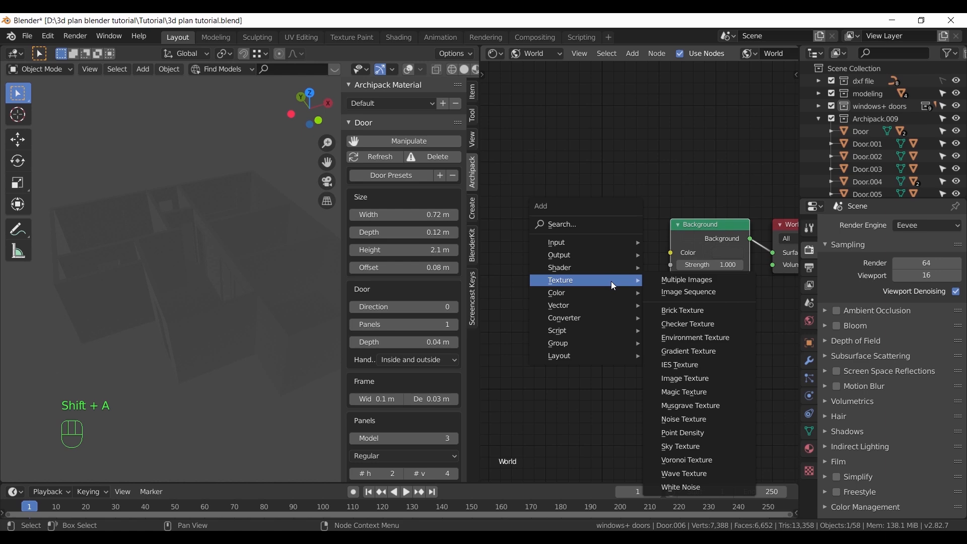
left_click(695, 337)
left_click(520, 230)
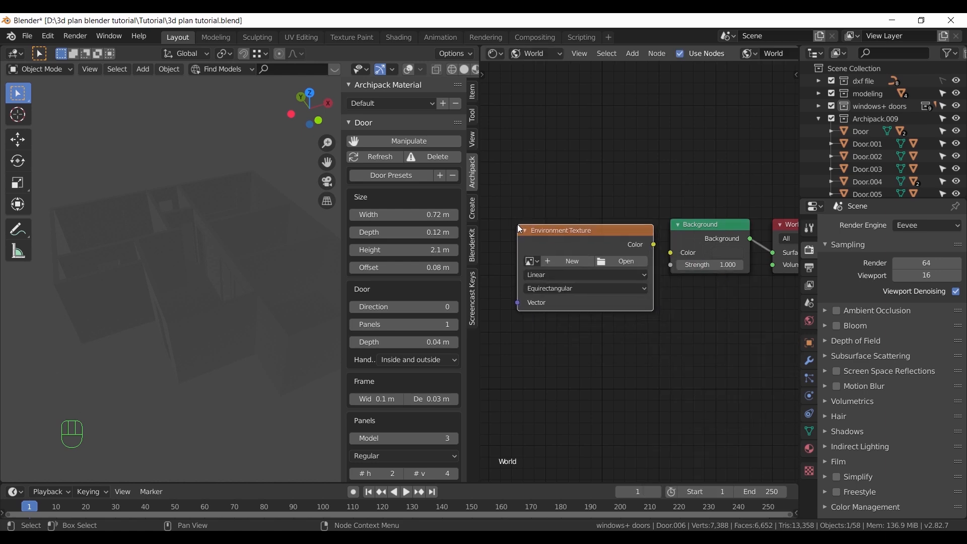
Load DH203LP.hdr into the Environment Texture node and connect its Color output to the Background node's Color input
left_click(614, 262)
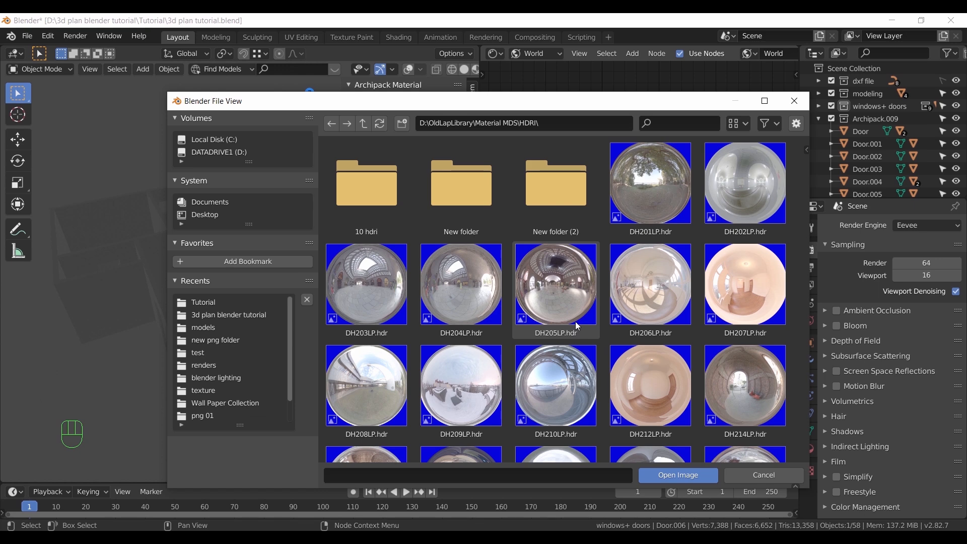
left_click(392, 296)
left_click(678, 476)
left_click_drag(579, 224, 542, 221)
left_click_drag(611, 233, 667, 259)
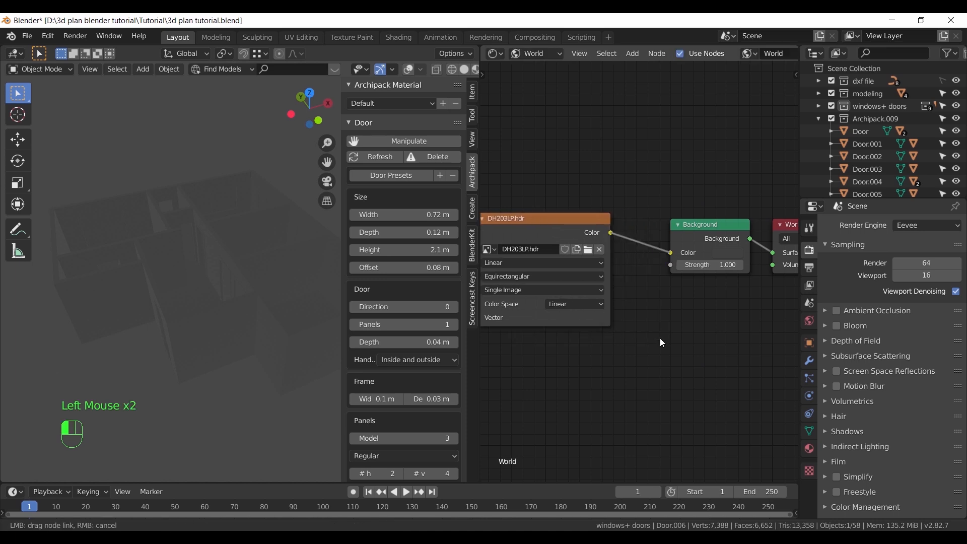
key("n")
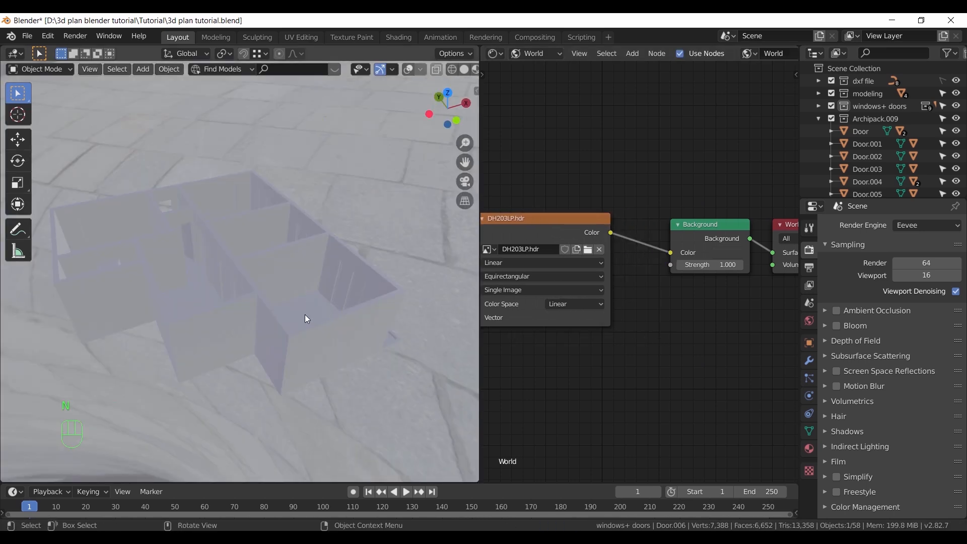
middle_click_drag(311, 319, 341, 327, "shift")
Enable Ambient Occlusion, Bloom and Screen Space Reflections for the Eevee render
left_click(837, 310)
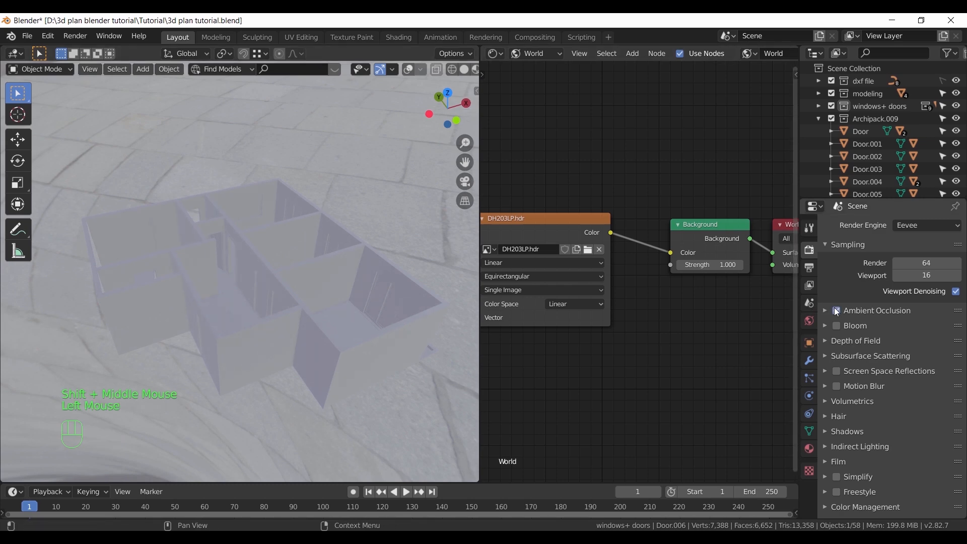
left_click(835, 370)
left_click(826, 370)
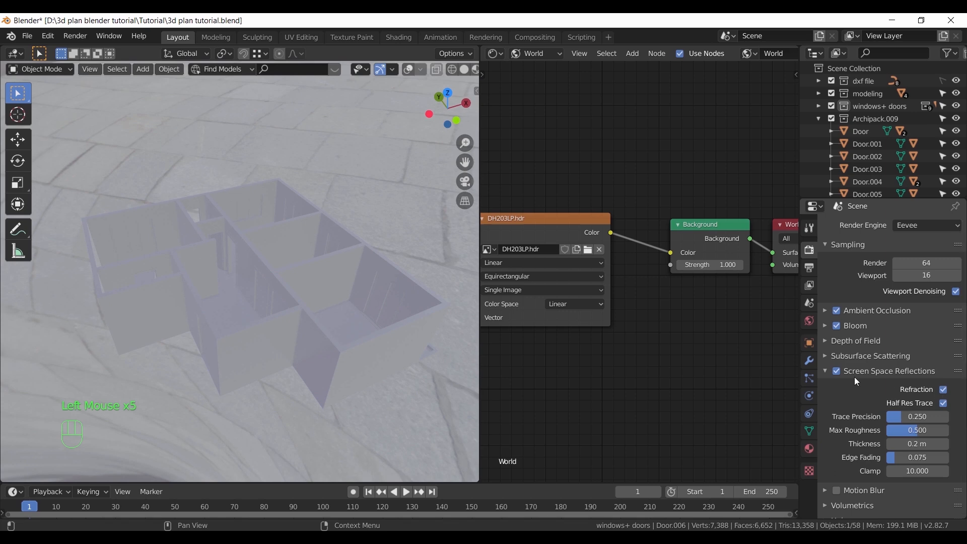
left_click(826, 372)
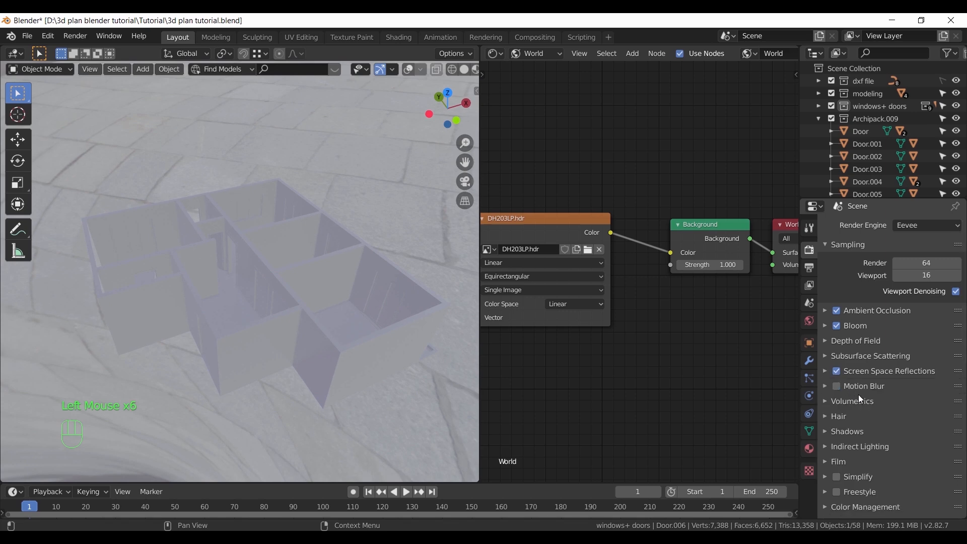
left_click(831, 400)
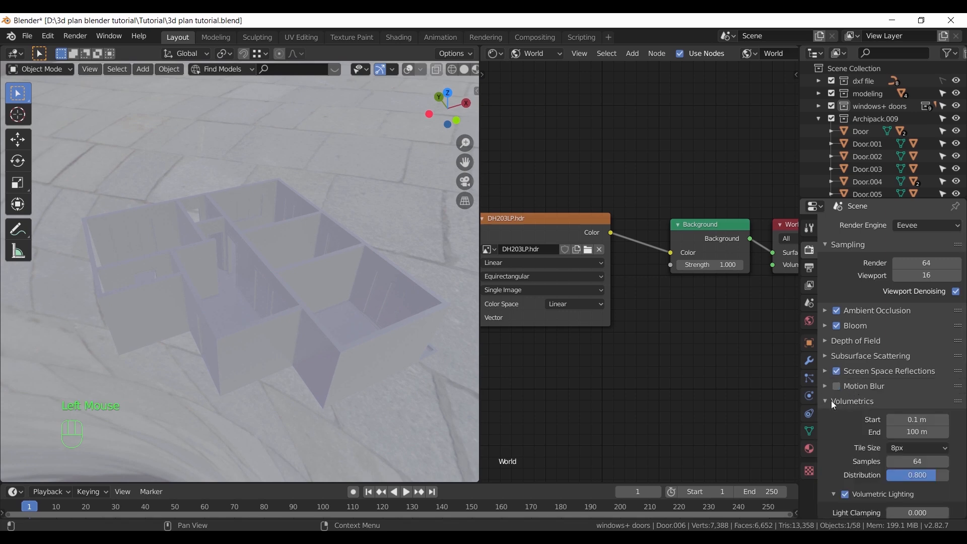
left_click(831, 400)
scroll(843, 406, "down", 2)
left_click(838, 429)
scroll(839, 428, "down", 2)
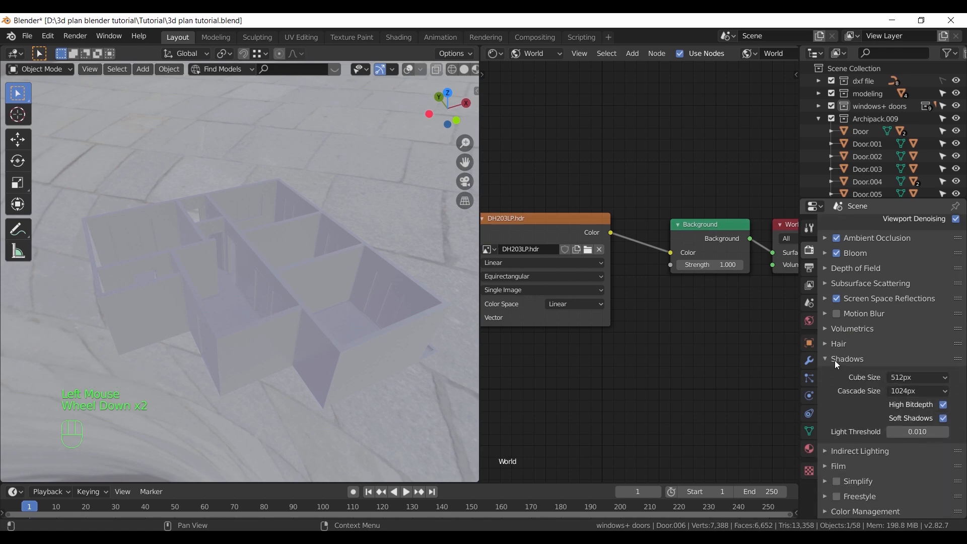
left_click(849, 392)
Set the Color Management look to Medium High Contrast
scroll(851, 403, "down", 3)
left_click(851, 506)
scroll(876, 423, "down", 6)
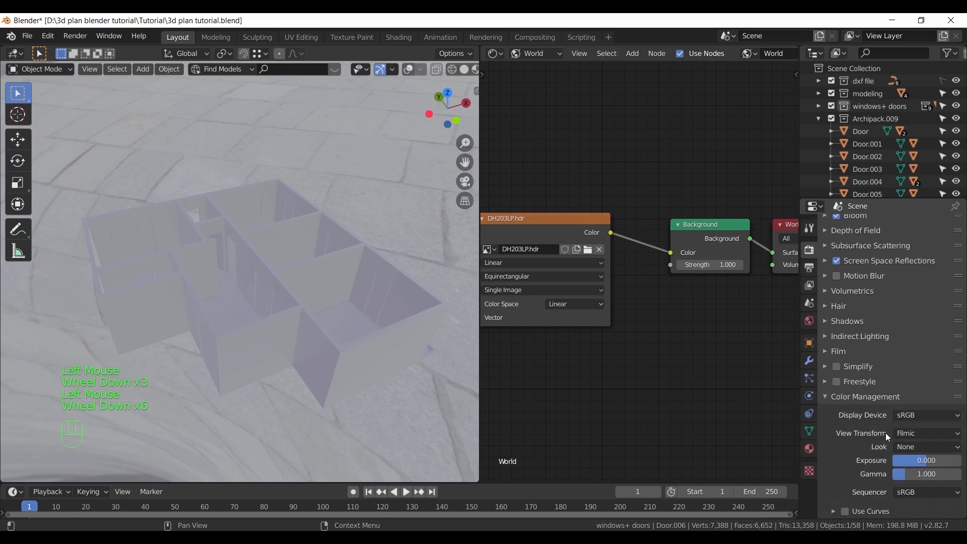
left_click(920, 446)
left_click(892, 393)
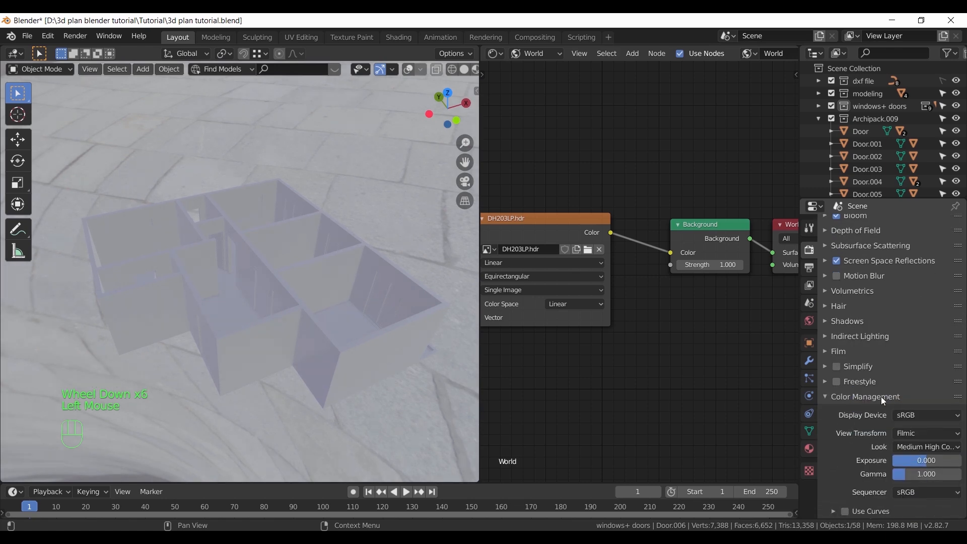
Add a plane to the modeling collection and scale it up until it extends well beyond the building
middle_click_drag(377, 319, 319, 303)
key("shift+a")
left_click(866, 94)
key("shift+a")
mouse_move(308, 278)
left_click(364, 279)
scroll(301, 303, "down", 3)
key("s")
left_click(305, 328)
key("s")
left_click(337, 355)
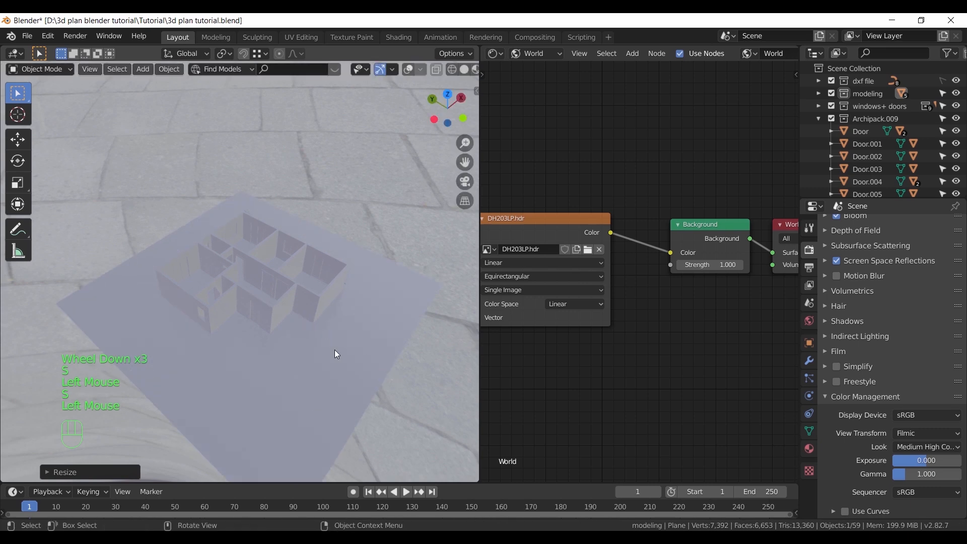
Turn on snapping and move the ground plane along Z to the base of the walls
scroll(337, 354, "up", 4)
middle_click_drag(360, 358, 325, 301)
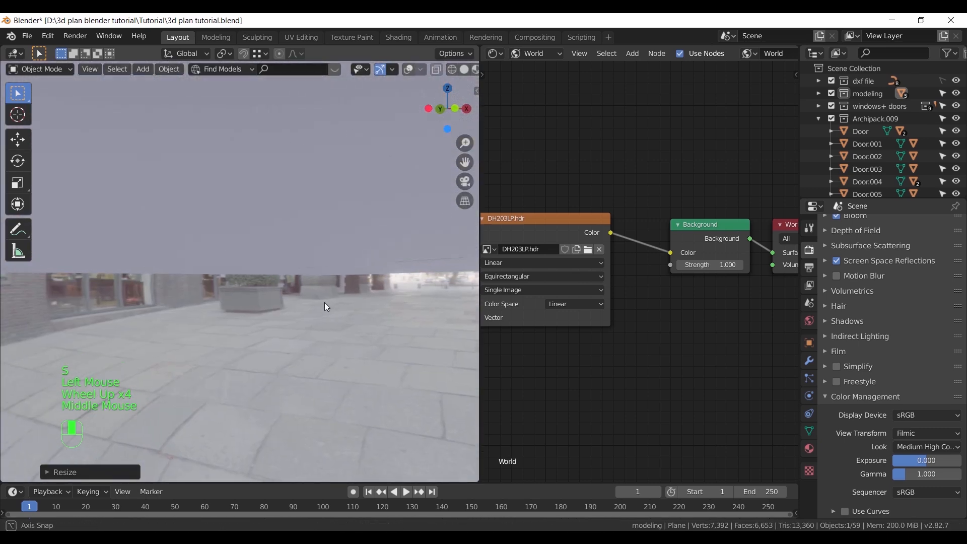
scroll(324, 301, "up", 1)
key("g")
key("z")
right_click(436, 301)
left_click(243, 53)
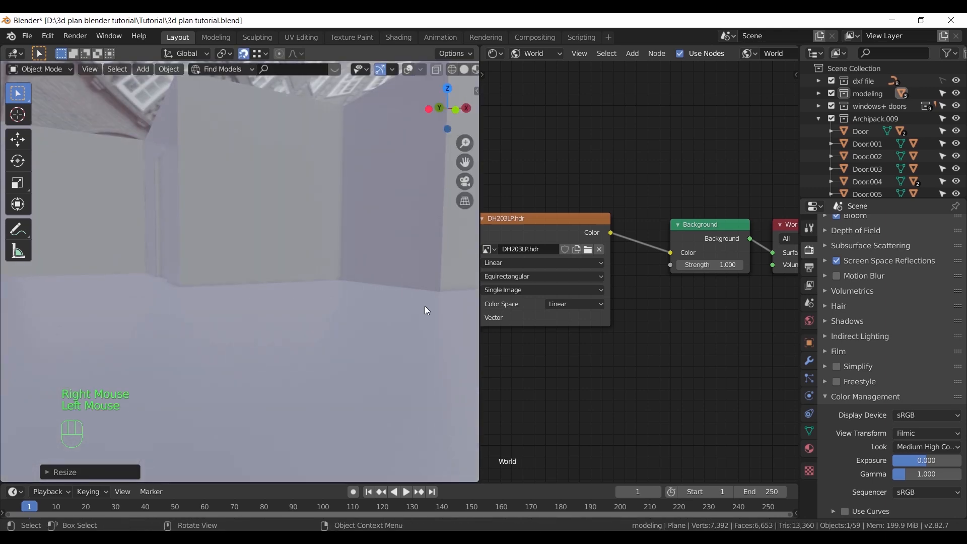
key("g")
key("z")
left_click(437, 298)
Offset the ground plane by 0.01 m along the Z axis
key("g")
key("z")
key("KP_Decimal")
key("KP_0")
key("KP_1")
key("KP_Enter")
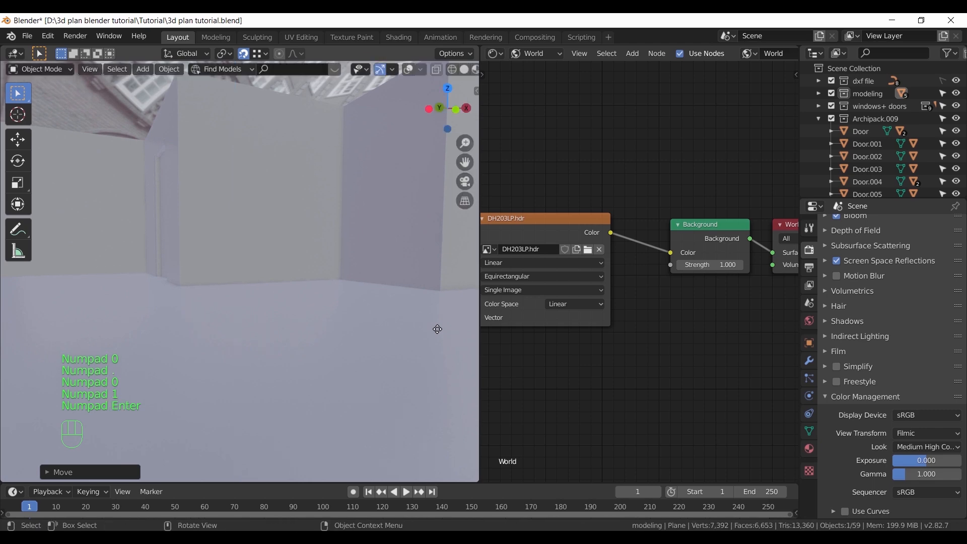
left_click(322, 295)
middle_click_drag(323, 295, 340, 337)
key("z")
key("Tab")
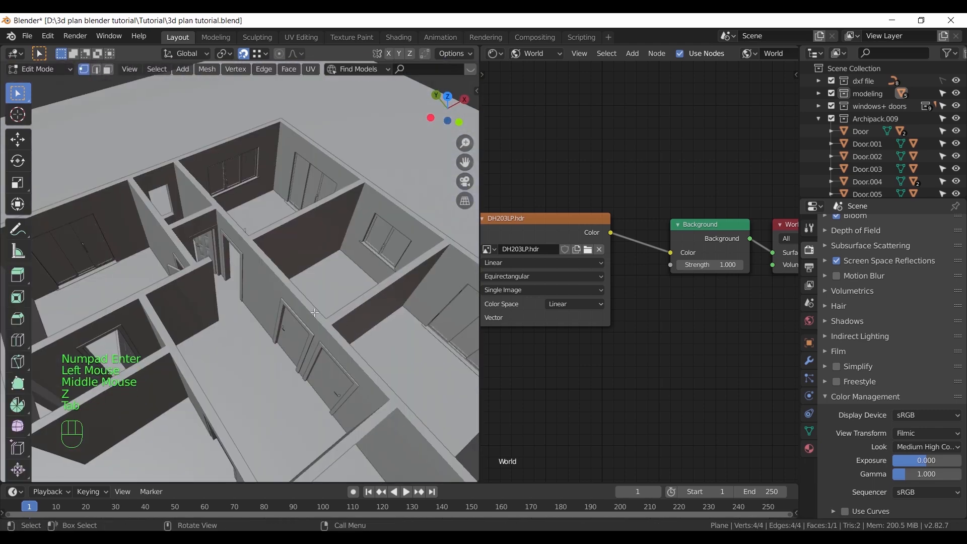
scroll(316, 311, "down", 4)
key("Tab")
key("z")
middle_click_drag(322, 266, 343, 274)
left_click(391, 251)
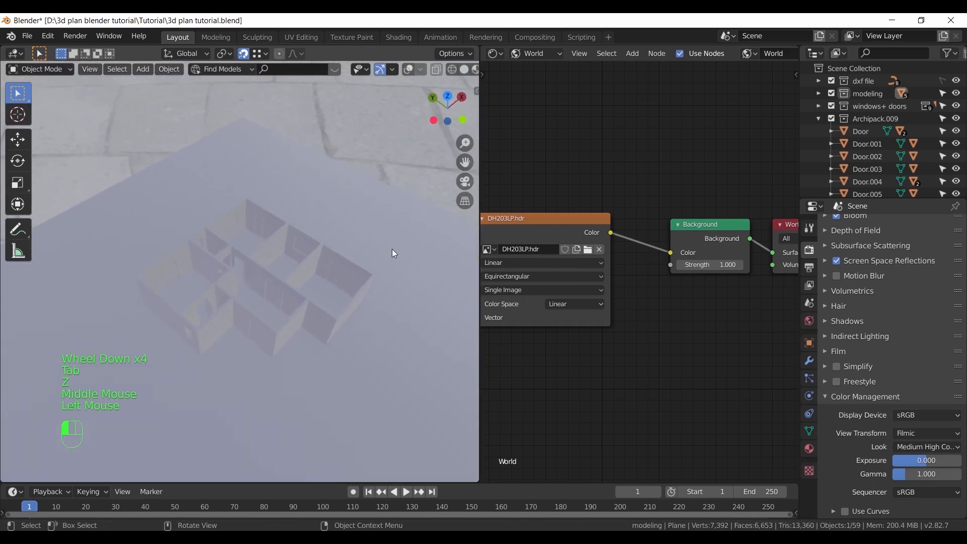
Turn the viewport overlays back on and scale the ground plane up further around the building
scroll(309, 311, "down", 5)
left_click(408, 69)
left_click(313, 315)
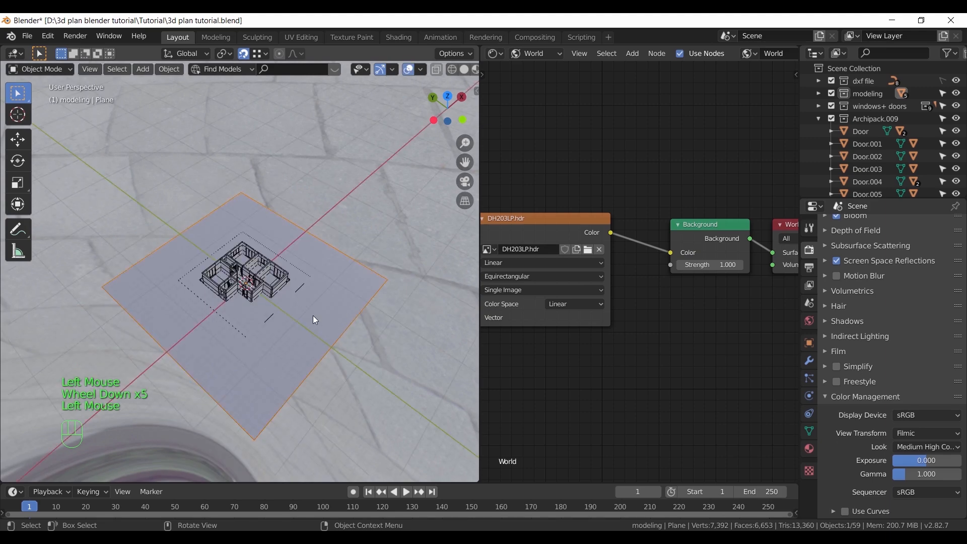
key("s")
left_click(387, 348)
scroll(328, 331, "up", 7)
mouse_move(328, 332)
middle_mouse_down()
mouse_move(330, 340)
mouse_move(334, 322)
mouse_move(360, 323)
mouse_move(325, 337)
middle_mouse_up()
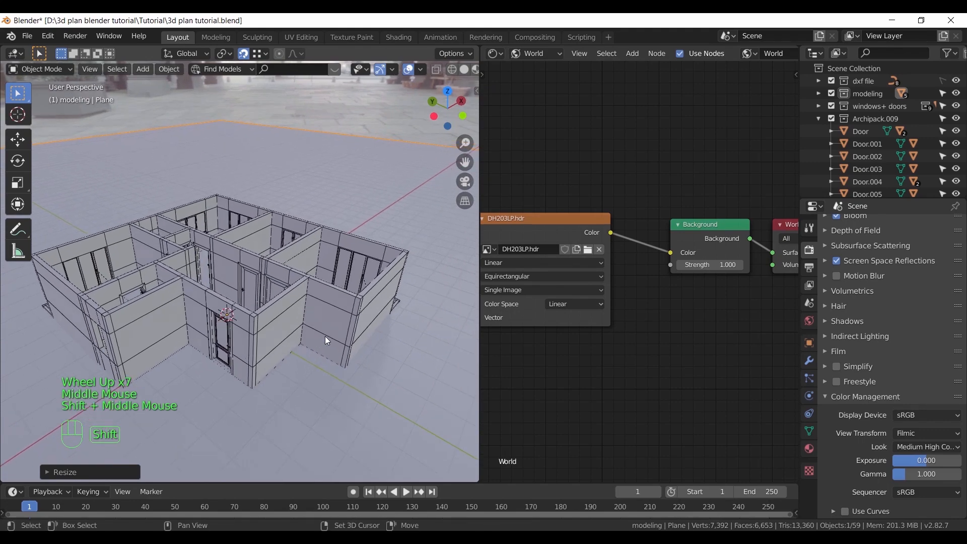
Hide the dxf file collection from the viewport
left_click(956, 80)
middle_click_drag(292, 270, 230, 296)
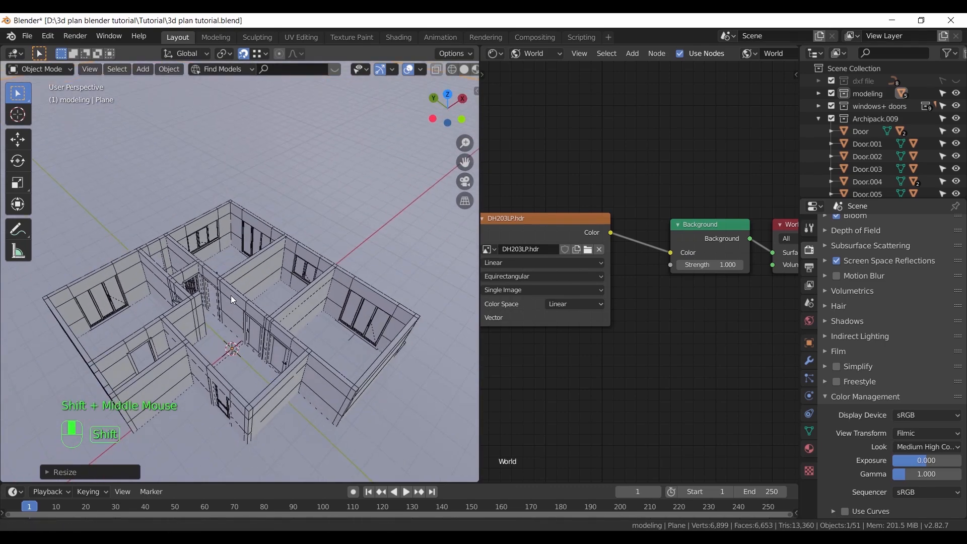
key("z")
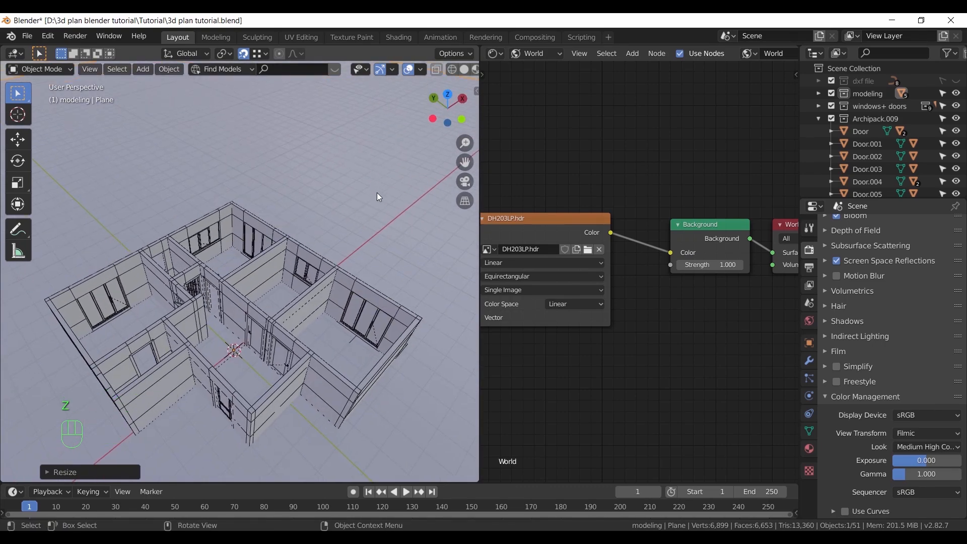
Add a Sun light and move it horizontally to a spot outside the building
key("shift+a")
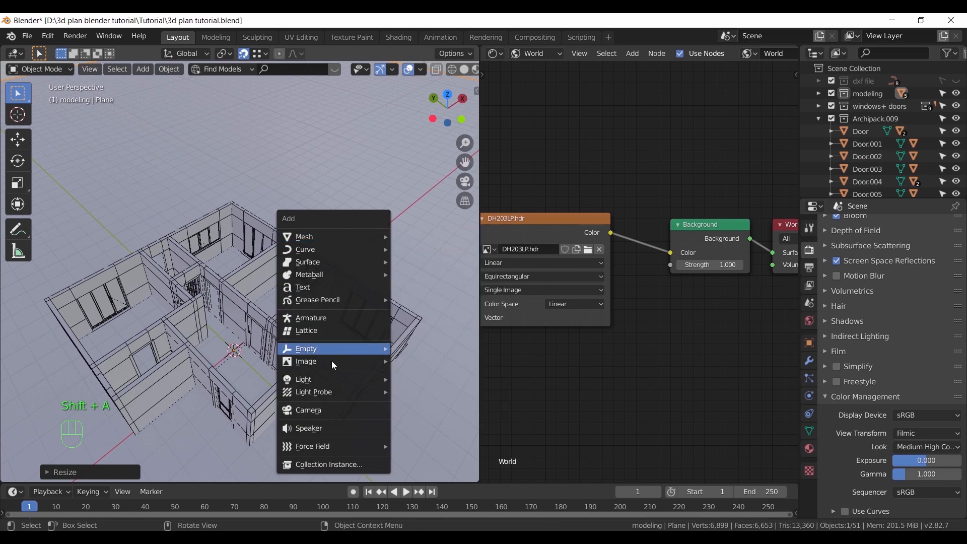
mouse_move(328, 378)
left_click(443, 391)
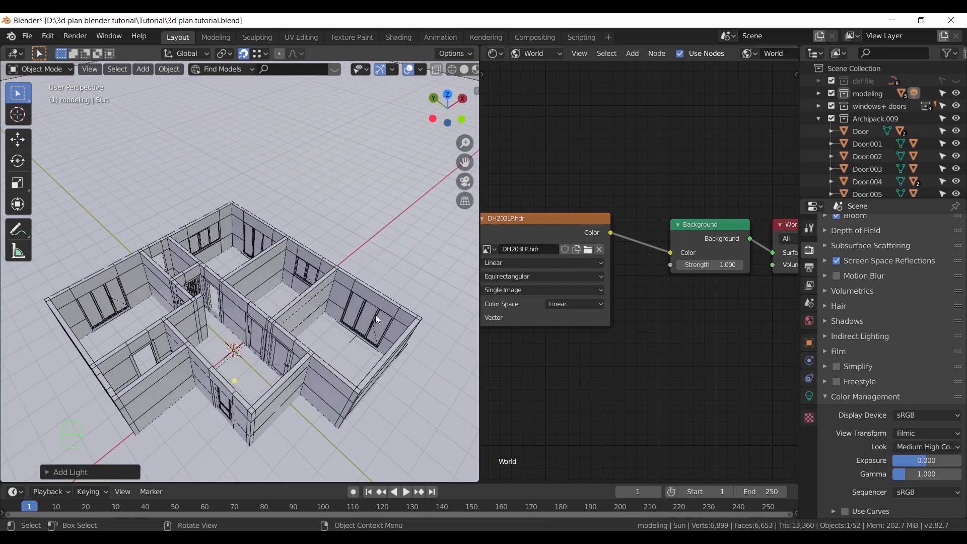
key("KP_7")
key("g")
key("shift+z")
left_click(407, 309)
Raise the Sun along Z above the walls and tilt its beam toward the building in the front view
middle_click_drag(406, 310, 385, 242)
key("g")
key("z")
left_click(392, 241)
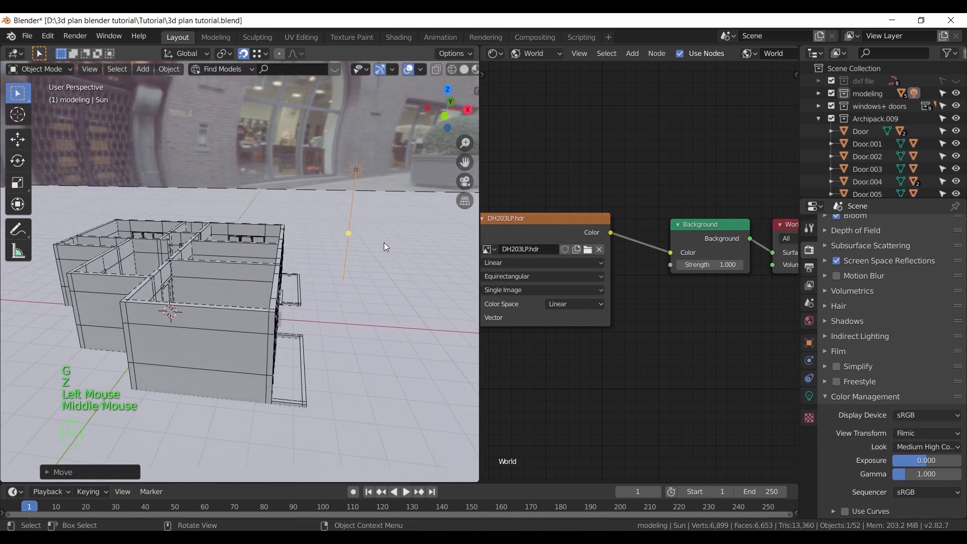
key("KP_1")
left_click_drag(363, 243, 308, 251)
Rotate the Sun about 34.6° around the Z axis
key("KP_7")
middle_click_drag(349, 277, 347, 367)
key("r")
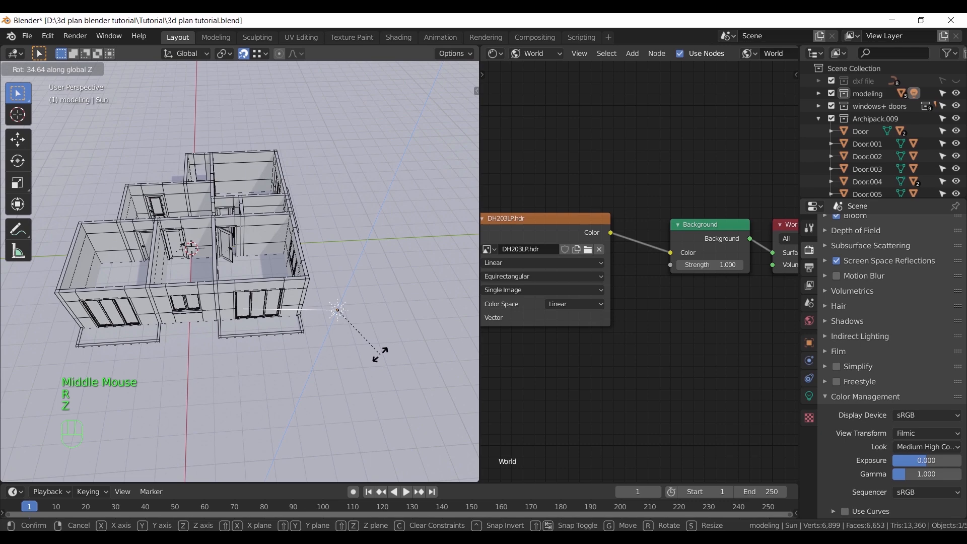
key("z")
left_click(380, 354)
Move the Sun along Z to just above wall height and aim its beam at a flatter angle toward the building
middle_click_drag(340, 386, 346, 332)
scroll(420, 354, "down", 2)
key("KP_1")
key("g")
key("z")
left_click(346, 323)
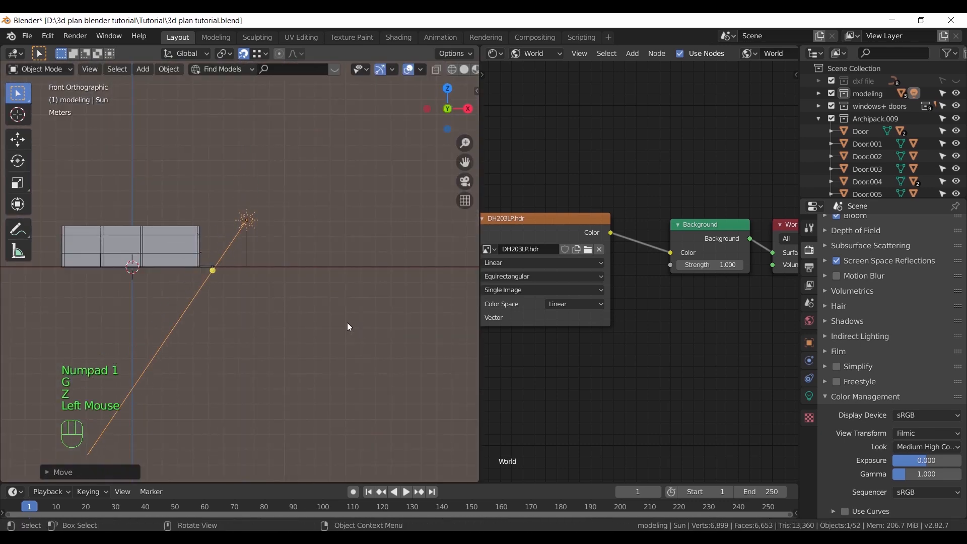
left_click_drag(214, 272, 196, 242)
Move the Sun along X farther away from the building, and adjust its height along Z
key("g")
key("x")
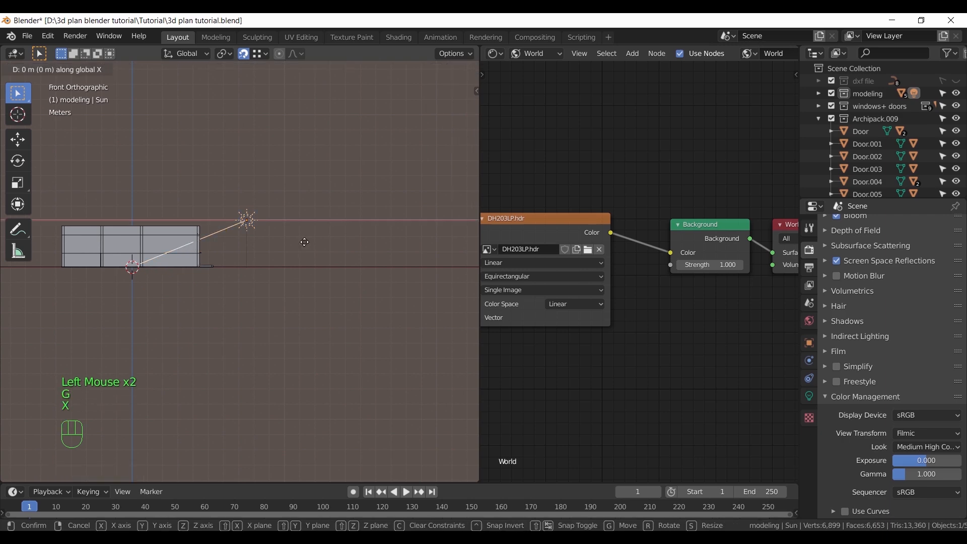
left_click(338, 243)
key("g")
key("z")
left_click(326, 229)
Rotate the Sun around the Z axis in the top view to redirect its light onto the building
middle_click_drag(327, 230, 279, 292)
key("KP_7")
key("r")
key("z")
left_click(356, 116)
mouse_move(330, 201)
middle_mouse_down()
mouse_move(301, 170)
mouse_move(304, 152)
mouse_move(334, 183)
middle_mouse_up()
key("r")
key("z")
right_click(309, 228)
Fine-tune the Sun's direction with a free rotation in the perspective view
middle_click_drag(309, 228, 323, 252)
key("r")
left_click(315, 225)
Set the Sun light's strength to 5
left_click(812, 399)
double_click(907, 307)
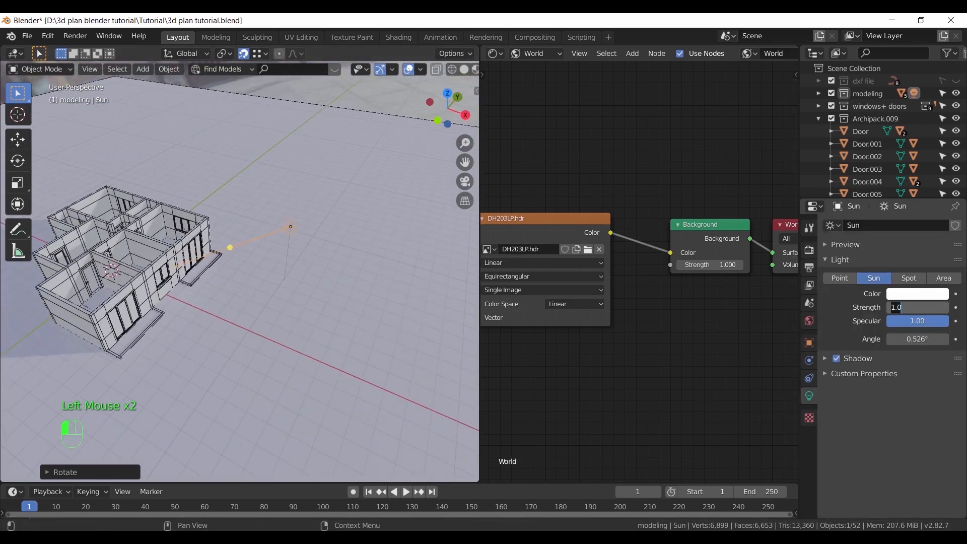
key("Return")
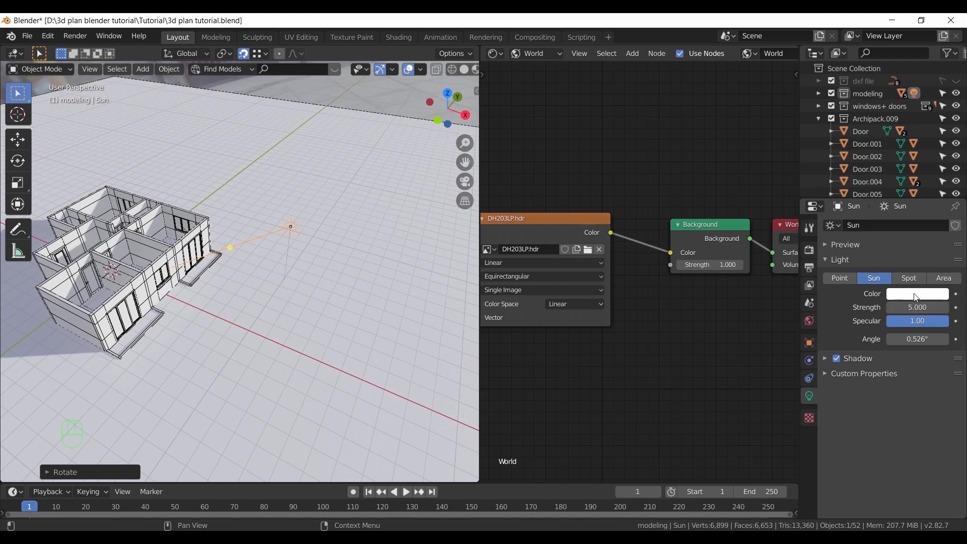
Turn off the Wireframe and Relationship Lines overlays in the 3D viewport
middle_click_drag(175, 299, 292, 277, "shift")
middle_click_drag(292, 277, 342, 242)
middle_click_drag(342, 241, 257, 280, "shift")
scroll(257, 280, "up", 4)
middle_click_drag(257, 280, 318, 276)
left_click(420, 70)
left_click(343, 279)
middle_click_drag(240, 219, 210, 257)
middle_click_drag(169, 241, 297, 279, "shift")
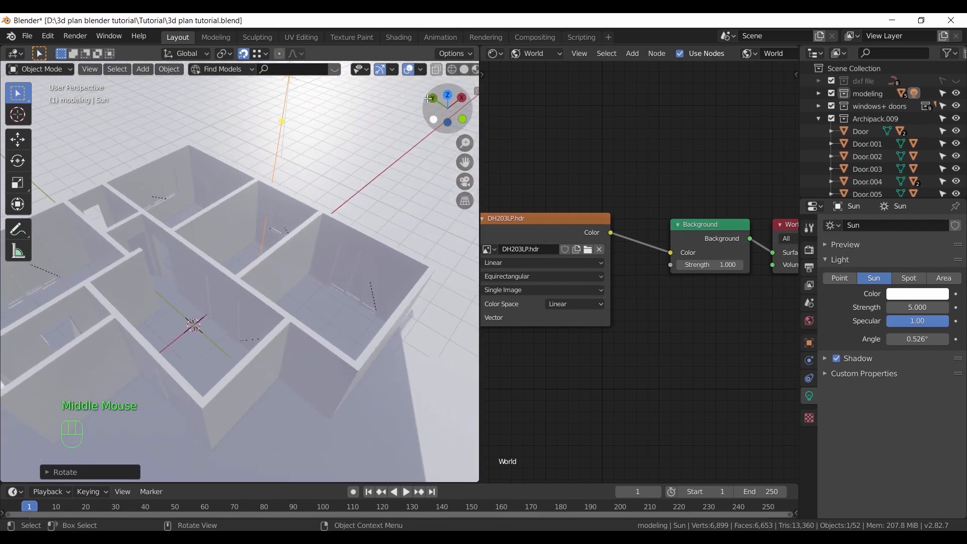
left_click(420, 70)
left_click(344, 218)
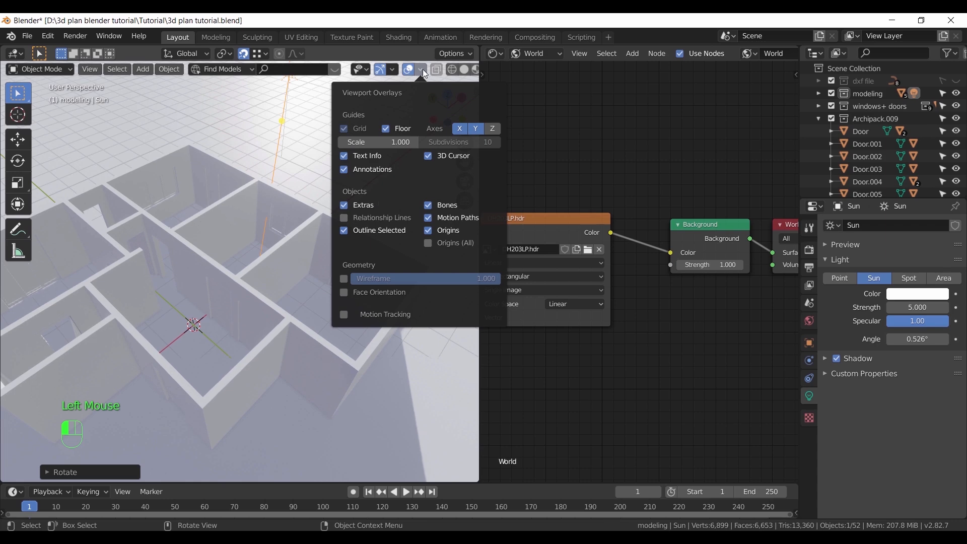
Select the middle window panel in the corner room and choose its Window_glass material slot
middle_click_drag(349, 243, 279, 237, "ctrl")
left_click_drag(479, 127, 615, 130)
scroll(403, 273, "down", 2)
middle_click_drag(403, 273, 388, 267, "shift")
scroll(402, 277, "up", 2)
left_click(521, 294)
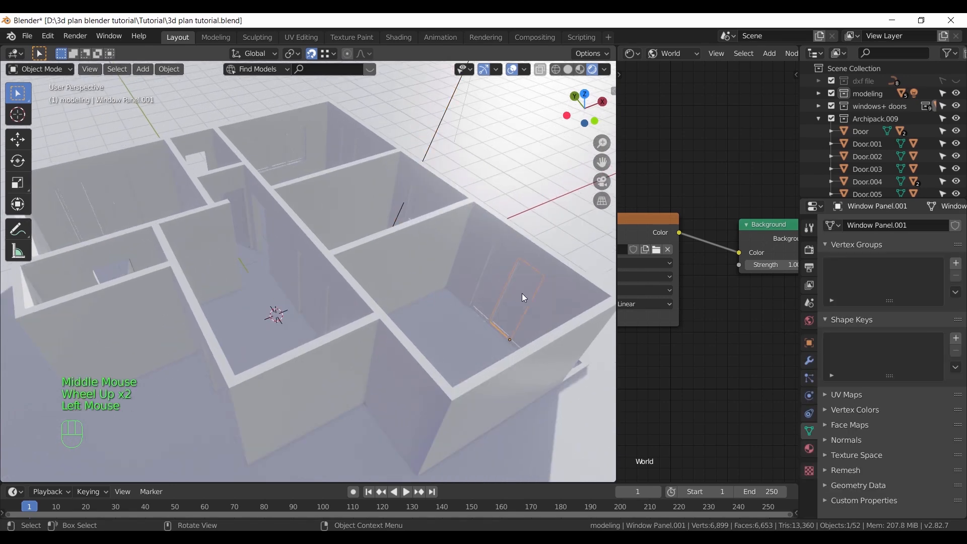
left_click(809, 448)
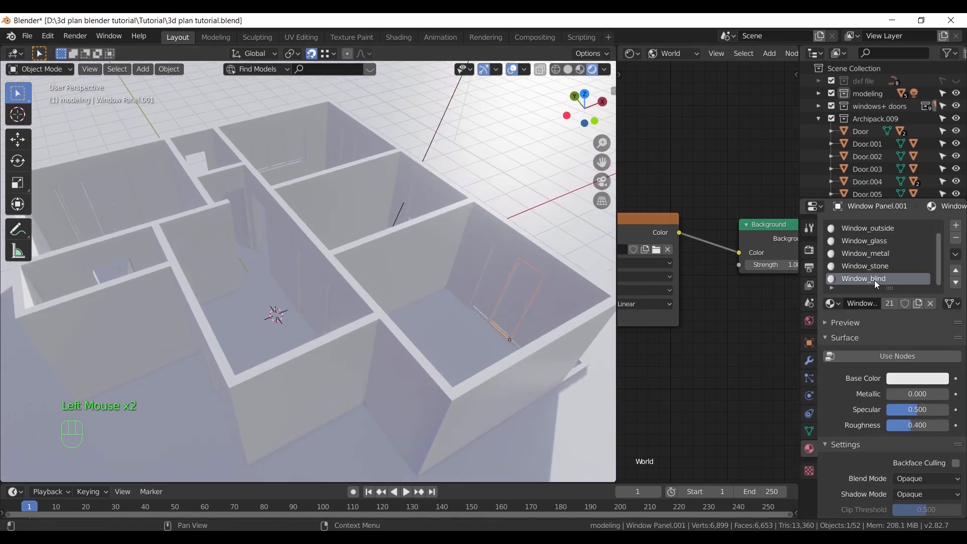
left_click(877, 243)
Switch the shader editor from World to Object shading and enable nodes for the Window_glass material
left_click(664, 55)
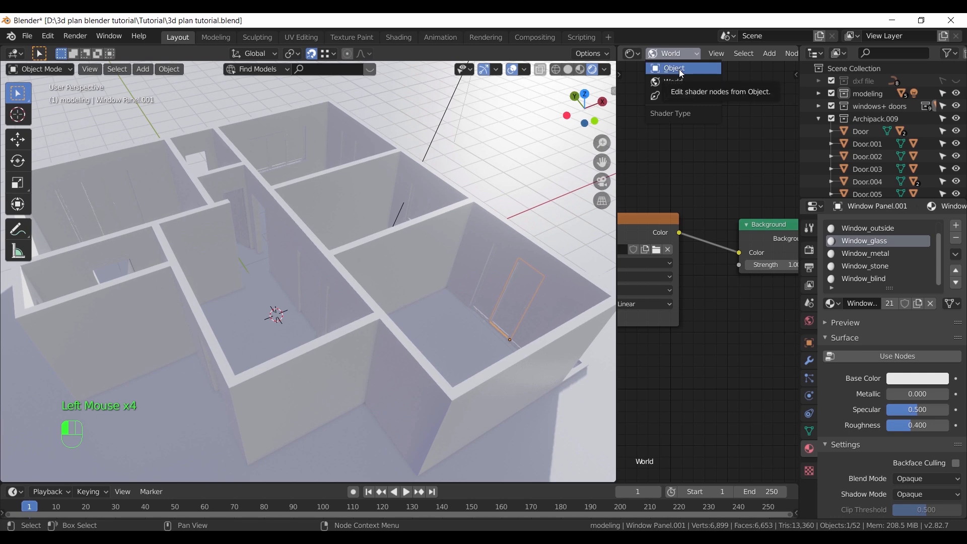
left_click(681, 70)
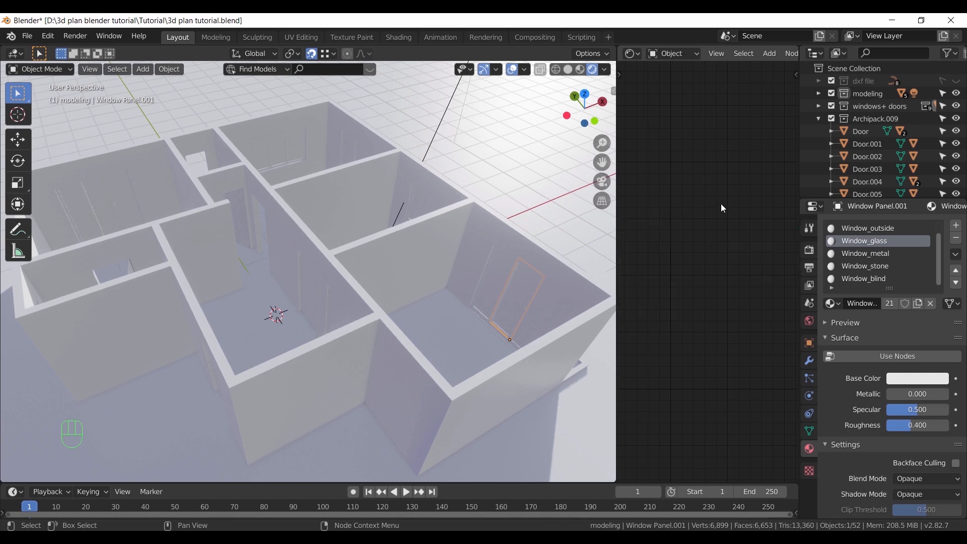
left_click(717, 54)
left_click(669, 93)
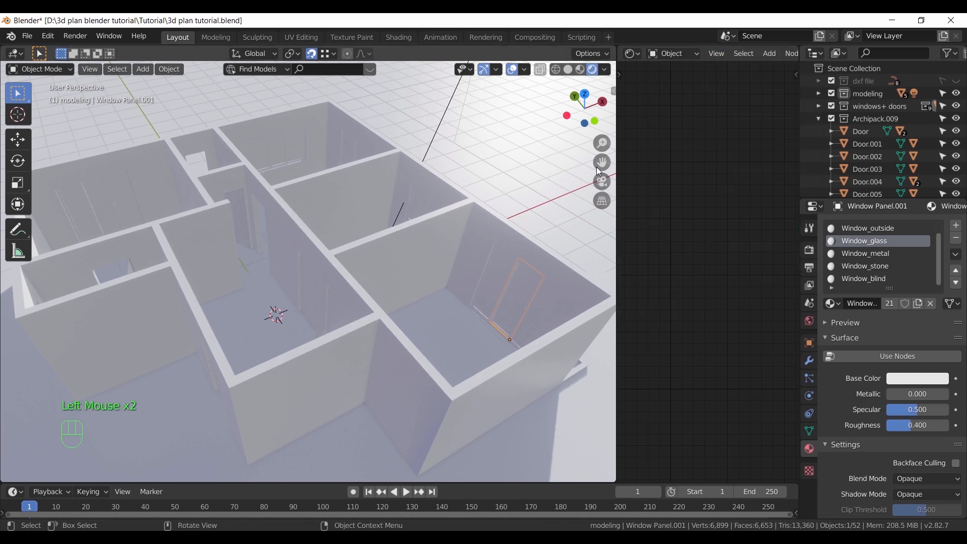
left_click_drag(616, 158, 547, 159)
left_click(748, 54)
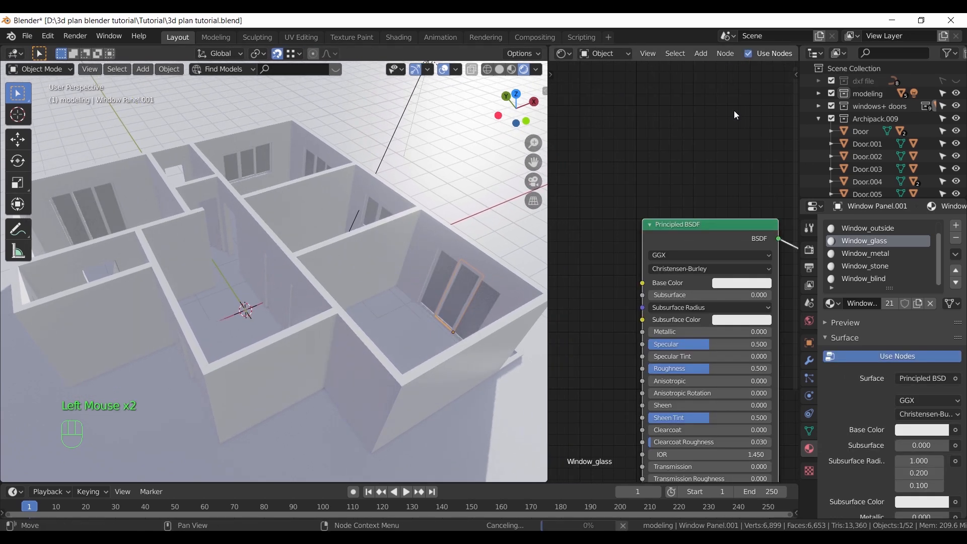
scroll(680, 177, "down", 2)
middle_click_drag(680, 177, 652, 144)
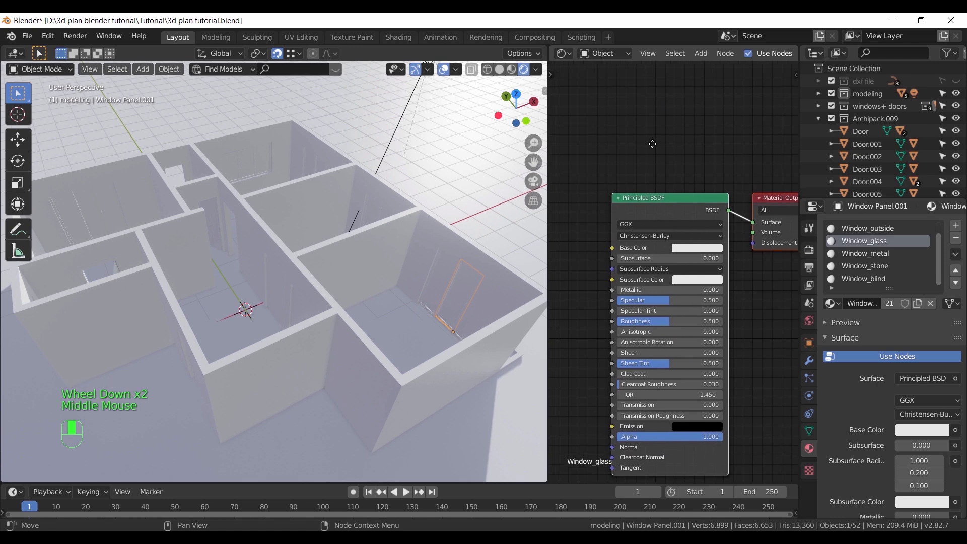
Search the BlenderKit material library for "eevee glass"
key("n")
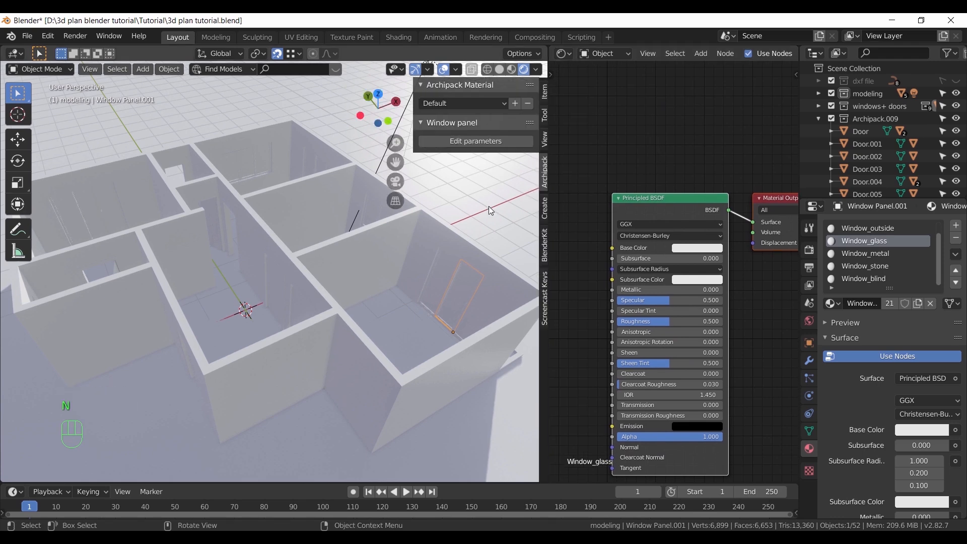
left_click(541, 245)
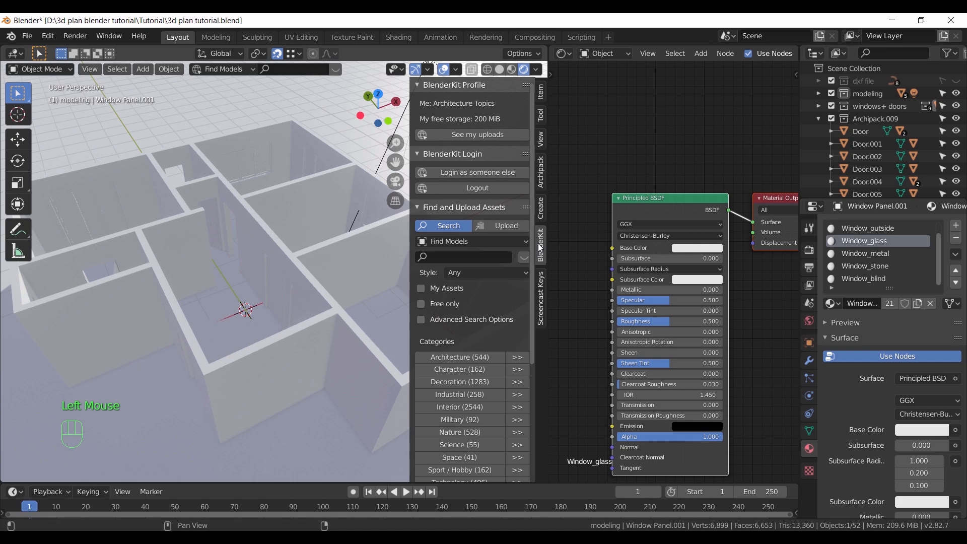
left_click(509, 242)
left_click(501, 265)
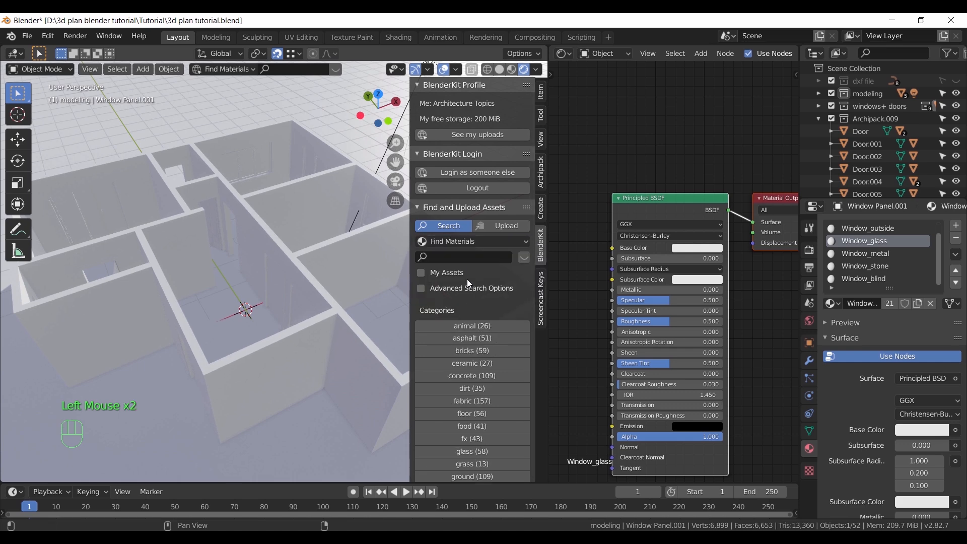
left_click(468, 257)
type("eevee")
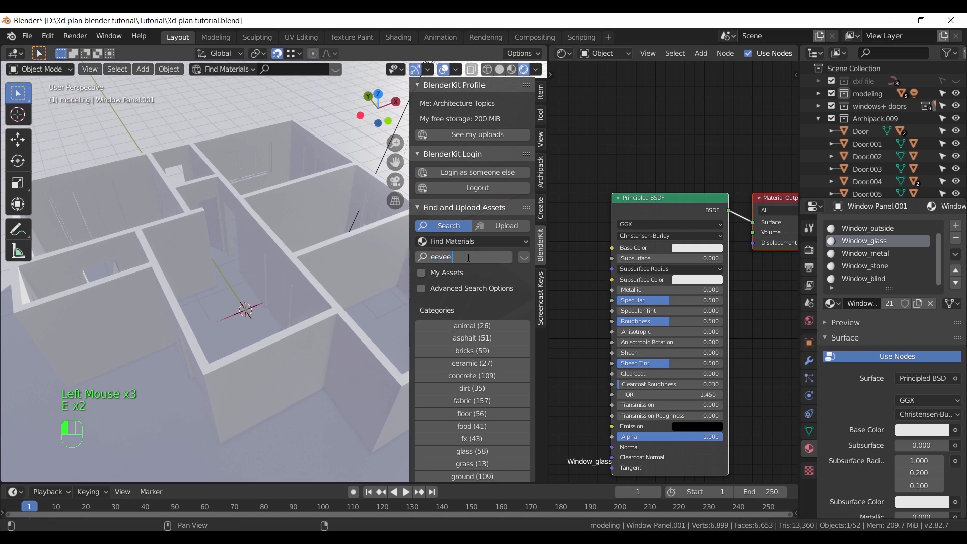
type(" glass")
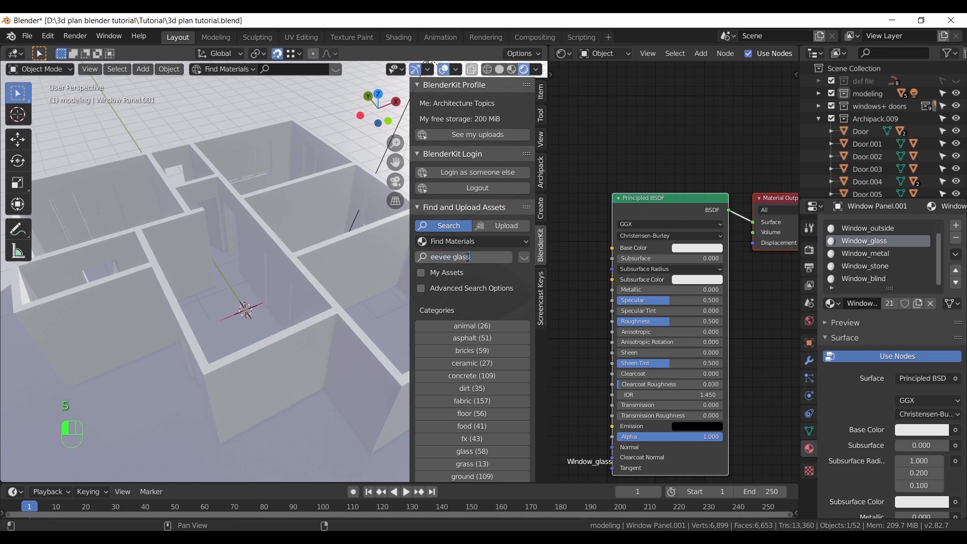
key("Return")
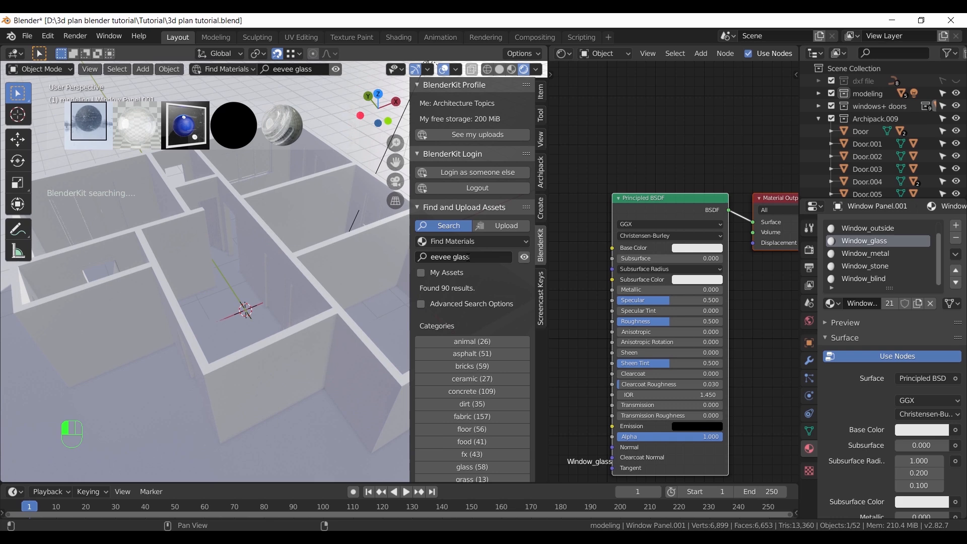
Apply the EEVEE Glass Shader material from the search results to the middle window panel's glass, and close the BlenderKit sidebar and results
middle_click_drag(328, 263, 262, 312, "shift")
scroll(194, 234, "up", 3)
scroll(239, 254, "up", 5)
mouse_move(140, 135)
left_click_drag(140, 132, 287, 214)
left_click_drag(273, 255, 273, 255)
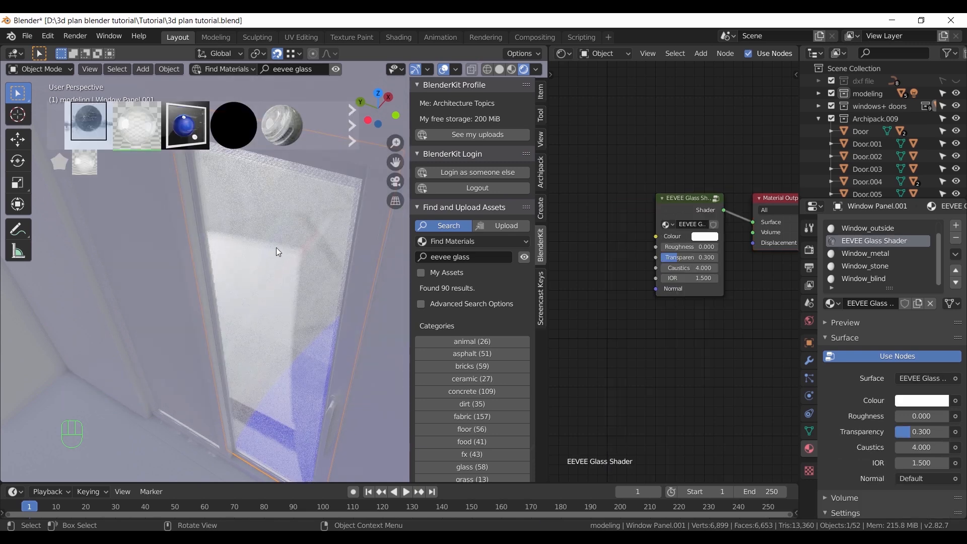
scroll(279, 242, "down", 2)
mouse_move(281, 241)
middle_mouse_down()
mouse_move(192, 255)
mouse_move(118, 244)
mouse_move(320, 236)
mouse_move(292, 228)
mouse_move(289, 256)
middle_mouse_up()
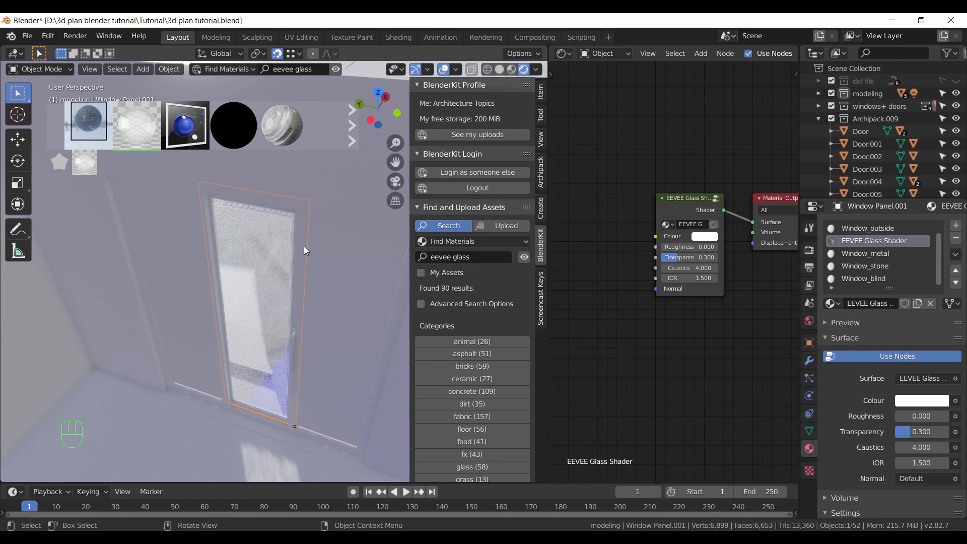
key("n")
left_click(336, 69)
middle_click_drag(348, 166, 356, 173)
Replace the Principled BSDF in the neighbouring panel's Window_glass material with a copy of the EEVEE Glass Shader node, linked to the output's Surface
left_click(679, 205)
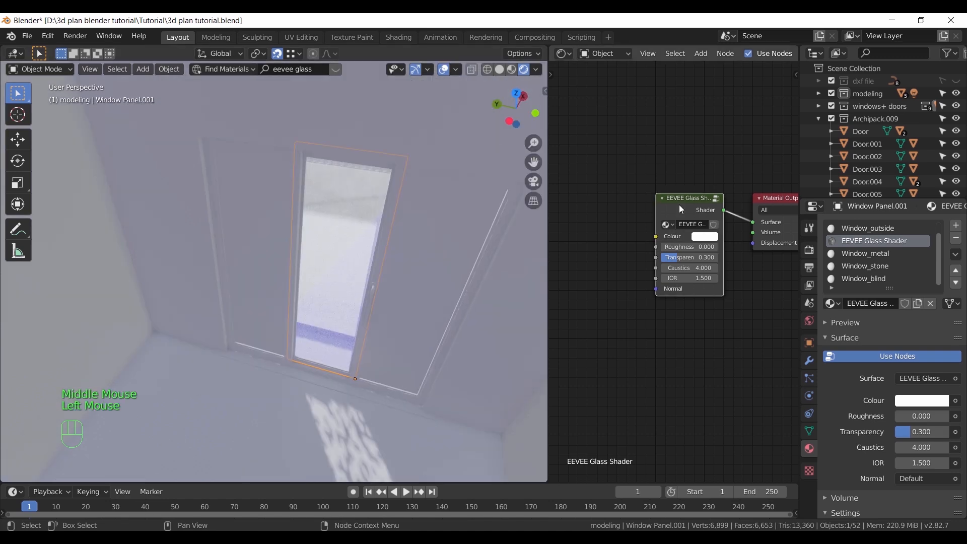
key("ctrl+c")
left_click(432, 237)
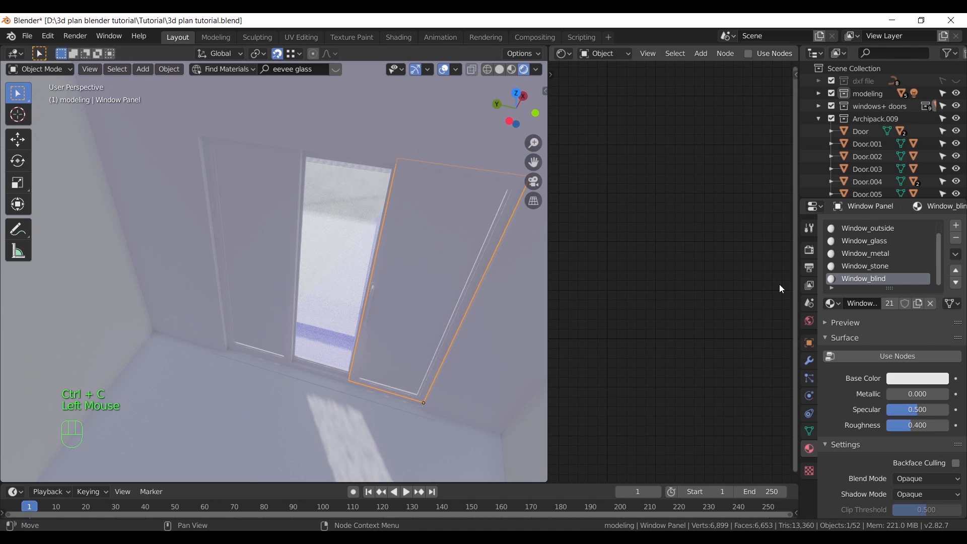
middle_click_drag(486, 283, 631, 267, "shift")
left_click(883, 242)
left_click(691, 206)
key("x")
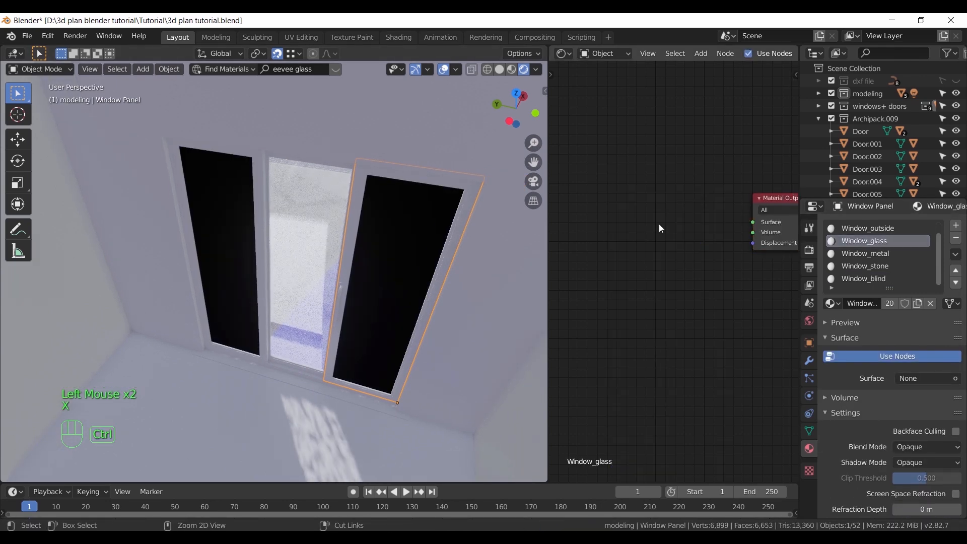
key("ctrl+v")
left_click_drag(724, 210, 752, 222)
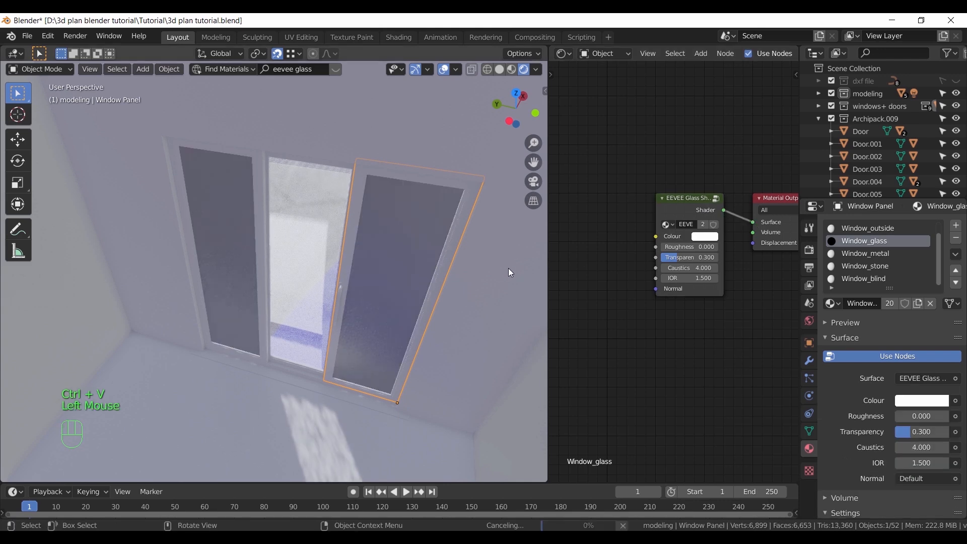
middle_click_drag(444, 287, 295, 401)
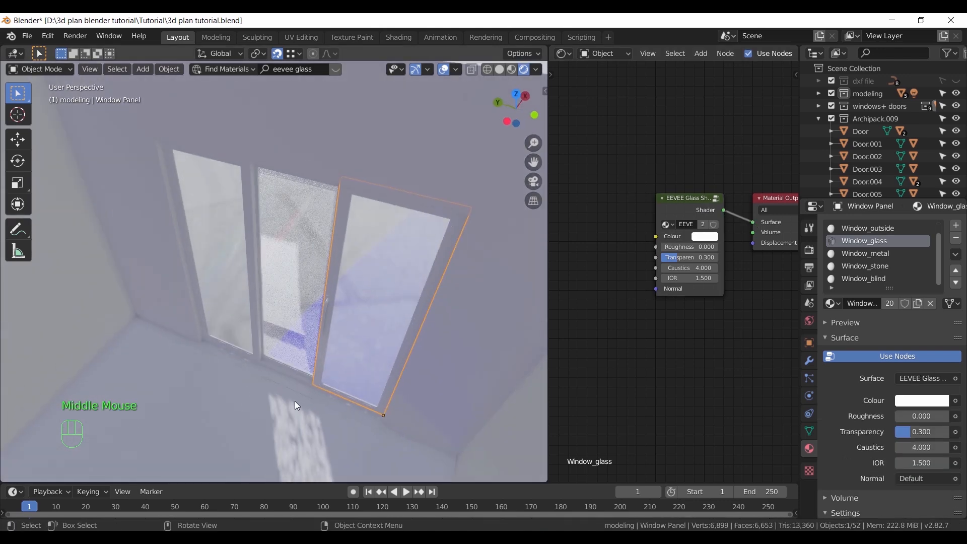
middle_click_drag(384, 417, 407, 378)
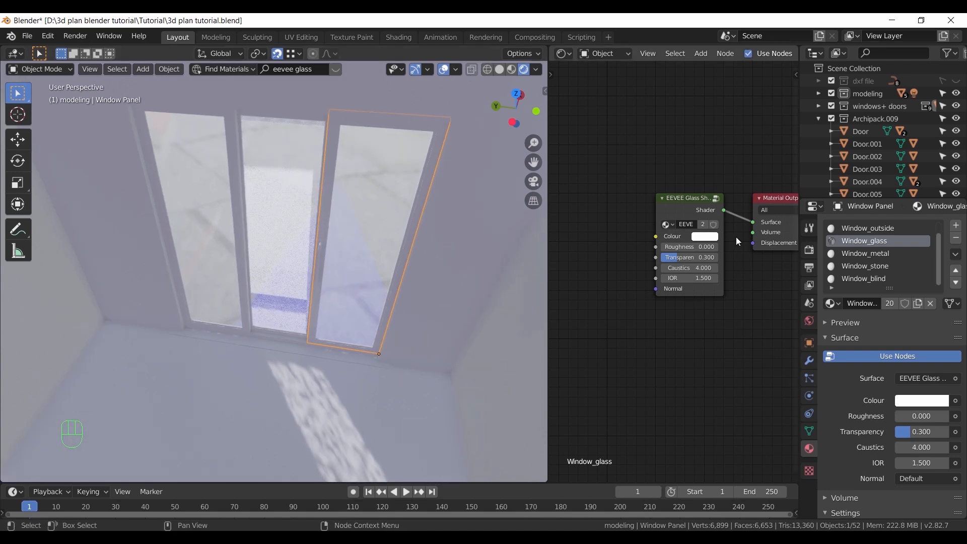
Assign the EEVEE Glass Shader material to the glass slots of the two outer panels of the same window
double_click(373, 217)
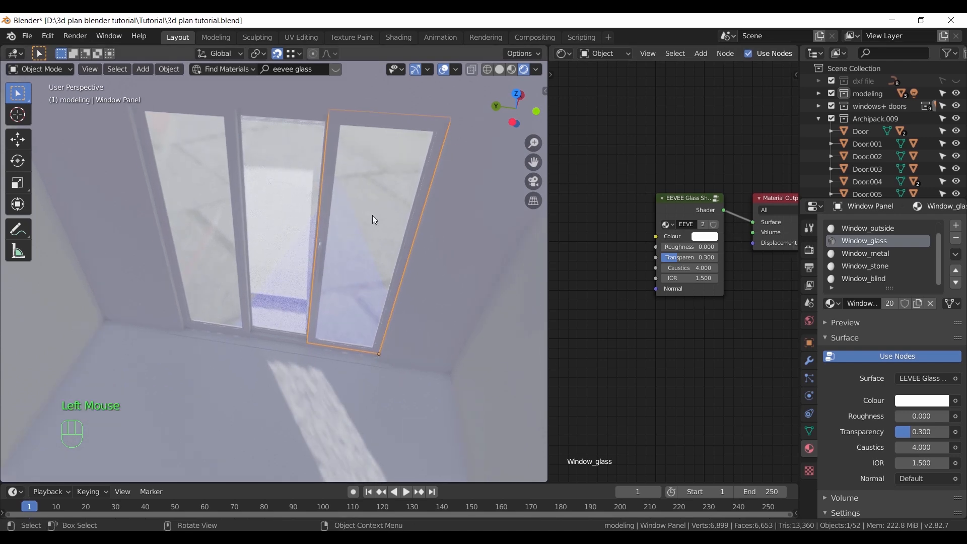
left_click(836, 303)
type("ee")
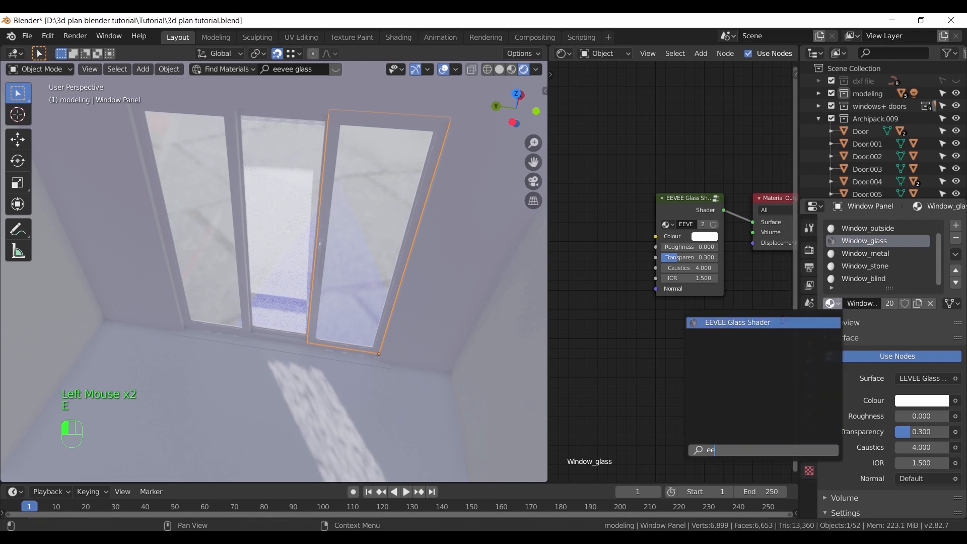
left_click(242, 234)
left_click(864, 240)
left_click(832, 303)
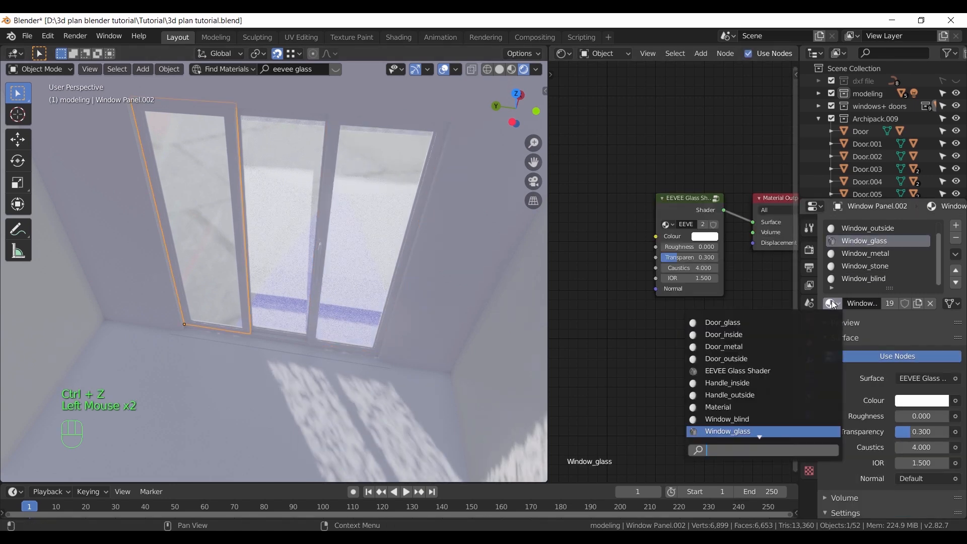
type("ee")
Link the materials of the finished corner-room window panel to both window panels in the adjacent room
scroll(319, 297, "down", 3)
middle_click_drag(319, 297, 355, 250)
left_click(356, 250)
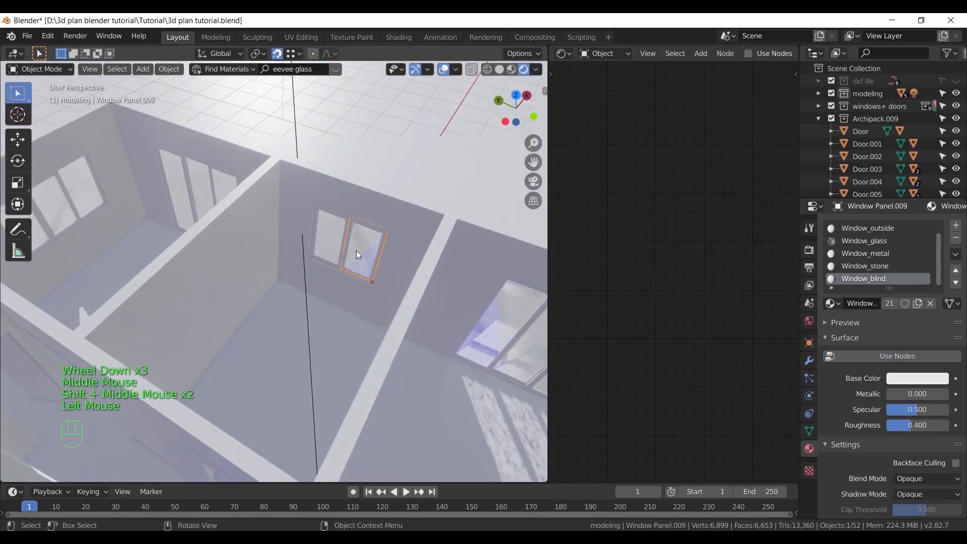
left_click(336, 242, "shift")
left_click(504, 336, "shift")
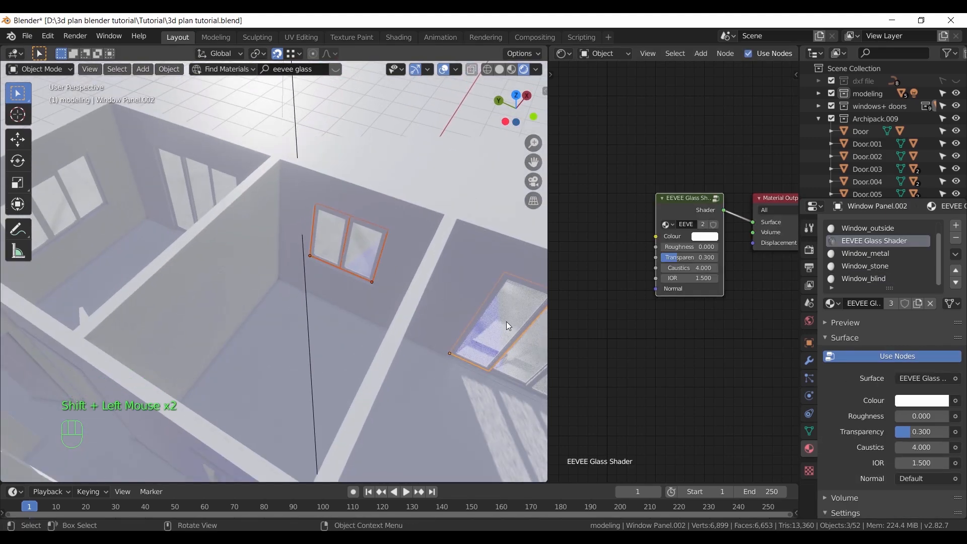
key("ctrl+l")
left_click(493, 353)
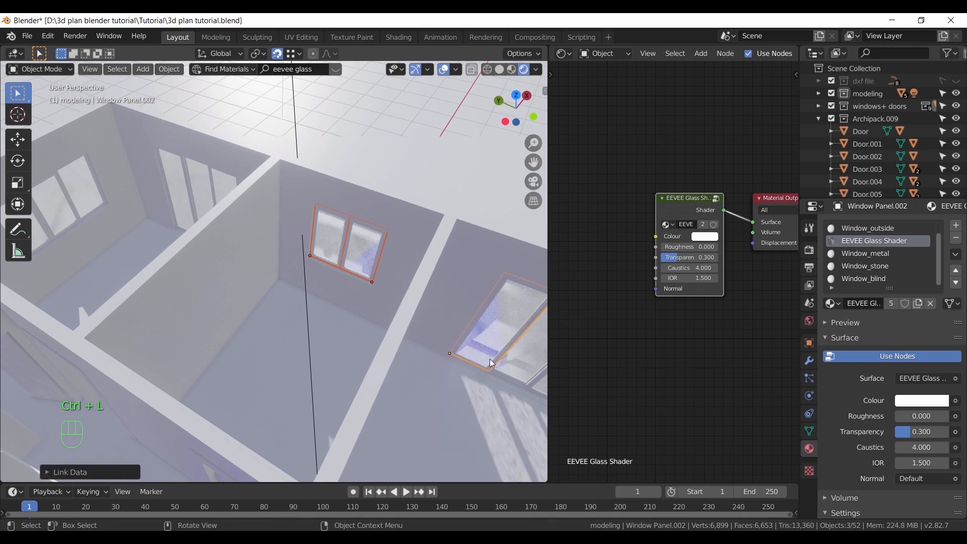
Select the window panels in the far rooms and link the materials of the finished corner-room panel to them
middle_click_drag(380, 368, 383, 316)
left_click(180, 231)
left_click(95, 238, "shift")
left_click(94, 237, "shift")
middle_click_drag(95, 237, 151, 251)
middle_click_drag(151, 252, 268, 251, "shift")
left_click(210, 262, "shift")
left_click(209, 262, "shift")
scroll(258, 284, "down", 4)
middle_click_drag(258, 283, 396, 277)
left_click(394, 271, "shift")
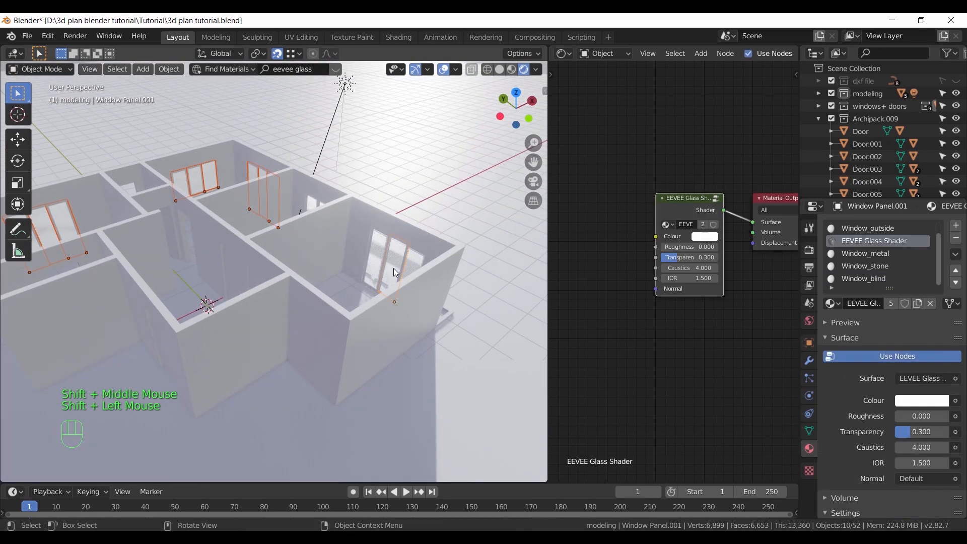
key("ctrl+l")
left_click(394, 263)
Examine the glass in the windows throughout the building, including the small bathroom opening
middle_click_drag(211, 246, 257, 318)
scroll(257, 314, "down", 2)
middle_click_drag(322, 314, 384, 313, "shift")
scroll(383, 307, "up", 2)
left_click(455, 186)
scroll(338, 240, "down", 1)
middle_click_drag(348, 257, 334, 330, "shift")
middle_click_drag(234, 271, 215, 302, "shift")
scroll(287, 312, "up", 3)
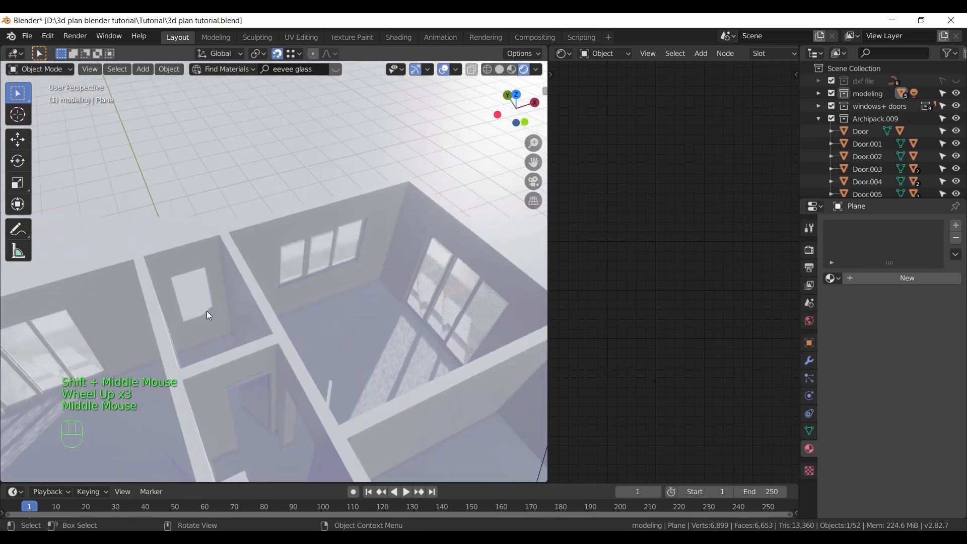
scroll(209, 314, "down", 3)
middle_click_drag(388, 334, 460, 267, "shift")
Move the remaining top-level Archipack collections into the windows+ doors collection
left_click(818, 119)
left_click(819, 132)
left_click(863, 120)
scroll(869, 141, "down", 5)
left_click(875, 185, "shift")
scroll(877, 160, "up", 4)
left_click_drag(873, 121, 869, 107)
Create a collection named model and add a nested collection named bath window inside it
right_click(858, 139)
left_click(872, 119)
double_click(872, 119)
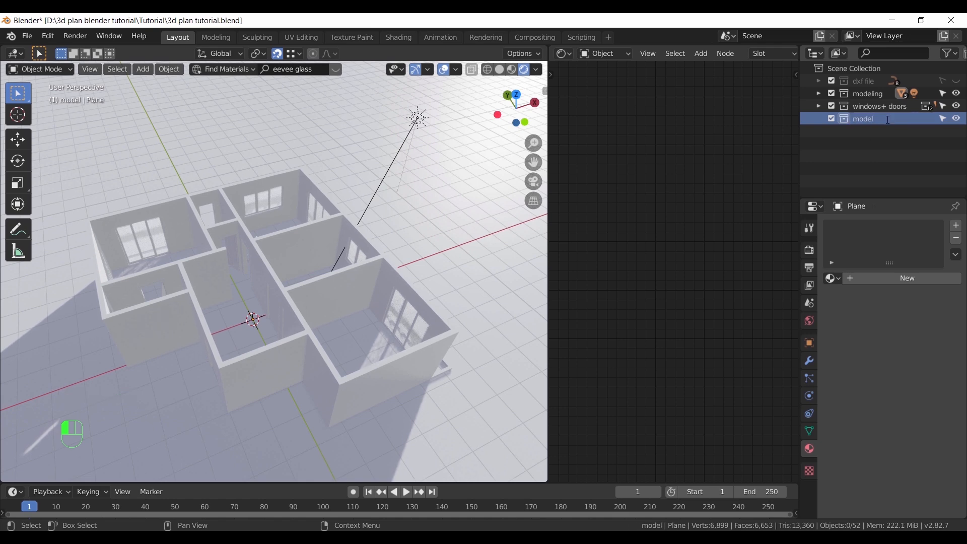
right_click(881, 119)
left_click(881, 123)
double_click(882, 130)
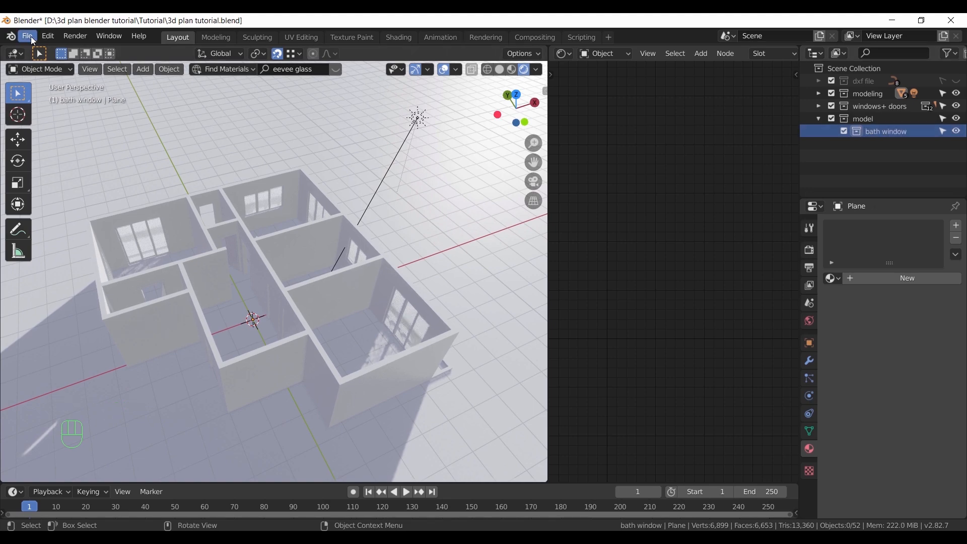
Append the Bath window collection from bathroom window.blend in the models folder
left_click(28, 36)
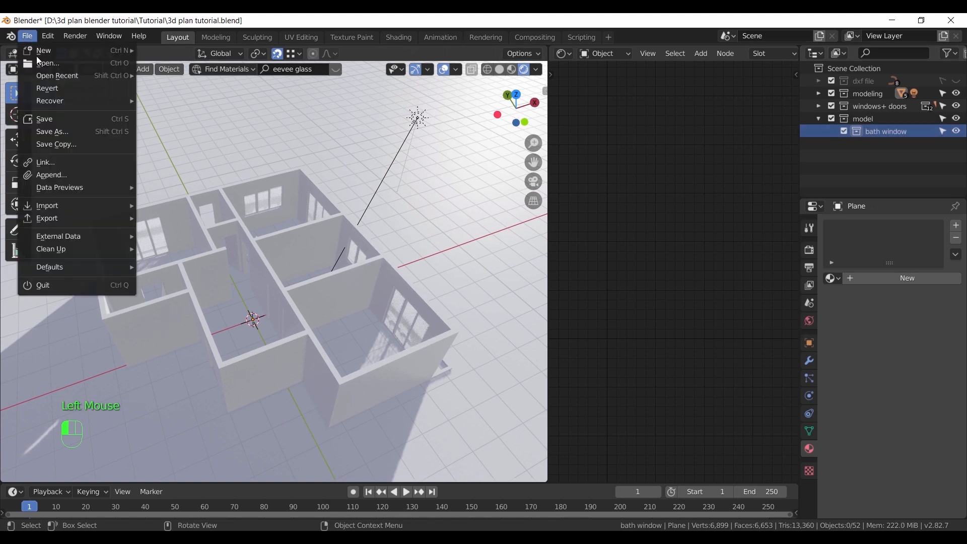
left_click(90, 174)
left_click(445, 201)
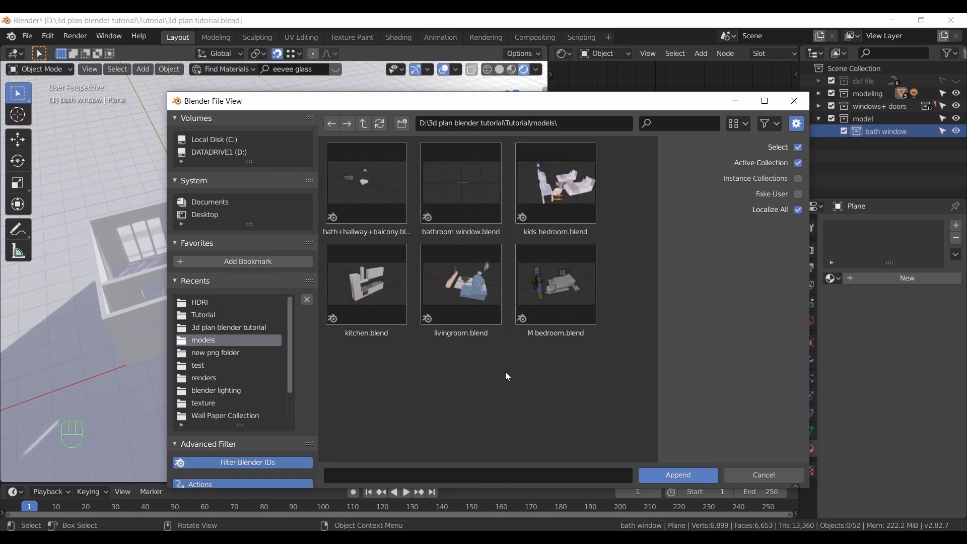
left_click(470, 215)
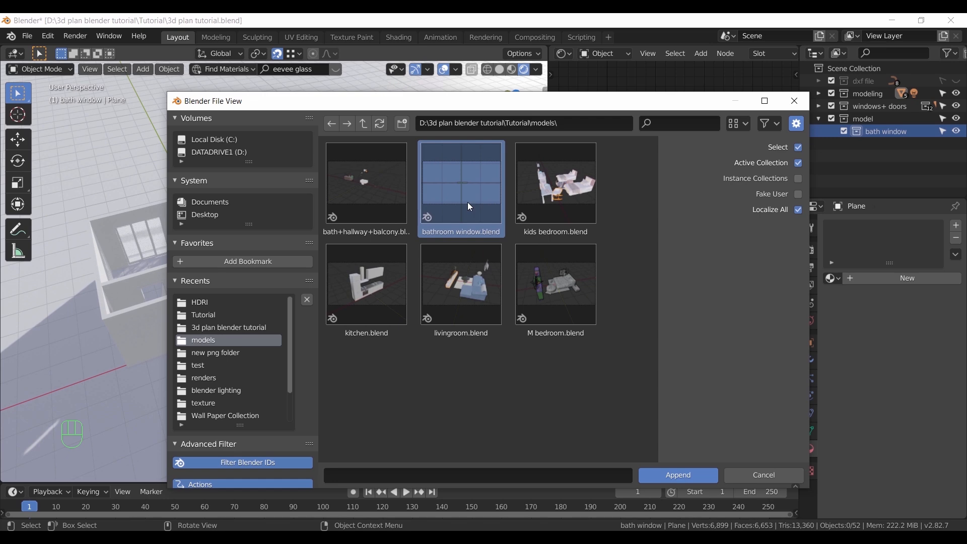
double_click(470, 206)
double_click(467, 206)
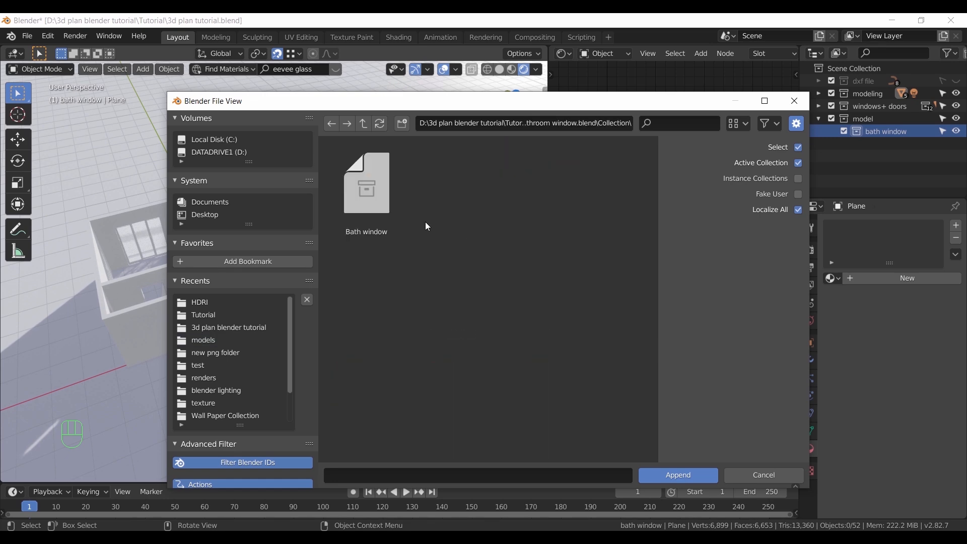
left_click(380, 205)
double_click(383, 204)
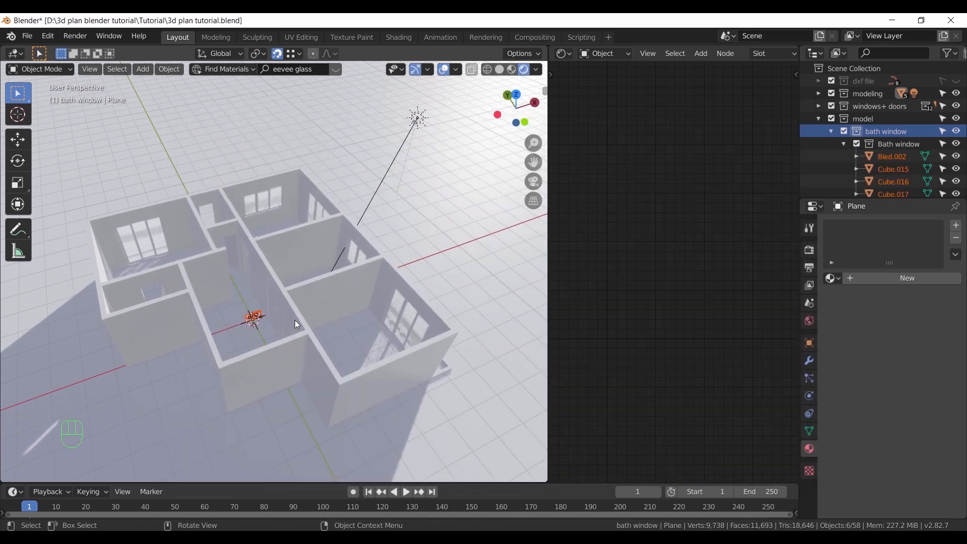
Frame the appended bath window and the floor plan in top view with the wireframe overlay enabled
scroll(246, 345, "up", 4)
middle_click_drag(245, 346, 300, 324, "shift")
scroll(339, 378, "up", 3)
middle_click_drag(339, 377, 336, 359, "shift")
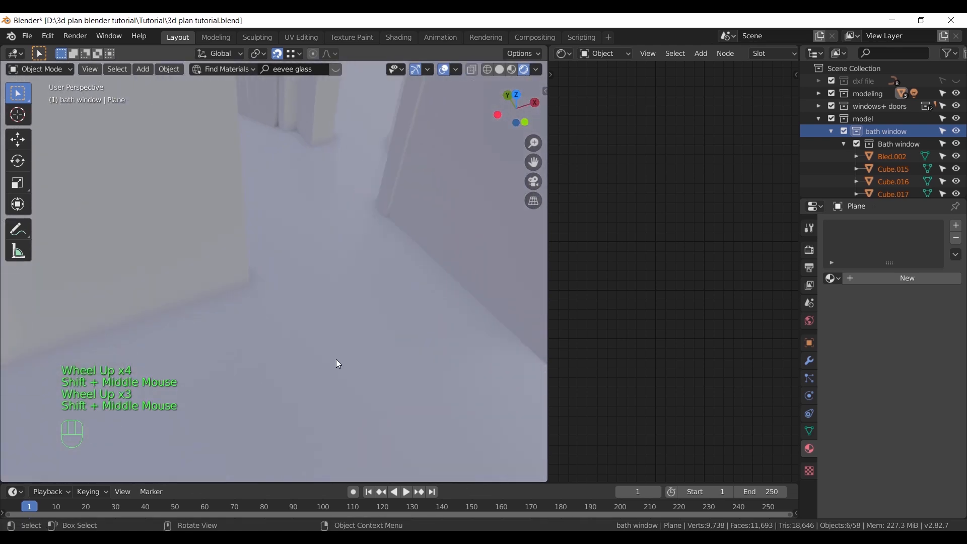
key("KP_Decimal")
middle_click_drag(336, 325, 331, 294)
key("KP_7")
scroll(343, 303, "down", 12)
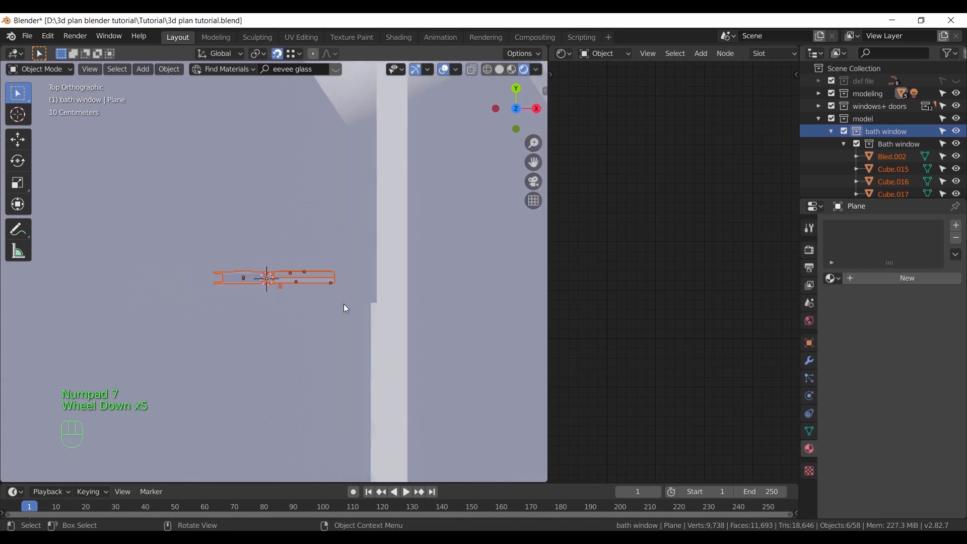
middle_click_drag(344, 258, 384, 423, "shift")
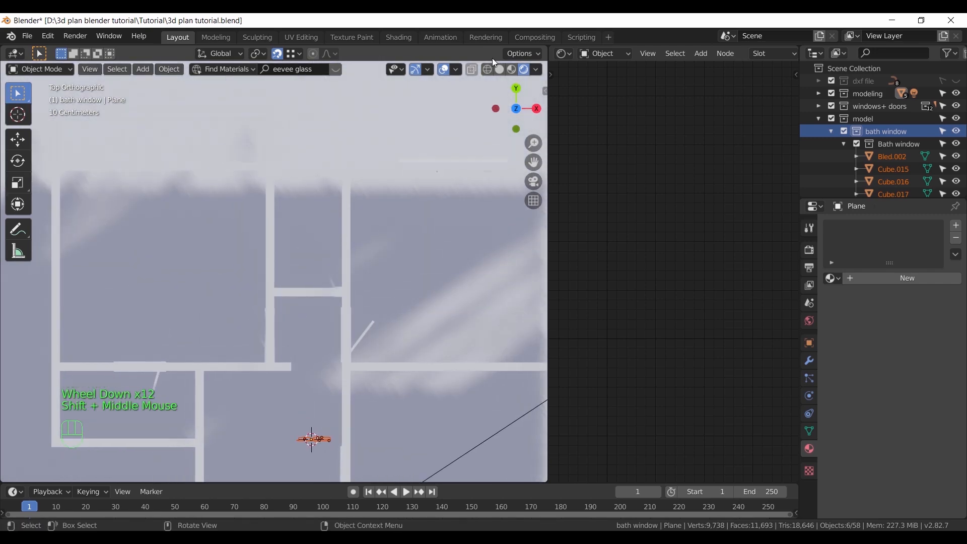
left_click(455, 70)
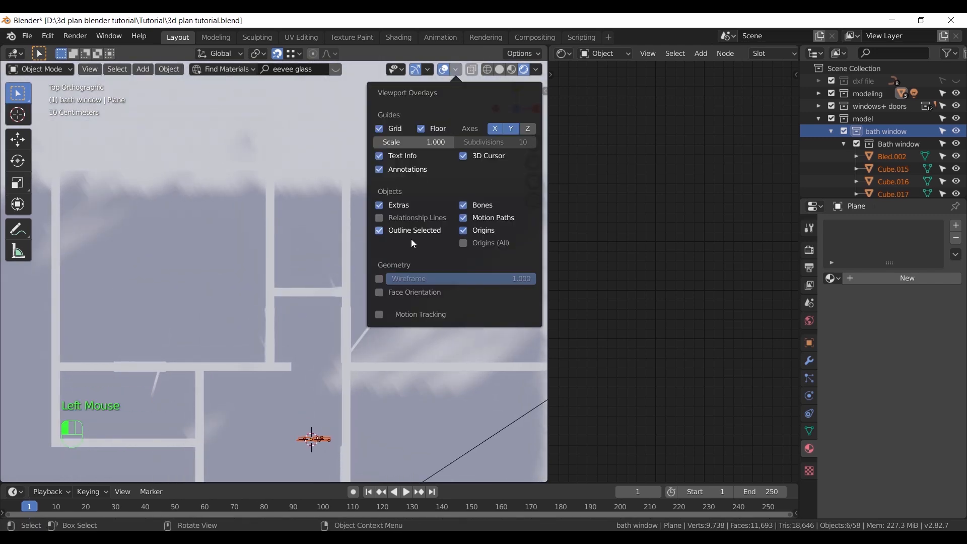
left_click(380, 278)
Move the bath window horizontally into the narrow room's outer wall opening and align it along X with the opening's sides
key("g")
key("shift+z")
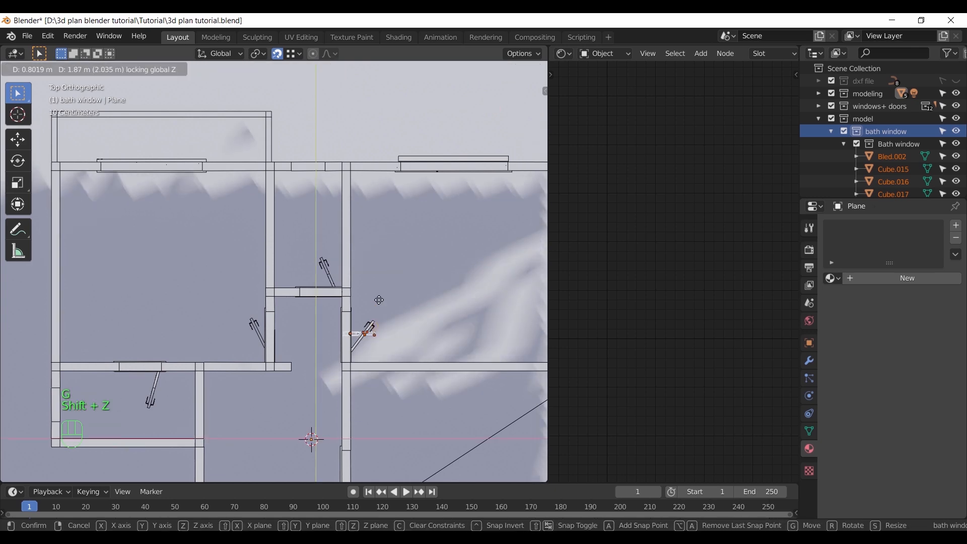
left_click(328, 165)
scroll(370, 231, "up", 7)
middle_click_drag(320, 161, 309, 314, "shift")
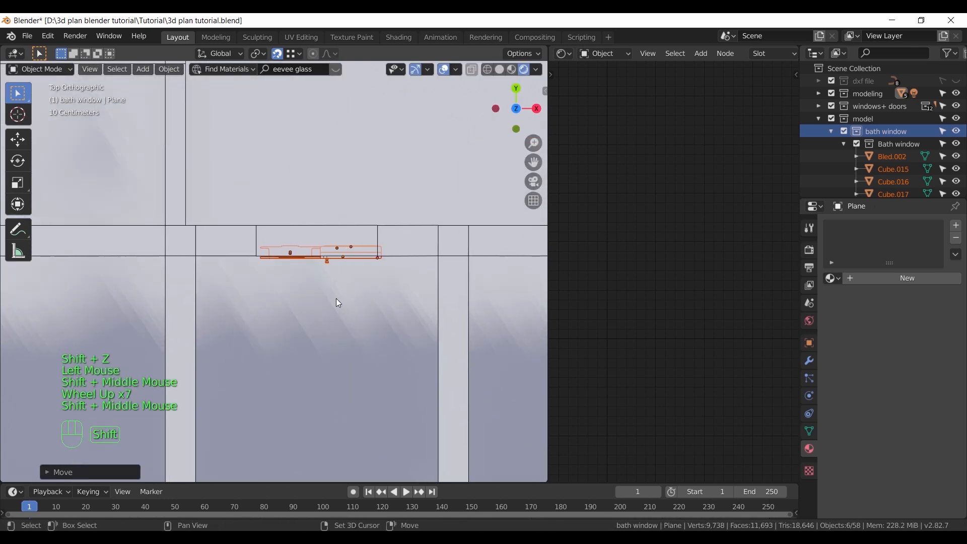
scroll(425, 261, "up", 5)
middle_click_drag(425, 261, 429, 303, "shift")
scroll(429, 303, "up", 1)
key("g")
key("x")
left_click(445, 305)
Shift the bath window about 0.04 m along Y so it sits within the wall thickness
key("g")
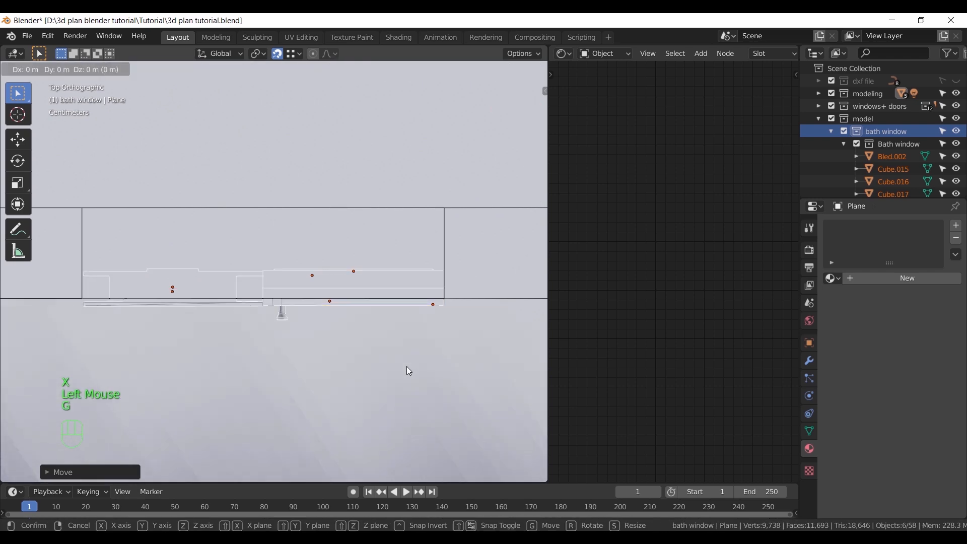
key("y")
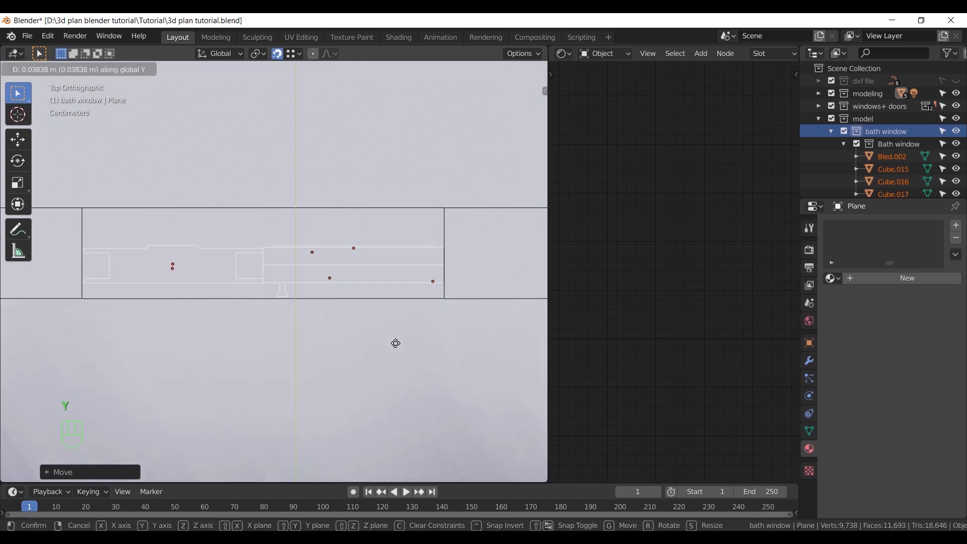
left_click(396, 343)
scroll(389, 335, "down", 3)
middle_click_drag(388, 334, 405, 307)
scroll(377, 328, "down", 4)
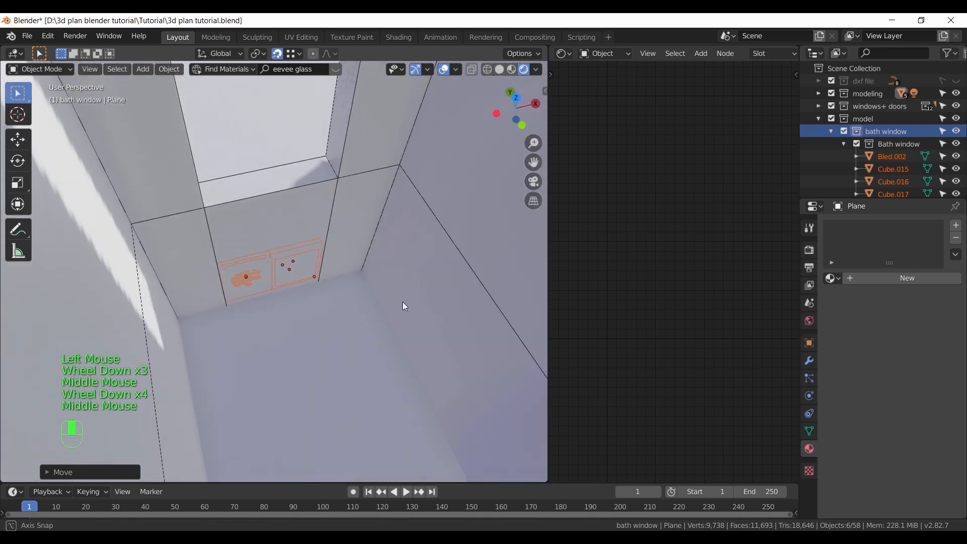
scroll(339, 310, "down", 1)
Raise the bath window along Z to the top of the narrow room's wall opening
middle_click_drag(340, 310, 339, 287)
scroll(349, 277, "down", 1)
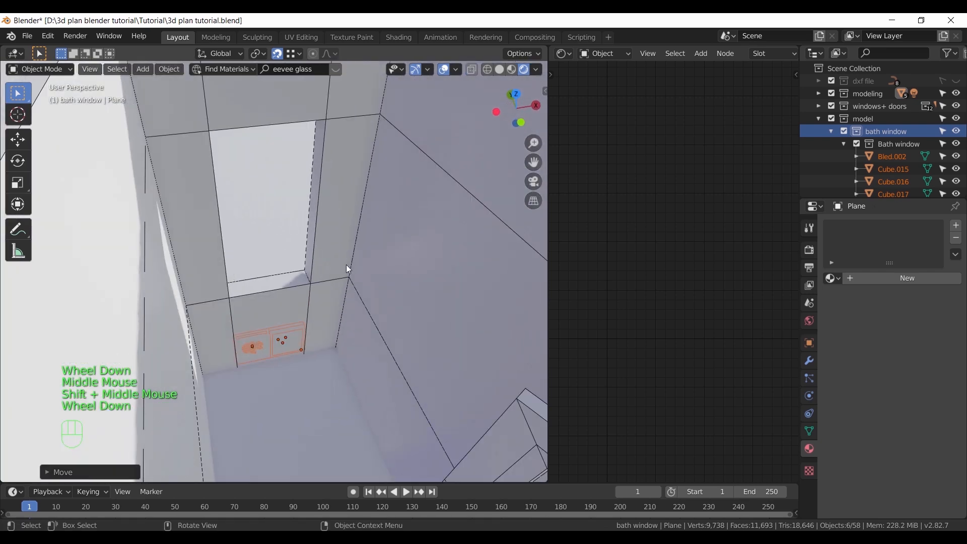
key("g")
key("z")
left_click(354, 180)
Extrude the narrow room opening's sill face up about 0.86 m to the underside of the bath window
middle_click_drag(354, 180, 319, 248)
scroll(361, 194, "up", 2)
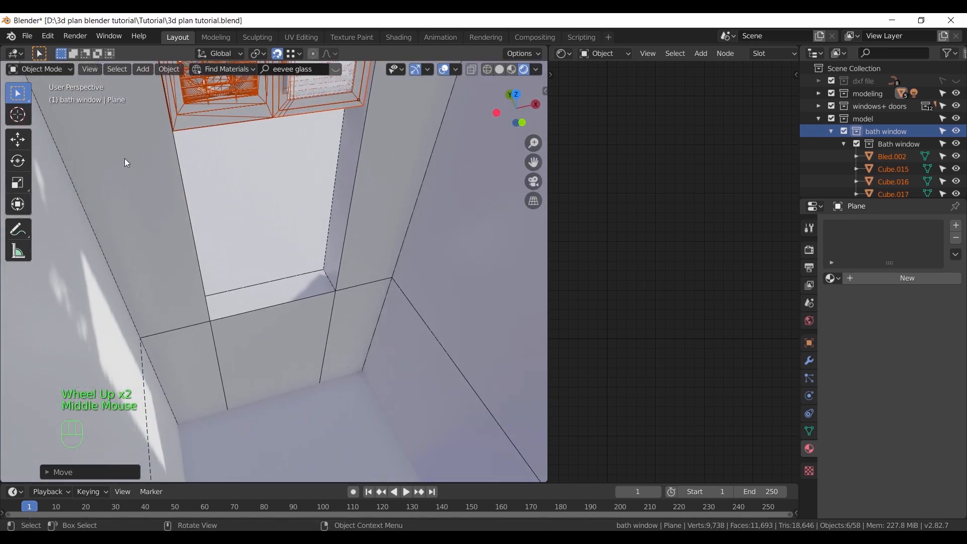
left_click(301, 304)
key("Tab")
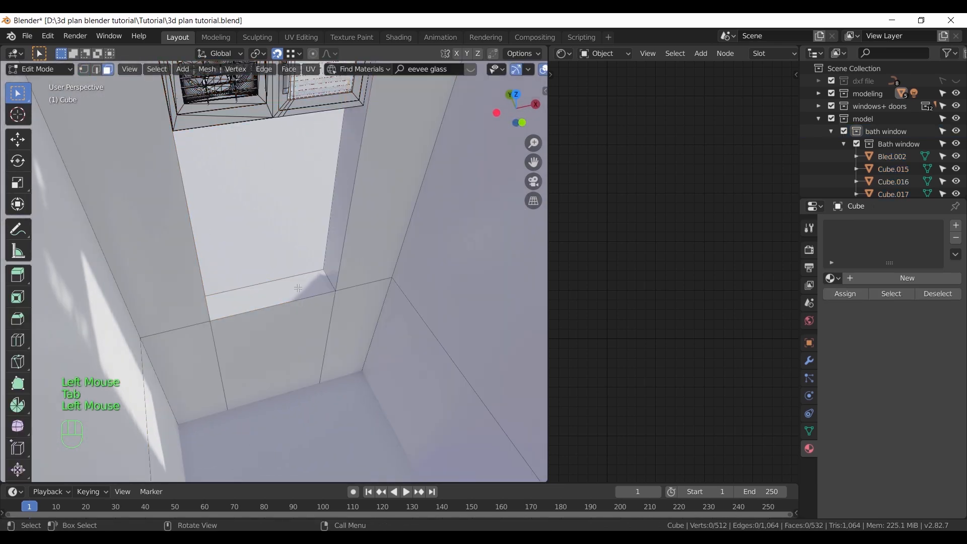
left_click(366, 123)
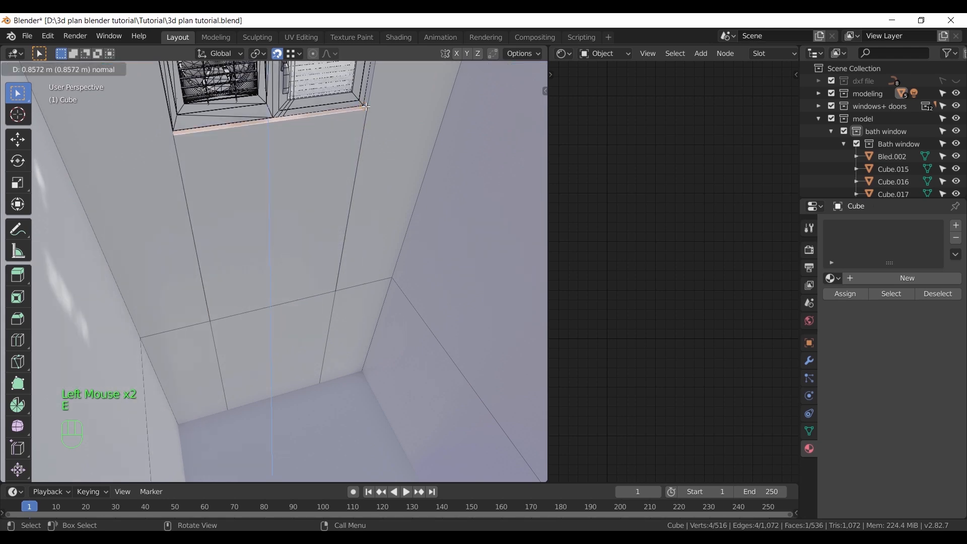
key("e")
left_click(369, 194)
key("Tab")
scroll(385, 241, "down", 3)
middle_click_drag(384, 242, 348, 237)
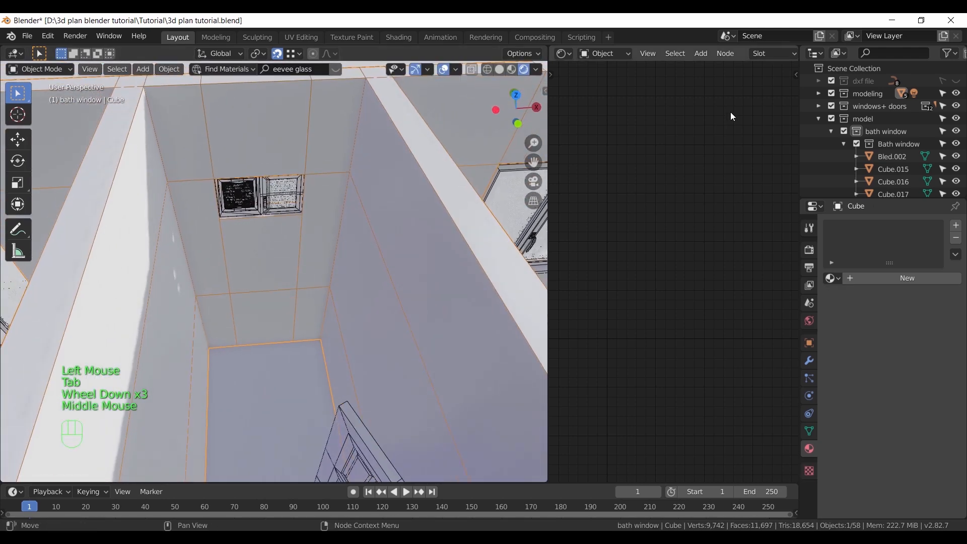
Examine the installed bath window with the overlays temporarily hidden
left_click(445, 69)
scroll(300, 209, "up", 3)
middle_click_drag(300, 209, 361, 334)
scroll(365, 330, "up", 3)
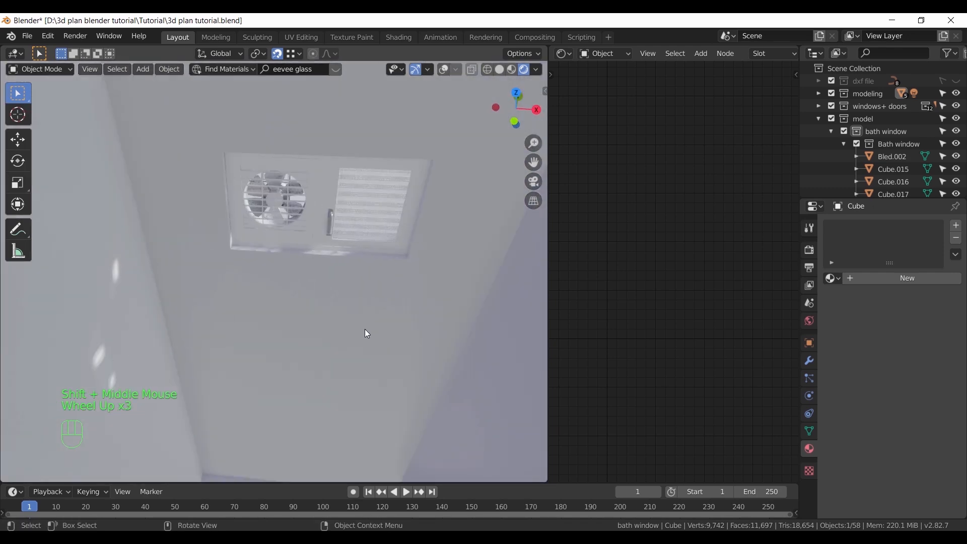
left_click(375, 209)
left_click(444, 70)
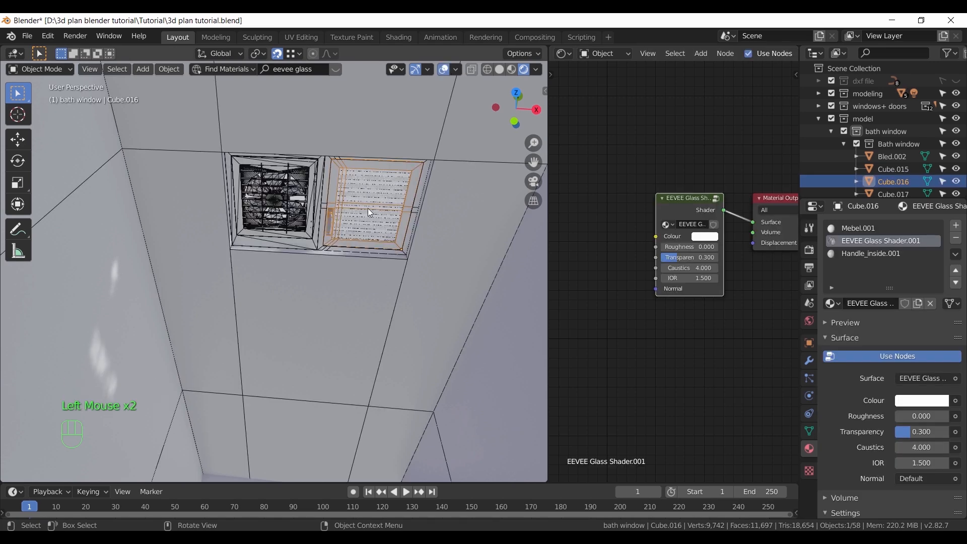
Select all objects of the bath window collection and duplicate them near the opening in the other small room's side wall
right_click(881, 134)
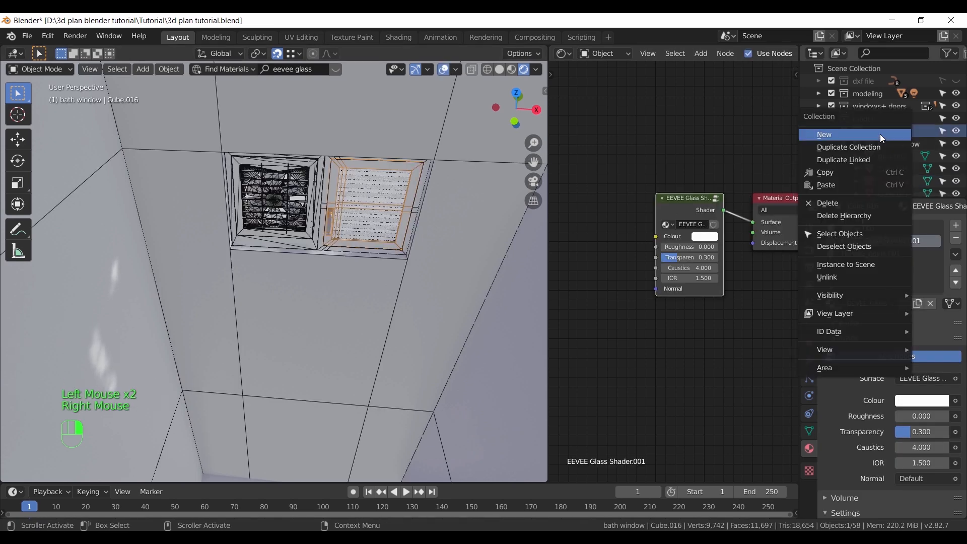
left_click(854, 233)
key("KP_7")
scroll(385, 267, "down", 2)
scroll(387, 271, "down", 7)
middle_click_drag(285, 289, 381, 276, "shift")
key("shift+d")
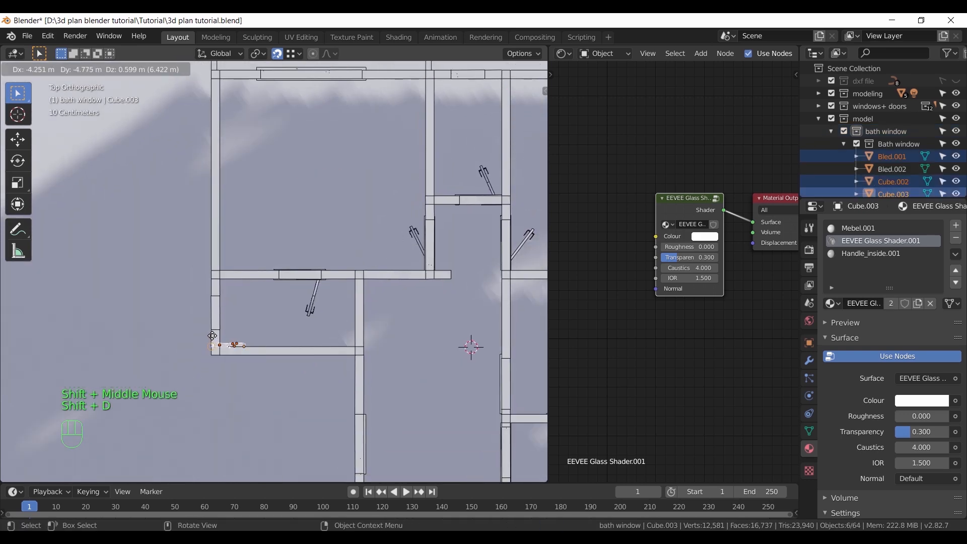
left_click(237, 335)
Rotate the duplicated bath window 90 degrees about Z to match the side wall
middle_click_drag(236, 334, 347, 277, "shift")
scroll(412, 303, "up", 3)
scroll(412, 303, "up", 6)
middle_click_drag(412, 302, 327, 298, "shift")
key("r")
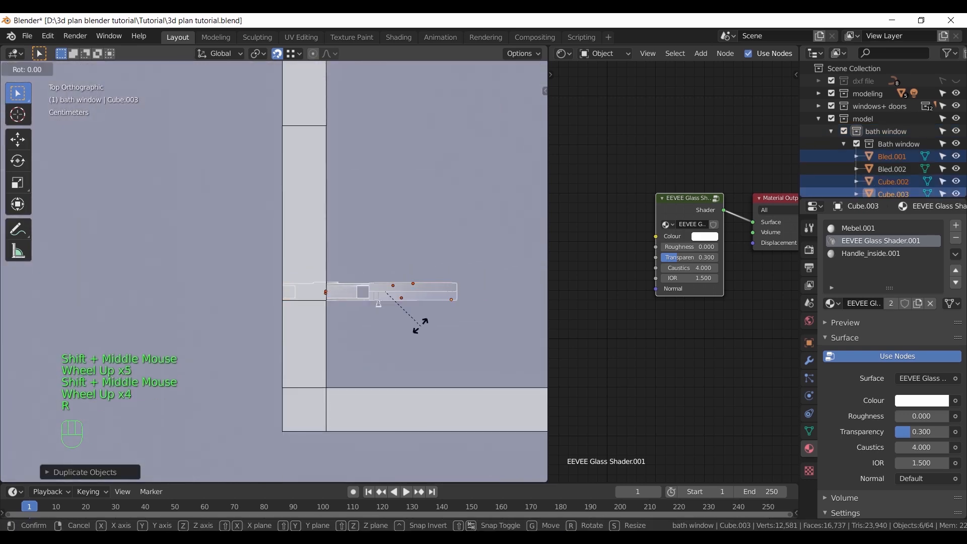
key("z")
key("KP_9")
key("KP_0")
left_click(432, 277)
Move the duplicated window horizontally into the side wall opening and shift it about 0.06 m along X into the wall thickness
key("g")
key("shift+z")
left_click(292, 133)
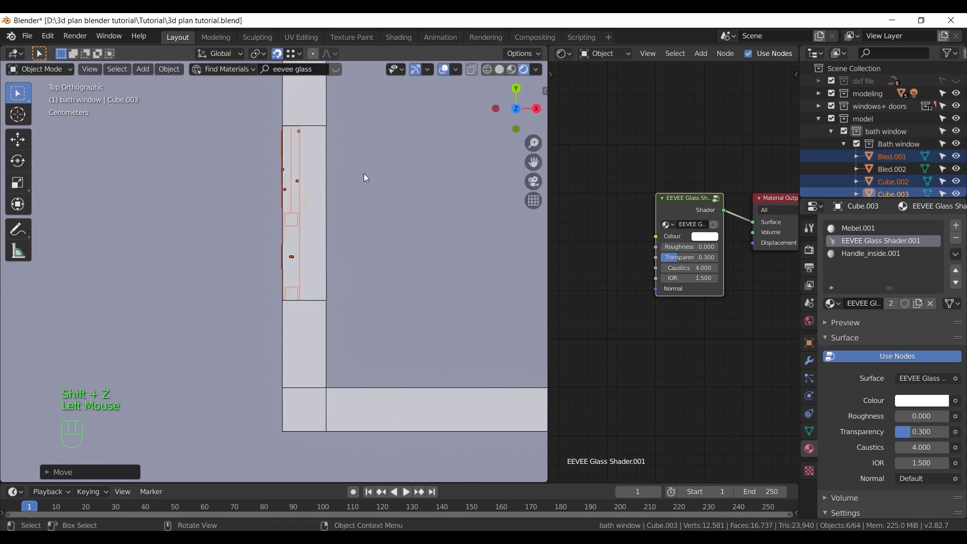
scroll(365, 211, "up", 3)
key("g")
key("x")
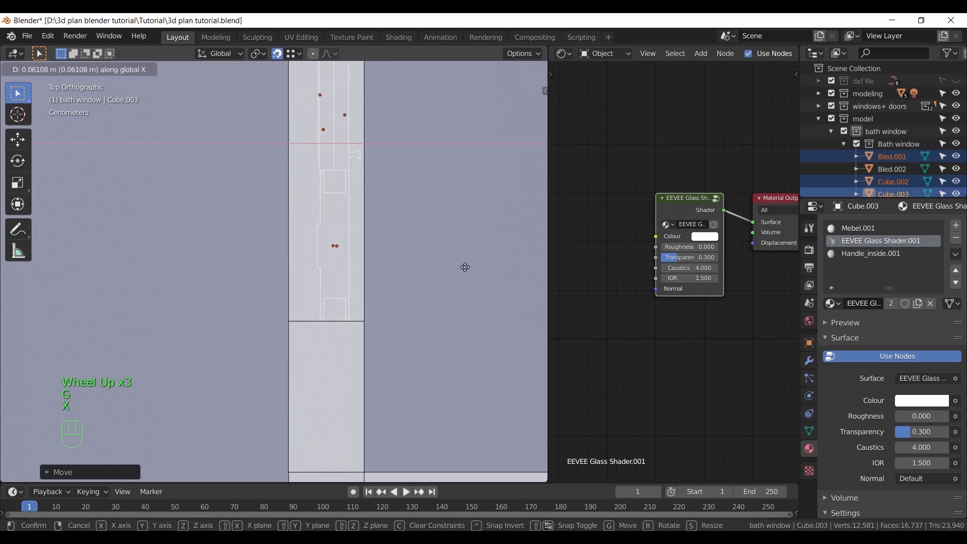
left_click(467, 267)
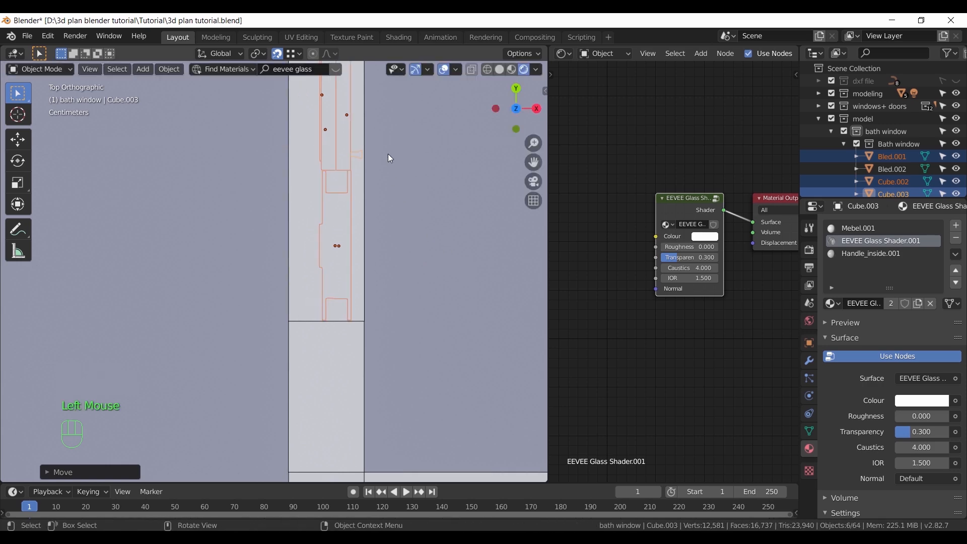
Raise the duplicated bath window along Z to the top of the side wall opening
middle_click_drag(393, 221, 280, 177)
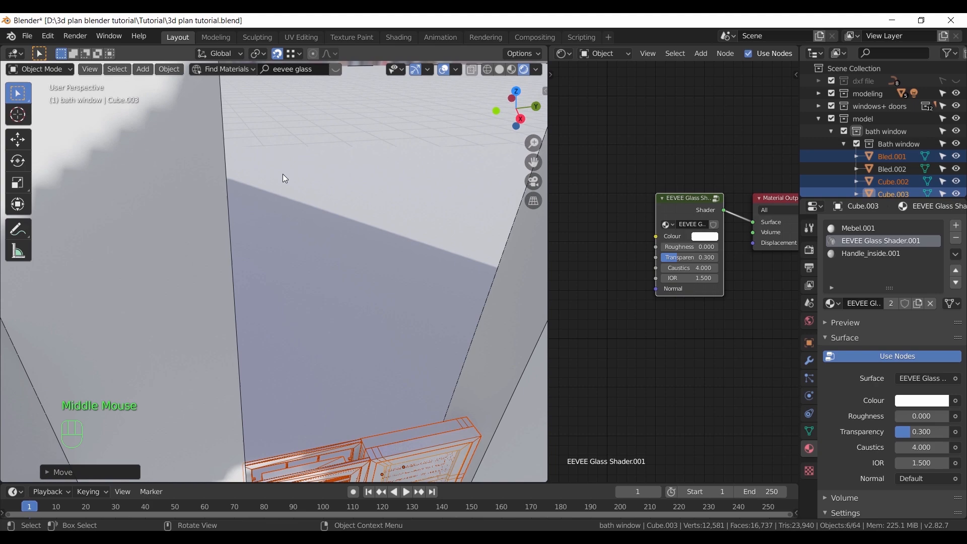
scroll(383, 201, "down", 1)
key("g")
key("z")
left_click(446, 186)
Extrude the side wall opening's sill face up to the underside of the duplicated bath window
scroll(382, 249, "down", 3)
middle_click_drag(383, 250, 295, 335)
left_click(315, 349)
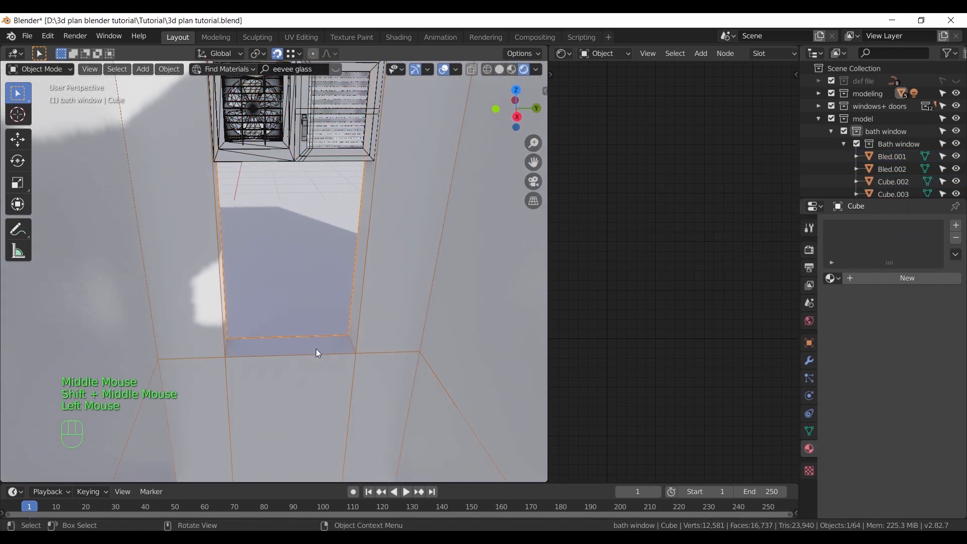
key("Tab")
left_click(302, 270)
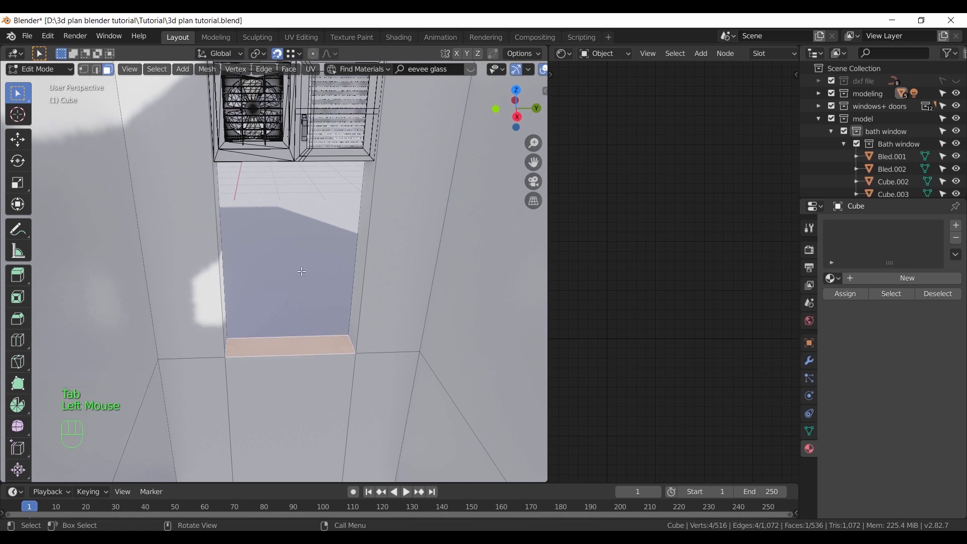
key("e")
left_click(324, 233)
key("Tab")
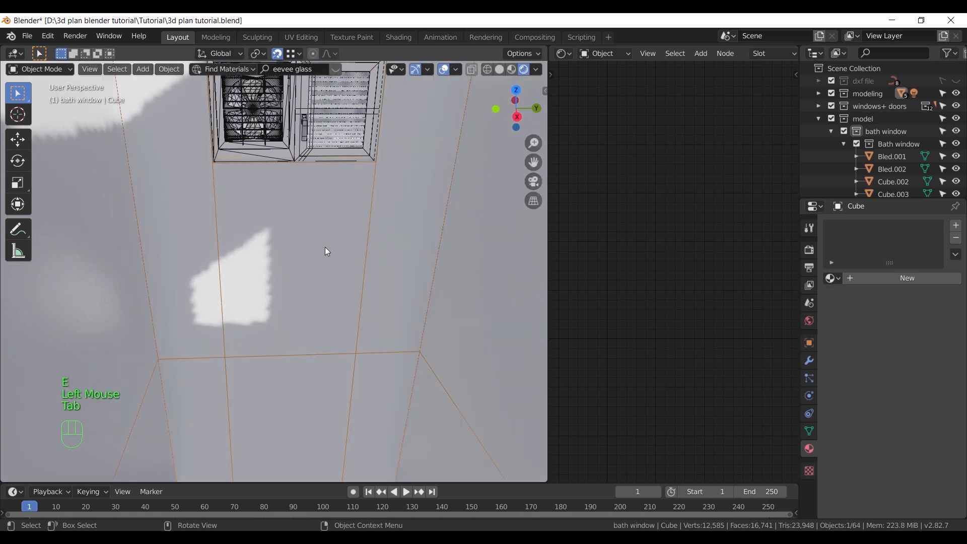
Examine the duplicated bath window in the side wall with the overlays temporarily hidden
left_click(445, 69)
middle_click_drag(372, 212, 311, 335, "shift")
scroll(265, 156, "up", 2)
left_click(294, 237)
left_click(443, 70)
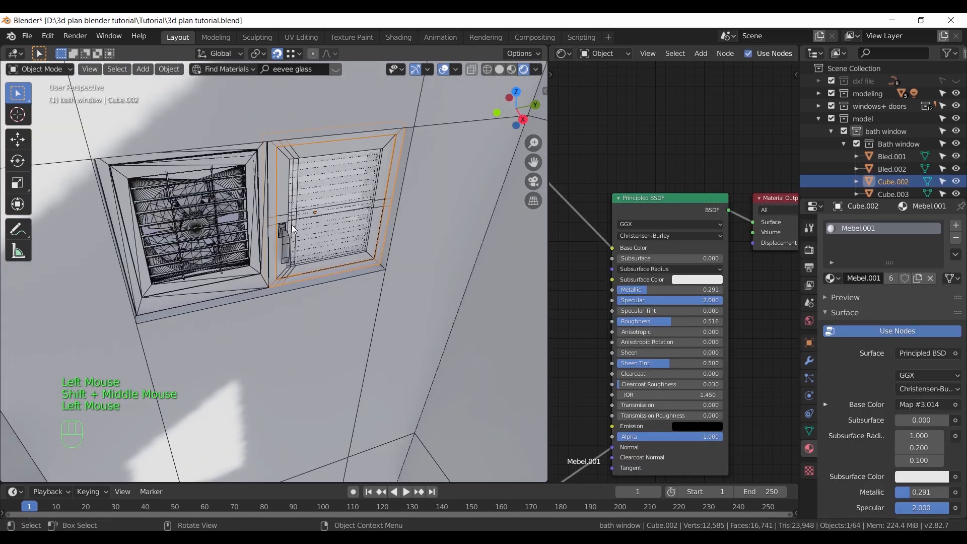
Try rotating the duplicated window's outer frame and its hinged glass sash about the Z axis
key("r")
key("z")
right_click(297, 226)
left_click(328, 228)
key("r")
key("z")
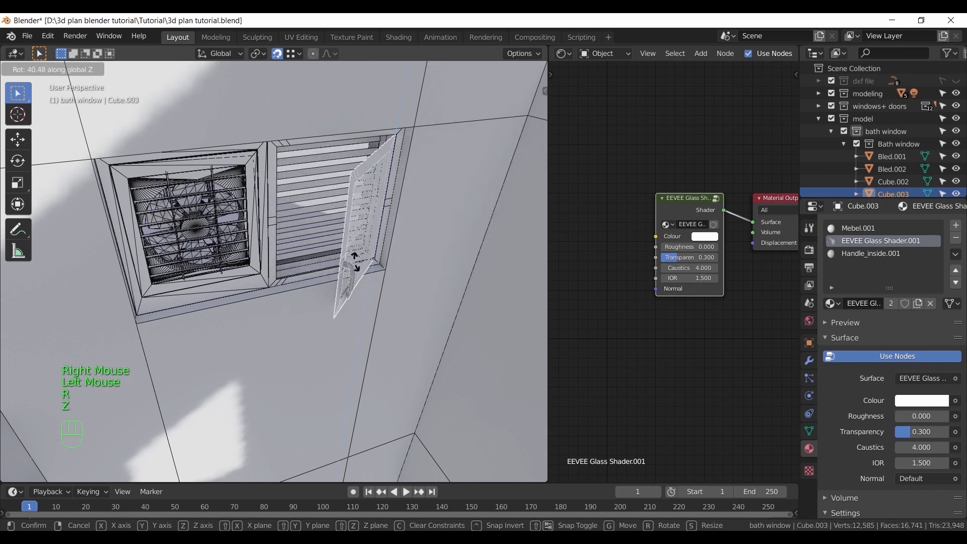
right_click(351, 260)
Try rotating the duplicated bath window's fan blades about the X axis
left_click(201, 224)
key("r")
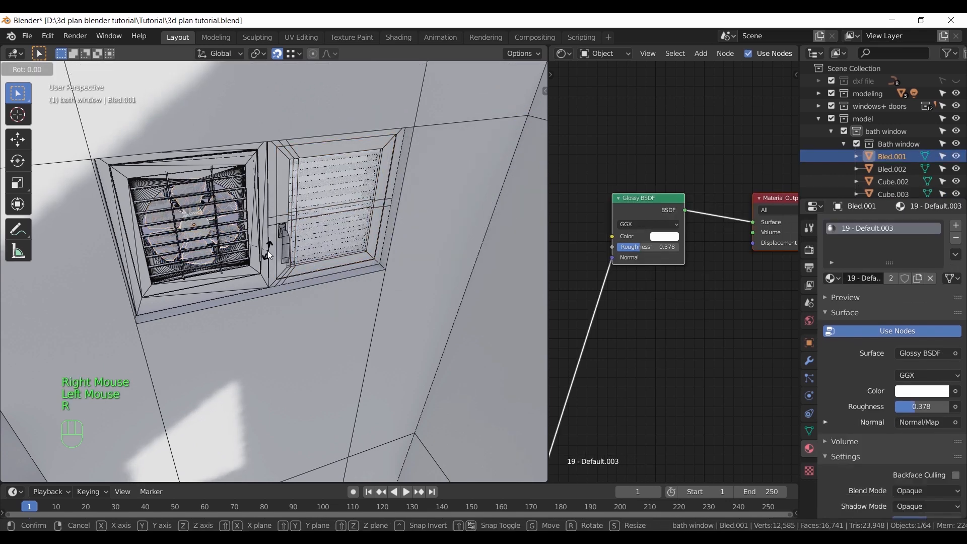
key("x")
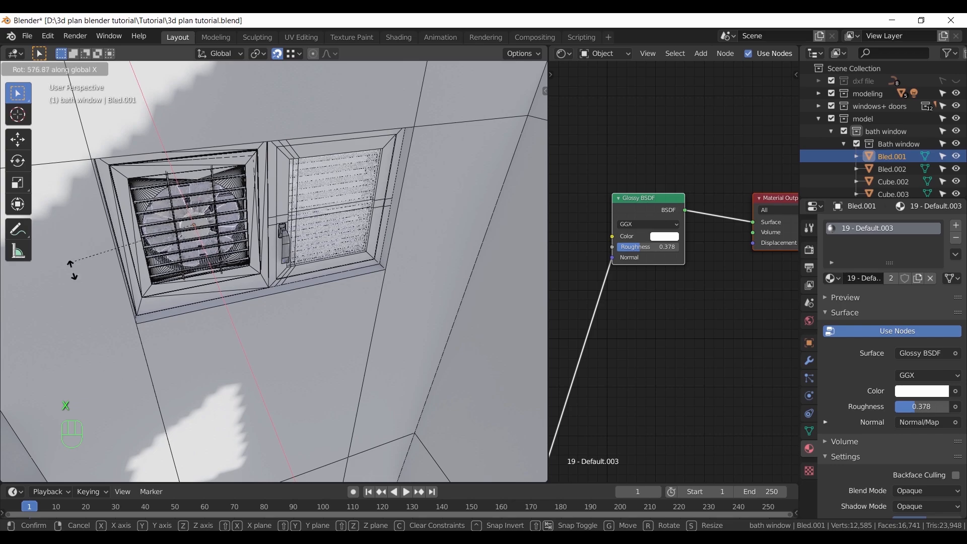
right_click(280, 260)
Select the small room's open door panel, enable nodes on its Door_glass material and set the base color to light pink
scroll(280, 260, "down", 7)
mouse_move(280, 260)
middle_mouse_down()
mouse_move(437, 283)
mouse_move(276, 304)
mouse_move(322, 304)
mouse_move(307, 267)
mouse_move(274, 270)
middle_mouse_up()
scroll(276, 304, "down", 2)
middle_click_drag(275, 269, 316, 361, "shift")
scroll(317, 360, "up", 8)
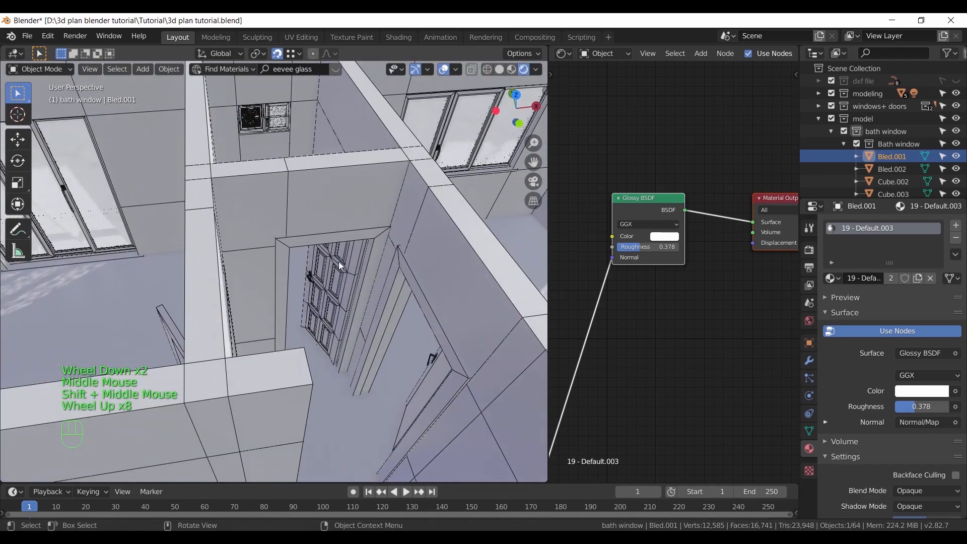
left_click(350, 328)
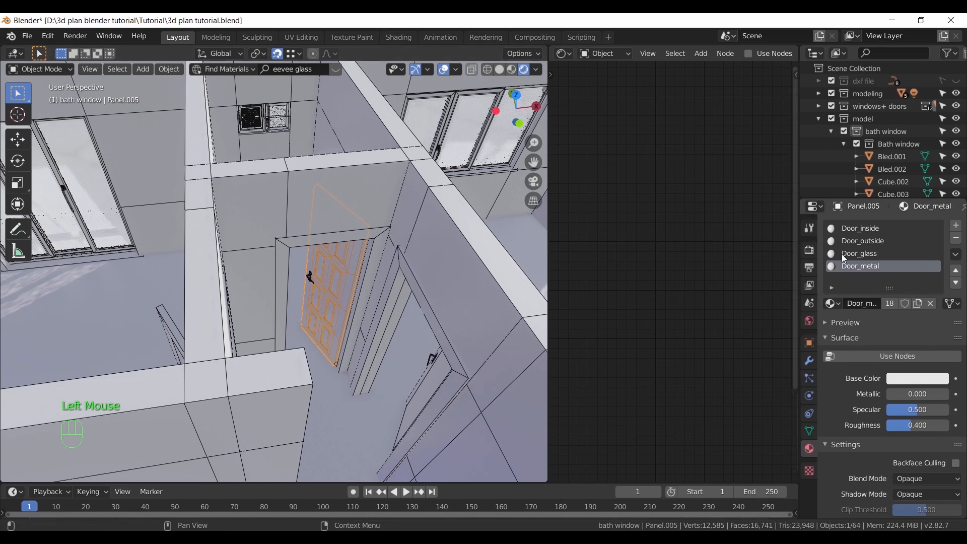
left_click(862, 254)
key("KP_Decimal")
scroll(293, 277, "up", 3)
middle_click_drag(240, 286, 310, 287)
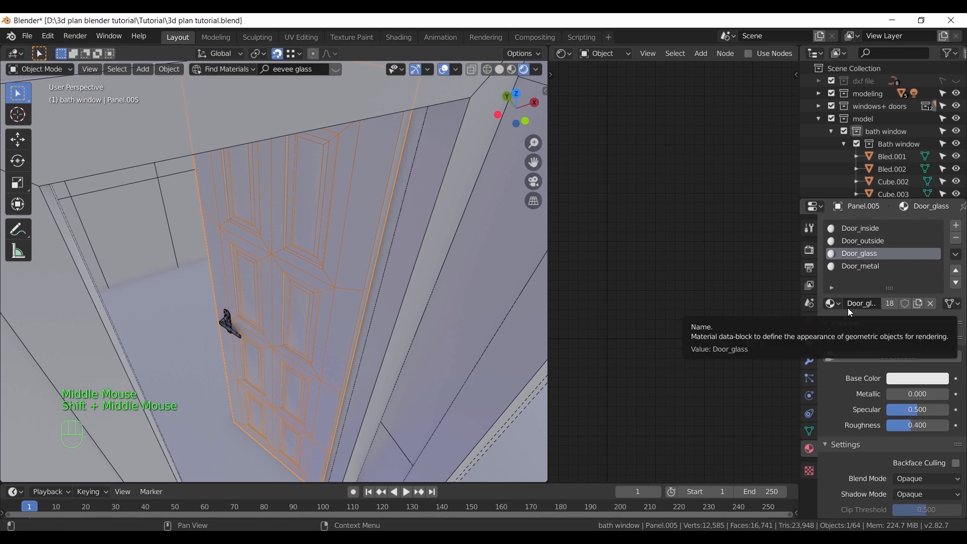
left_click(748, 54)
left_click(708, 248)
left_click(718, 134)
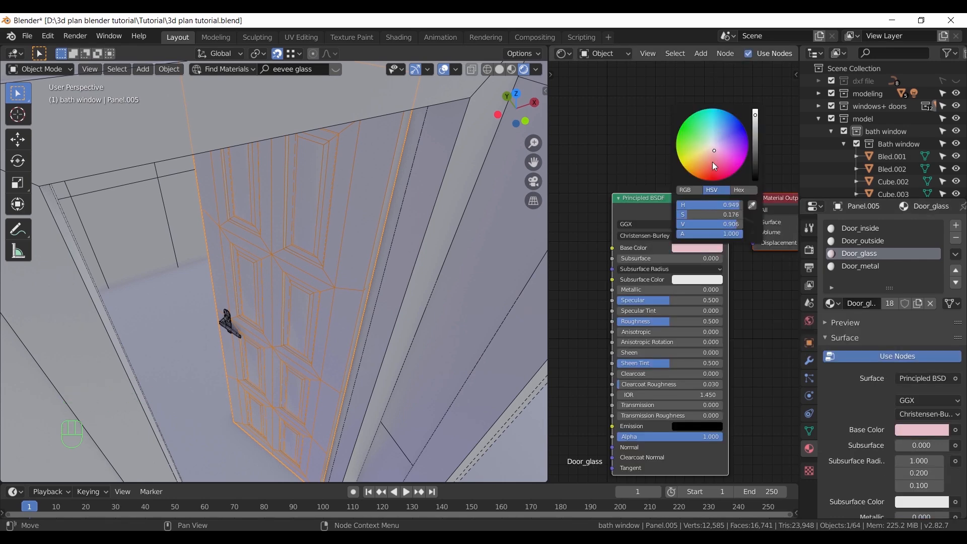
Select the recessed inset faces on the inner side of the door panel in face editing
middle_click_drag(375, 303, 312, 177)
left_click(313, 178)
key("Tab")
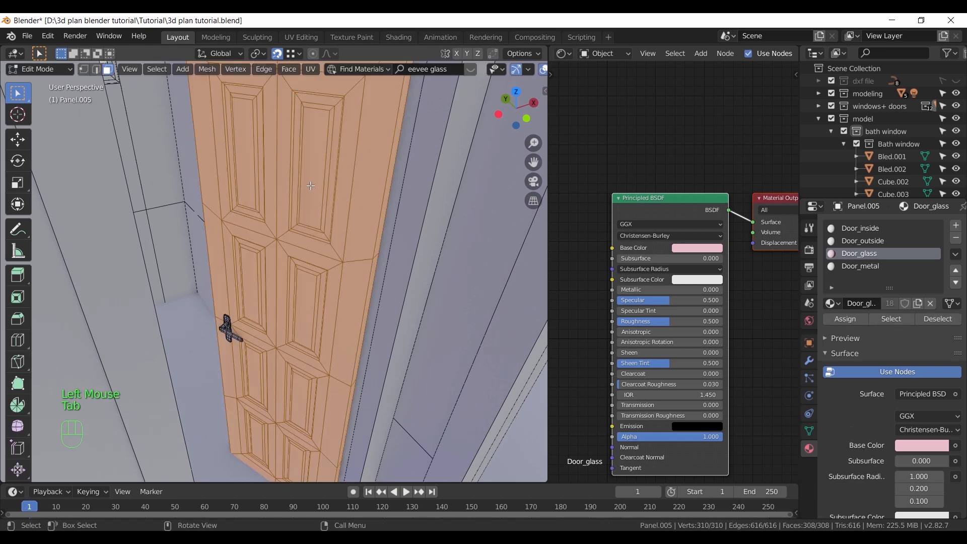
left_click(308, 151)
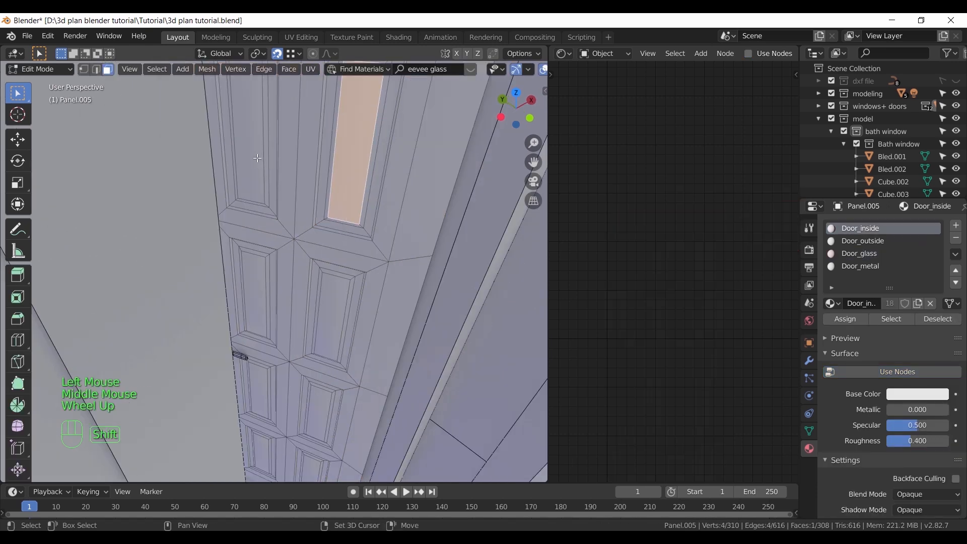
left_click(257, 159, "shift")
left_click(261, 276, "shift")
left_click(348, 321, "shift")
key("ctrl+z")
left_click(330, 355, "shift")
left_click(323, 393, "shift")
left_click(261, 390, "shift")
middle_click_drag(262, 391, 443, 262, "shift")
left_click(247, 330, "shift")
left_click(298, 340, "shift")
Add the recessed inset faces on the door's outer side to the selection
mouse_move(361, 201)
middle_mouse_down("shift")
mouse_move(381, 273)
mouse_move(352, 201)
middle_mouse_up("shift")
left_click(326, 134, "shift")
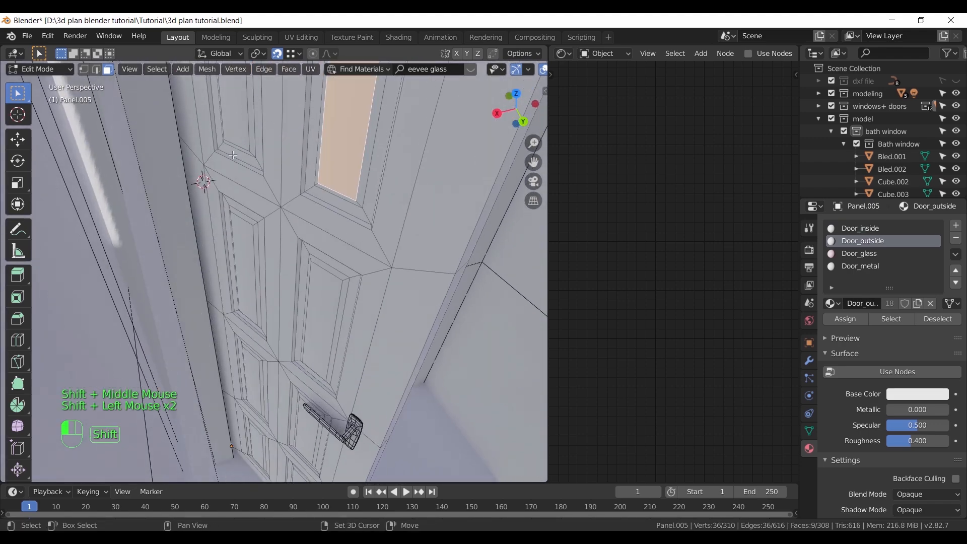
left_click(234, 126, "shift")
left_click(244, 267, "shift")
left_click(323, 323, "shift")
left_click(307, 431, "shift")
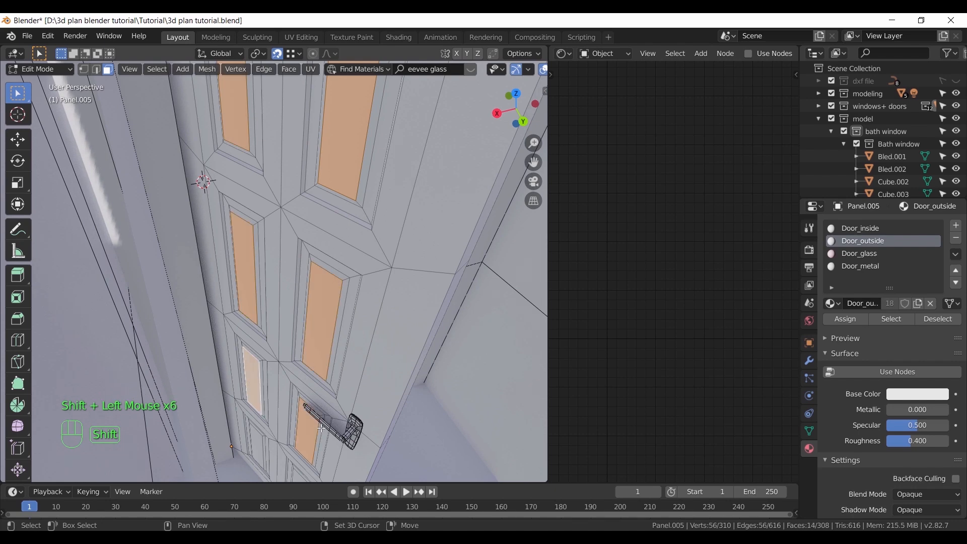
middle_click_drag(321, 428, 226, 327, "shift")
scroll(226, 327, "up", 2)
left_click(192, 302, "shift")
left_click(189, 282, "shift")
Extrude the selected inset faces inward along their normals by about 0.003
middle_click_drag(189, 282, 75, 241)
middle_click_drag(151, 166, 312, 302, "shift")
middle_click_drag(282, 202, 262, 282, "shift")
scroll(262, 282, "up", 2)
middle_click_drag(262, 282, 270, 246)
scroll(305, 230, "up", 2)
scroll(308, 231, "down", 2)
right_click_drag(317, 222, 319, 168)
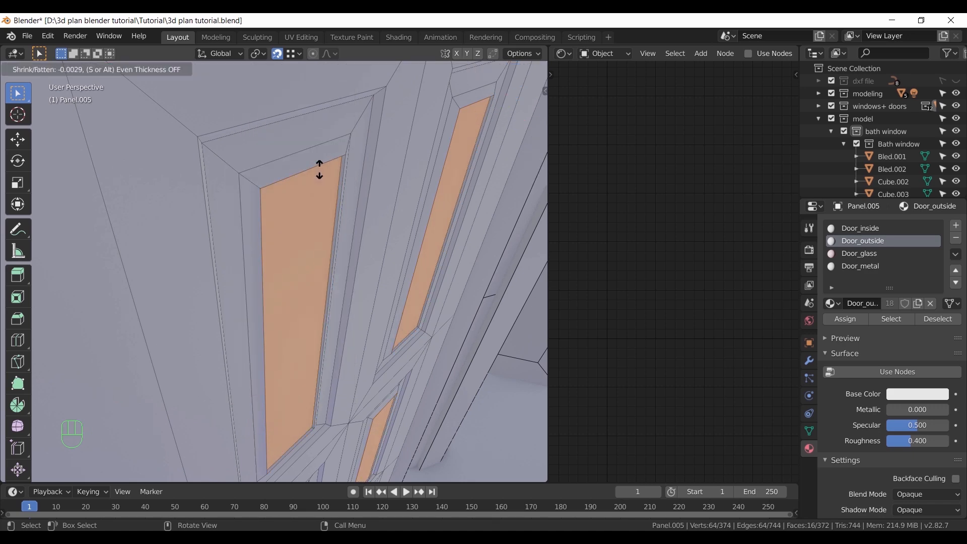
left_click(319, 169, "shift")
Assign the Door_glass material slot to the extruded inset faces
scroll(319, 168, "down", 2)
middle_click_drag(319, 168, 453, 246)
left_click(874, 252)
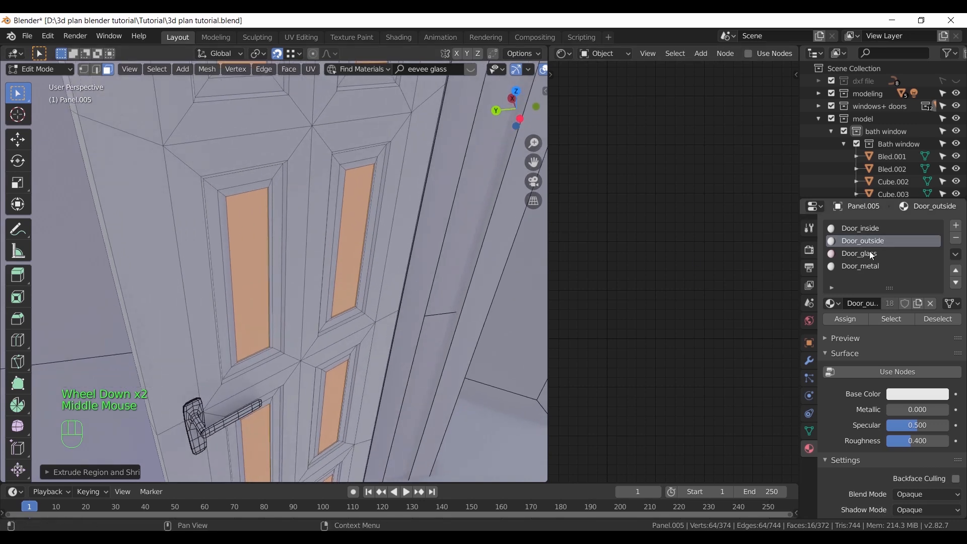
left_click(851, 318)
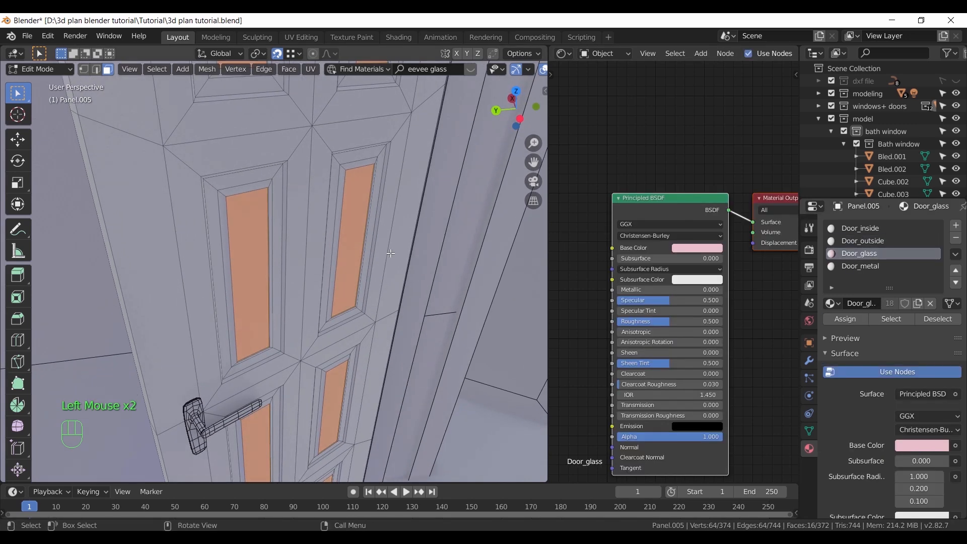
Replace Door_glass in its slot with a single-user copy of EEVEE Glass Shader named "EEVEE Glass Shader bathroom"
left_click(835, 306)
type("ee")
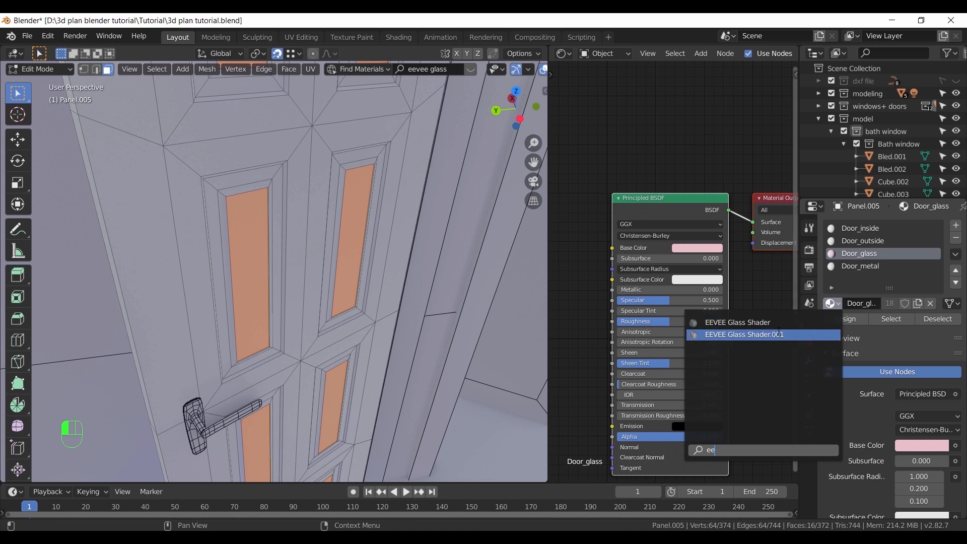
left_click(752, 323)
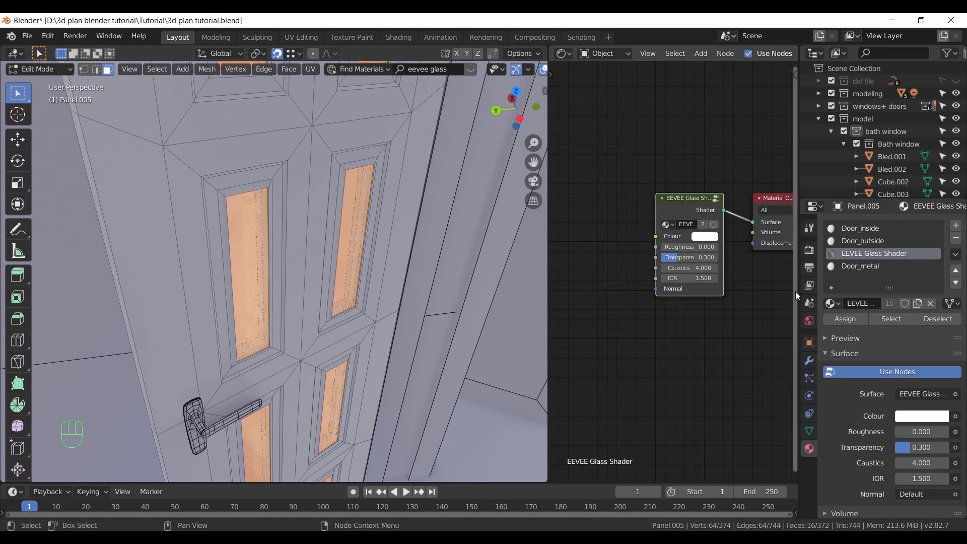
key("Tab")
left_click(888, 303)
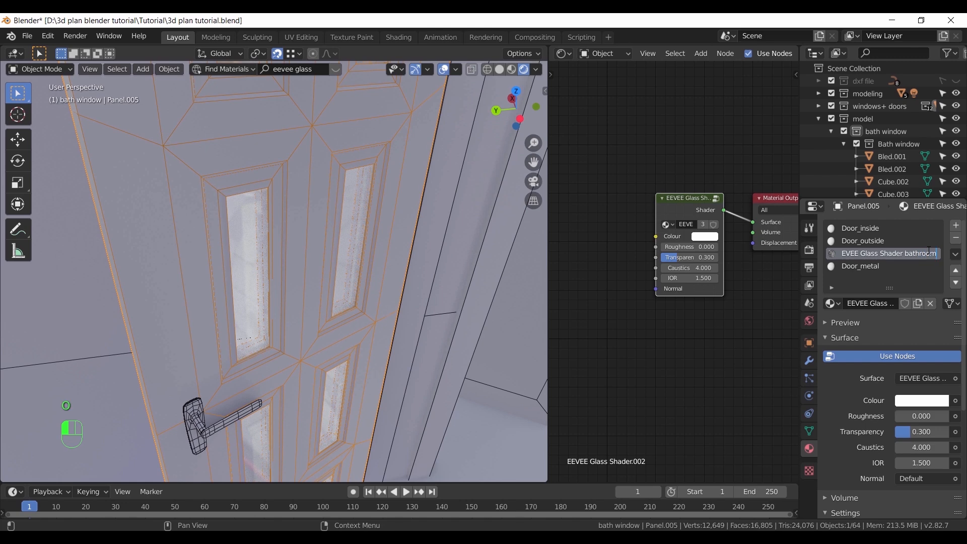
Set the bathroom glass shader's transparency to 0.200 and its colour to light blue (H 0.577, S 0.167)
middle_click_drag(320, 322, 351, 279)
scroll(715, 277, "up", 6)
scroll(351, 280, "up", 1)
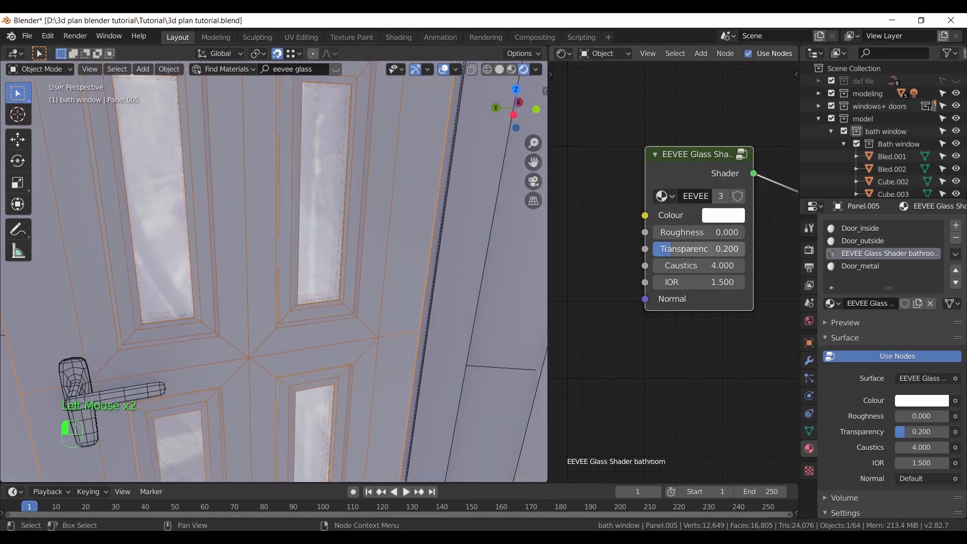
left_click(715, 214)
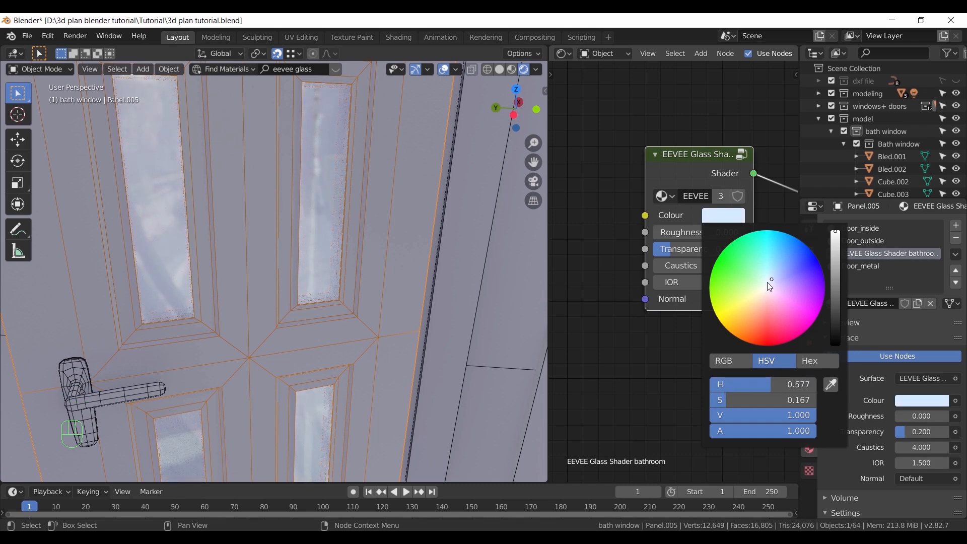
Rotate the other small room's door panel open and set its glass material slot to EEVEE Glass Shader bathroom
scroll(364, 256, "up", 1)
middle_click_drag(364, 256, 184, 51)
scroll(292, 240, "down", 8)
scroll(426, 283, "up", 4)
middle_click_drag(103, 143, 361, 325)
scroll(494, 352, "up", 2)
scroll(352, 312, "down", 5)
middle_click_drag(315, 269, 98, 187)
key("Tab")
scroll(237, 261, "up", 3)
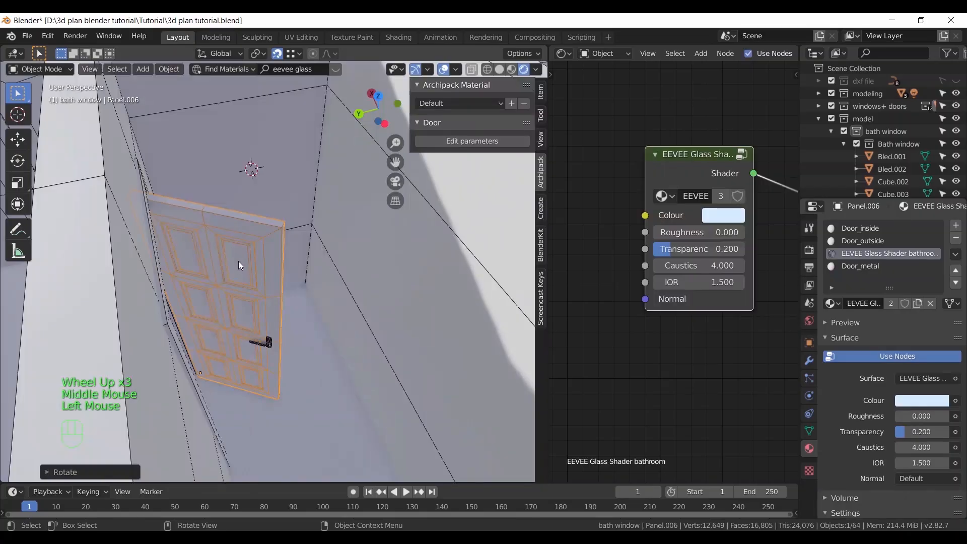
Select the recessed inset faces on both sides of the second small room's door panel
left_click(238, 261)
middle_click_drag(238, 261, 282, 257, "shift")
left_click(282, 257)
left_click(195, 258, "shift")
left_click(289, 361, "shift")
left_click(222, 349, "shift")
middle_click_drag(223, 348, 222, 239, "shift")
left_click(285, 314, "shift")
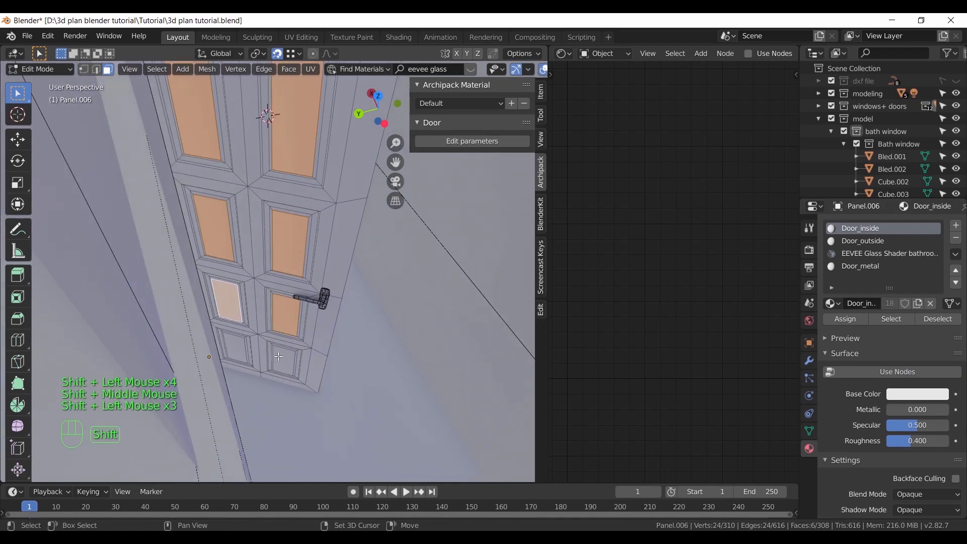
left_click(231, 348, "shift")
middle_click_drag(231, 348, 303, 176)
left_click(302, 177, "shift")
left_click(413, 191, "shift")
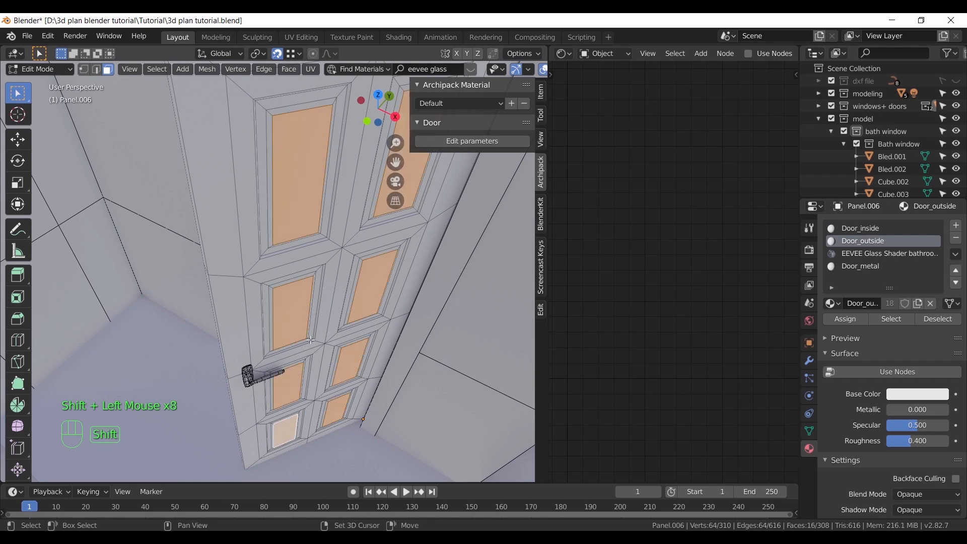
Extrude the second door's selected inset faces slightly inward along their normals
middle_click_drag(322, 188, 306, 283, "shift")
scroll(307, 283, "up", 3)
right_click(307, 283)
left_click(306, 284)
left_click(307, 291, "shift")
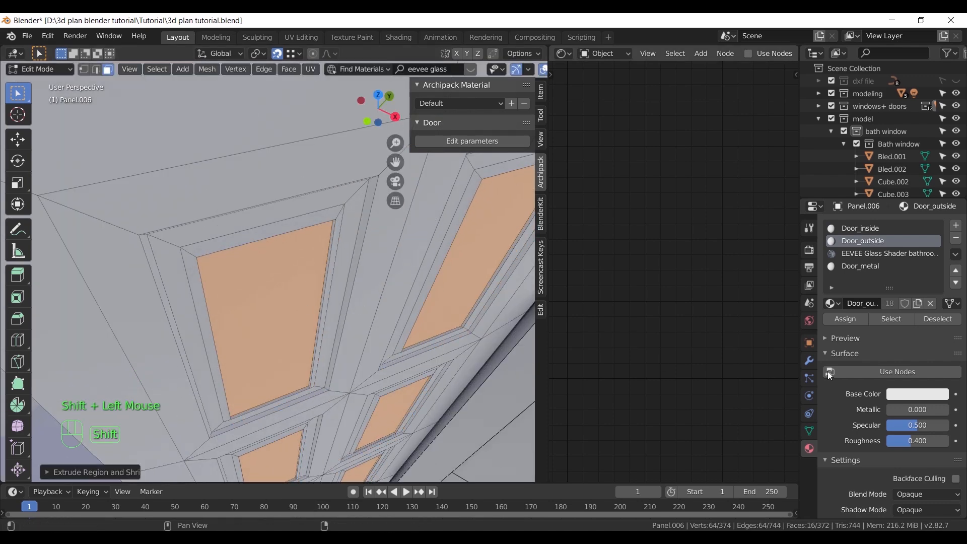
Assign EEVEE Glass Shader bathroom to the second door's inset faces and return to object editing
left_click(875, 253)
left_click(846, 319)
key("Tab")
Hide the sidebar and overlays and examine the whole floor plan with its glazed doors and windows
scroll(298, 327, "down", 5)
middle_click_drag(296, 322, 504, 312)
scroll(347, 340, "down", 5)
middle_click_drag(348, 340, 147, 337)
scroll(197, 291, "down", 4)
middle_click_drag(198, 291, 365, 301, "shift")
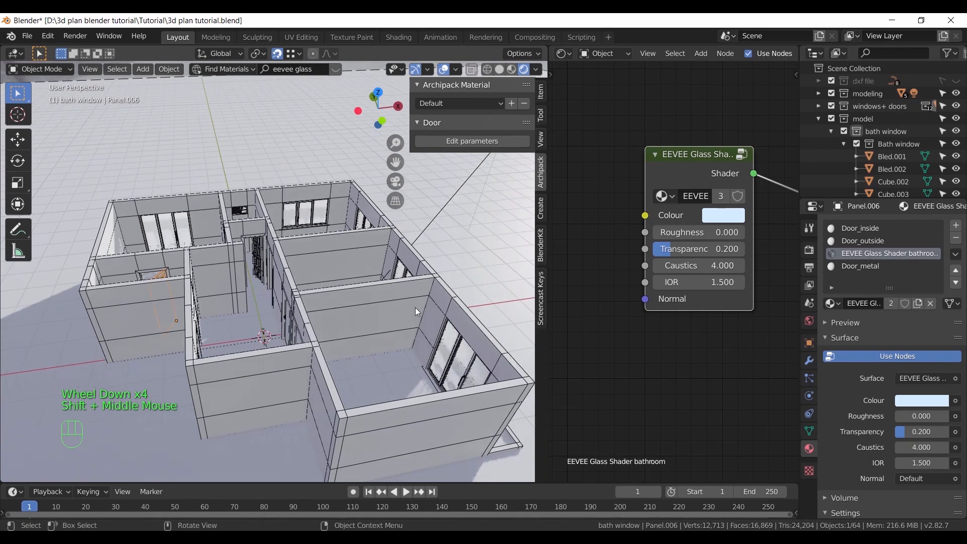
key("n")
left_click(444, 72)
middle_click_drag(396, 256, 421, 278)
middle_click_drag(313, 352, 330, 320, "shift")
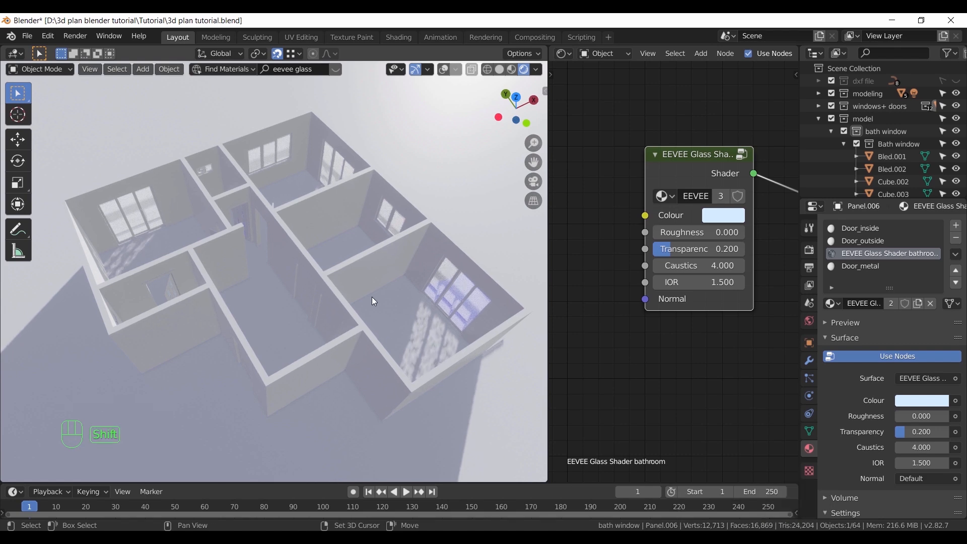
middle_click_drag(374, 301, 361, 315, "shift")
scroll(361, 316, "up", 3)
Search the BlenderKit materials for "marble 09" and browse the results to Artificial Marble 9
left_click(289, 336)
key("n")
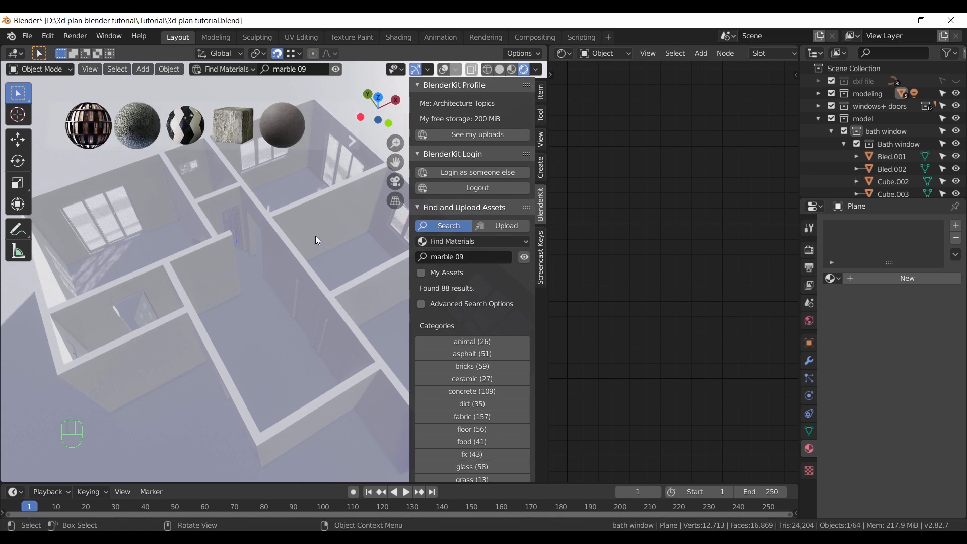
key("n")
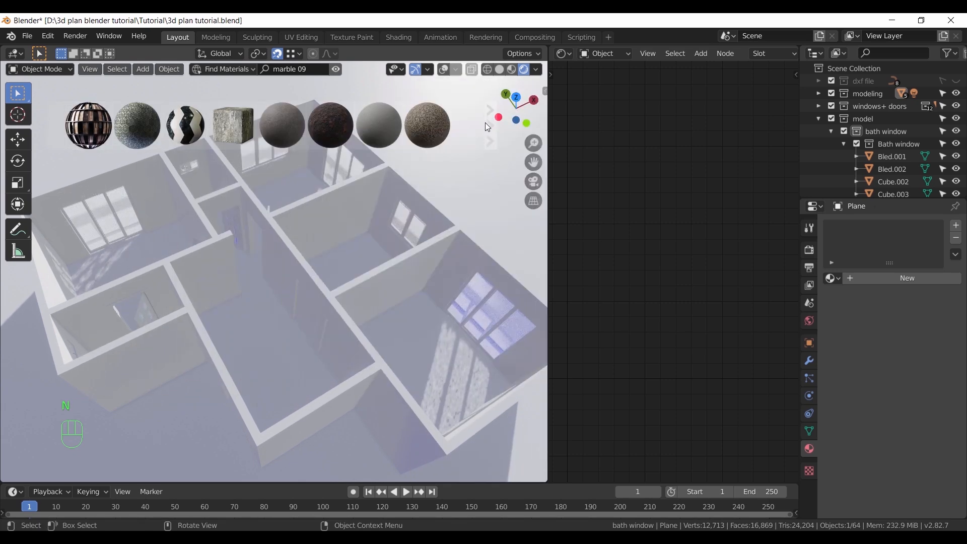
left_click(488, 127)
mouse_move(396, 128)
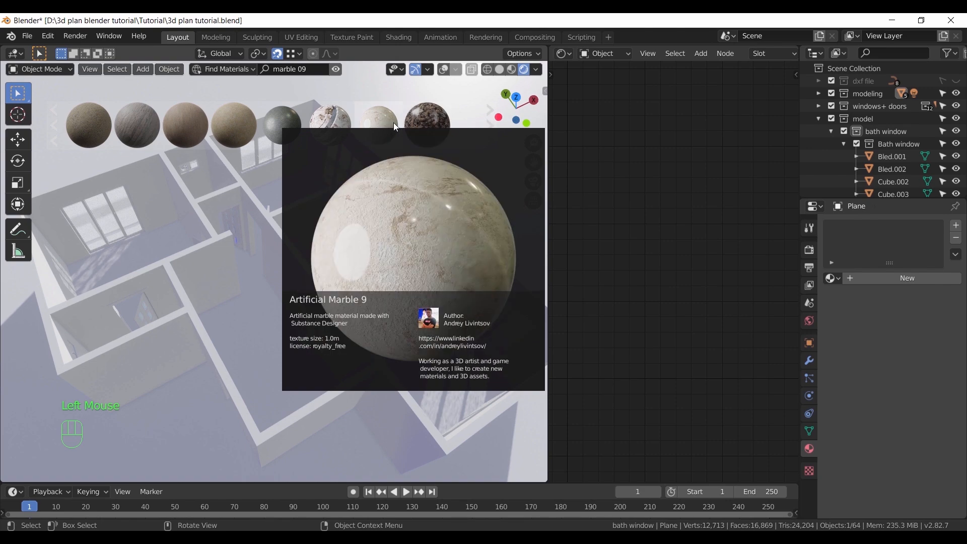
Try the Artificial Marble 9 material on the ground plane and undo it
left_click_drag(391, 123, 344, 318)
left_click_drag(302, 392, 285, 361)
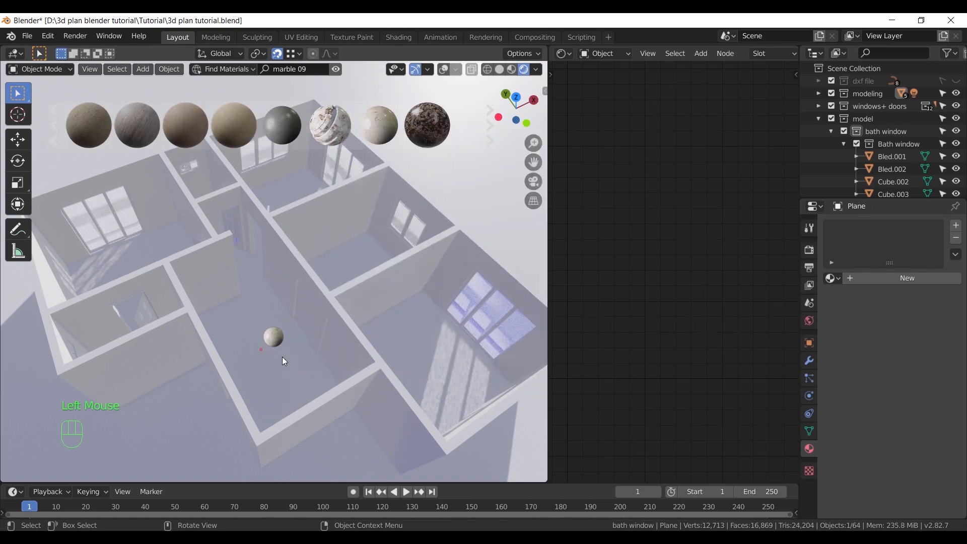
scroll(296, 312, "down", 8)
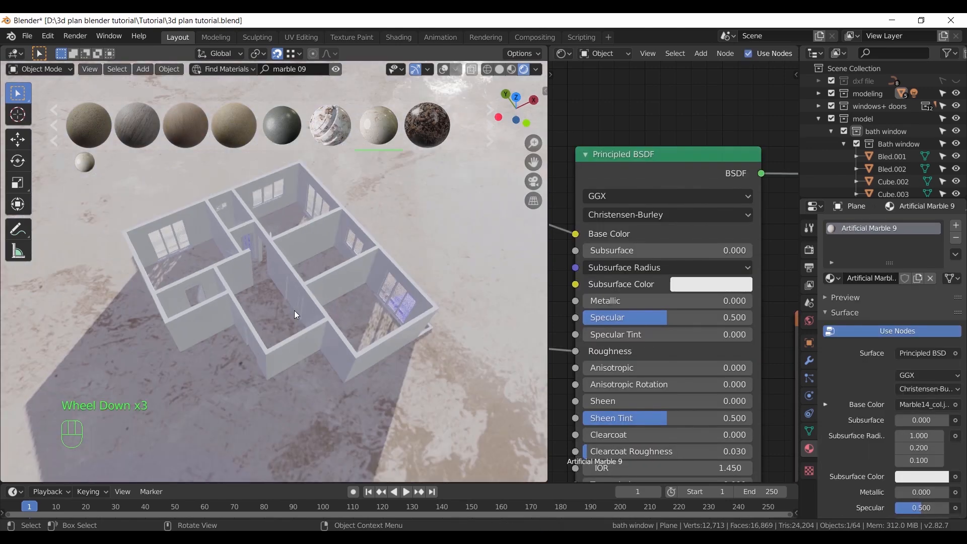
scroll(294, 310, "down", 2)
scroll(291, 273, "up", 4)
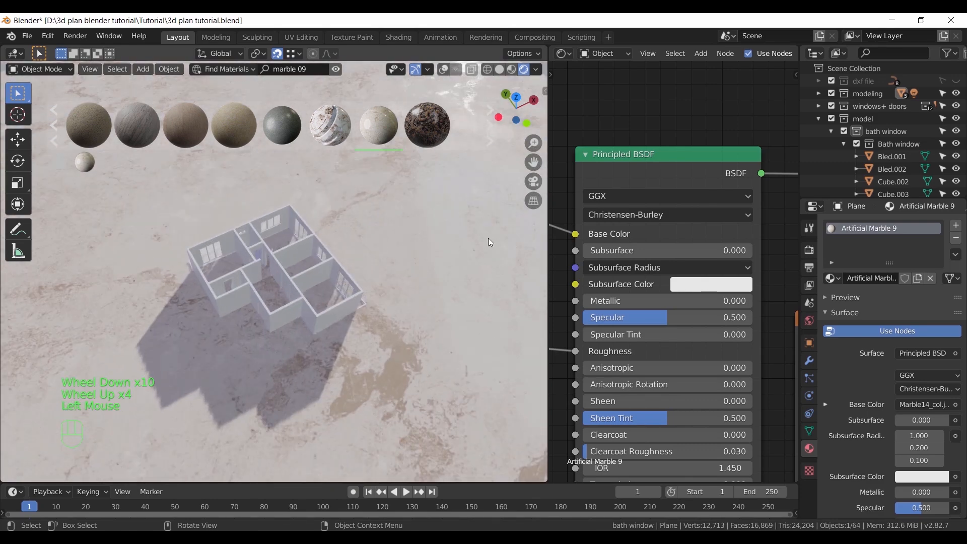
scroll(312, 279, "up", 3)
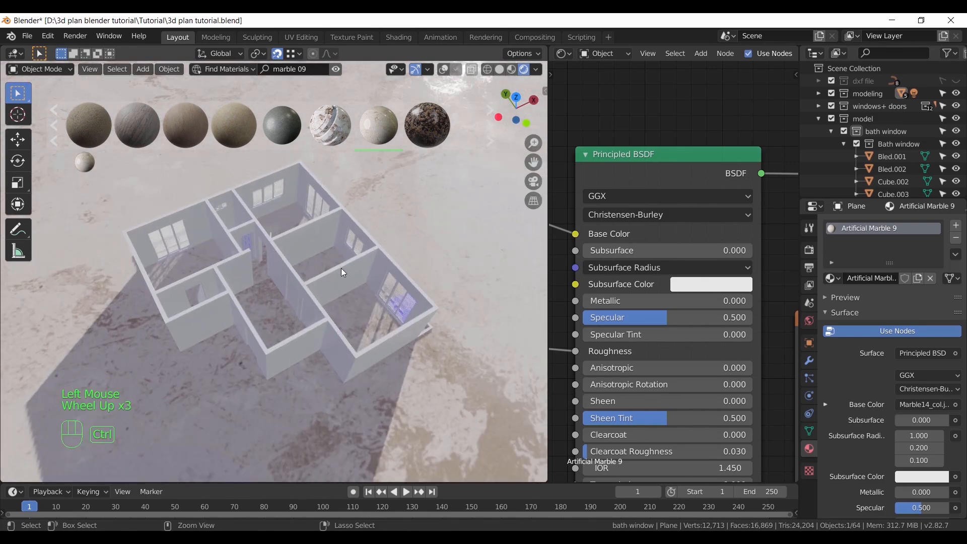
key("ctrl+z")
key("ctrl+z")
scroll(433, 297, "down", 3)
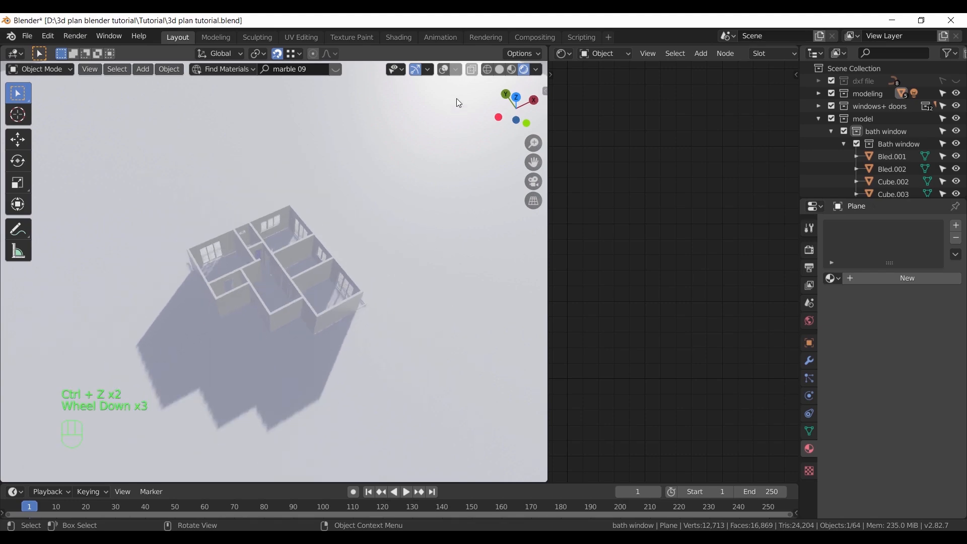
Turn the overlays back on and move the ground plane vertically along the Z axis
left_click(444, 69)
scroll(408, 212, "down", 3)
left_click(394, 254)
middle_click_drag(395, 254, 362, 291)
scroll(363, 291, "up", 3)
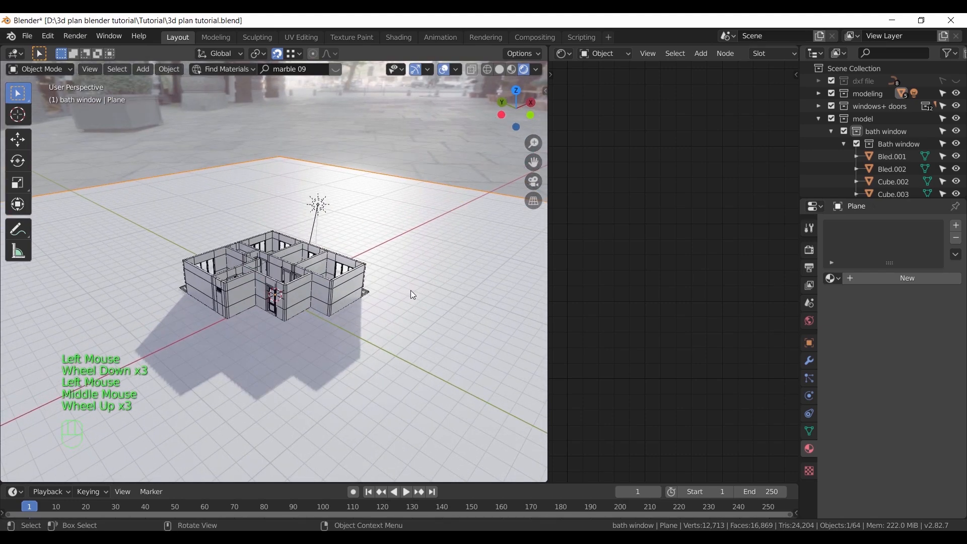
key("g")
key("z")
left_click(398, 236)
Select the main floor and apply the BlenderKit Artificial Marble 9 material from the "marble 09" results to it
middle_click_drag(397, 234, 368, 285)
scroll(368, 285, "up", 1)
scroll(300, 261, "up", 1)
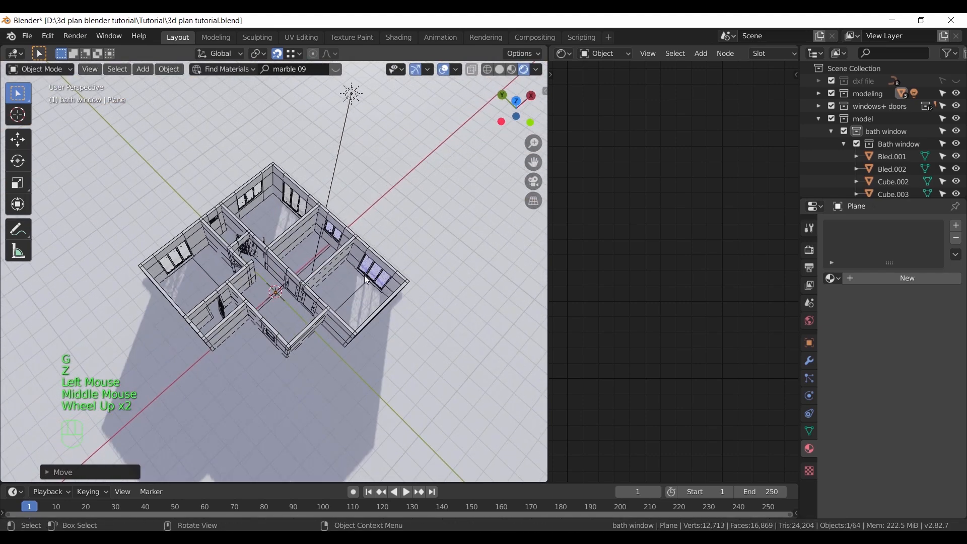
scroll(333, 212, "up", 1)
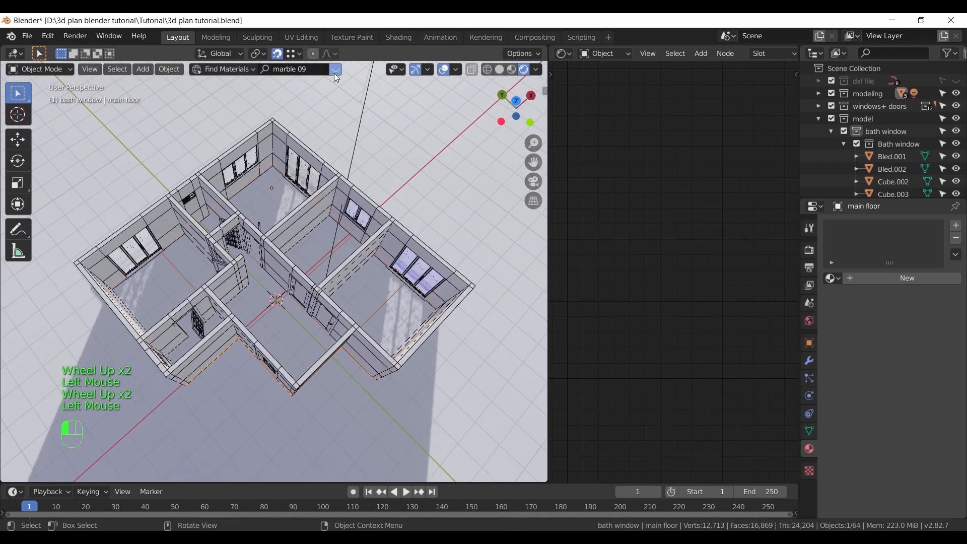
scroll(424, 208, "up", 1)
key("n")
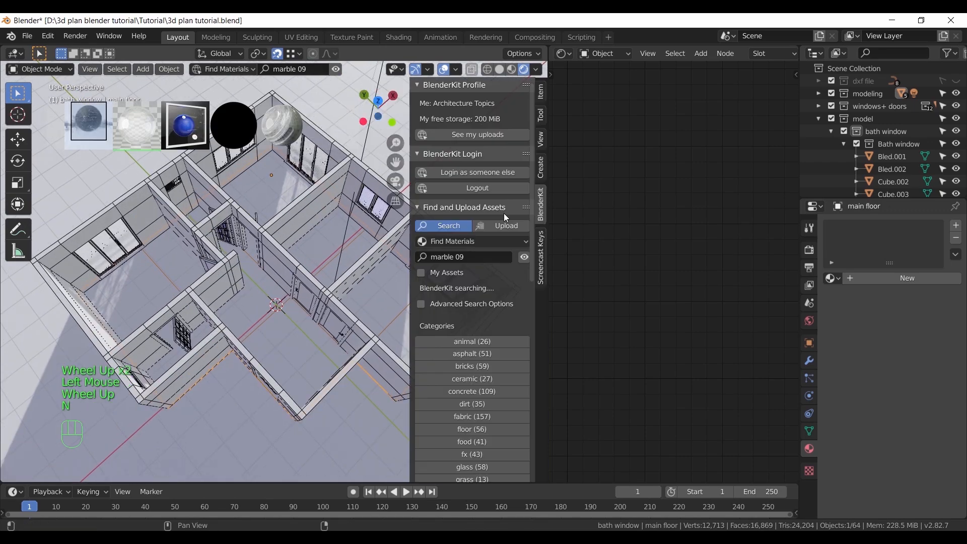
left_click(492, 258)
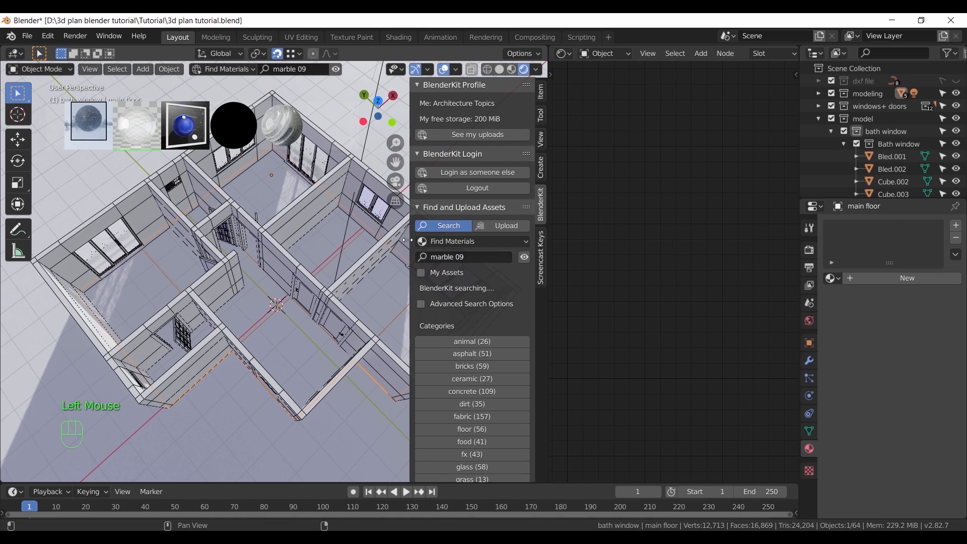
key("n")
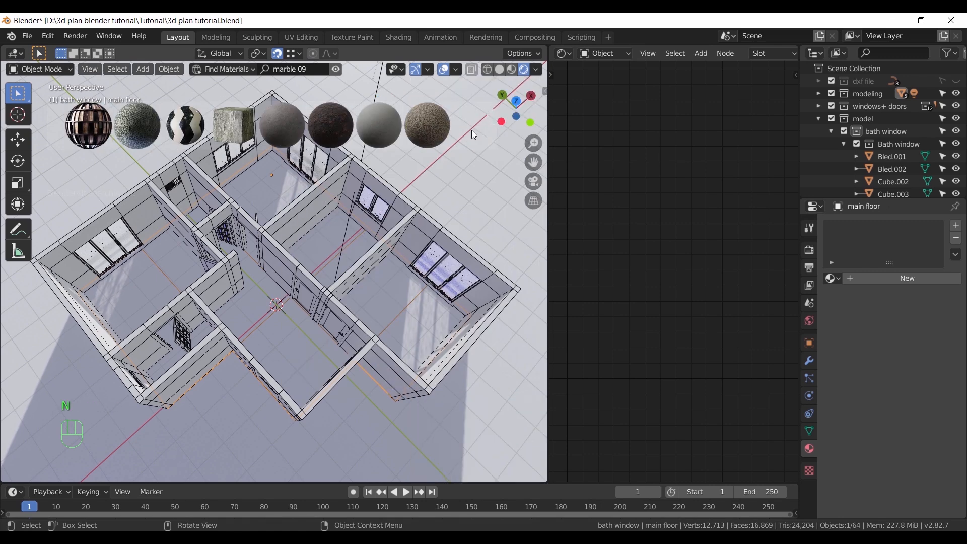
left_click_drag(387, 134, 314, 344)
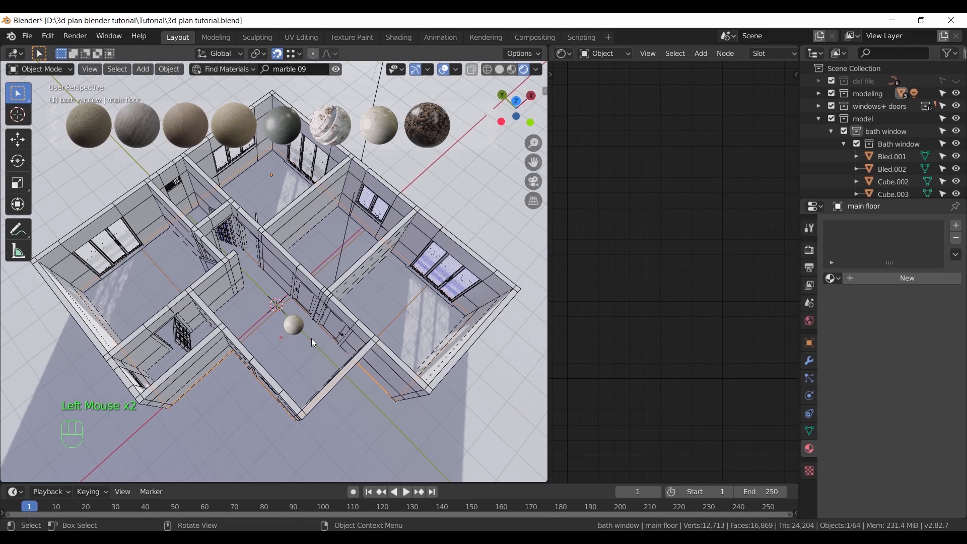
middle_click_drag(324, 325, 298, 311)
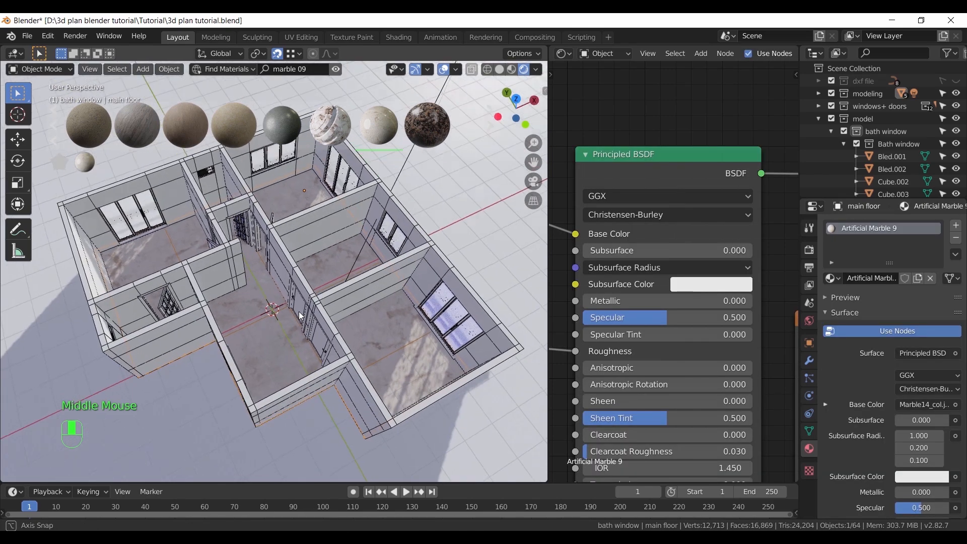
scroll(292, 333, "up", 8)
scroll(283, 360, "down", 4)
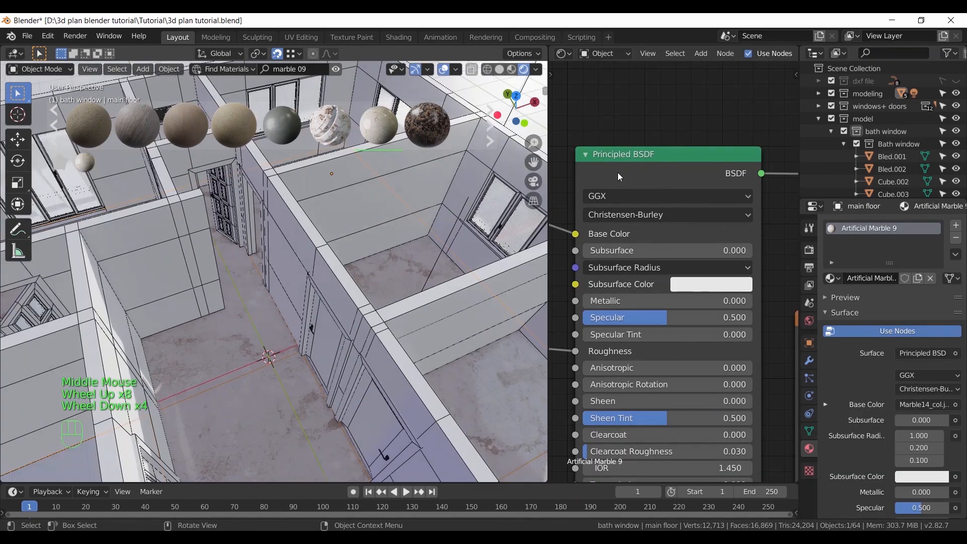
Change the node editor area to the UV editor and select all of the main floor's faces and UVs in Edit Mode
left_click(563, 54)
left_click(178, 129)
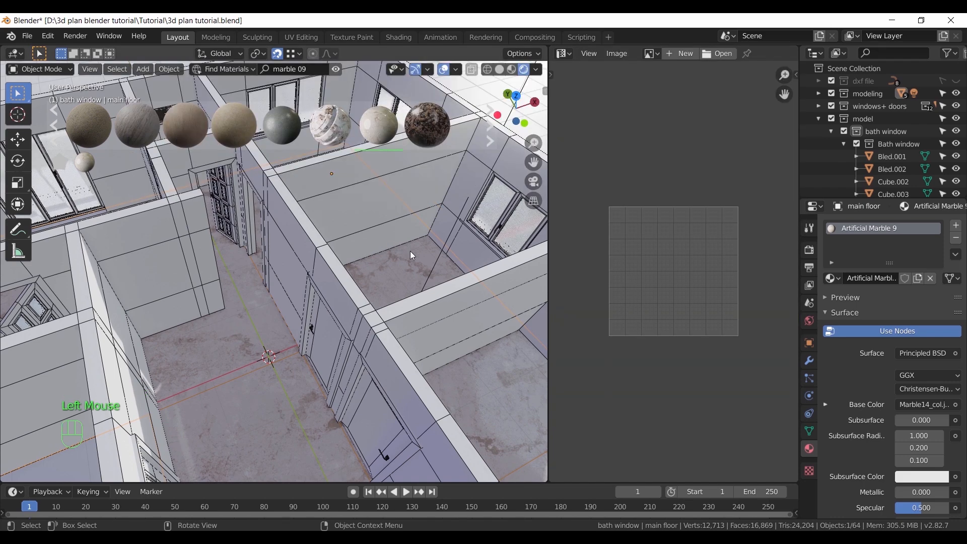
left_click(337, 76)
key("Tab")
scroll(268, 357, "down", 3)
key("a")
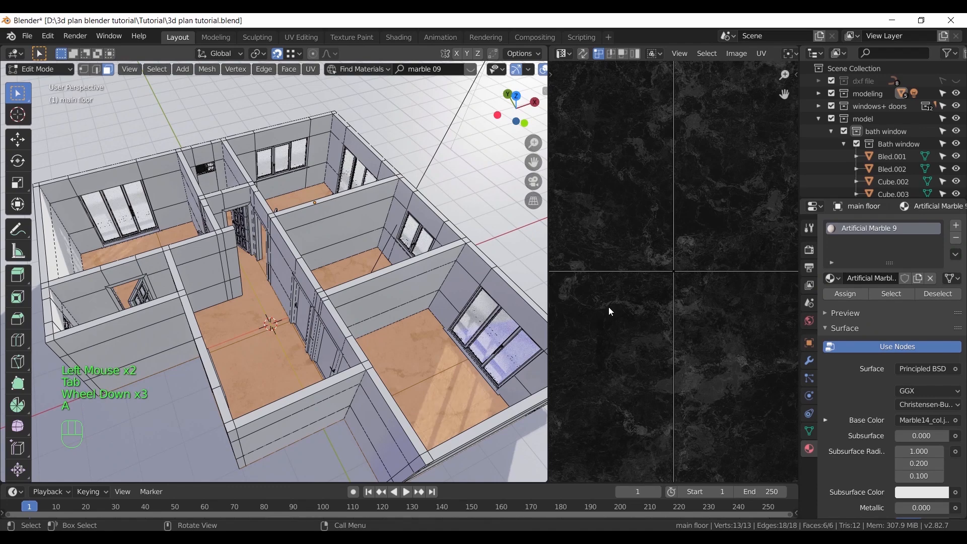
scroll(660, 304, "down", 5)
scroll(661, 309, "down", 4)
key("a")
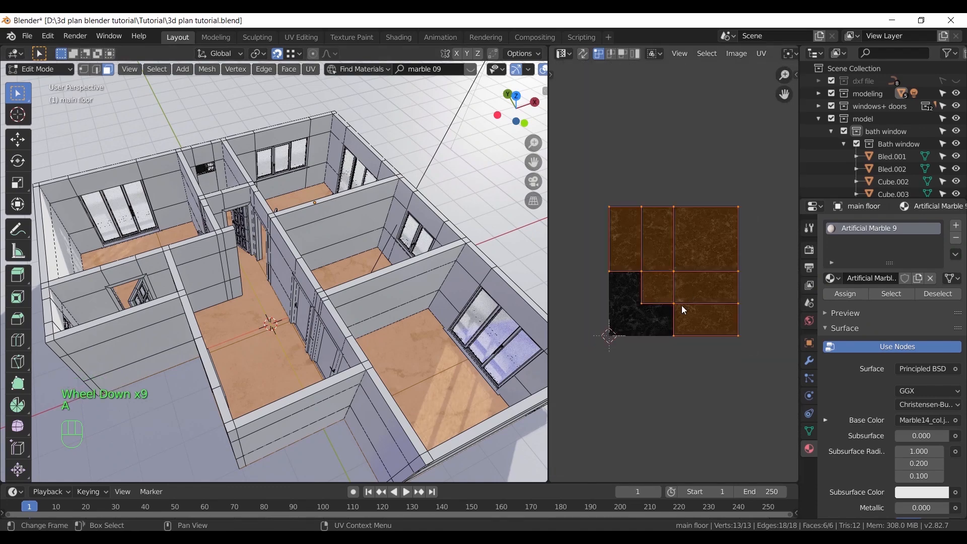
Scale the main floor's UVs by 3 and inspect the marble pattern in Object Mode
key("s")
key("KP_3")
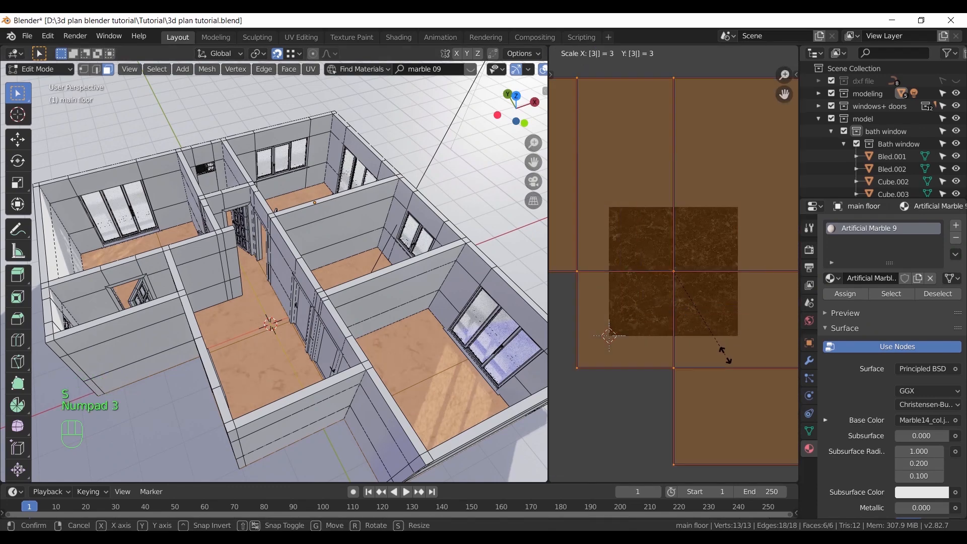
left_click(725, 355)
key("Tab")
middle_click_drag(282, 352, 283, 344)
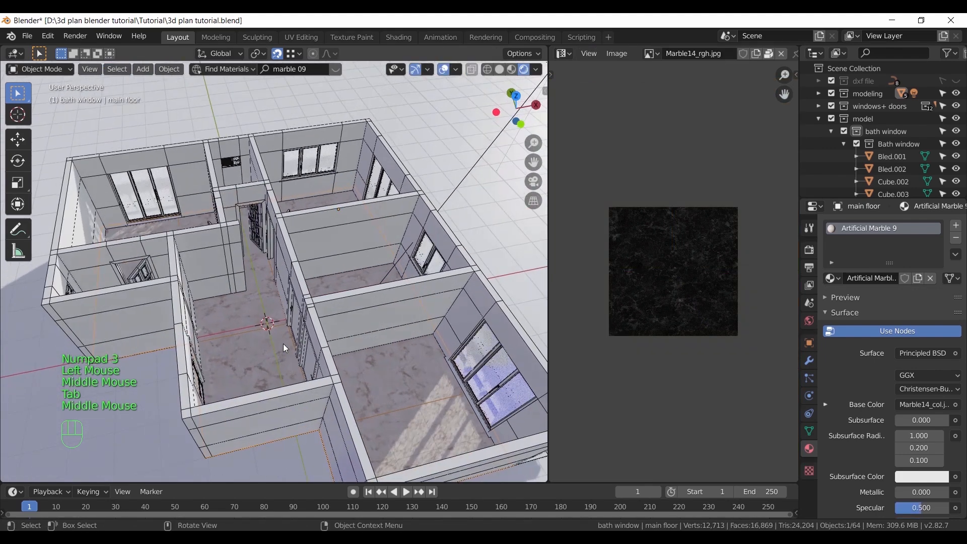
scroll(276, 381, "up", 7)
middle_click_drag(276, 380, 363, 243, "shift")
Scale the main floor's UVs by a further factor of 3 and check the marble across the rooms
key("Tab")
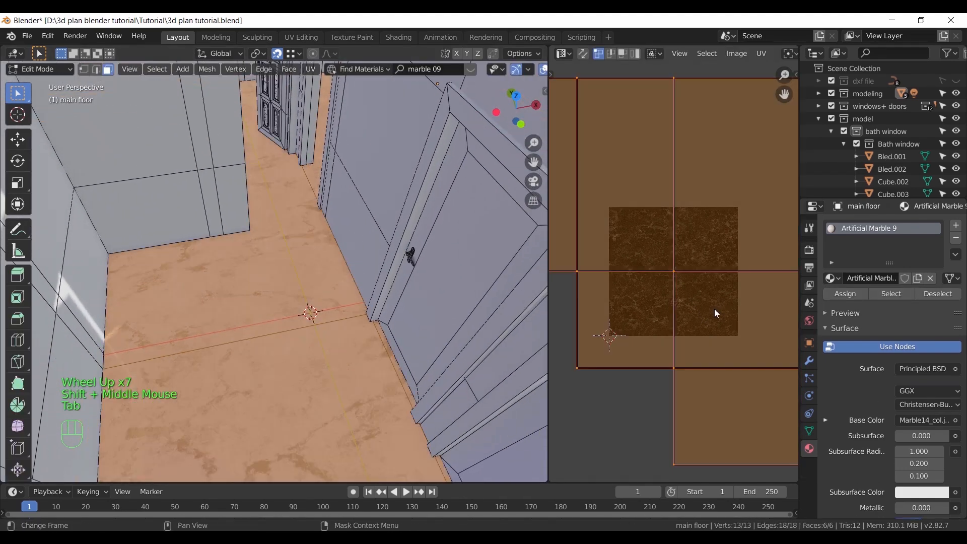
key("s")
key("KP_3")
left_click(711, 321)
key("Tab")
middle_click_drag(302, 353, 317, 304)
scroll(317, 304, "down", 8)
middle_click_drag(266, 229, 289, 261)
In top view, add a horizontal loop cut to the main floor and move it along Y to the small bathroom's door wall
key("KP_7")
scroll(289, 192, "up", 6)
mouse_move(289, 191)
middle_mouse_down("shift")
mouse_move(319, 293)
mouse_move(305, 201)
middle_mouse_up("shift")
key("Tab")
scroll(388, 304, "down", 2)
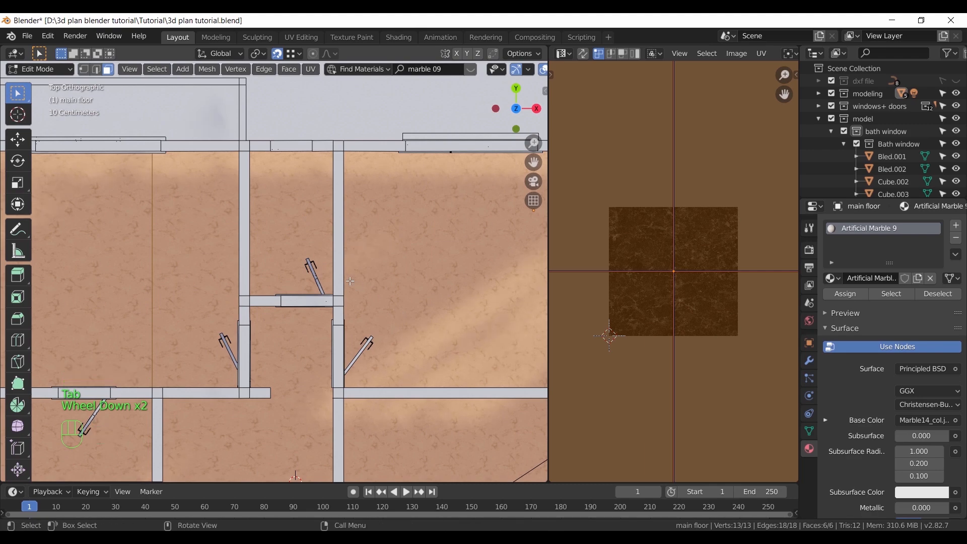
scroll(350, 281, "down", 3)
right_click(215, 286)
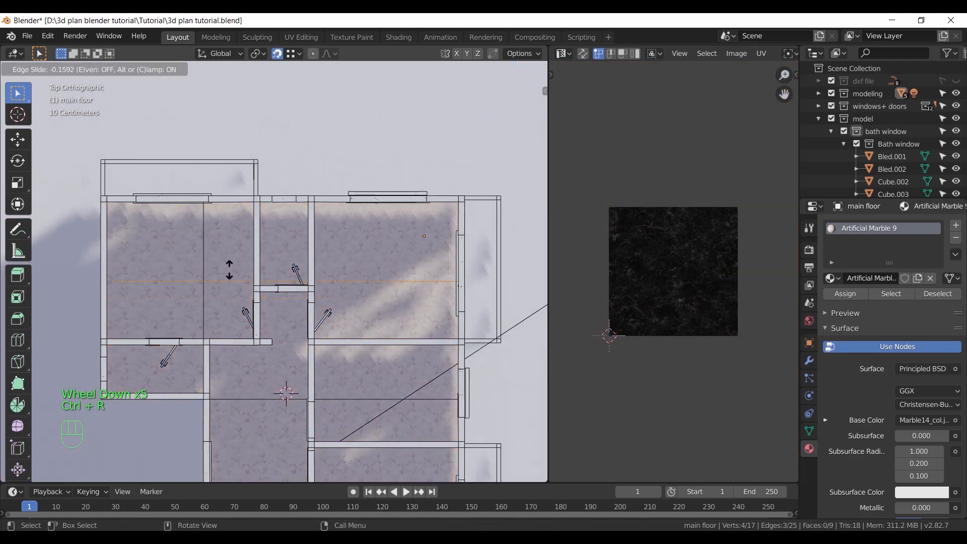
scroll(228, 281, "up", 3)
key("g")
key("y")
left_click(227, 277)
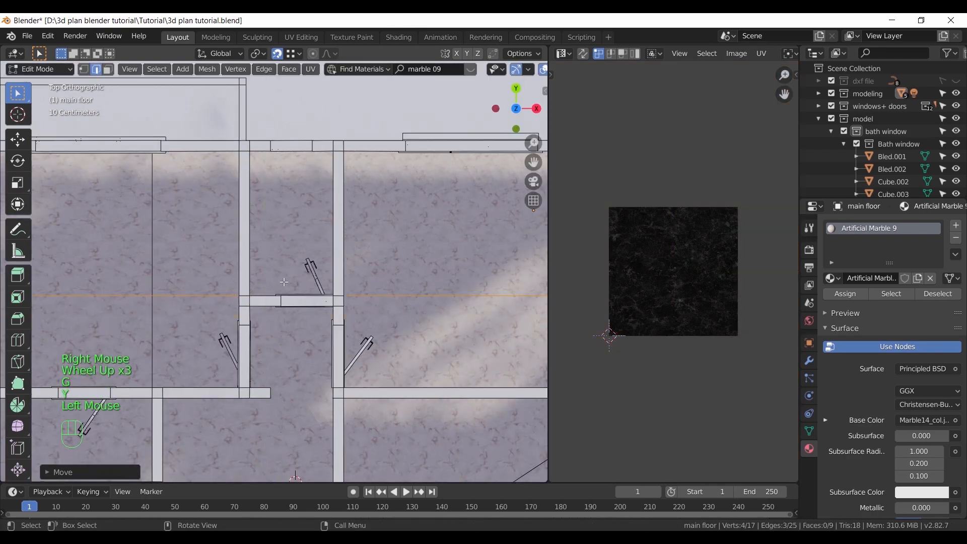
Add a vertical loop cut through the large upper-right room's floor and move it along X to the bathroom's right wall
scroll(387, 272, "down", 3)
key("ctrl+r")
left_click(373, 264)
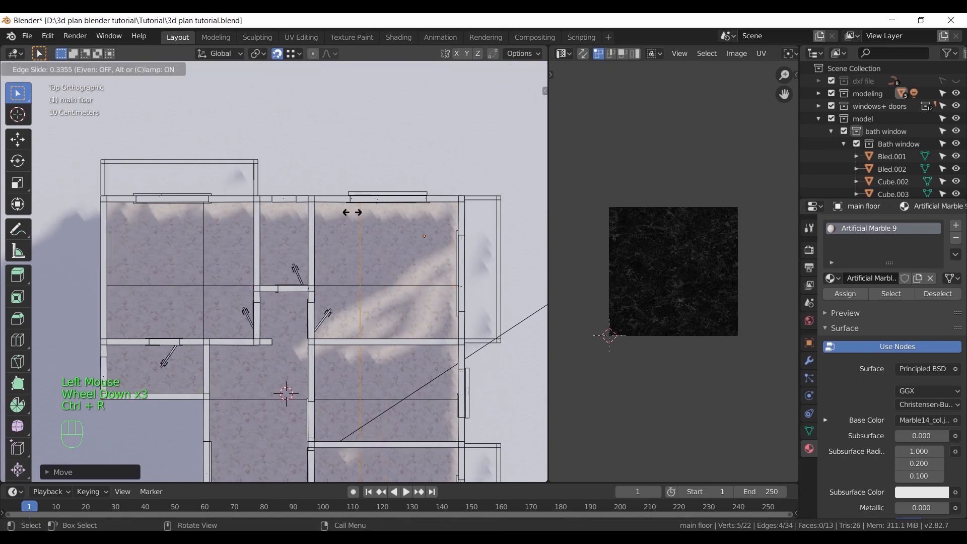
right_click(358, 256)
scroll(358, 255, "up", 2)
key("g")
key("x")
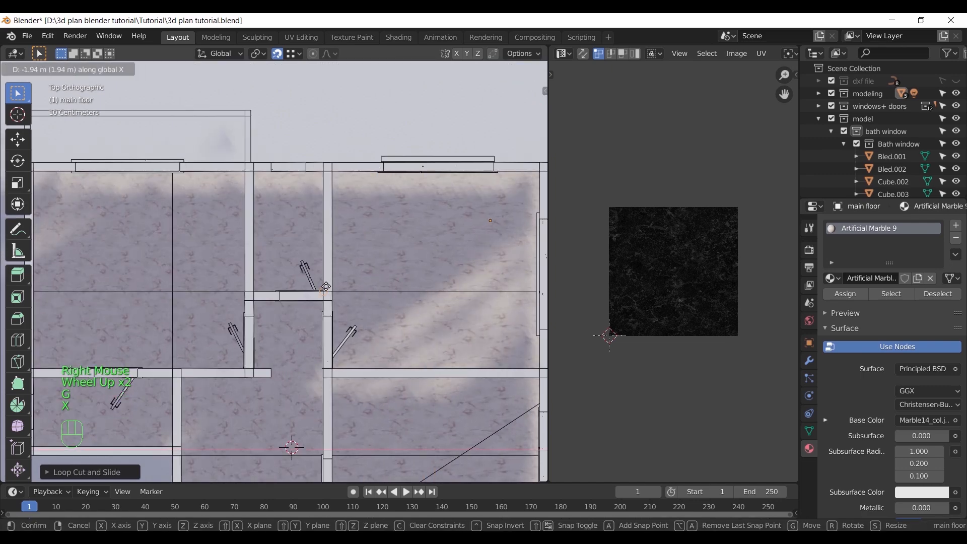
left_click(210, 267)
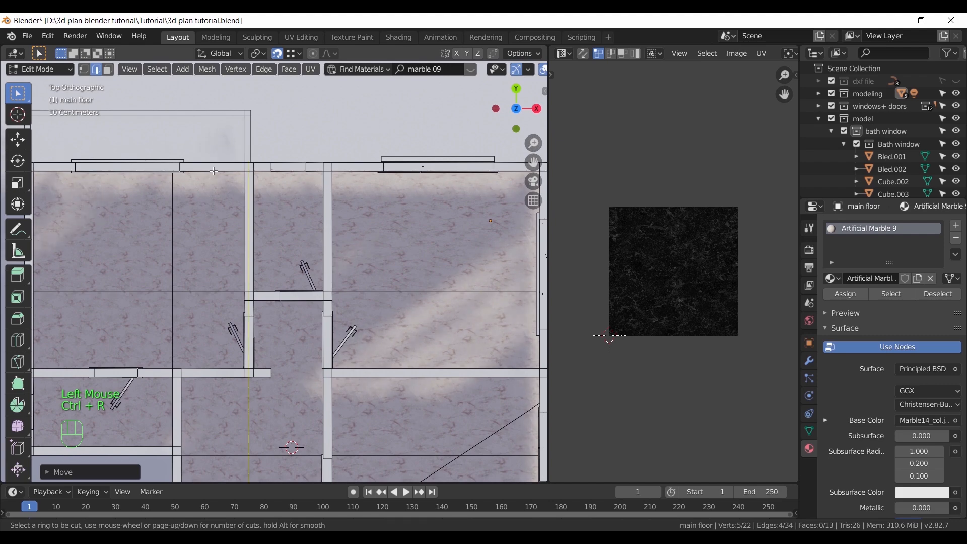
Add another vertical loop cut to the main floor and align it along X with the bathroom's left wall
left_click(218, 265)
right_click(221, 274)
scroll(236, 287, "up", 2)
key("g")
key("x")
left_click(255, 295)
scroll(262, 287, "down", 4)
middle_click_drag(262, 288, 286, 264, "shift")
scroll(286, 264, "up", 2)
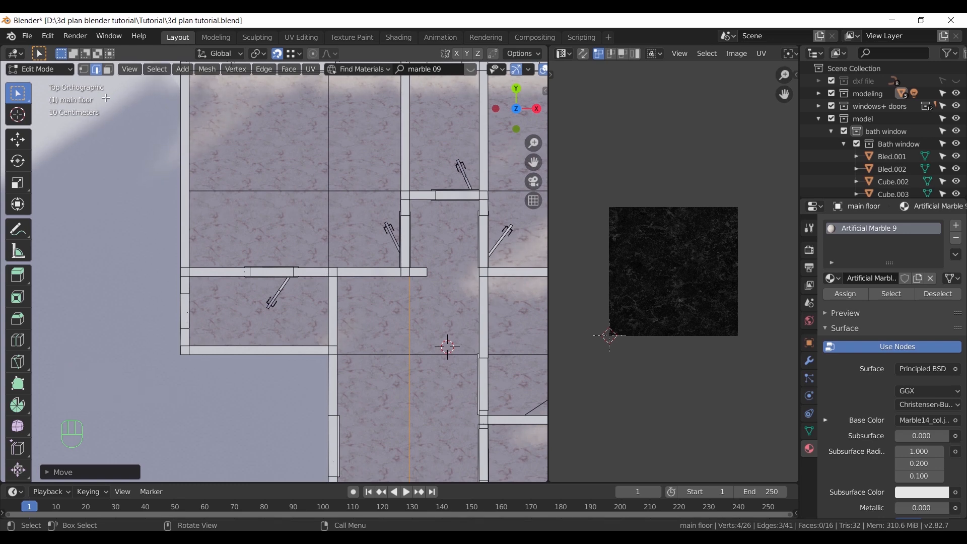
Add a horizontal loop cut and move it along Y to the door wall above the small lower-left room
left_click(296, 308)
key("ctrl+r")
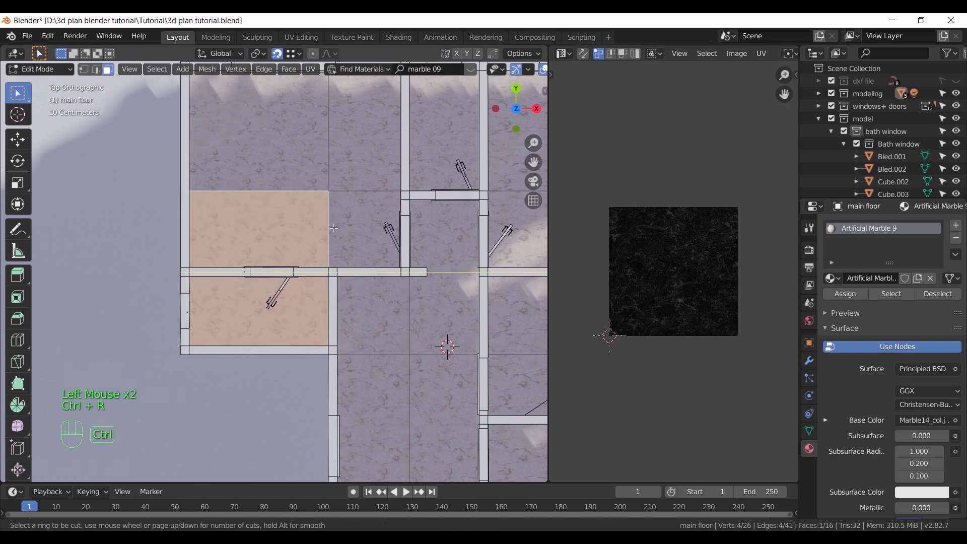
right_click(333, 229)
key("g")
key("y")
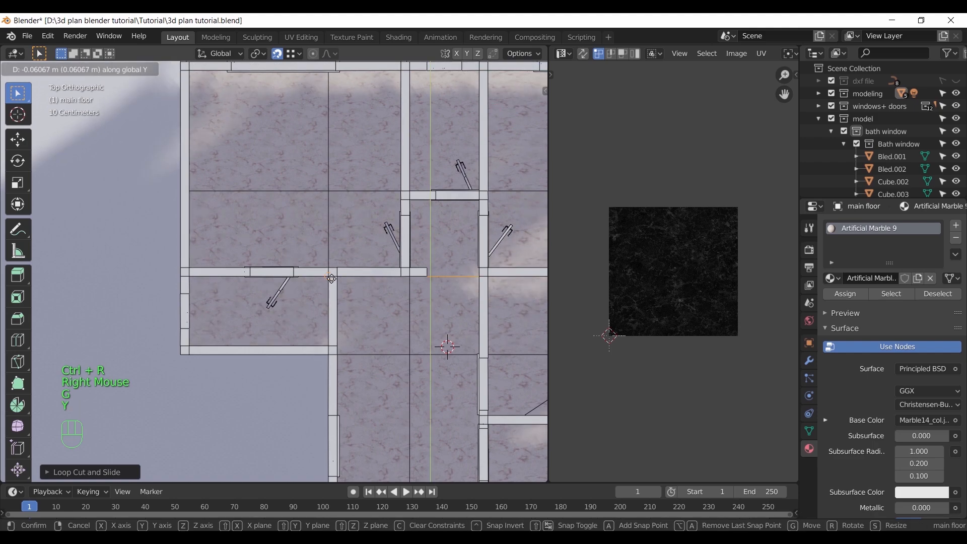
left_click(328, 274)
scroll(327, 273, "down", 2)
middle_click_drag(328, 274, 282, 292, "shift")
Select the floor faces of the two small bathrooms and assign them to a new empty material slot
left_click(107, 69)
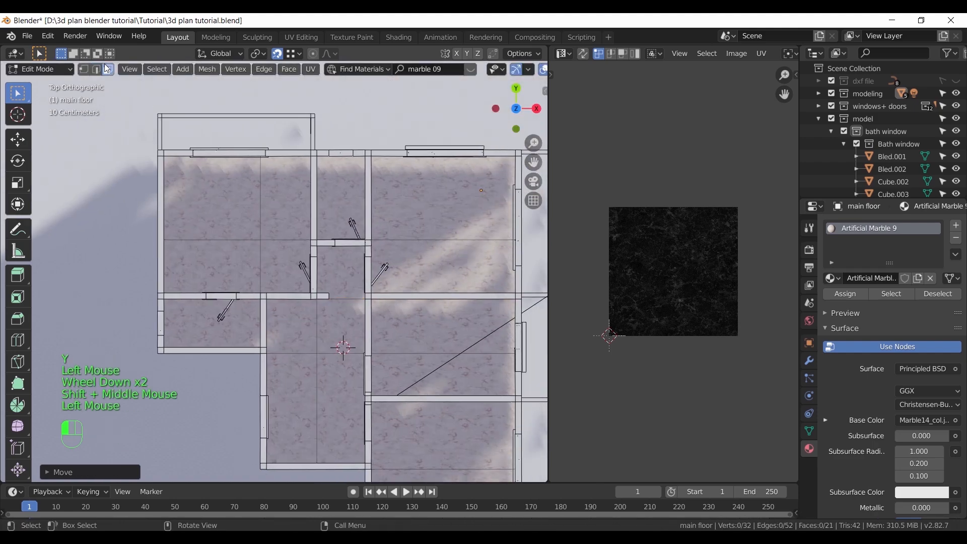
left_click(354, 212)
left_click(229, 313, "shift")
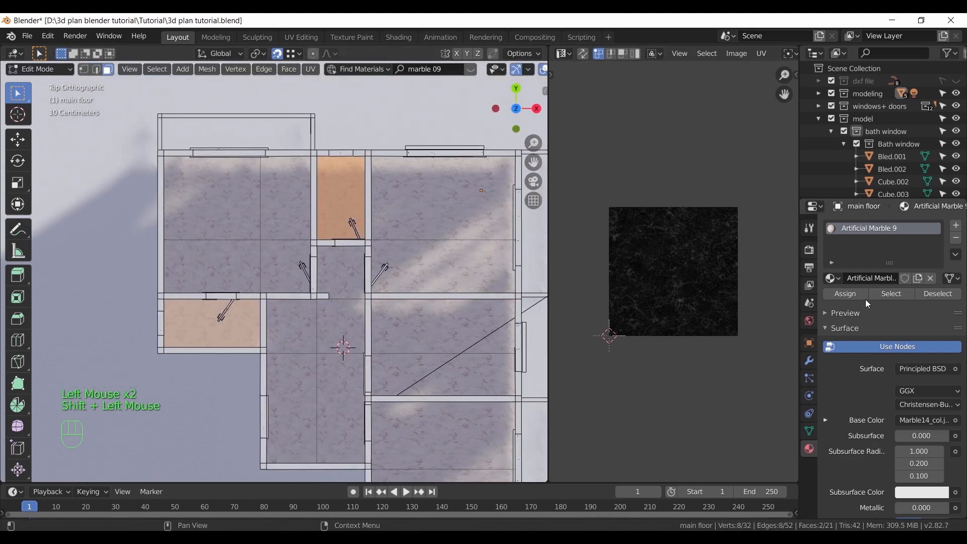
left_click(957, 226)
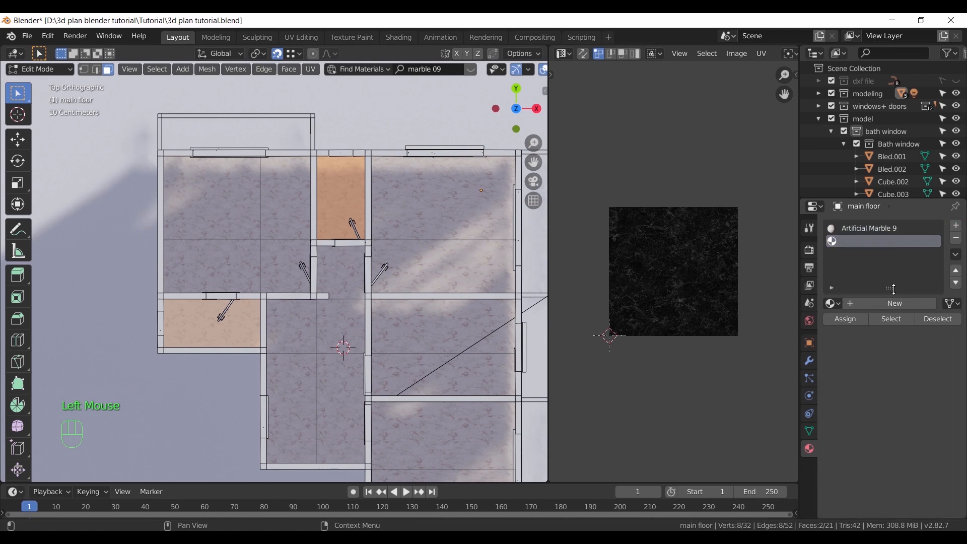
left_click(851, 318)
Select only the Artificial Marble 9 floor faces, excluding the bathroom faces, and unwrap them with Project From View
left_click(851, 232)
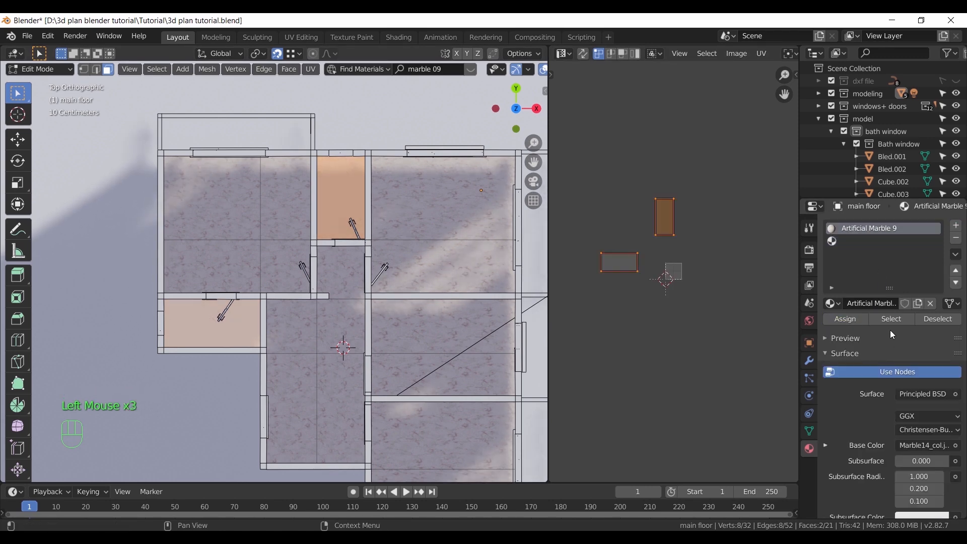
left_click(891, 319)
left_click(853, 242)
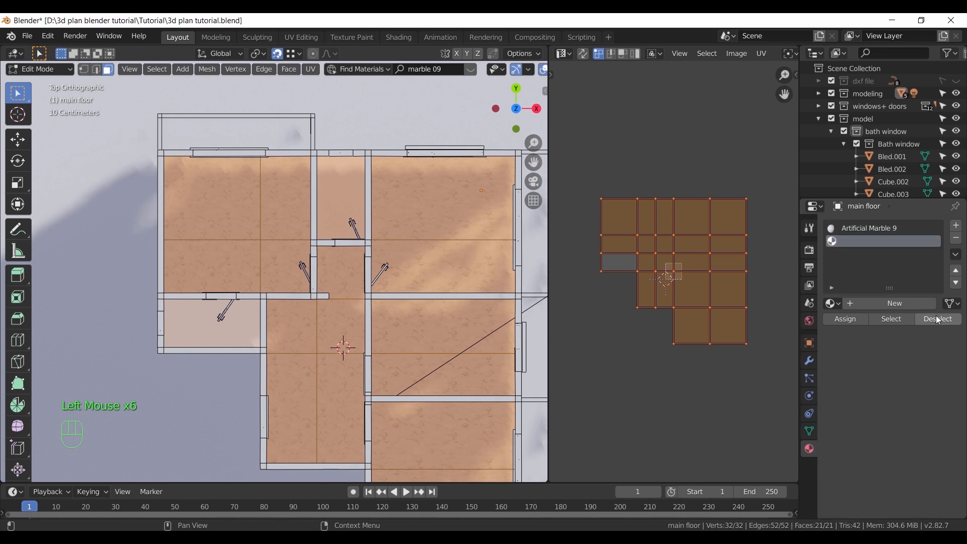
left_click(937, 318)
middle_click_drag(415, 297, 369, 272, "shift")
scroll(378, 258, "up", 2)
scroll(377, 258, "down", 2)
scroll(369, 272, "up", 1)
key("u")
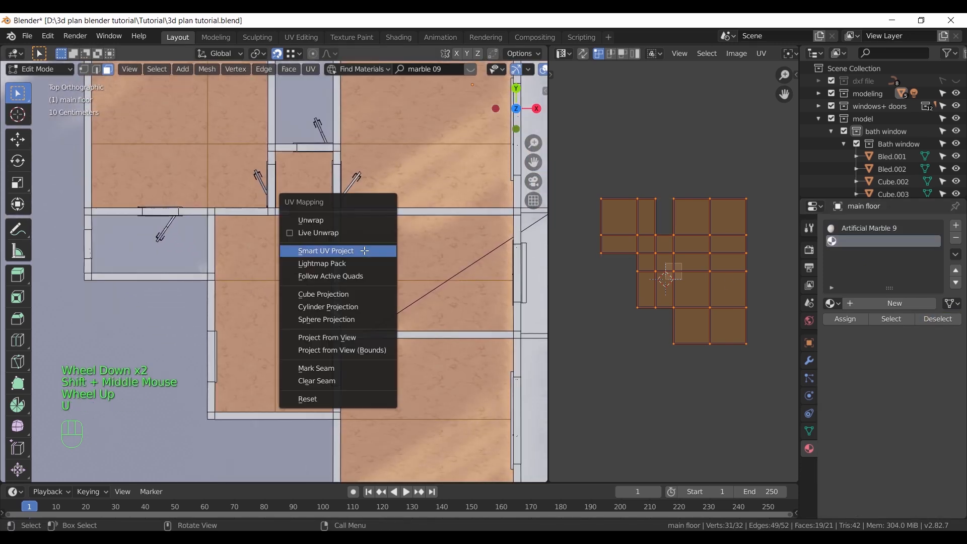
left_click(346, 338)
Scale the projected marble floor UVs by 9 and check the pattern up close in Object Mode
scroll(687, 293, "down", 1)
scroll(703, 288, "up", 3)
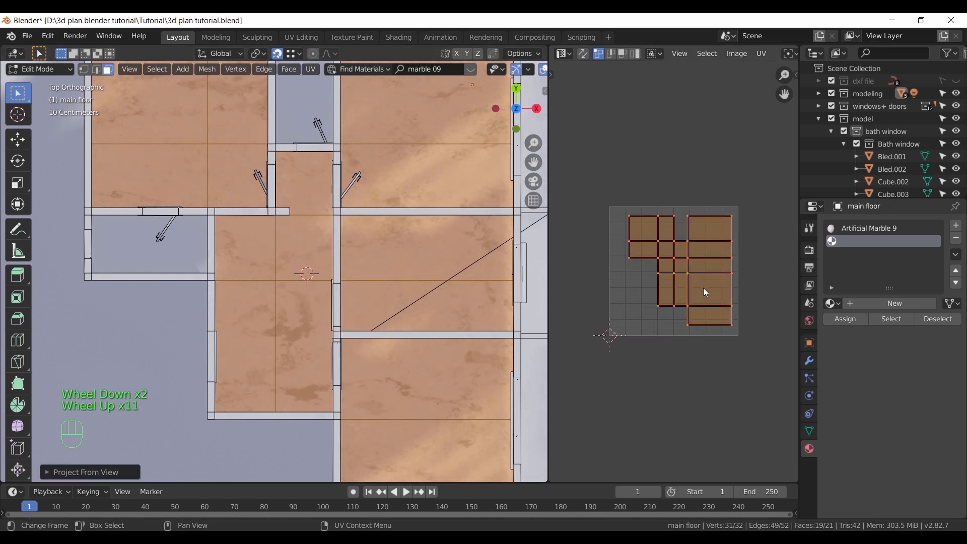
key("s")
key("KP_9")
left_click(747, 329)
middle_click_drag(313, 303, 290, 238)
scroll(310, 331, "up", 9)
key("Tab")
scroll(319, 335, "down", 4)
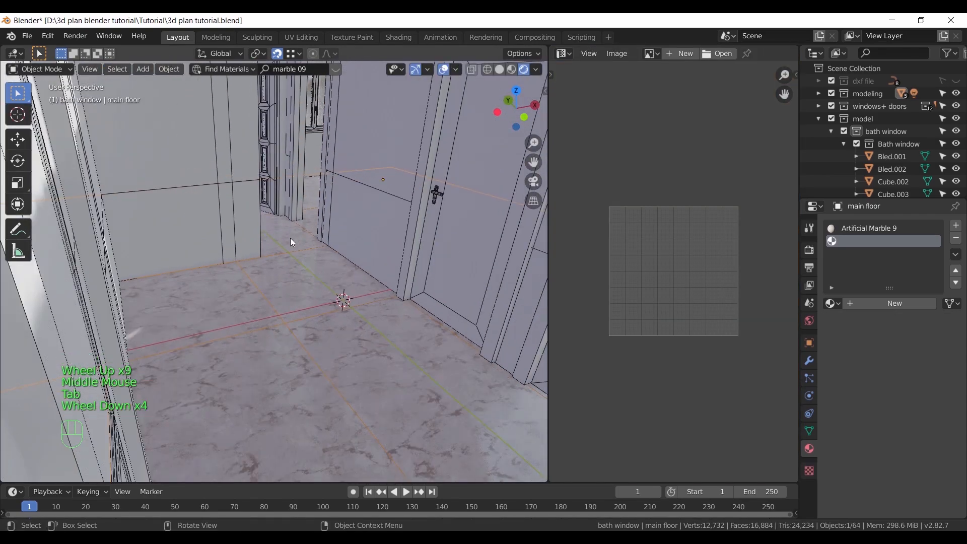
Bring the upper bathroom into view and search BlenderKit materials for "ceramic tile"
scroll(290, 238, "down", 4)
middle_click_drag(288, 275, 277, 372, "shift")
scroll(277, 373, "up", 4)
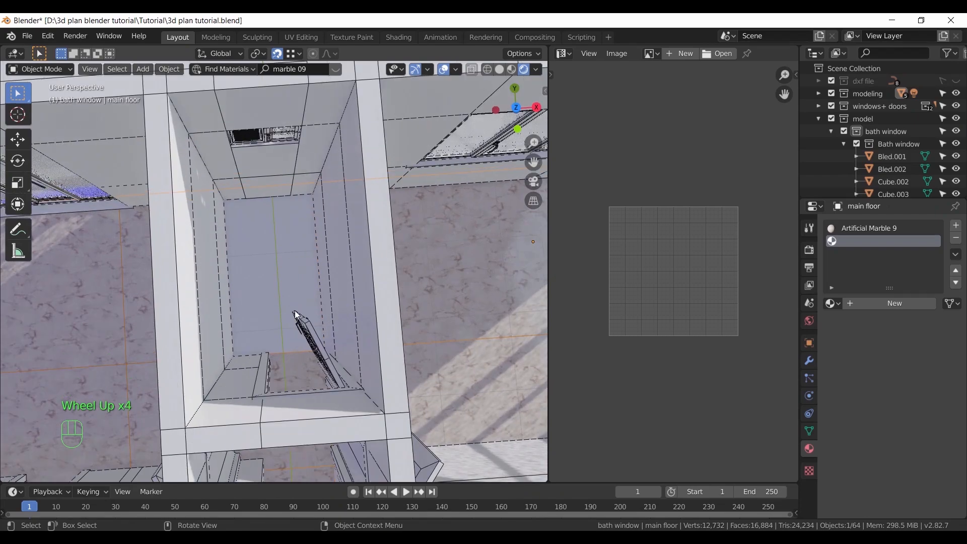
scroll(297, 316, "down", 2)
middle_click_drag(293, 331, 344, 299)
key("n")
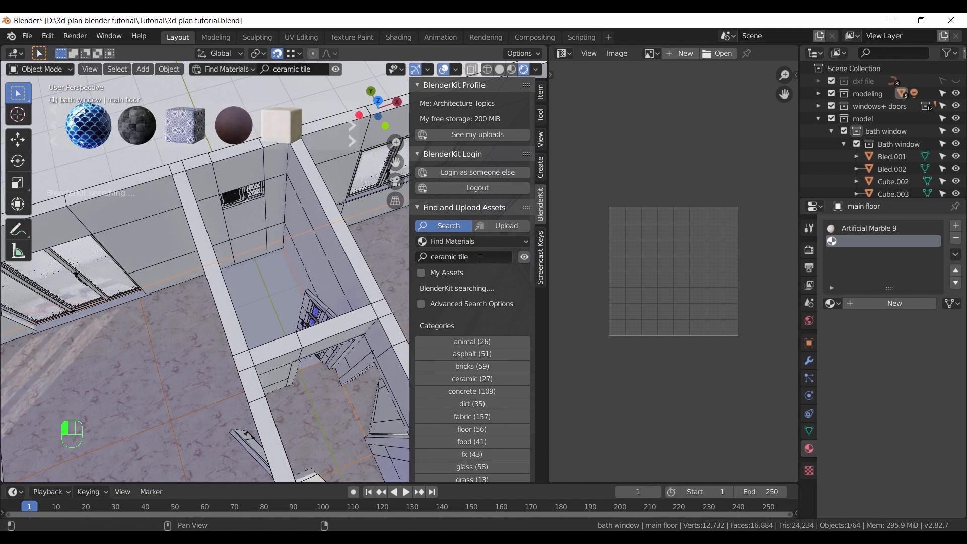
key("n")
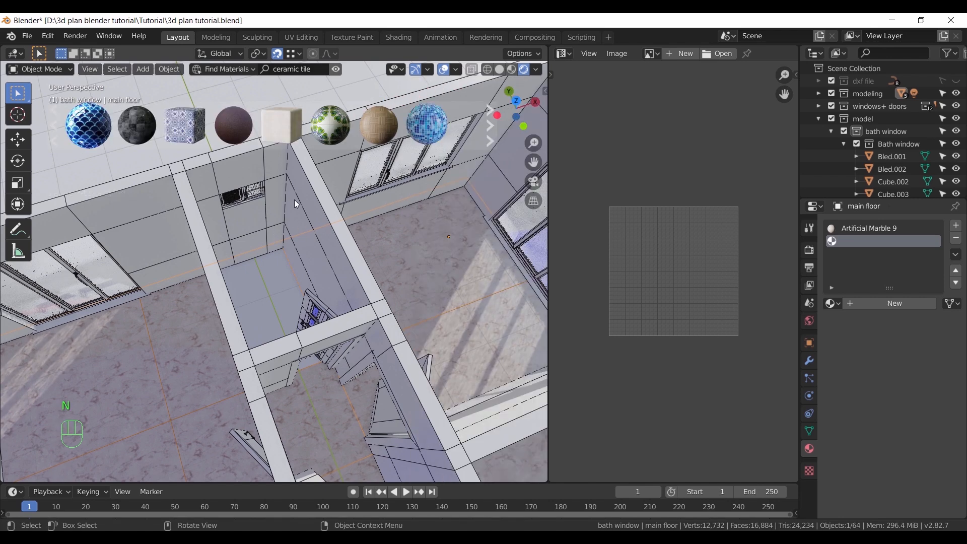
Browse the ceramic tile results and apply the Tiler (Marble tiles) material to the bathroom part of the main floor
mouse_move(275, 132)
mouse_move(440, 137)
left_click(477, 135)
mouse_move(388, 125)
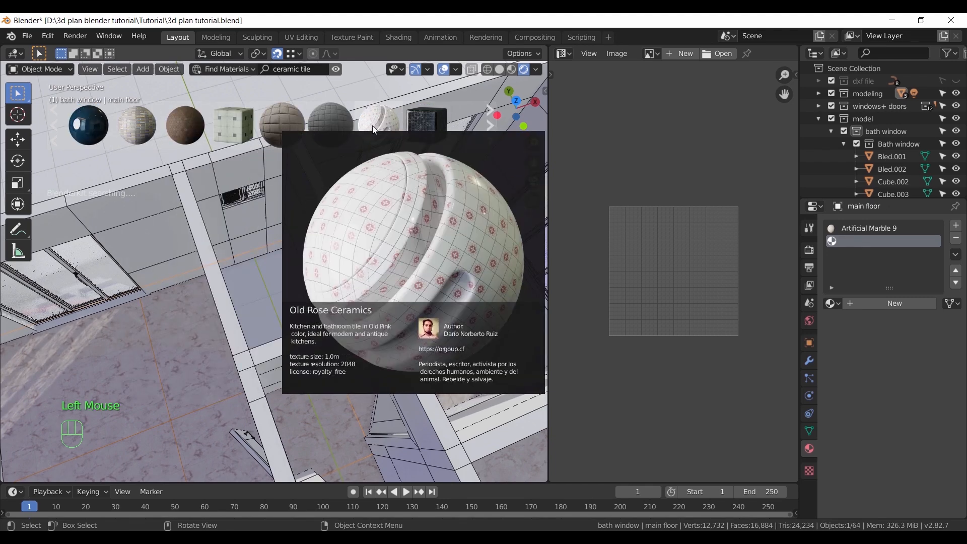
mouse_move(85, 131)
left_click(483, 128)
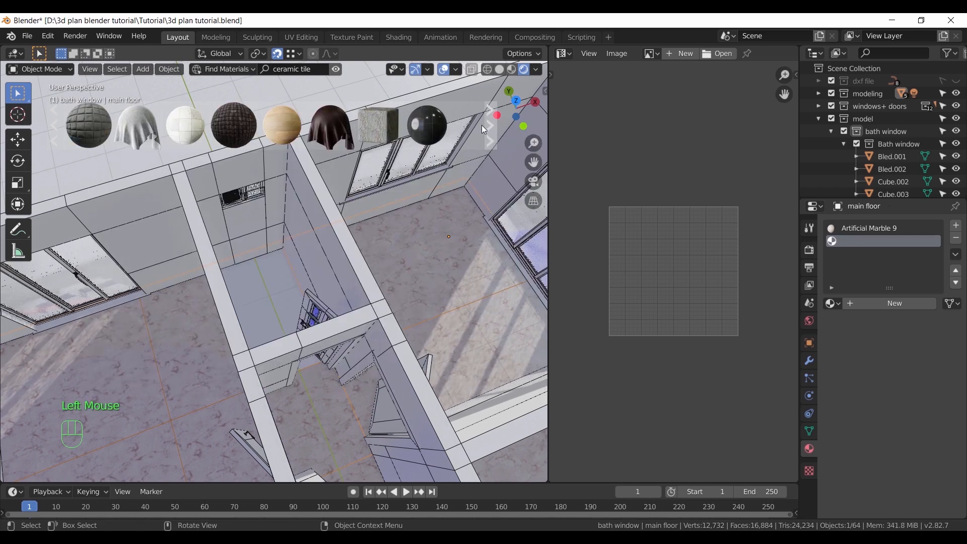
mouse_move(178, 133)
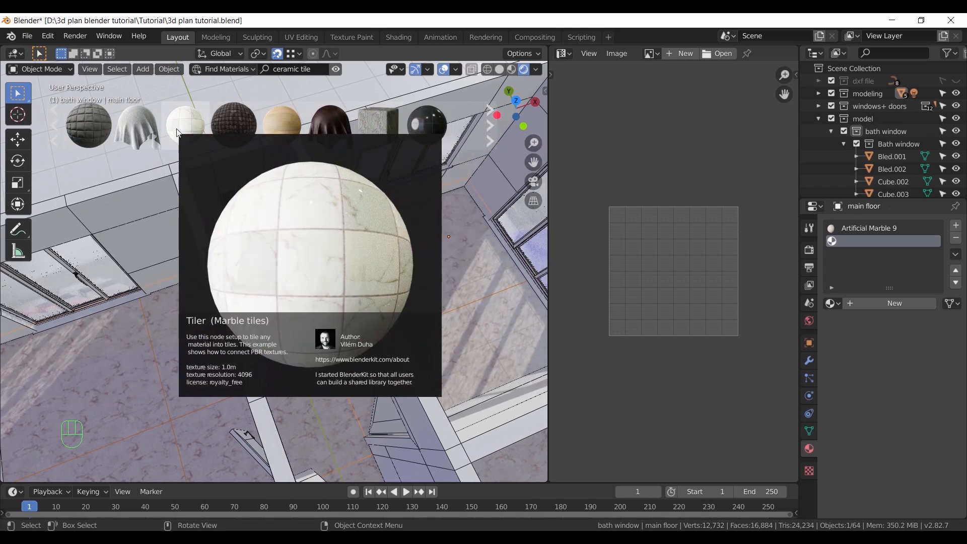
left_click_drag(179, 133, 299, 278)
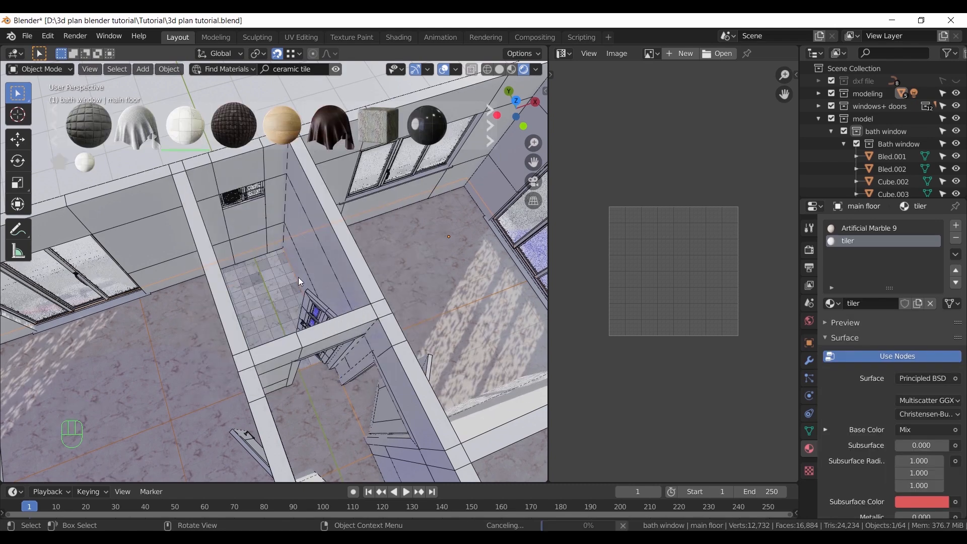
Scale the UVs of the tiled bathroom floor faces by 2 and check the tile size in Object Mode
scroll(282, 302, "up", 9)
scroll(284, 324, "up", 2)
scroll(284, 325, "down", 3)
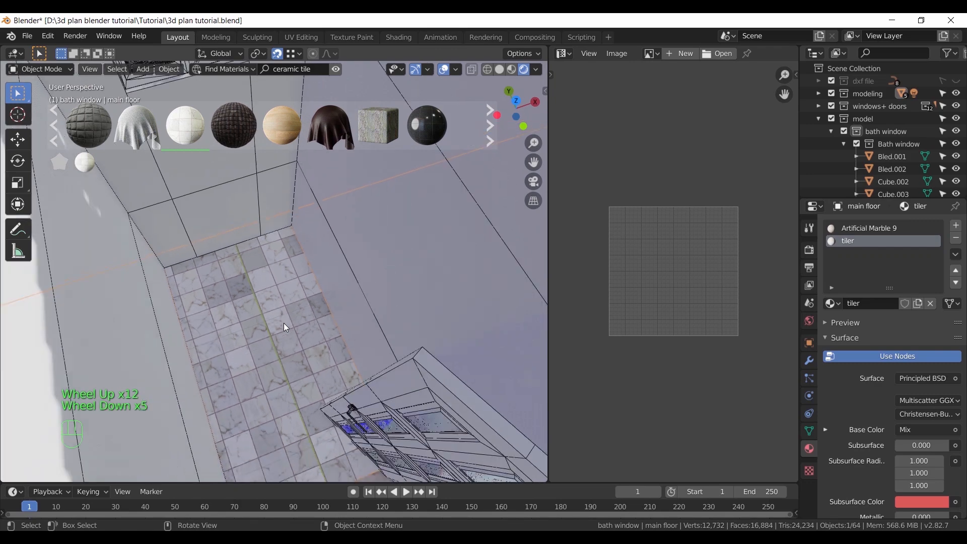
scroll(284, 325, "up", 1)
scroll(284, 325, "down", 4)
key("KP_7")
scroll(317, 272, "down", 11)
middle_click_drag(319, 274, 305, 288, "shift")
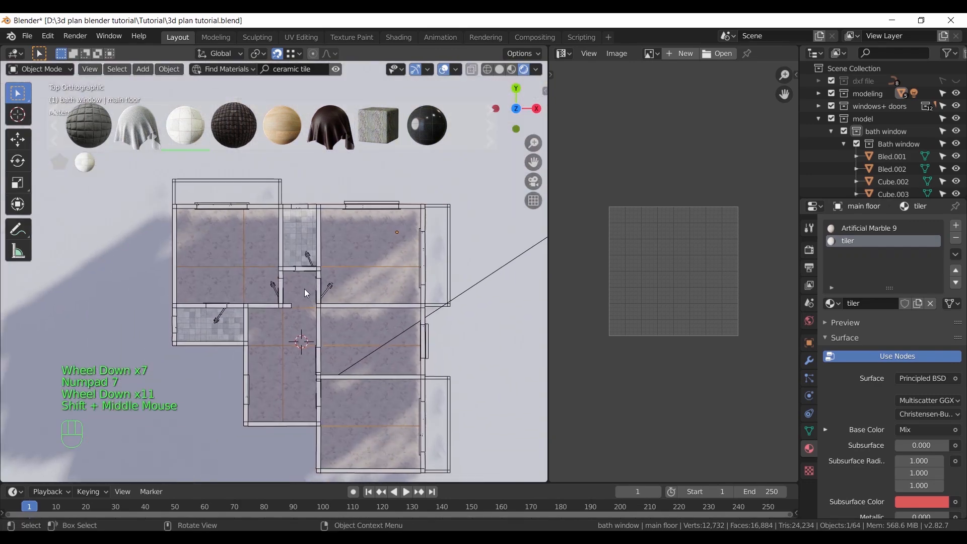
scroll(312, 277, "up", 3)
key("Tab")
scroll(694, 322, "down", 6)
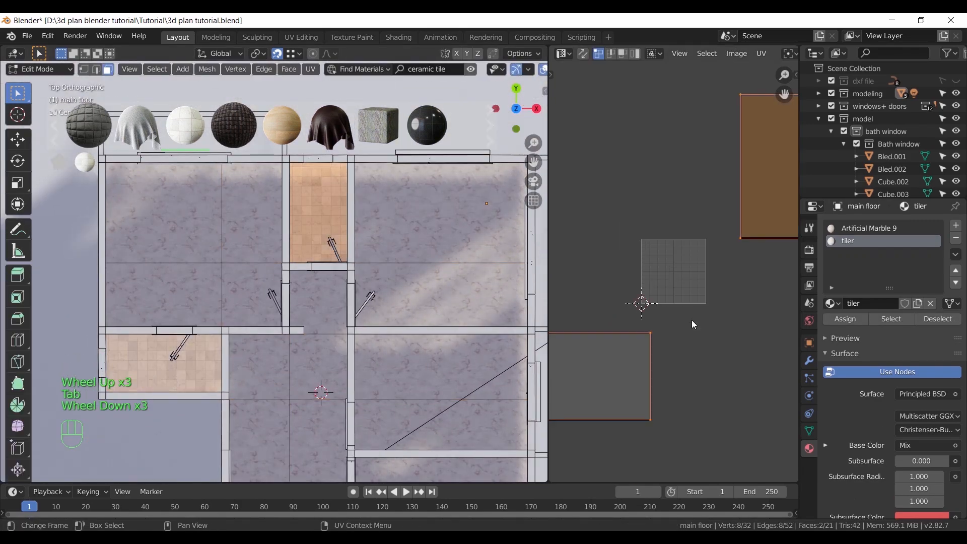
key("s")
key("KP_2")
left_click(700, 332)
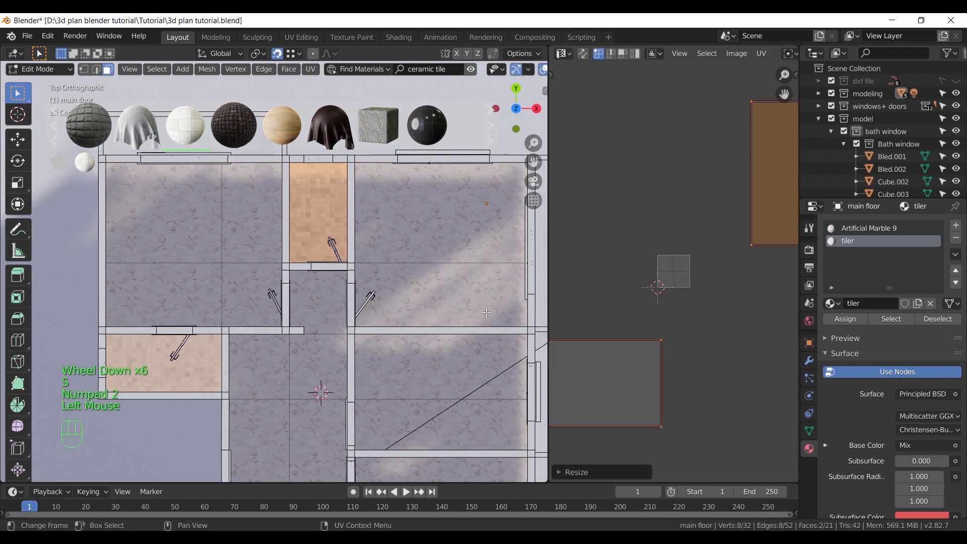
key("Tab")
scroll(347, 253, "up", 6)
middle_click_drag(346, 253, 238, 351, "shift")
middle_click_drag(255, 349, 308, 322)
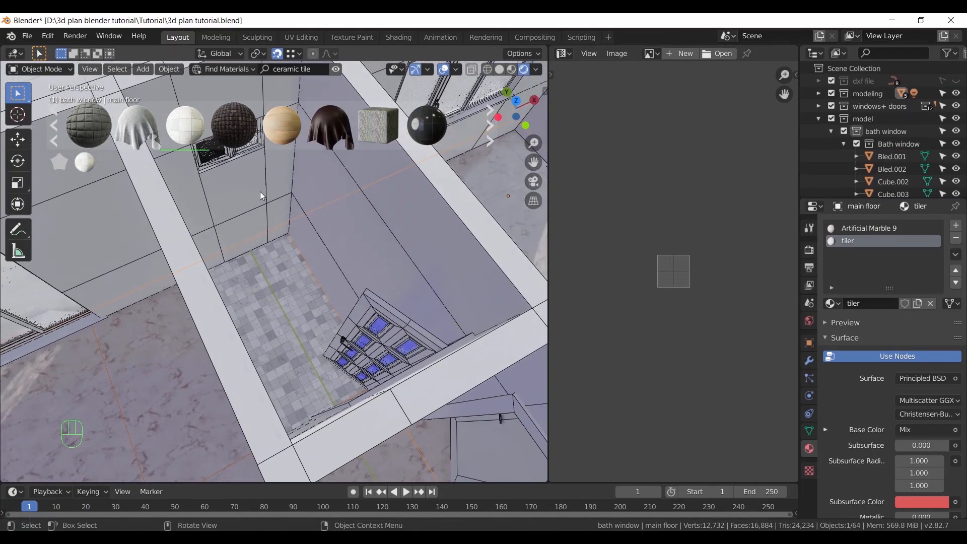
Preview the Old Rose Ceramics result, select the walls object and give it a new material named "base material"
left_click(58, 130)
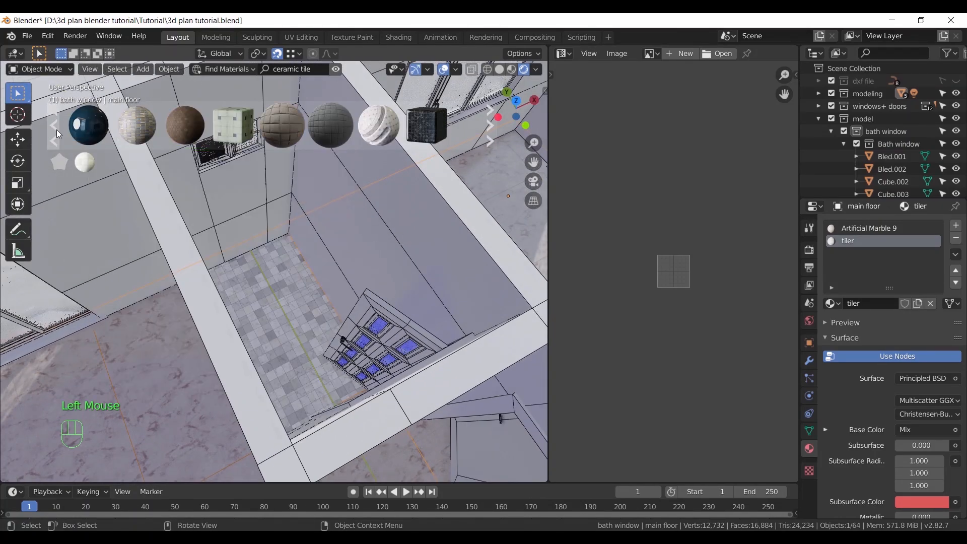
mouse_move(375, 137)
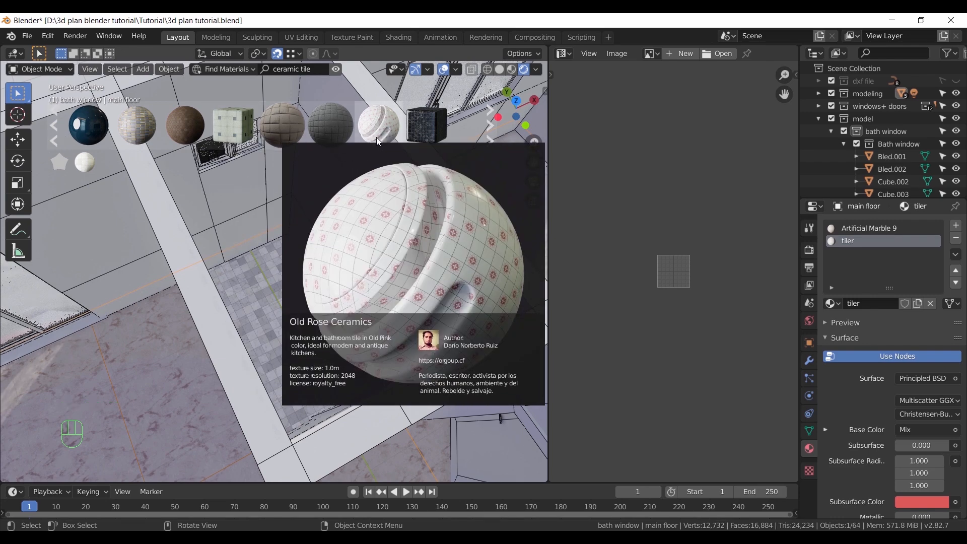
left_click(401, 233)
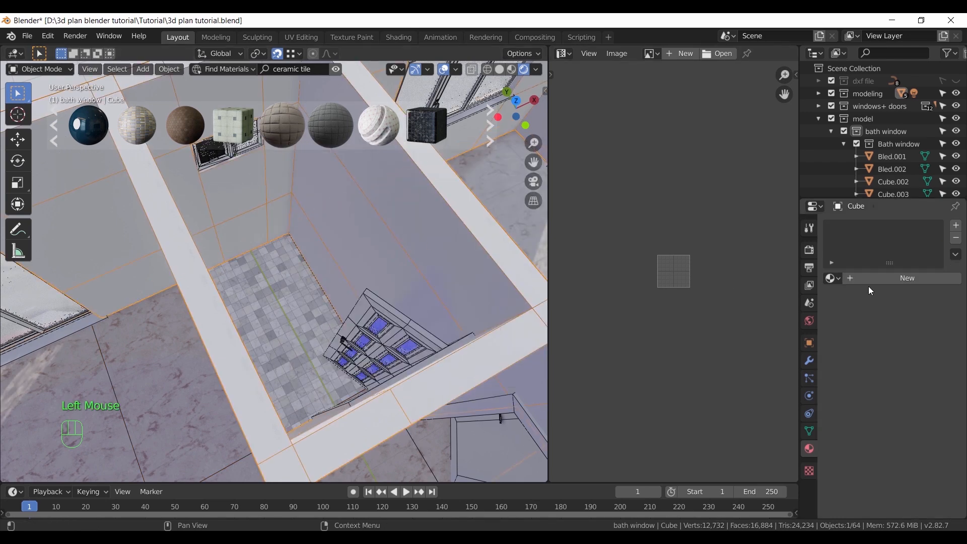
scroll(398, 280, "down", 7)
middle_click_drag(372, 377, 364, 317)
scroll(364, 316, "down", 3)
key("g")
right_click(378, 285)
left_click(393, 283)
key("g")
right_click(386, 230)
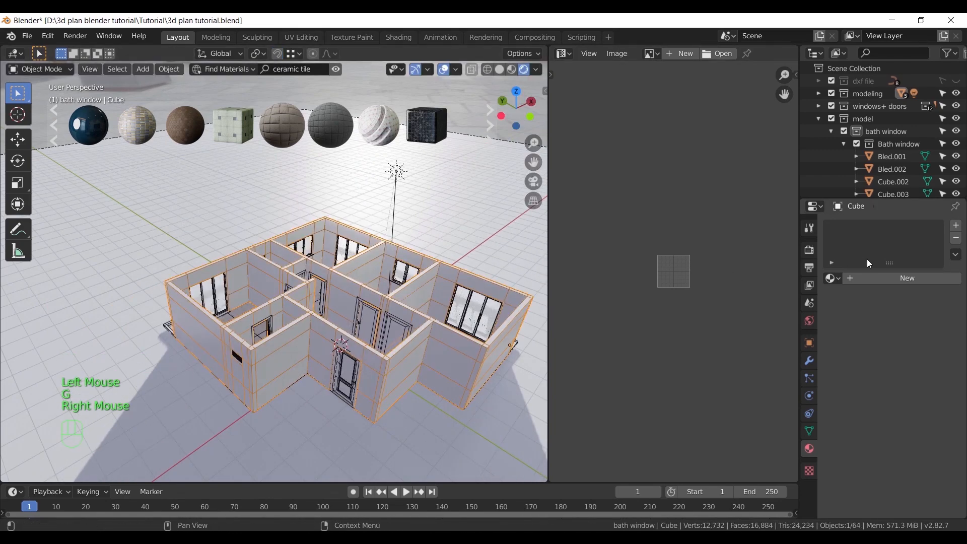
left_click(875, 277)
left_click(853, 226)
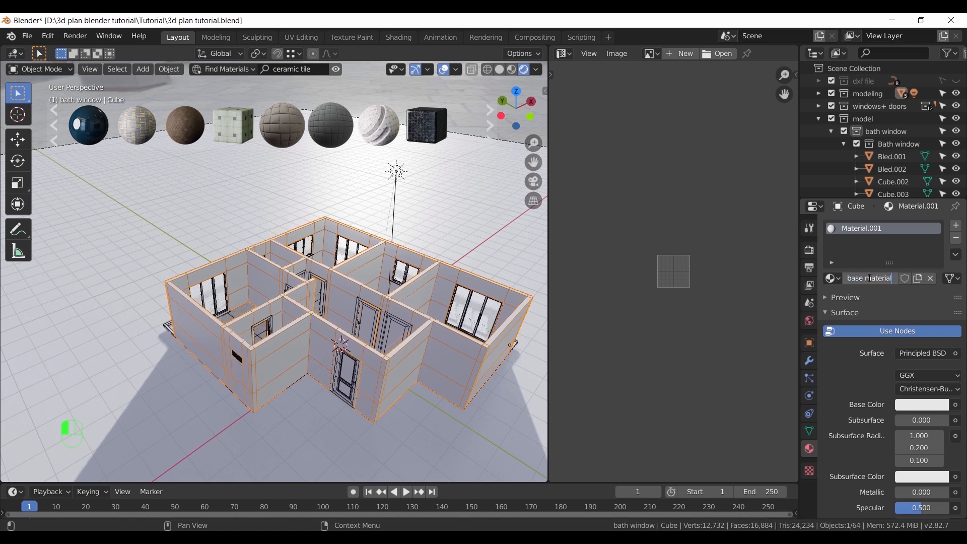
Enter Edit Mode on the walls, hide the asset bar, and select one long wall and the door wall inside the upper bathroom
middle_click_drag(397, 318, 329, 316)
scroll(302, 282, "up", 9)
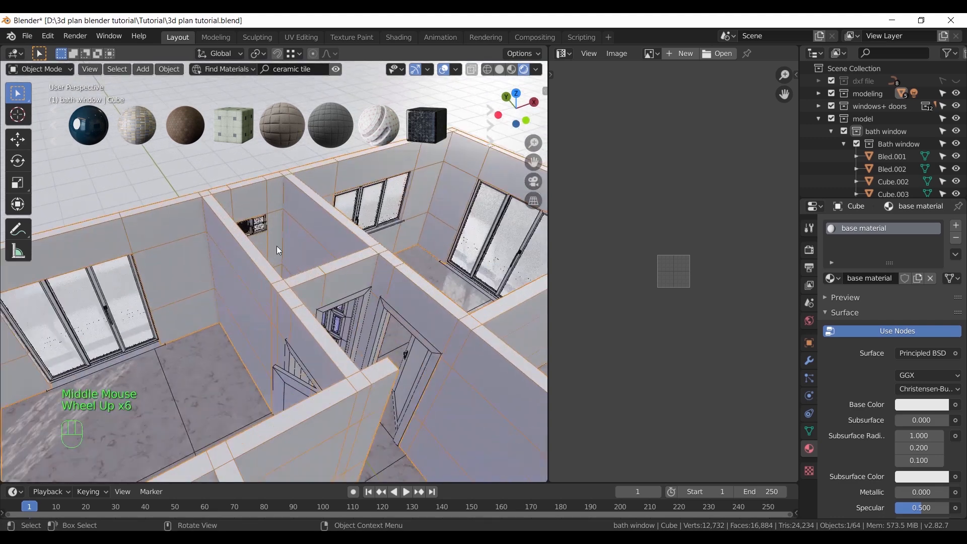
key("Tab")
middle_click_drag(319, 218, 326, 90, "shift")
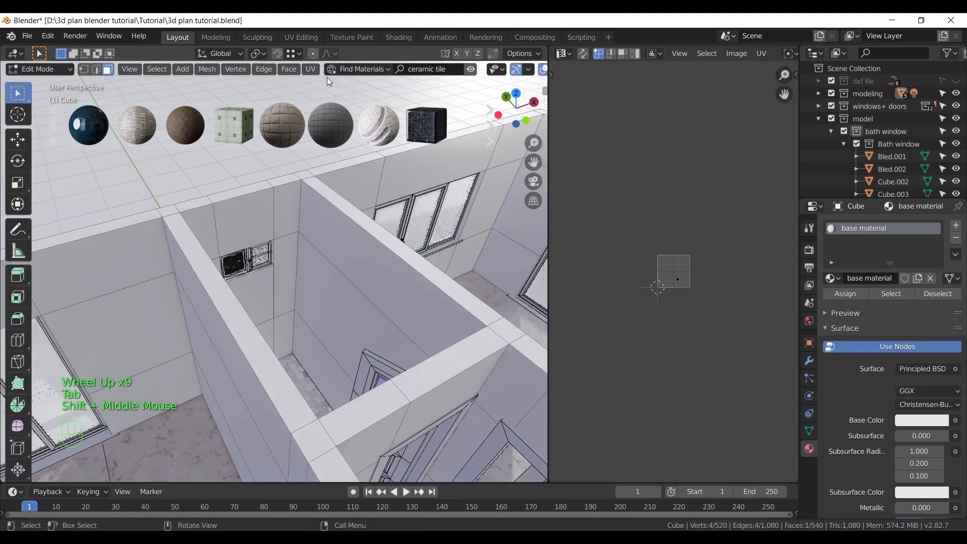
left_click(471, 72)
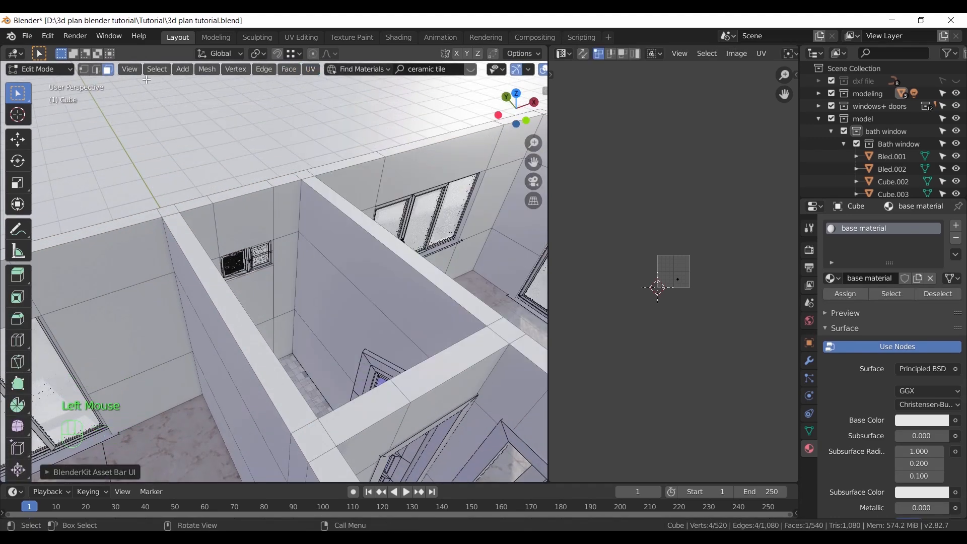
left_click(328, 247)
middle_click_drag(329, 248, 413, 264)
left_click(325, 267, "ctrl")
middle_click_drag(325, 267, 378, 287)
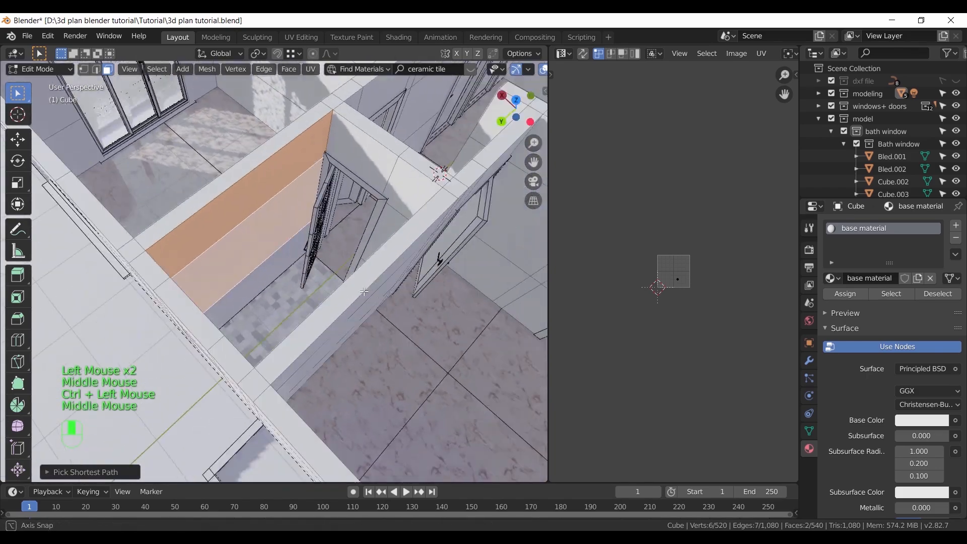
left_click(283, 263, "ctrl")
left_click(360, 161, "ctrl")
left_click(391, 202, "ctrl")
left_click(384, 225, "ctrl")
Add the other long wall and the window wall faces inside the upper bathroom to the selection
middle_click_drag(379, 232, 403, 247)
left_click(220, 263, "ctrl")
left_click(252, 202, "shift")
left_click(253, 237, "shift")
left_click(254, 279, "shift")
left_click(249, 212, "shift")
left_click(341, 214, "ctrl")
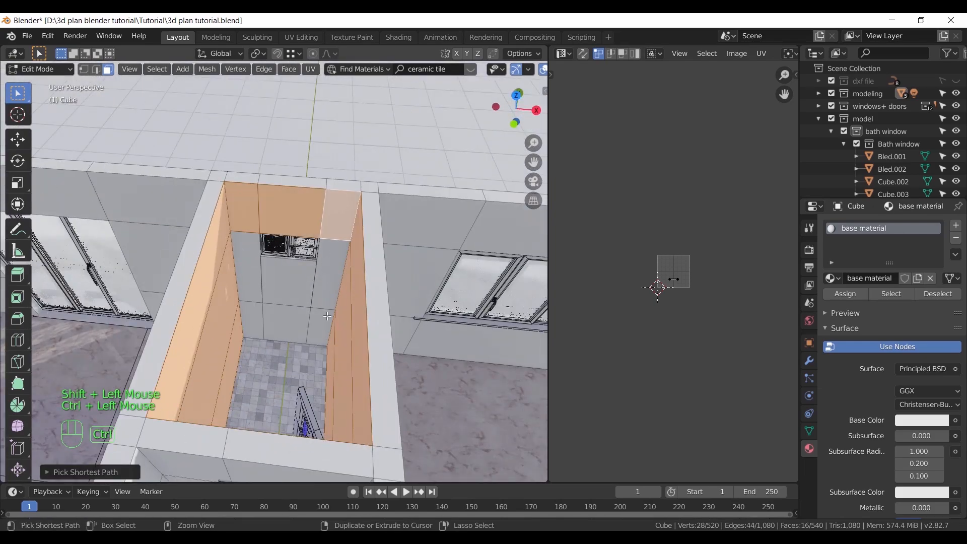
left_click(248, 272, "ctrl")
left_click(285, 282, "shift")
Extend the selection to the inner faces of the lower-left bathroom, starting with its long outer wall and the short wall opposite its window
middle_click_drag(286, 282, 252, 174)
scroll(315, 259, "down", 3)
scroll(252, 173, "up", 2)
left_click(253, 173, "ctrl")
key("ctrl+z")
left_click(253, 168, "shift")
left_click(264, 287, "ctrl")
middle_click_drag(265, 286, 322, 284)
left_click(359, 168, "shift")
left_click(366, 321, "ctrl")
Add the lower-left bathroom's window wall and door wall faces, including any missed inner faces, to the selection
middle_click_drag(365, 320, 453, 335)
middle_click_drag(453, 335, 402, 373, "shift")
left_click(346, 176, "shift")
left_click(442, 217, "ctrl")
left_click(381, 304, "ctrl")
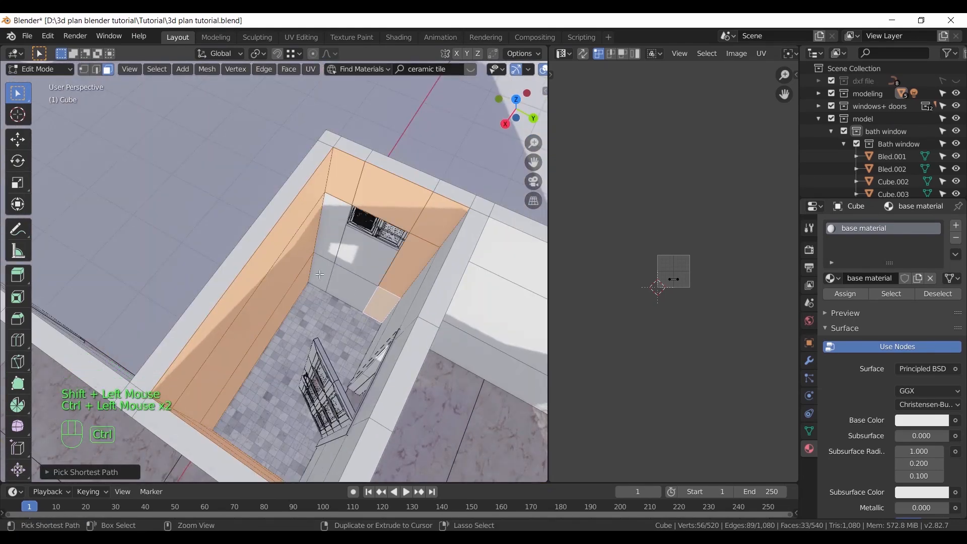
left_click(340, 260, "shift")
middle_click_drag(340, 260, 438, 227)
left_click(384, 177, "shift")
left_click(509, 247, "ctrl")
left_click(468, 287, "ctrl")
middle_click_drag(461, 282, 496, 295)
middle_click_drag(353, 181, 353, 330, "shift")
left_click(307, 219, "shift")
left_click(301, 243, "shift")
scroll(355, 208, "down", 3)
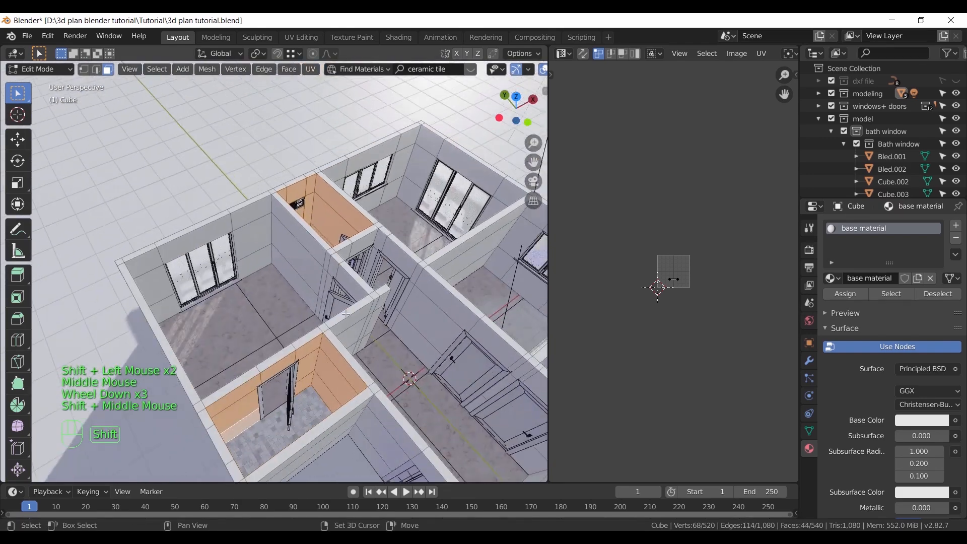
Assign the selected bathroom wall faces to a new empty material slot and reselect them by that slot
scroll(352, 323, "up", 3)
left_click(956, 225)
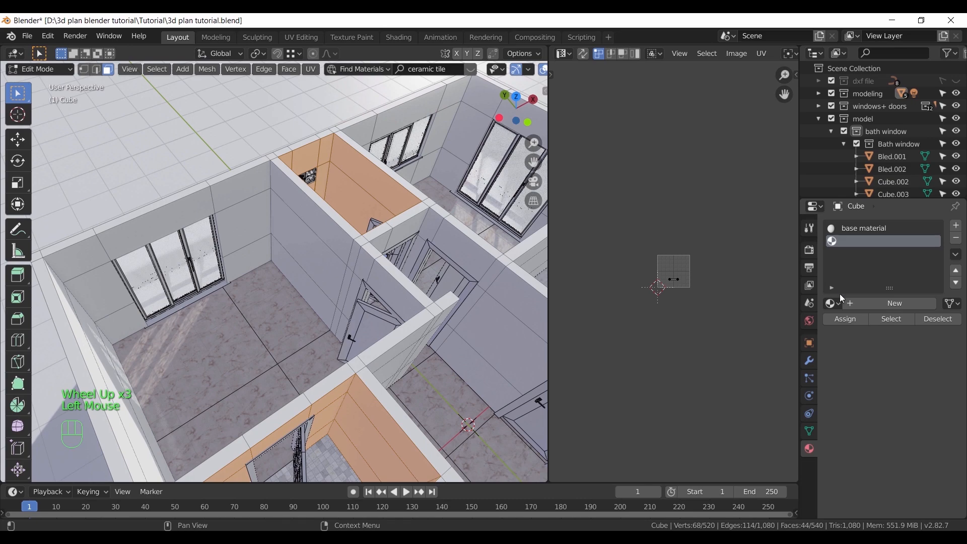
left_click(842, 319)
middle_click_drag(385, 214, 352, 285, "shift")
scroll(331, 272, "up", 8)
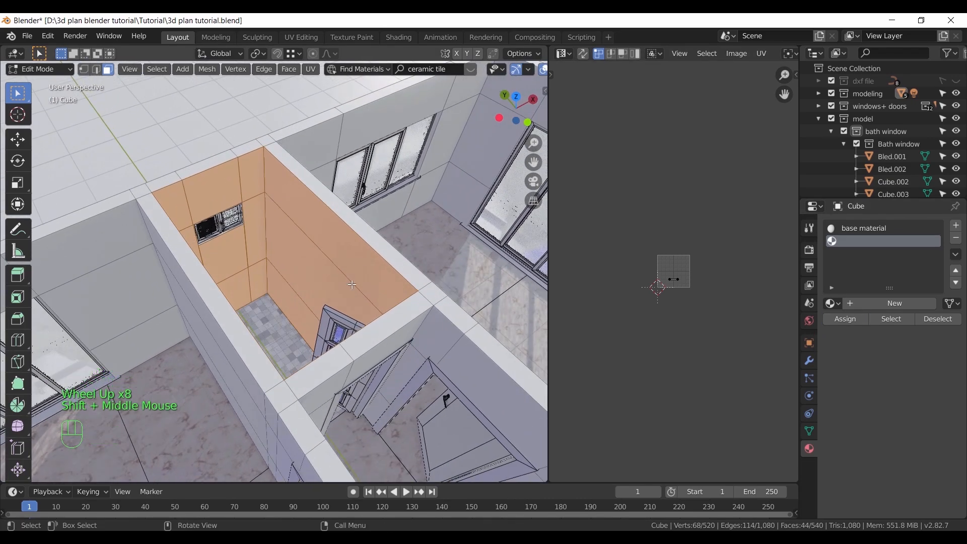
left_click(352, 285)
left_click(866, 319)
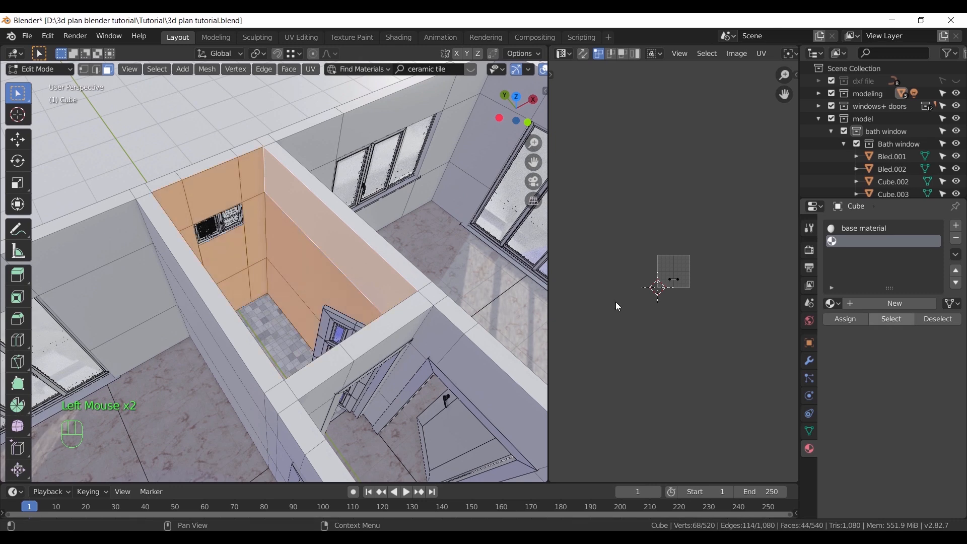
Apply the Old Rose Ceramics material from the BlenderKit results to the bathroom walls and hide the asset bar
scroll(340, 261, "up", 7)
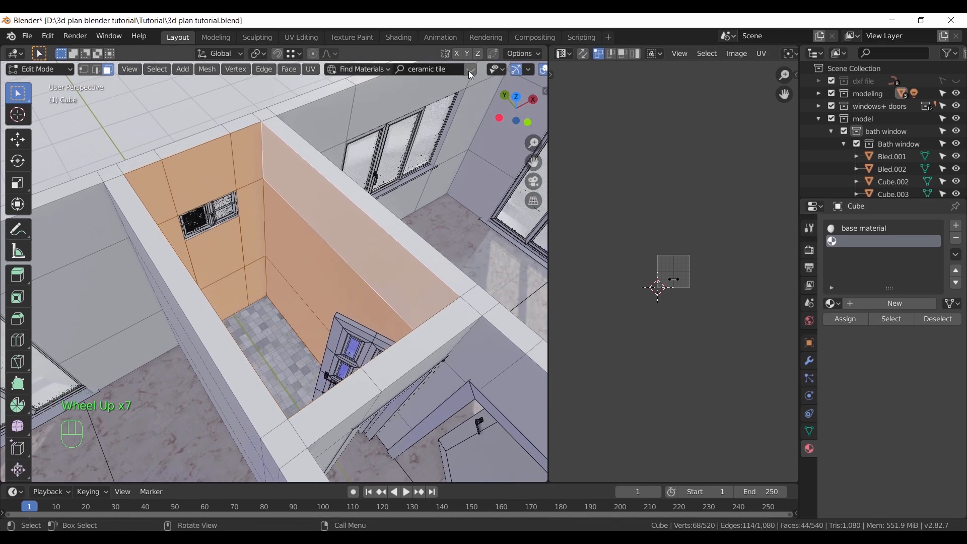
left_click(469, 70)
left_click_drag(376, 129, 338, 234)
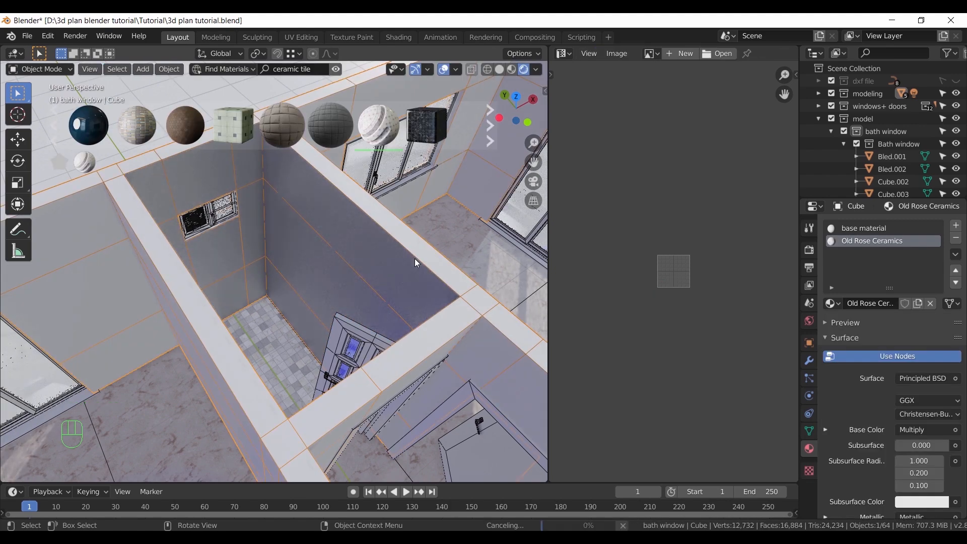
left_click(337, 69)
middle_click_drag(394, 232, 286, 225)
key("ctrl+z")
key("ctrl+z")
key("ctrl+z")
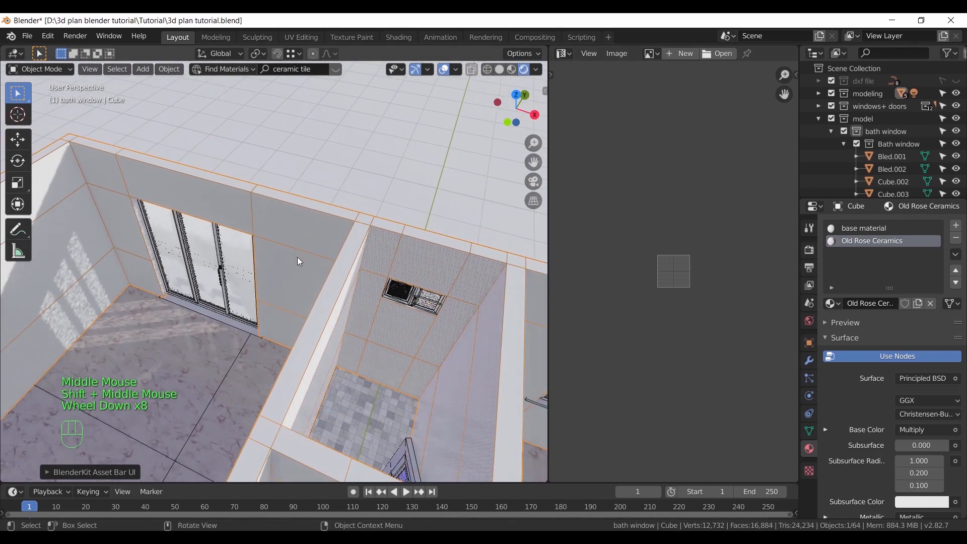
Unwrap the selected bathroom wall faces in Edit Mode and return to Object Mode
scroll(387, 245, "up", 3)
mouse_move(387, 245)
middle_mouse_down()
mouse_move(362, 236)
mouse_move(389, 241)
middle_mouse_up()
key("u")
left_click(391, 241)
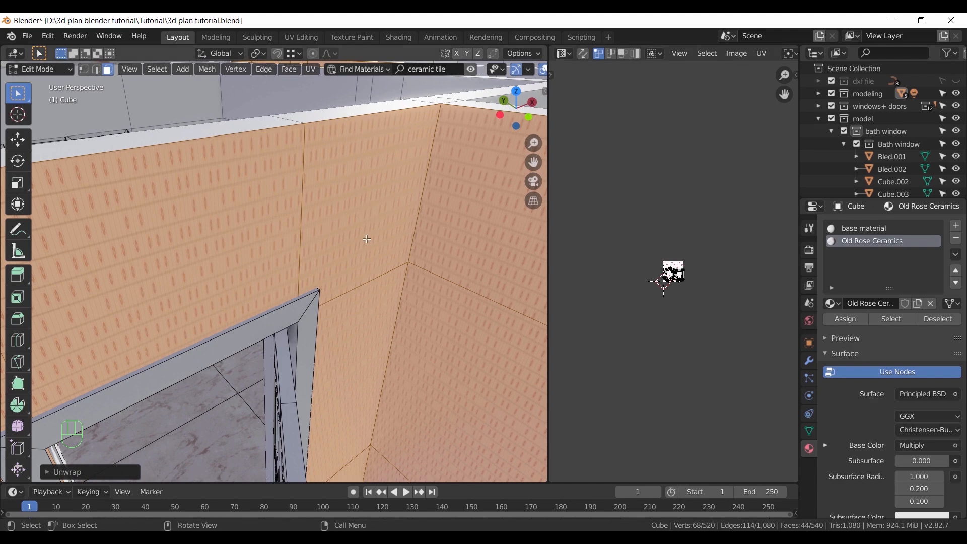
key("Tab")
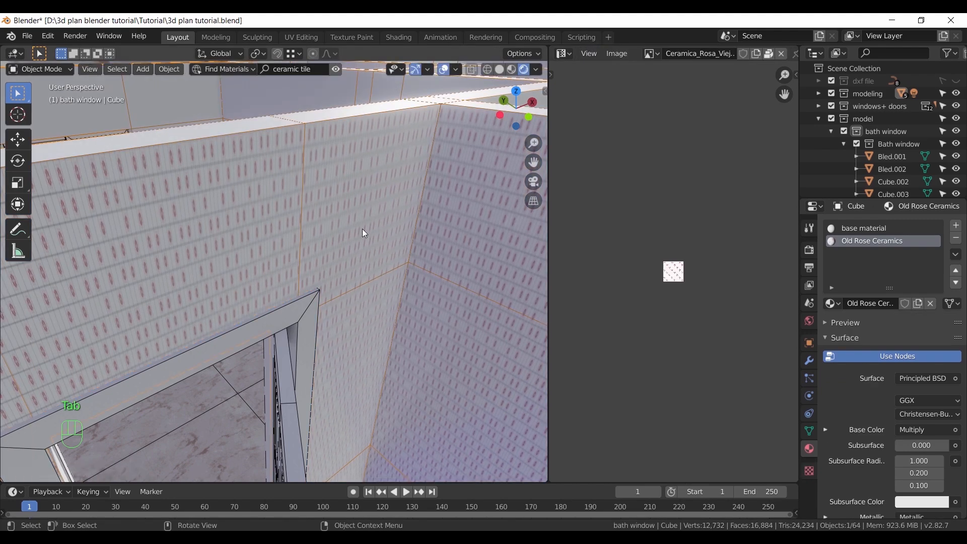
Apply the scale of the walls object and check the tile pattern in both bathrooms
key("ctrl+a")
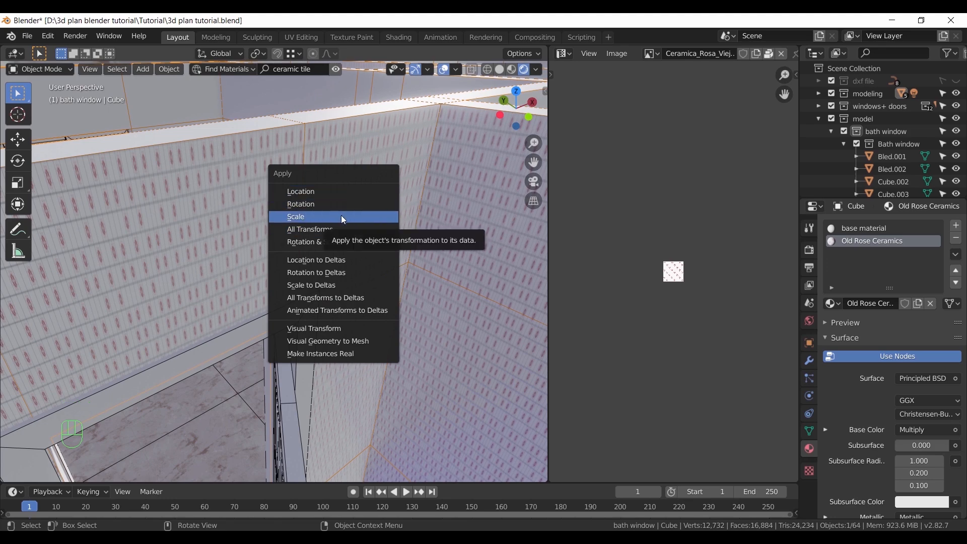
left_click(341, 217)
scroll(342, 218, "down", 7)
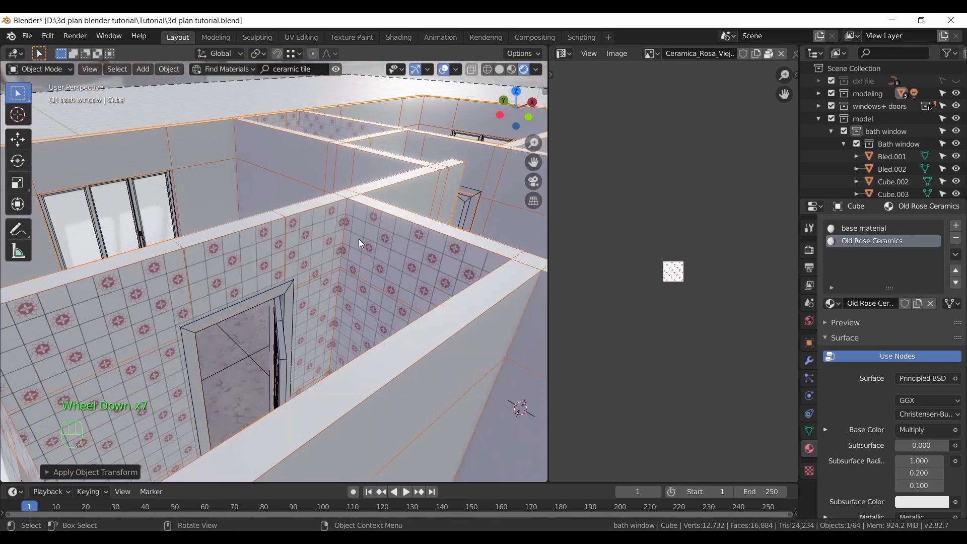
middle_click_drag(358, 235, 246, 257)
scroll(355, 271, "down", 5)
middle_click_drag(355, 271, 302, 252)
middle_click_drag(302, 252, 344, 249, "shift")
scroll(317, 242, "up", 5)
scroll(329, 250, "up", 1)
scroll(328, 249, "down", 8)
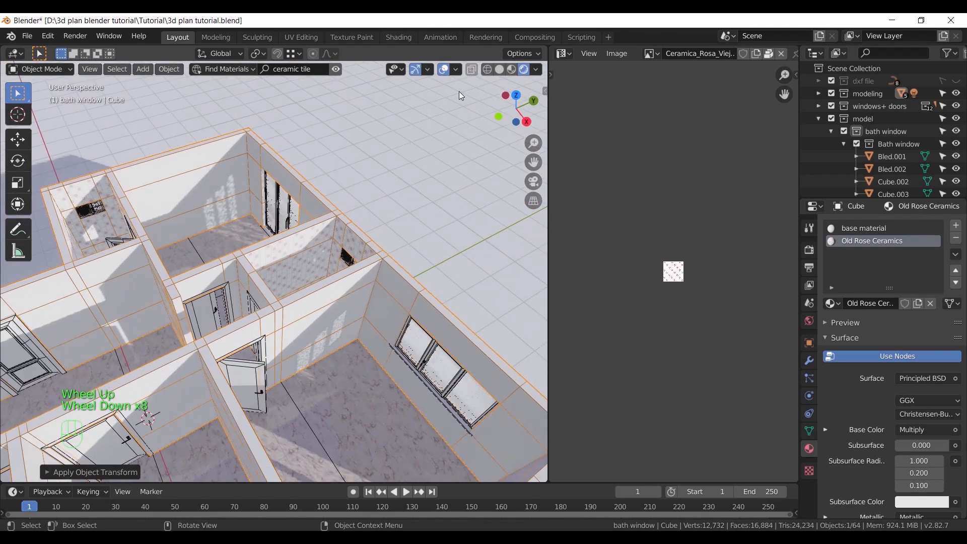
Turn off the viewport overlays and switch the viewport shading to Material Preview to review the plan
left_click(443, 69)
middle_click_drag(274, 288, 380, 261)
scroll(296, 248, "down", 3)
scroll(348, 283, "up", 1)
scroll(381, 261, "up", 2)
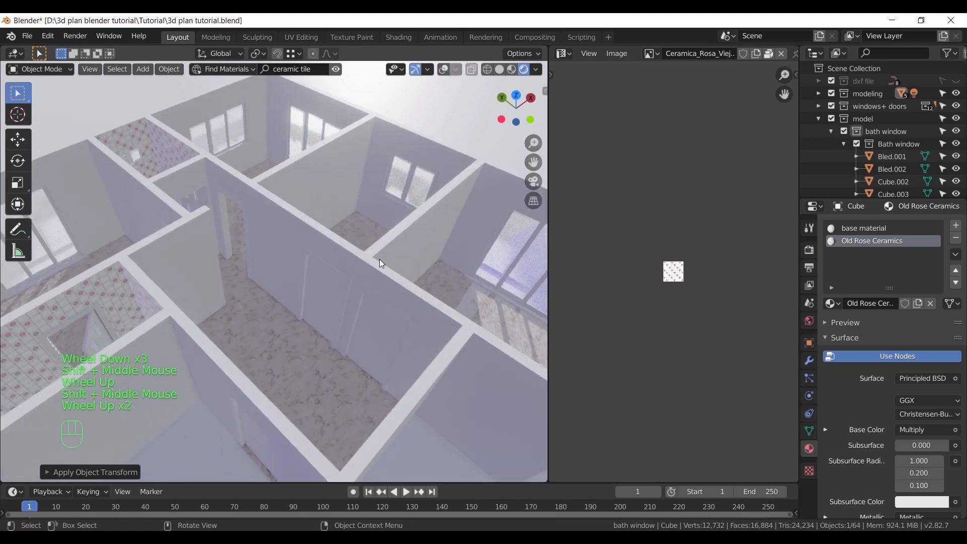
left_click(512, 71)
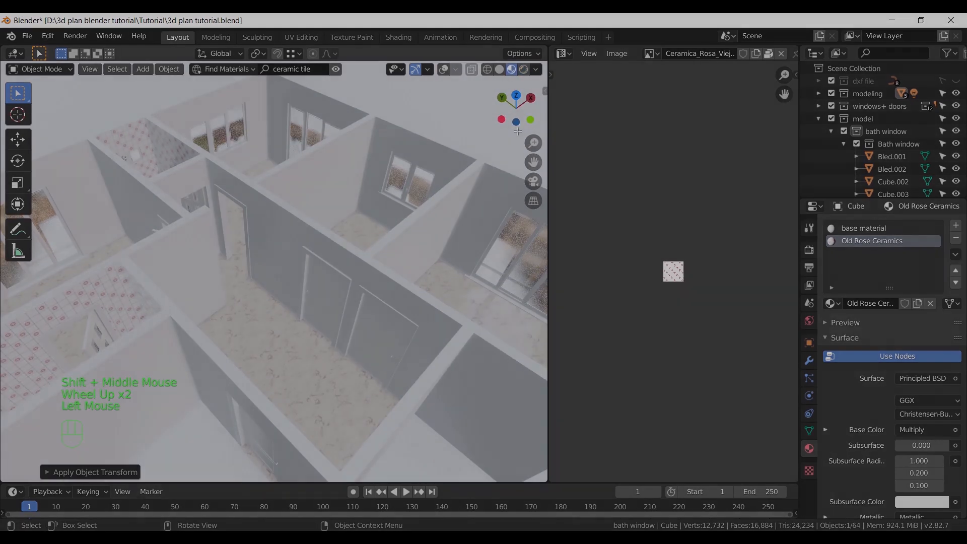